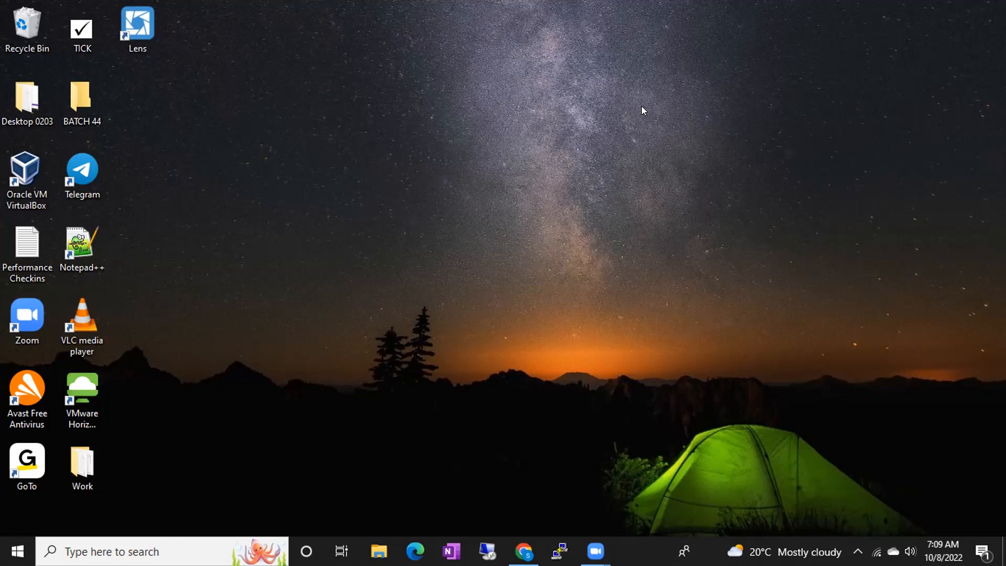
- Open Notepad and type the line 'I am not the first line of defense', fixing its spelling
{"action": "key", "text": "super+r"}
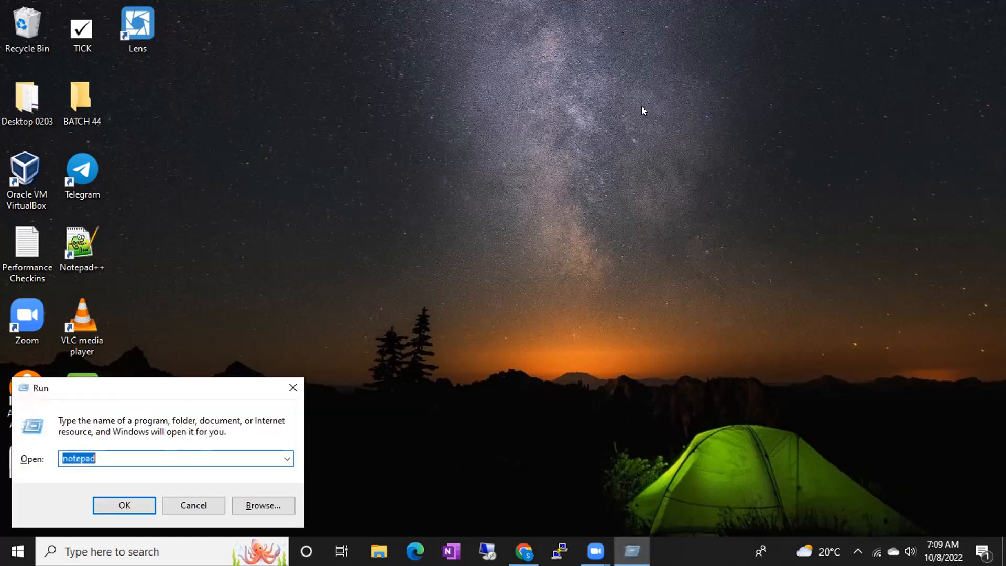
{"action": "key", "text": "Return"}
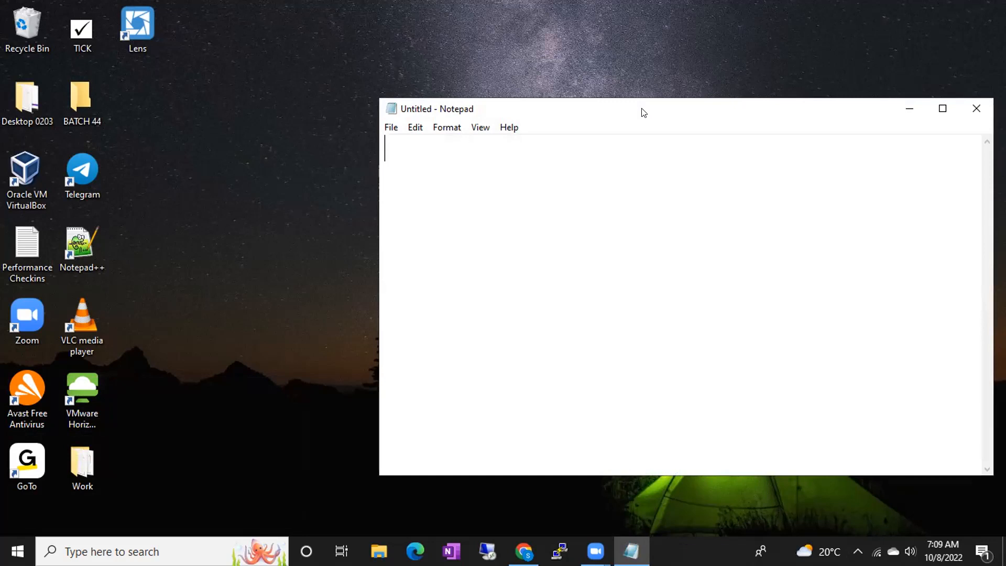
{"action": "type", "text": "I am no"}
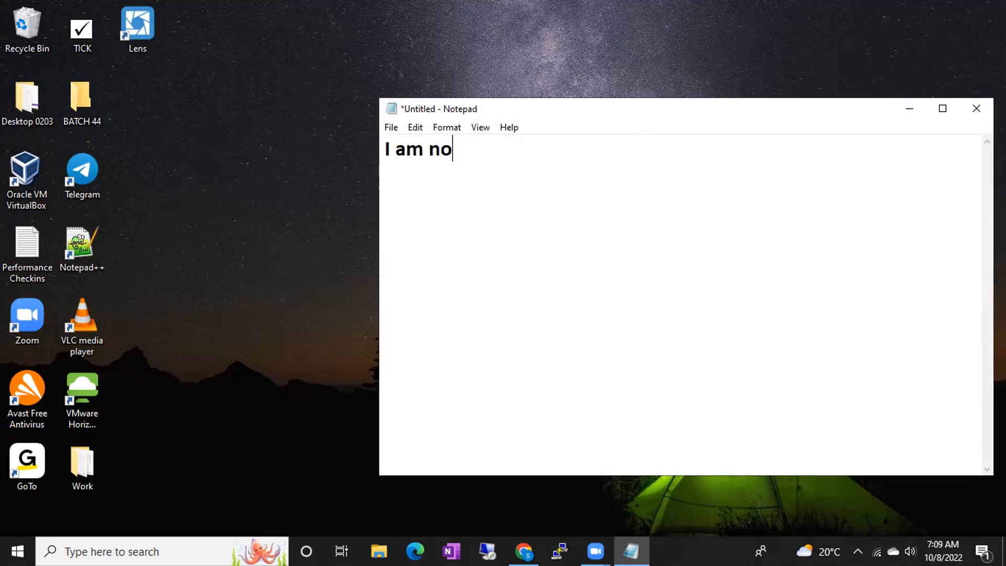
{"action": "type", "text": "t the first line of d"}
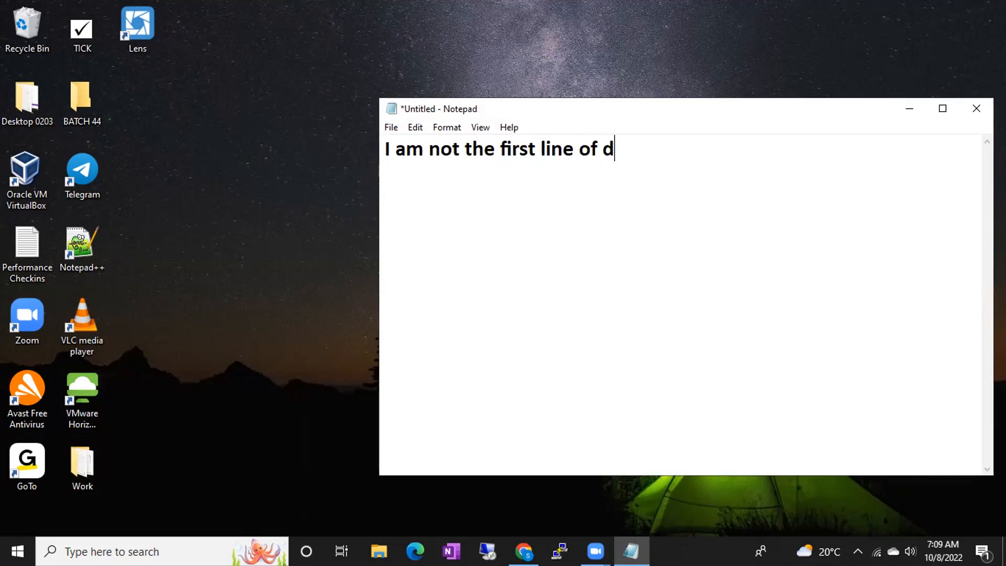
{"action": "type", "text": "efence"}
{"action": "key", "text": "BackSpace"}
{"action": "key", "text": "BackSpace"}
{"action": "type", "text": "se"}
- Add a second line reading 'I am last line of defense', correcting the typo
{"action": "key", "text": "Return"}
{"action": "type", "text": "I am last"}
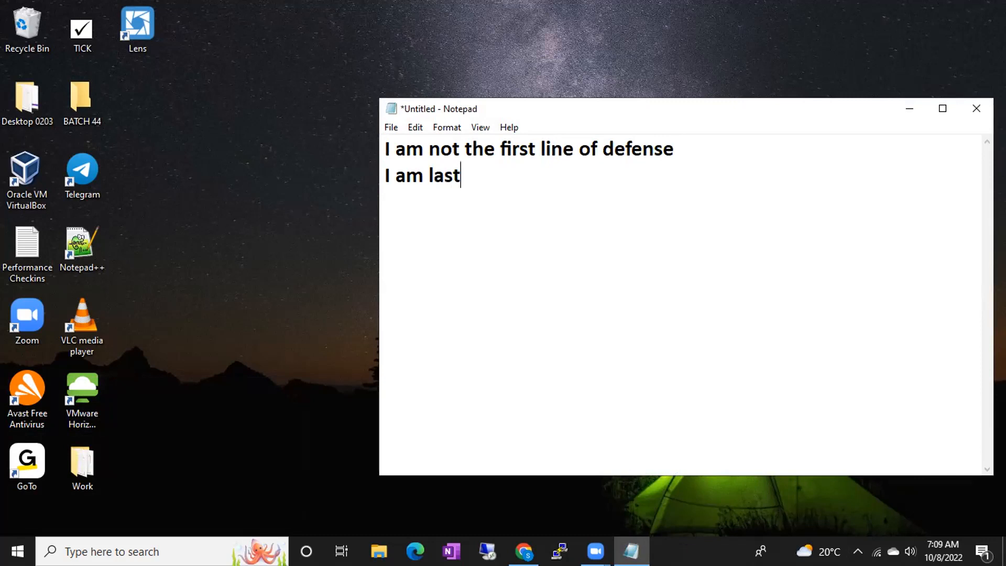
{"action": "type", "text": " line of defense"}
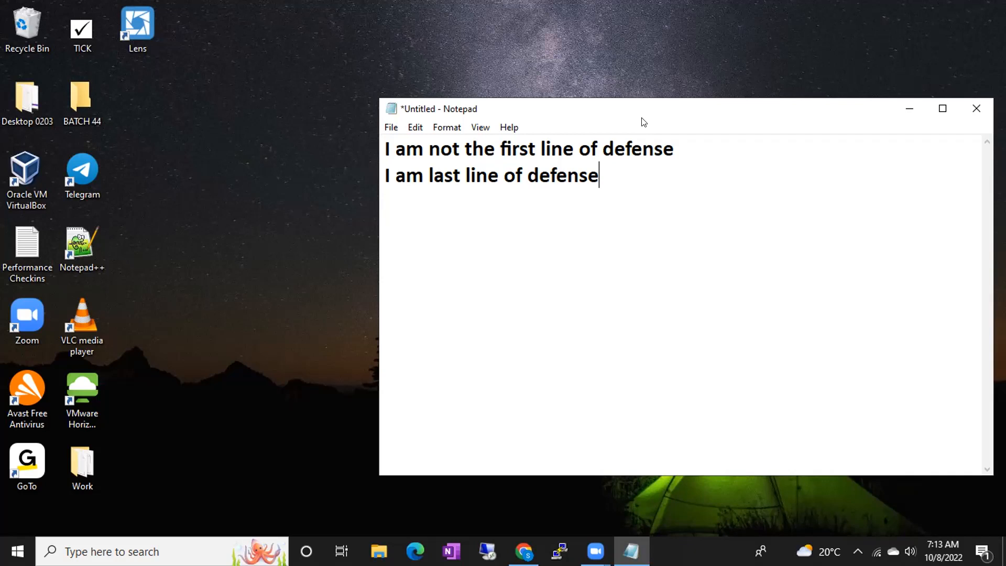
- Minimize Notepad and refresh the Windows desktop
{"action": "left_click", "coordinate": [910, 110]}
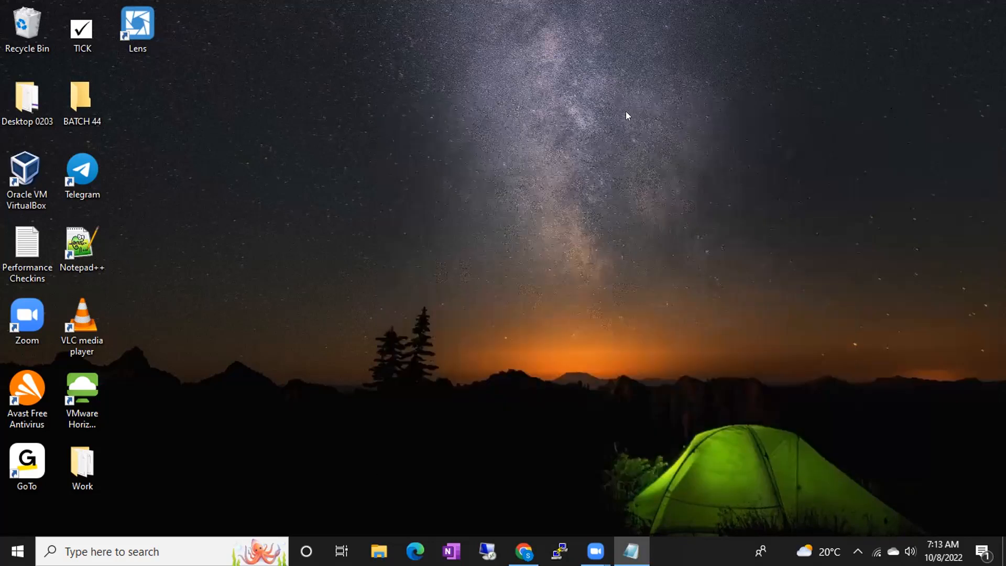
{"action": "right_click", "coordinate": [289, 154]}
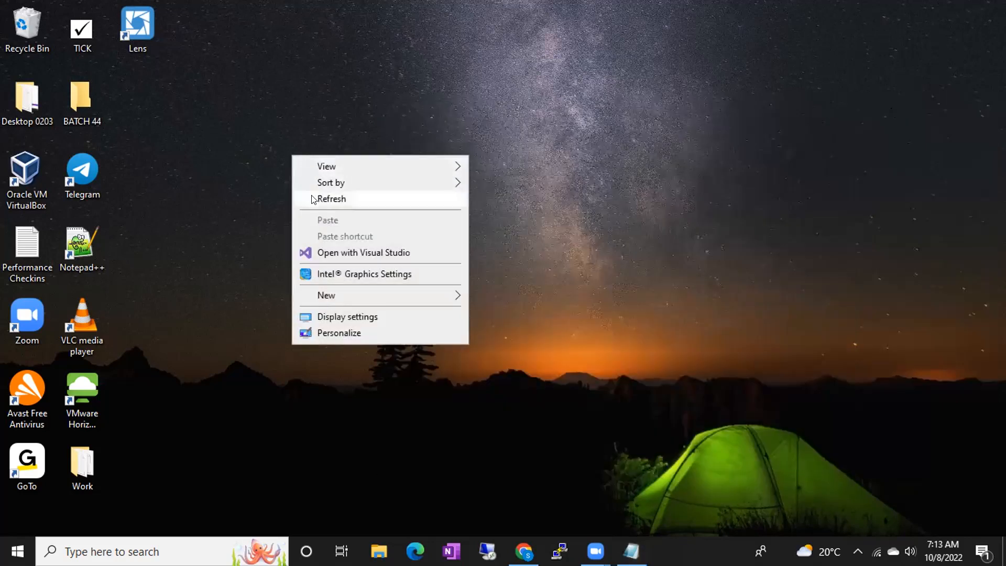
{"action": "left_click", "coordinate": [313, 200]}
- Launch Oracle VM VirtualBox from its desktop shortcut as administrator
{"action": "double_click", "coordinate": [27, 170]}
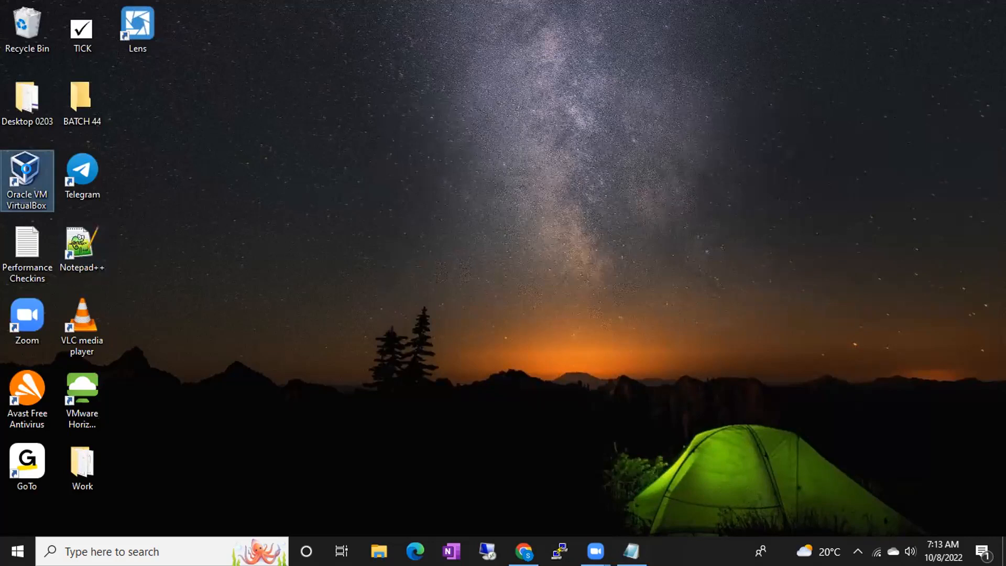
{"action": "right_click", "coordinate": [30, 158]}
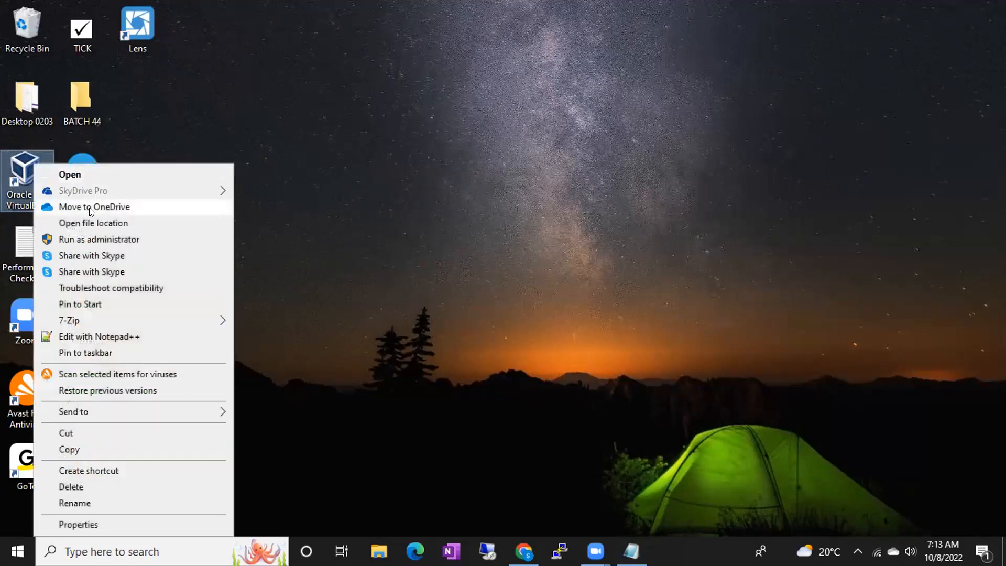
{"action": "left_click", "coordinate": [93, 239]}
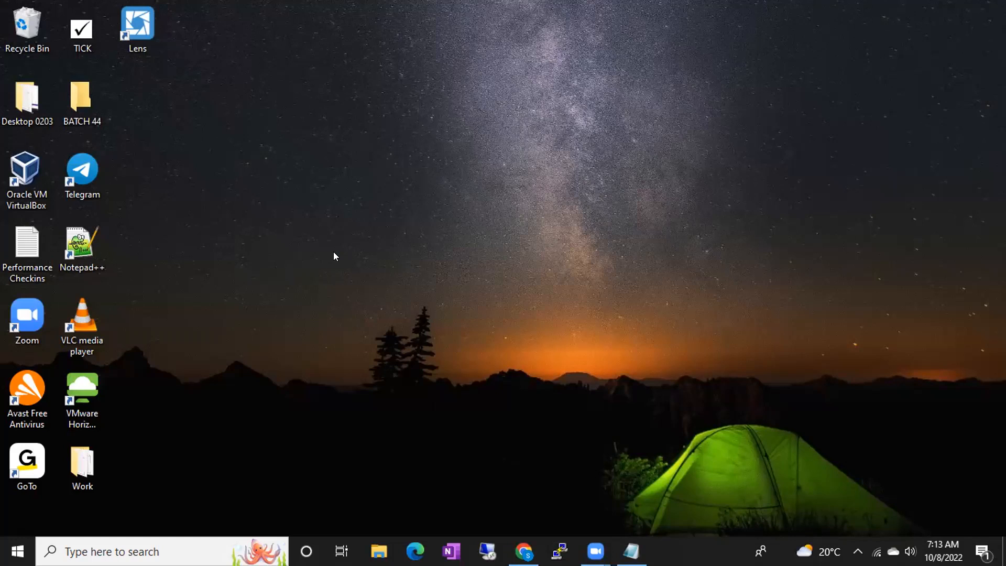
- Open the VirtualBox Manager, dismiss the new-version notice, and bring Notepad back in front
{"action": "double_click", "coordinate": [28, 177]}
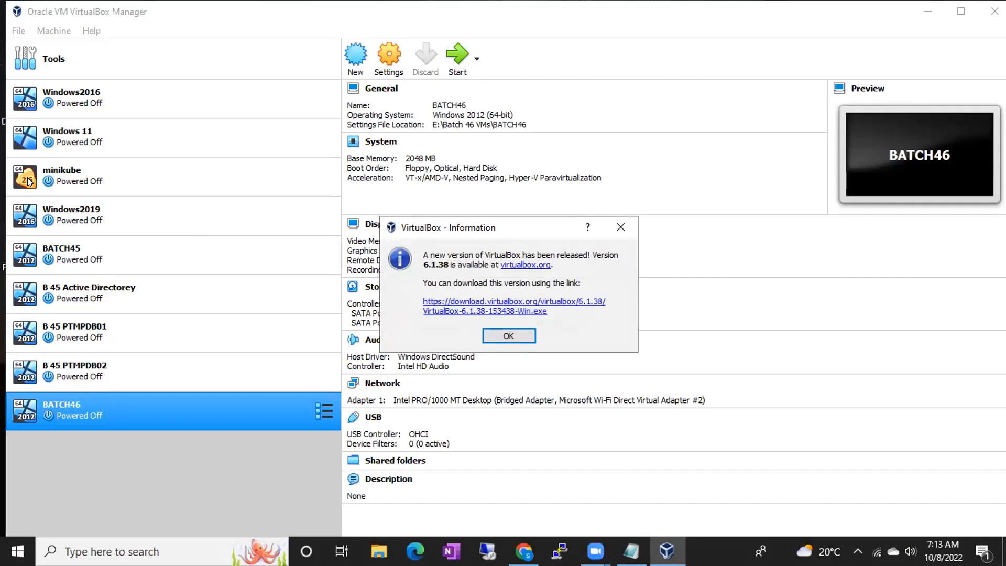
{"action": "left_click", "coordinate": [500, 337]}
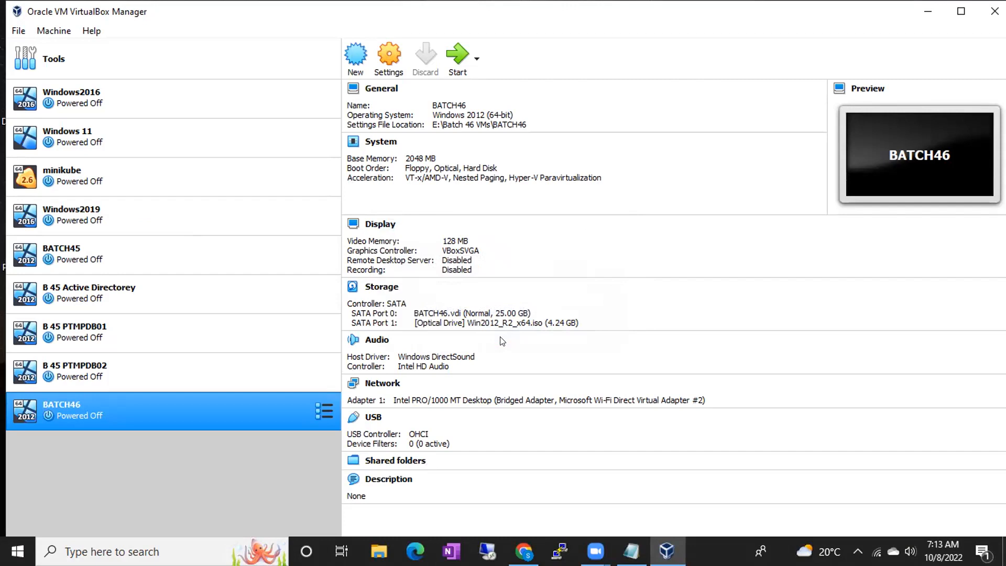
{"action": "left_click", "coordinate": [631, 550]}
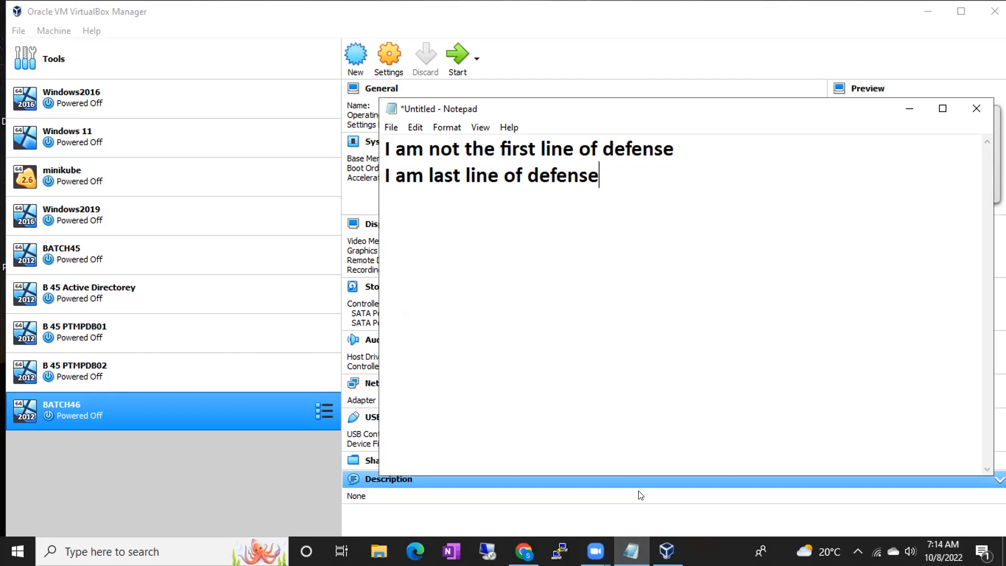
- Close the Wi-Fi networks flyout so the two-line Notepad note is fully visible
{"action": "left_click", "coordinate": [876, 552]}
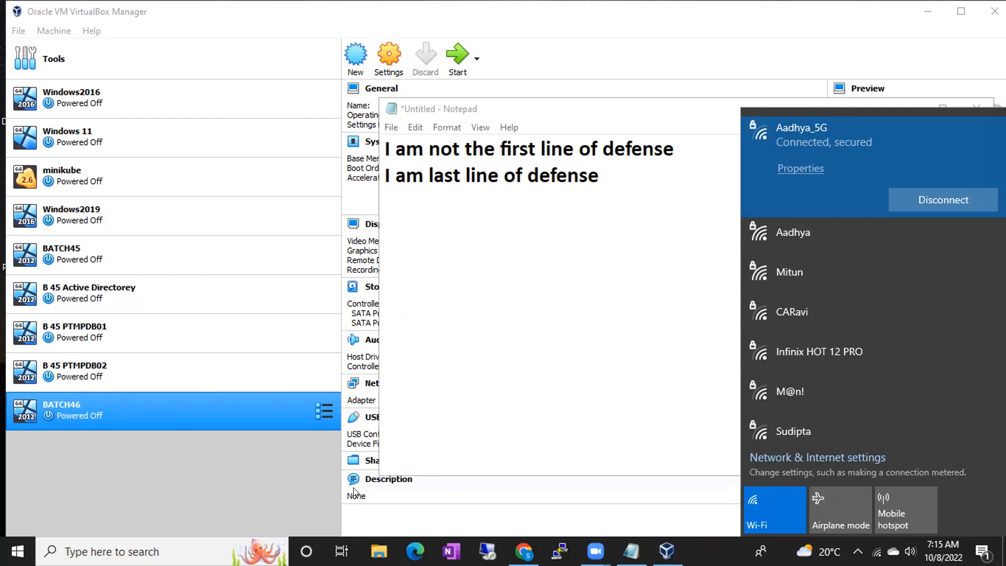
{"action": "left_click", "coordinate": [876, 552]}
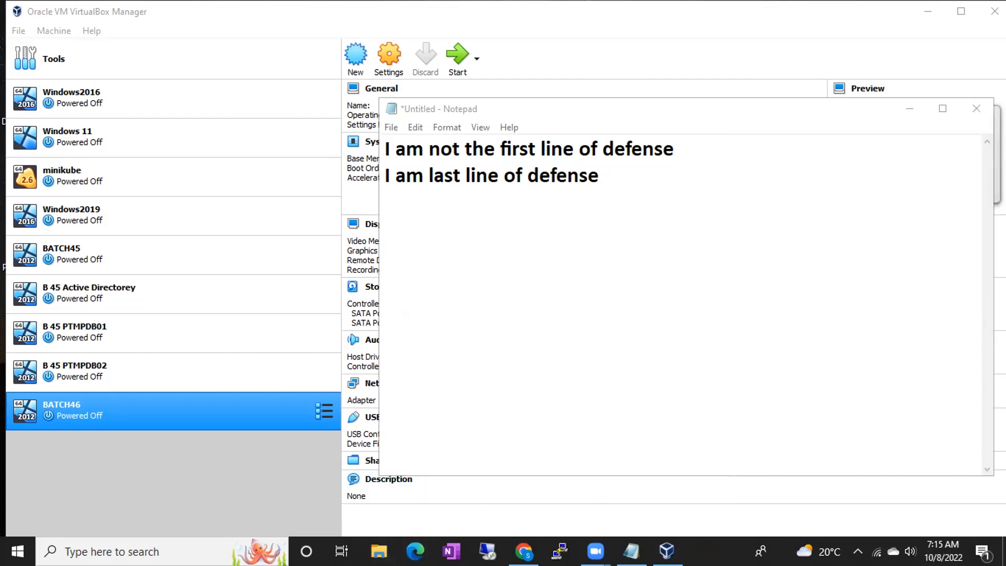
- Start the BATCH46 virtual machine from the VirtualBox Manager list
{"action": "double_click", "coordinate": [131, 412]}
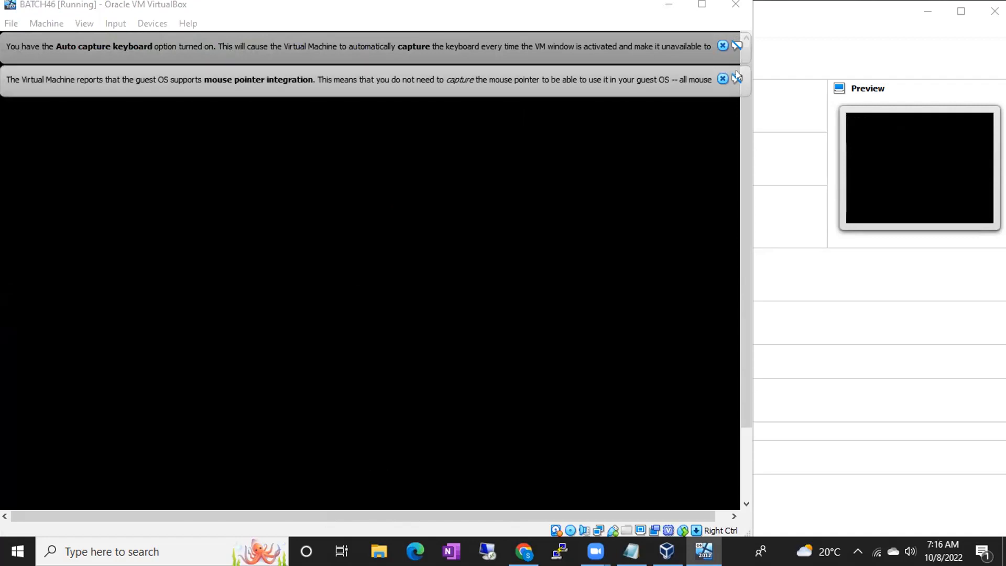
- Close the keyboard-capture and pointer-integration notification bars in the BATCH46 window
{"action": "left_click", "coordinate": [722, 78]}
{"action": "left_click", "coordinate": [721, 45]}
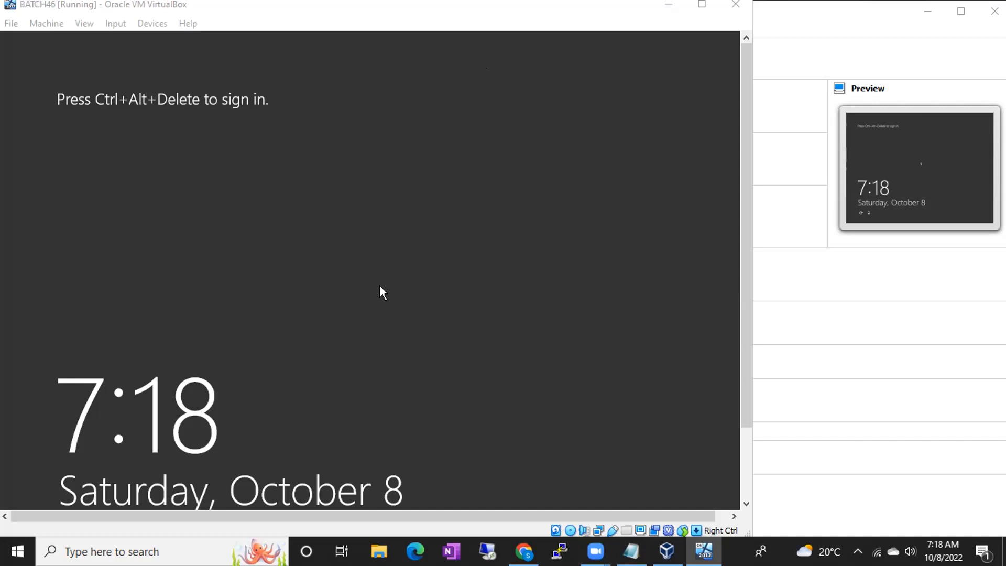
- Send Ctrl+Alt+Del through Input > Keyboard to reach the guest's Administrator sign-in prompt
{"action": "left_click", "coordinate": [379, 32]}
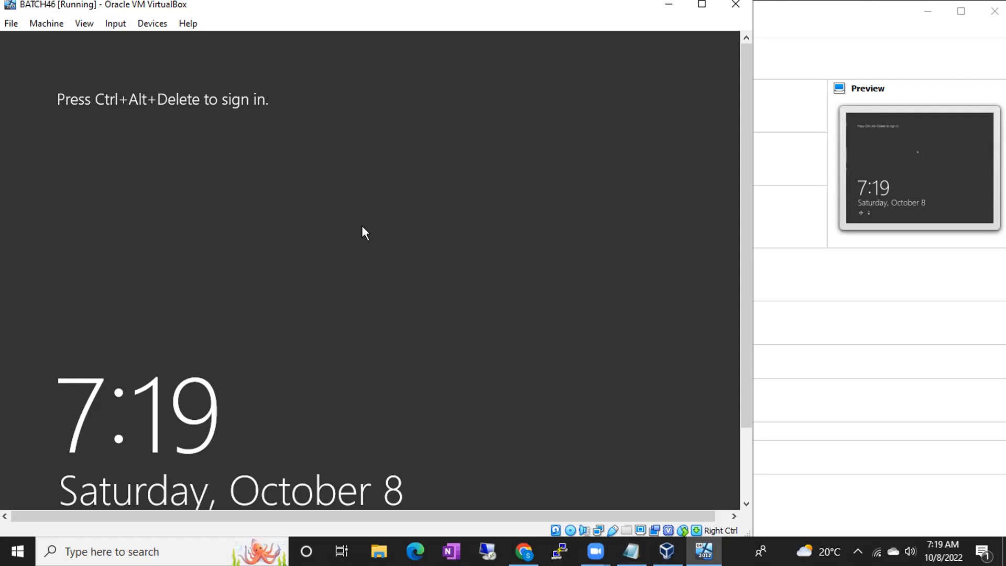
{"action": "key", "text": "ctrl+alt+Delete"}
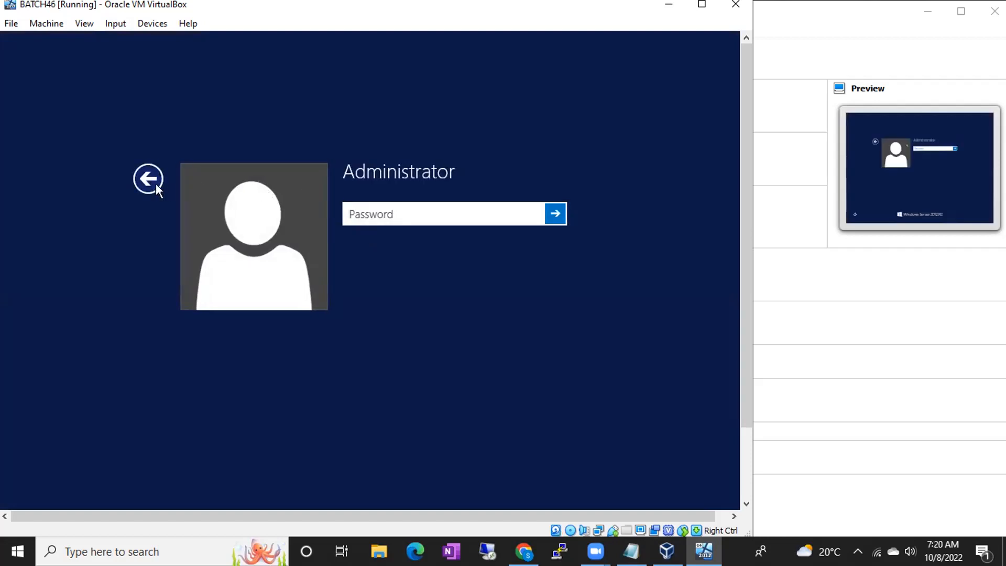
{"action": "left_click", "coordinate": [152, 183]}
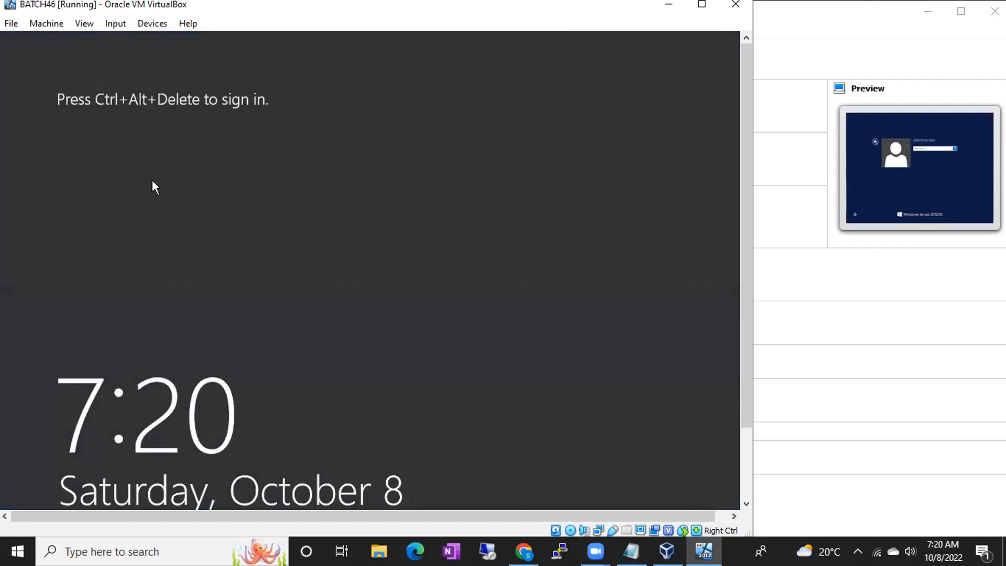
{"action": "left_click", "coordinate": [119, 30]}
{"action": "mouse_move", "coordinate": [126, 41]}
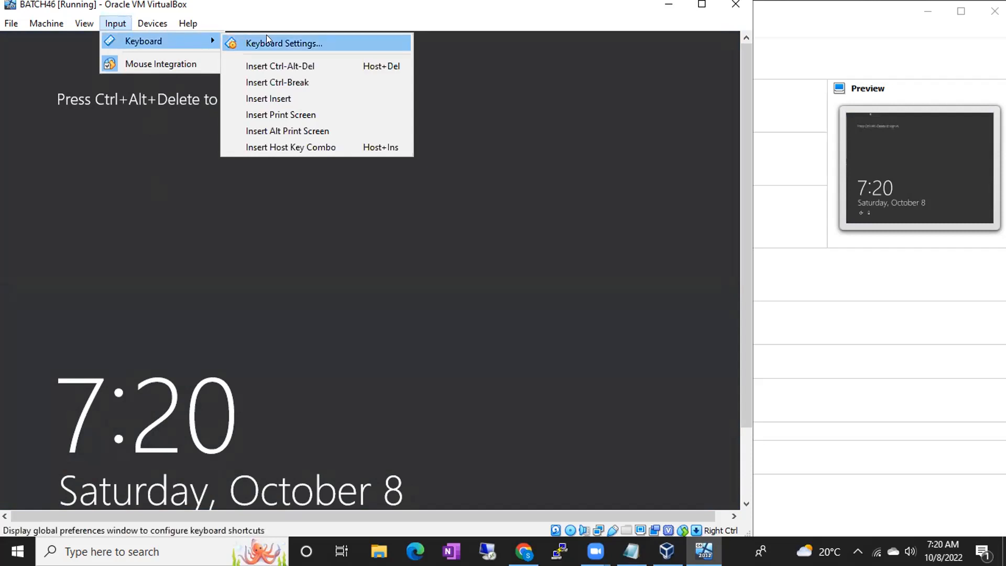
{"action": "left_click", "coordinate": [290, 66]}
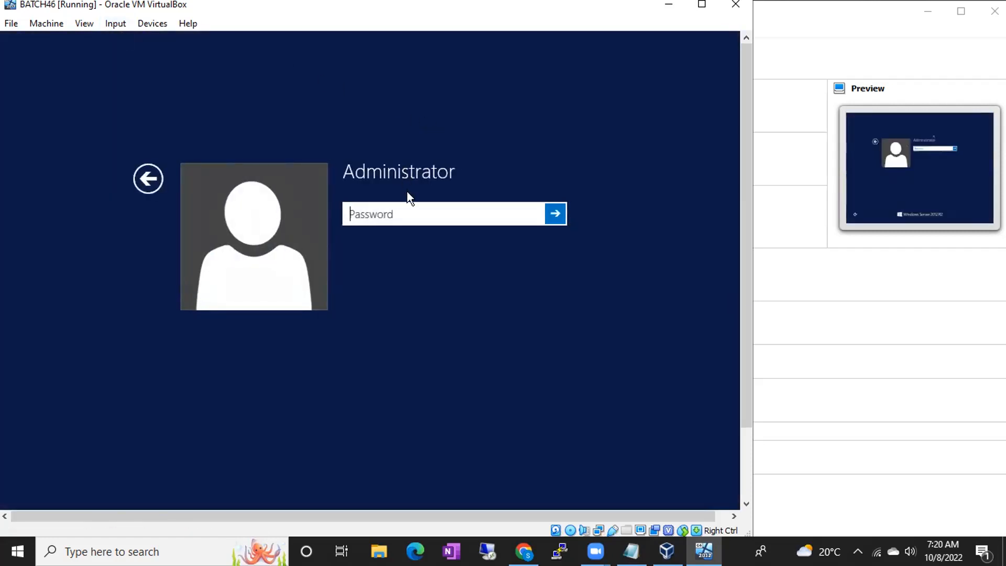
- Enter the Administrator password to sign in to the Windows Server 2012 R2 guest
{"action": "type", "text": "*******"}
{"action": "key", "text": "Return"}
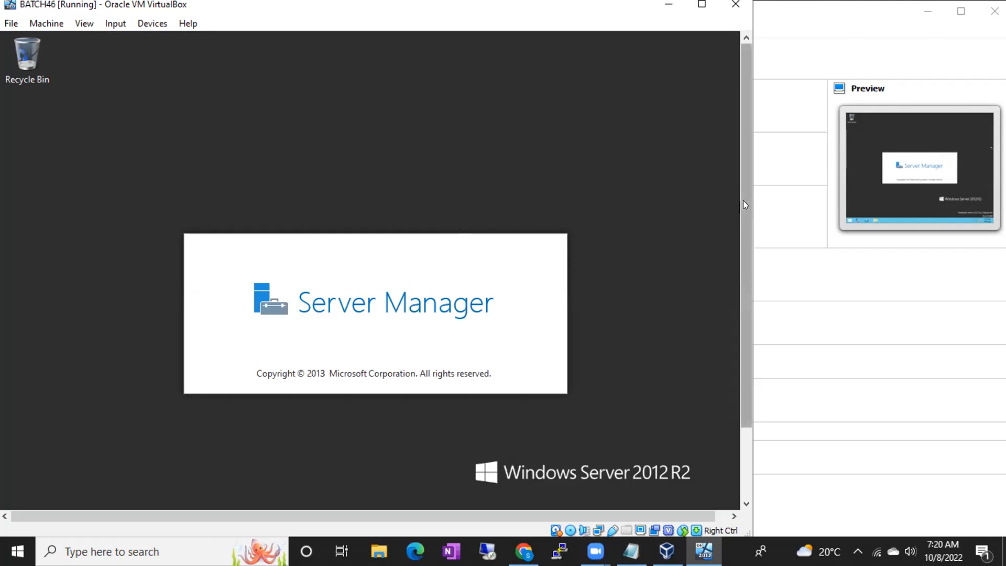
- Minimize Server Manager, open cmd, and run ipconfig to show the guest's IPv4 address 192.168.137.199
{"action": "mouse_move", "coordinate": [743, 200]}
{"action": "left_mouse_down"}
{"action": "mouse_move", "coordinate": [747, 275]}
{"action": "mouse_move", "coordinate": [738, 202]}
{"action": "left_mouse_up"}
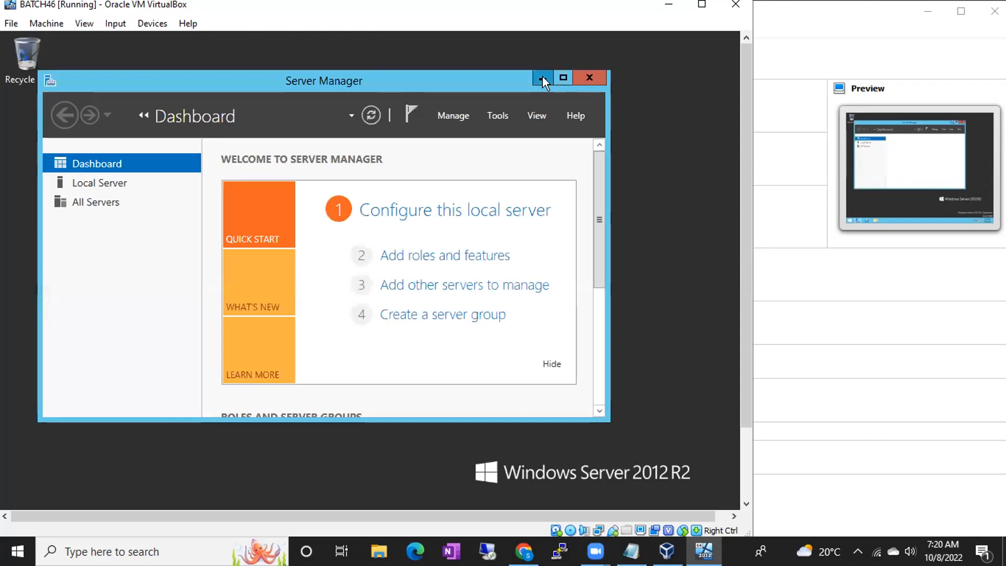
{"action": "left_click", "coordinate": [543, 77]}
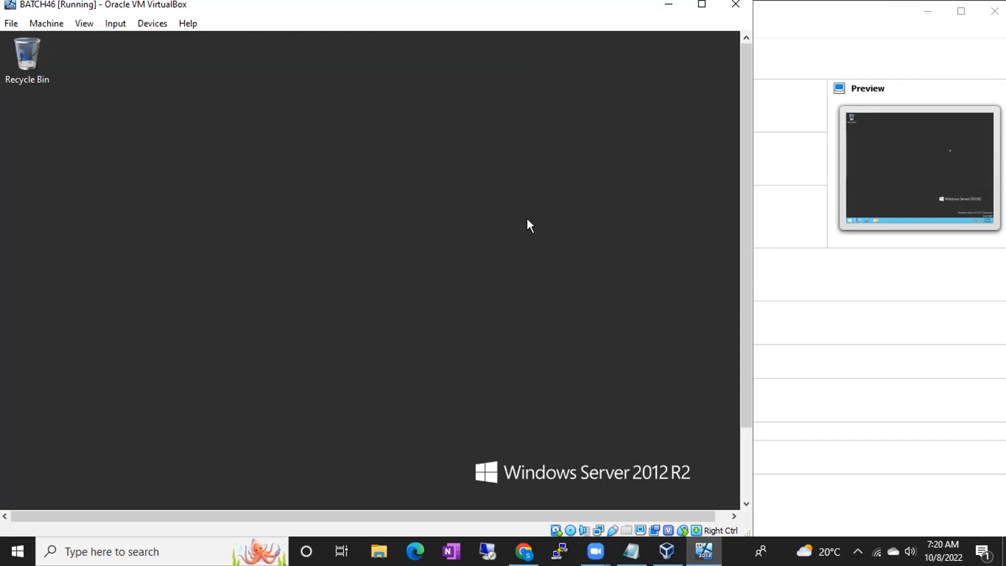
{"action": "key", "text": "super+r"}
{"action": "key", "text": "Return"}
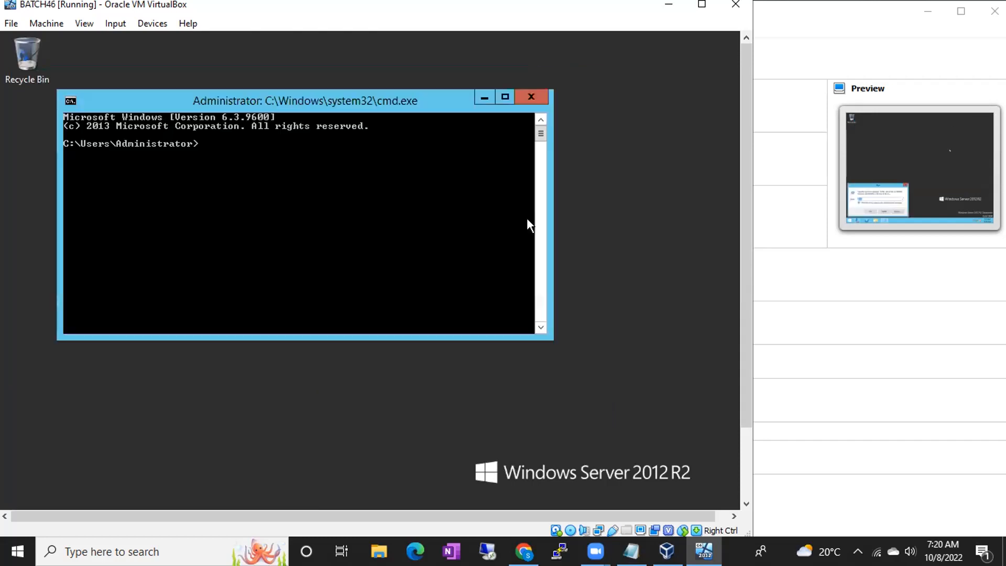
{"action": "type", "text": "ipconfig"}
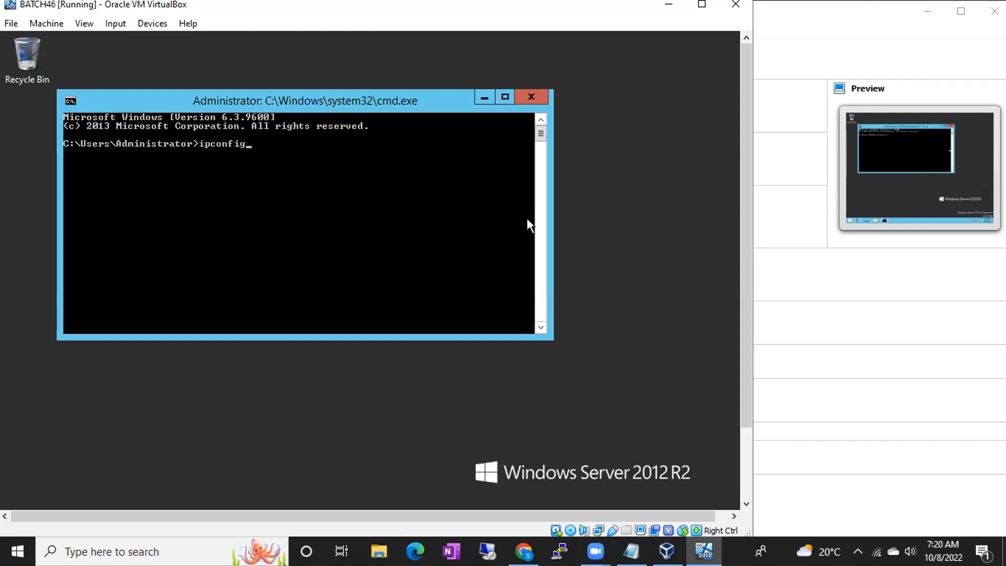
{"action": "key", "text": "Return"}
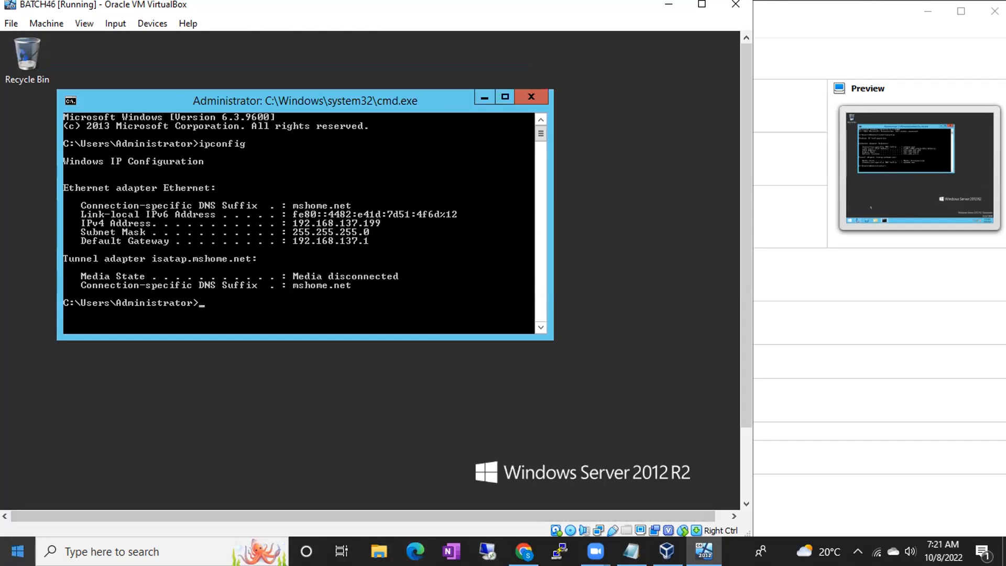
- Launch Remote Desktop Connection from the host Start menu after checking its recent hosts
{"action": "left_click", "coordinate": [17, 552]}
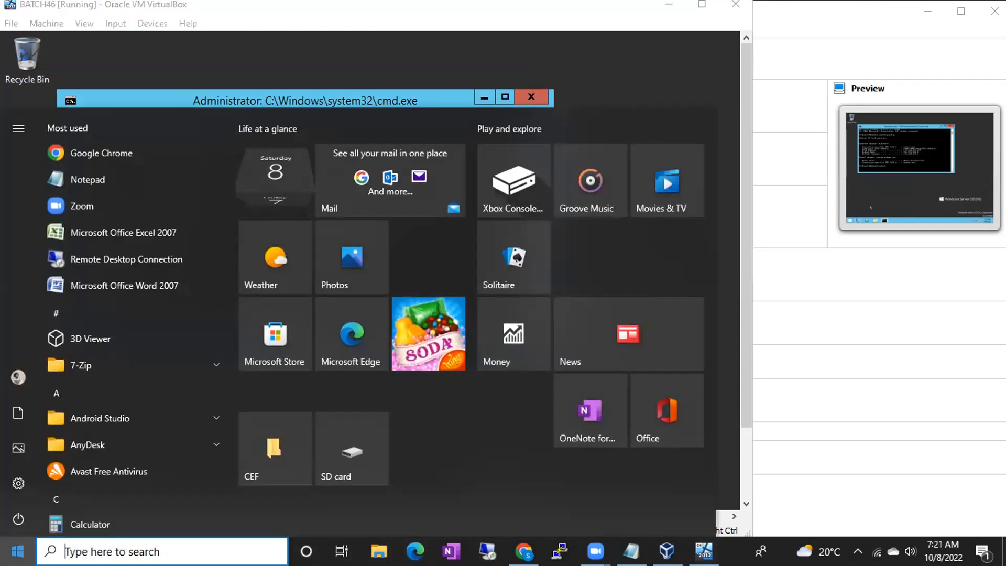
{"action": "right_click", "coordinate": [136, 261]}
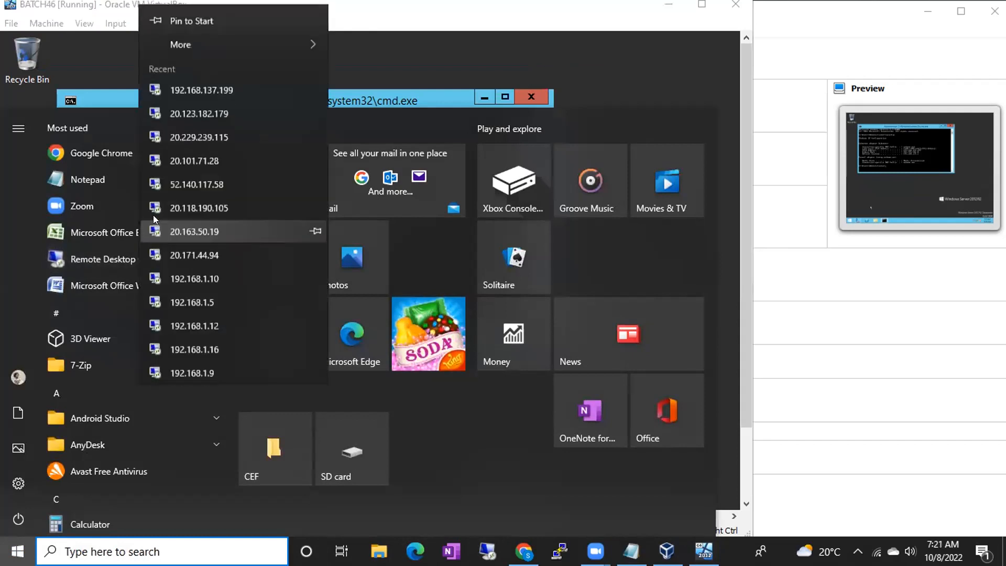
{"action": "right_click", "coordinate": [109, 251]}
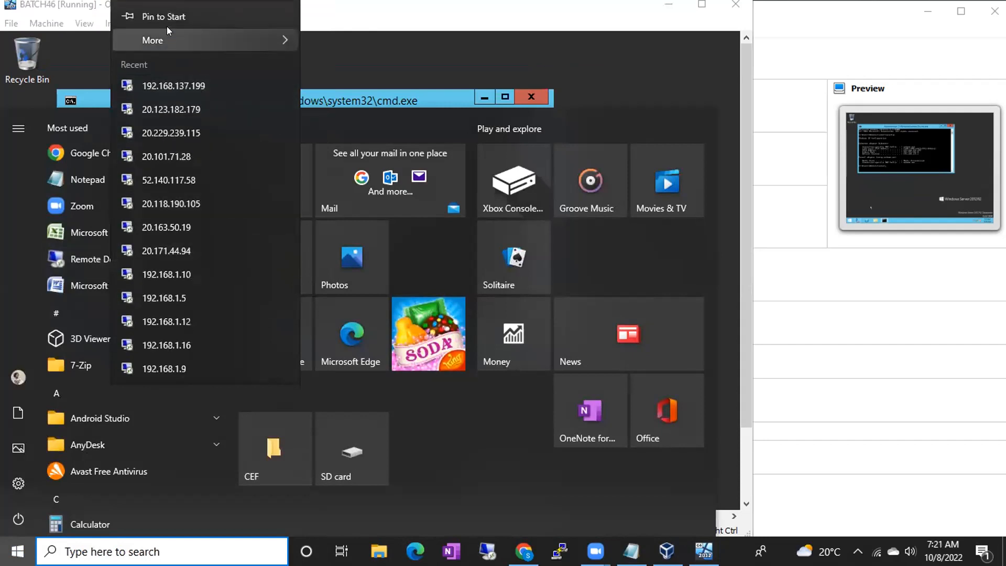
{"action": "mouse_move", "coordinate": [179, 38]}
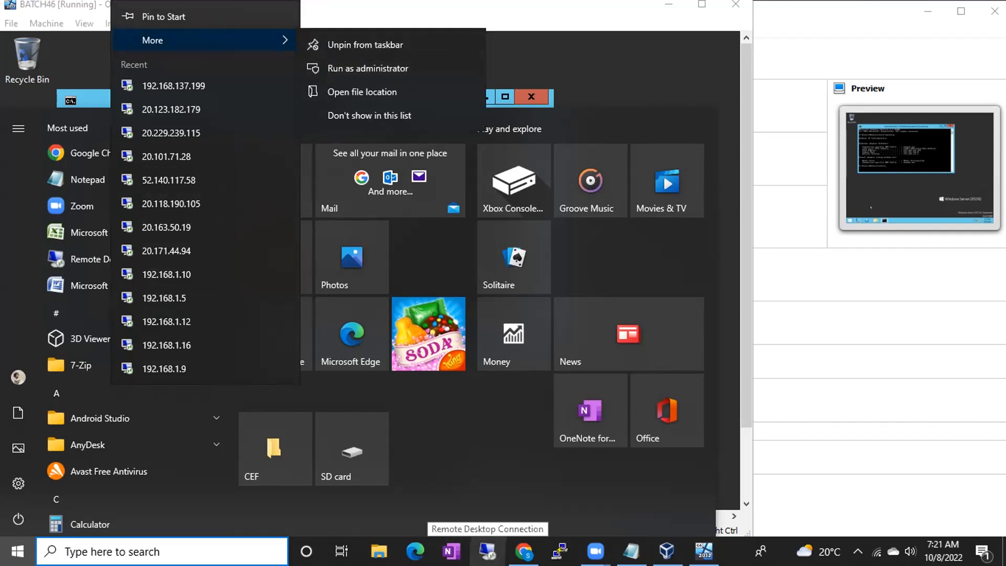
{"action": "left_click", "coordinate": [71, 253]}
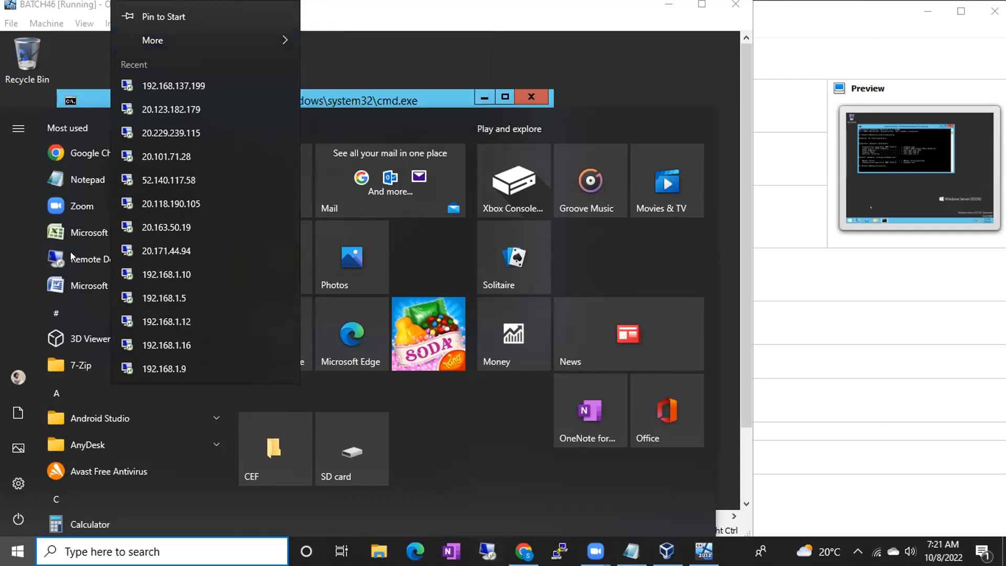
{"action": "left_click", "coordinate": [87, 261]}
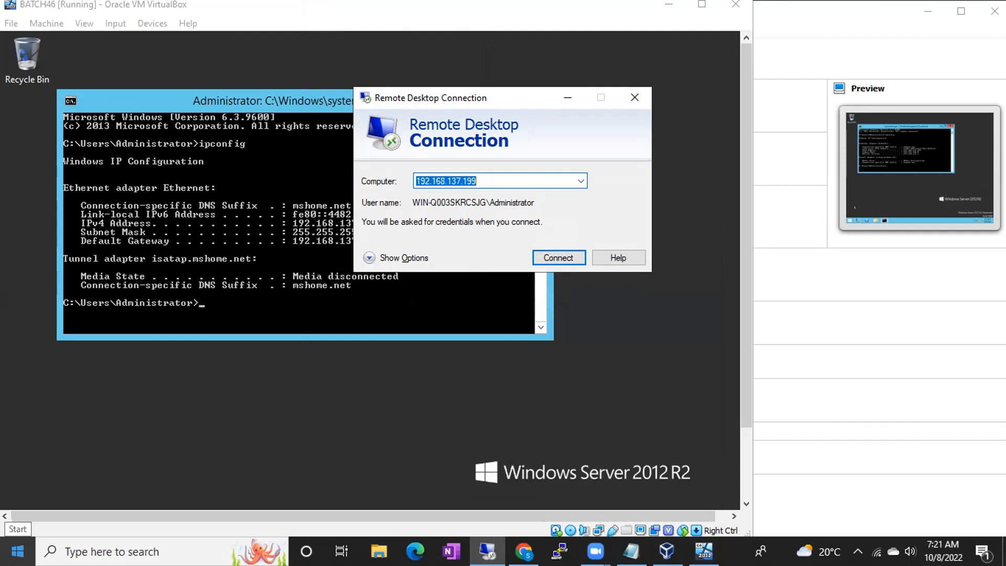
- Launch the Remote Desktop Connection client (mstsc) on the host
{"action": "key", "text": "super+r"}
{"action": "type", "text": "msts"}
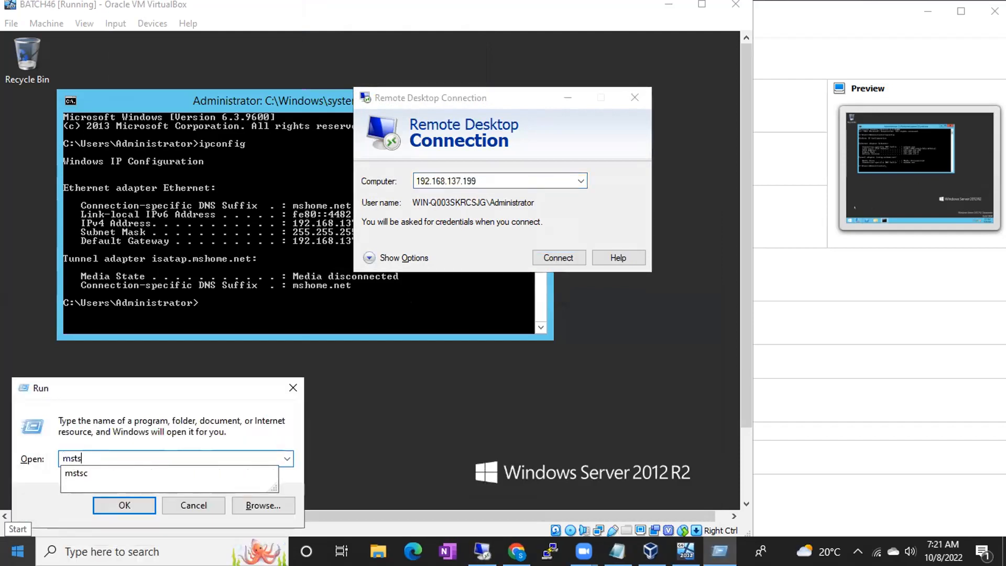
{"action": "key", "text": "Down"}
{"action": "key", "text": "Return"}
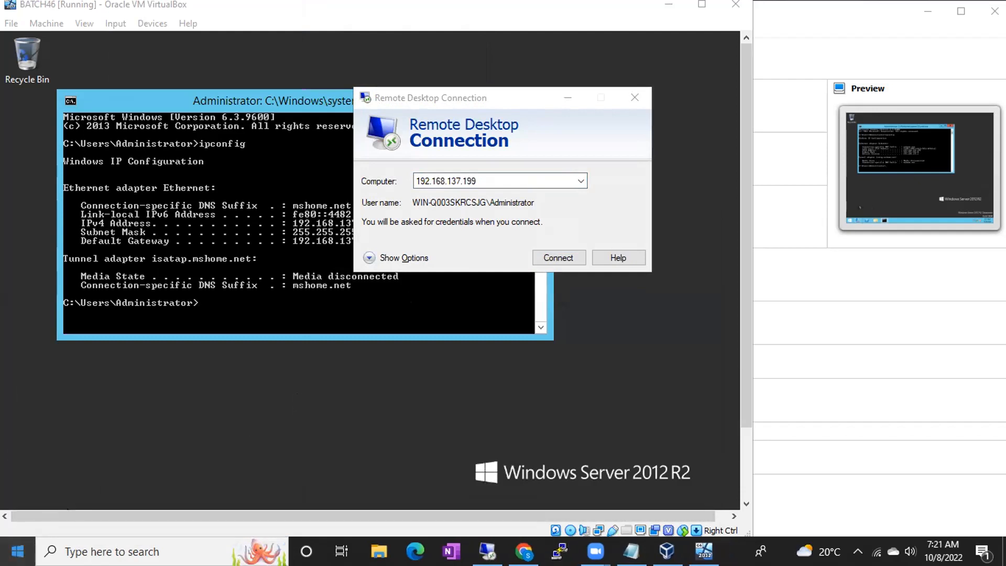
{"action": "key", "text": "super"}
{"action": "type", "text": "remo"}
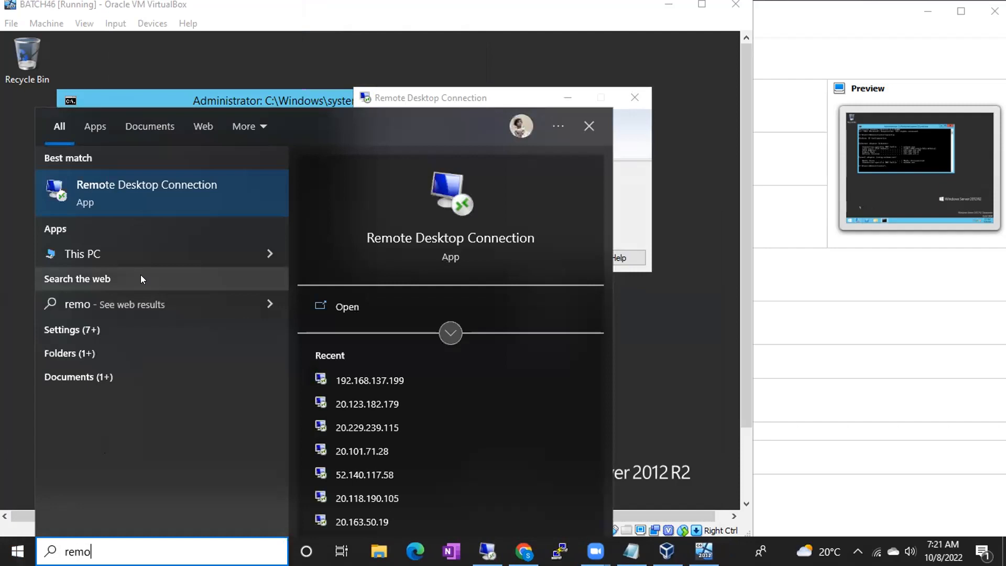
{"action": "left_click", "coordinate": [730, 505]}
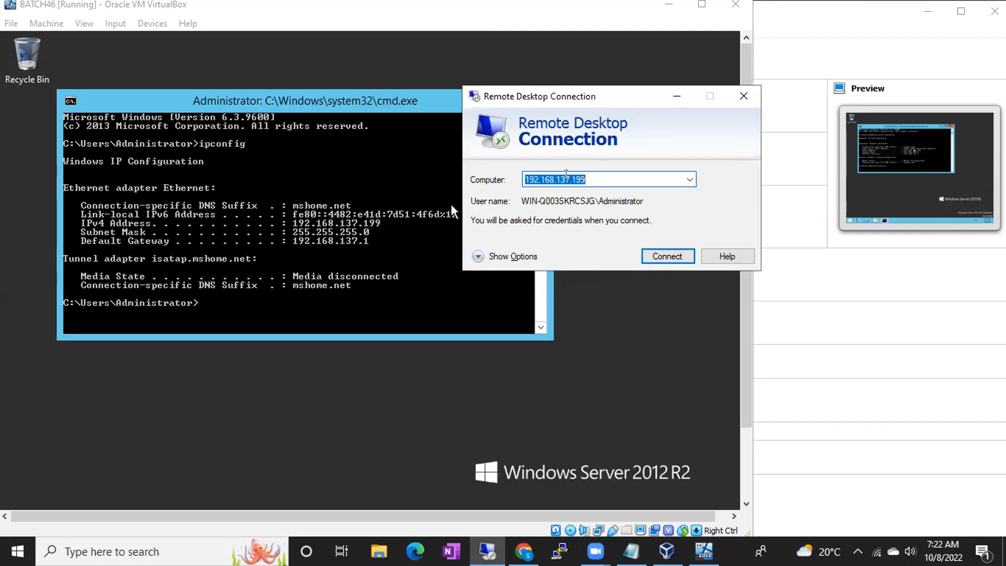
- Connect to 192.168.137.199 with the Administrator password and accept the certificate warning
{"action": "left_click", "coordinate": [657, 256]}
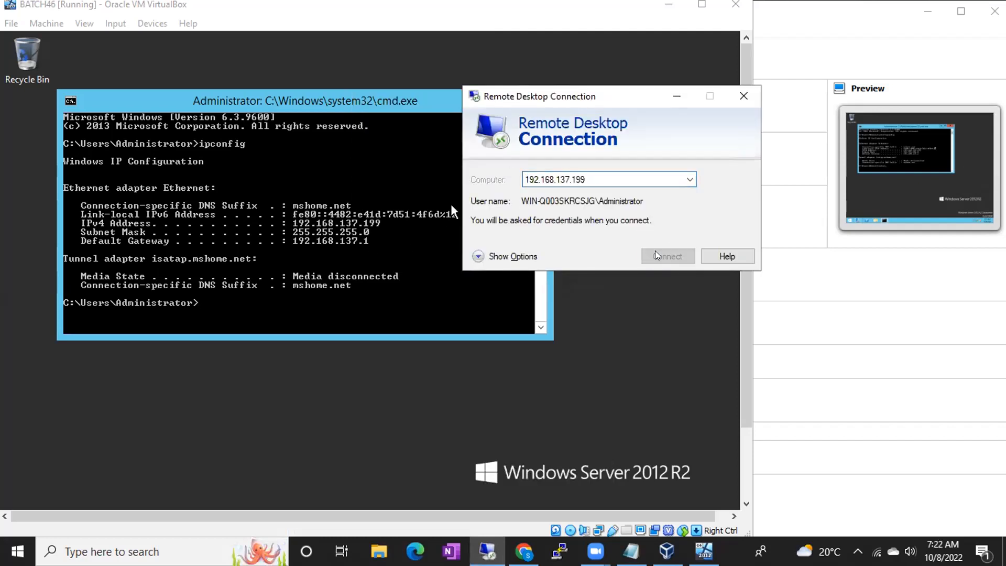
{"action": "left_click", "coordinate": [656, 255]}
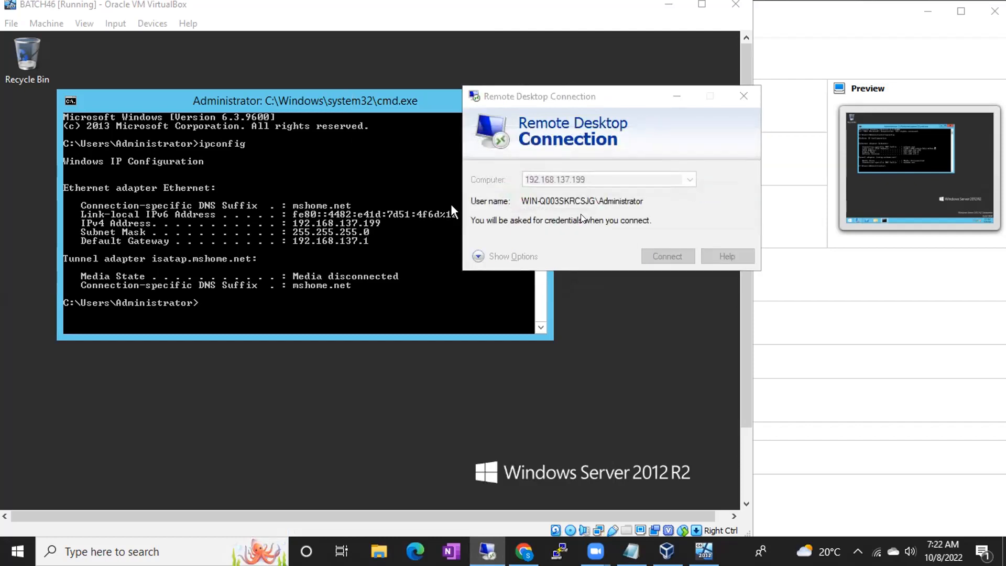
{"action": "type", "text": "Password@1"}
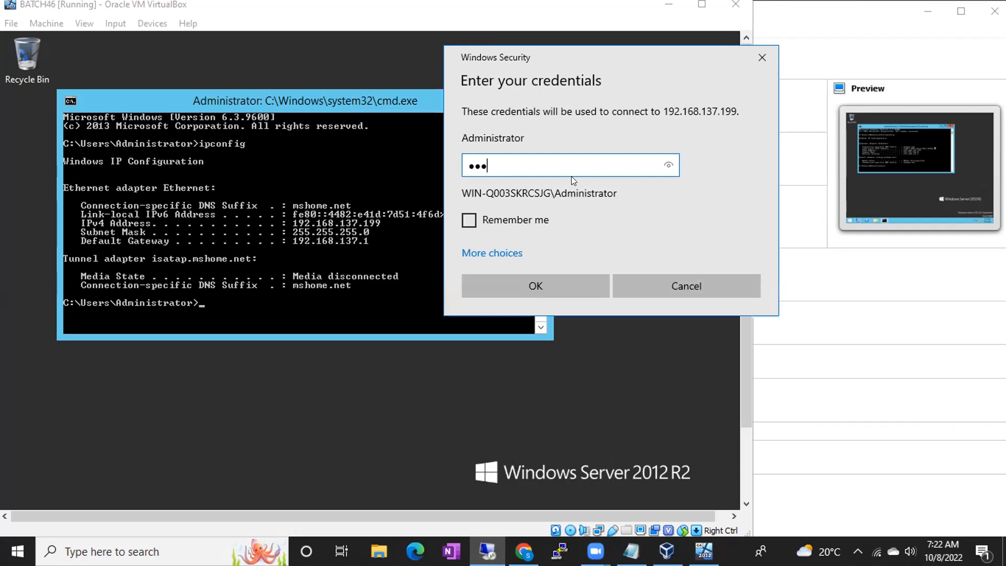
{"action": "key", "text": "Return"}
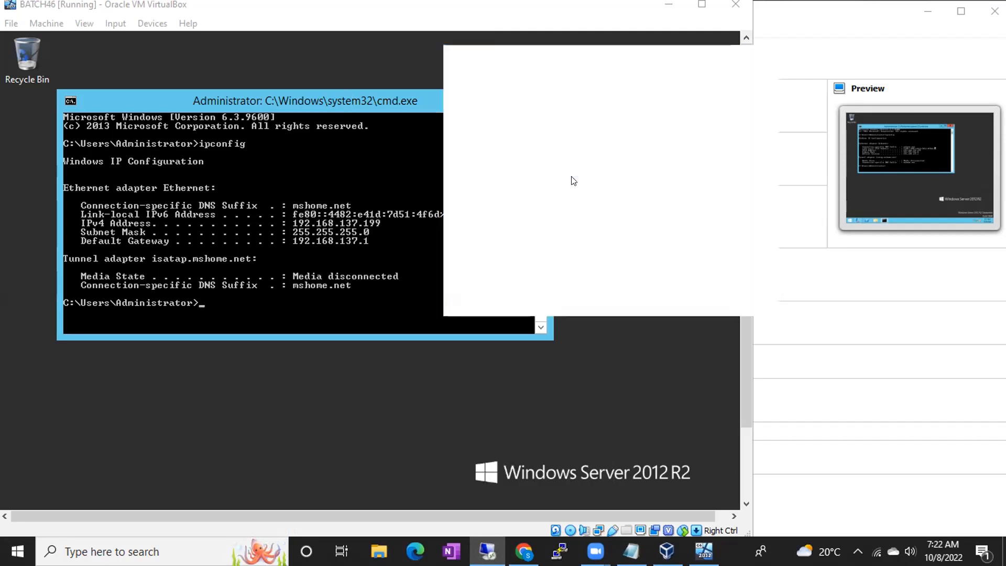
{"action": "left_click", "coordinate": [655, 332]}
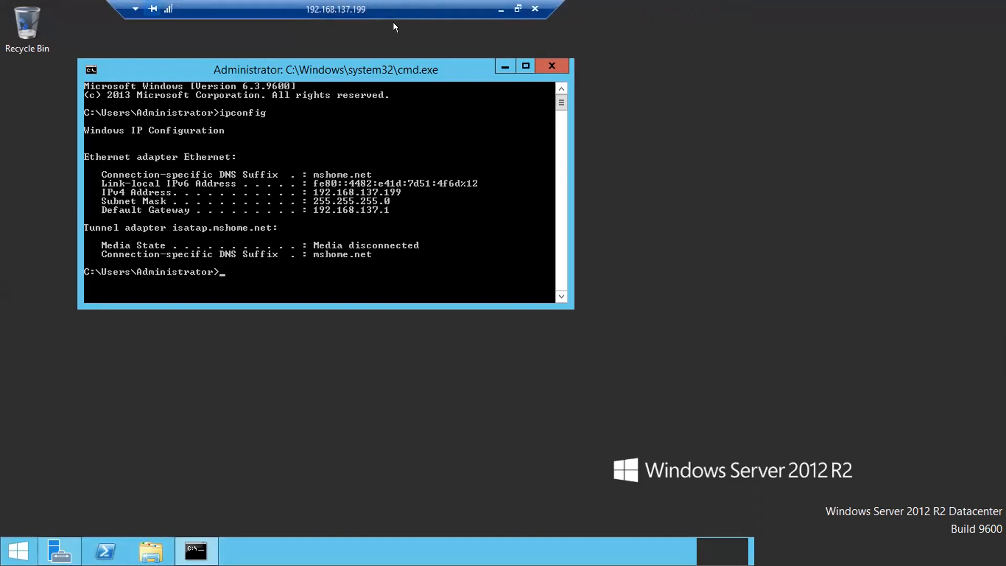
- Move and shrink the remote session bar, and minimize the Command Prompt
{"action": "left_click_drag", "start_coordinate": [393, 22], "coordinate": [337, 22]}
{"action": "left_click_drag", "start_coordinate": [57, 2], "coordinate": [142, 2]}
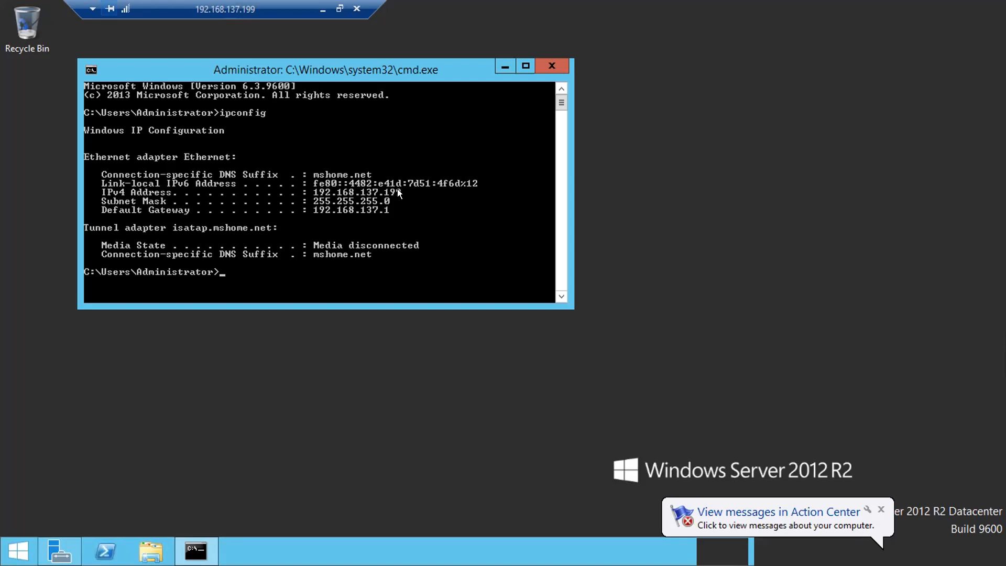
{"action": "left_click", "coordinate": [492, 66]}
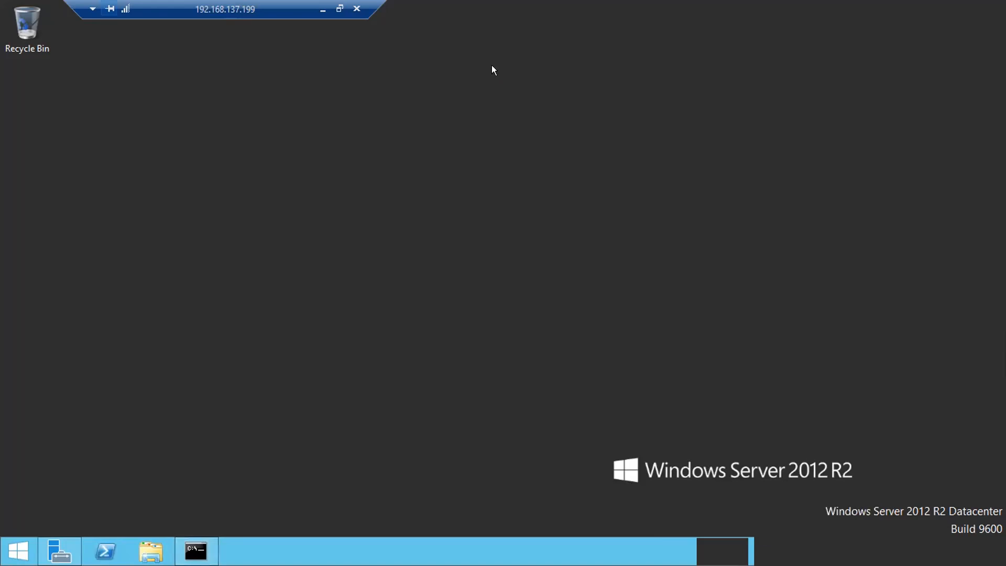
- Refresh the remote desktop and launch Server Manager from the taskbar
{"action": "right_click", "coordinate": [347, 140]}
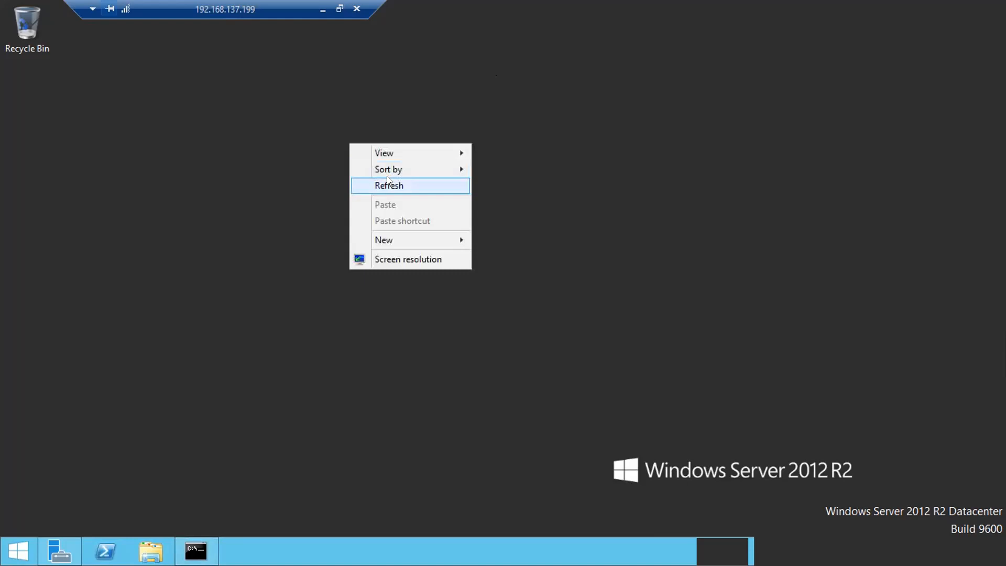
{"action": "left_click", "coordinate": [388, 184]}
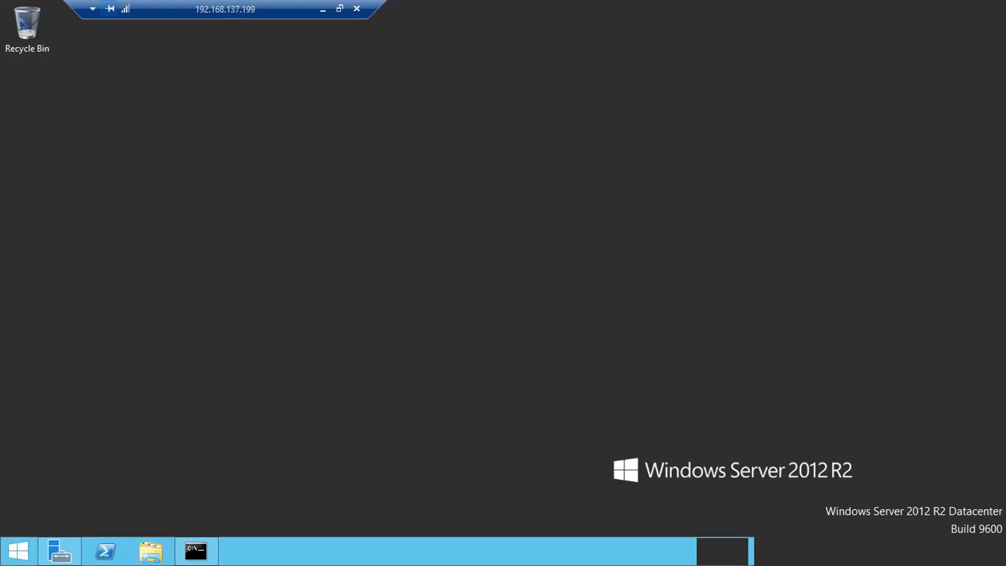
{"action": "left_click", "coordinate": [59, 551]}
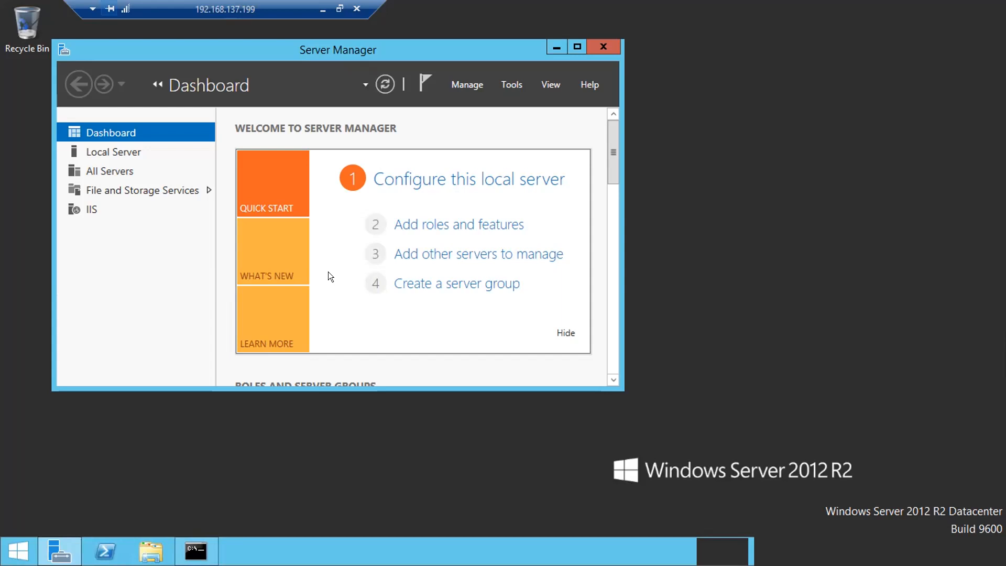
- Minimize Server Manager after reviewing its Dashboard
{"action": "left_click", "coordinate": [551, 43]}
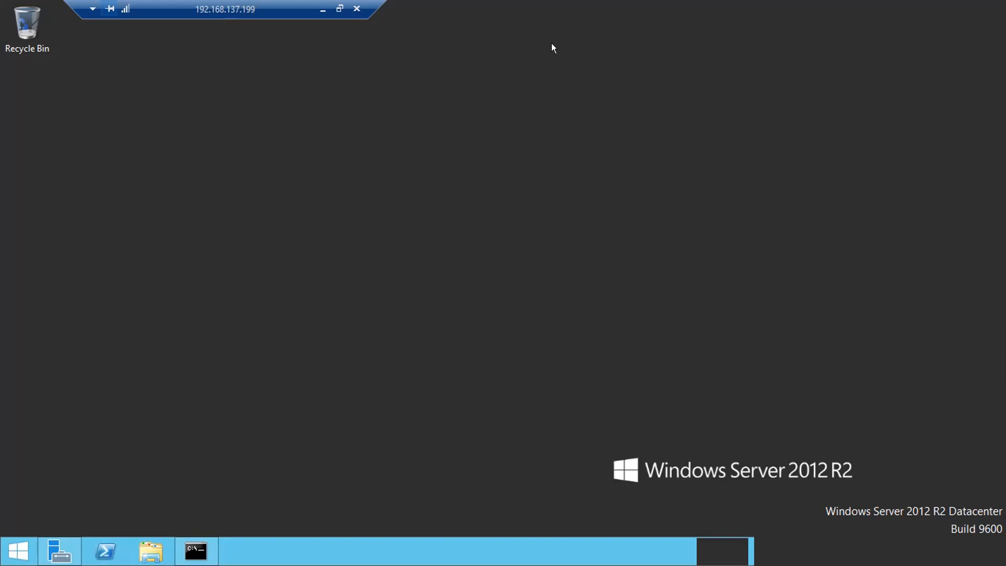
- Open File Explorer on the server to view Local Disk (C:) and CD Drive (D:)
{"action": "left_click", "coordinate": [151, 551]}
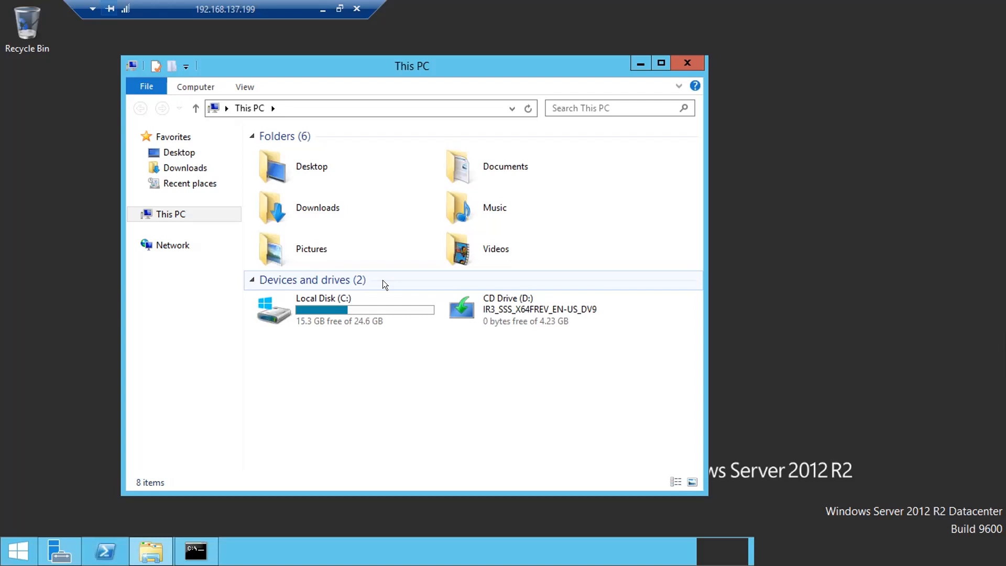
{"action": "mouse_move", "coordinate": [423, 304]}
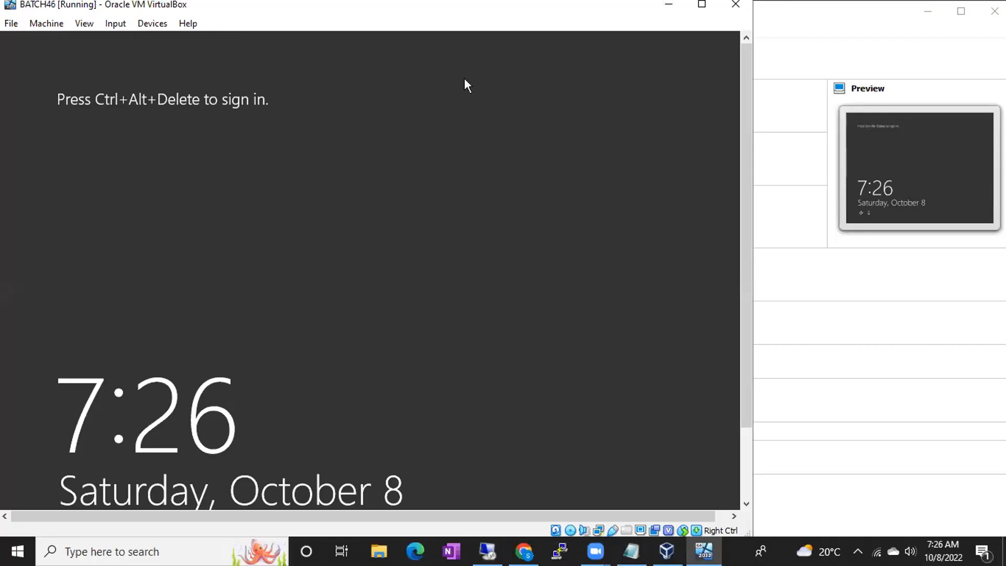
- Copy the BATCH 44 folder from the host desktop and bring up the remote desktop's menu
{"action": "left_click", "coordinate": [1004, 552]}
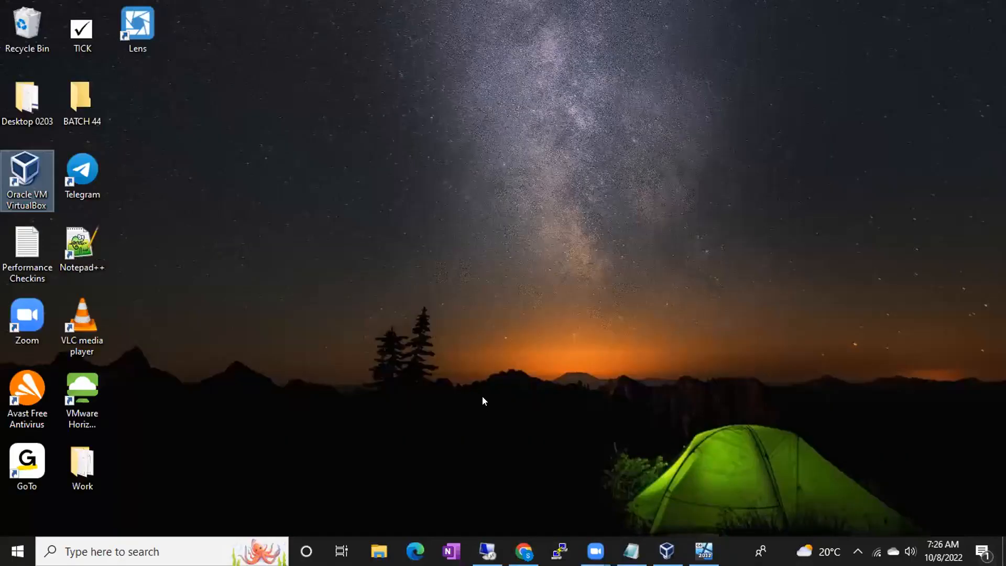
{"action": "right_click", "coordinate": [77, 99]}
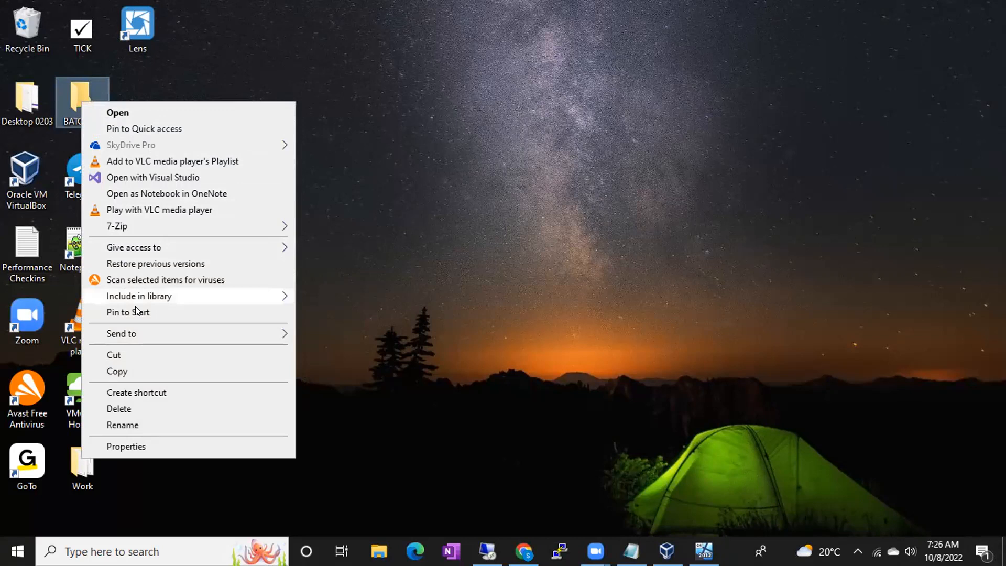
{"action": "left_click", "coordinate": [119, 371]}
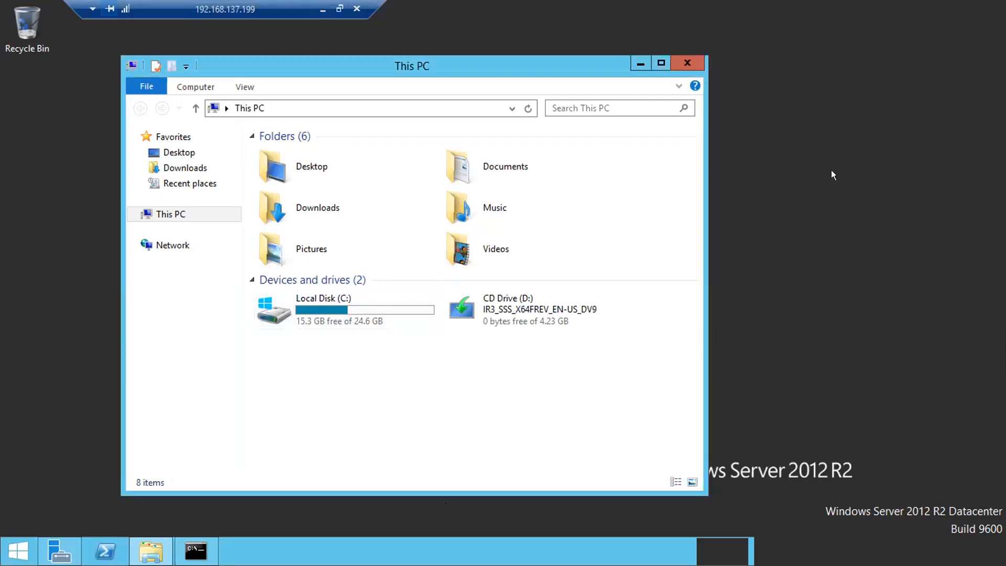
{"action": "right_click", "coordinate": [832, 170]}
- Paste the BATCH 44 folder onto the server's desktop, then minimize the remote session
{"action": "left_click", "coordinate": [870, 235]}
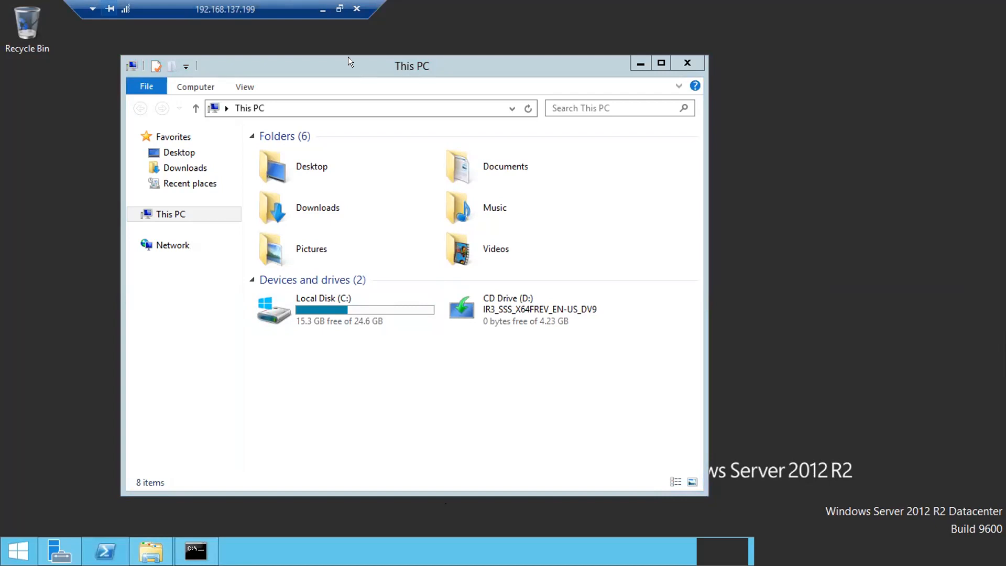
{"action": "left_click", "coordinate": [323, 9]}
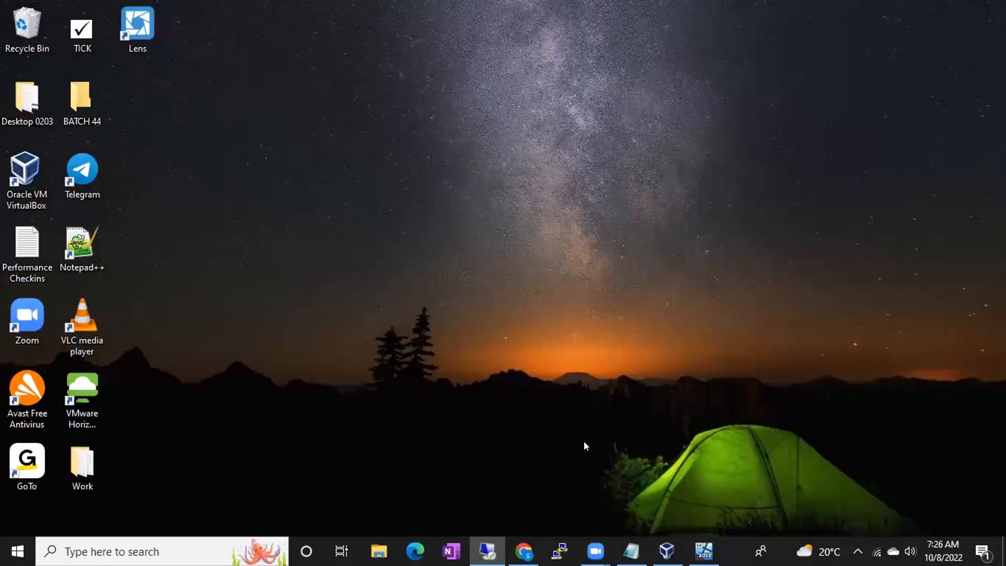
- Replace the Notepad notes with 'will keep the softwares in shared location', 'shared path' and the UNC path
{"action": "left_click", "coordinate": [630, 550]}
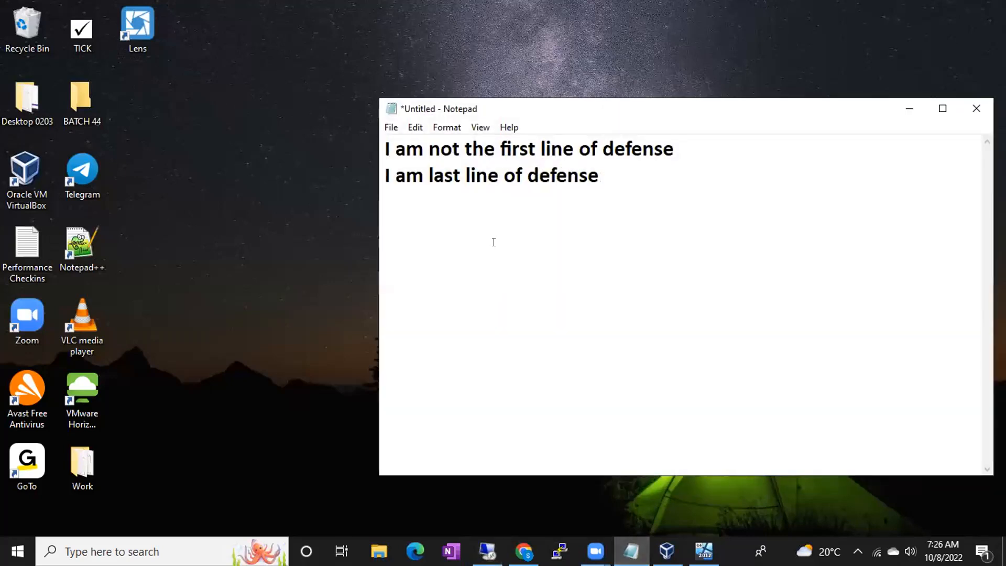
{"action": "key", "text": "Return"}
{"action": "key", "text": "ctrl+a"}
{"action": "type", "text": "we"}
{"action": "key", "text": "BackSpace"}
{"action": "type", "text": "ill ke"}
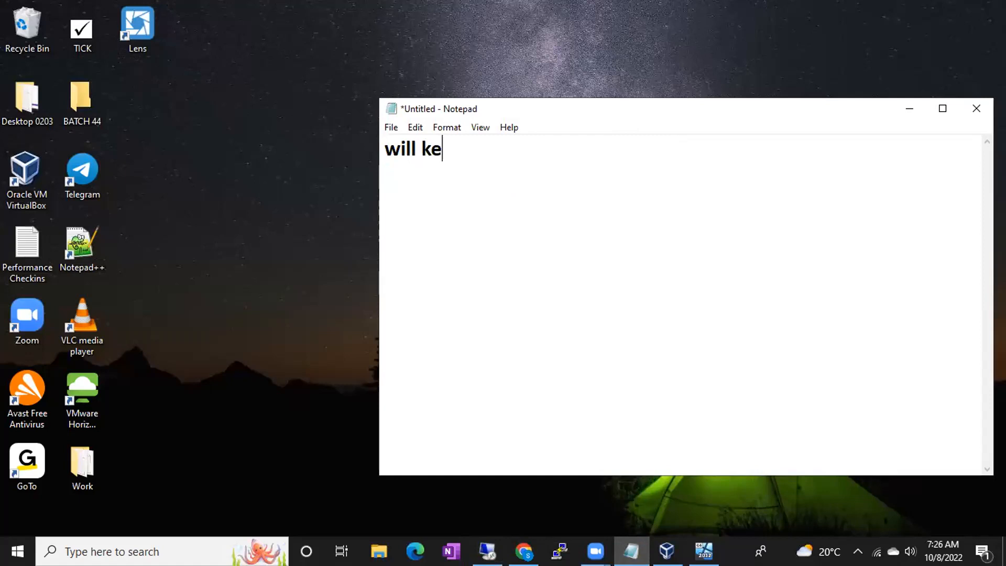
{"action": "type", "text": "ep the softwares"}
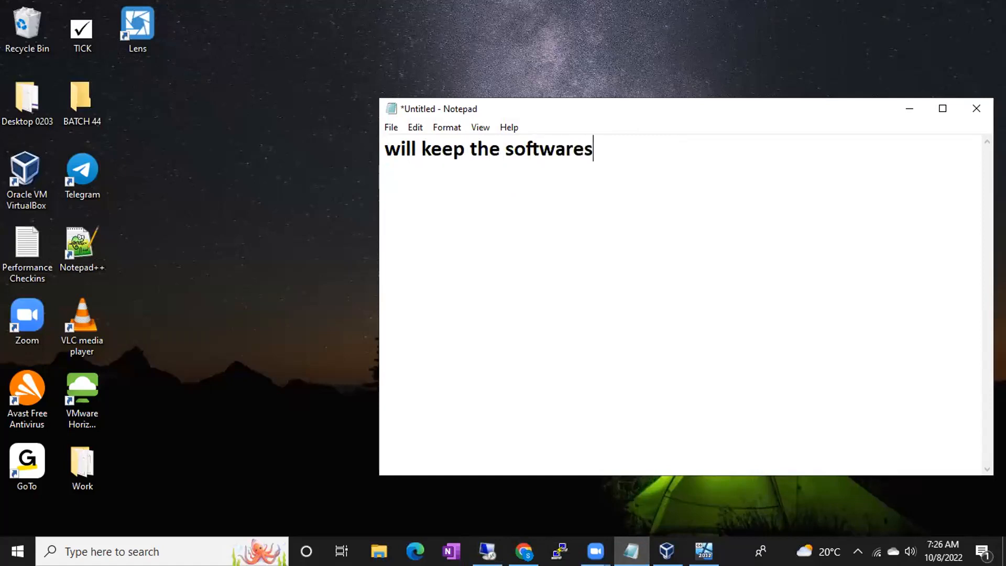
{"action": "type", "text": " in shared location"}
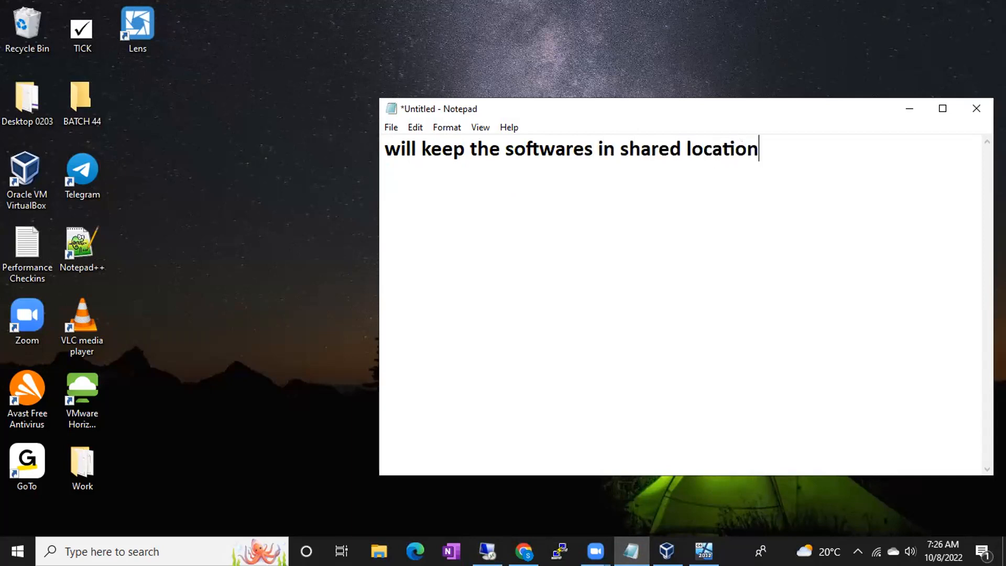
{"action": "key", "text": "Return"}
{"action": "type", "text": "shared path"}
{"action": "key", "text": "Return"}
{"action": "type", "text": "\\\\"}
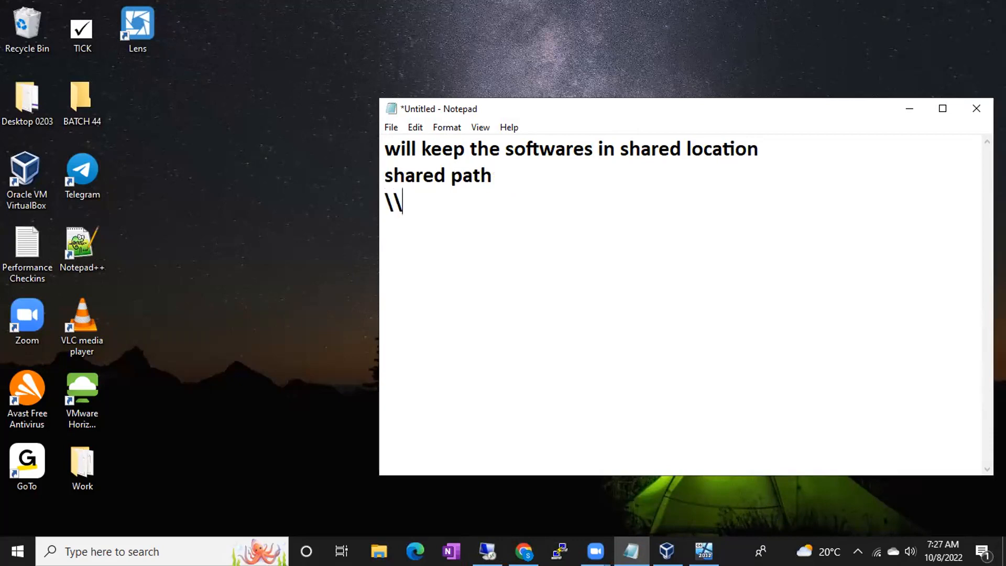
{"action": "type", "text": "10.23.45."}
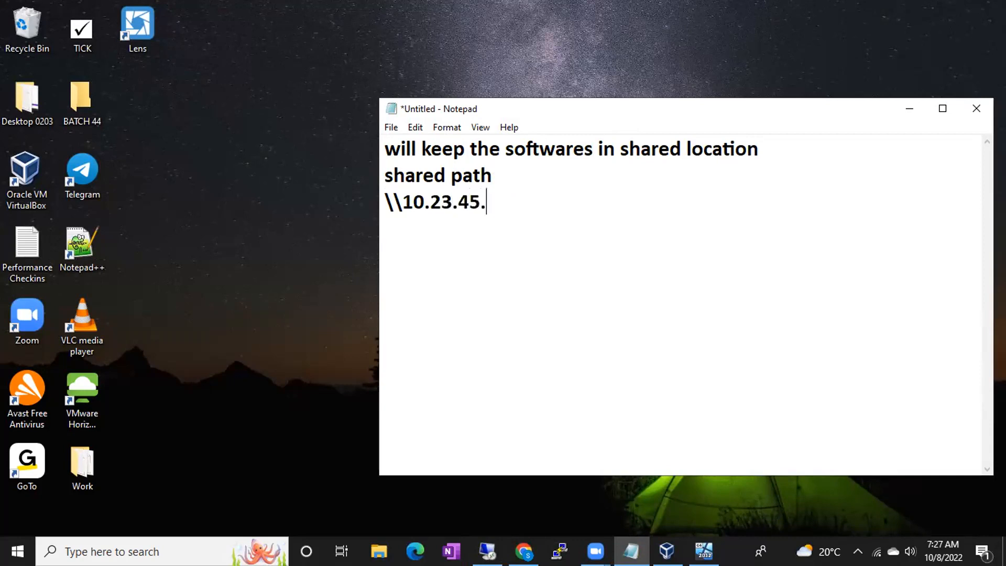
{"action": "type", "text": "244\\Softwares\\Sql Server Softwares\\"}
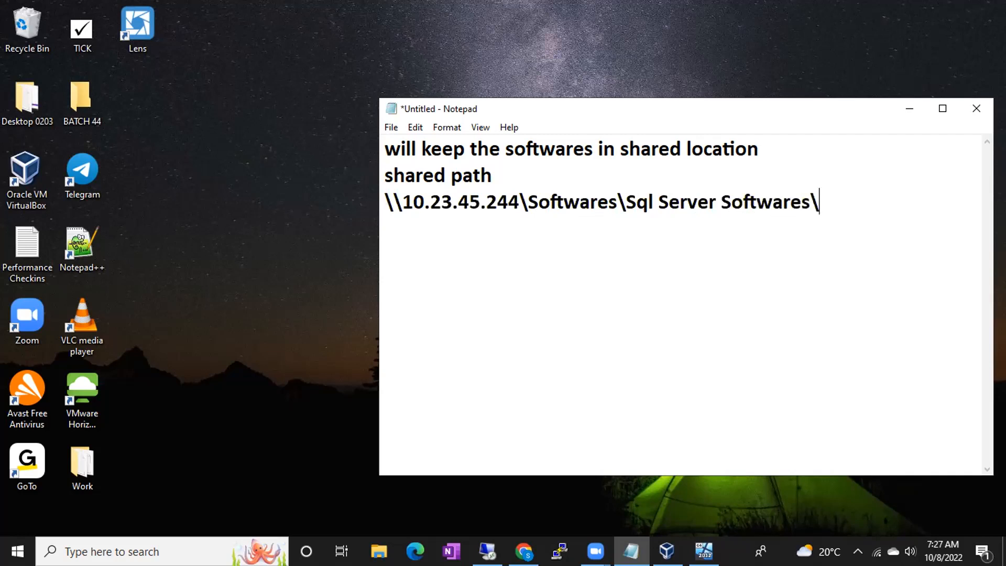
{"action": "type", "text": "Sql Server 2017"}
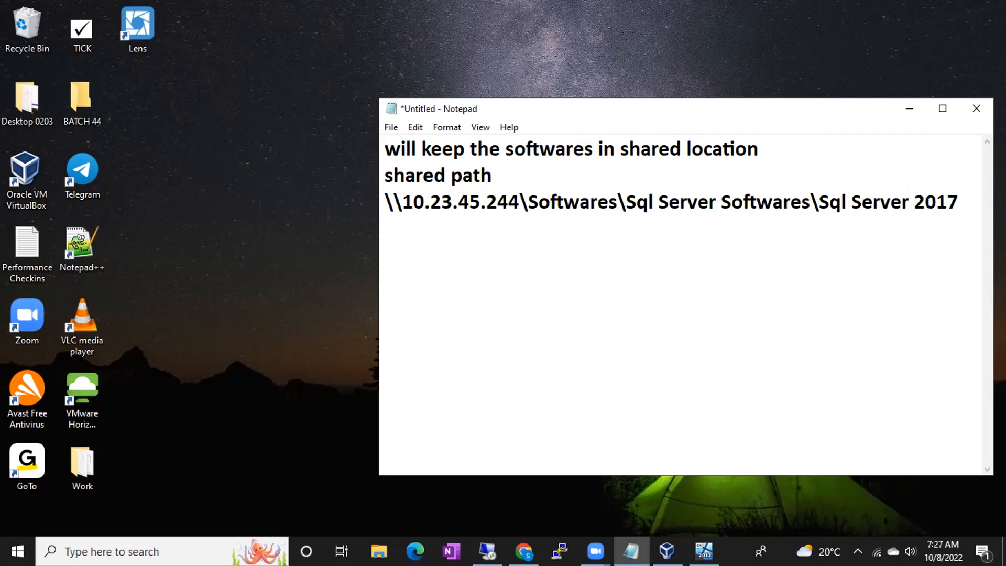
- Select the \\10.23.45.244\Softwares\Sql Server Softwares\Sql Server 2017 line and open Run on the server
{"action": "left_click_drag", "start_coordinate": [383, 196], "coordinate": [759, 185]}
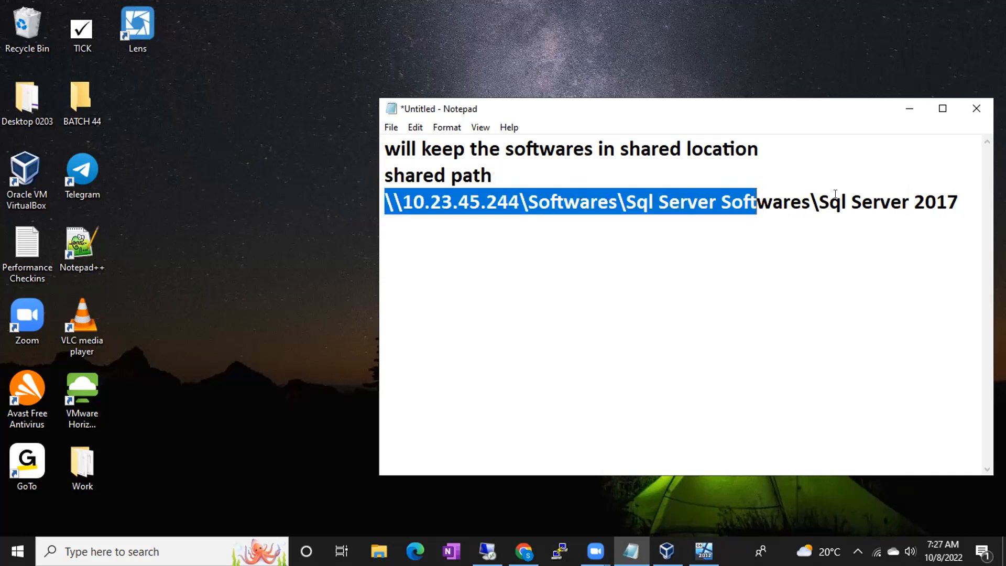
{"action": "left_click_drag", "start_coordinate": [959, 203], "coordinate": [376, 219]}
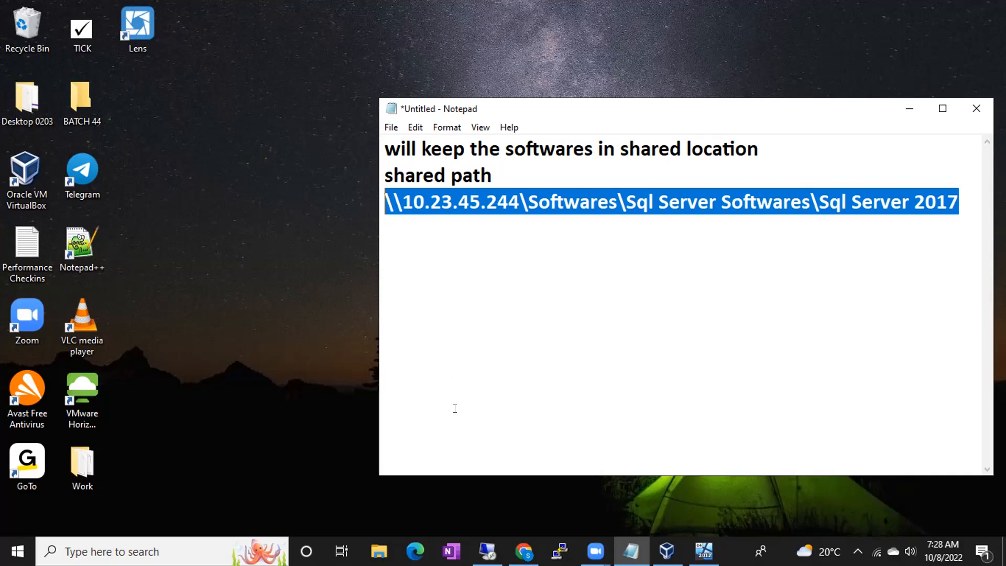
{"action": "left_click", "coordinate": [487, 550]}
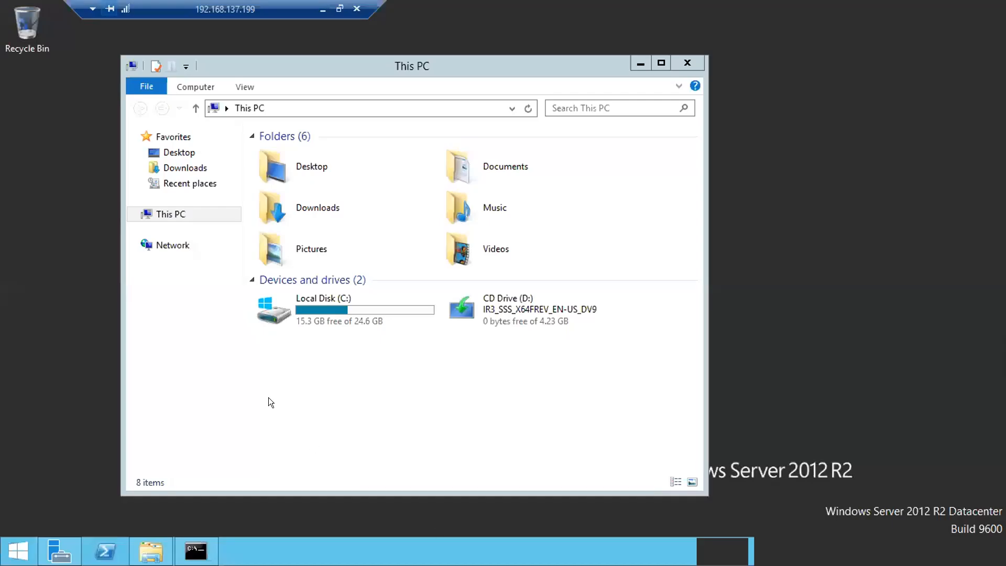
{"action": "key", "text": "super+r"}
- Paste and run the shared Sql Server 2017 path, then dismiss the network error and cancel Run
{"action": "key", "text": "ctrl+v"}
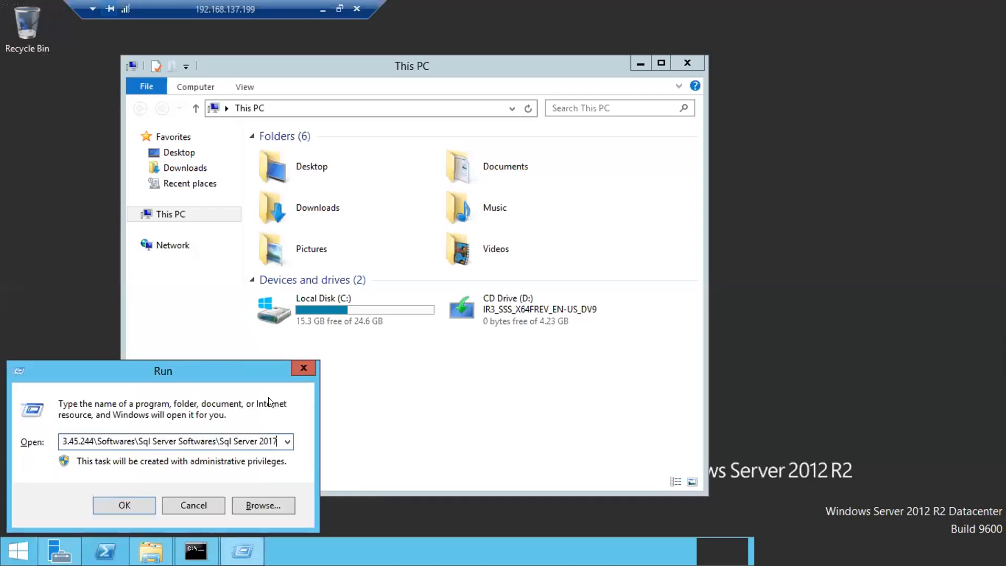
{"action": "key", "text": "Return"}
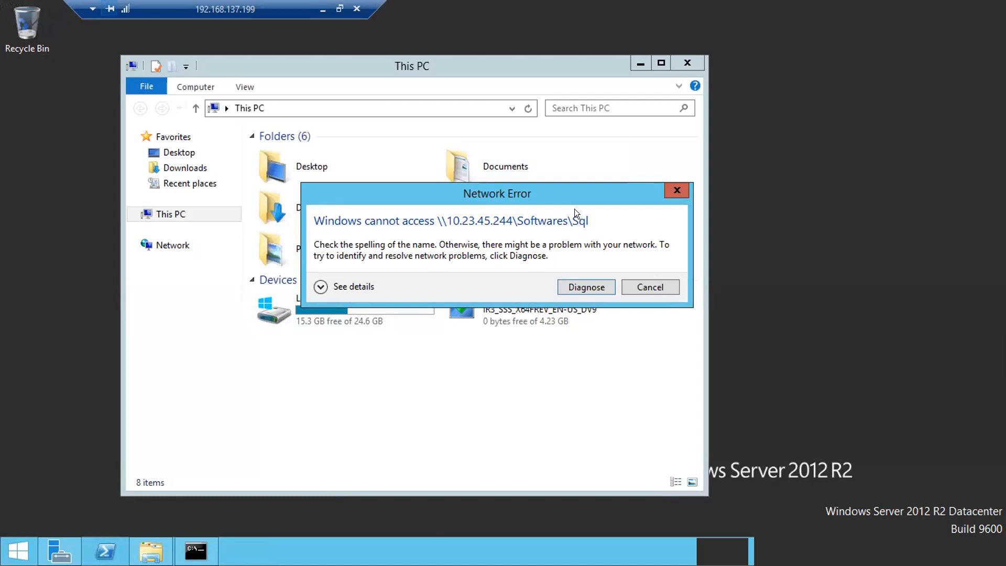
{"action": "left_click", "coordinate": [650, 287]}
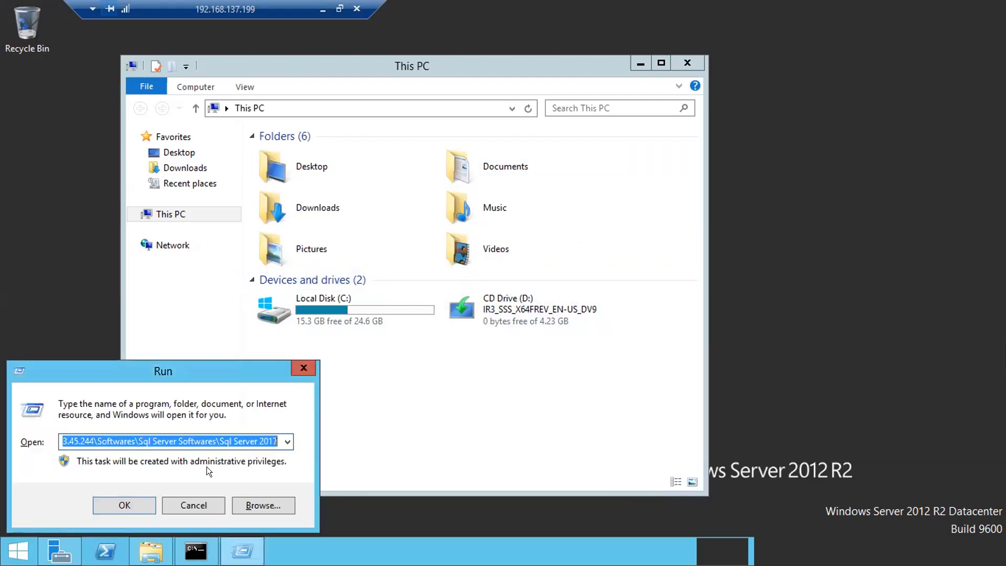
{"action": "left_click", "coordinate": [186, 498]}
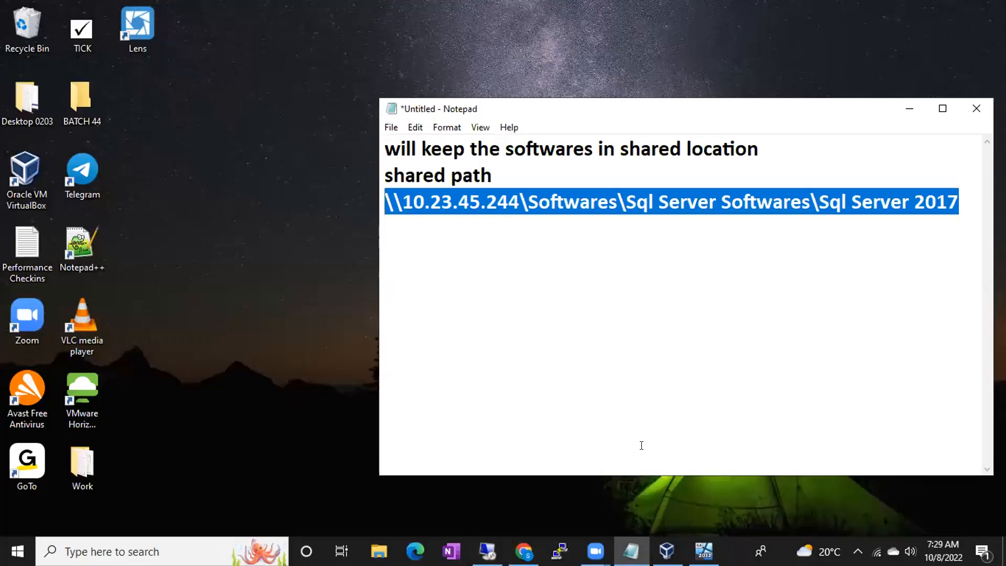
- Open Settings for the running BATCH46 machine from the VirtualBox Manager
{"action": "left_click", "coordinate": [704, 550]}
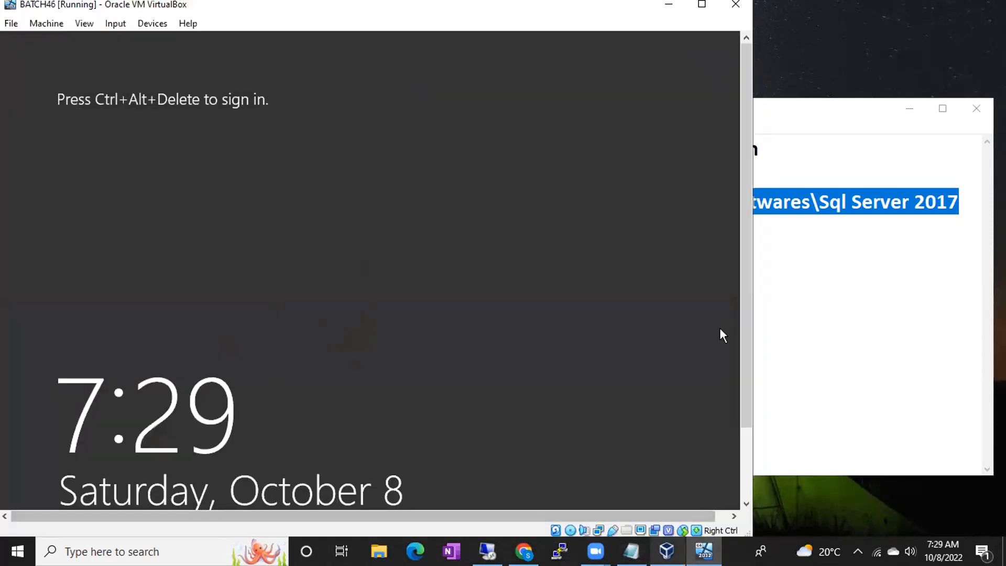
{"action": "left_click", "coordinate": [667, 551]}
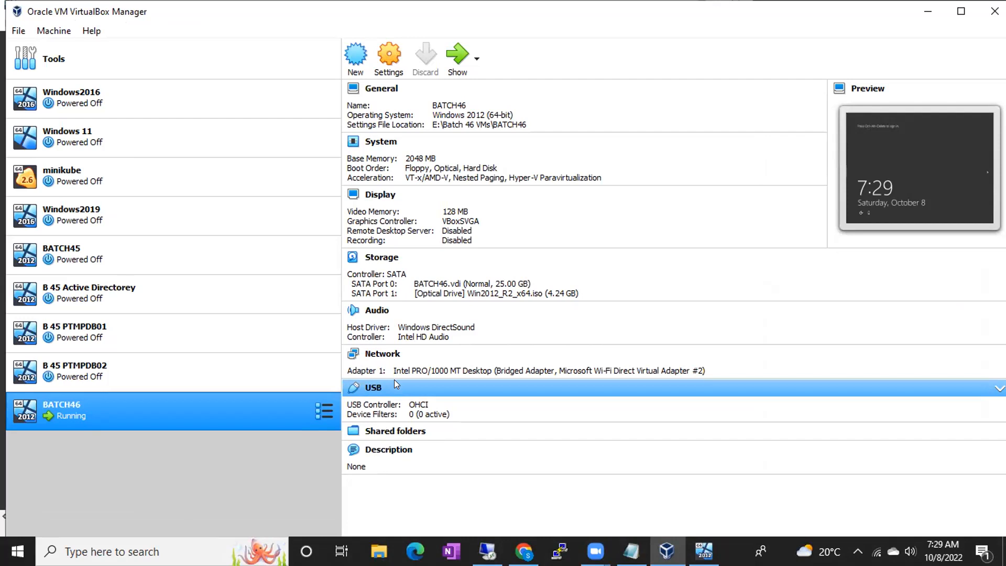
{"action": "right_click", "coordinate": [216, 416]}
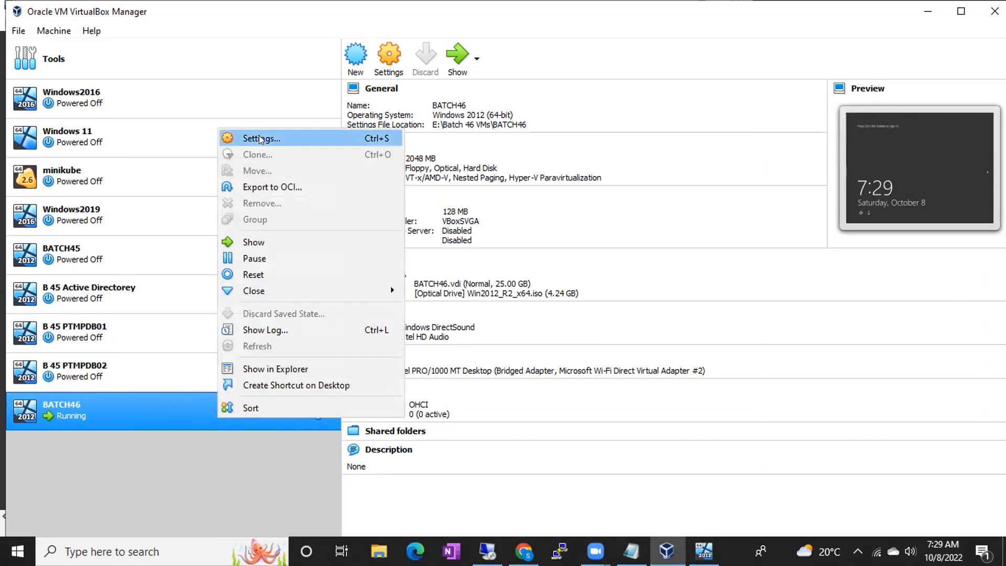
{"action": "left_click", "coordinate": [261, 139]}
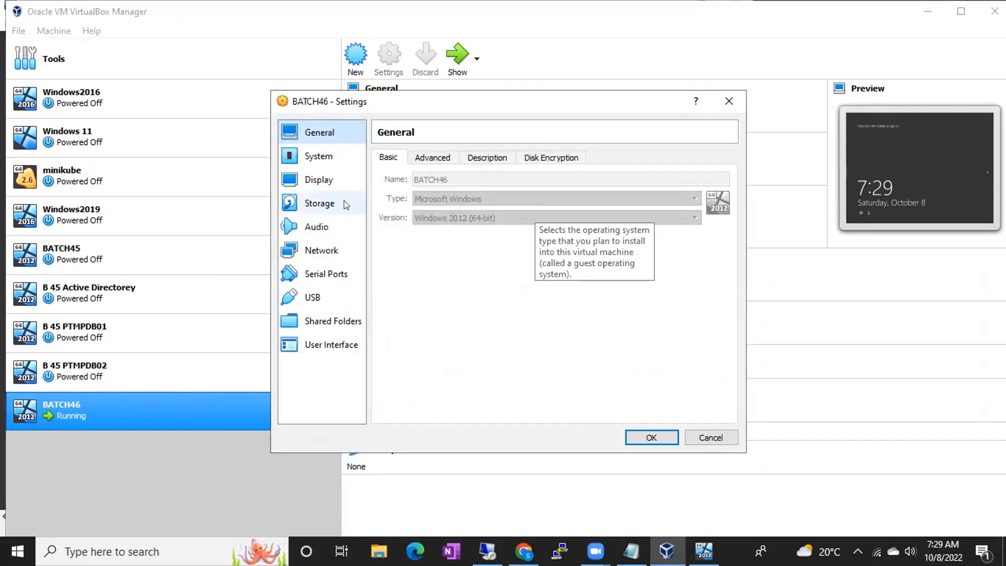
- Select Win2012_R2_x64.iso under Storage, check the server's CD Drive (D:), then list optical disc images
{"action": "left_click", "coordinate": [321, 205]}
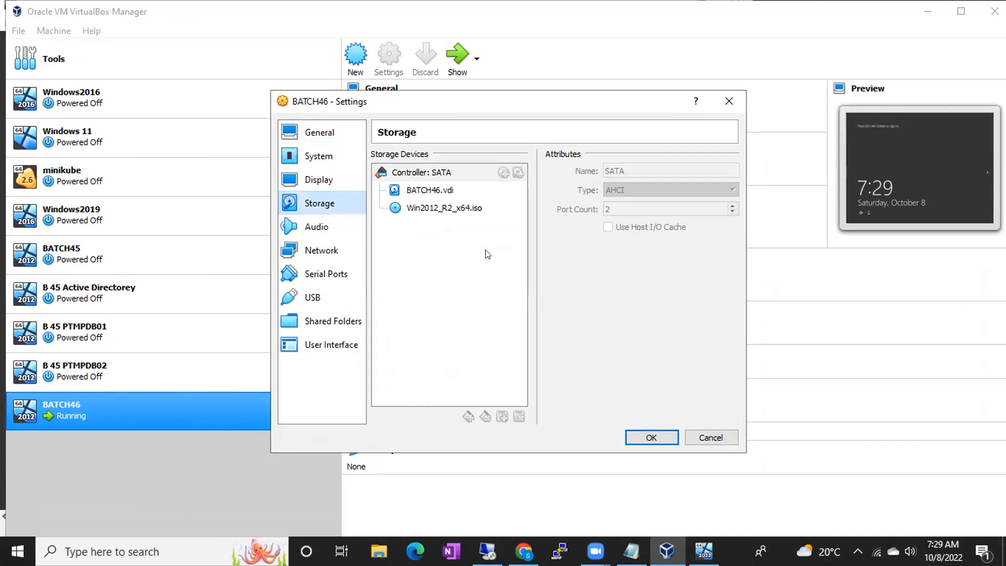
{"action": "left_click", "coordinate": [428, 210]}
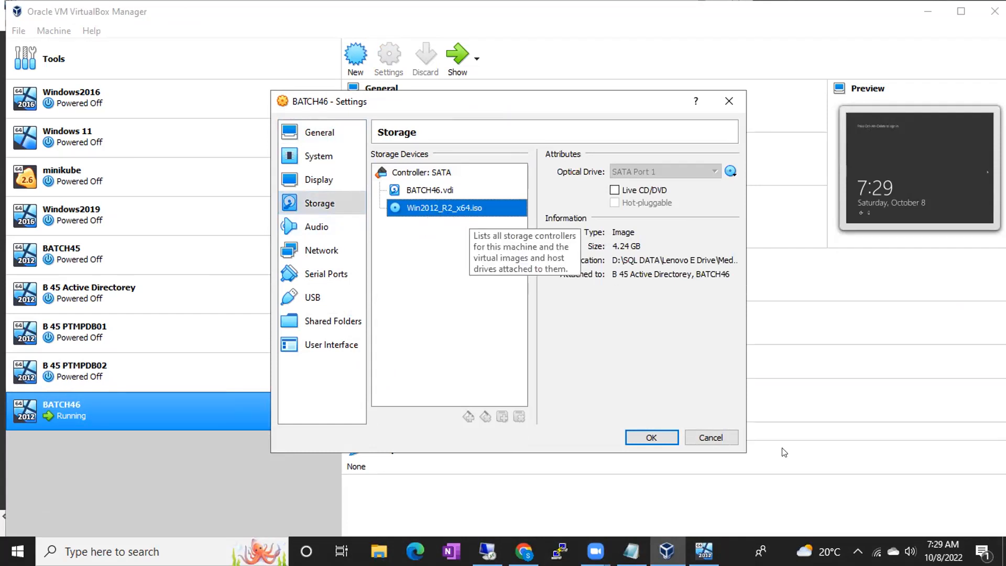
{"action": "left_click", "coordinate": [487, 551]}
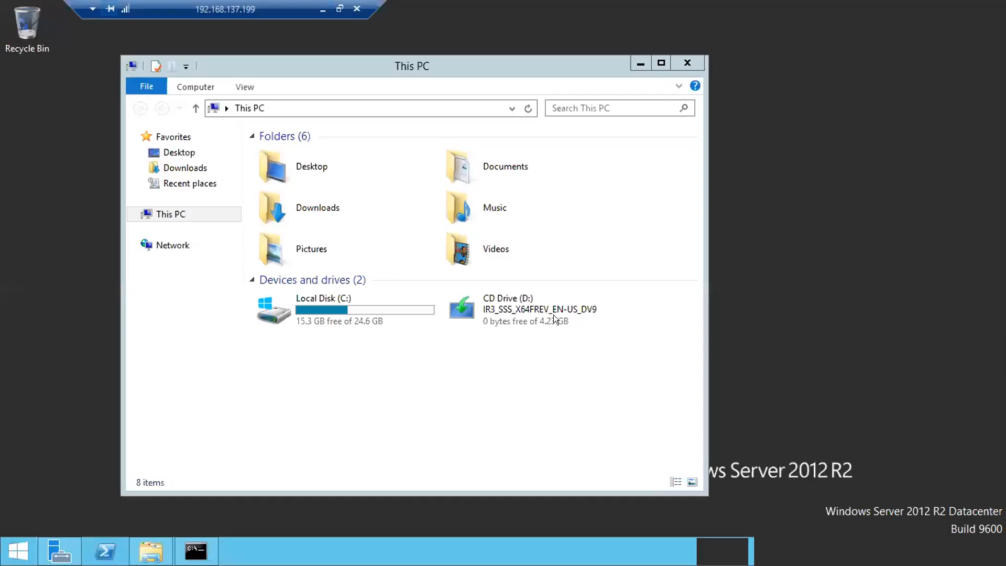
{"action": "left_click", "coordinate": [525, 296]}
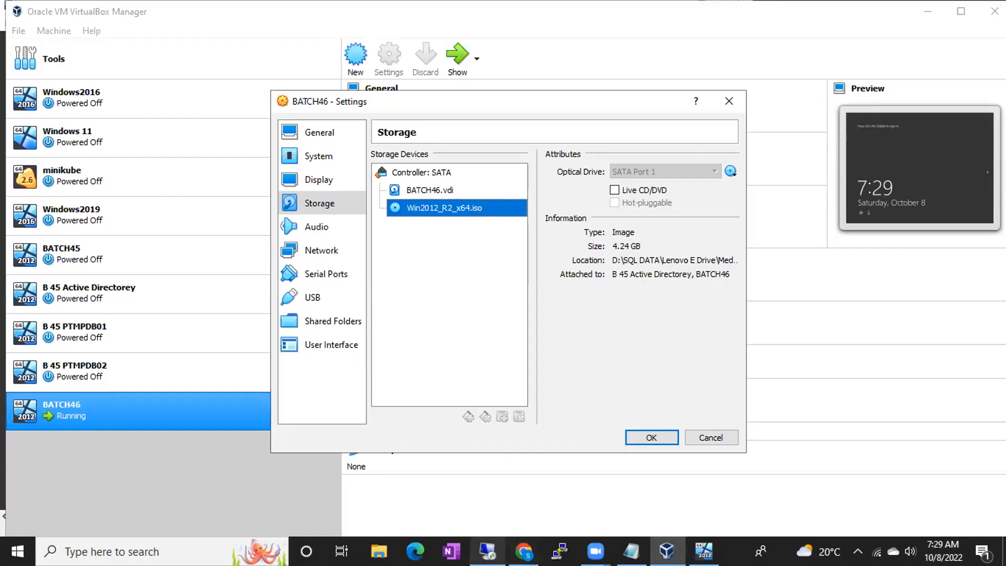
{"action": "left_click", "coordinate": [560, 551]}
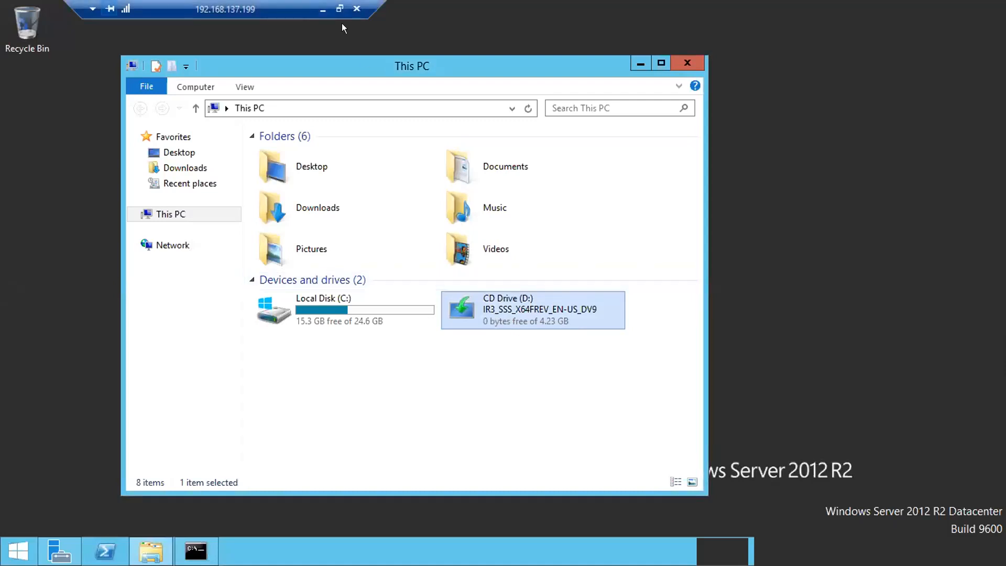
{"action": "left_click", "coordinate": [322, 9]}
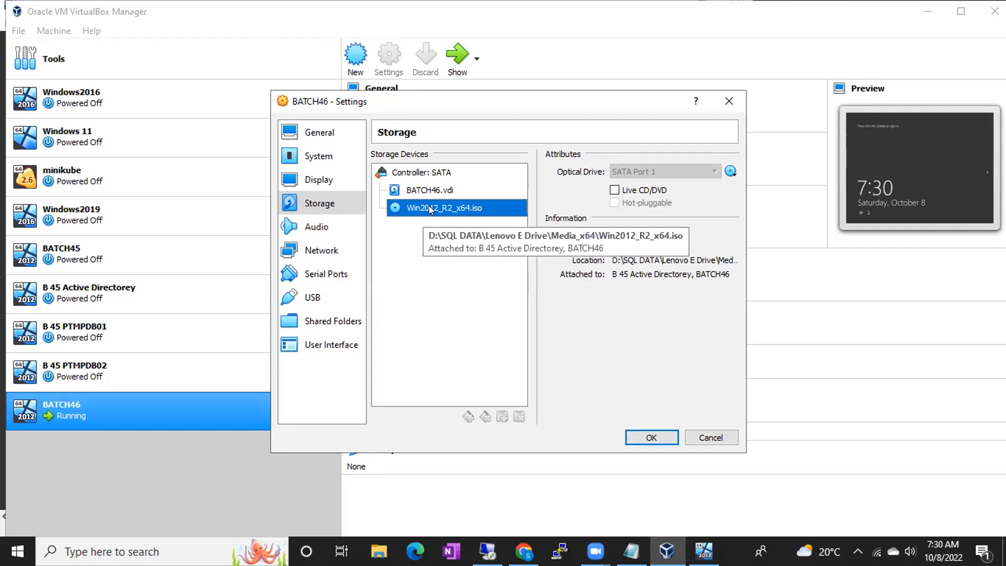
{"action": "left_click", "coordinate": [731, 172]}
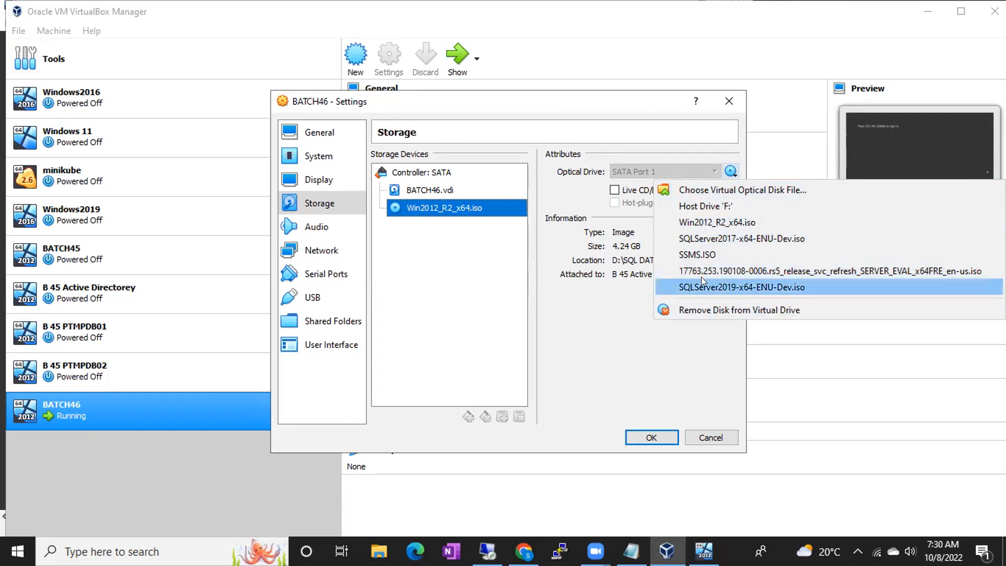
- Mount the SQLServer2017-x64-ENU-Dev disc image in BATCH46's optical drive and save the storage settings
{"action": "left_click", "coordinate": [690, 188]}
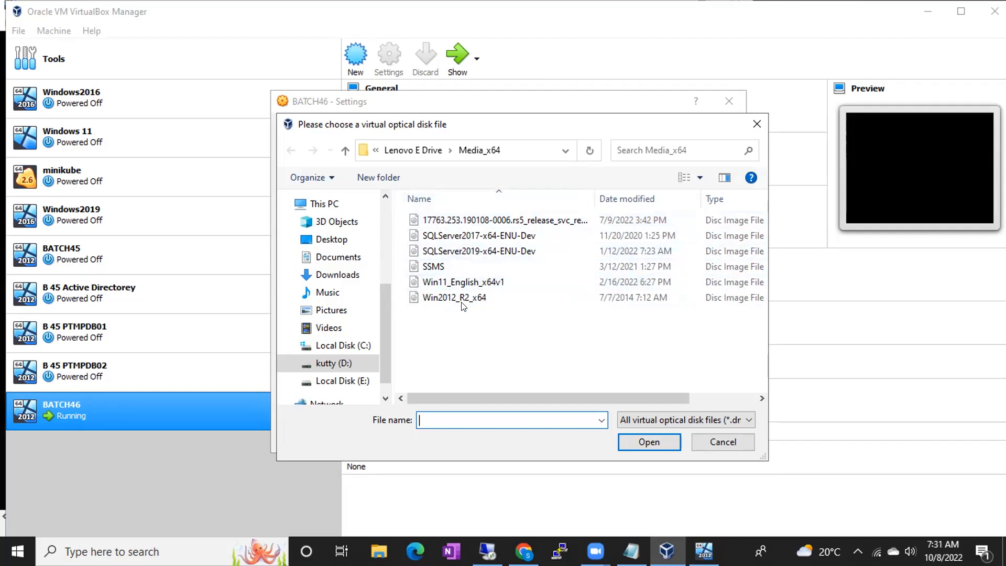
{"action": "double_click", "coordinate": [428, 234]}
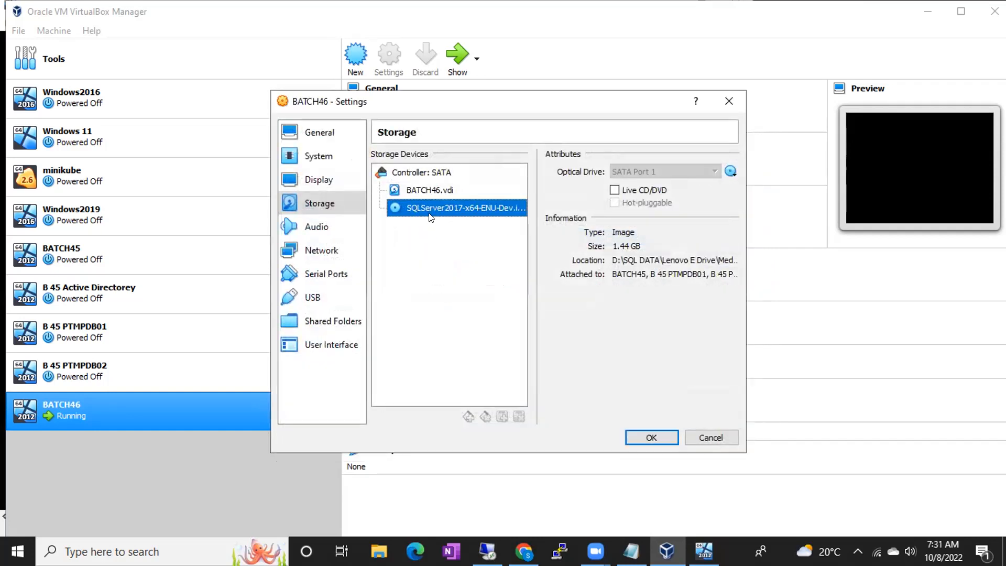
{"action": "left_click", "coordinate": [652, 436]}
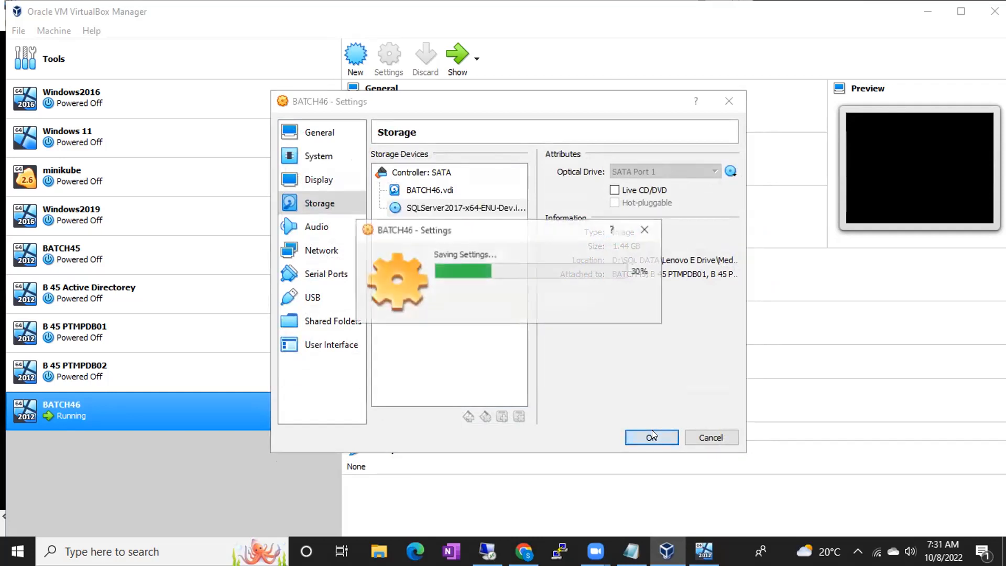
{"action": "left_click", "coordinate": [488, 551]}
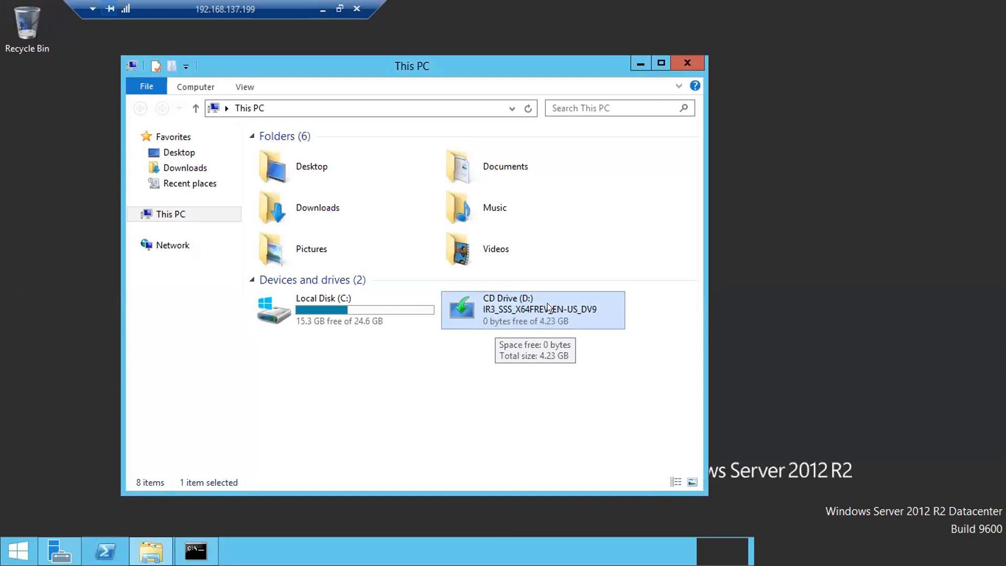
- Refresh This PC so CD Drive (D:) shows SqlSetup_x64_ENU, and dismiss the low-battery warning
{"action": "left_click", "coordinate": [528, 109]}
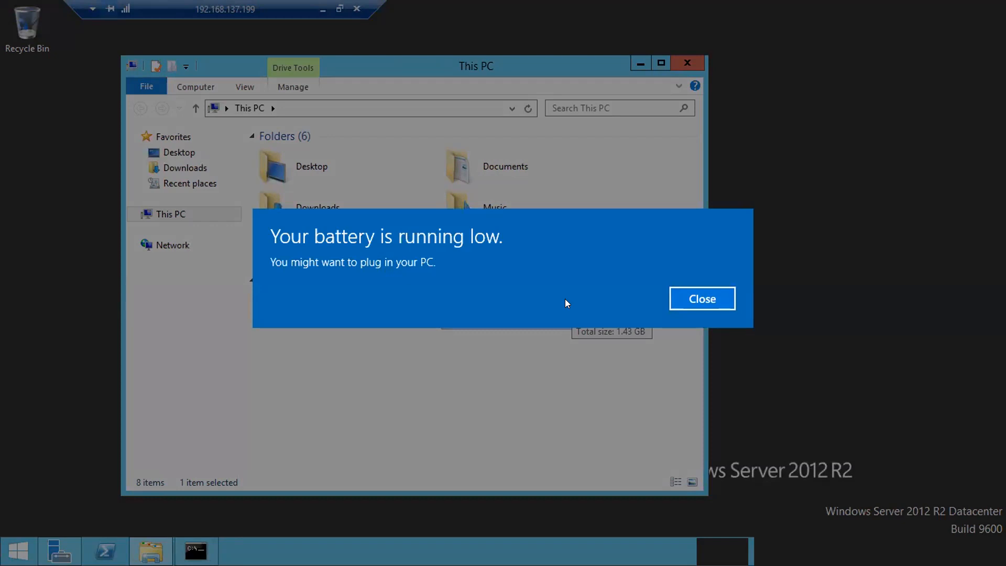
{"action": "key", "text": "Return"}
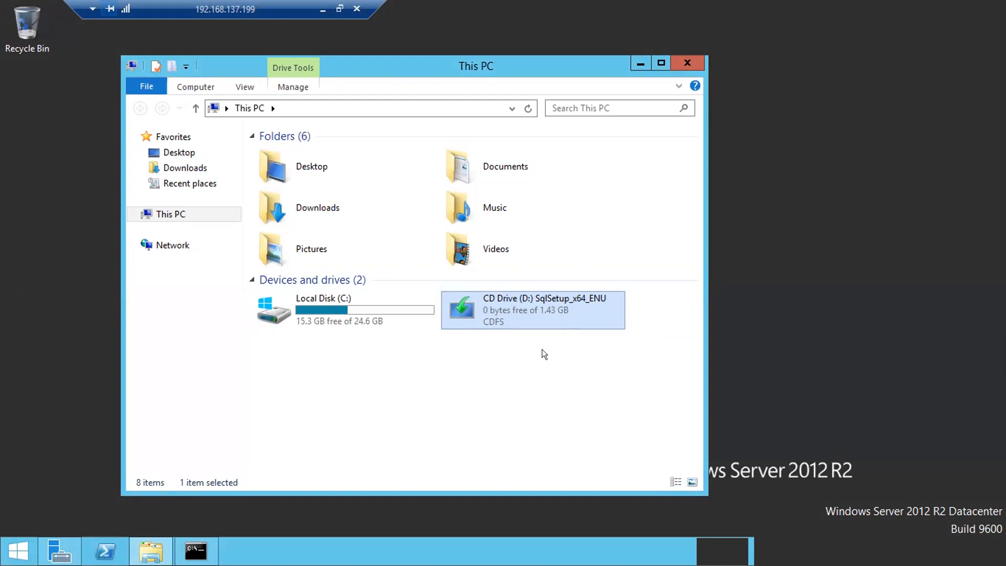
- Open the SqlSetup_x64_ENU disc on CD Drive (D:) and select the setup application
{"action": "right_click", "coordinate": [528, 314]}
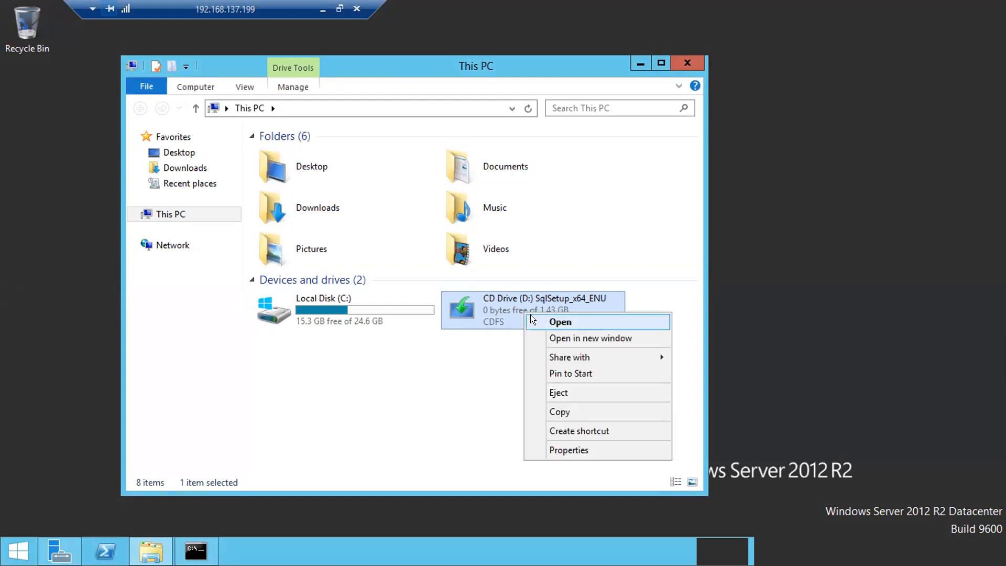
{"action": "left_click", "coordinate": [530, 317]}
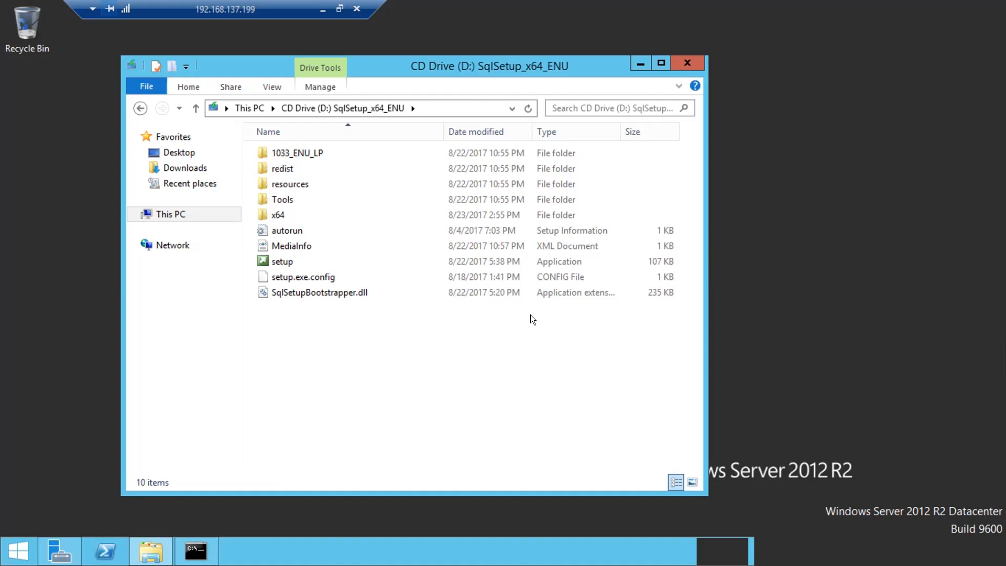
{"action": "left_click", "coordinate": [308, 262]}
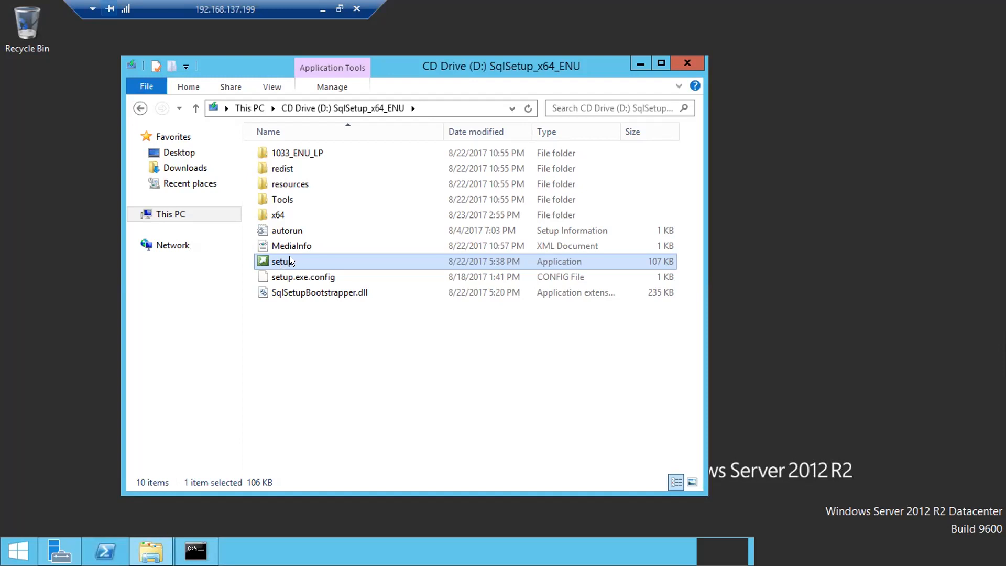
- Run setup.exe from the SqlSetup_x64_ENU disc as administrator
{"action": "right_click", "coordinate": [291, 255]}
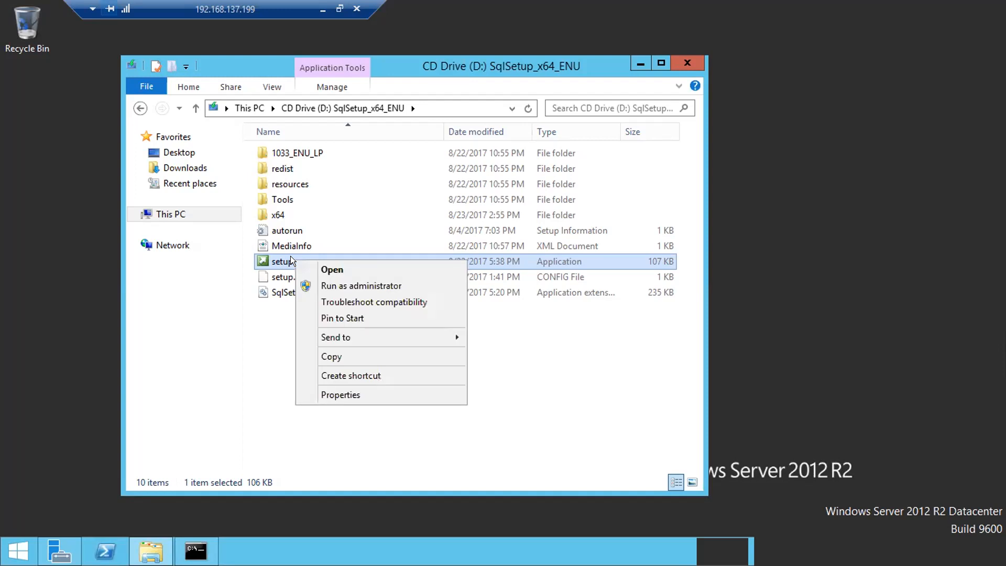
{"action": "left_click", "coordinate": [318, 280]}
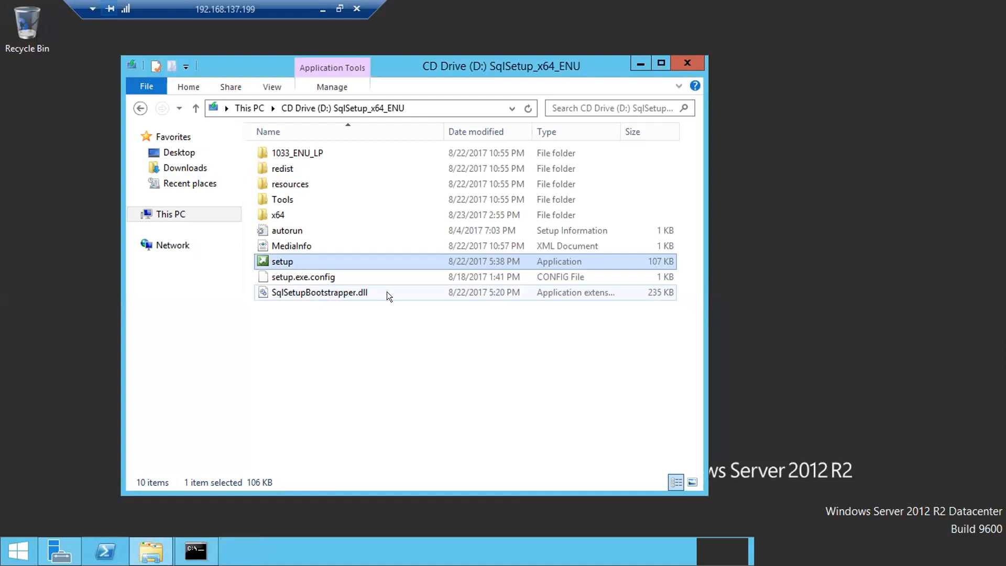
- Check in Task Manager's full details that LandingPage is running, then minimize Task Manager
{"action": "right_click", "coordinate": [415, 553]}
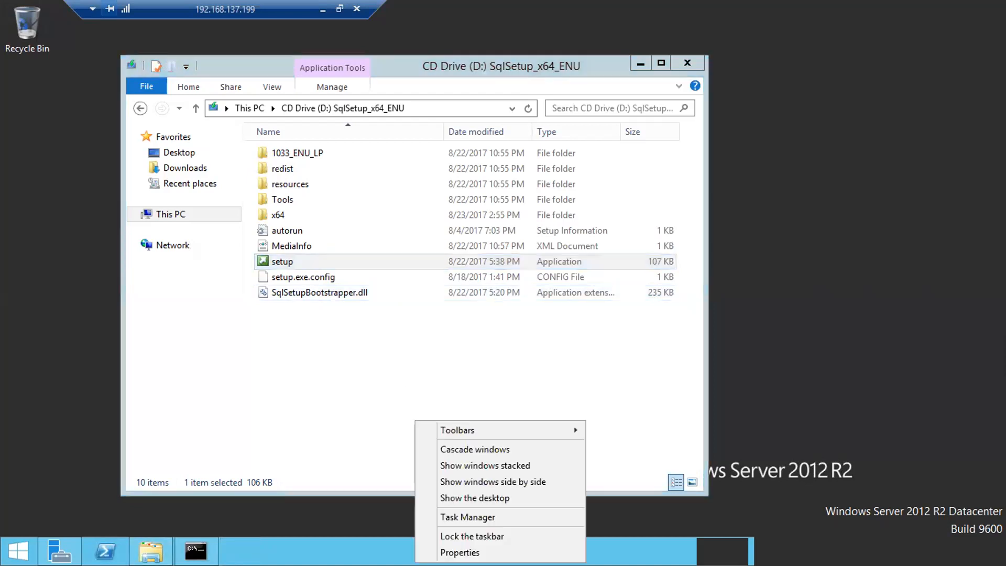
{"action": "left_click", "coordinate": [433, 514]}
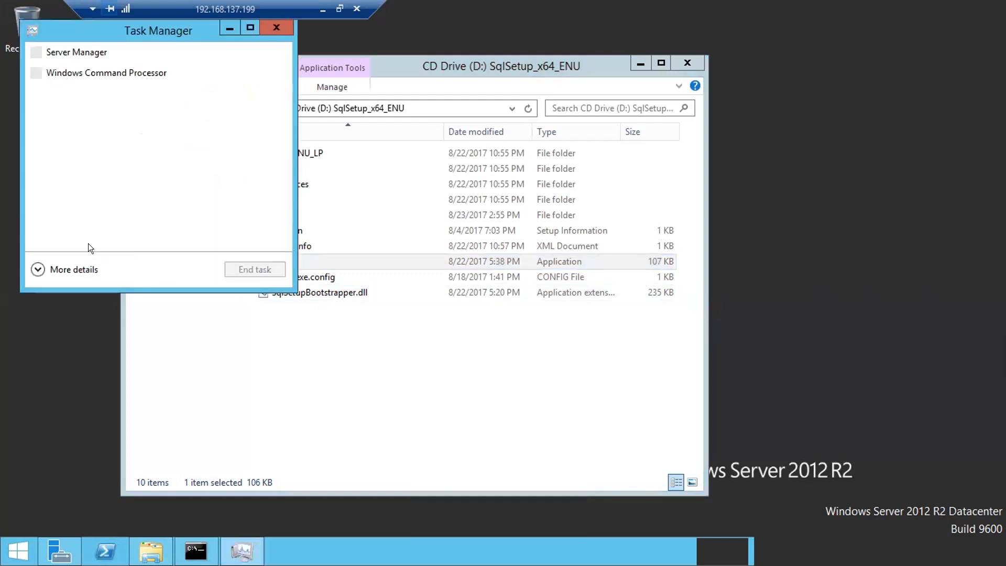
{"action": "left_click", "coordinate": [76, 268]}
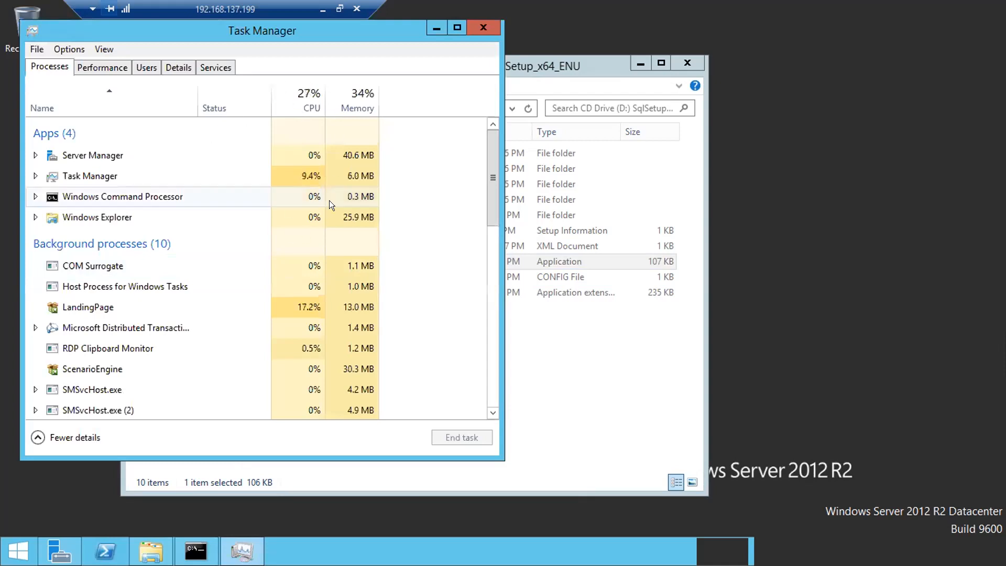
{"action": "left_click", "coordinate": [429, 23]}
- Move the SQL Server Installation Center window over Explorer and show its Installation section
{"action": "left_click", "coordinate": [31, 10]}
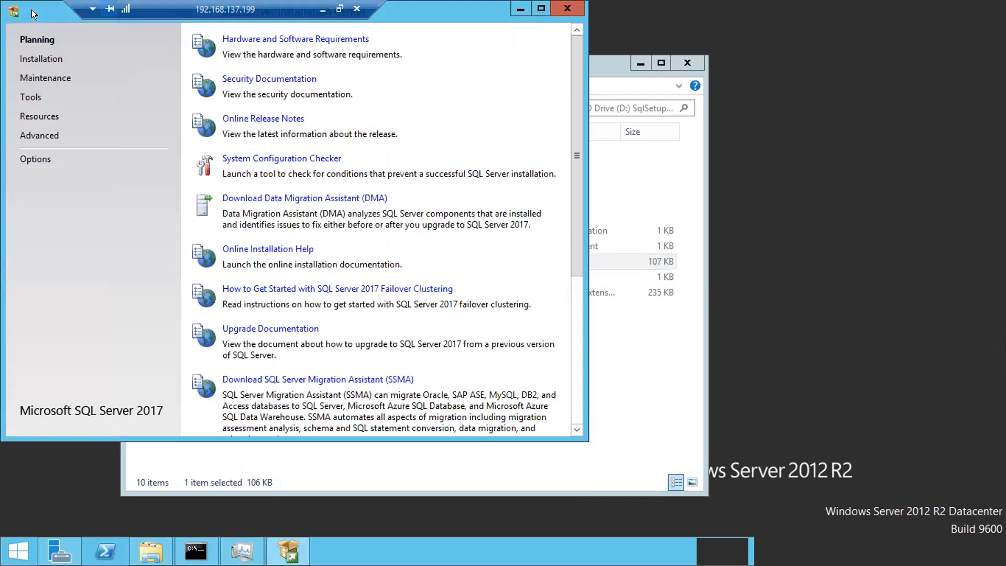
{"action": "left_click_drag", "start_coordinate": [171, 87], "coordinate": [233, 80]}
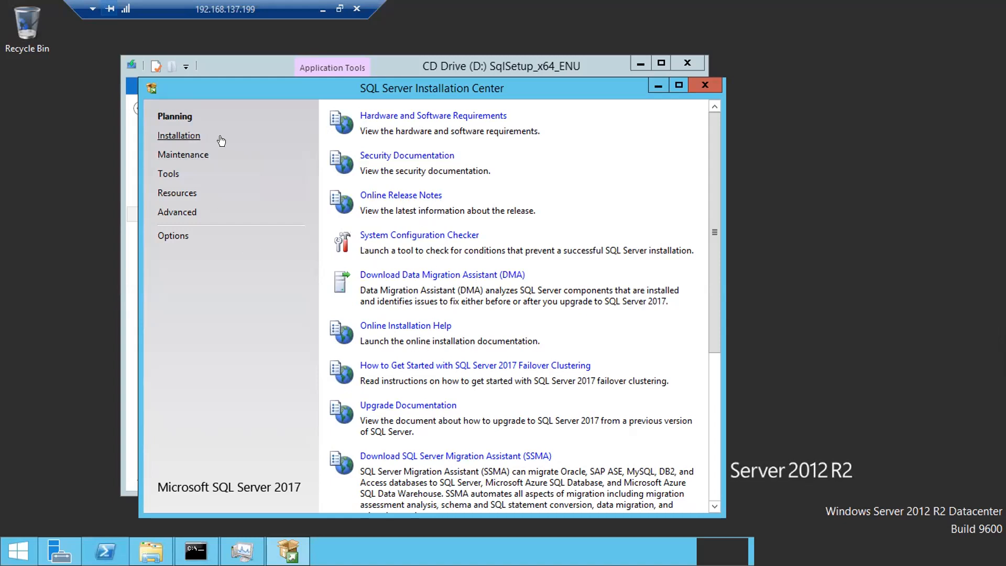
{"action": "left_click", "coordinate": [170, 138]}
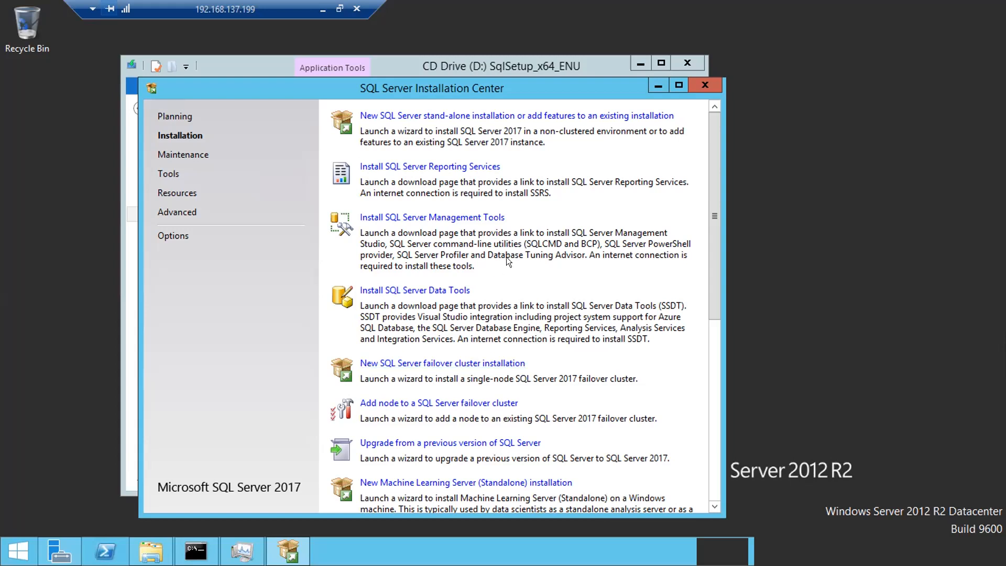
- Begin a new stand-alone SQL Server installation with the free Developer edition and continue
{"action": "left_click", "coordinate": [424, 115]}
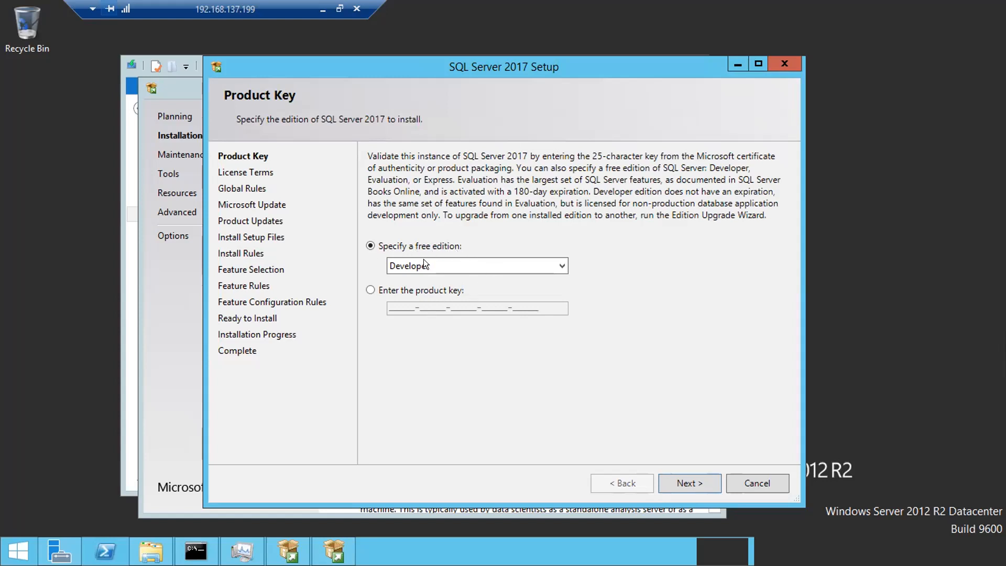
{"action": "left_click", "coordinate": [454, 267]}
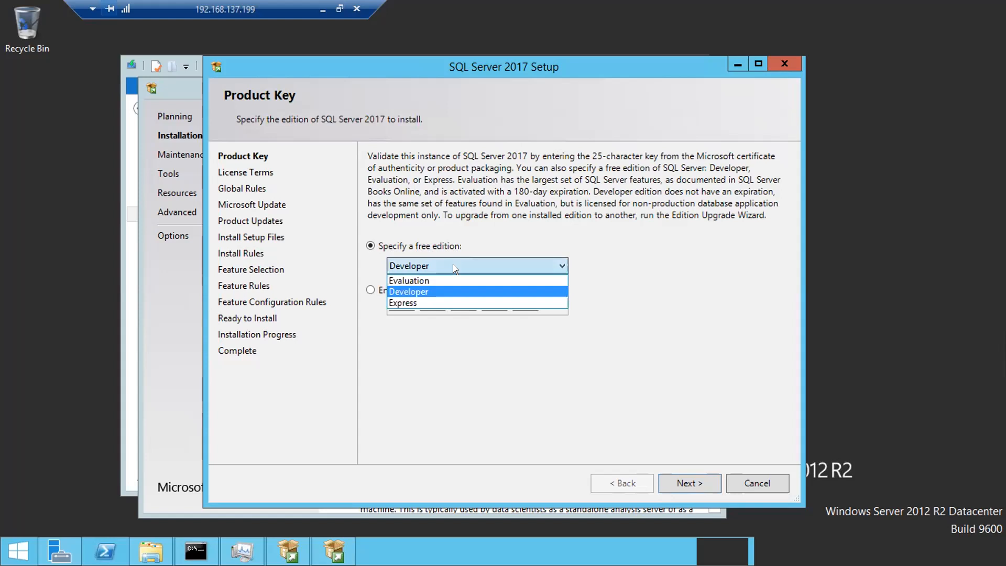
{"action": "left_click", "coordinate": [422, 285]}
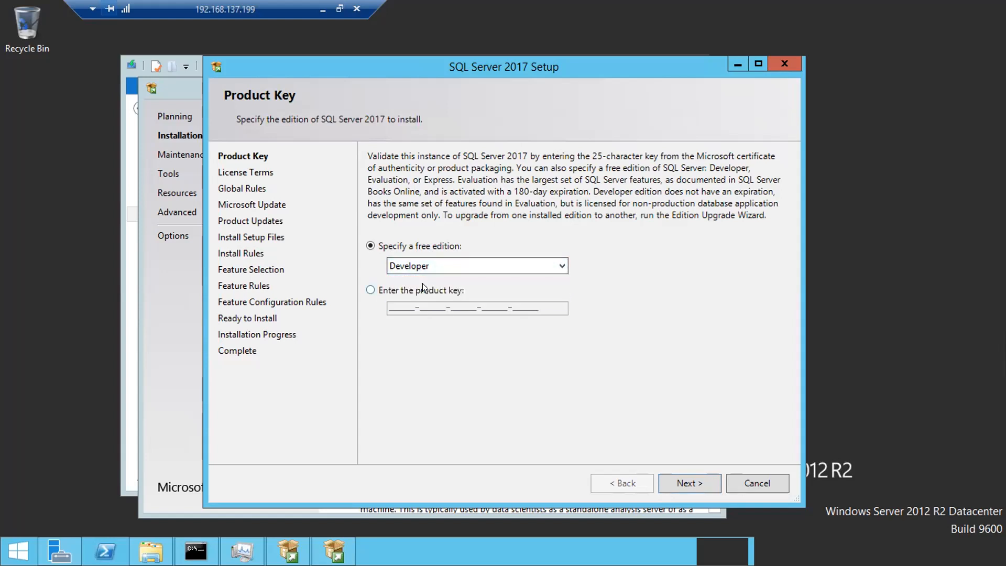
{"action": "left_click", "coordinate": [366, 290]}
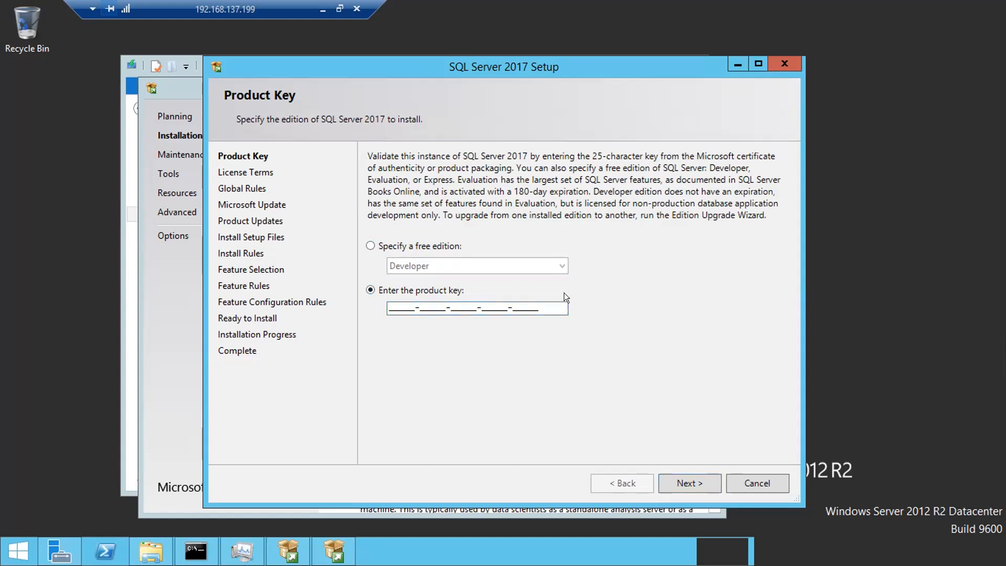
{"action": "left_click", "coordinate": [382, 242]}
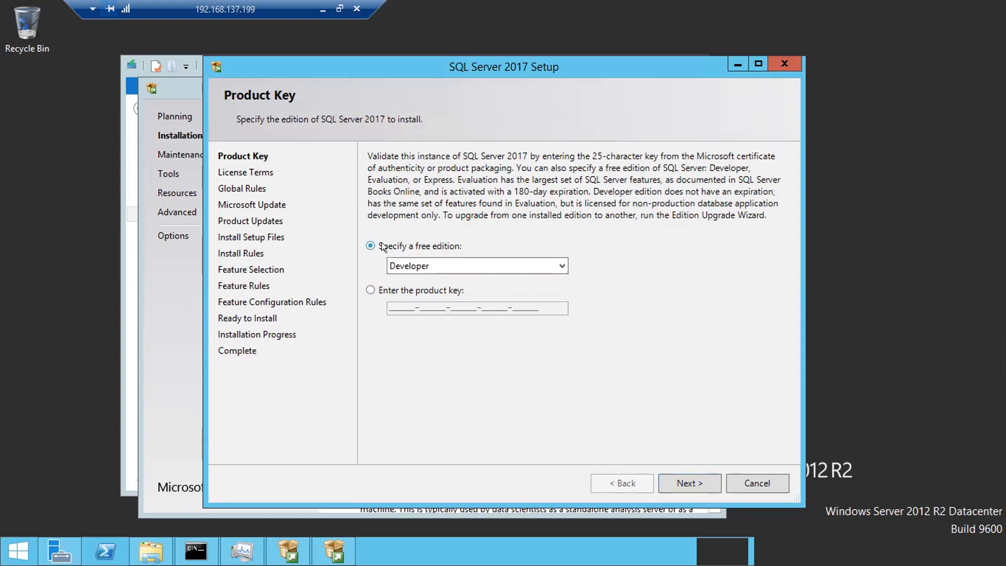
{"action": "left_click", "coordinate": [690, 484]}
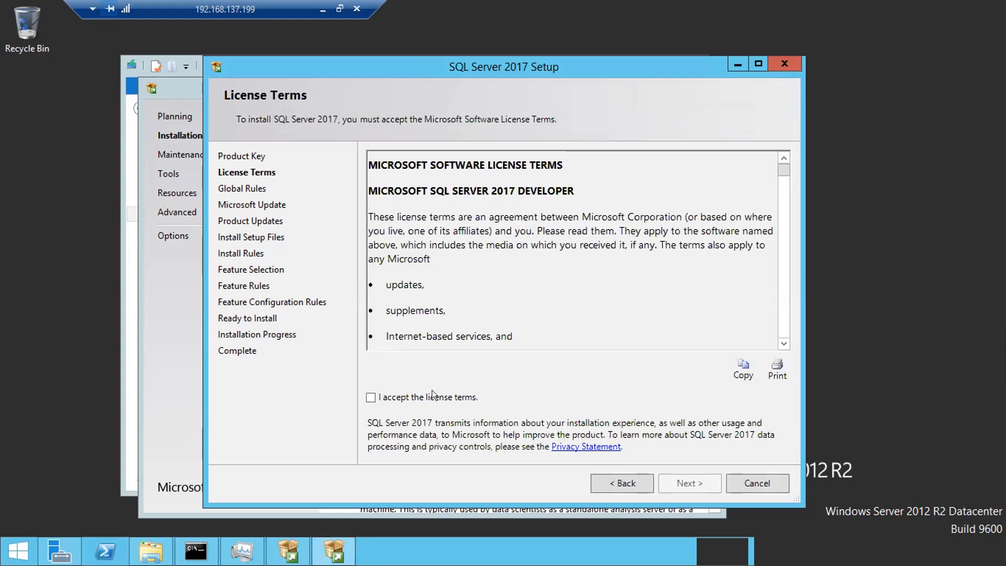
- Accept the license terms and review the Global Rules results: 9 passed, 0 failed, 0 warnings
{"action": "left_click", "coordinate": [432, 390]}
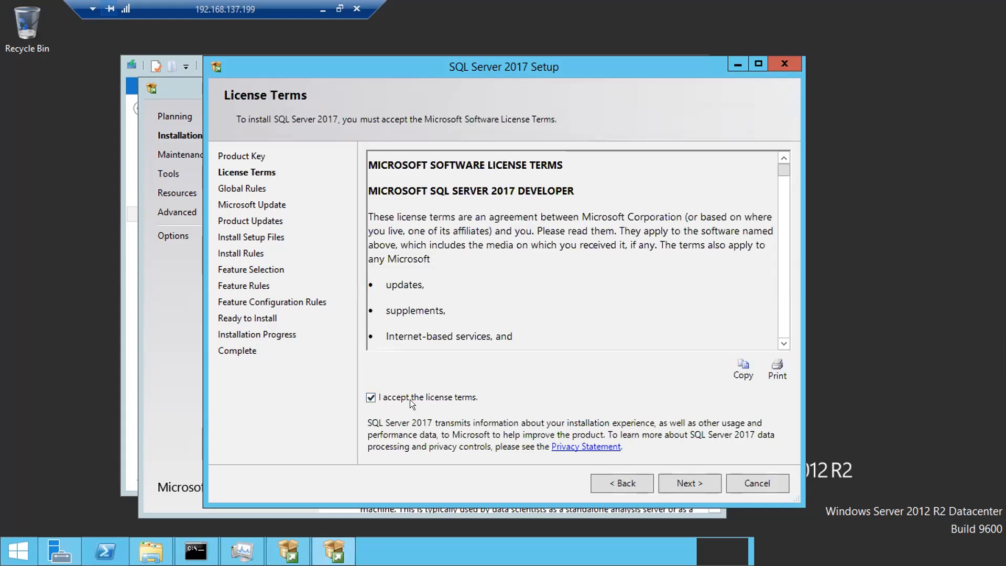
{"action": "left_click", "coordinate": [693, 478]}
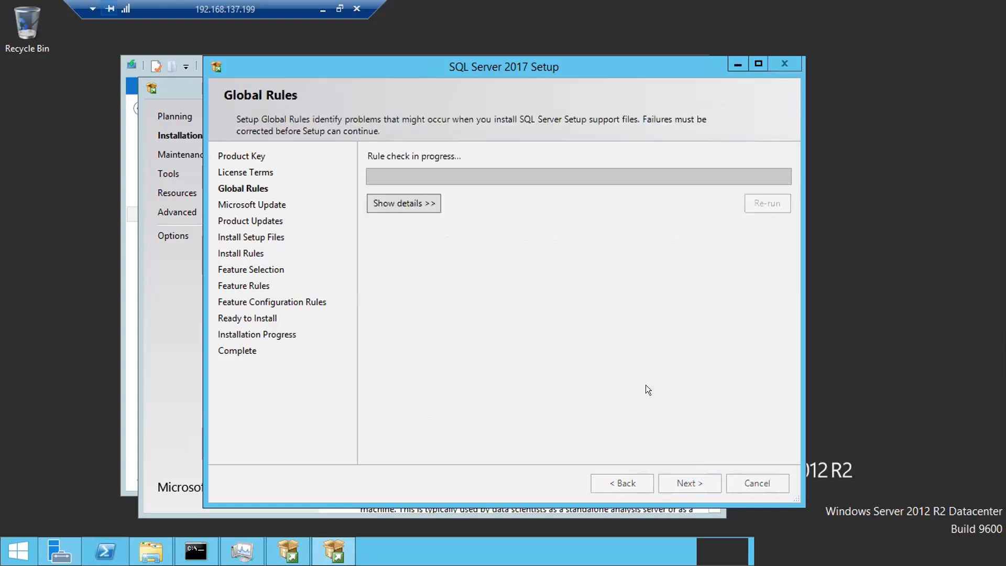
{"action": "left_click", "coordinate": [419, 209]}
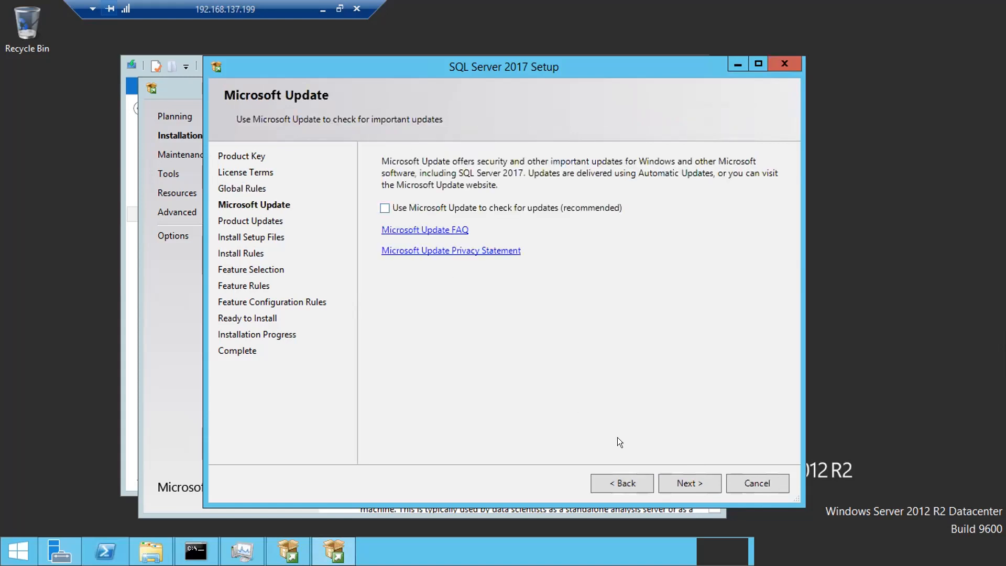
{"action": "left_click", "coordinate": [621, 483]}
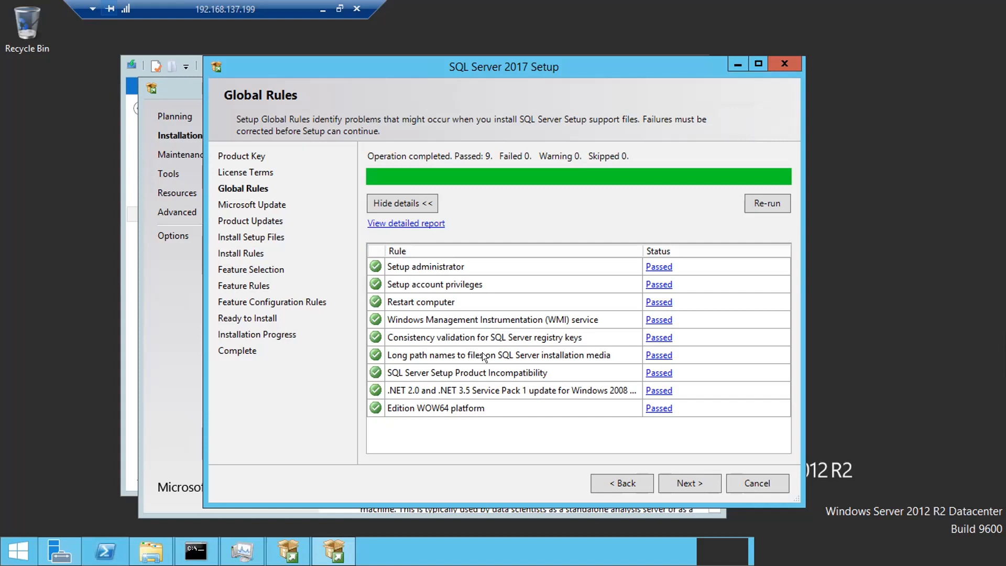
- Move past the fully passed Global Rules check (9 of 9) to the Microsoft Update page
{"action": "left_click", "coordinate": [678, 481]}
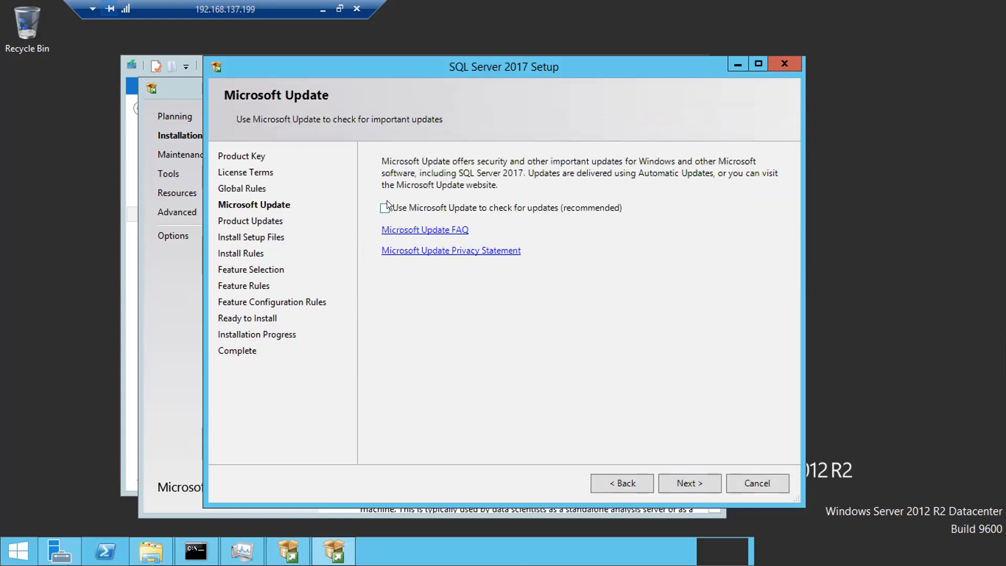
- Step back to Global Rules, then forward through Microsoft Update, left unchecked, to Product Updates
{"action": "left_click", "coordinate": [614, 483]}
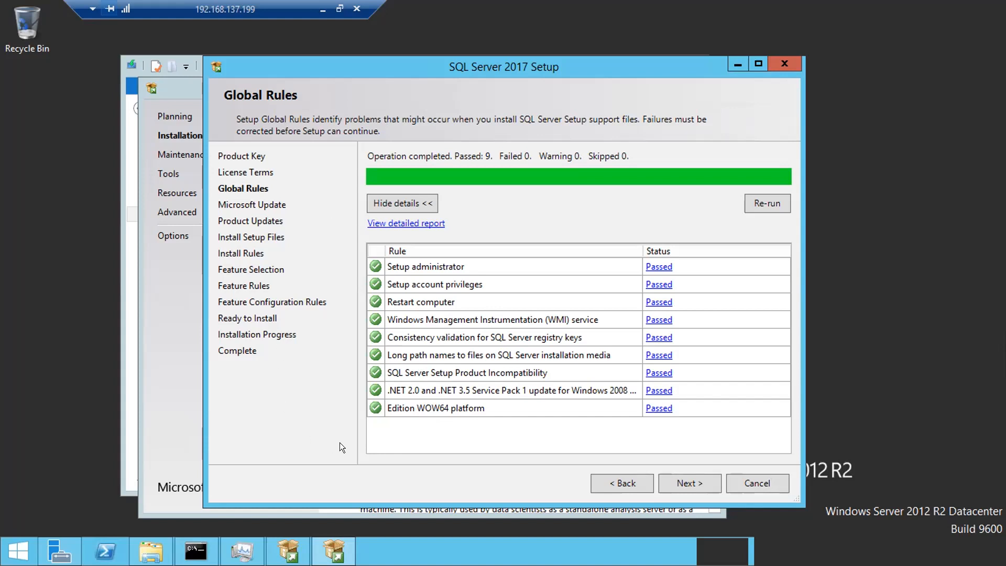
{"action": "left_click", "coordinate": [693, 480]}
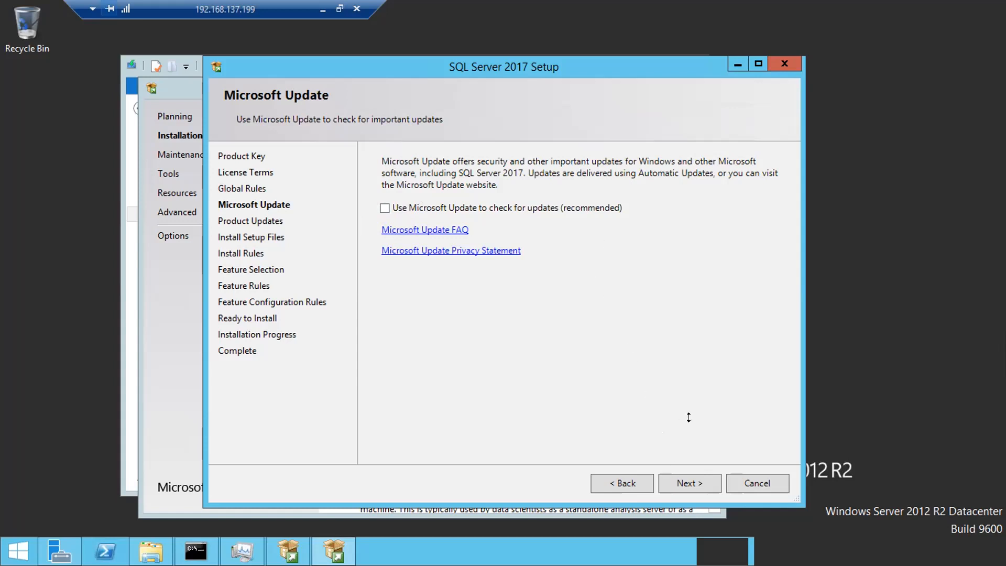
{"action": "left_click", "coordinate": [691, 481]}
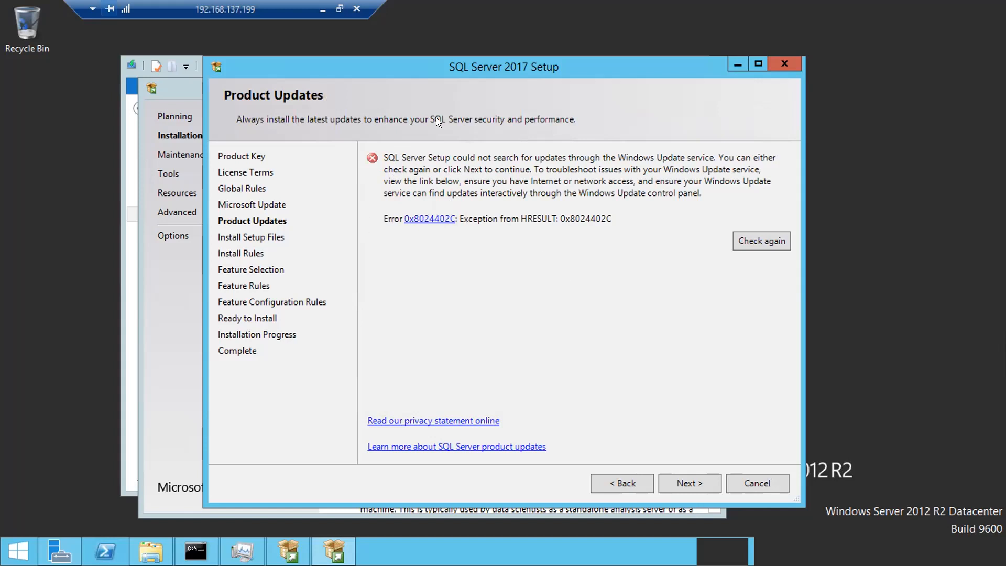
- Continue past the update search error and Install Rules (one firewall warning) to Feature Selection
{"action": "left_click", "coordinate": [682, 481]}
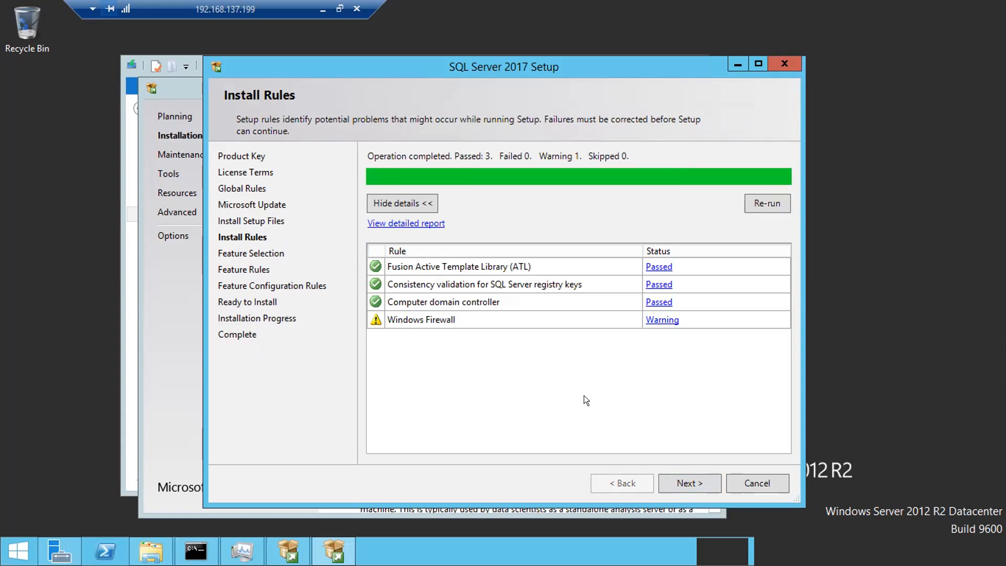
{"action": "left_click", "coordinate": [684, 483]}
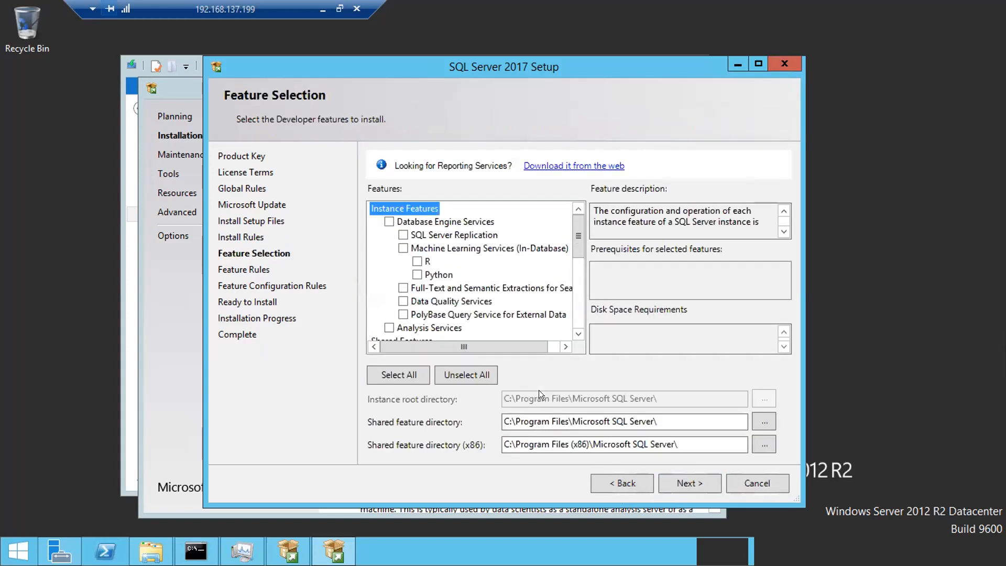
- Maximize the Setup window, then select all features and clear them again so none are checked
{"action": "left_click", "coordinate": [757, 64]}
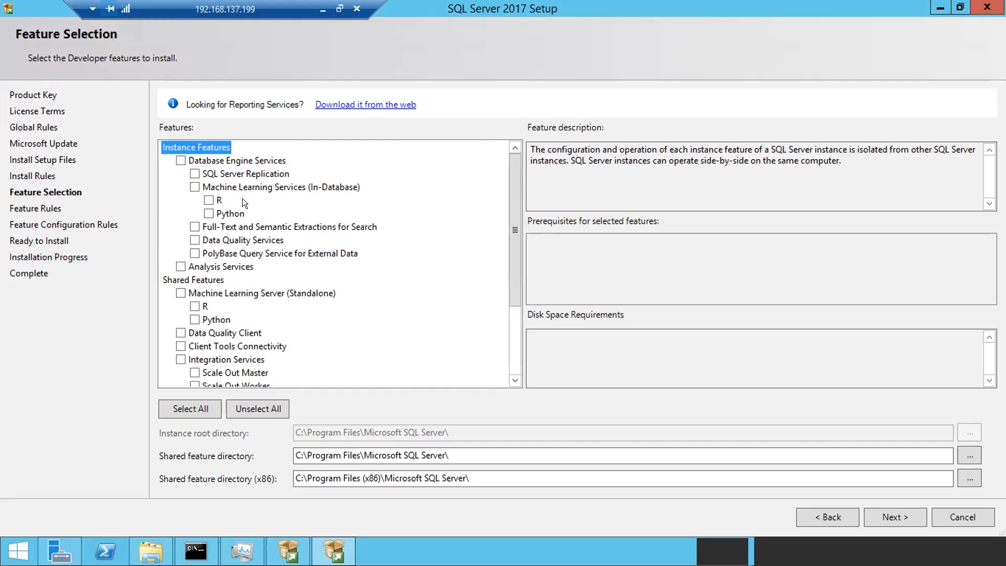
{"action": "scroll", "coordinate": [242, 198], "scroll_direction": "down", "scroll_amount": 3}
{"action": "scroll", "coordinate": [242, 198], "scroll_direction": "up", "scroll_amount": 3}
{"action": "left_click", "coordinate": [186, 408]}
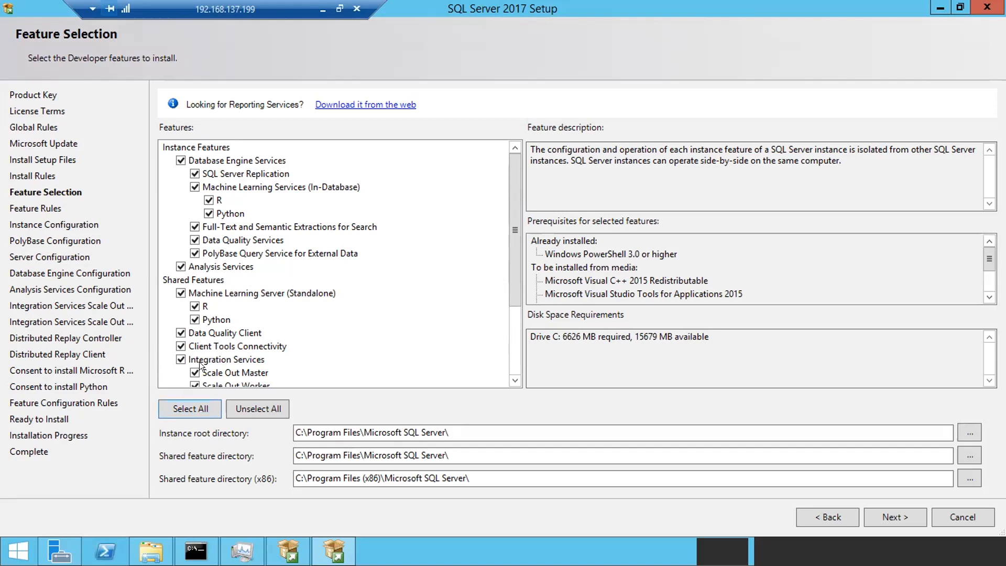
{"action": "left_click", "coordinate": [254, 409]}
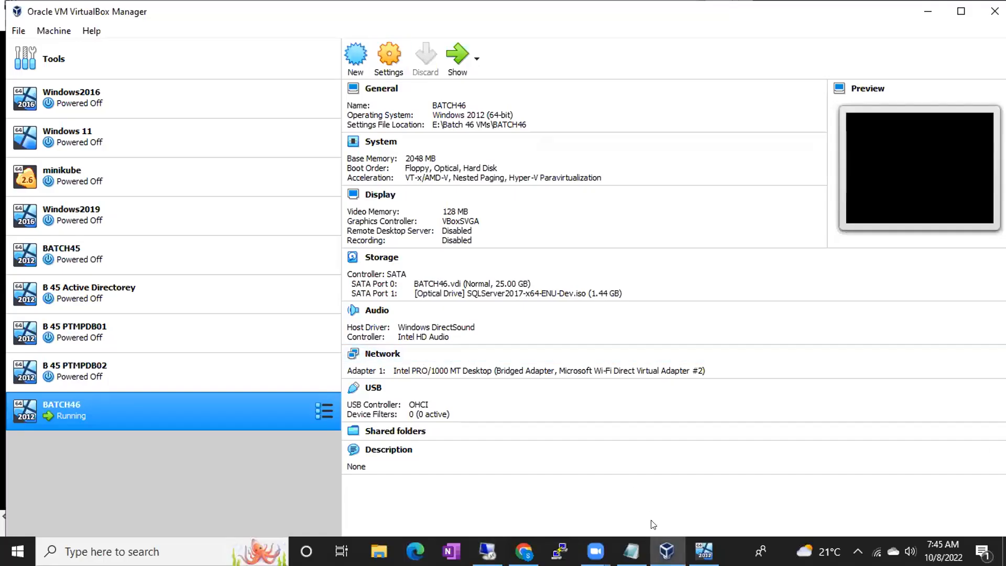
- Add the lines 'Build Sheet', 'Naming conventions' and 'Features to install' below the shared path note
{"action": "left_click", "coordinate": [632, 551]}
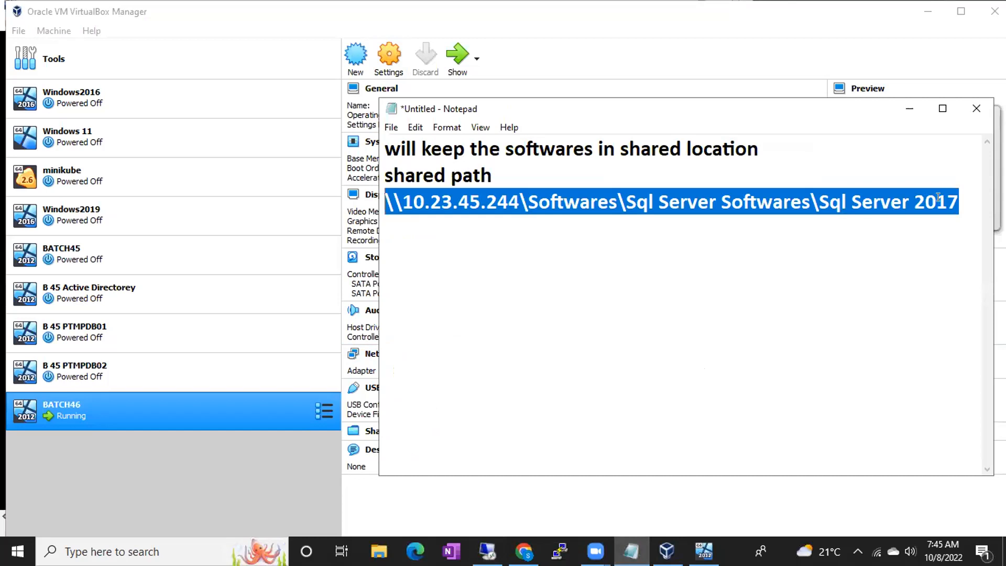
{"action": "left_click", "coordinate": [959, 201]}
{"action": "key", "text": "Return"}
{"action": "key", "text": "Return"}
{"action": "type", "text": "Build S"}
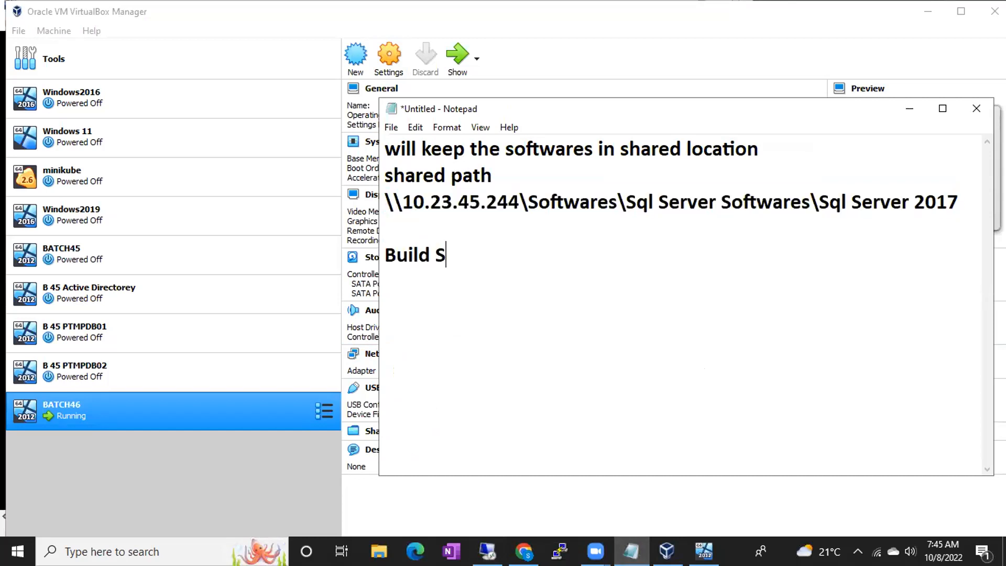
{"action": "type", "text": "heet"}
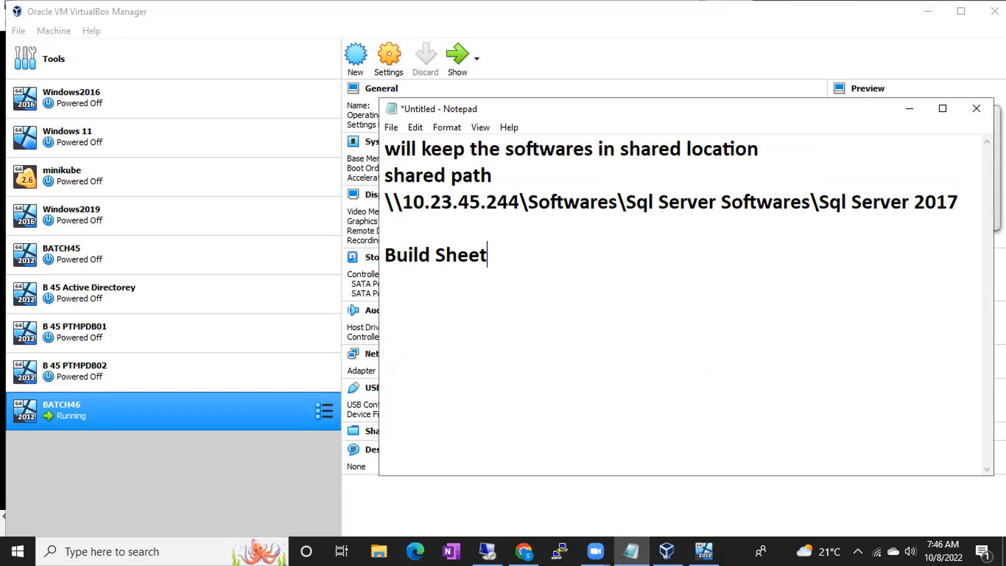
{"action": "key", "text": "Return"}
{"action": "type", "text": "Naming conve"}
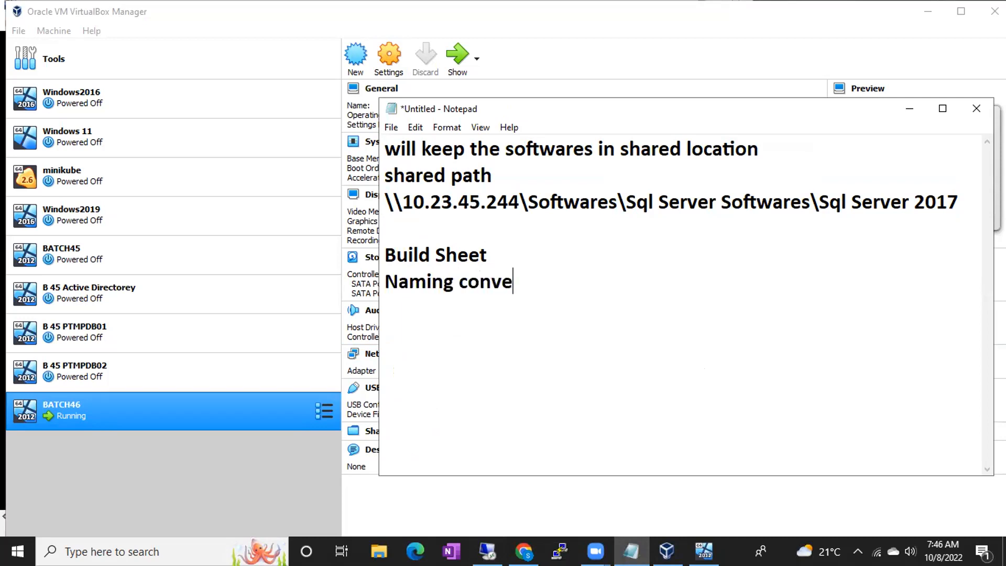
{"action": "type", "text": "ntions"}
{"action": "key", "text": "Return"}
{"action": "type", "text": "Fea"}
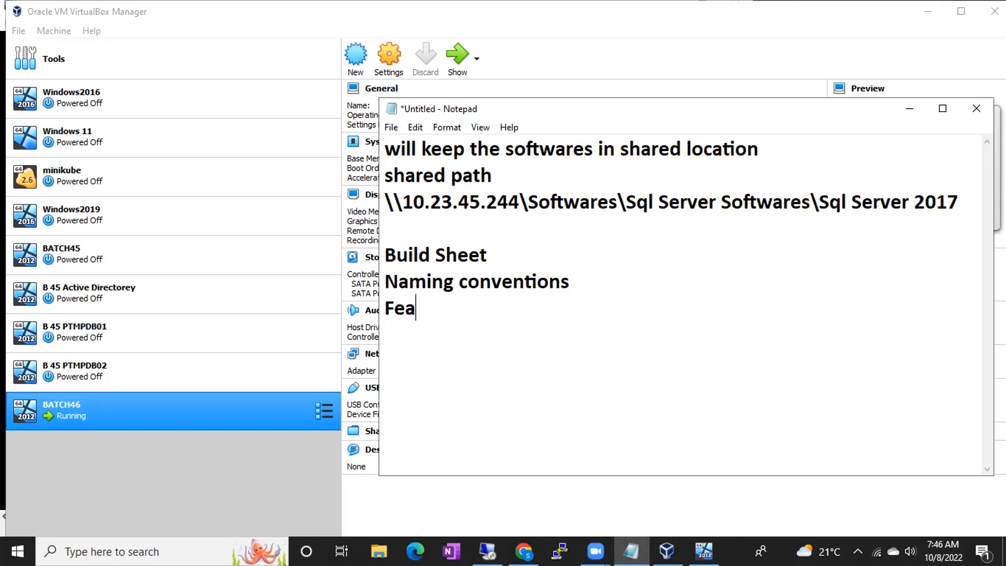
{"action": "type", "text": "tures to install"}
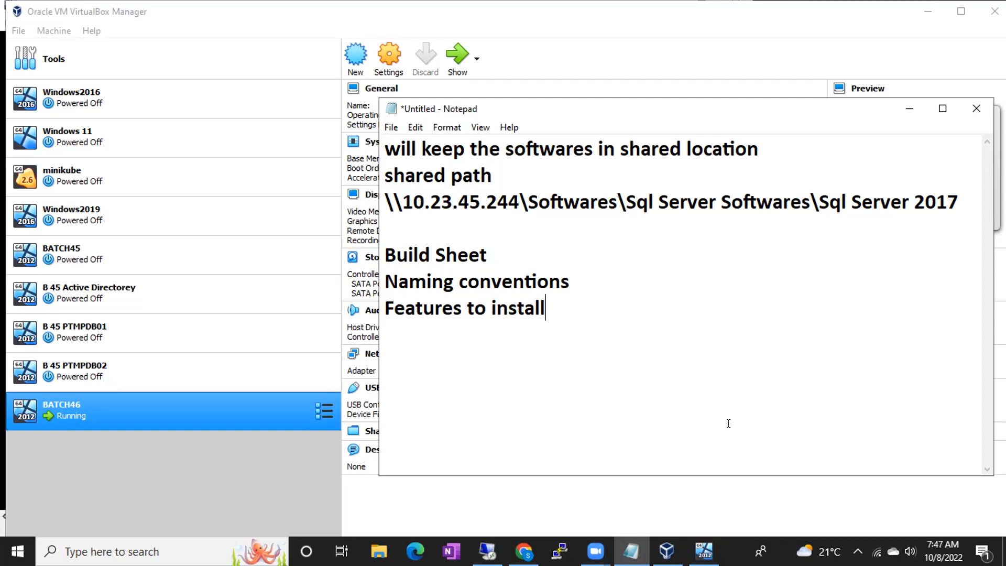
{"action": "left_click", "coordinate": [575, 278]}
- Return to the remote session showing SQL Server setup's Feature Selection page
{"action": "left_click", "coordinate": [487, 550]}
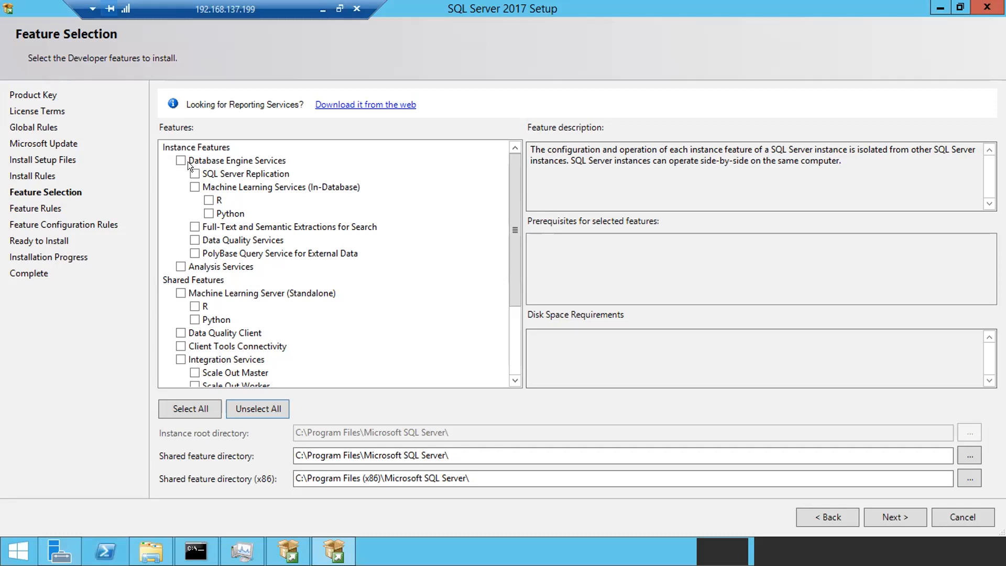
{"action": "left_click", "coordinate": [175, 154]}
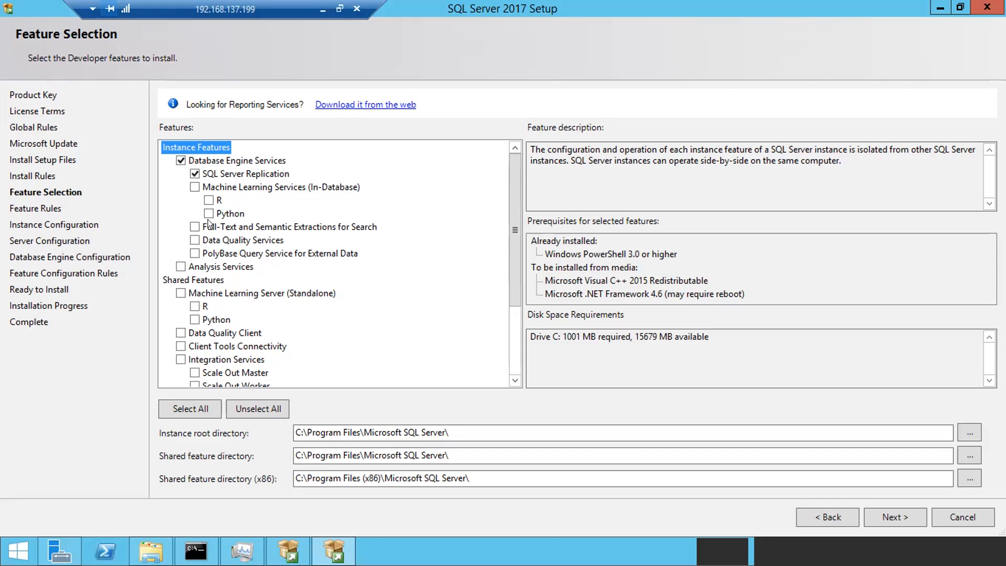
{"action": "left_click", "coordinate": [191, 226]}
{"action": "mouse_move", "coordinate": [257, 118]}
{"action": "left_mouse_down"}
{"action": "mouse_move", "coordinate": [155, 211]}
{"action": "mouse_move", "coordinate": [189, 266]}
{"action": "mouse_move", "coordinate": [253, 266]}
{"action": "mouse_move", "coordinate": [340, 221]}
{"action": "mouse_move", "coordinate": [294, 112]}
{"action": "mouse_move", "coordinate": [240, 125]}
{"action": "mouse_move", "coordinate": [242, 135]}
{"action": "left_mouse_up"}
{"action": "mouse_move", "coordinate": [205, 271]}
{"action": "left_mouse_down"}
{"action": "mouse_move", "coordinate": [148, 282]}
{"action": "mouse_move", "coordinate": [186, 371]}
{"action": "mouse_move", "coordinate": [286, 355]}
{"action": "left_mouse_up"}
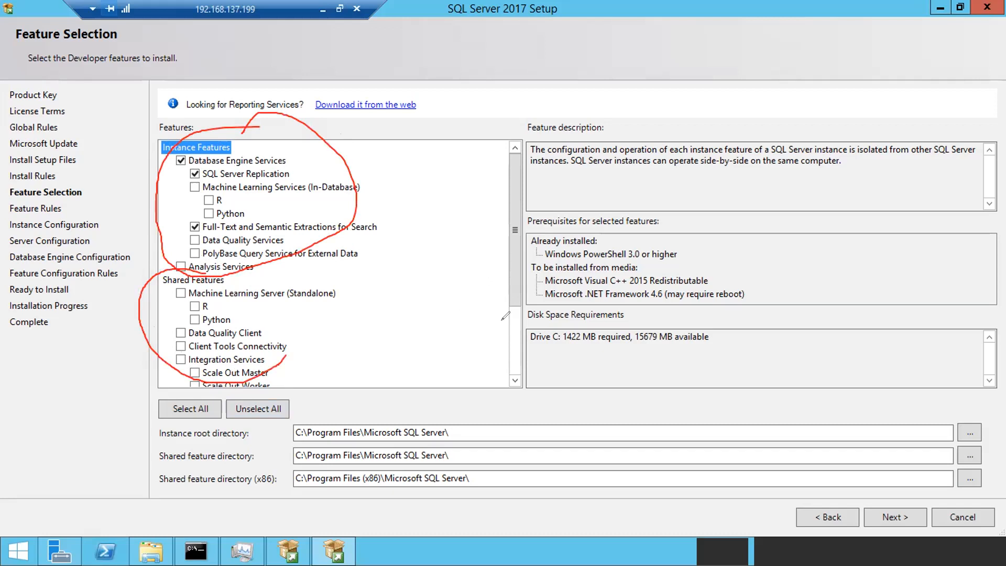
{"action": "mouse_move", "coordinate": [202, 273]}
{"action": "left_mouse_down"}
{"action": "mouse_move", "coordinate": [284, 273]}
{"action": "mouse_move", "coordinate": [293, 369]}
{"action": "mouse_move", "coordinate": [267, 381]}
{"action": "left_mouse_up"}
{"action": "left_click_drag", "start_coordinate": [383, 179], "coordinate": [426, 152]}
{"action": "mouse_move", "coordinate": [425, 195]}
{"action": "left_mouse_down"}
{"action": "mouse_move", "coordinate": [415, 199]}
{"action": "mouse_move", "coordinate": [423, 212]}
{"action": "mouse_move", "coordinate": [402, 227]}
{"action": "left_mouse_up"}
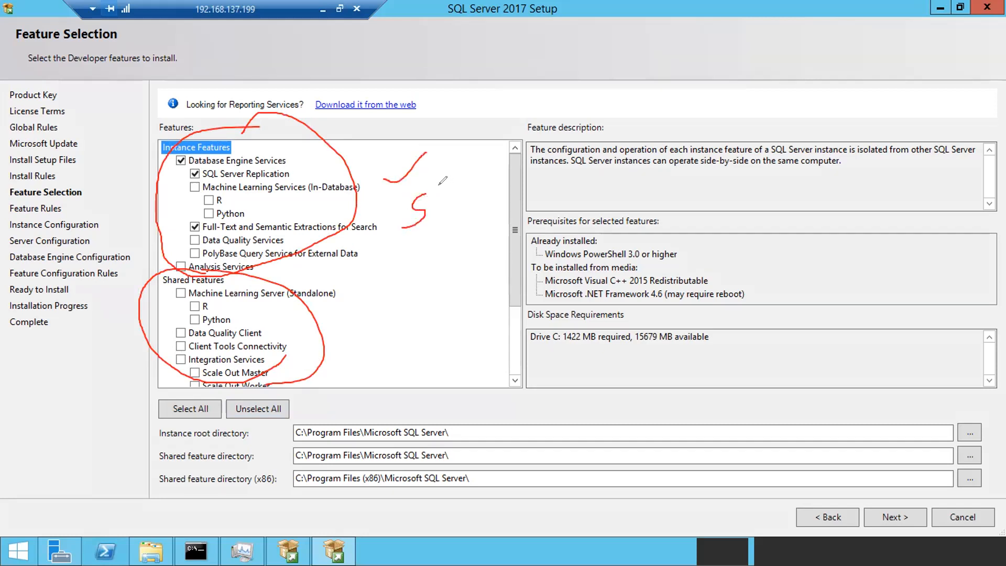
{"action": "left_click_drag", "start_coordinate": [439, 195], "coordinate": [445, 232]}
{"action": "mouse_move", "coordinate": [440, 194]}
{"action": "left_mouse_down"}
{"action": "mouse_move", "coordinate": [449, 189]}
{"action": "mouse_move", "coordinate": [445, 209]}
{"action": "mouse_move", "coordinate": [469, 218]}
{"action": "mouse_move", "coordinate": [490, 175]}
{"action": "mouse_move", "coordinate": [489, 197]}
{"action": "left_mouse_up"}
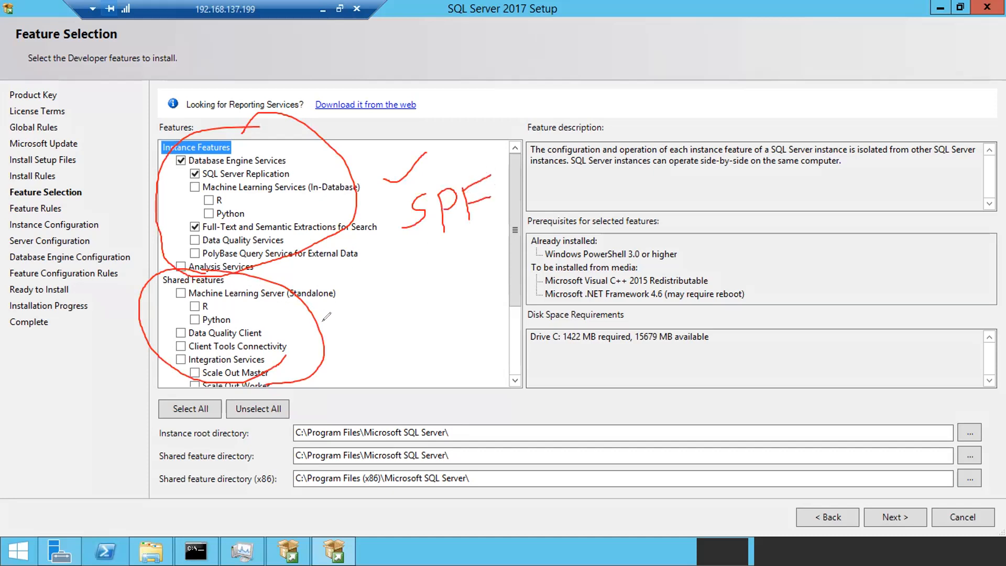
{"action": "mouse_move", "coordinate": [356, 318]}
{"action": "left_mouse_down"}
{"action": "mouse_move", "coordinate": [341, 324]}
{"action": "mouse_move", "coordinate": [355, 347]}
{"action": "mouse_move", "coordinate": [373, 348]}
{"action": "left_mouse_up"}
{"action": "mouse_move", "coordinate": [385, 300]}
{"action": "left_mouse_down"}
{"action": "mouse_move", "coordinate": [390, 334]}
{"action": "mouse_move", "coordinate": [389, 309]}
{"action": "mouse_move", "coordinate": [407, 338]}
{"action": "mouse_move", "coordinate": [423, 285]}
{"action": "left_mouse_up"}
{"action": "left_click_drag", "start_coordinate": [402, 320], "coordinate": [433, 312]}
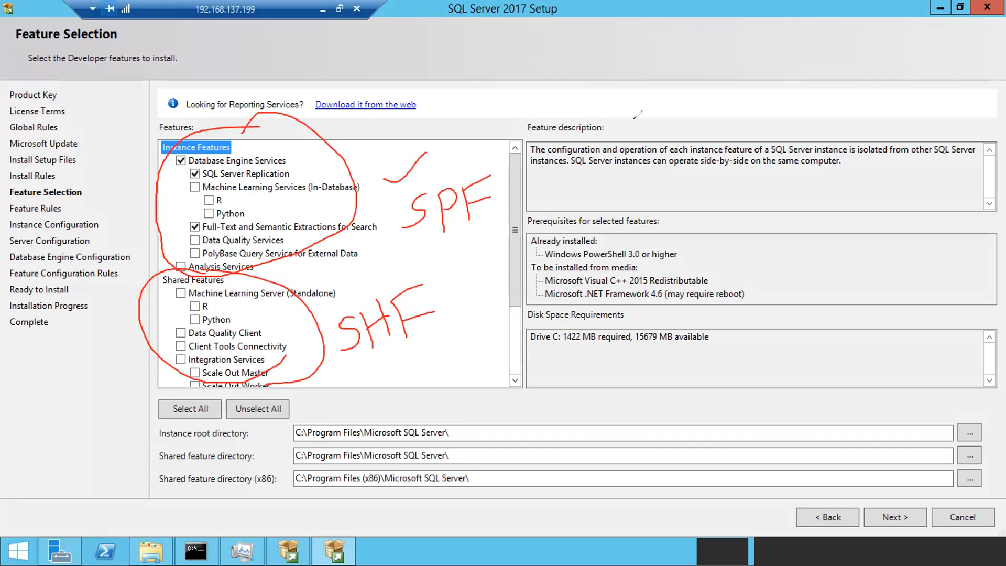
{"action": "key", "text": "e"}
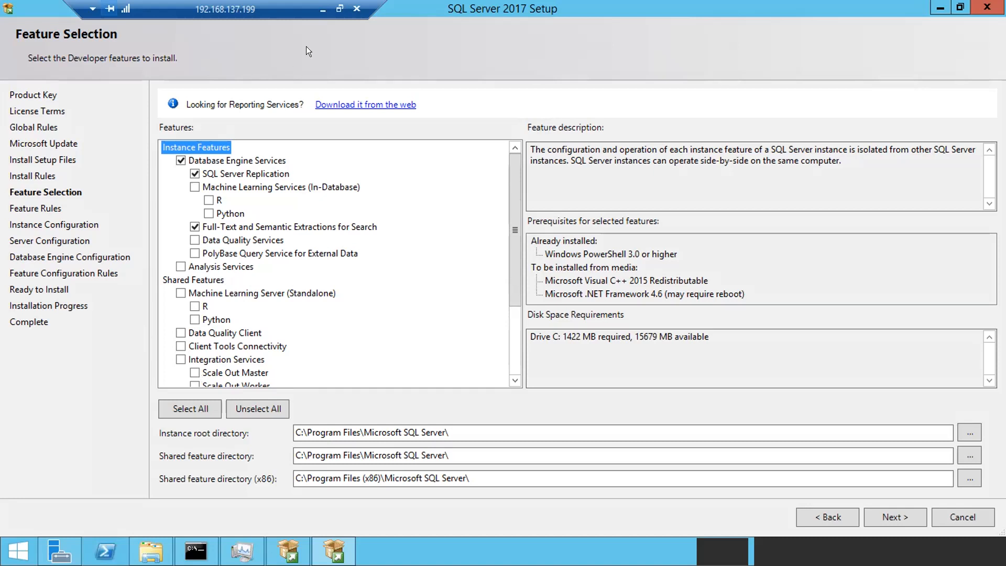
- Minimize the Remote Desktop session to reveal the Notepad planning notes on the host
{"action": "left_click", "coordinate": [322, 9]}
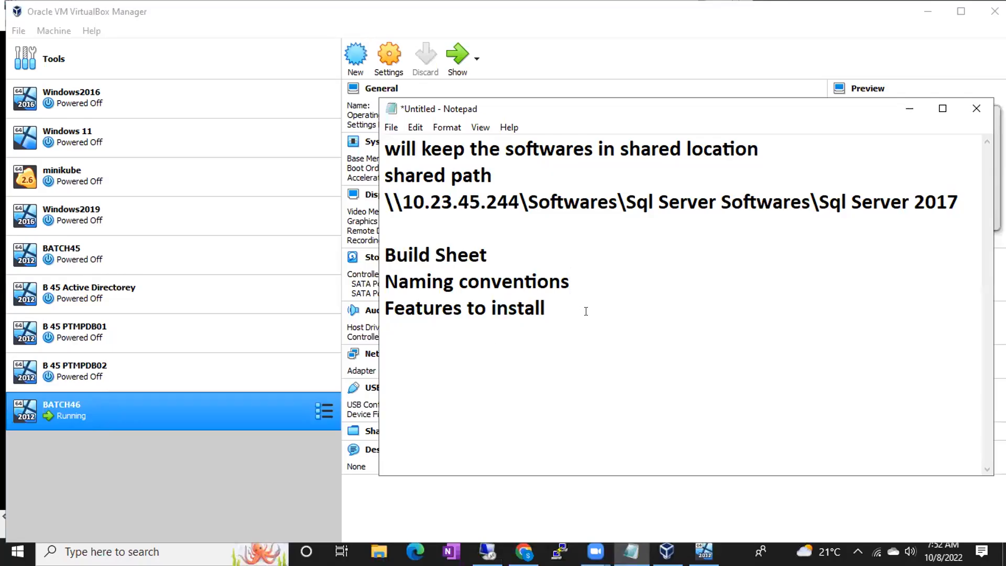
- Note 'I am installing only one instance now' and 'Instance means one sql server software copy'
{"action": "key", "text": "Return"}
{"action": "type", "text": "I am instal"}
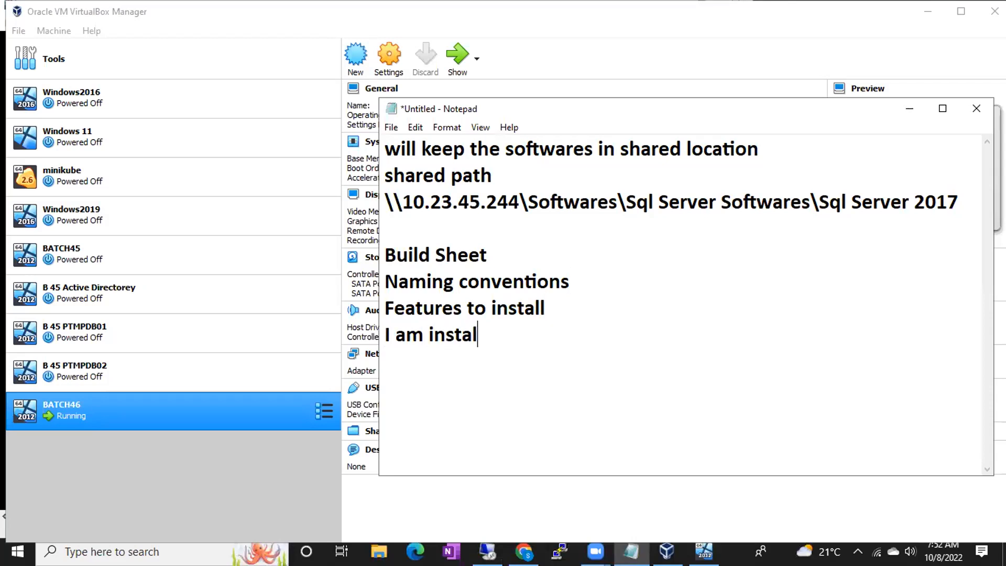
{"action": "type", "text": "ling only one instance now"}
{"action": "key", "text": "Return"}
{"action": "type", "text": "Instance means one sql server software copy"}
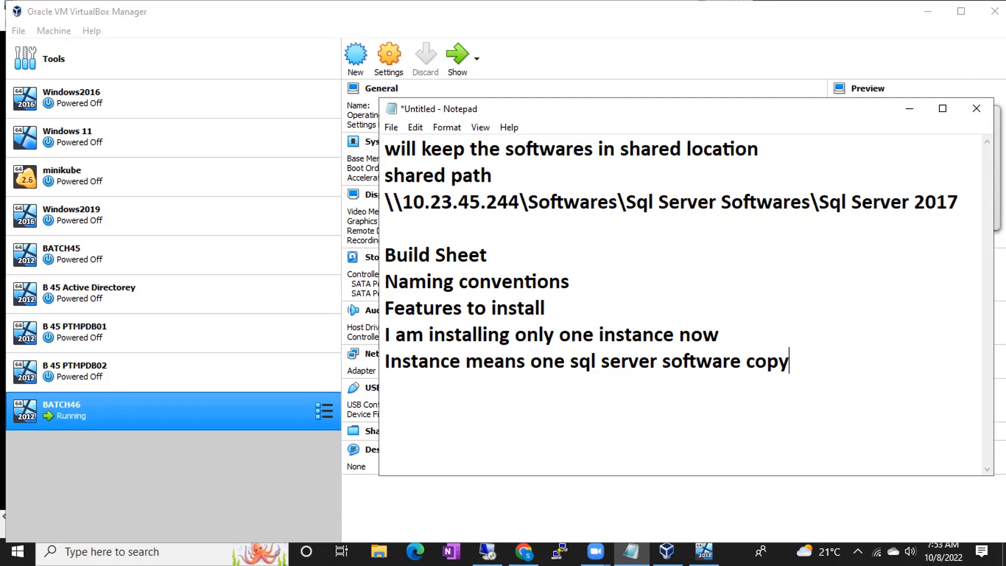
- Add that one Windows machine can hold 50(49+1) SQL Server copies, then return to setup
{"action": "key", "text": "Return"}
{"action": "type", "text": "like how m"}
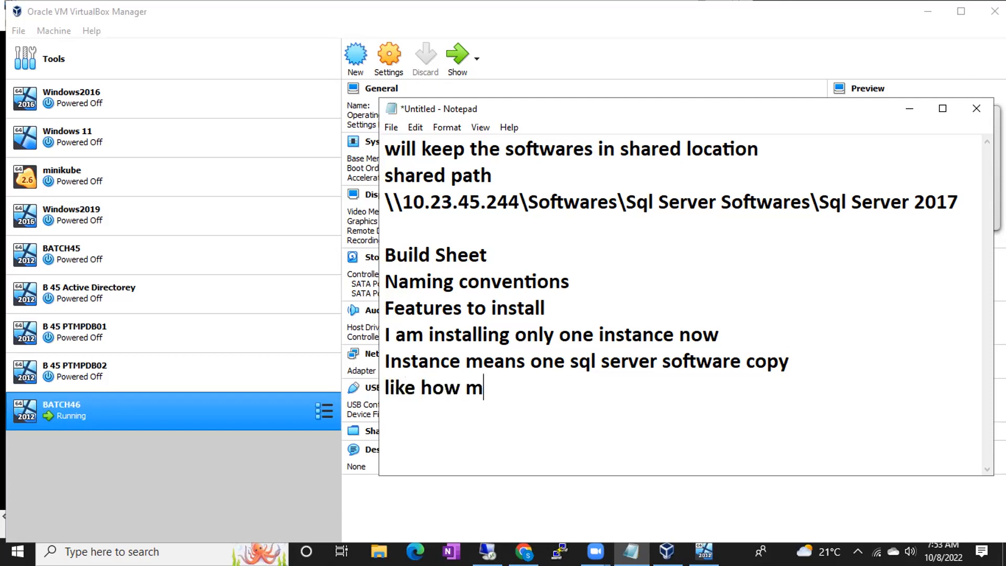
{"action": "type", "text": "any sql server copies I nc"}
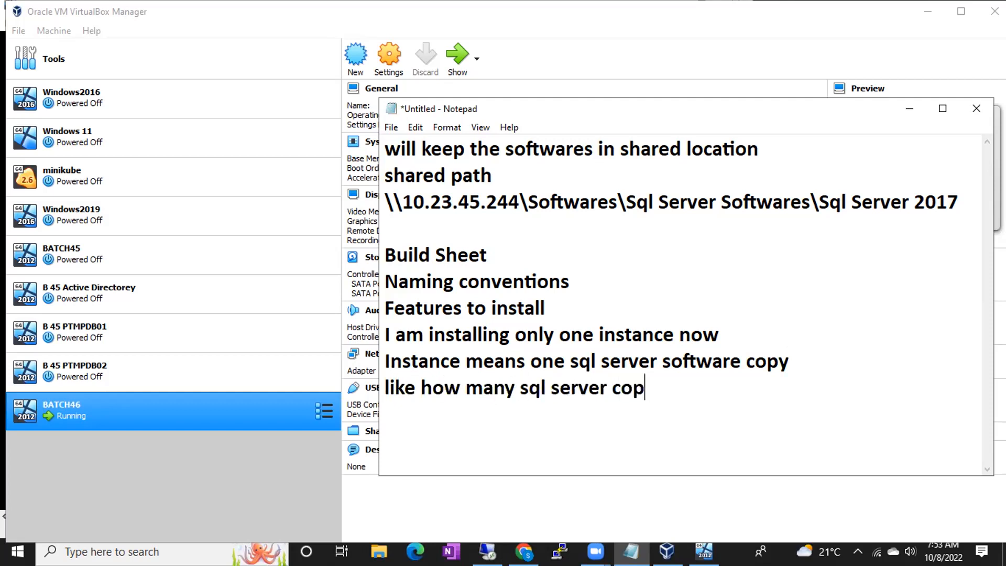
{"action": "key", "text": "BackSpace"}
{"action": "key", "text": "BackSpace"}
{"action": "type", "text": "can install in o"}
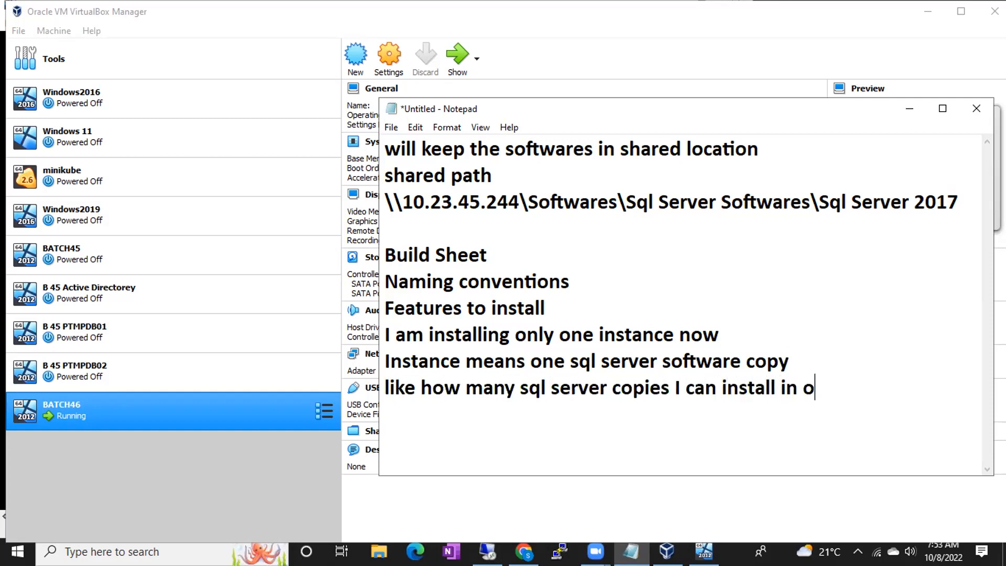
{"action": "type", "text": "ne windows machine"}
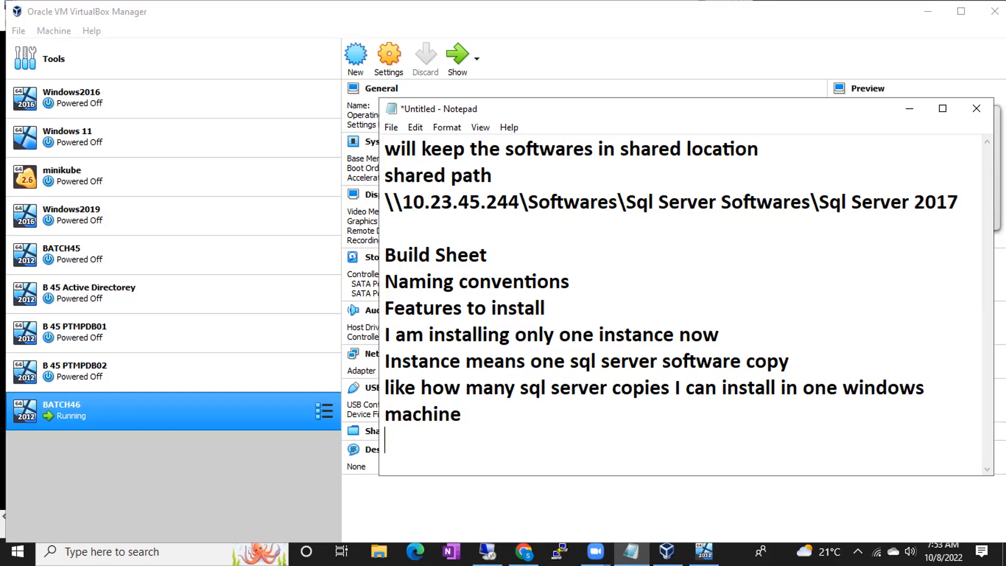
{"action": "type", "text": "50(49+1)"}
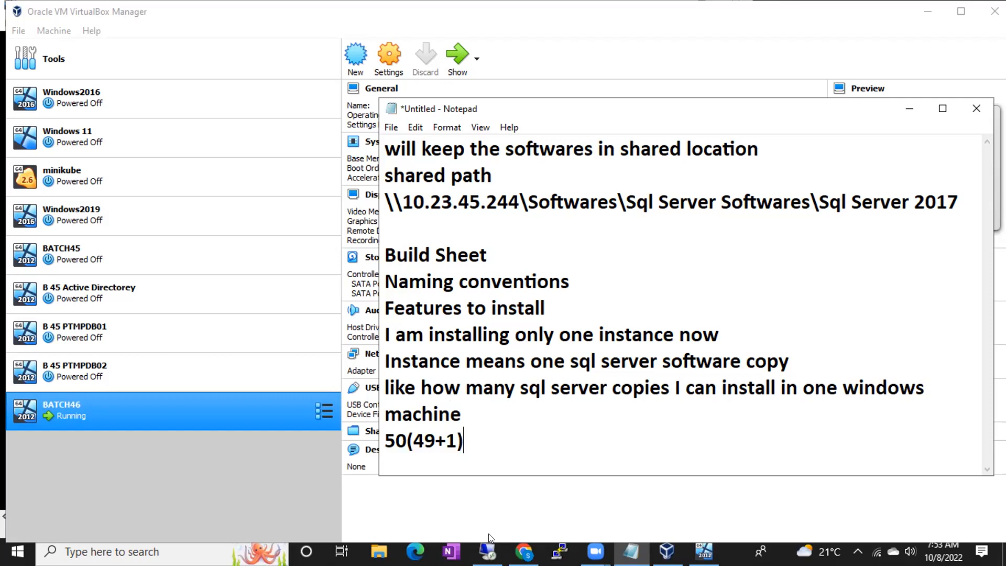
{"action": "left_click", "coordinate": [488, 550]}
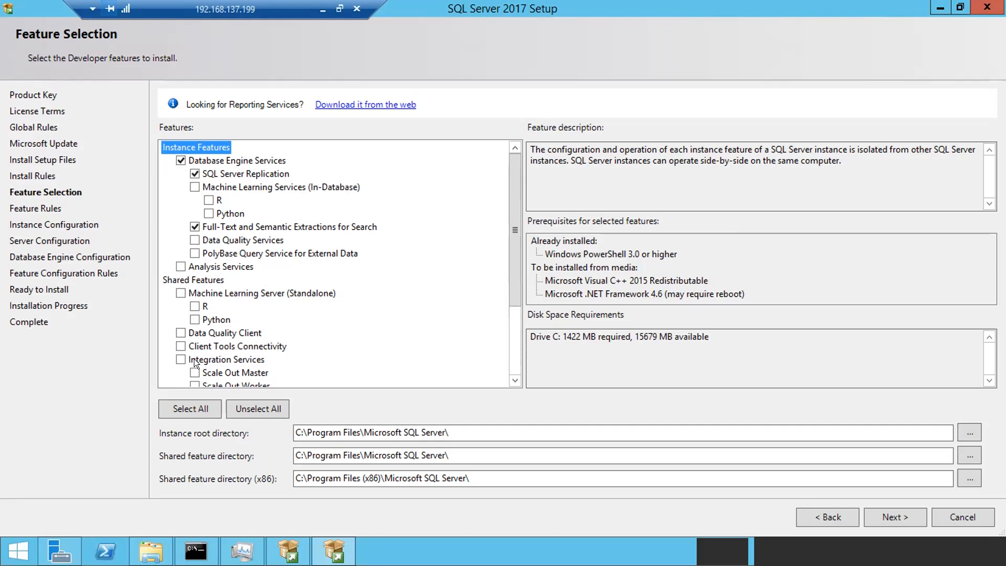
{"action": "left_click_drag", "start_coordinate": [512, 219], "coordinate": [507, 283]}
- Tick Client Tools Connectivity and Client Tools SDK, raising the required disk space to 1732 MB
{"action": "left_click", "coordinate": [175, 249]}
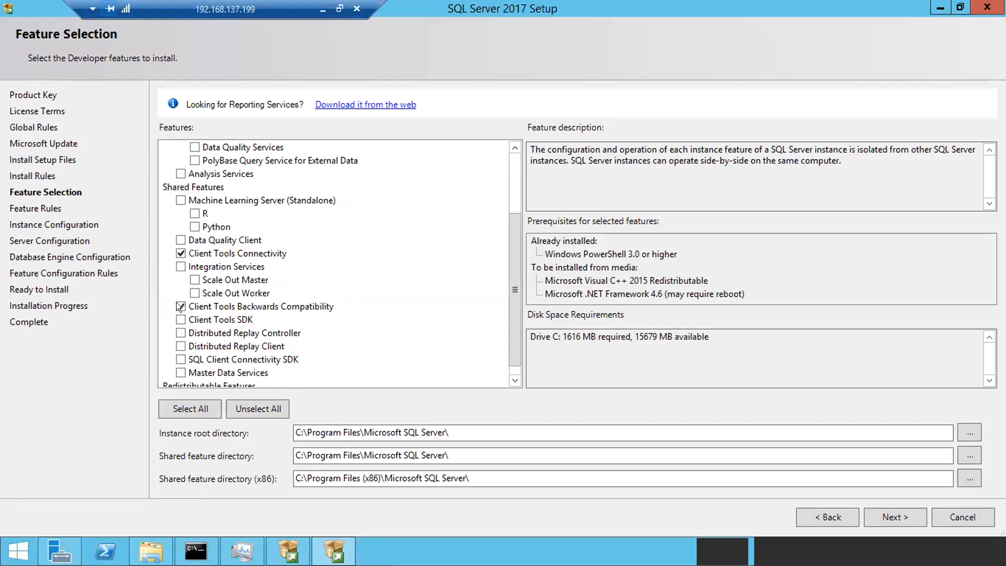
{"action": "left_click", "coordinate": [178, 316]}
- Briefly tick Analysis Services in the feature list, then untick it again
{"action": "scroll", "coordinate": [294, 256], "scroll_direction": "up", "scroll_amount": 3}
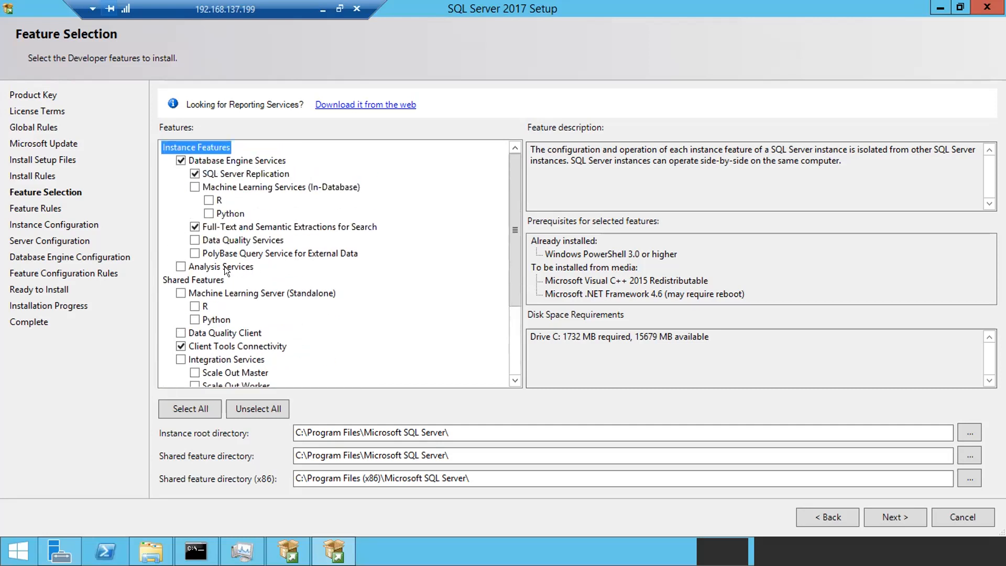
{"action": "left_click", "coordinate": [180, 267]}
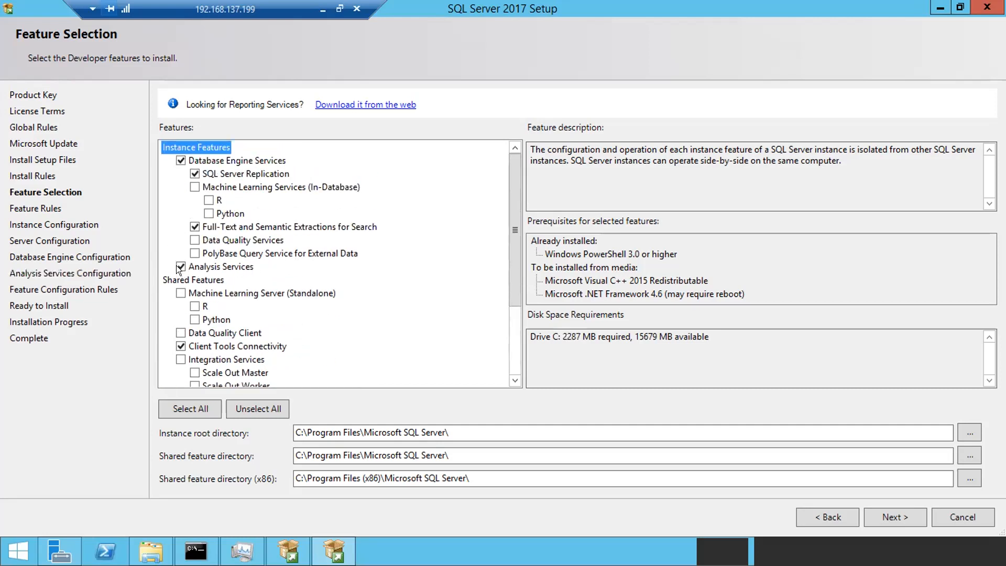
{"action": "left_click", "coordinate": [176, 266]}
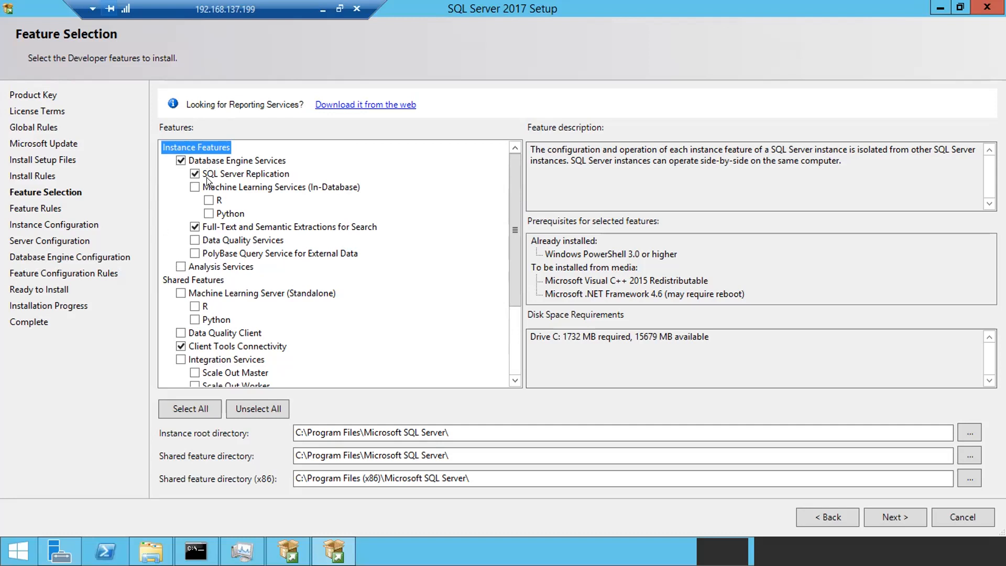
- Highlight the instance root and both shared feature directory paths, then open the setup CD drive
{"action": "scroll", "coordinate": [206, 177], "scroll_direction": "down", "scroll_amount": 3}
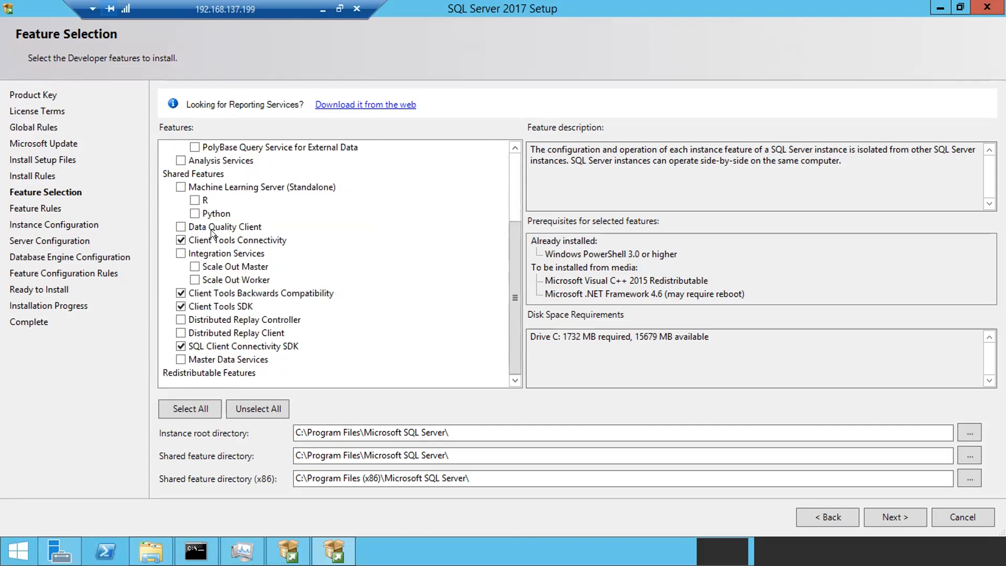
{"action": "scroll", "coordinate": [255, 248], "scroll_direction": "up", "scroll_amount": 3}
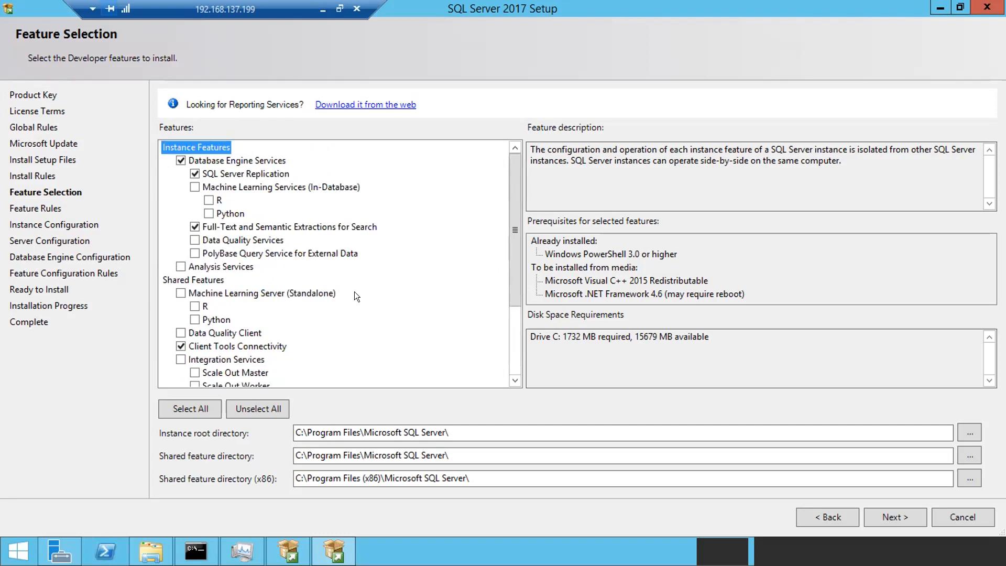
{"action": "left_click_drag", "start_coordinate": [449, 432], "coordinate": [278, 441]}
{"action": "left_click_drag", "start_coordinate": [449, 454], "coordinate": [266, 455]}
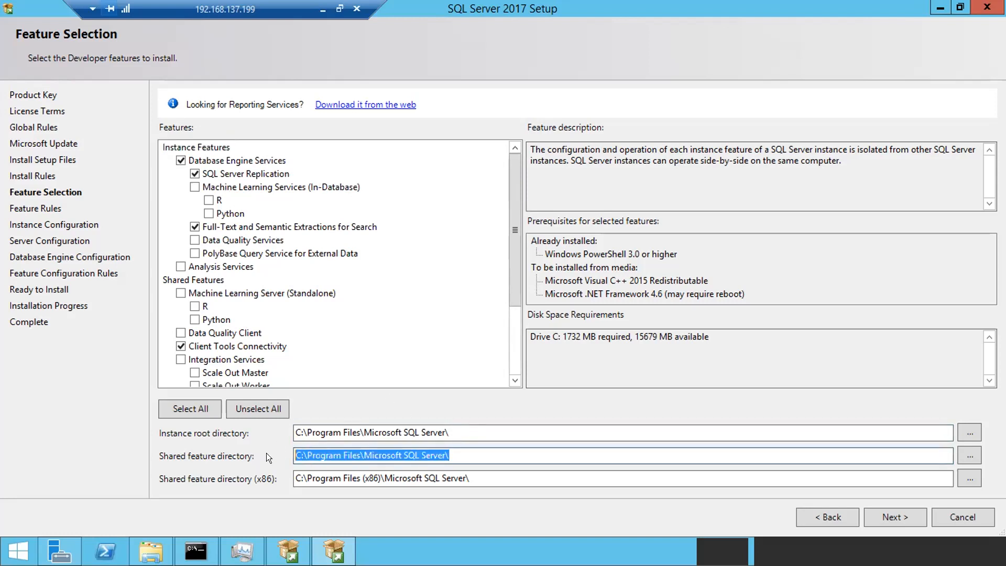
{"action": "left_click_drag", "start_coordinate": [470, 478], "coordinate": [245, 484]}
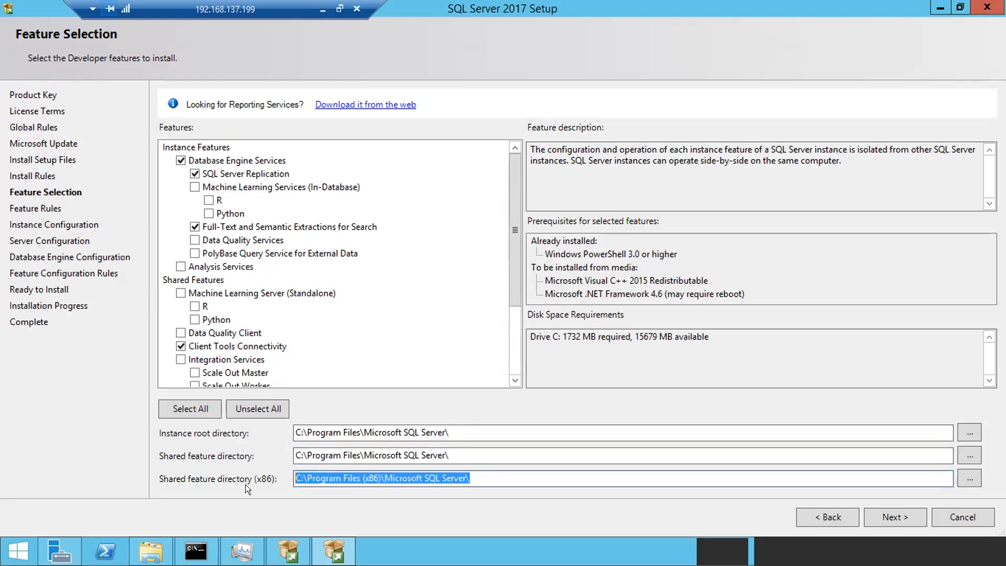
{"action": "left_click", "coordinate": [153, 549]}
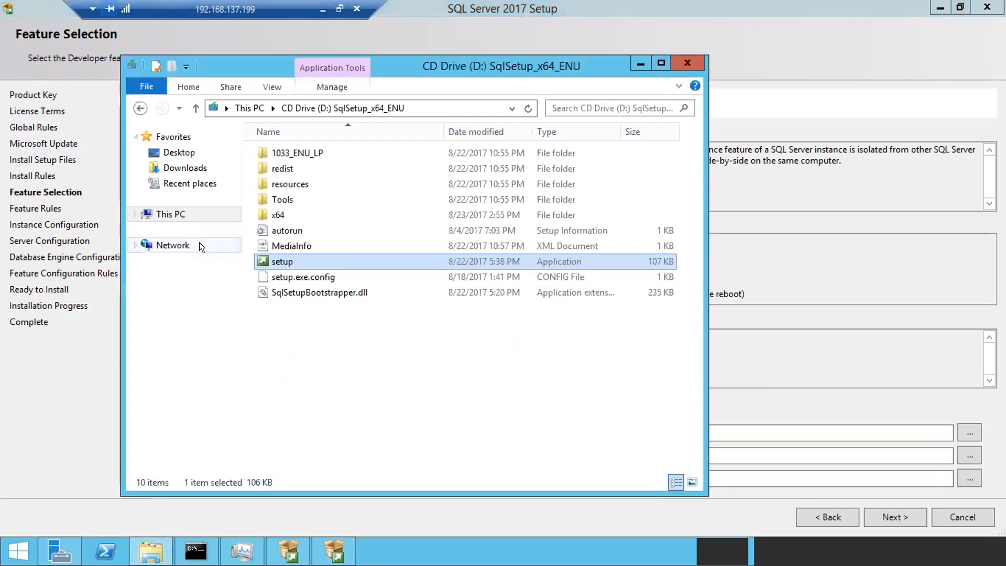
- View the drives on This PC, then minimize File Explorer to bring back Feature Selection
{"action": "left_click", "coordinate": [171, 214]}
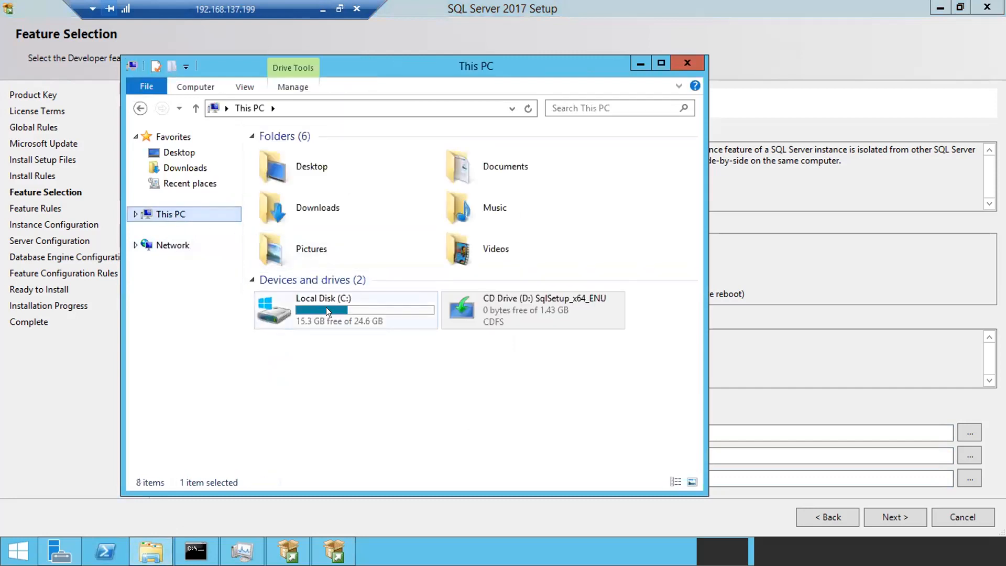
{"action": "left_click", "coordinate": [634, 62]}
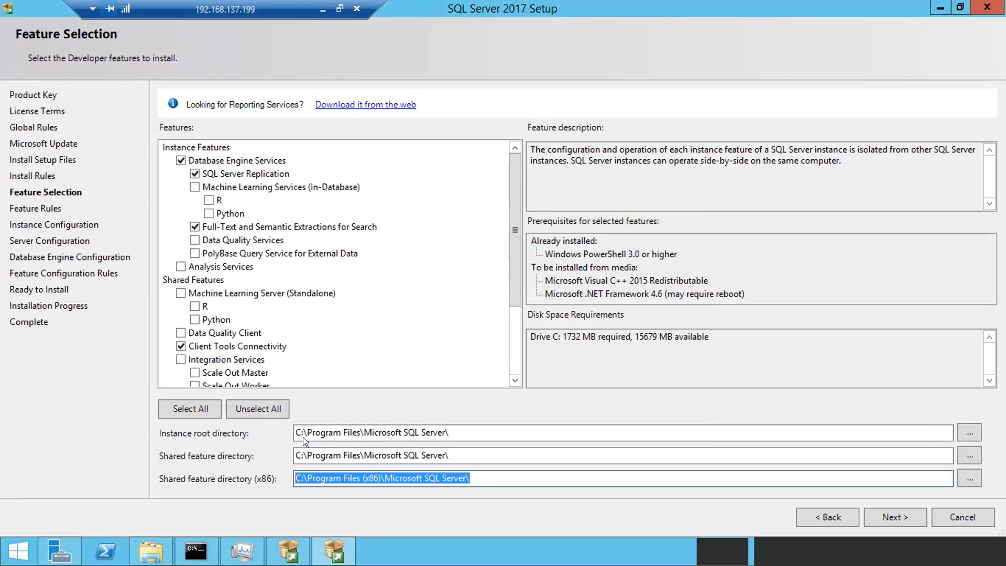
{"action": "left_click_drag", "start_coordinate": [371, 433], "coordinate": [449, 433]}
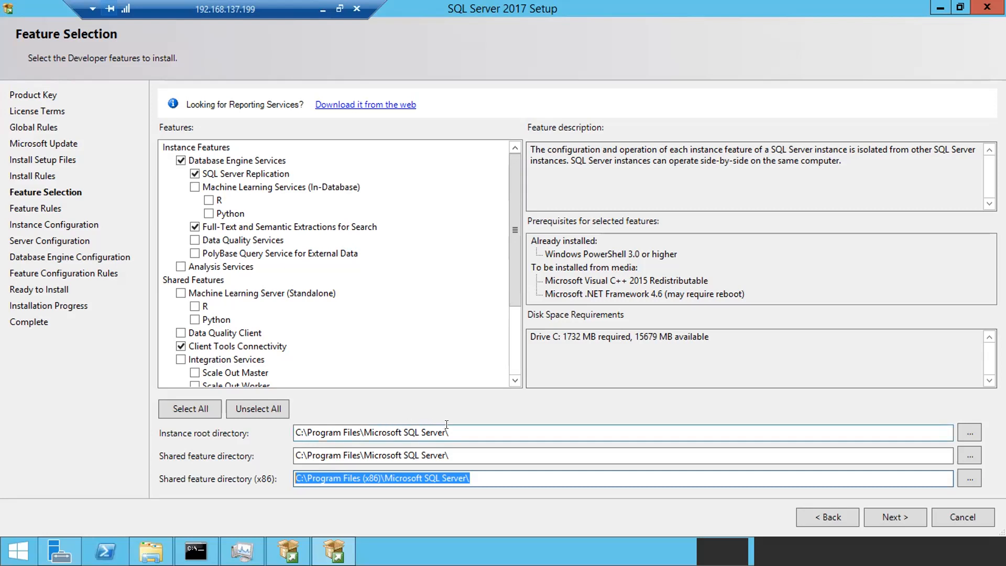
{"action": "left_click_drag", "start_coordinate": [324, 433], "coordinate": [265, 437]}
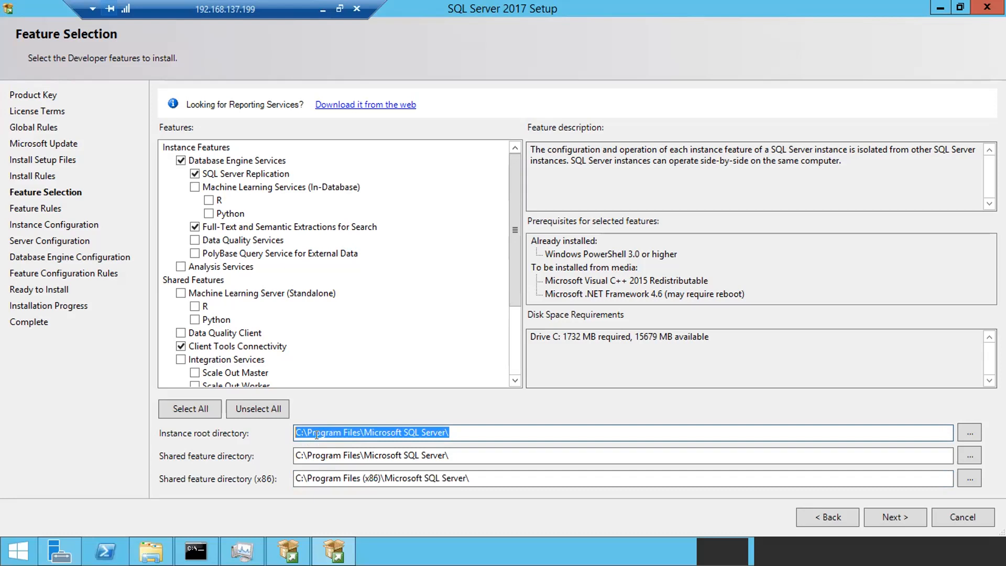
{"action": "left_click", "coordinate": [300, 431]}
{"action": "key", "text": "BackSpace"}
{"action": "type", "text": "D"}
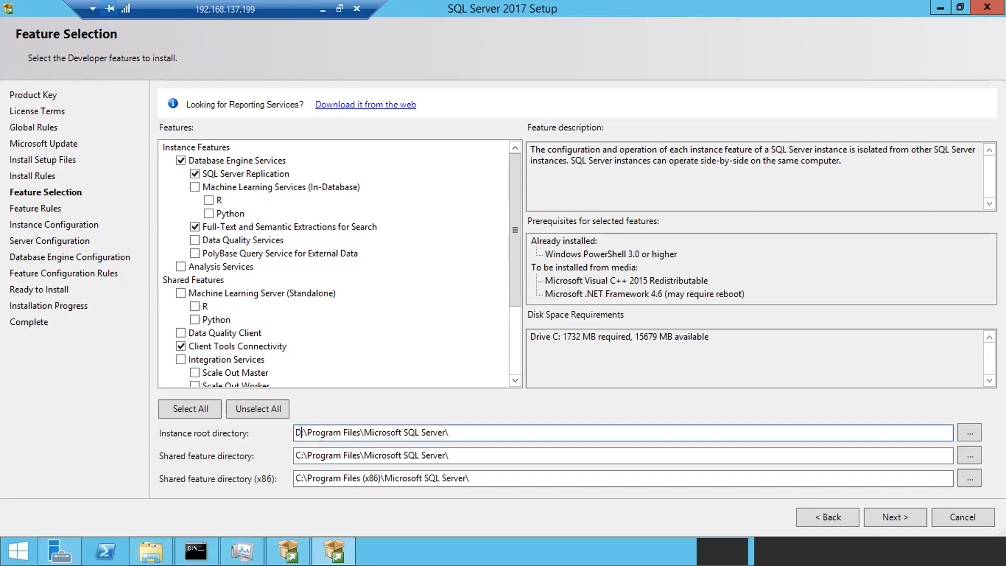
{"action": "key", "text": "BackSpace"}
{"action": "key", "text": "BackSpace"}
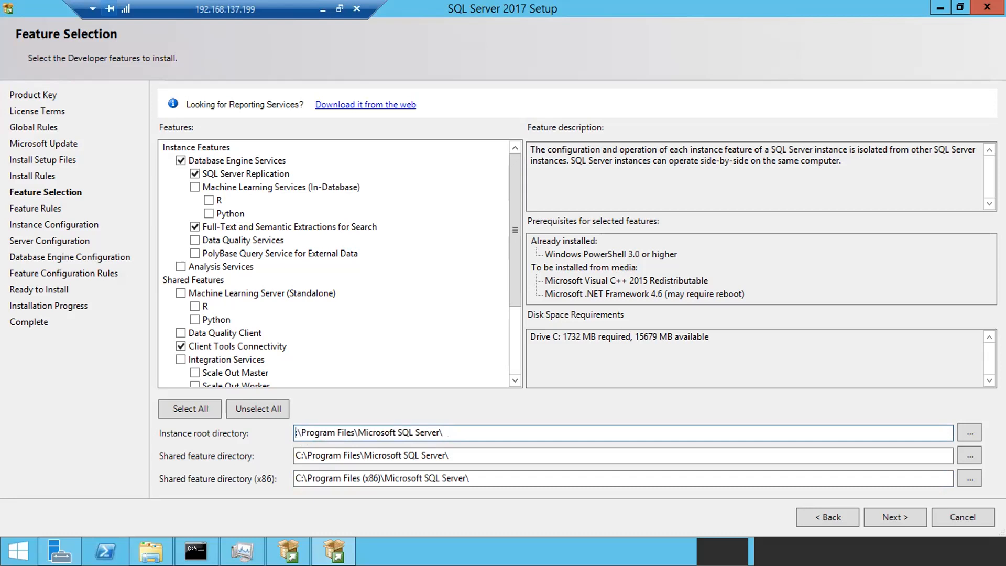
{"action": "type", "text": "C"}
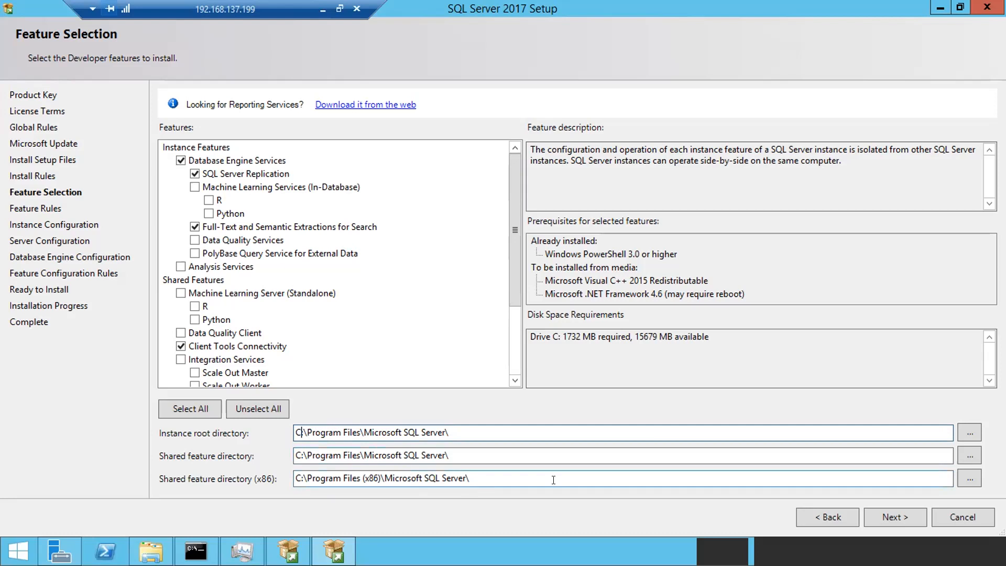
- Advance SQL Server 2017 Setup to the Instance Configuration page showing default instance MSSQLSERVER
{"action": "left_click", "coordinate": [879, 508]}
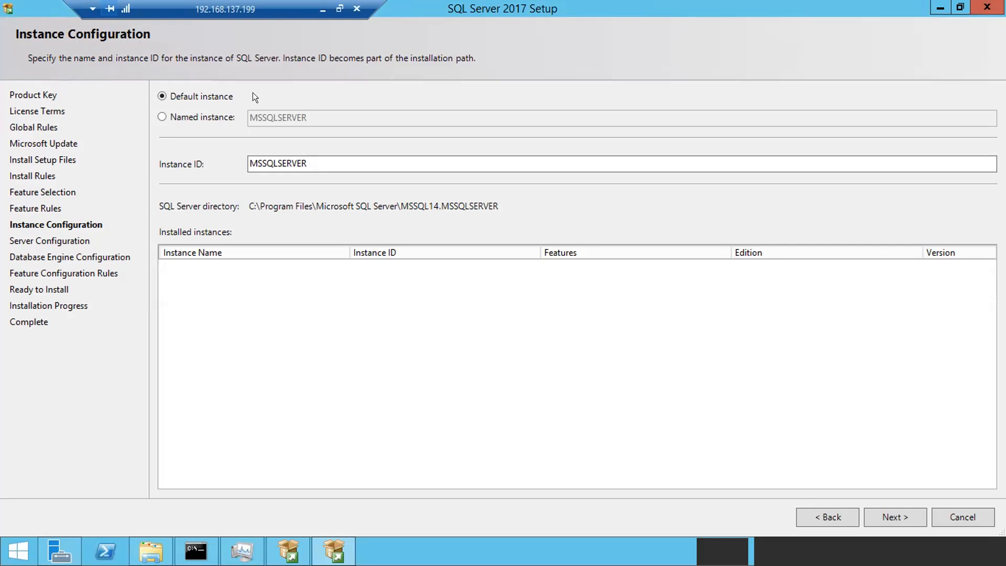
- In Notepad, add a '2 types of instances' line below '50(49+1)'
{"action": "left_click", "coordinate": [323, 9]}
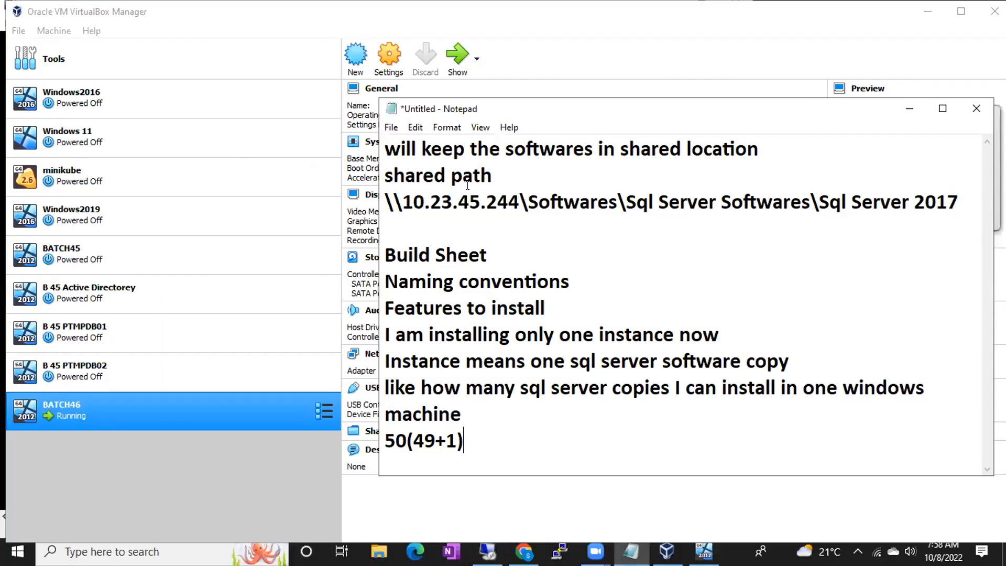
{"action": "key", "text": "Return"}
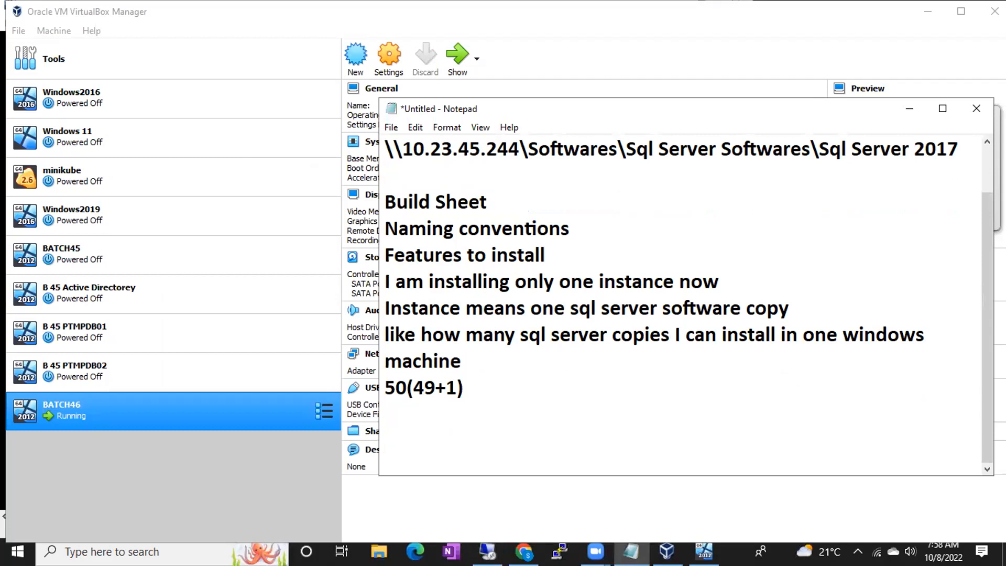
{"action": "type", "text": "2 type"}
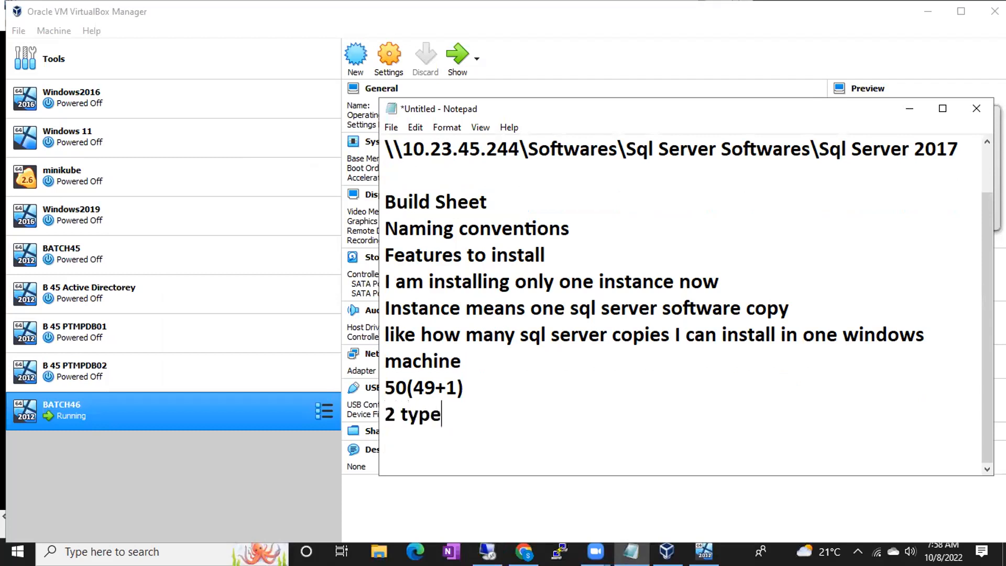
{"action": "type", "text": "s of instances"}
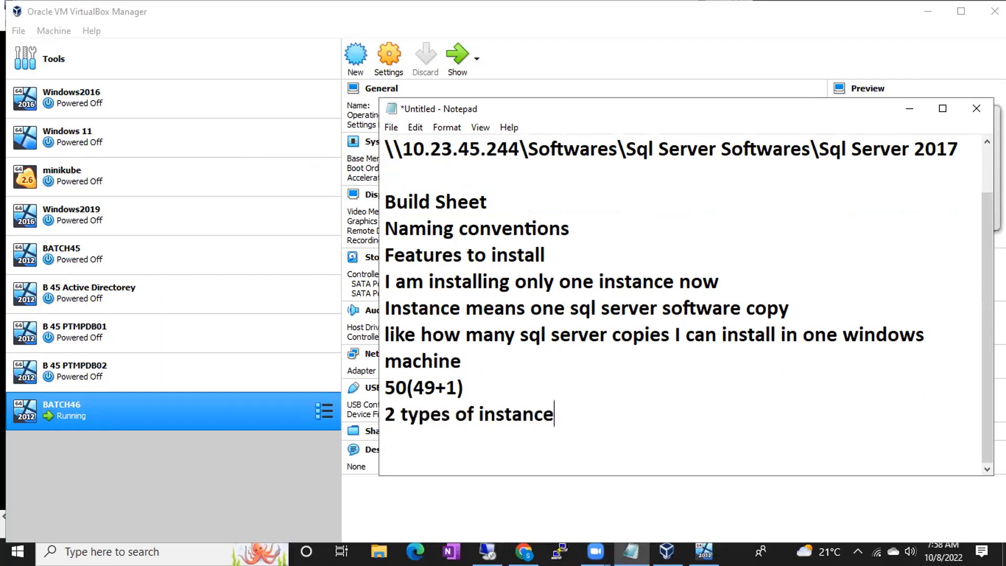
{"action": "key", "text": "Return"}
{"action": "key", "text": "Return"}
{"action": "key", "text": "Return"}
{"action": "key", "text": "Return"}
- List 'Default Instance' and 'Named Instance' on separate lines beneath it
{"action": "key", "text": "Up"}
{"action": "key", "text": "Up"}
{"action": "key", "text": "Up"}
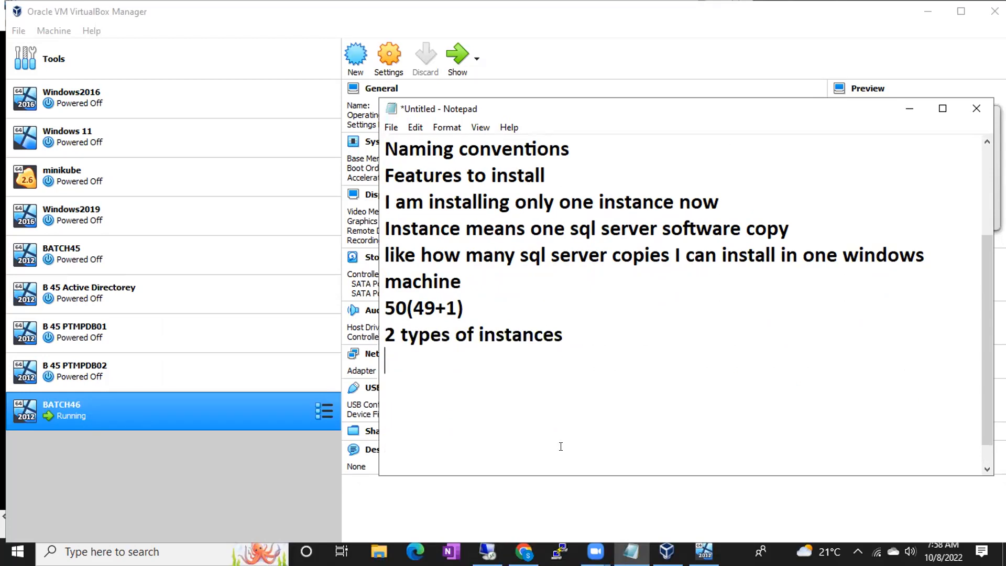
{"action": "type", "text": "Default i"}
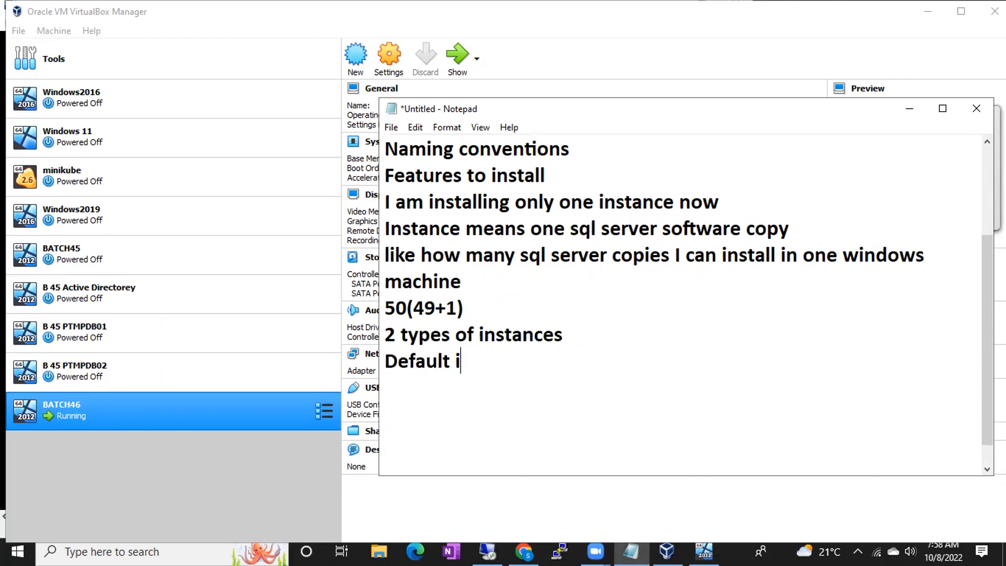
{"action": "key", "text": "BackSpace"}
{"action": "type", "text": "I"}
{"action": "type", "text": "nce"}
{"action": "key", "text": "Return"}
{"action": "type", "text": "Named Instance"}
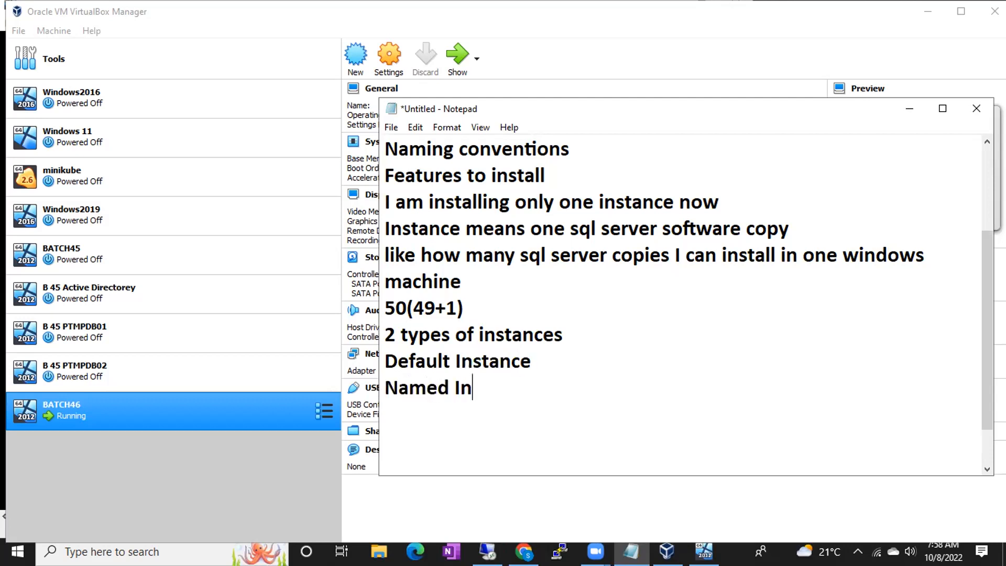
{"action": "key", "text": "Return"}
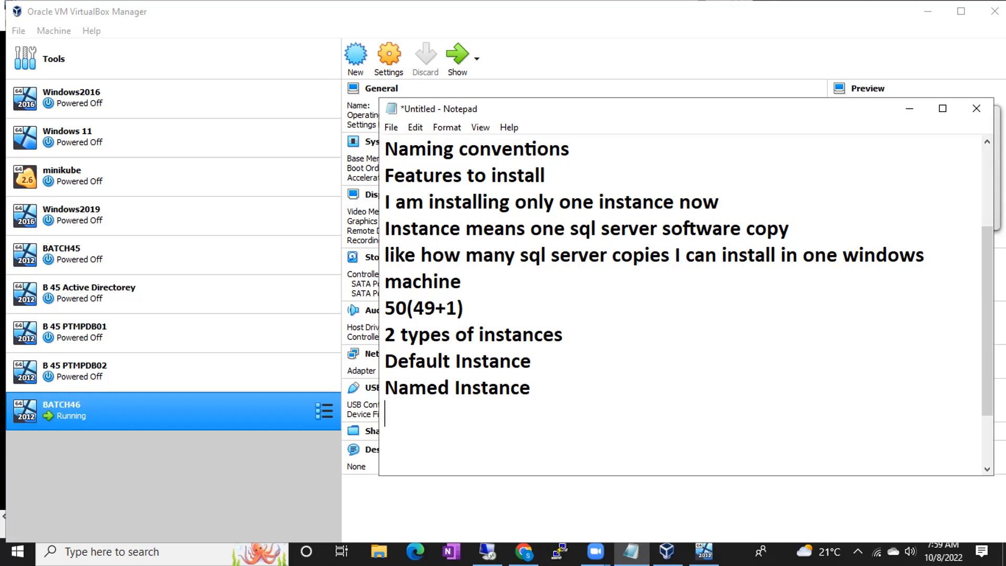
- Append '(It will take computer/Server name as an Instance name)' after the Default Instance line
{"action": "left_click", "coordinate": [548, 361]}
{"action": "type", "text": "(It will take computer/Server name as an Ins"}
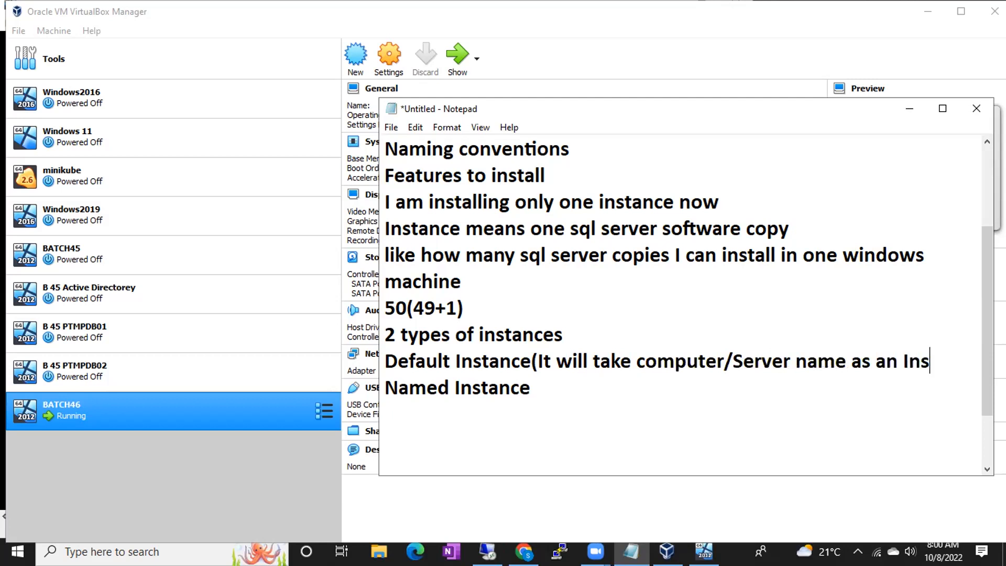
{"action": "type", "text": "tance name)"}
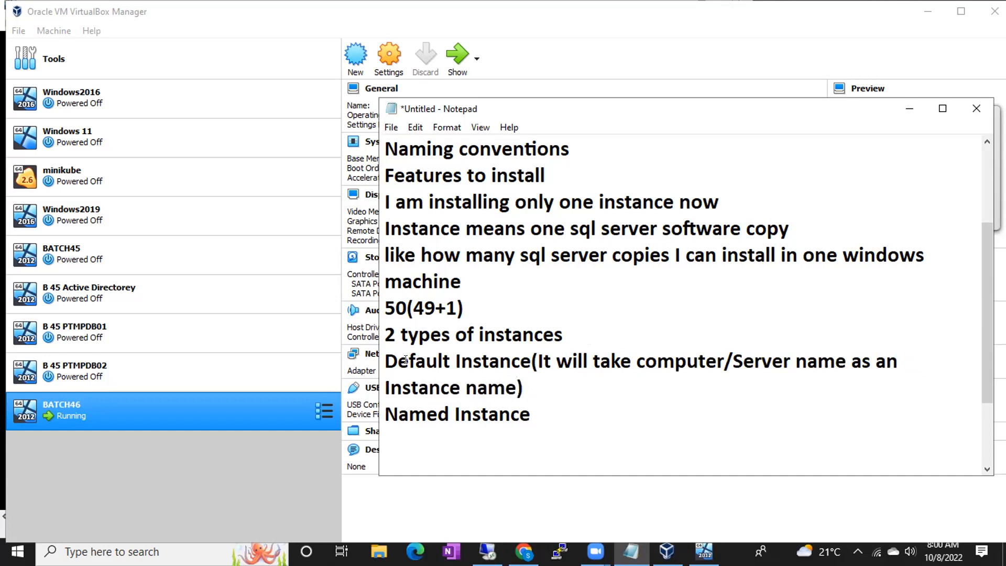
{"action": "left_click_drag", "start_coordinate": [384, 361], "coordinate": [532, 361]}
{"action": "left_click_drag", "start_coordinate": [386, 414], "coordinate": [526, 417]}
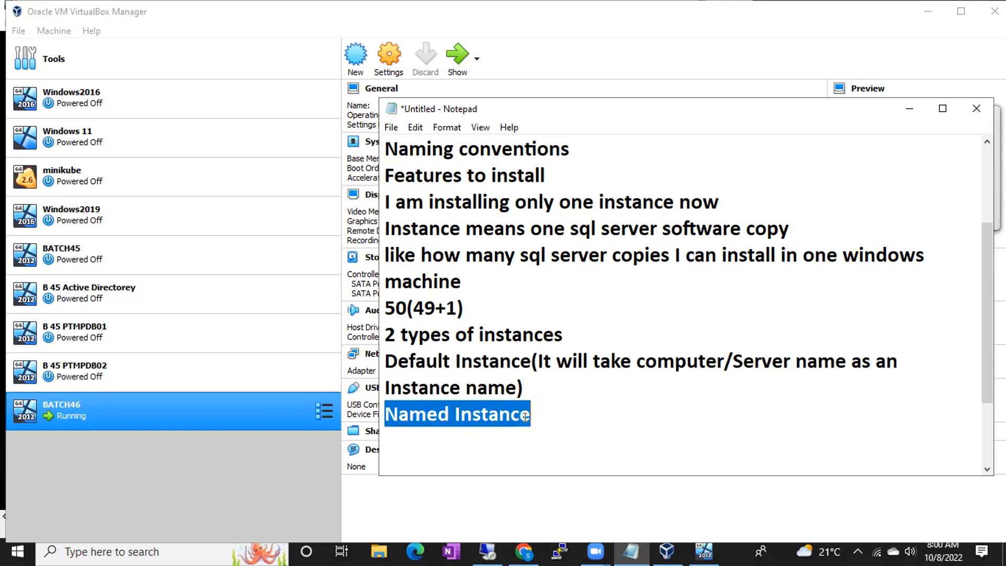
{"action": "left_click_drag", "start_coordinate": [386, 361], "coordinate": [532, 362]}
{"action": "left_click_drag", "start_coordinate": [384, 416], "coordinate": [514, 423]}
{"action": "left_click_drag", "start_coordinate": [397, 362], "coordinate": [525, 370]}
{"action": "left_click_drag", "start_coordinate": [386, 414], "coordinate": [530, 411]}
{"action": "left_click_drag", "start_coordinate": [386, 362], "coordinate": [519, 362]}
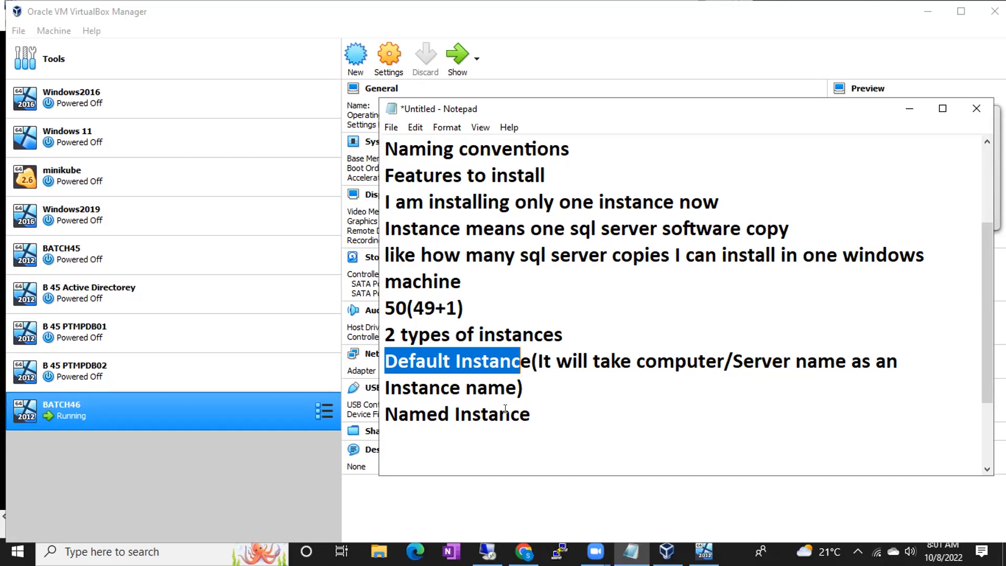
{"action": "left_click", "coordinate": [450, 362]}
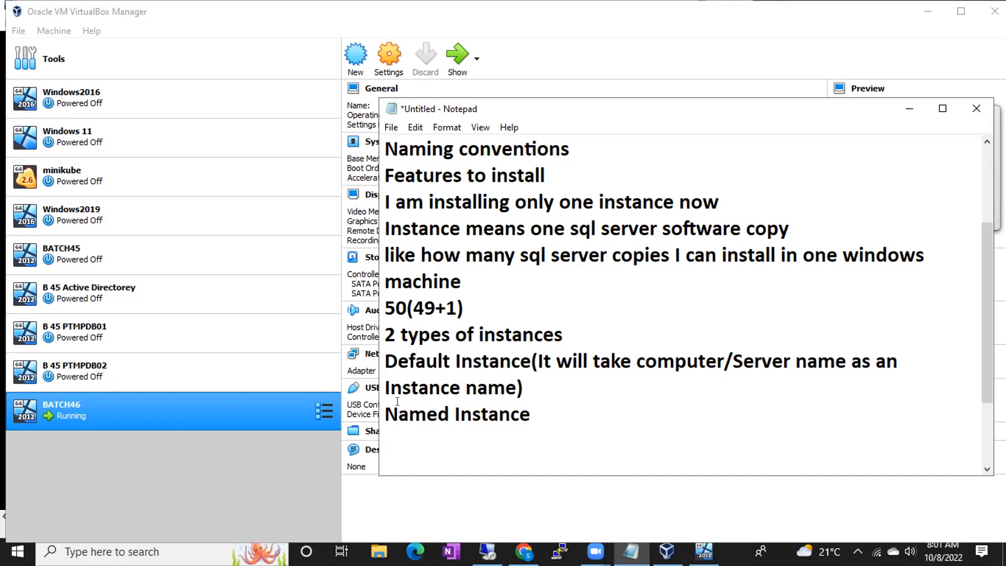
{"action": "left_click_drag", "start_coordinate": [385, 363], "coordinate": [500, 363]}
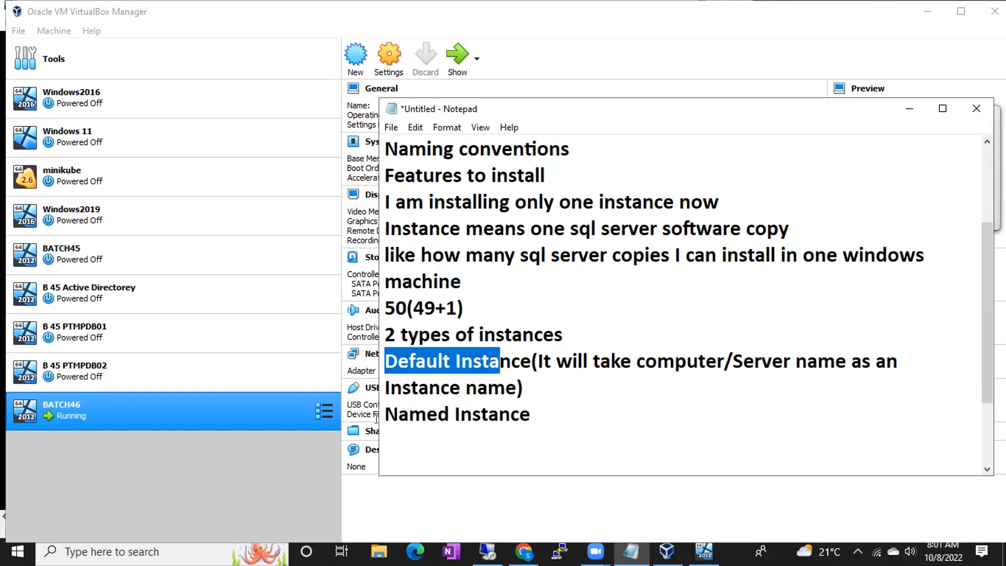
{"action": "left_click_drag", "start_coordinate": [385, 414], "coordinate": [536, 409]}
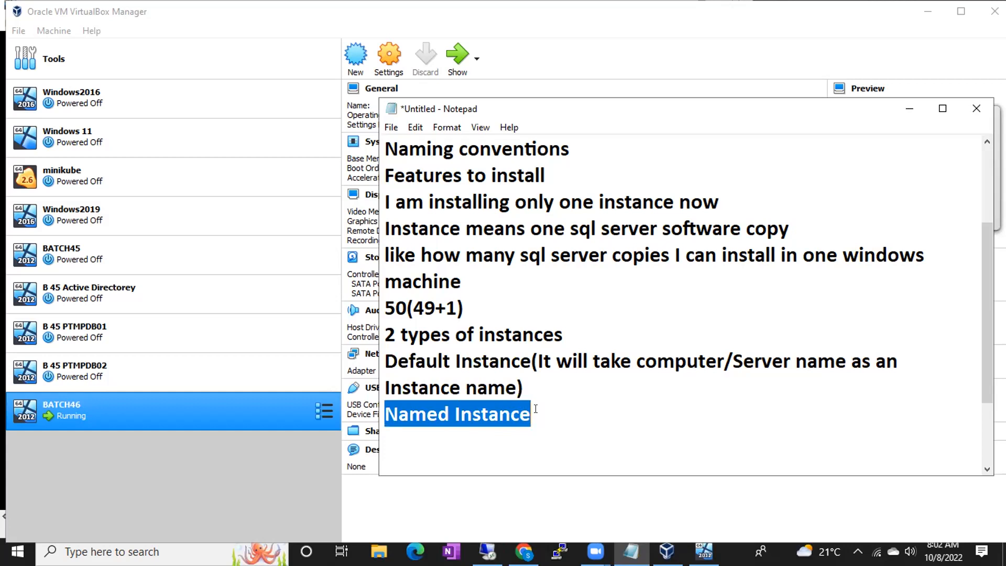
{"action": "left_click_drag", "start_coordinate": [415, 361], "coordinate": [480, 363]}
{"action": "left_click_drag", "start_coordinate": [398, 414], "coordinate": [506, 414]}
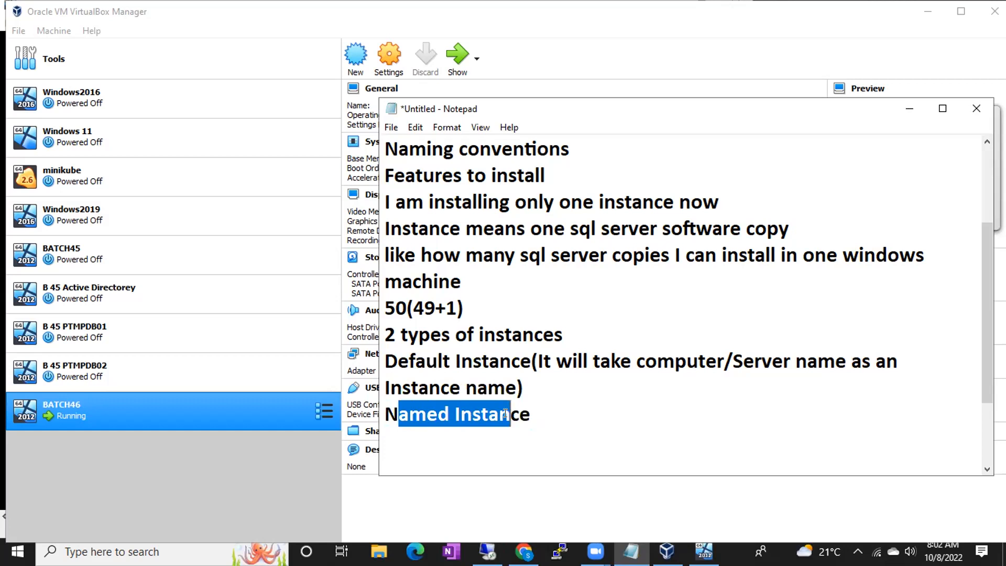
- Add a '1 Default Instnace' line under the default instance description
{"action": "left_click", "coordinate": [555, 401]}
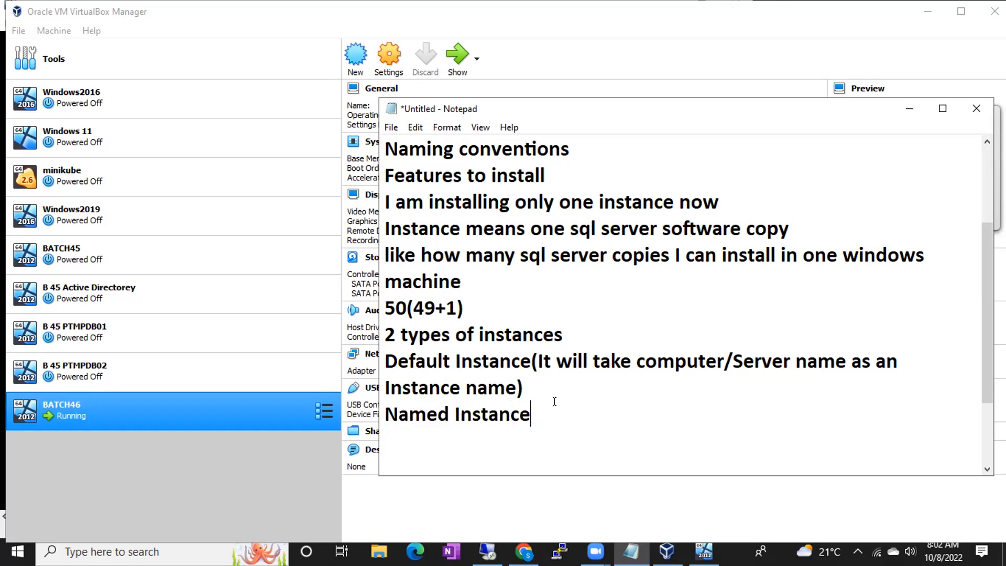
{"action": "left_click", "coordinate": [540, 383]}
{"action": "key", "text": "Return"}
{"action": "type", "text": "1 "}
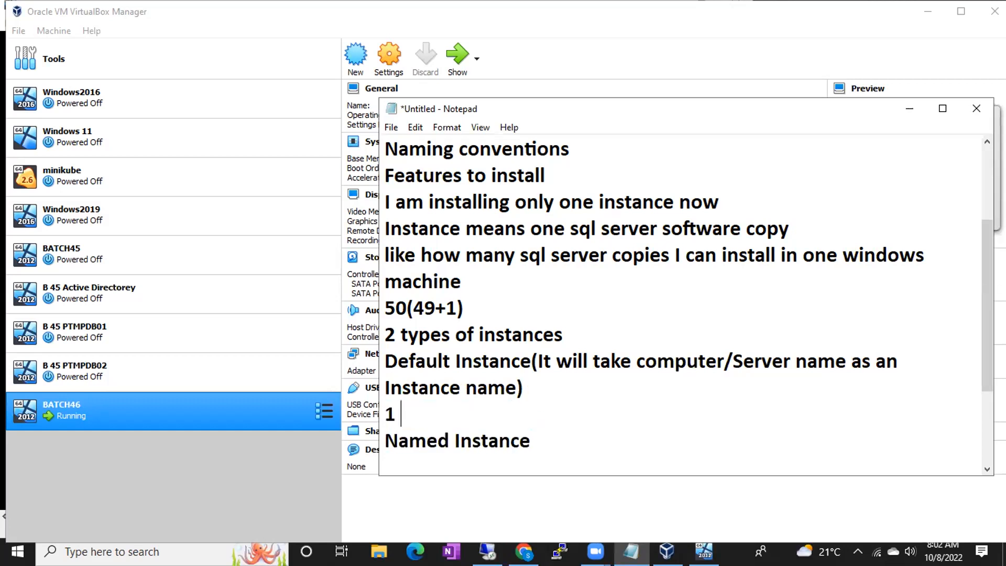
{"action": "type", "text": "Default Instnace"}
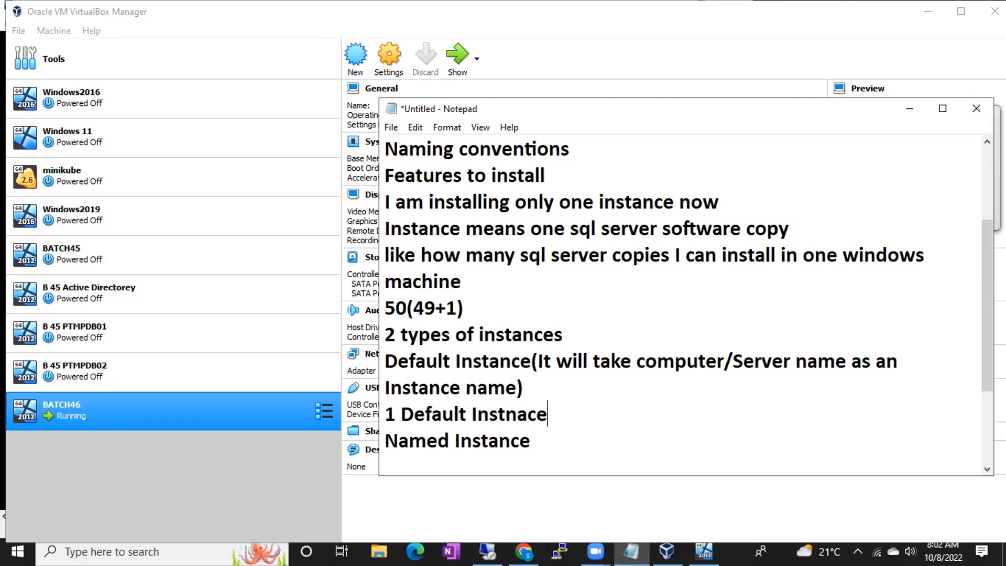
- Add a '49 Instances' line below Named Instance
{"action": "key", "text": "Down"}
{"action": "key", "text": "Return"}
{"action": "type", "text": "49 In"}
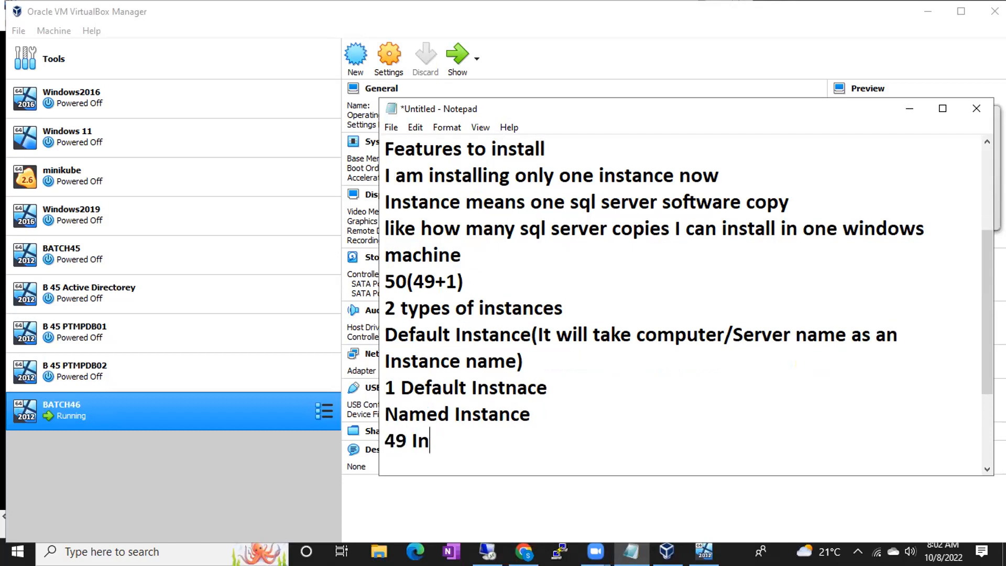
{"action": "type", "text": "stances"}
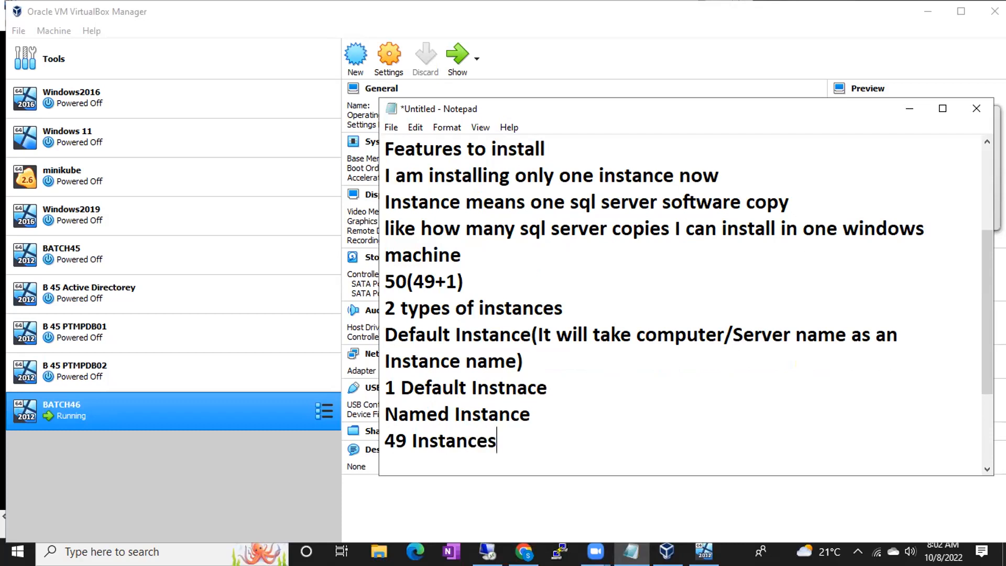
{"action": "mouse_move", "coordinate": [407, 281]}
{"action": "left_mouse_down"}
{"action": "mouse_move", "coordinate": [457, 280]}
{"action": "mouse_move", "coordinate": [411, 276]}
{"action": "left_mouse_up"}
{"action": "left_click", "coordinate": [430, 278]}
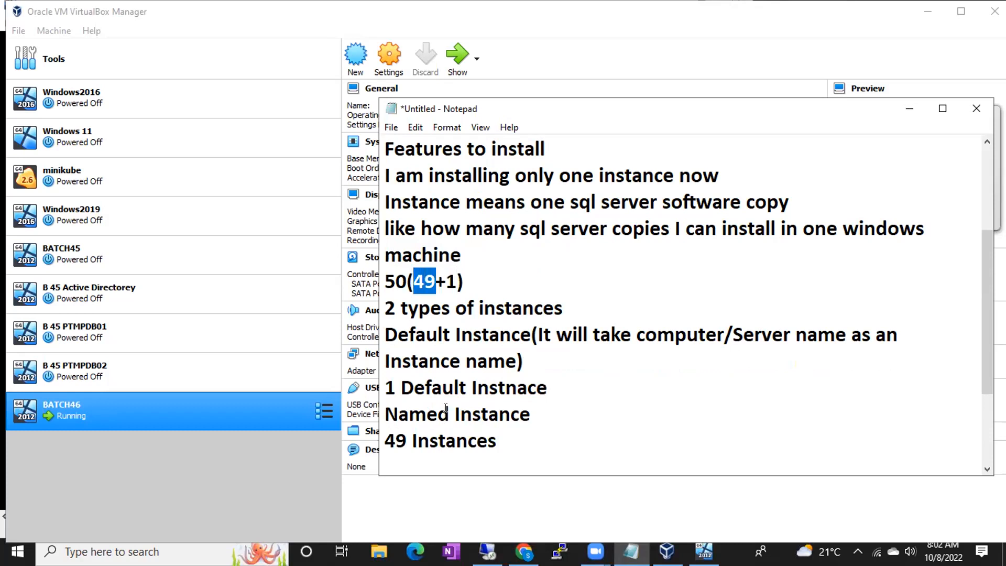
{"action": "left_click_drag", "start_coordinate": [399, 386], "coordinate": [506, 387]}
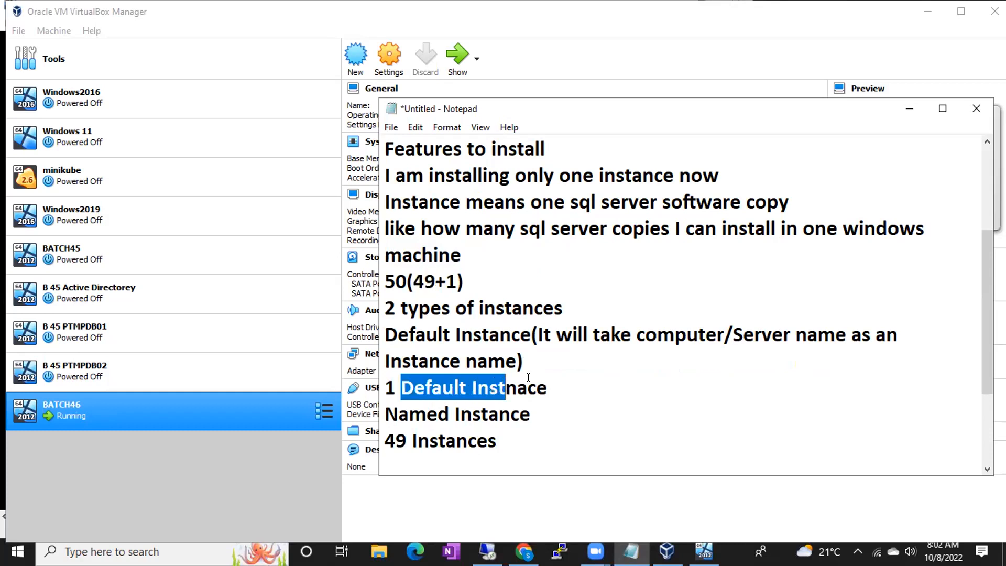
{"action": "left_click_drag", "start_coordinate": [395, 440], "coordinate": [468, 441]}
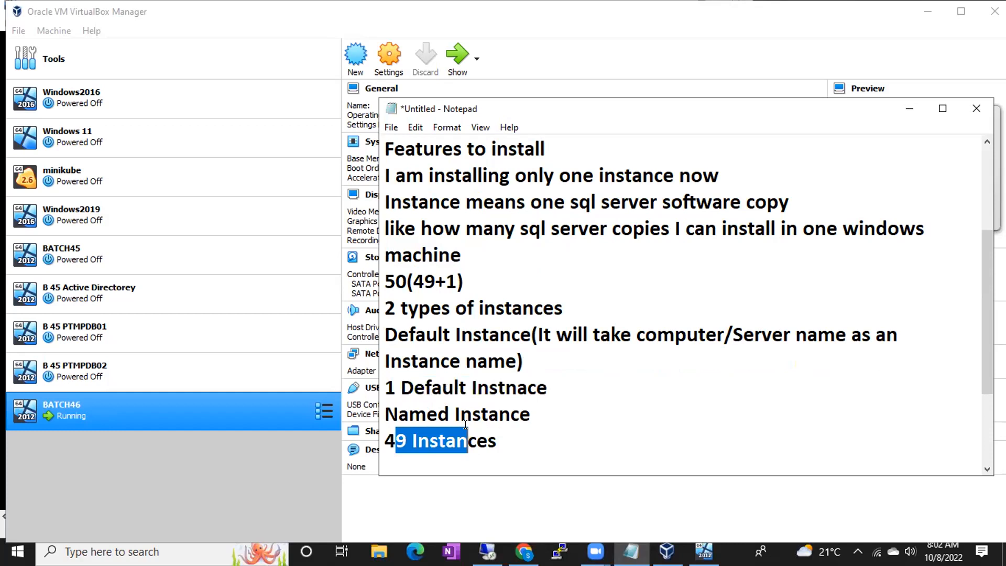
{"action": "left_click", "coordinate": [526, 434]}
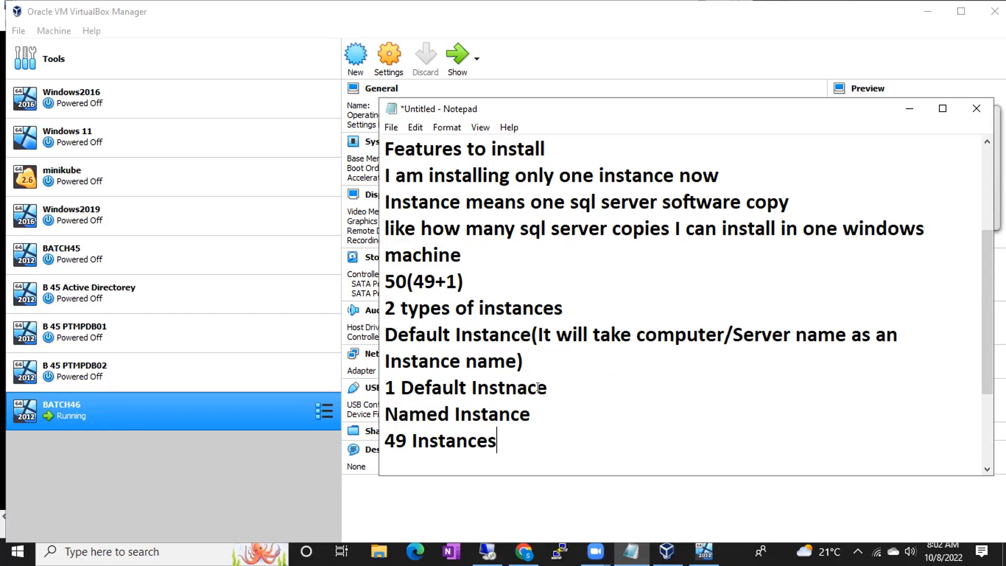
{"action": "left_click_drag", "start_coordinate": [554, 386], "coordinate": [381, 386]}
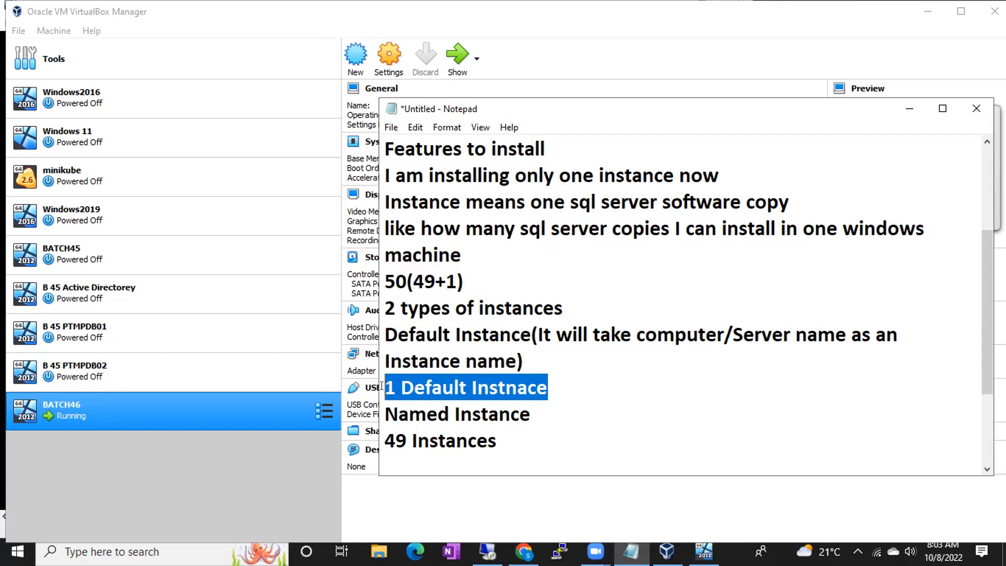
{"action": "left_click", "coordinate": [563, 389]}
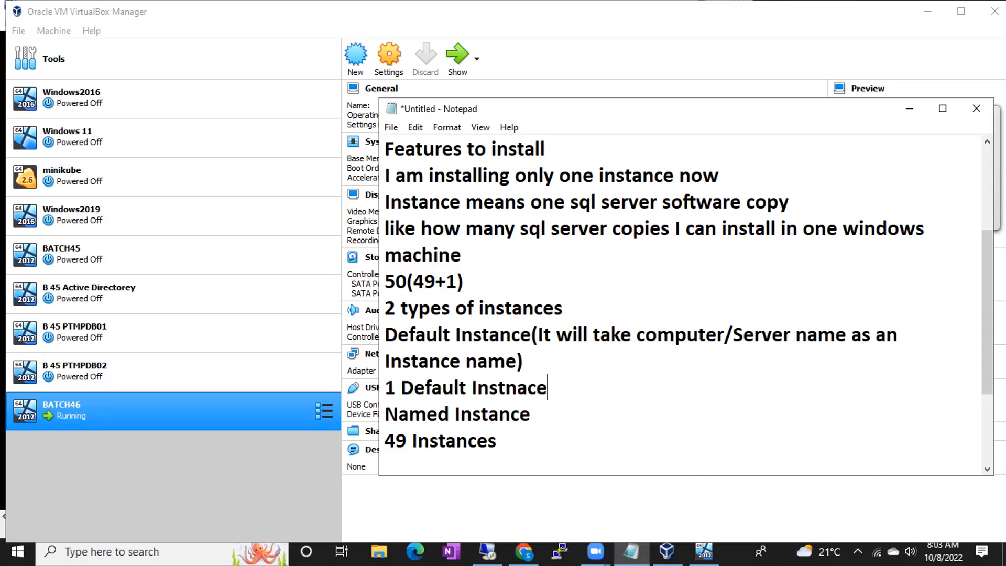
{"action": "key", "text": "Return"}
{"action": "type", "text": "2"}
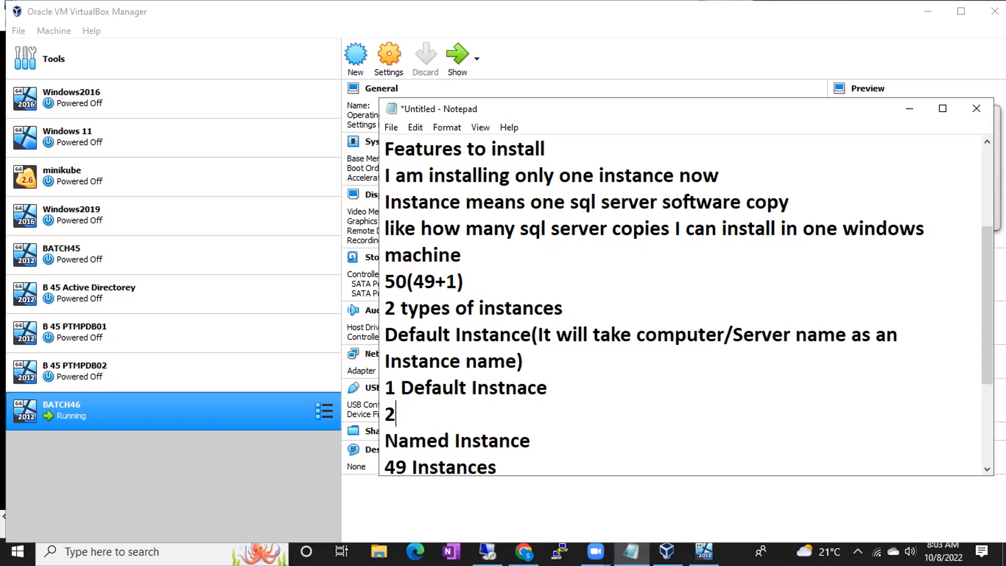
{"action": "type", "text": "017"}
{"action": "key", "text": "Return"}
{"action": "type", "text": "2019"}
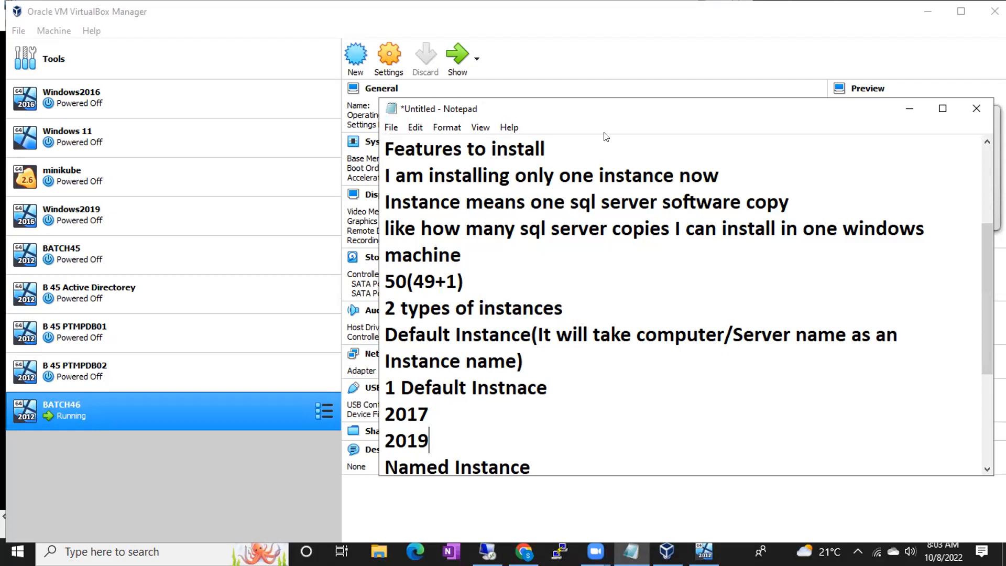
{"action": "left_click", "coordinate": [614, 67]}
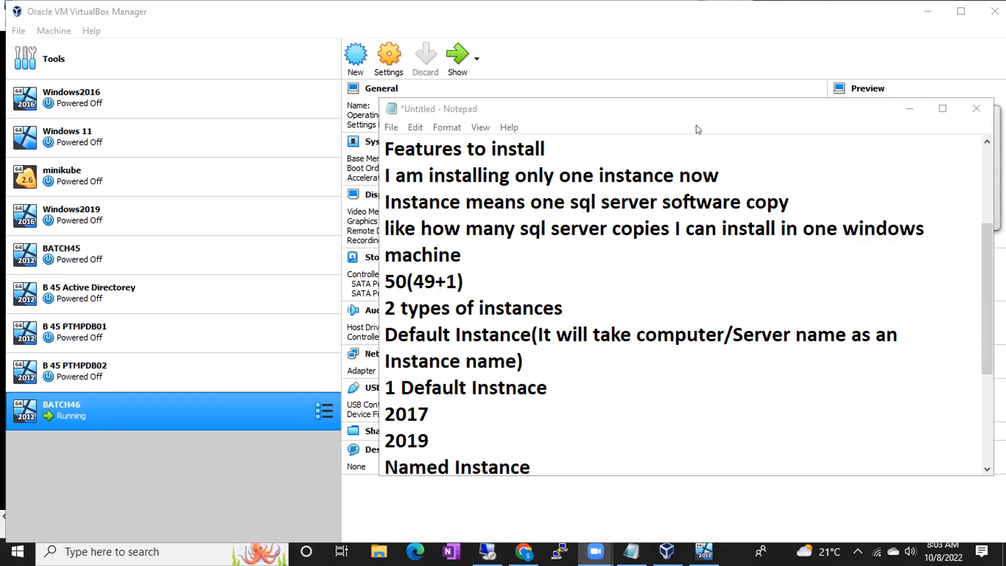
{"action": "left_click_drag", "start_coordinate": [592, 334], "coordinate": [713, 325]}
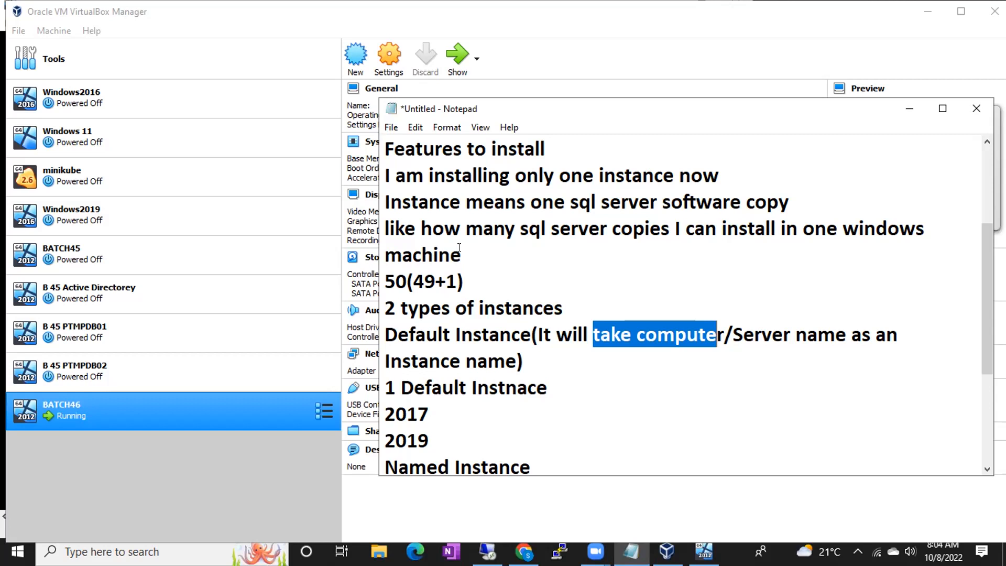
{"action": "left_click", "coordinate": [490, 315]}
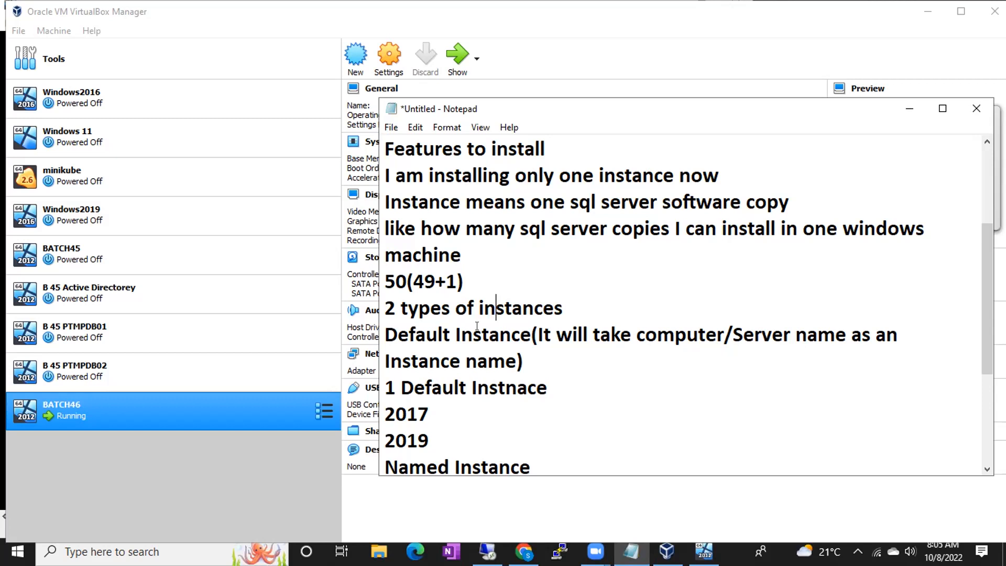
- Append '(BATCH46)' to the end of the '1 Default Instnace' line
{"action": "left_click_drag", "start_coordinate": [385, 384], "coordinate": [554, 377]}
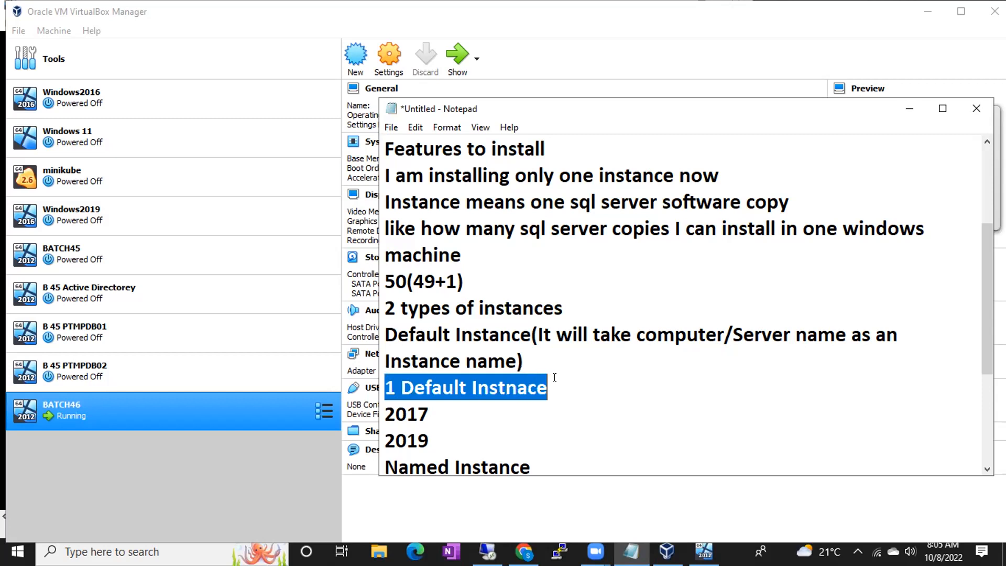
{"action": "left_click", "coordinate": [555, 377]}
{"action": "type", "text": "("}
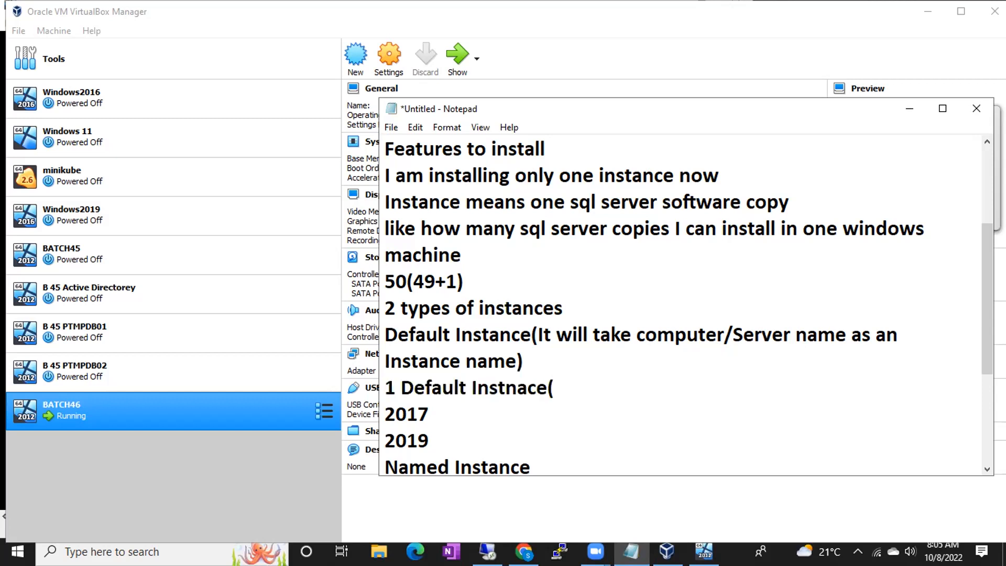
{"action": "type", "text": "BATCH4"}
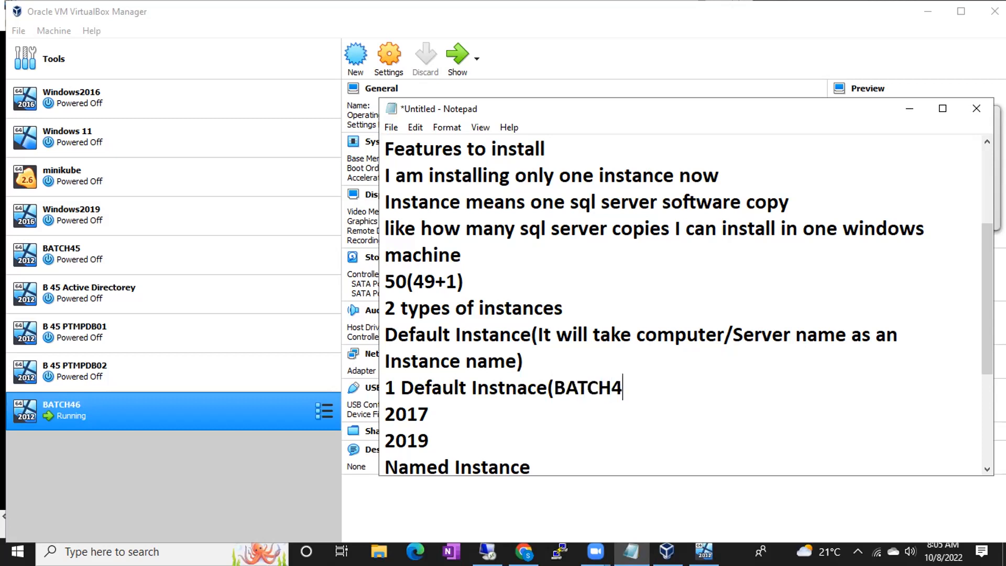
{"action": "type", "text": "6)"}
- Highlight the parts of '1 Default Instnace(BATCH46)' in turn: BATCH46, the wording, and '1 Default'
{"action": "left_click_drag", "start_coordinate": [382, 385], "coordinate": [631, 387]}
{"action": "left_click", "coordinate": [551, 378]}
{"action": "left_click", "coordinate": [654, 386]}
{"action": "left_click_drag", "start_coordinate": [555, 387], "coordinate": [623, 385]}
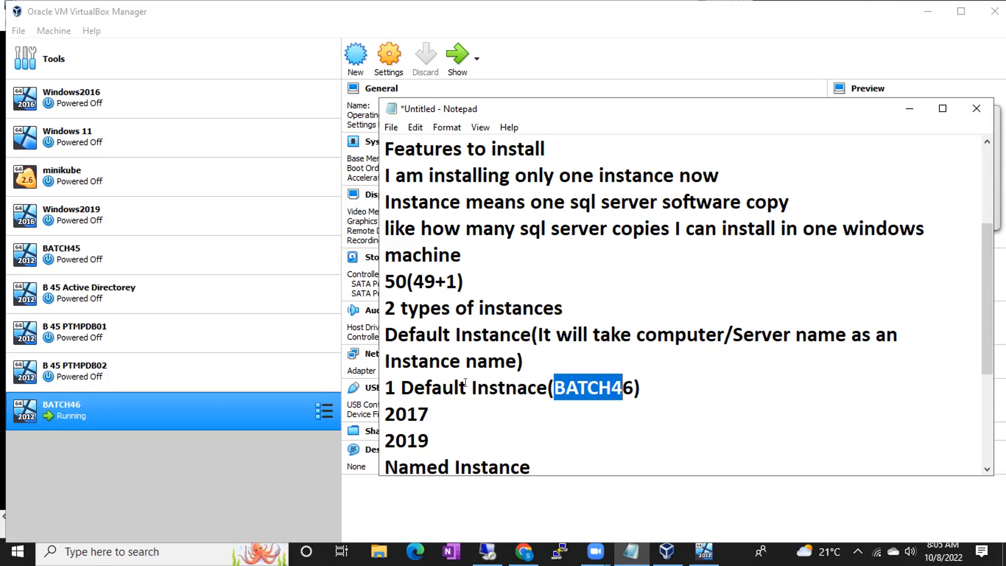
{"action": "left_click_drag", "start_coordinate": [443, 387], "coordinate": [553, 386]}
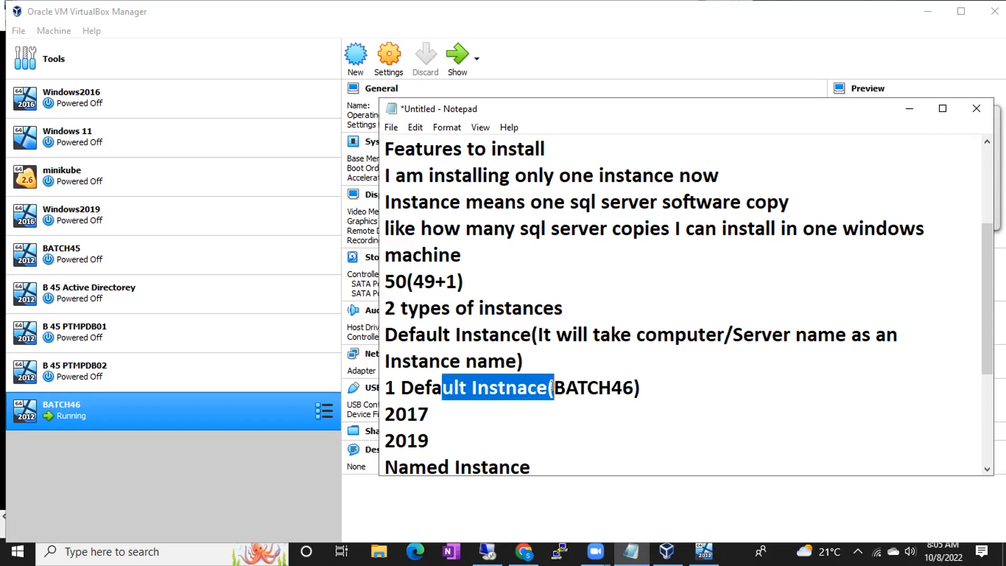
{"action": "left_click", "coordinate": [551, 385]}
{"action": "left_click_drag", "start_coordinate": [552, 385], "coordinate": [629, 387]}
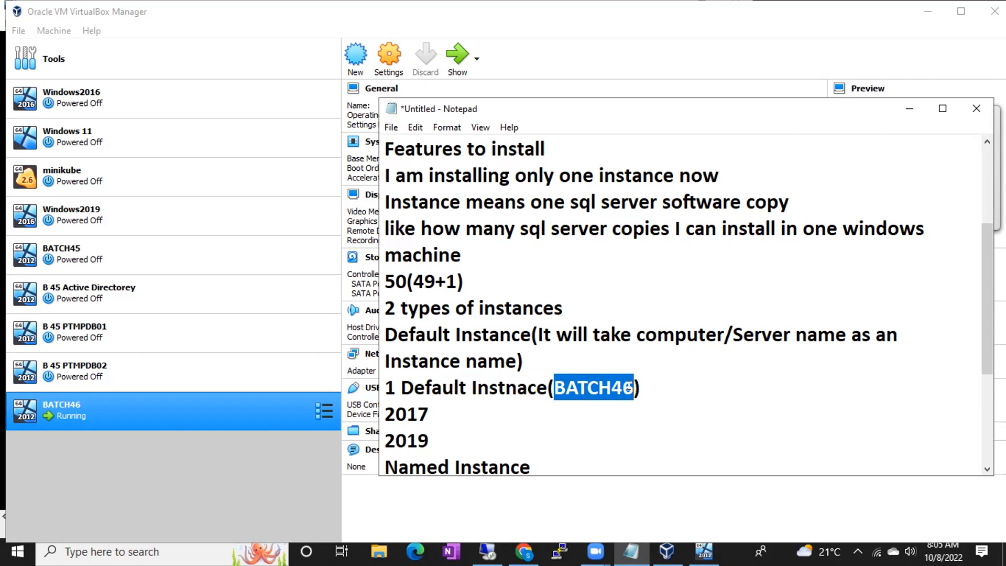
{"action": "left_click_drag", "start_coordinate": [386, 387], "coordinate": [506, 388]}
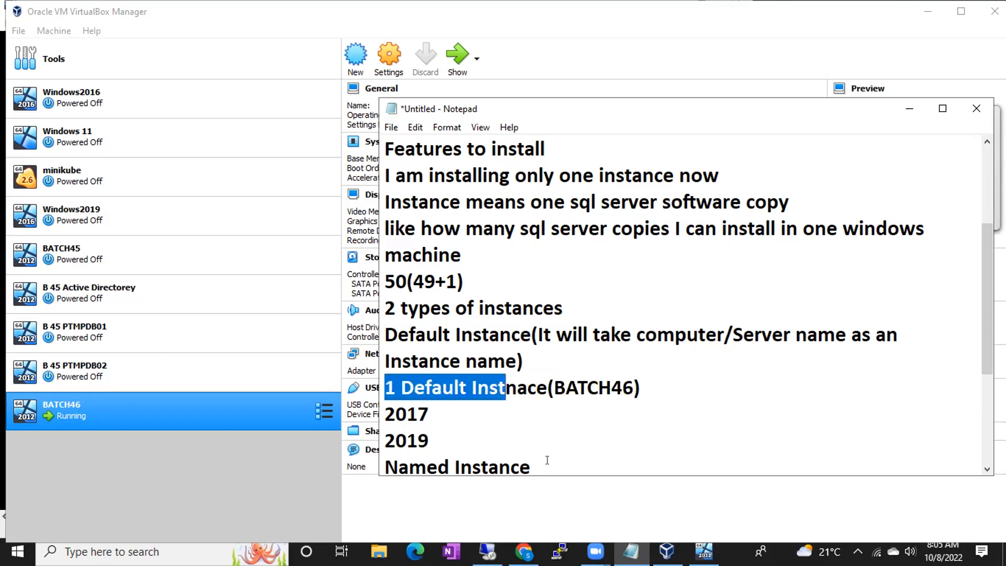
- Highlight the '49 Instances' note, then return to the VM showing Instance Configuration
{"action": "left_click_drag", "start_coordinate": [547, 460], "coordinate": [348, 459]}
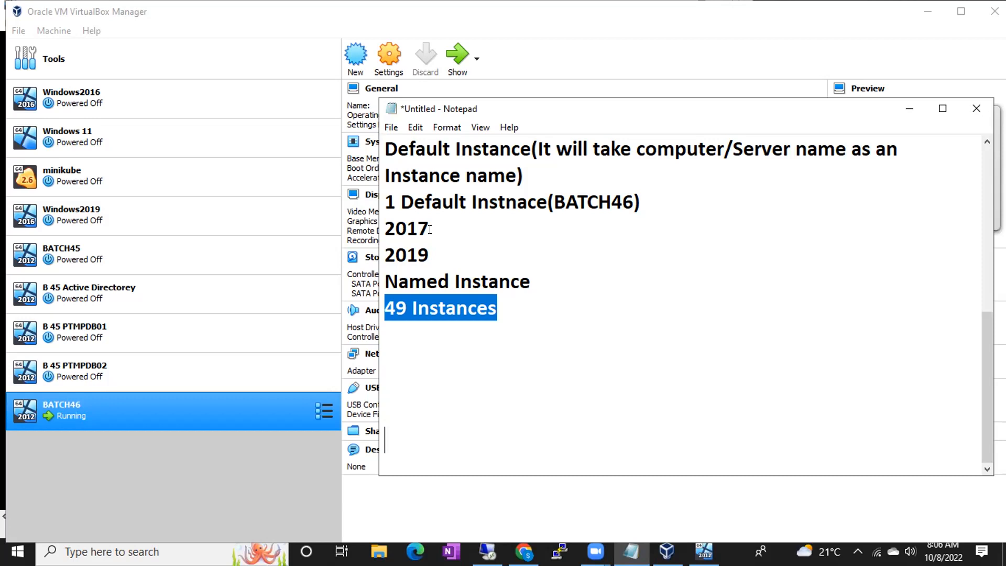
{"action": "left_click", "coordinate": [504, 311]}
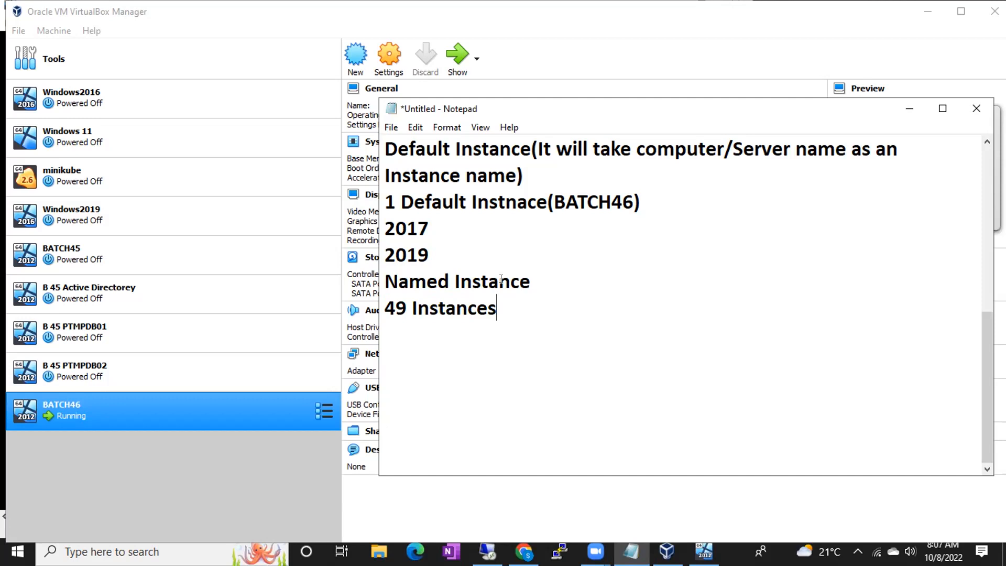
{"action": "left_click", "coordinate": [487, 550]}
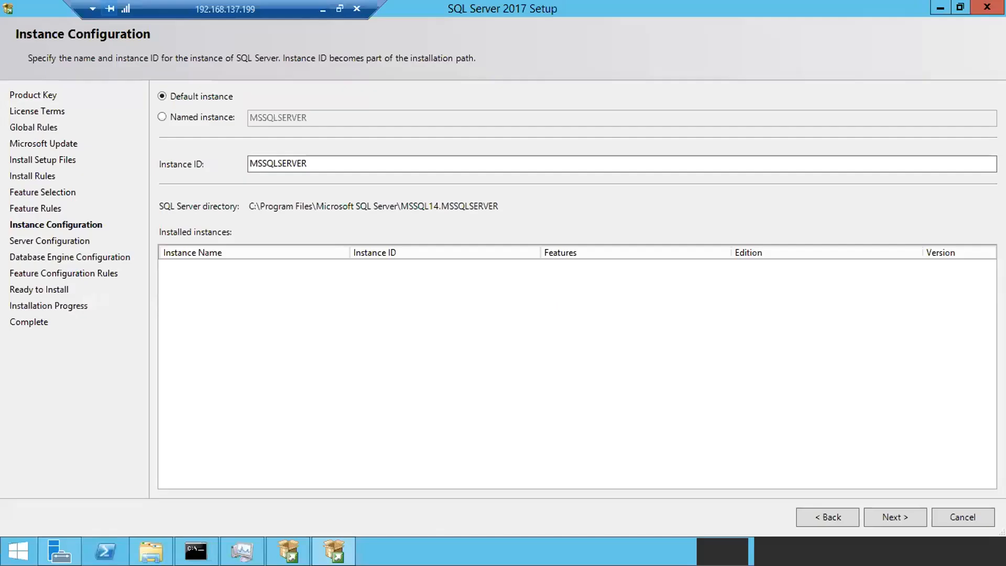
- Toggle between Named and Default instance, ending on Named instance with no name entered
{"action": "left_click", "coordinate": [160, 113]}
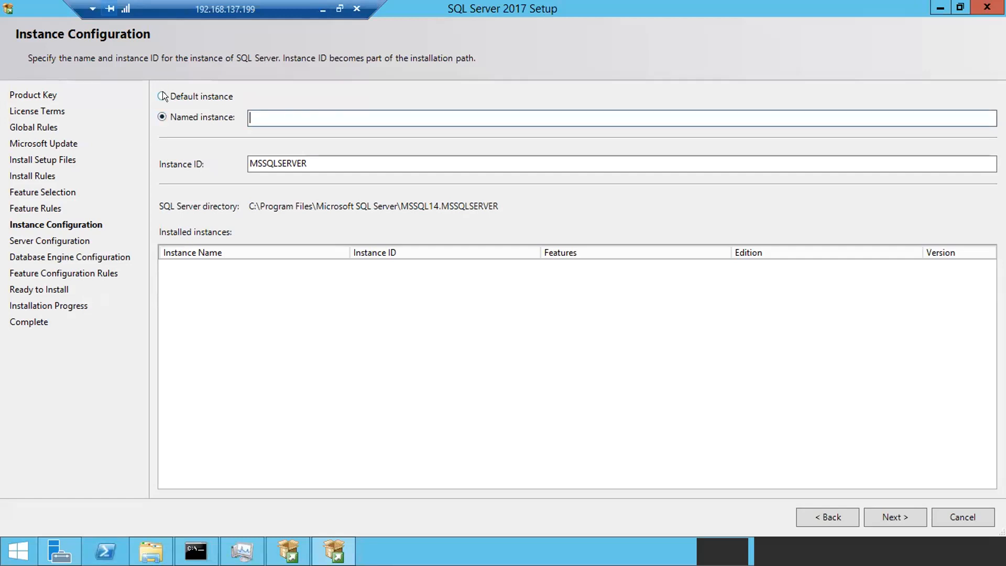
{"action": "left_click", "coordinate": [161, 96]}
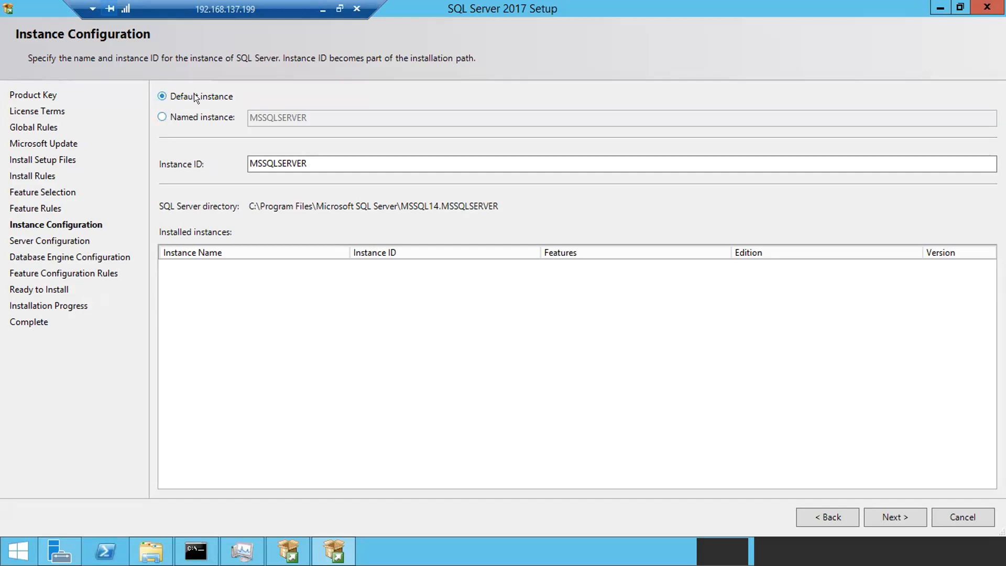
{"action": "left_click", "coordinate": [152, 116]}
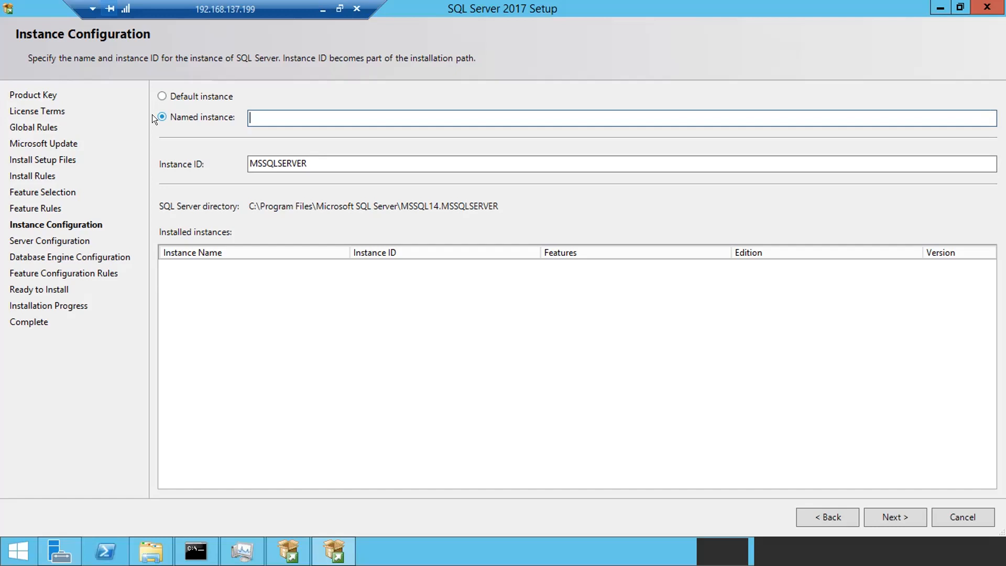
- Switch from Default instance back to Named instance, then minimize the full-screen VM session
{"action": "left_click", "coordinate": [161, 93]}
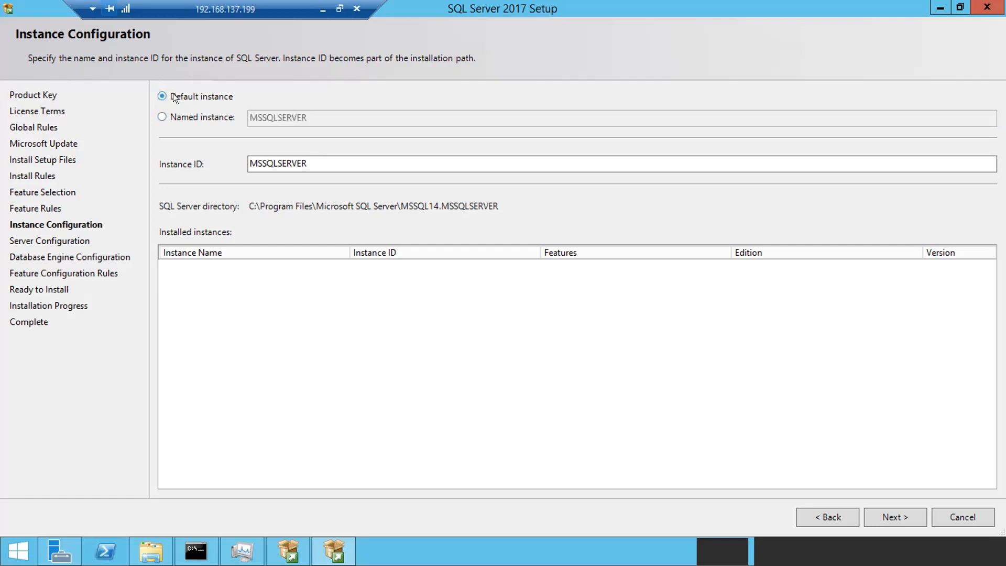
{"action": "left_click", "coordinate": [171, 116]}
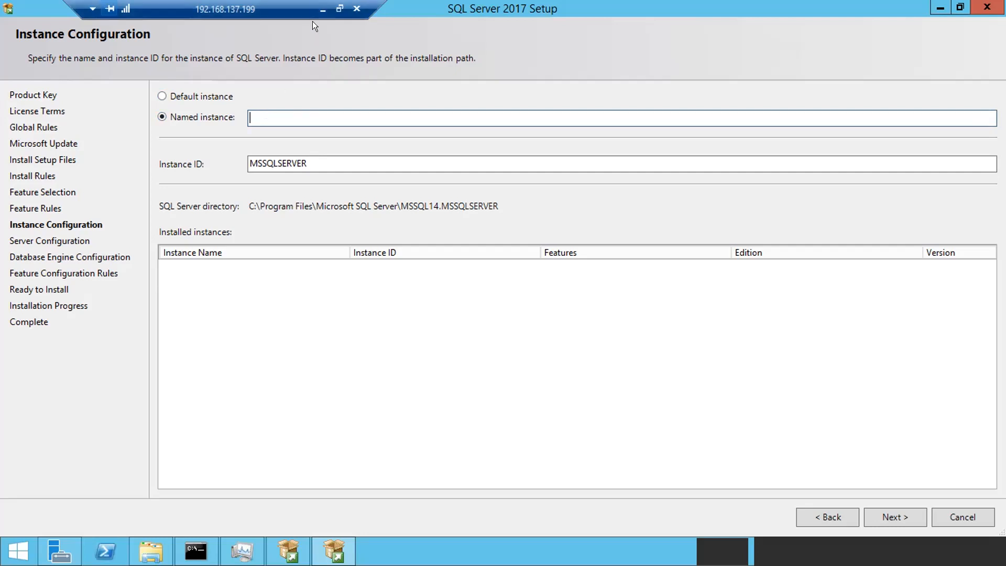
{"action": "left_click", "coordinate": [323, 10]}
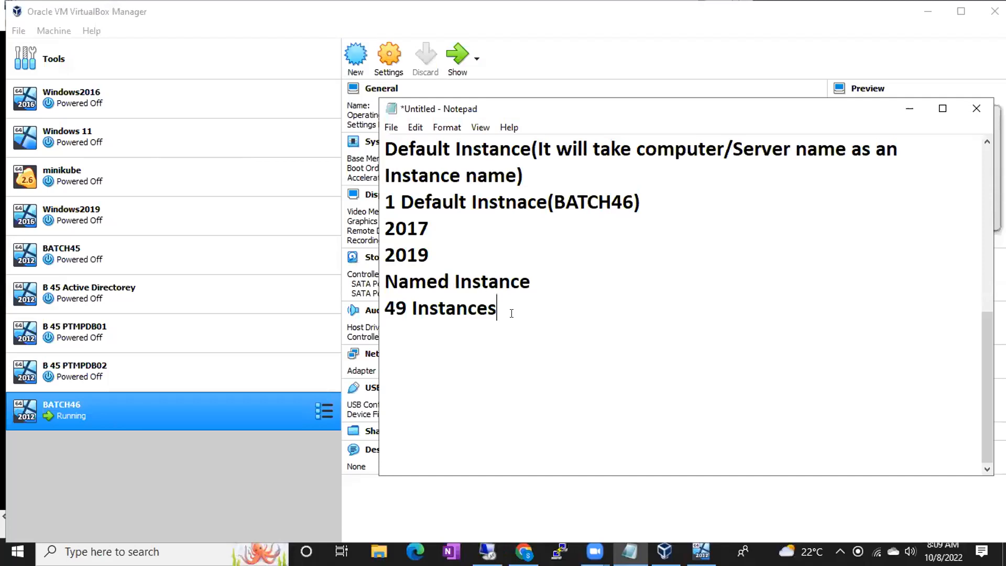
- Add the line '1. more than 15' below '49 Instances' and switch back to the VM
{"action": "key", "text": "Return"}
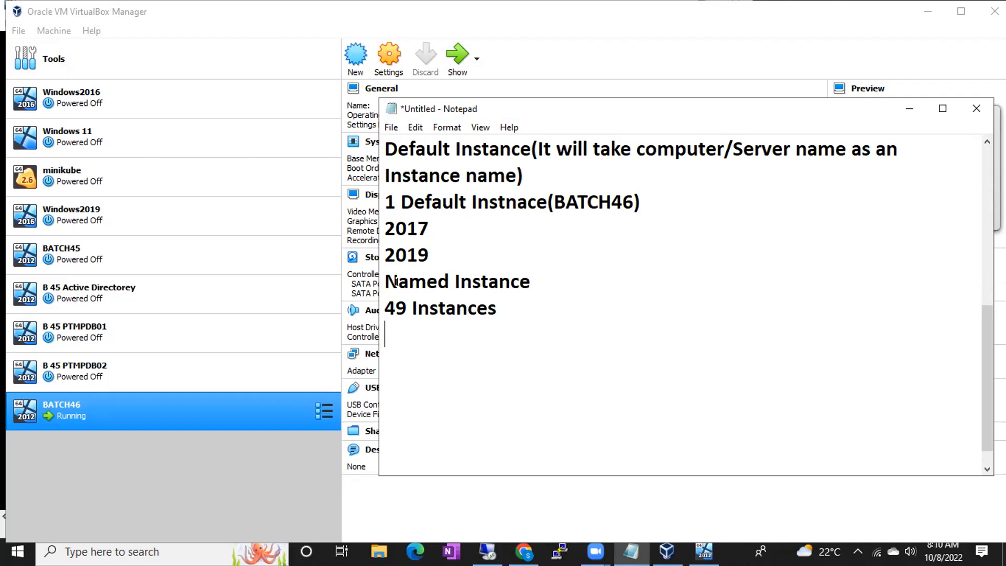
{"action": "type", "text": "1. more than 1"}
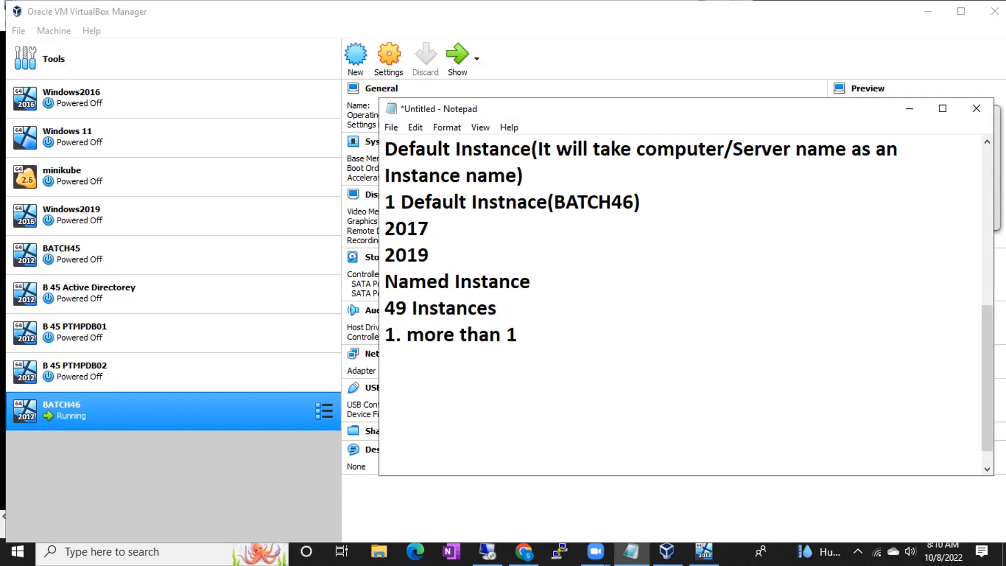
{"action": "type", "text": "5"}
{"action": "key", "text": "alt"}
{"action": "key", "text": "alt+Tab"}
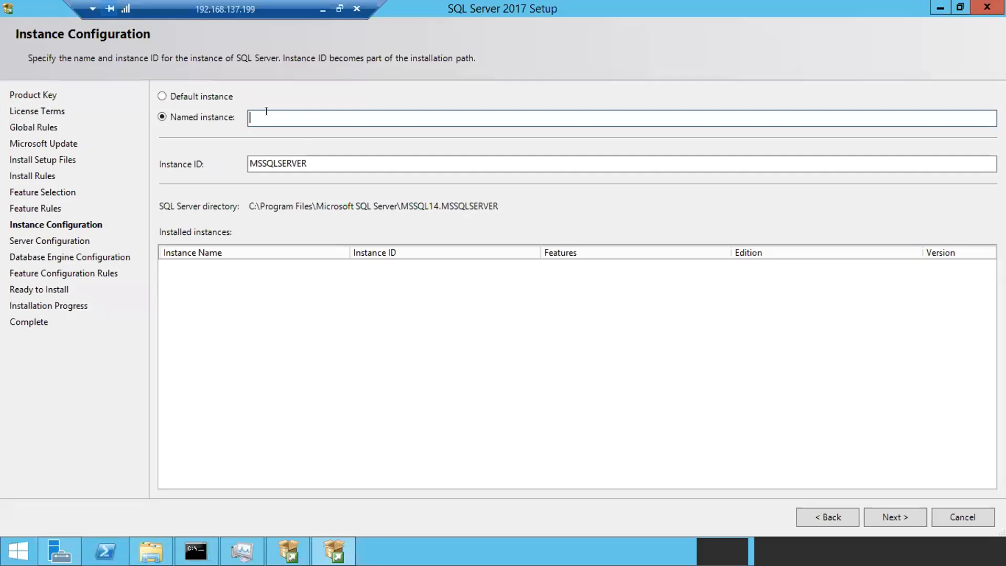
- Type 'aaaaaaaaaaaaaaaa' into the Named instance field to test its length limit
{"action": "type", "text": "aaaaaaaaaaaa"}
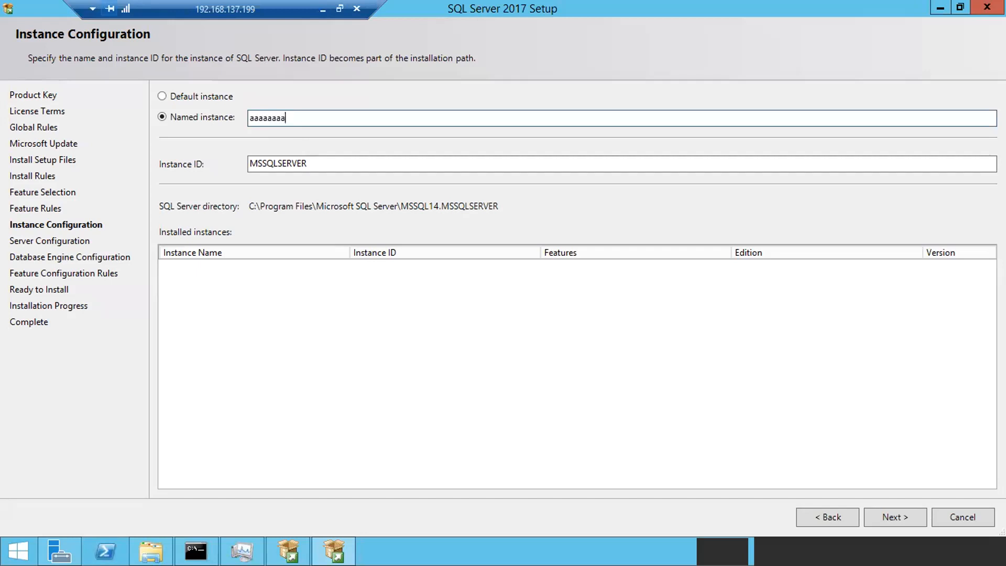
{"action": "type", "text": "aaaa"}
- Back in Notepad, change rule 1 to read '1. more than 16 chars.'
{"action": "left_click", "coordinate": [323, 9]}
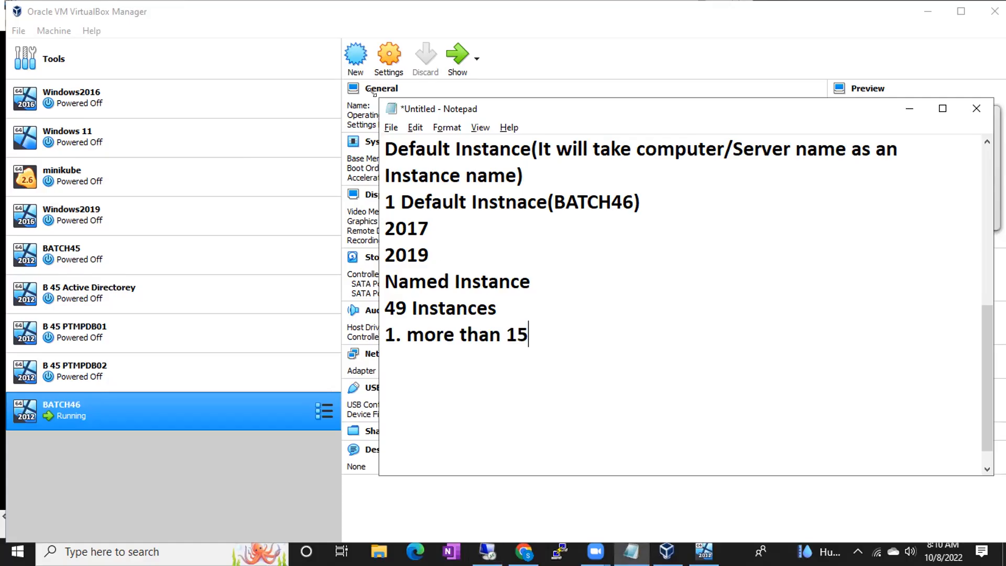
{"action": "key", "text": "BackSpace"}
{"action": "type", "text": "6 chars."}
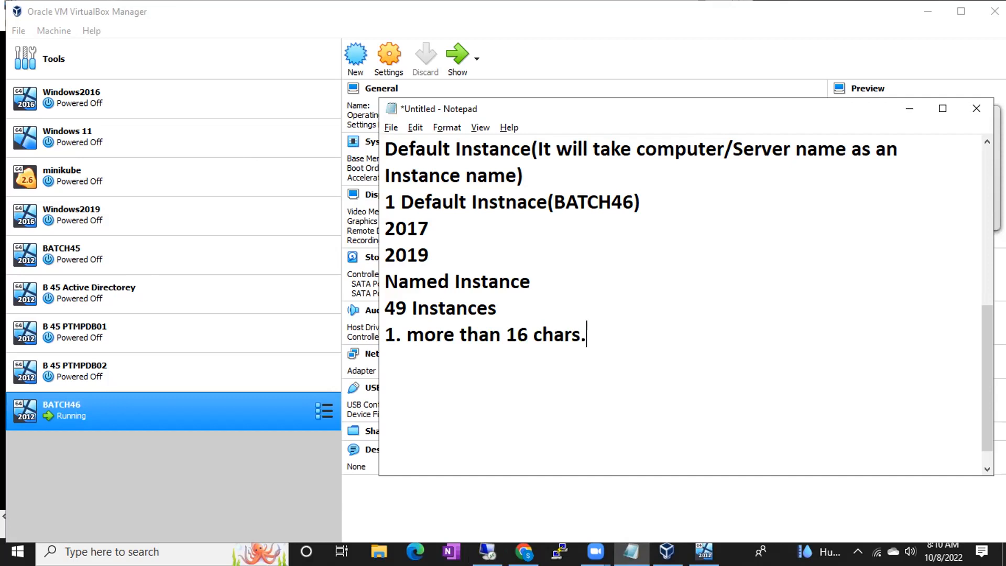
- Add rule 2, '2. Cannot start with no. 46Batch(invalid)', and highlight the 46Batch example
{"action": "key", "text": "Return"}
{"action": "type", "text": "2. Cannot start with no. "}
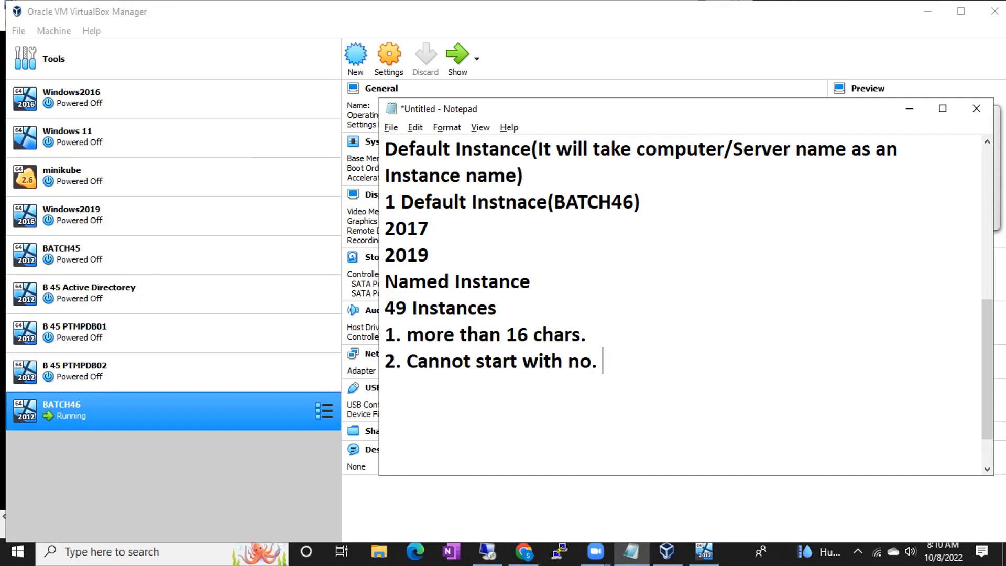
{"action": "type", "text": "46Batch(invalide"}
{"action": "key", "text": "BackSpace"}
{"action": "key", "text": "BackSpace"}
{"action": "type", "text": "d)"}
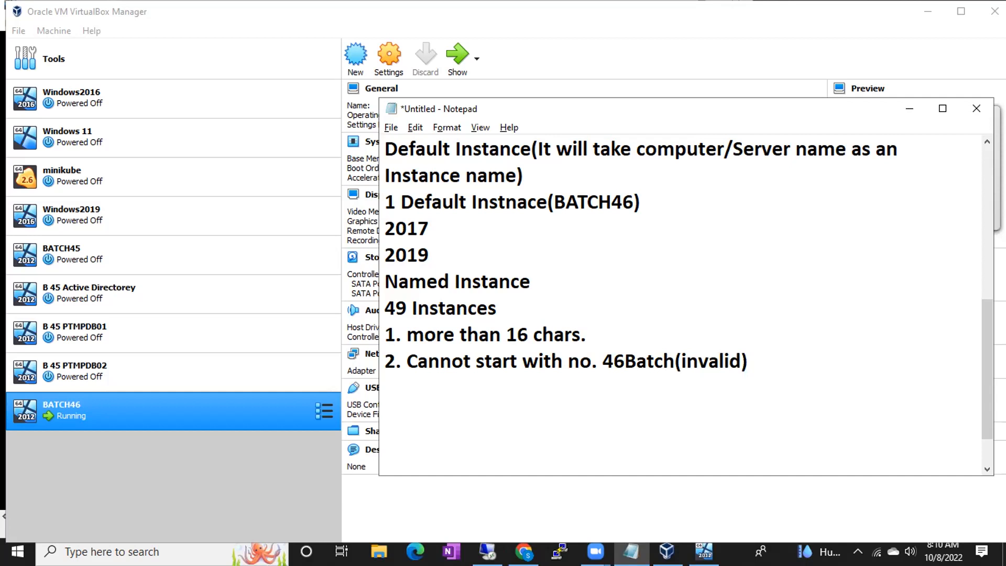
{"action": "left_click_drag", "start_coordinate": [602, 360], "coordinate": [665, 360]}
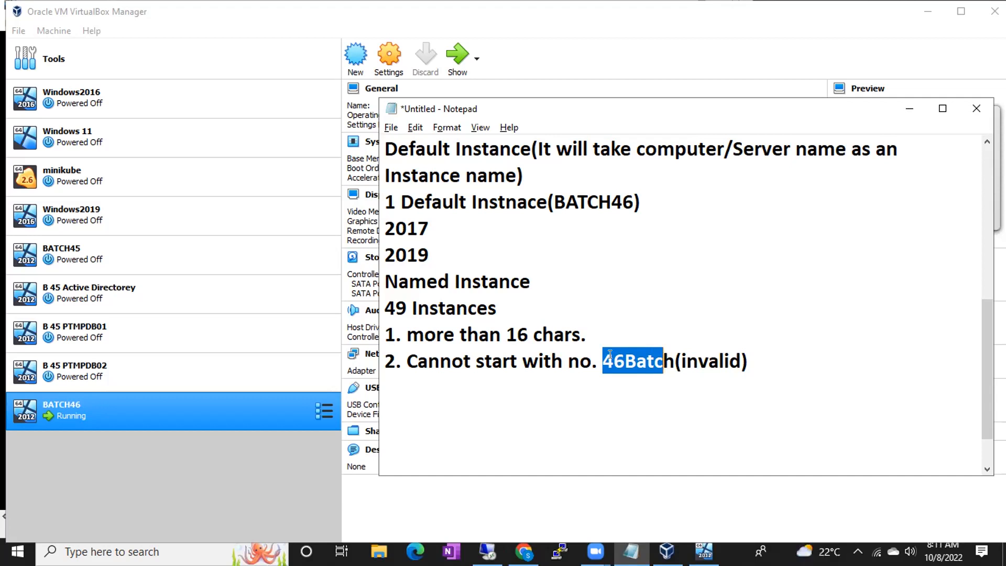
- Add rule 3 'You cannot inclused special chars. in the Instance name', with lines 'except' and '$, _'
{"action": "left_click", "coordinate": [774, 370]}
{"action": "key", "text": "Return"}
{"action": "type", "text": "3. You cannot inclused special chars. in the Instance name"}
{"action": "key", "text": "Return"}
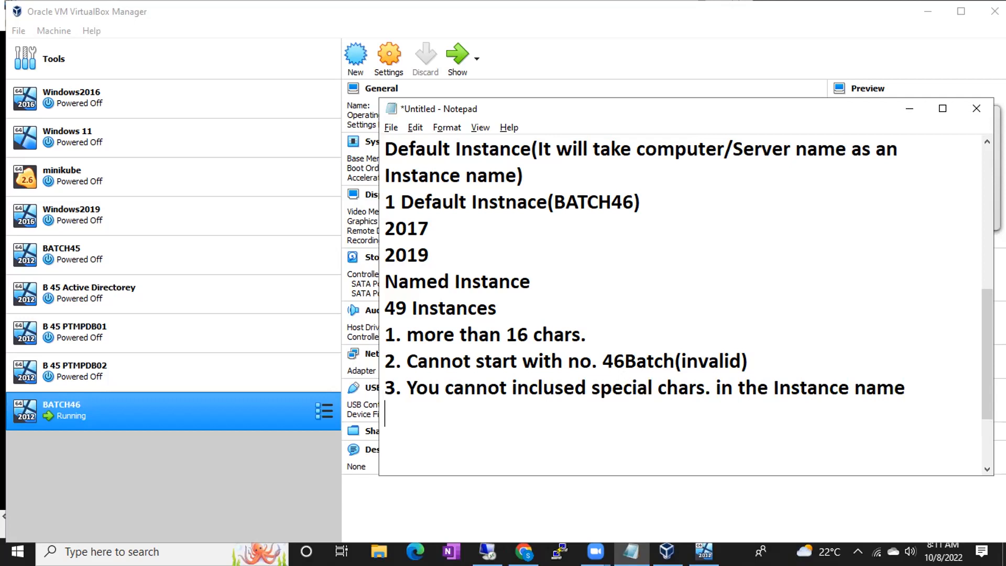
{"action": "type", "text": "except"}
{"action": "key", "text": "Return"}
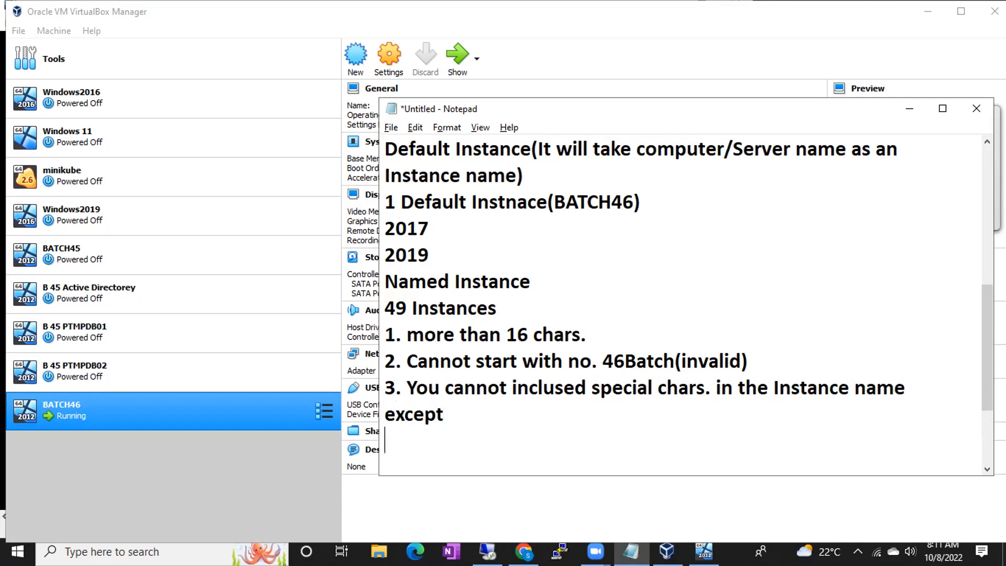
{"action": "type", "text": "$, _"}
{"action": "left_click_drag", "start_coordinate": [427, 443], "coordinate": [373, 429]}
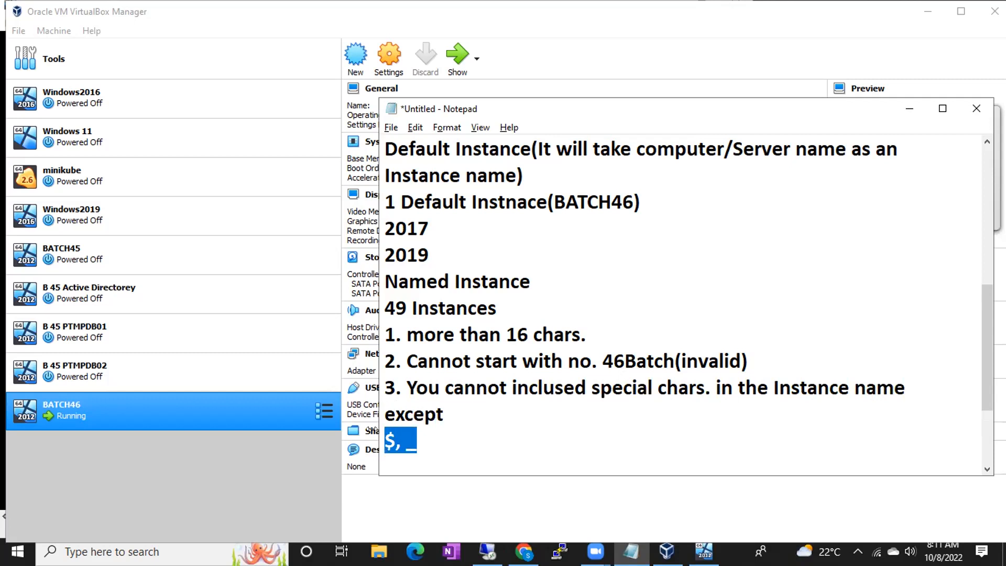
- Add the example instance name BATCH$46 below the allowed-characters line
{"action": "left_click", "coordinate": [431, 441]}
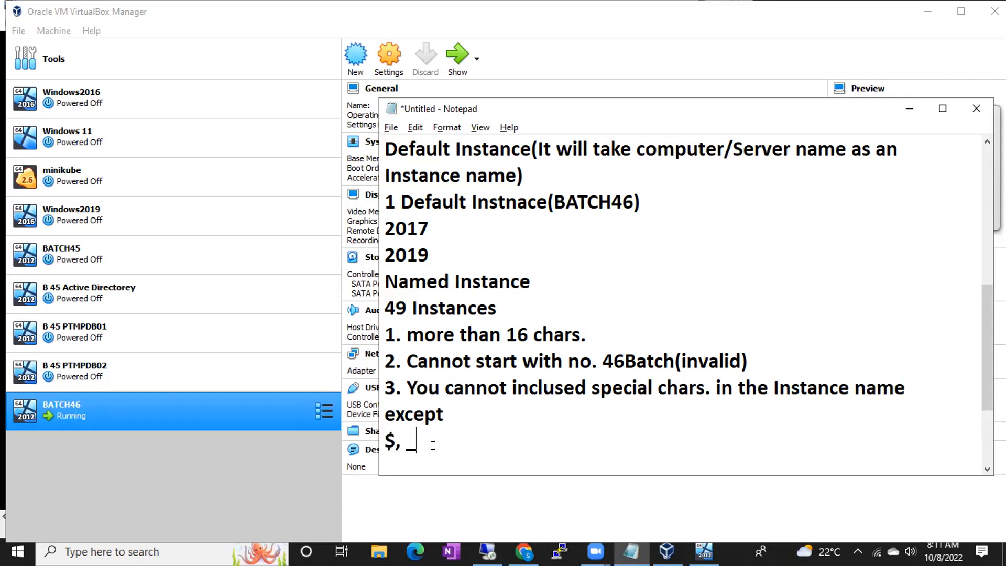
{"action": "key", "text": "Return"}
{"action": "key", "text": "Return"}
{"action": "type", "text": "BAT"}
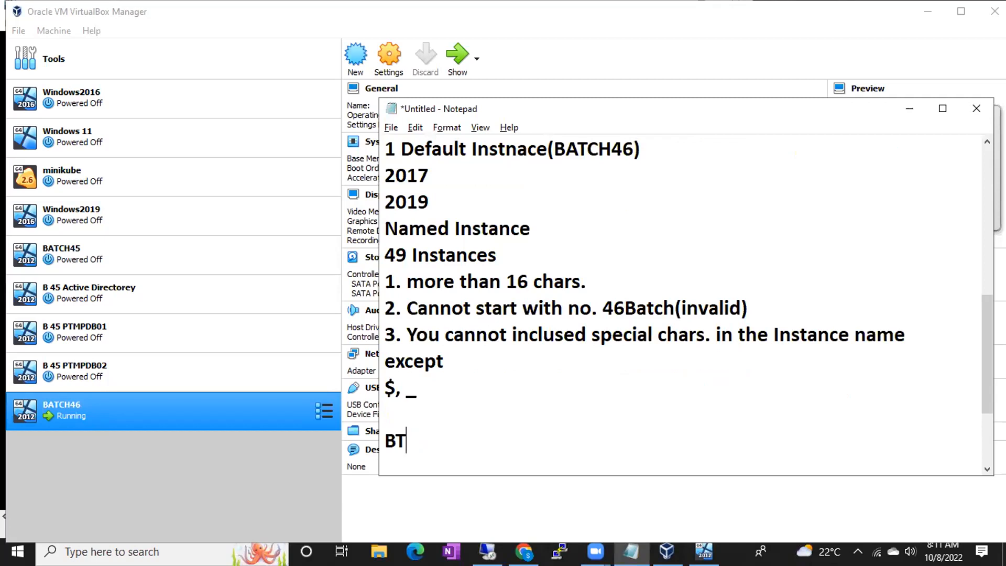
{"action": "type", "text": "CH 46"}
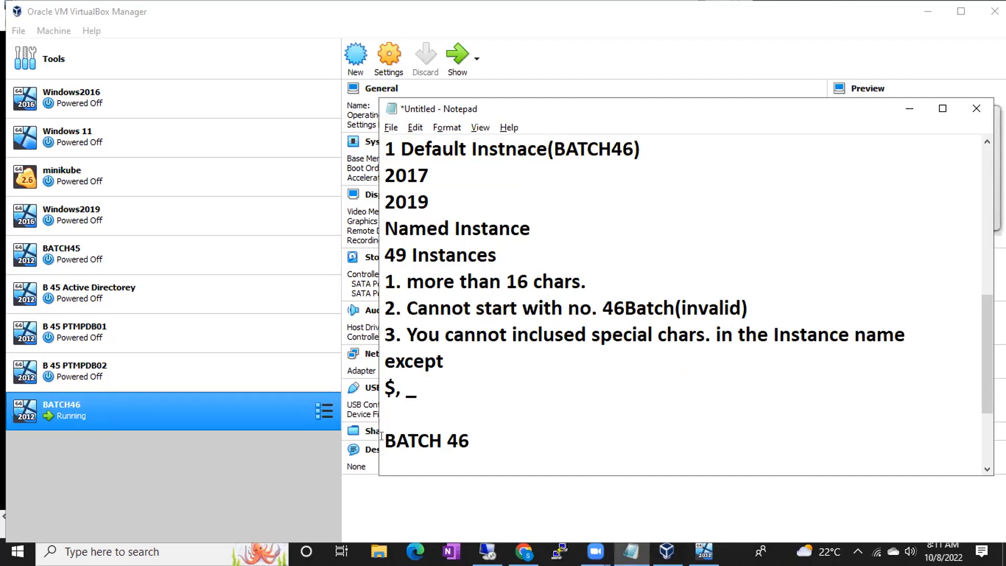
{"action": "left_click_drag", "start_coordinate": [382, 436], "coordinate": [474, 435]}
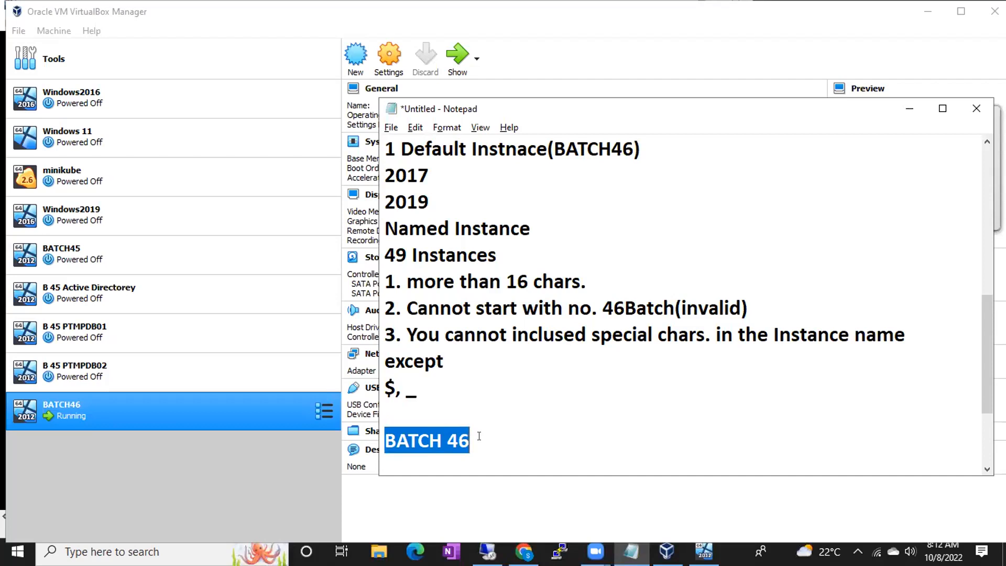
{"action": "left_click", "coordinate": [447, 440]}
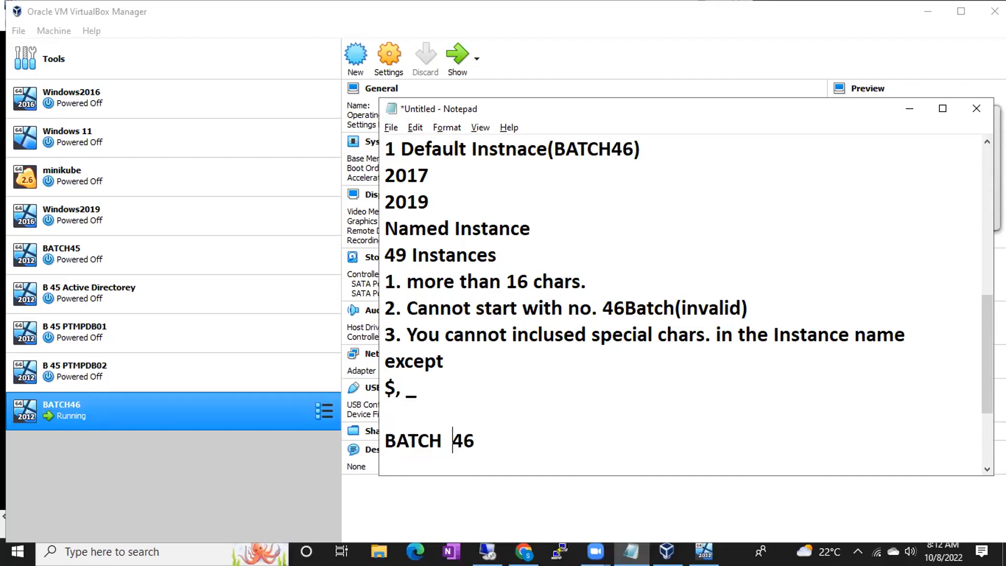
{"action": "left_click_drag", "start_coordinate": [384, 440], "coordinate": [484, 436]}
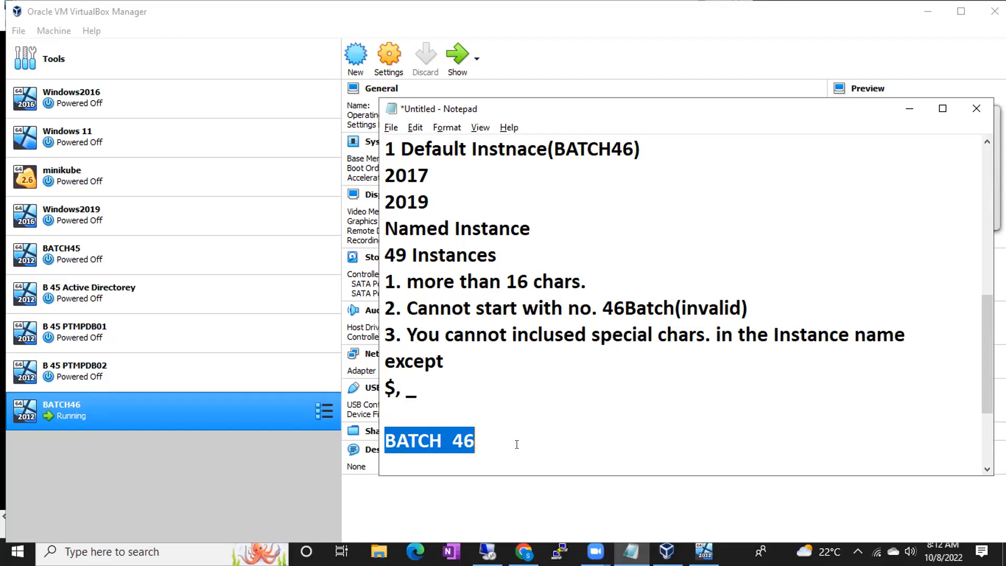
{"action": "left_click", "coordinate": [447, 435]}
{"action": "left_click_drag", "start_coordinate": [453, 436], "coordinate": [433, 437]}
{"action": "key", "text": "BackSpace"}
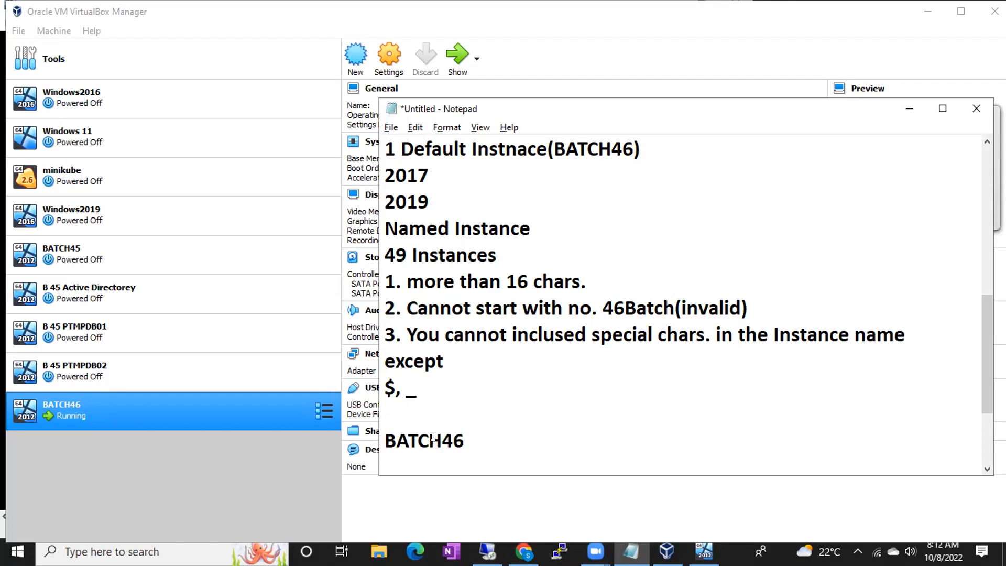
{"action": "type", "text": "_"}
{"action": "key", "text": "BackSpace"}
{"action": "type", "text": "$"}
- Remove the comma from the allowed-characters line so it reads '$ _'
{"action": "left_click_drag", "start_coordinate": [385, 388], "coordinate": [401, 387]}
{"action": "left_click", "coordinate": [395, 387]}
{"action": "key", "text": "Delete"}
{"action": "left_click", "coordinate": [482, 441]}
- Add a second example name, 'B$atch46', on the line below BATCH$46
{"action": "key", "text": "Return"}
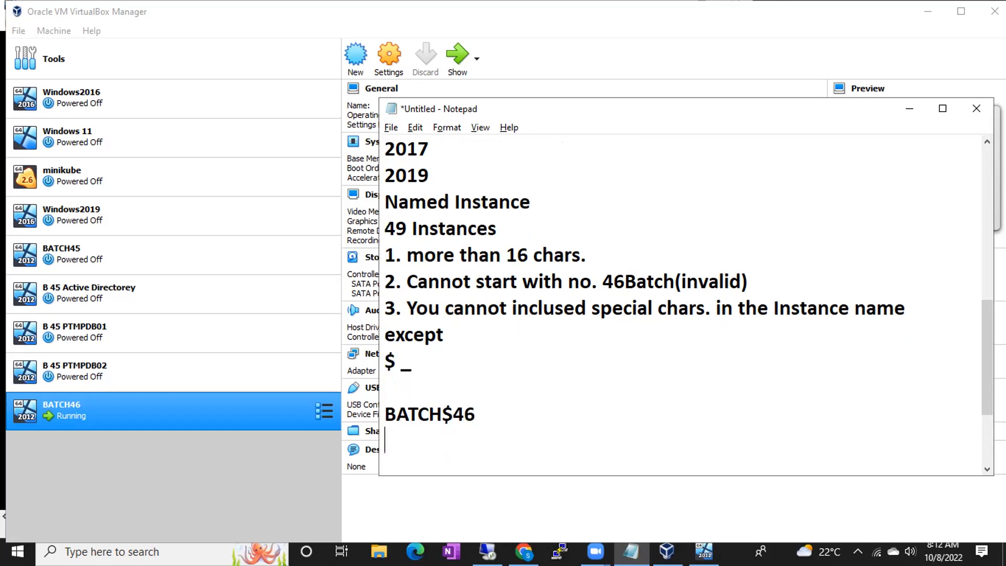
{"action": "type", "text": "$Batch46"}
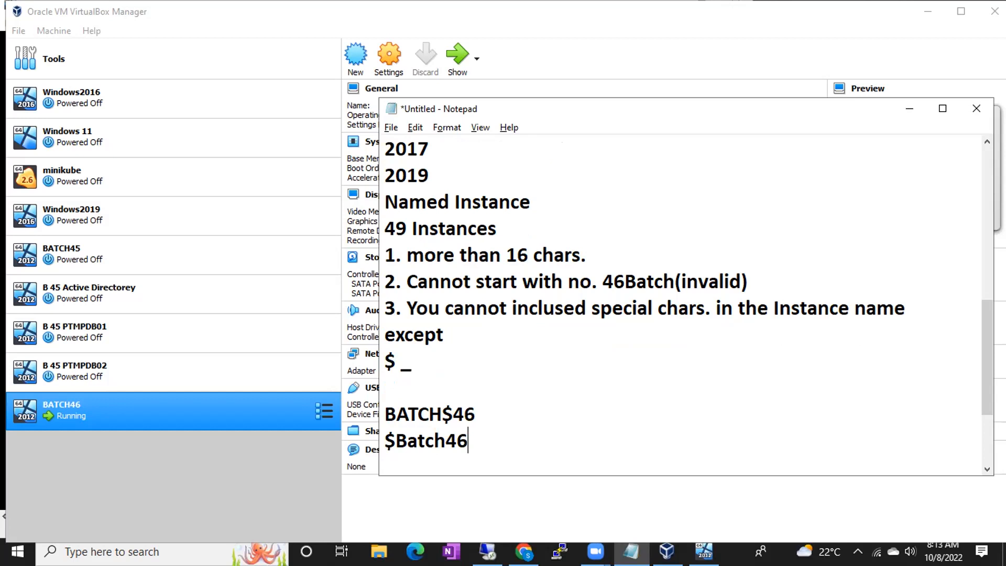
{"action": "left_click_drag", "start_coordinate": [397, 440], "coordinate": [373, 438]}
{"action": "key", "text": "Delete"}
{"action": "left_click", "coordinate": [456, 440]}
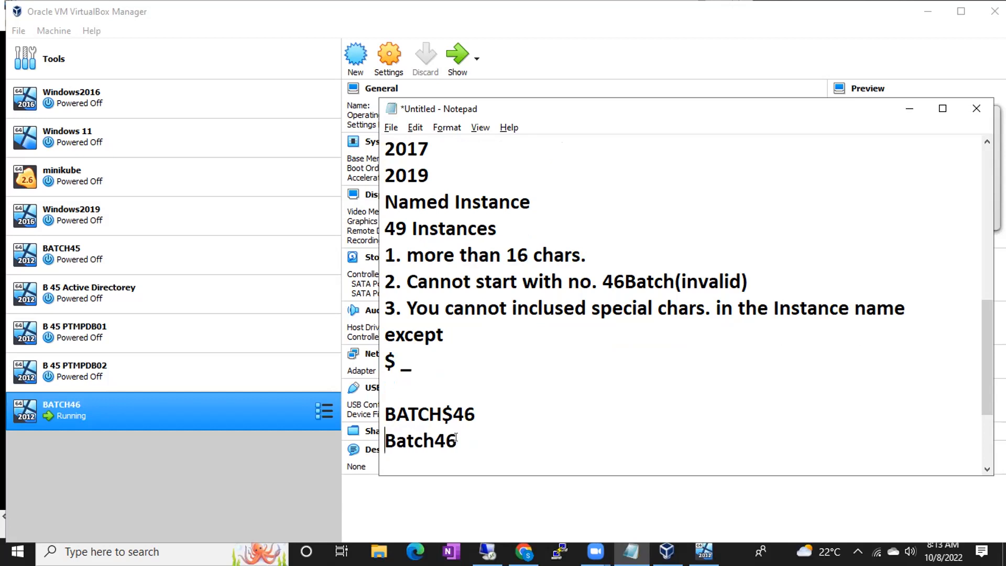
{"action": "left_click", "coordinate": [400, 436]}
{"action": "type", "text": "$"}
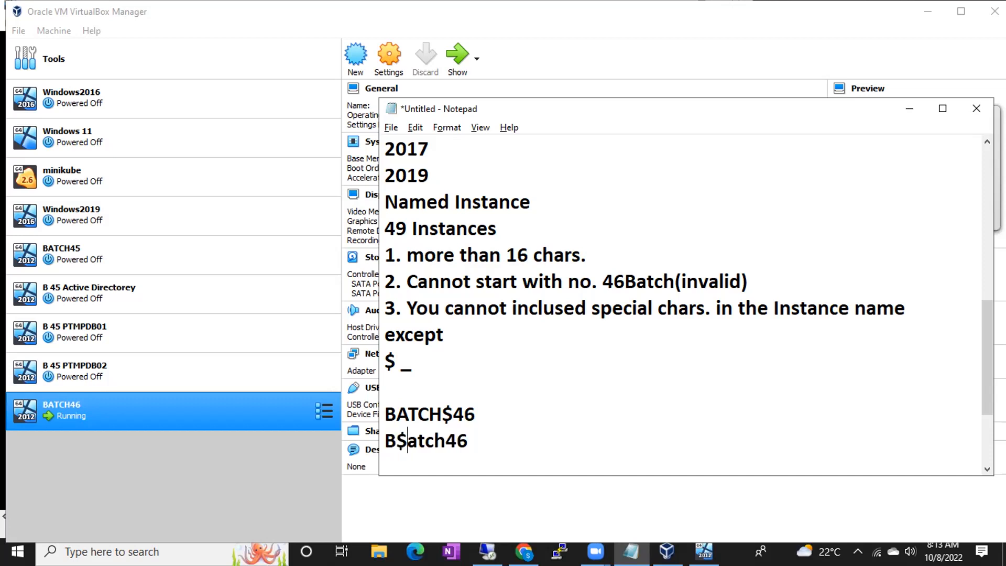
{"action": "left_click_drag", "start_coordinate": [490, 440], "coordinate": [398, 414]}
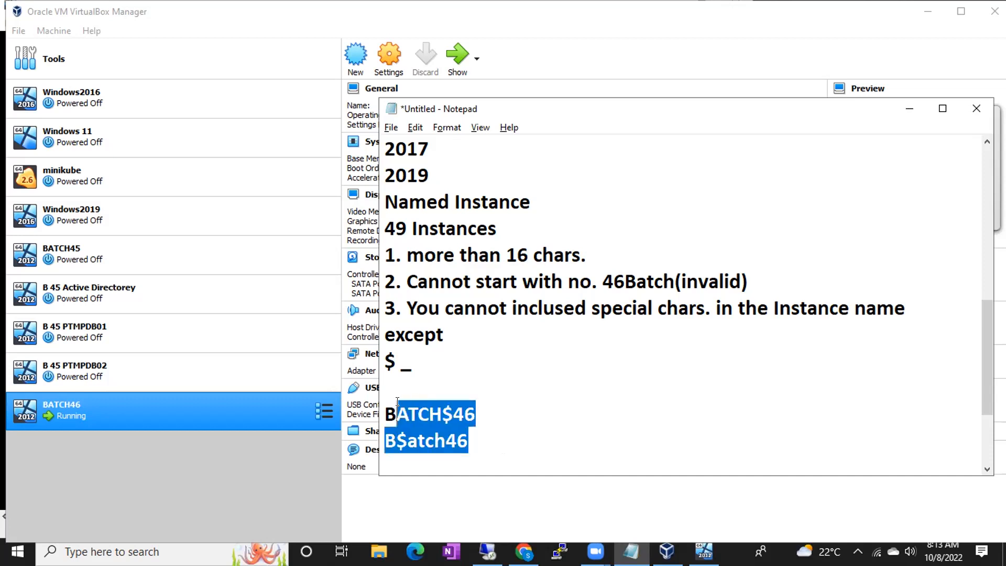
{"action": "left_click", "coordinate": [479, 436]}
- Add example lines BATCH46, Servername\InstanceName and Batch46\Batch46 to the notes
{"action": "scroll", "coordinate": [479, 436], "scroll_direction": "down", "scroll_amount": 1}
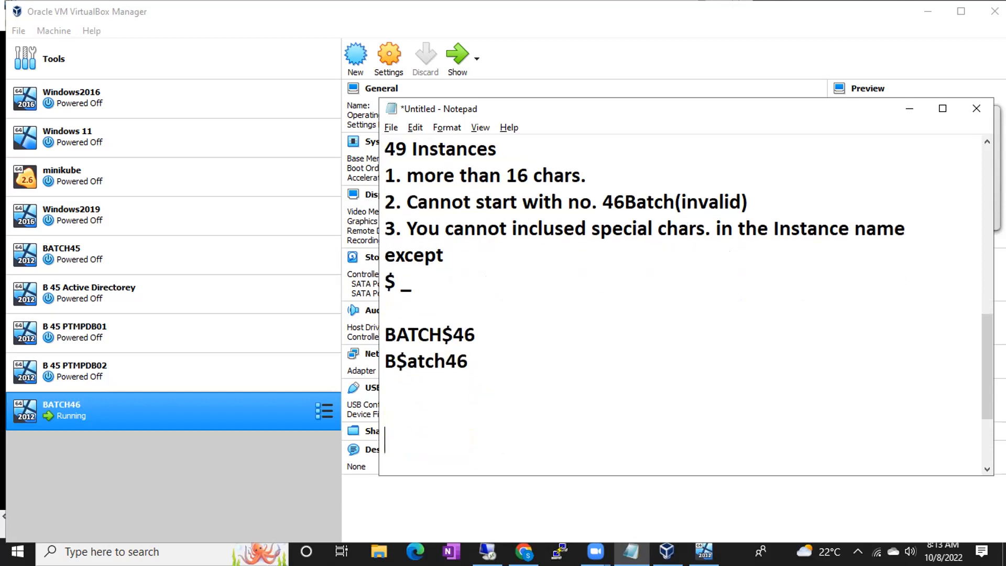
{"action": "key", "text": "Up"}
{"action": "type", "text": "BATCH"}
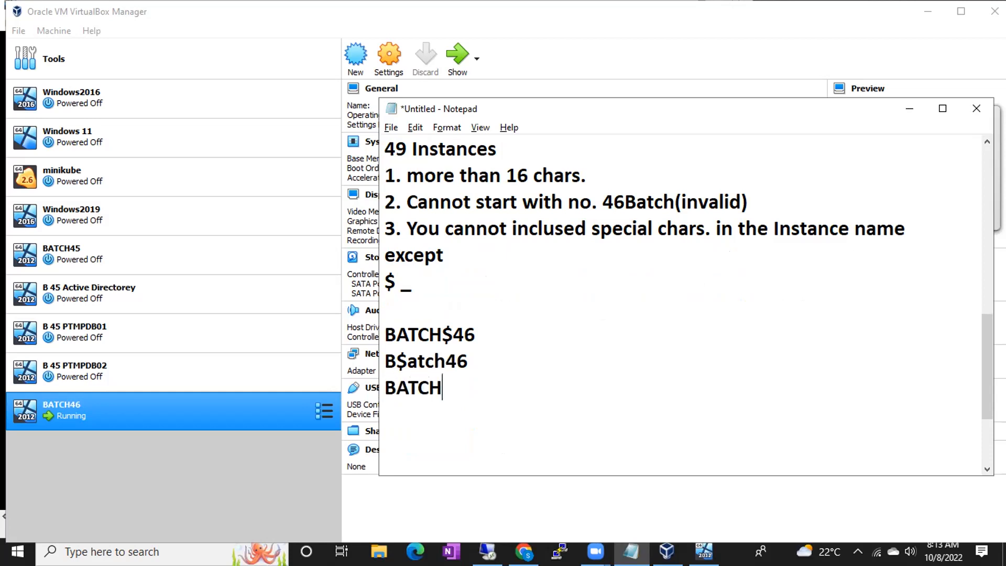
{"action": "type", "text": "46"}
{"action": "key", "text": "Return"}
{"action": "type", "text": "Serverna"}
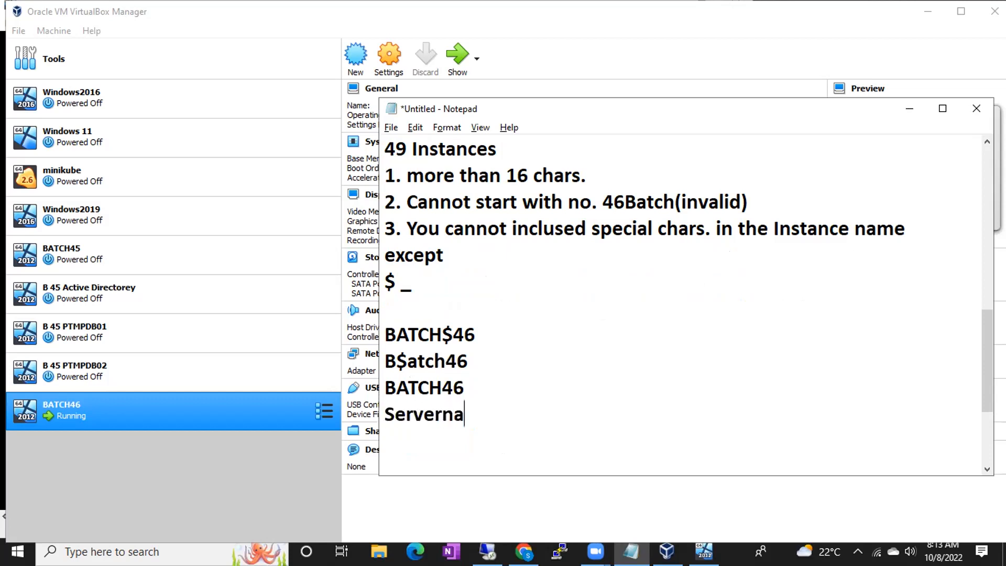
{"action": "type", "text": "me\\Insta"}
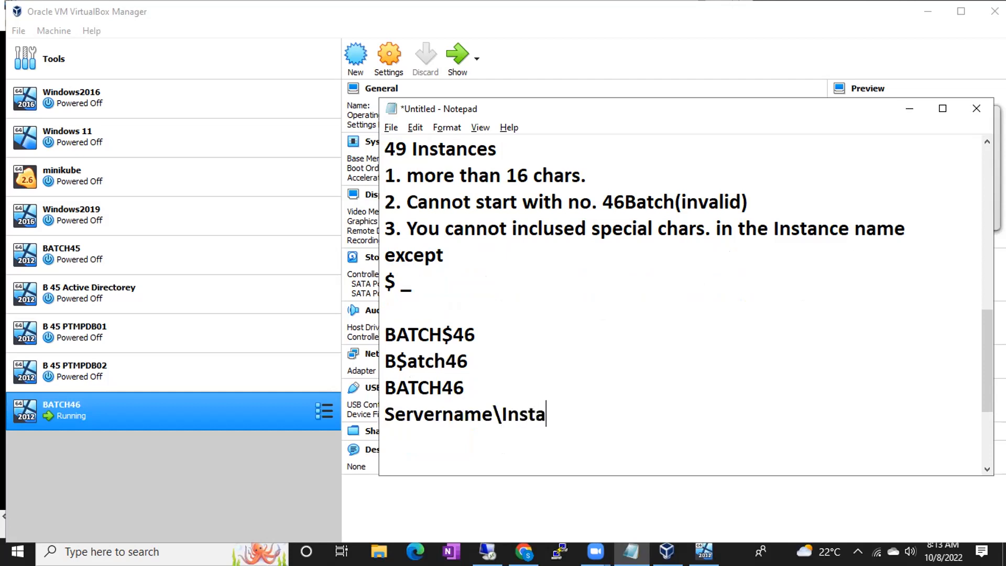
{"action": "type", "text": "nceNa"}
{"action": "key", "text": "BackSpace"}
{"action": "type", "text": "Name"}
{"action": "key", "text": "Return"}
{"action": "type", "text": "Batch"}
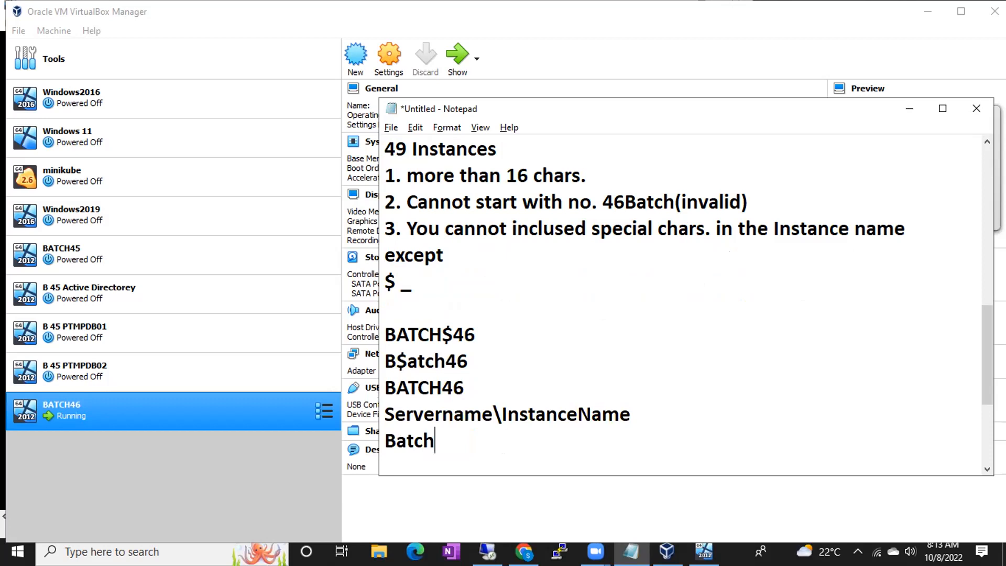
{"action": "type", "text": "46\\Bat"}
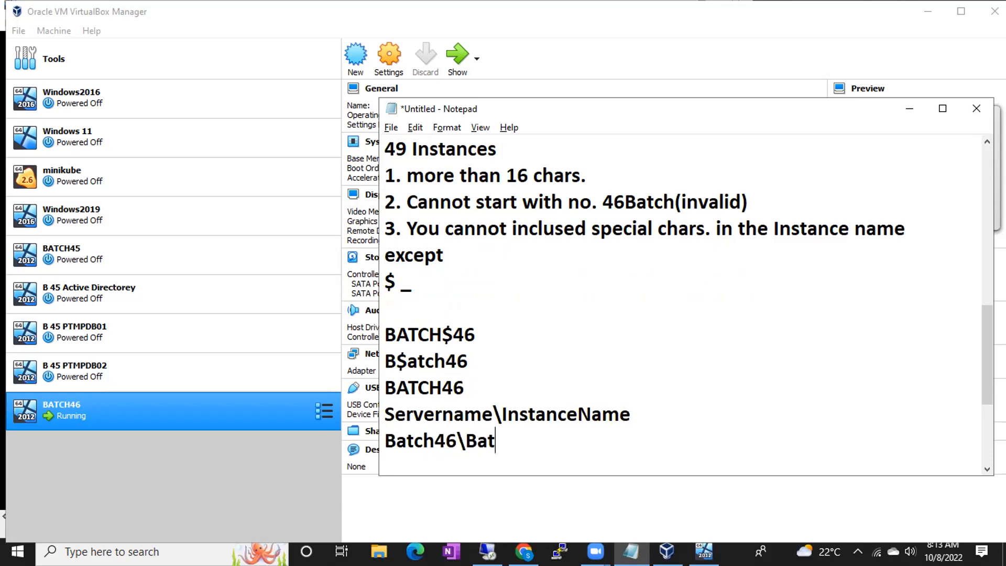
{"action": "type", "text": "ch46"}
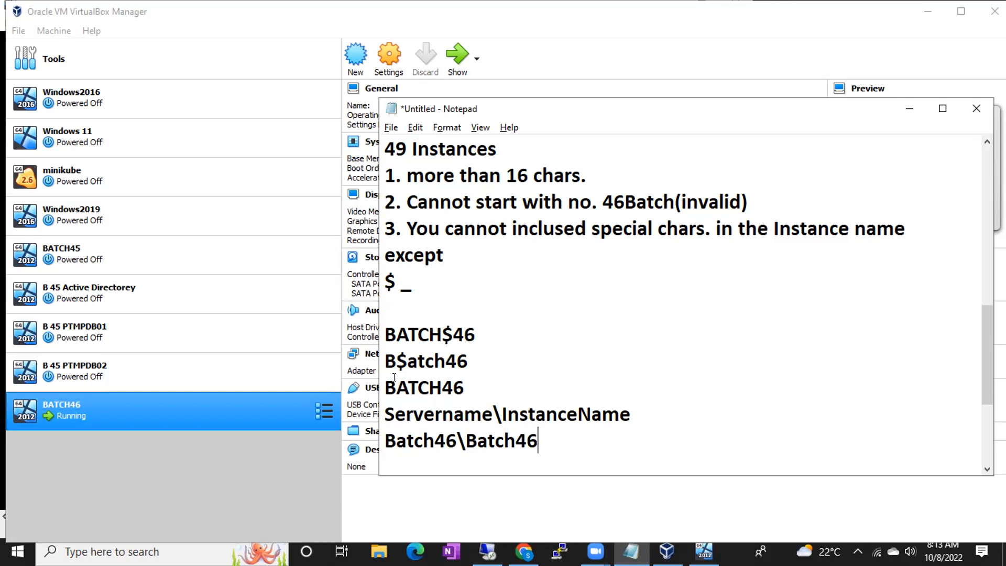
{"action": "left_click_drag", "start_coordinate": [385, 386], "coordinate": [466, 382]}
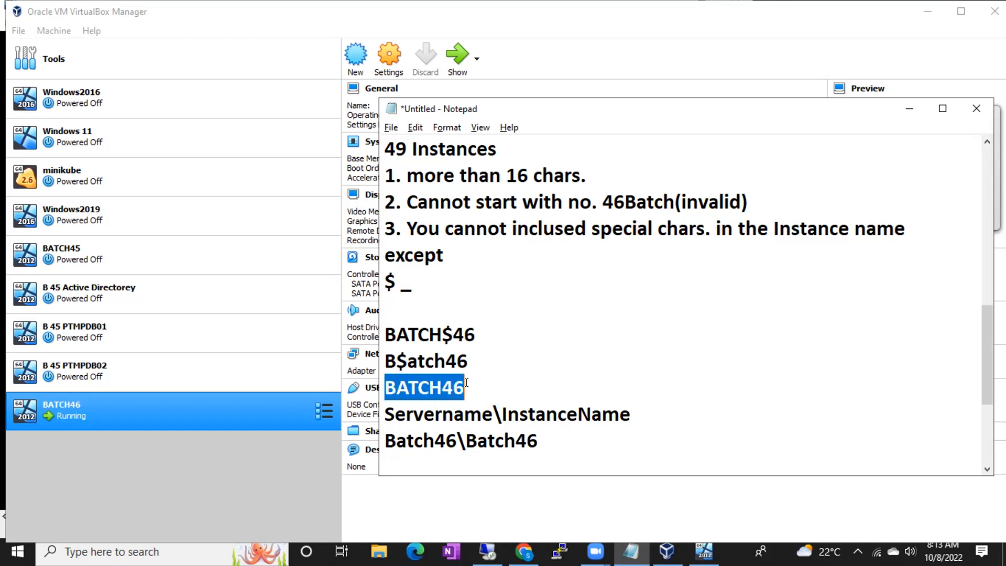
- Launch SQL Server Management Studio from a Start menu search for 'ss'
{"action": "left_click", "coordinate": [17, 551]}
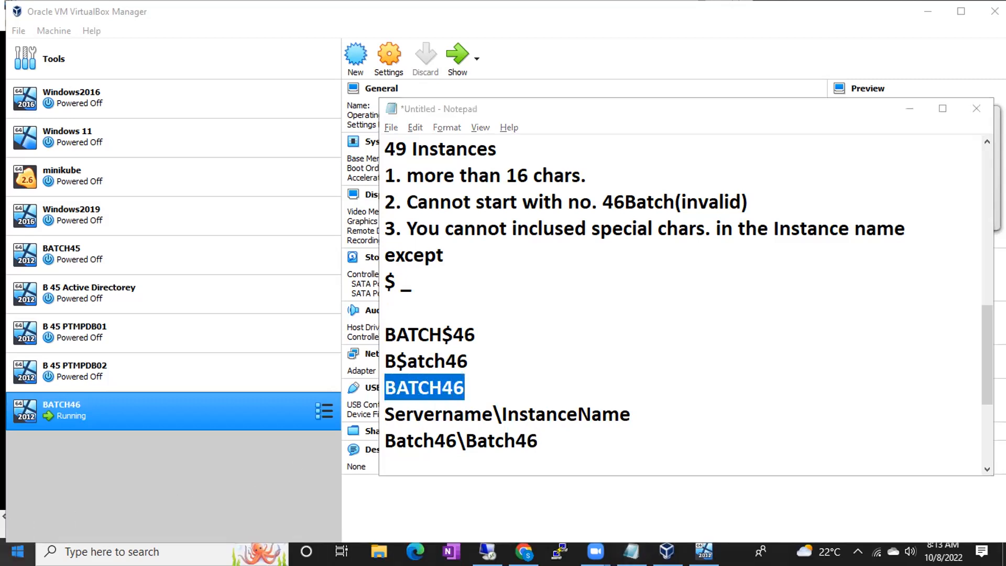
{"action": "type", "text": "ss"}
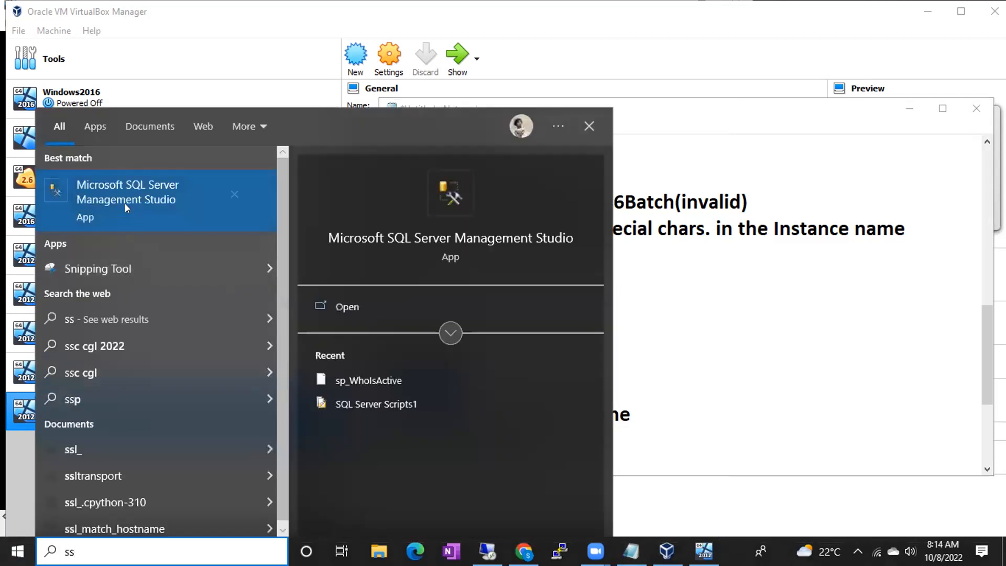
{"action": "left_click", "coordinate": [124, 203]}
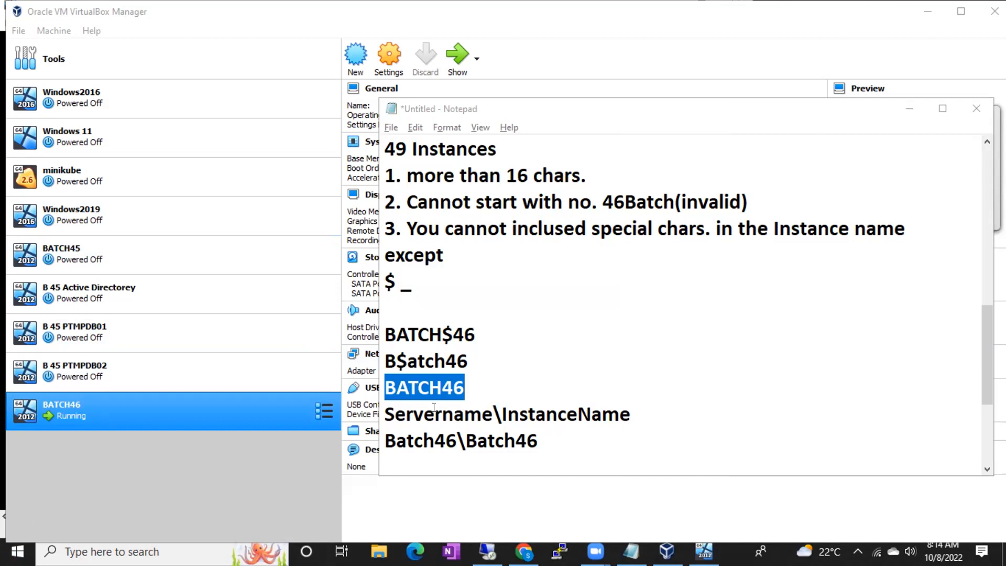
- Highlight the server, separator and instance parts of Servername\InstanceName and Batch46\Batch46
{"action": "left_click_drag", "start_coordinate": [386, 440], "coordinate": [456, 436]}
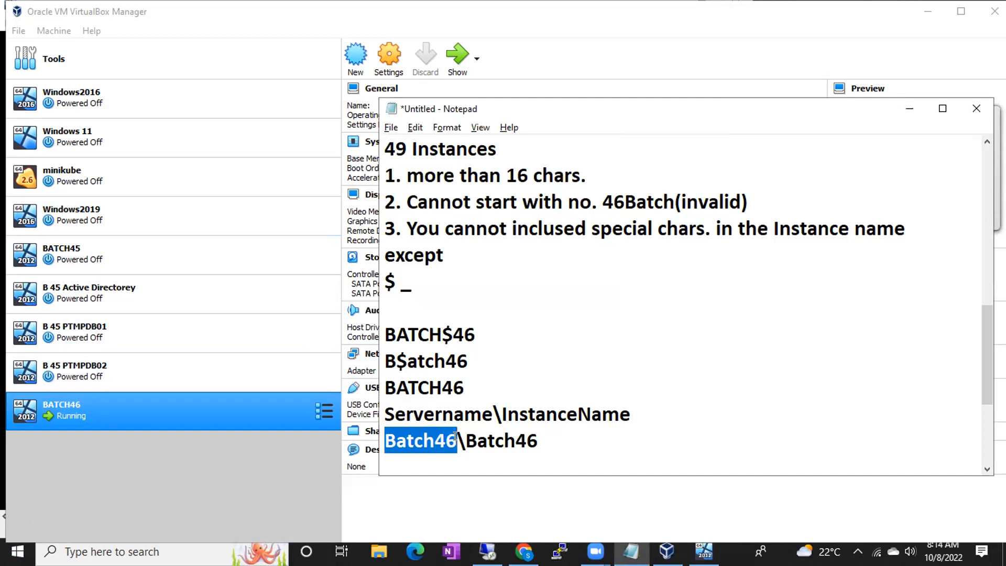
{"action": "left_click_drag", "start_coordinate": [385, 413], "coordinate": [643, 411]}
{"action": "double_click", "coordinate": [496, 412]}
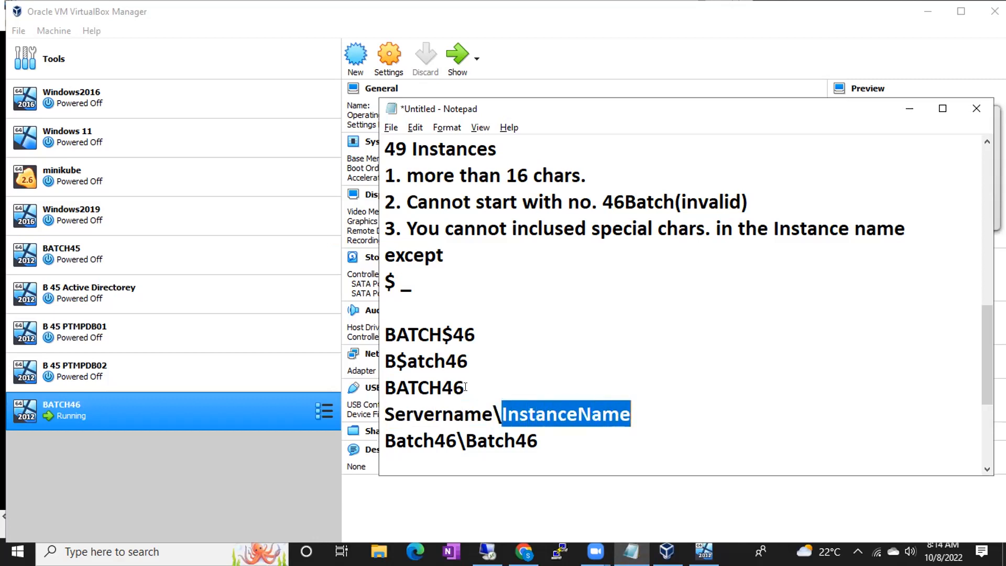
{"action": "left_click_drag", "start_coordinate": [385, 440], "coordinate": [399, 438]}
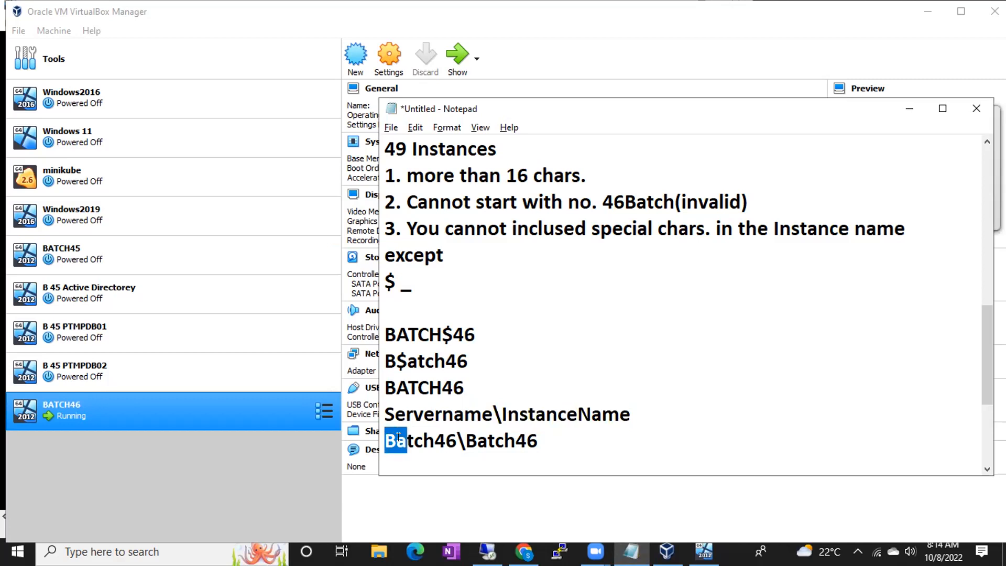
{"action": "left_click", "coordinate": [399, 437]}
{"action": "left_click_drag", "start_coordinate": [383, 439], "coordinate": [542, 441]}
{"action": "left_click", "coordinate": [469, 438]}
{"action": "left_click", "coordinate": [541, 441]}
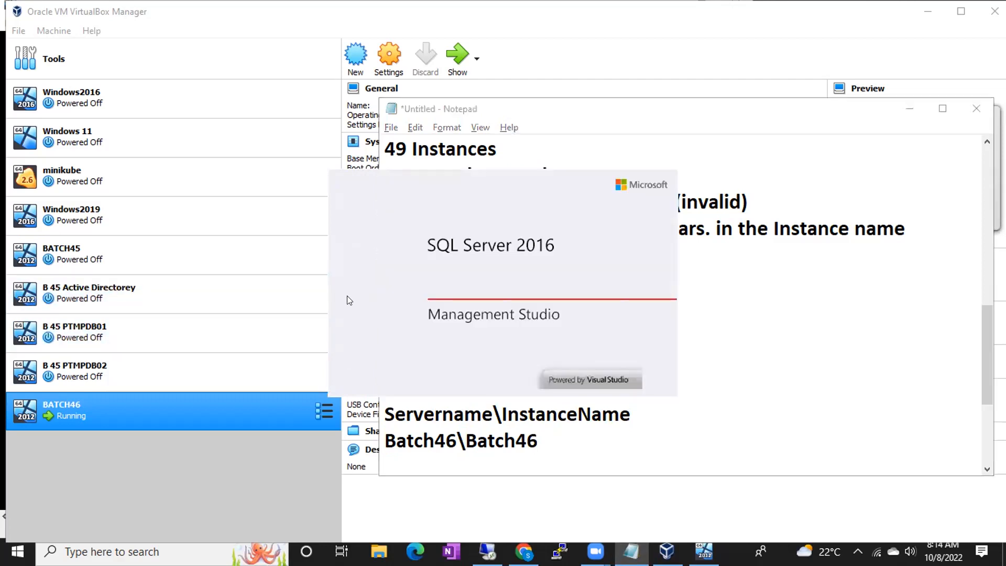
- Run services.msc and select SQL Server (MSSQLSERVER) to confirm it is Running
{"action": "key", "text": "super+r"}
{"action": "type", "text": "ser"}
{"action": "left_click", "coordinate": [89, 474]}
{"action": "left_click", "coordinate": [98, 500]}
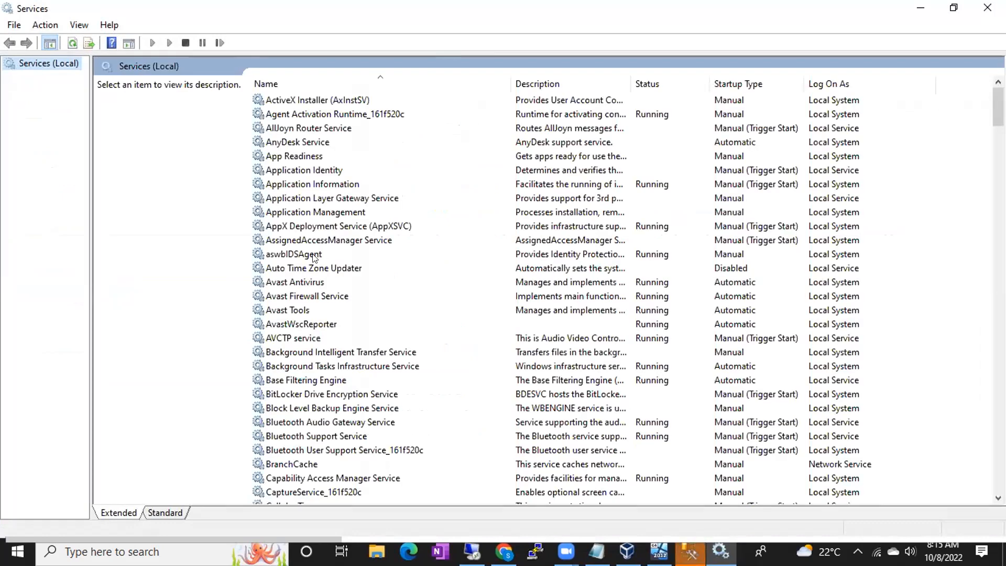
{"action": "left_click", "coordinate": [313, 255]}
{"action": "key", "text": "s"}
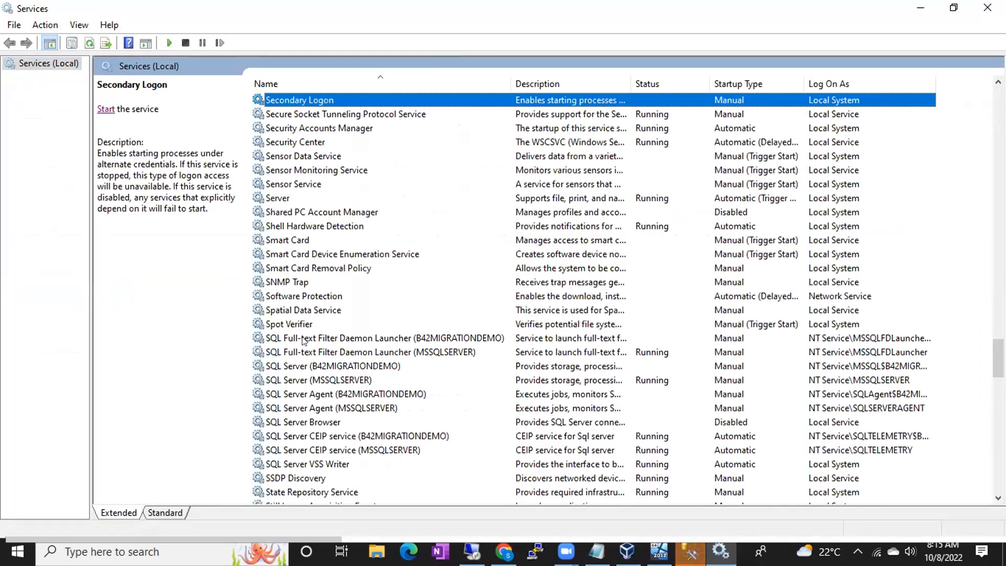
{"action": "left_click", "coordinate": [301, 380]}
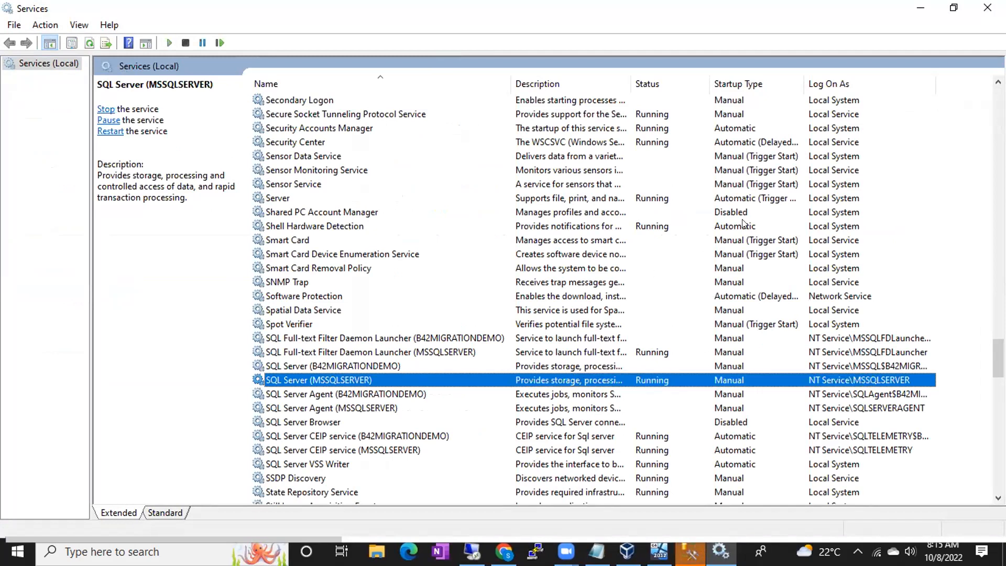
- Try connecting to server BATCH46\BATCH46 in Management Studio and dismiss the connection error
{"action": "left_click", "coordinate": [921, 7]}
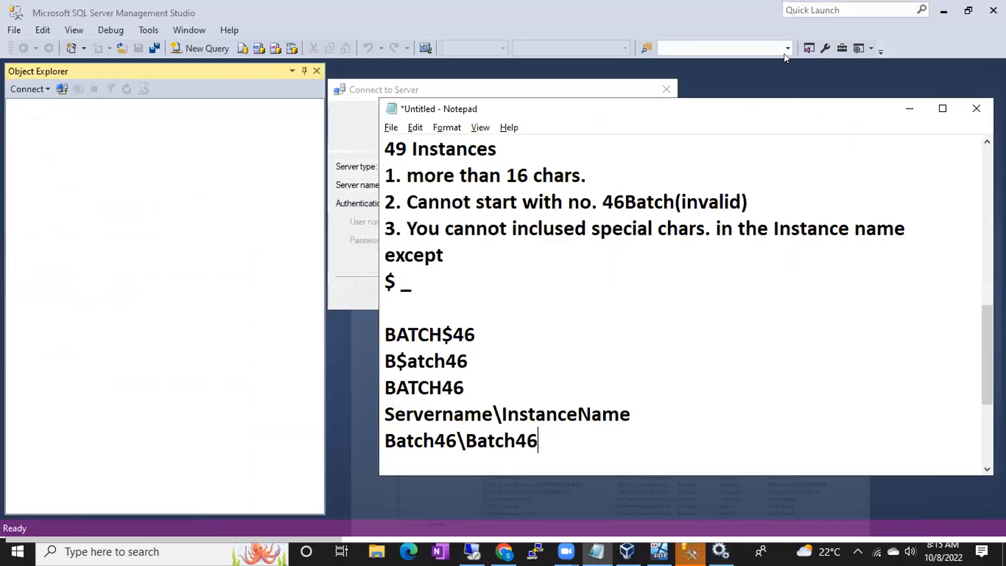
{"action": "left_click", "coordinate": [354, 124]}
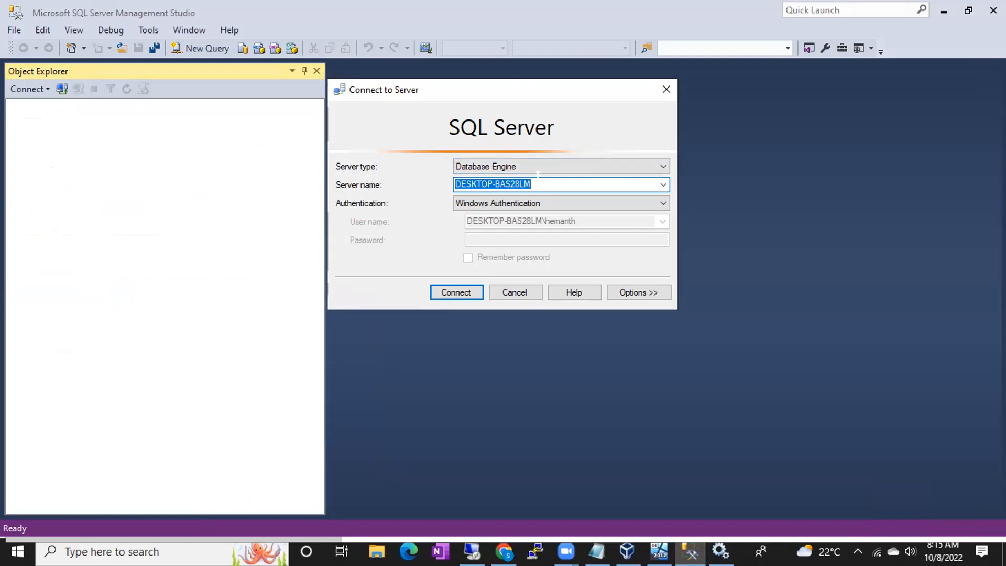
{"action": "type", "text": "BATCH"}
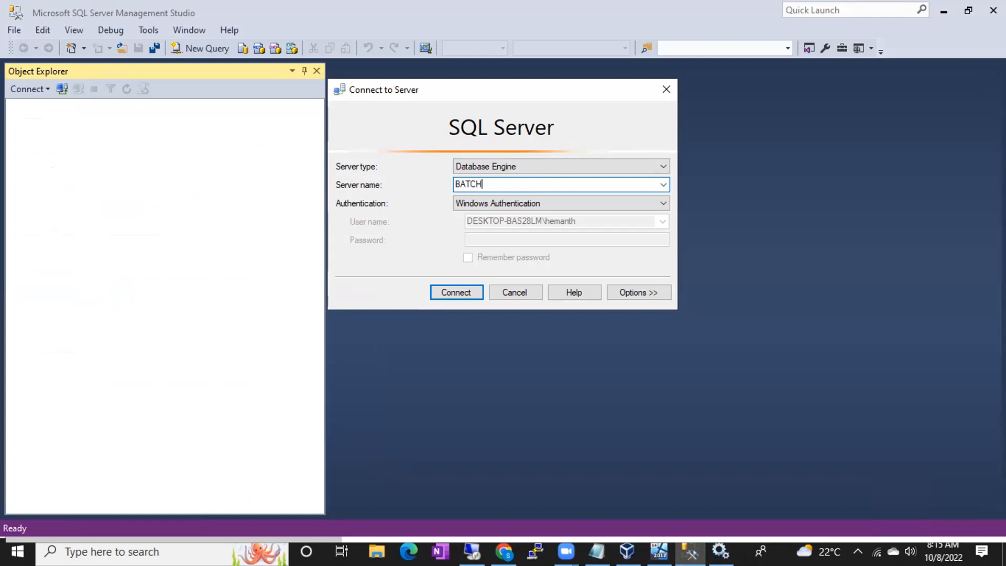
{"action": "type", "text": "46\\BATCH46"}
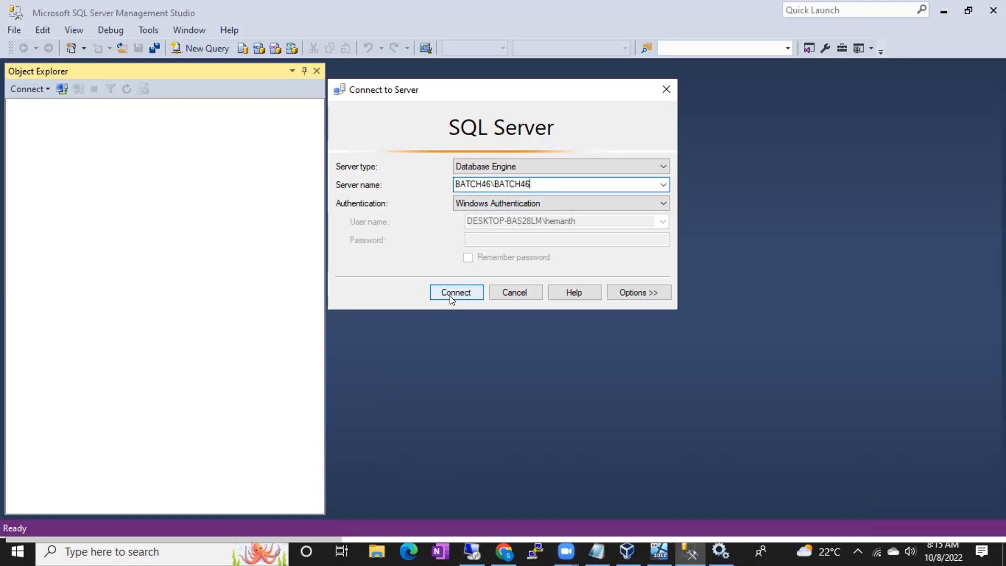
{"action": "left_click", "coordinate": [449, 296]}
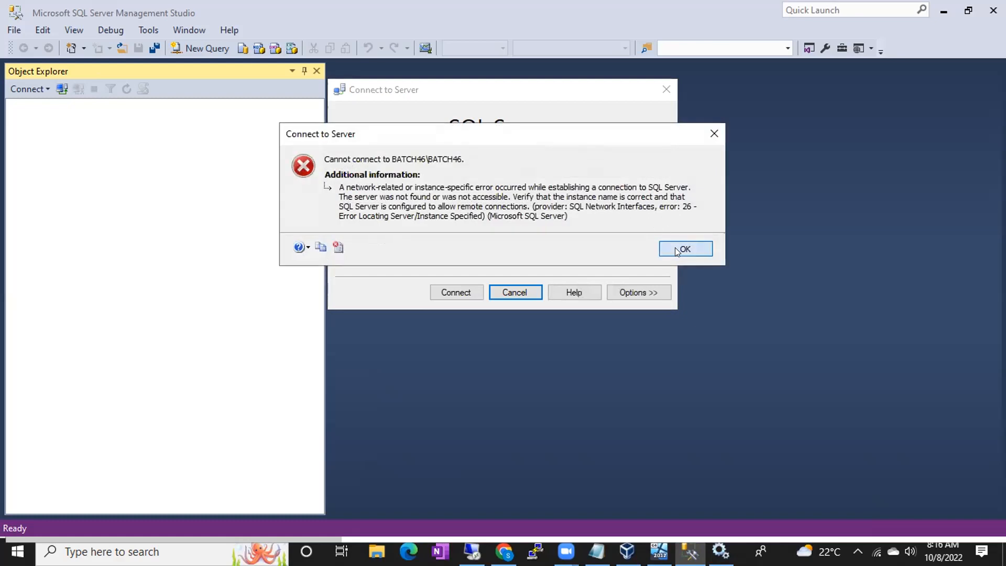
{"action": "left_click", "coordinate": [675, 248]}
- Replace the instance part of the server name with SQL2017, then cancel and minimize Management Studio
{"action": "double_click", "coordinate": [531, 183]}
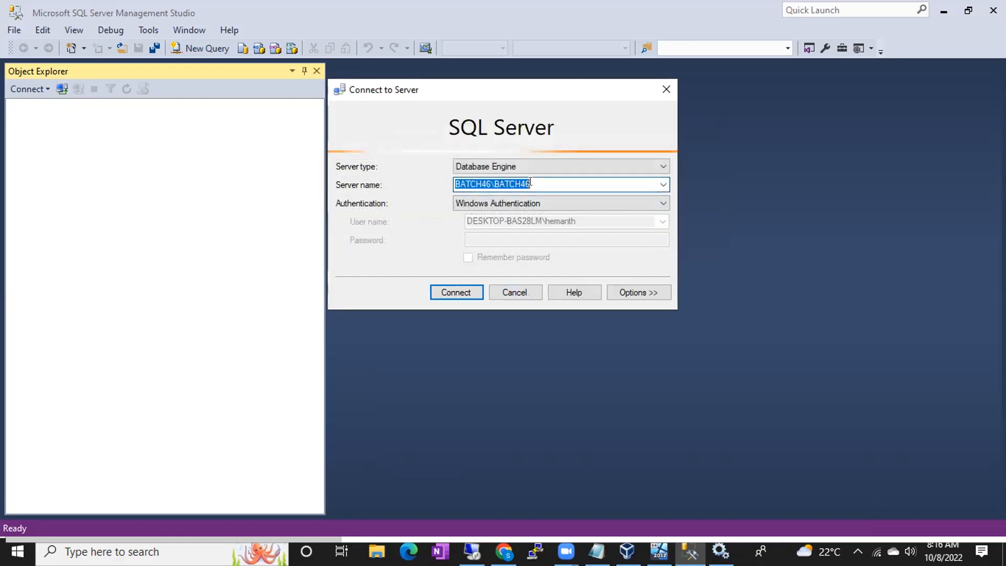
{"action": "left_click", "coordinate": [531, 183]}
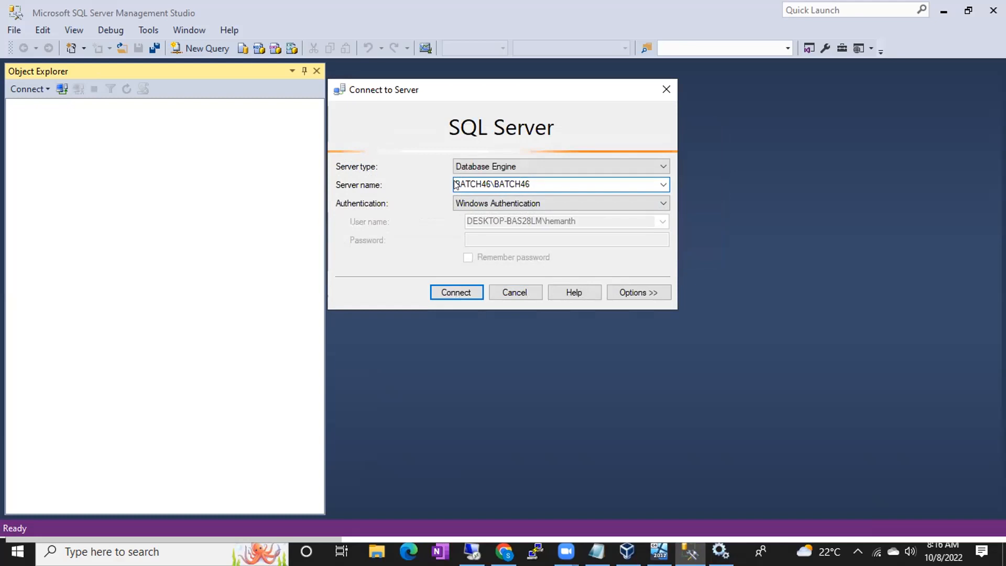
{"action": "left_click_drag", "start_coordinate": [460, 184], "coordinate": [492, 176]}
{"action": "left_click", "coordinate": [459, 184]}
{"action": "type", "text": "SQL2017"}
{"action": "left_click_drag", "start_coordinate": [461, 177], "coordinate": [535, 174]}
{"action": "left_click", "coordinate": [490, 286]}
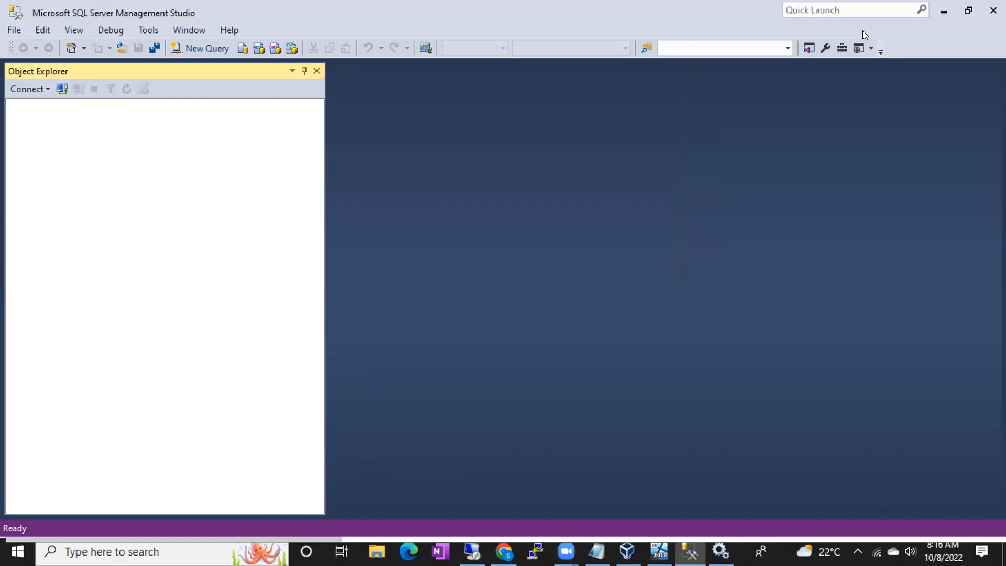
{"action": "left_click", "coordinate": [942, 10]}
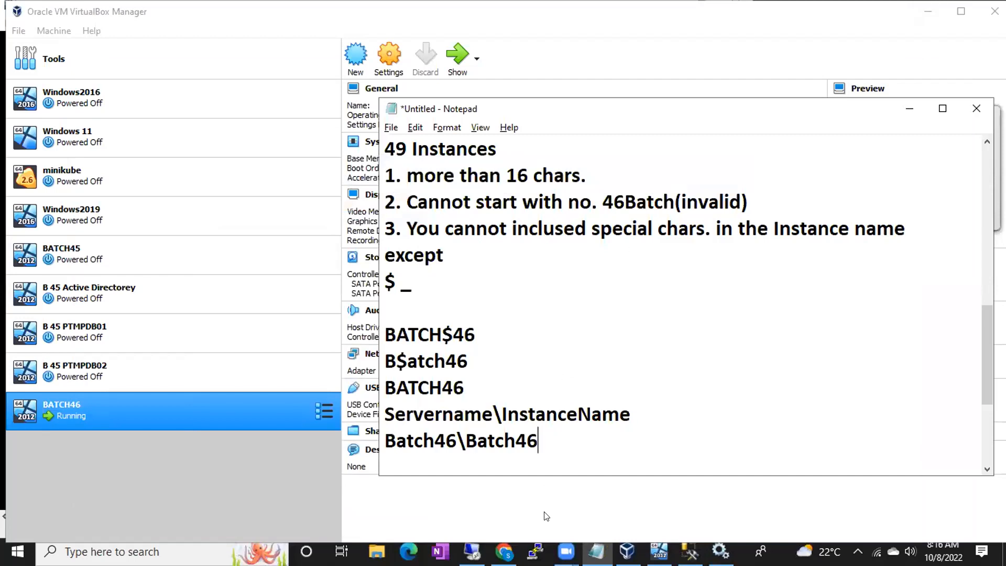
- In the VM's SQL Server setup, clear the named instance text and choose Default instance
{"action": "left_click", "coordinate": [466, 531]}
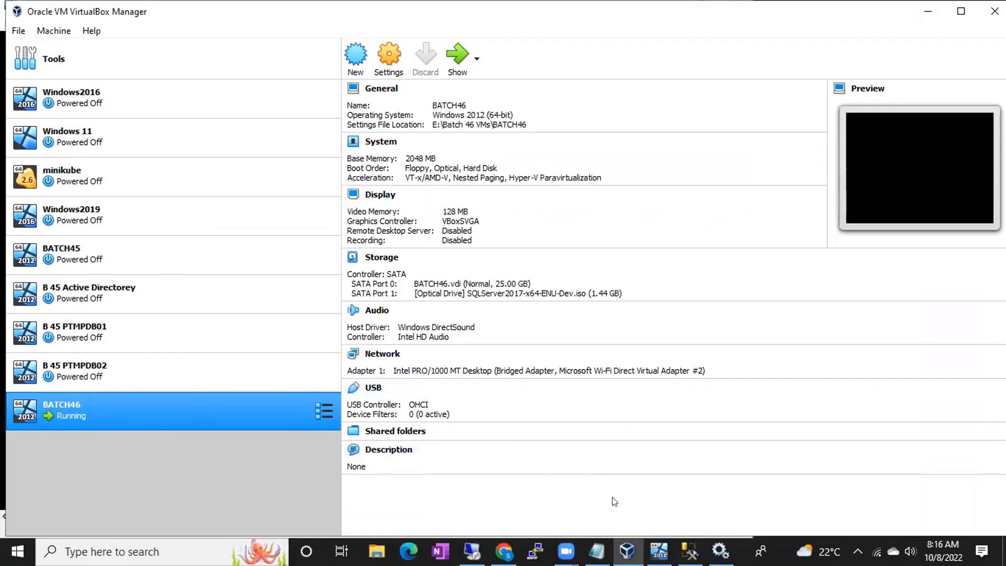
{"action": "left_click", "coordinate": [472, 552]}
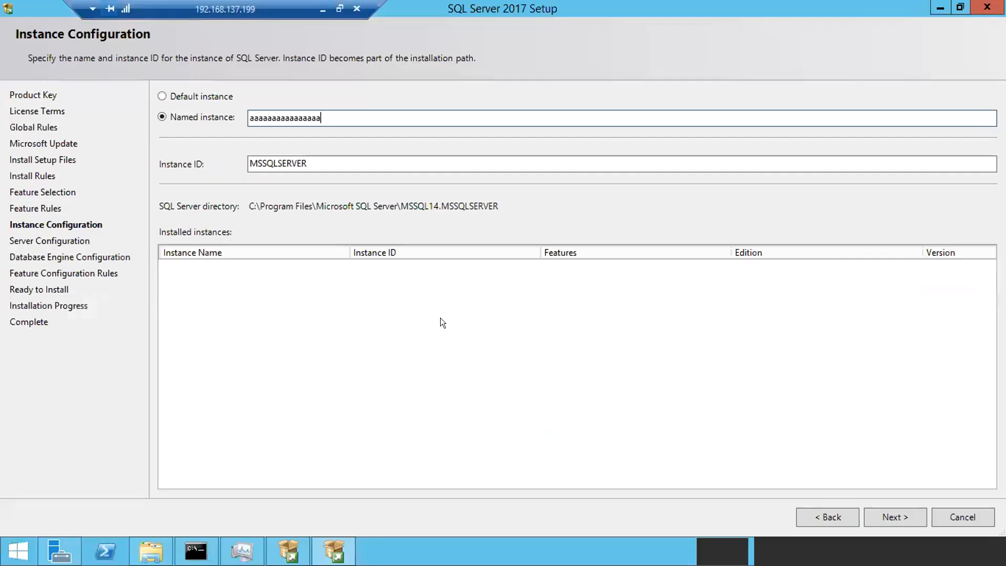
{"action": "left_click_drag", "start_coordinate": [323, 113], "coordinate": [197, 113]}
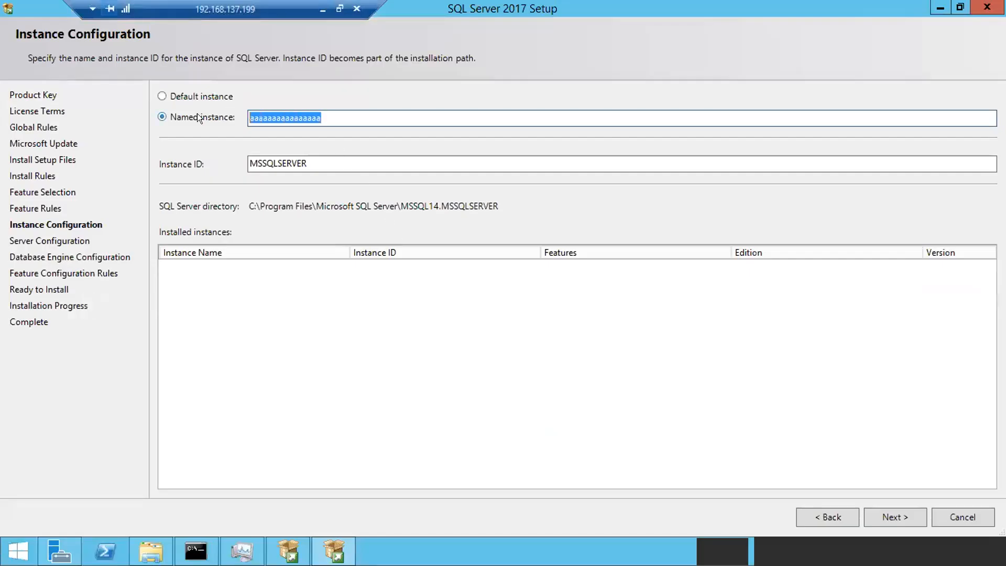
{"action": "key", "text": "BackSpace"}
{"action": "left_click", "coordinate": [164, 96]}
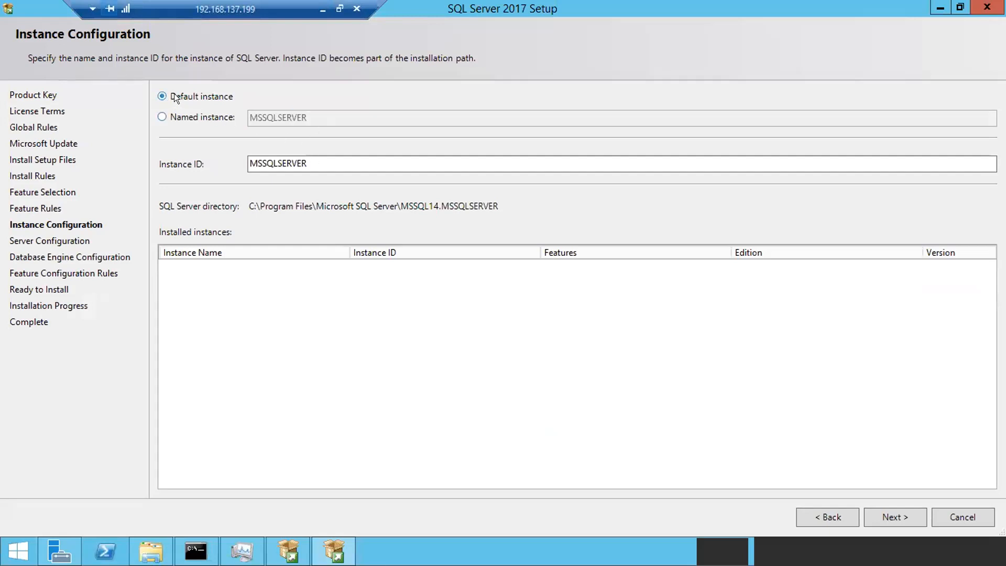
- Confirm the Instance ID reads MSSQLSERVER, then minimize the remote session to the host
{"action": "left_click_drag", "start_coordinate": [315, 162], "coordinate": [232, 159]}
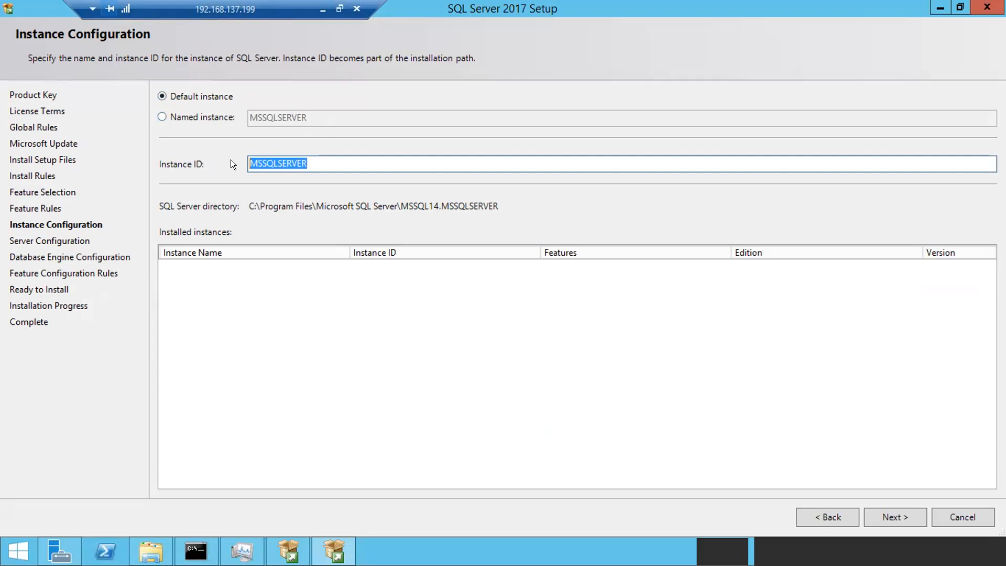
{"action": "left_click", "coordinate": [318, 162]}
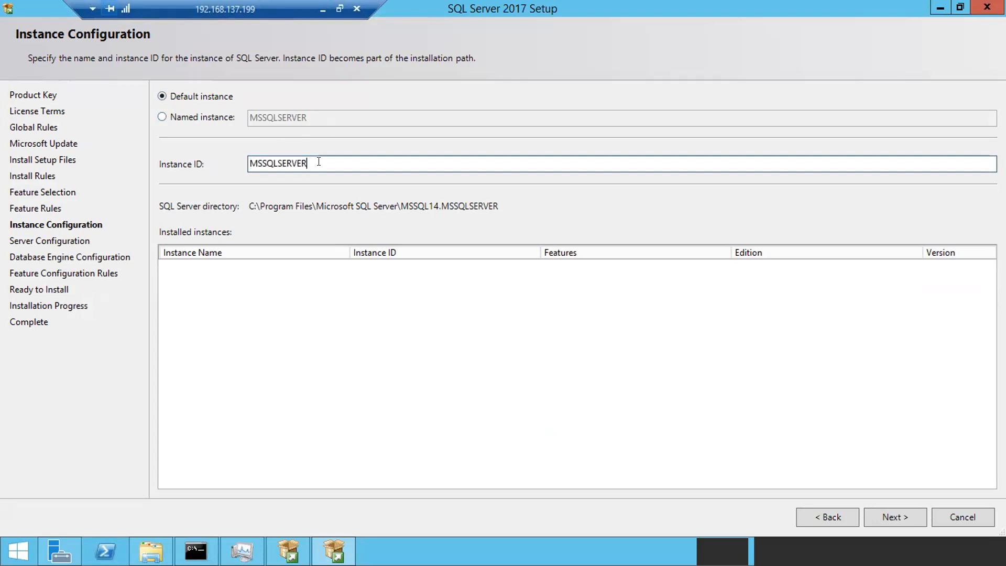
{"action": "left_click_drag", "start_coordinate": [314, 160], "coordinate": [243, 158]}
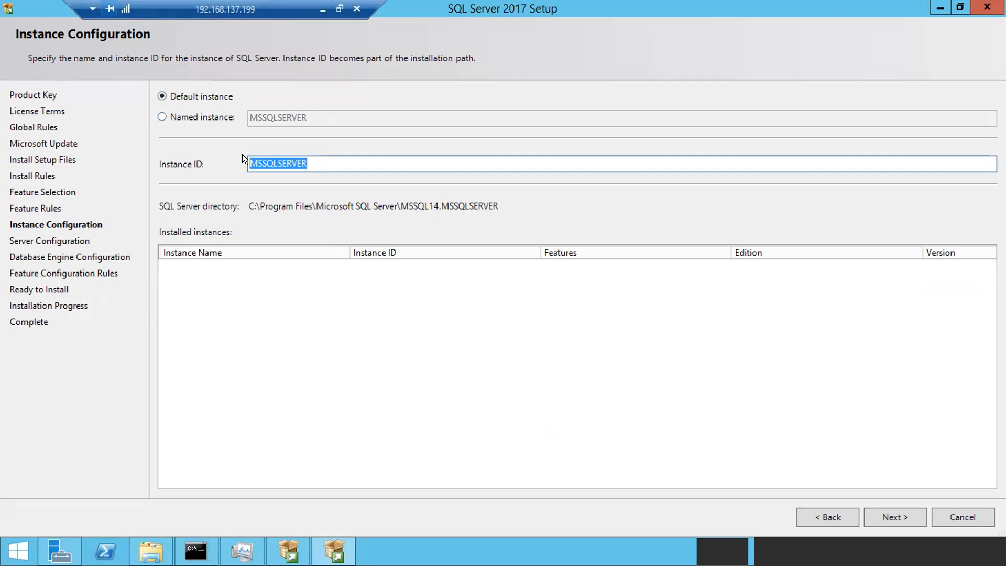
{"action": "left_click", "coordinate": [318, 159]}
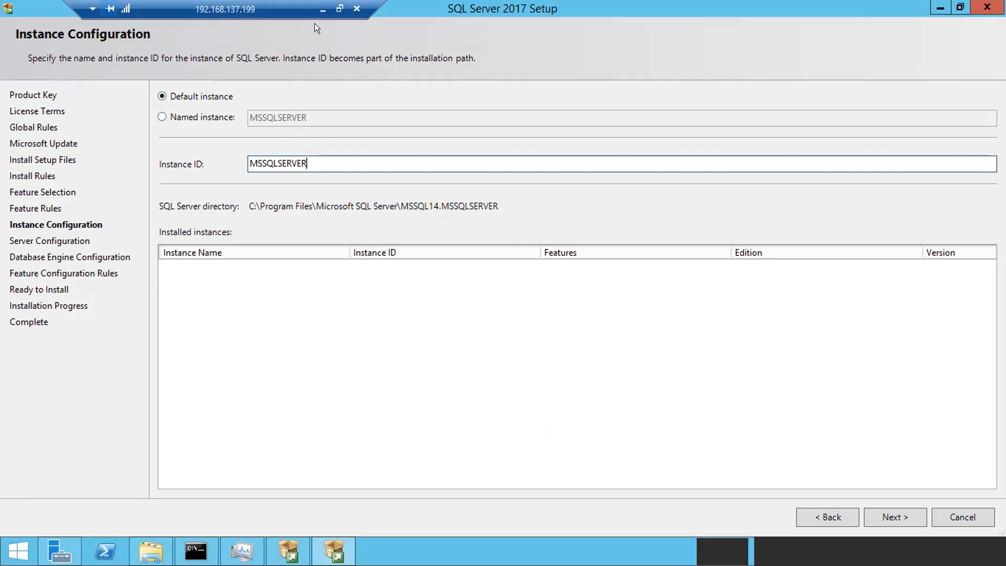
{"action": "left_click", "coordinate": [322, 10]}
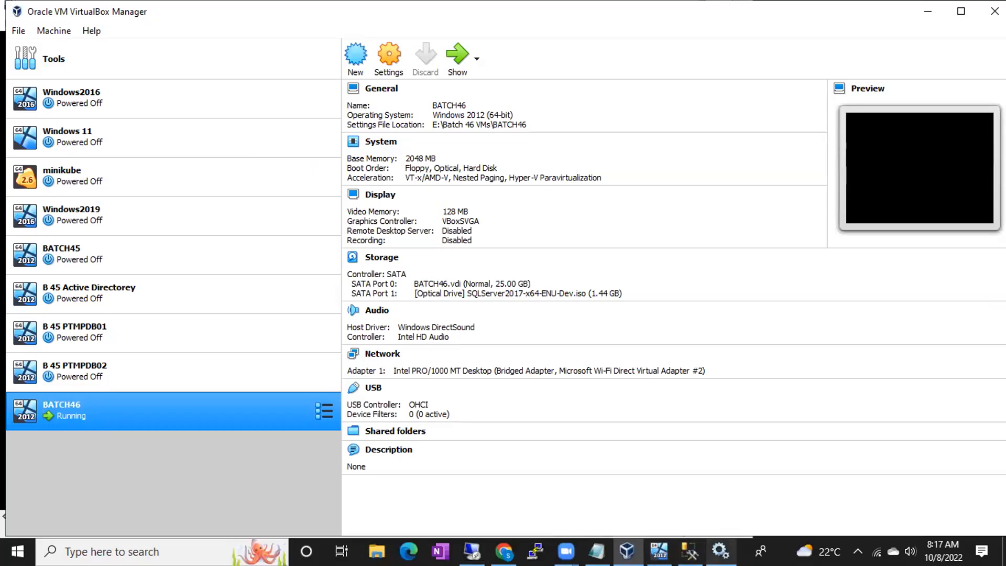
- Open C:\Program Files\Microsoft SQL Server and compare the MSSQL14.MSSQLSERVER and MSSQL15.MSSQLSERVER folders
{"action": "left_click", "coordinate": [721, 551]}
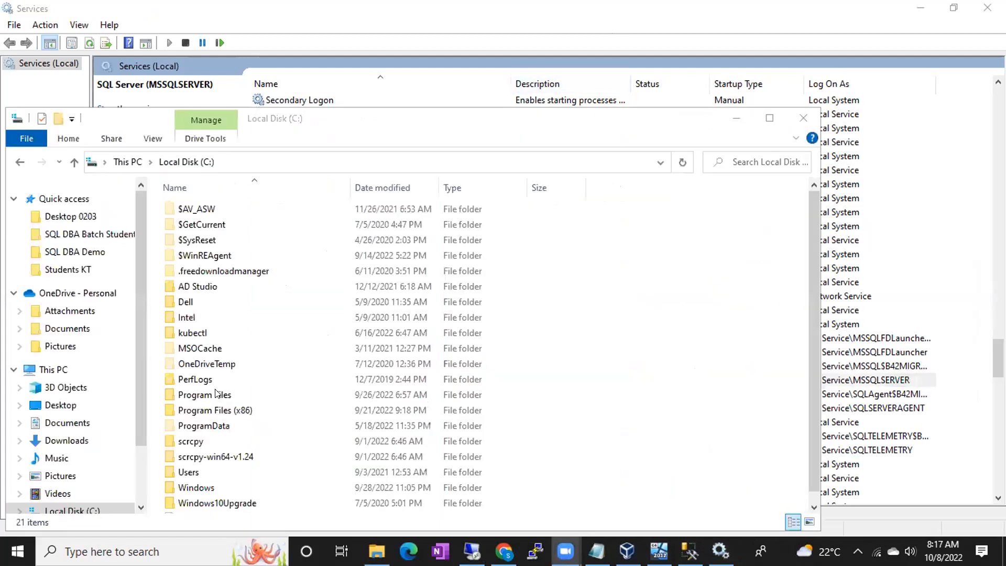
{"action": "double_click", "coordinate": [216, 394]}
{"action": "double_click", "coordinate": [209, 457]}
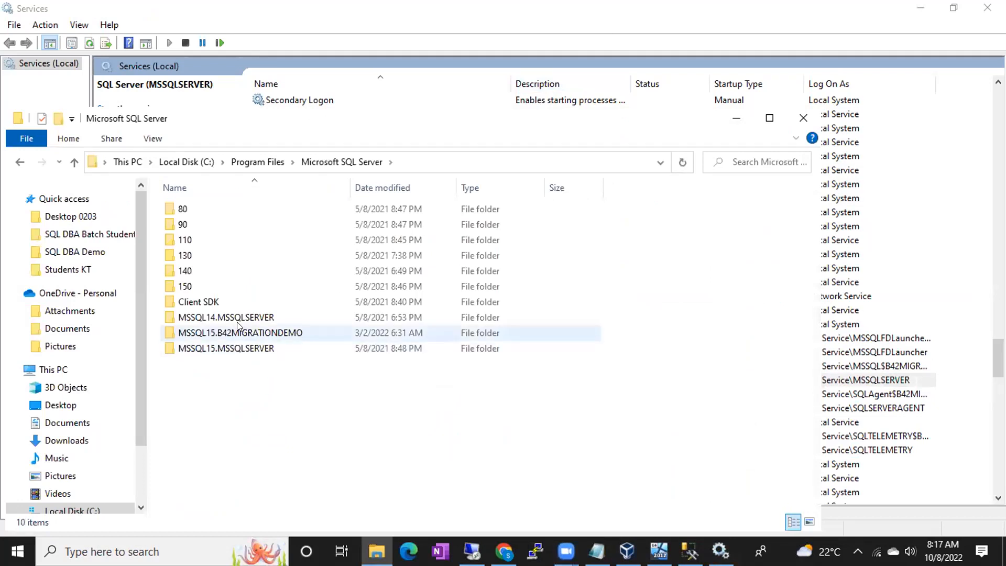
{"action": "left_click", "coordinate": [231, 321]}
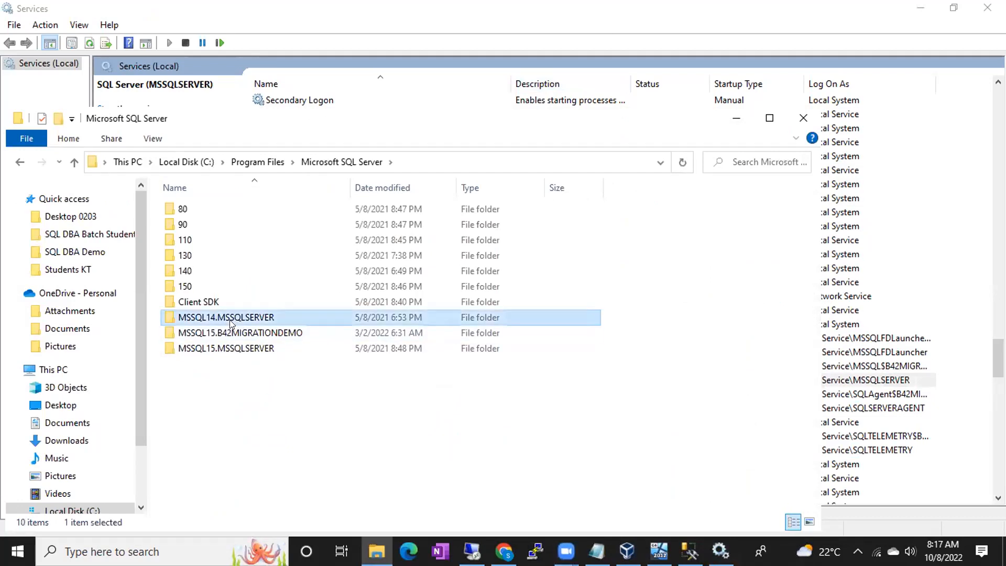
{"action": "left_click", "coordinate": [237, 350]}
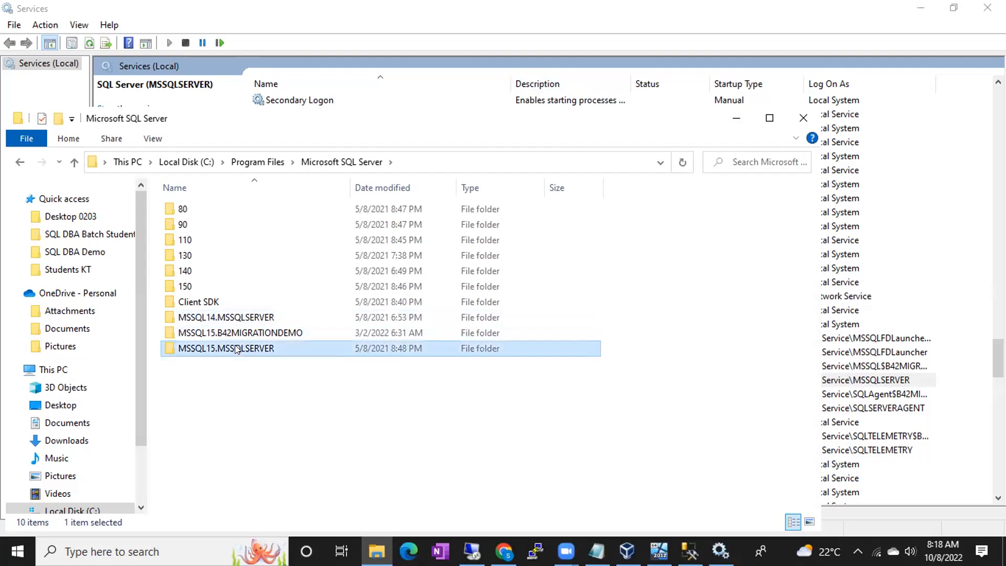
{"action": "left_click", "coordinate": [240, 316]}
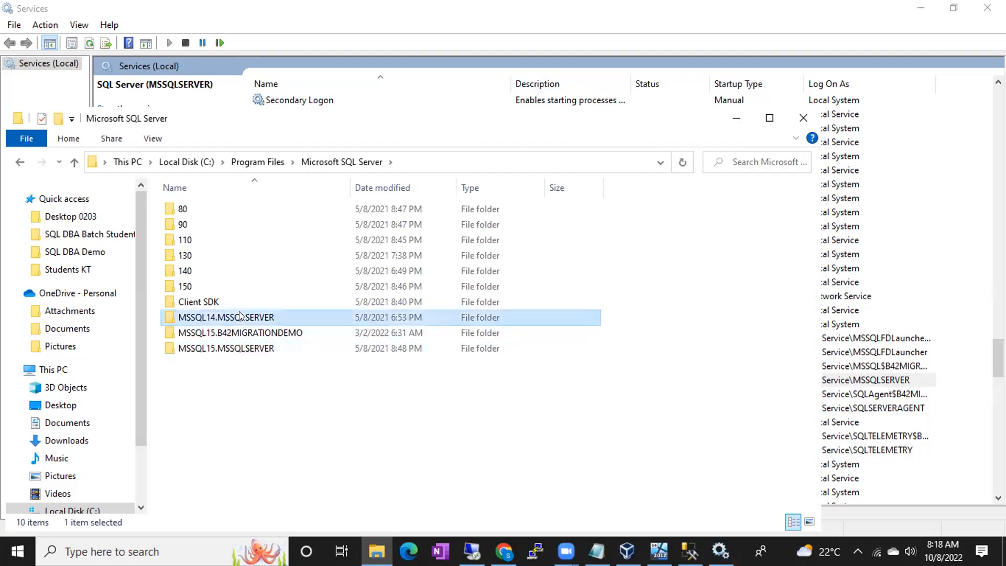
{"action": "left_click", "coordinate": [243, 349]}
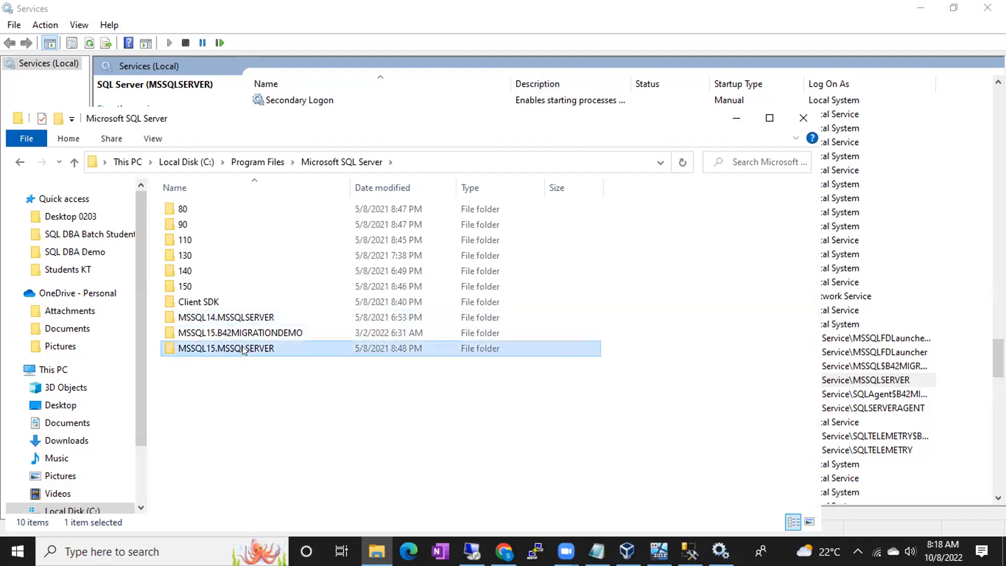
{"action": "left_click", "coordinate": [237, 317]}
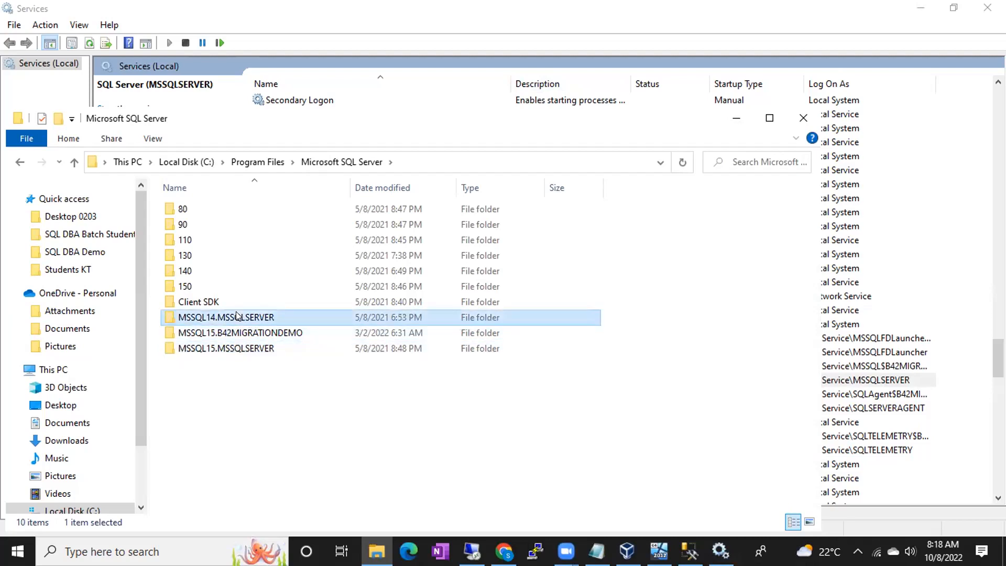
{"action": "left_click", "coordinate": [264, 348]}
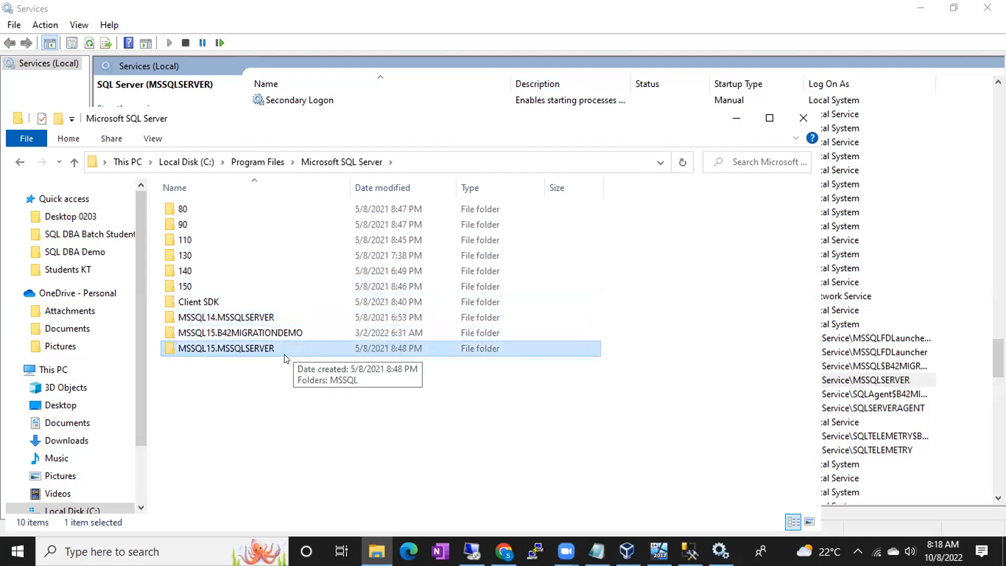
{"action": "left_click", "coordinate": [253, 322]}
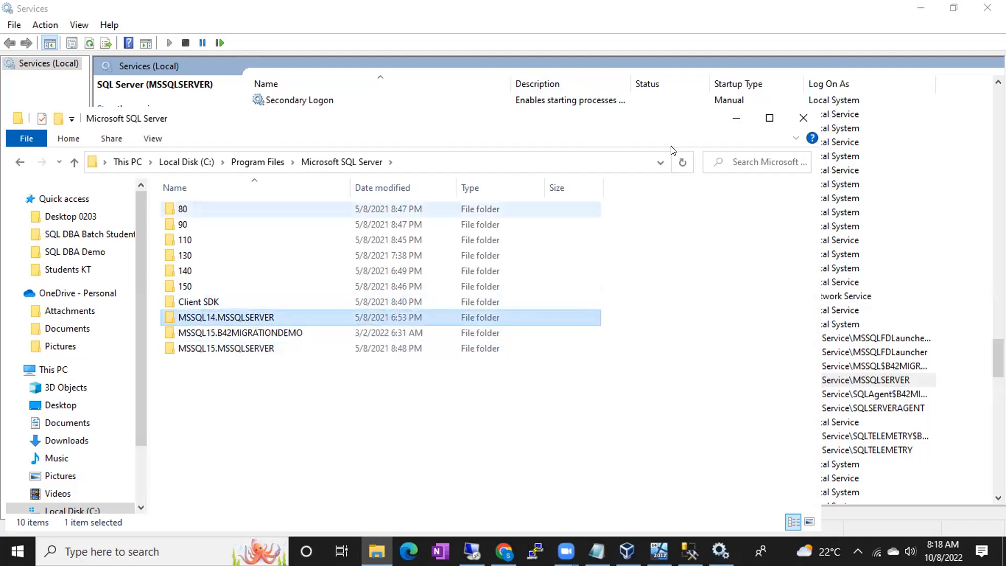
- Match the B42MIGRATIONDEMO services against the MSSQL15.B42MIGRATIONDEMO folder, then return to the VM setup
{"action": "left_click", "coordinate": [736, 118]}
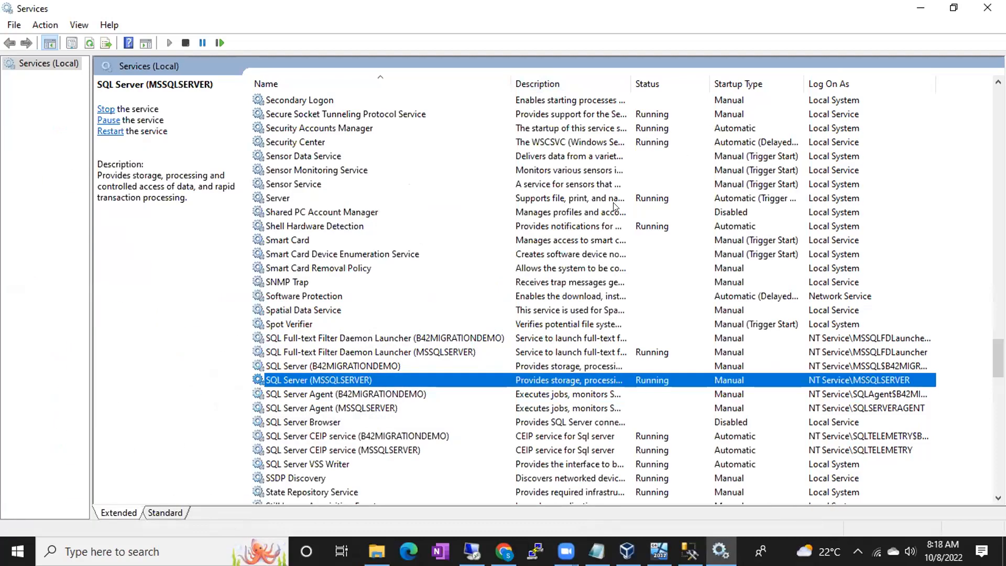
{"action": "left_click", "coordinate": [354, 395]}
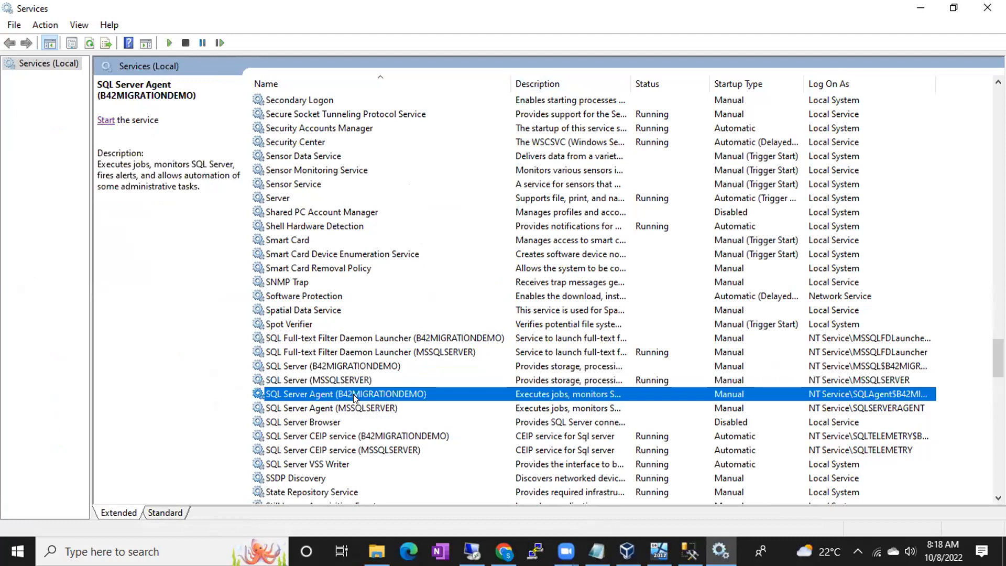
{"action": "left_click", "coordinate": [325, 367]}
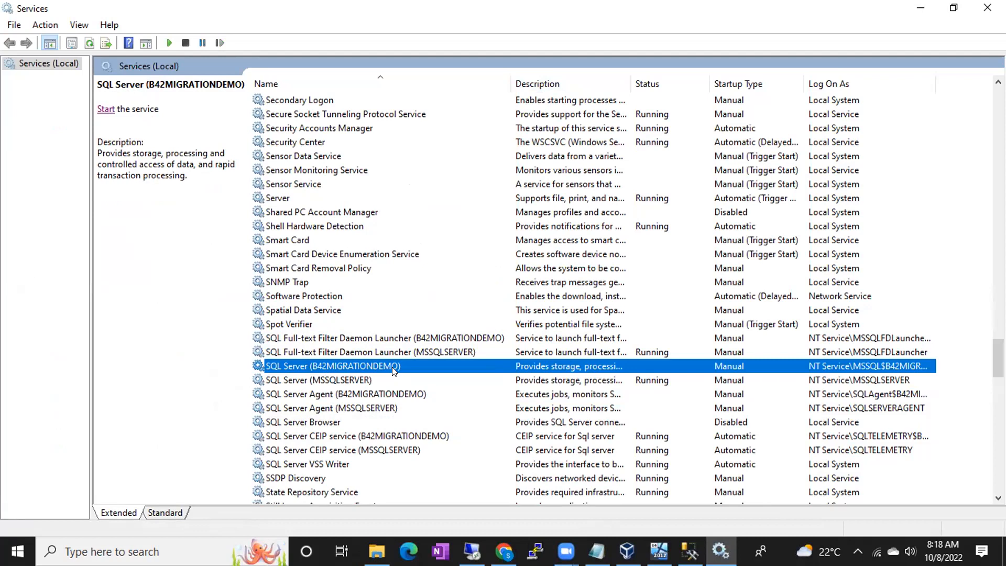
{"action": "key", "text": "alt+Tab"}
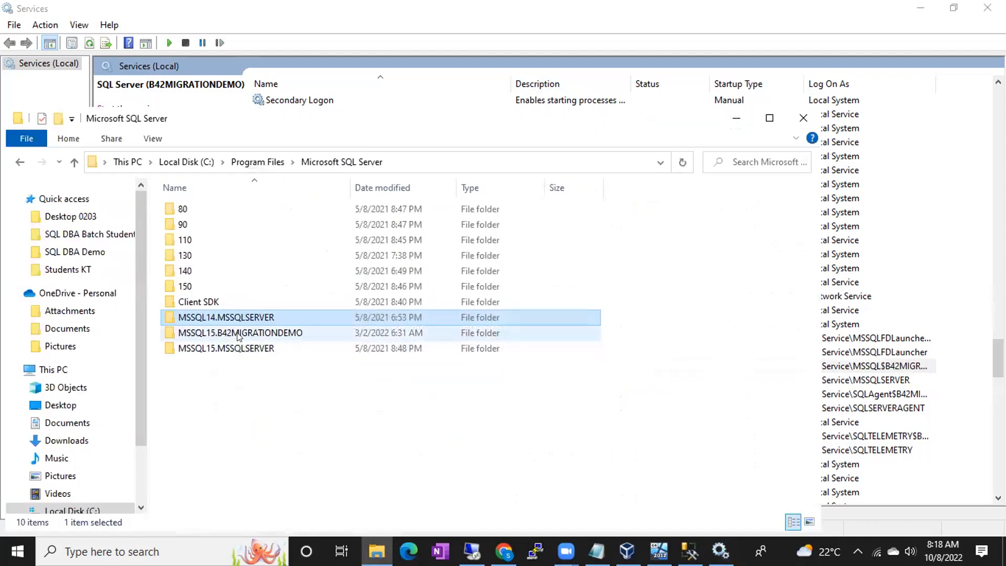
{"action": "left_click", "coordinate": [238, 335]}
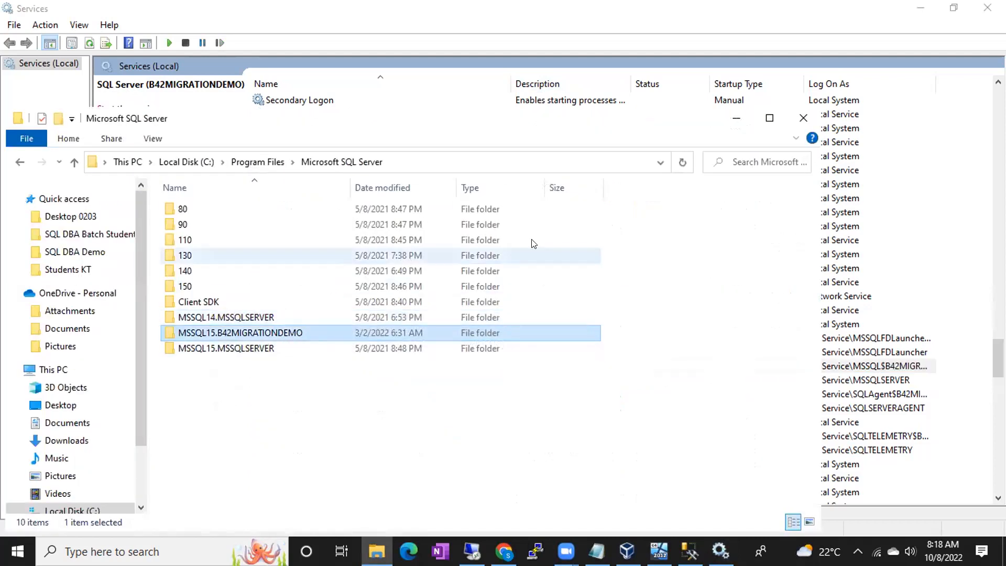
{"action": "left_click", "coordinate": [736, 120]}
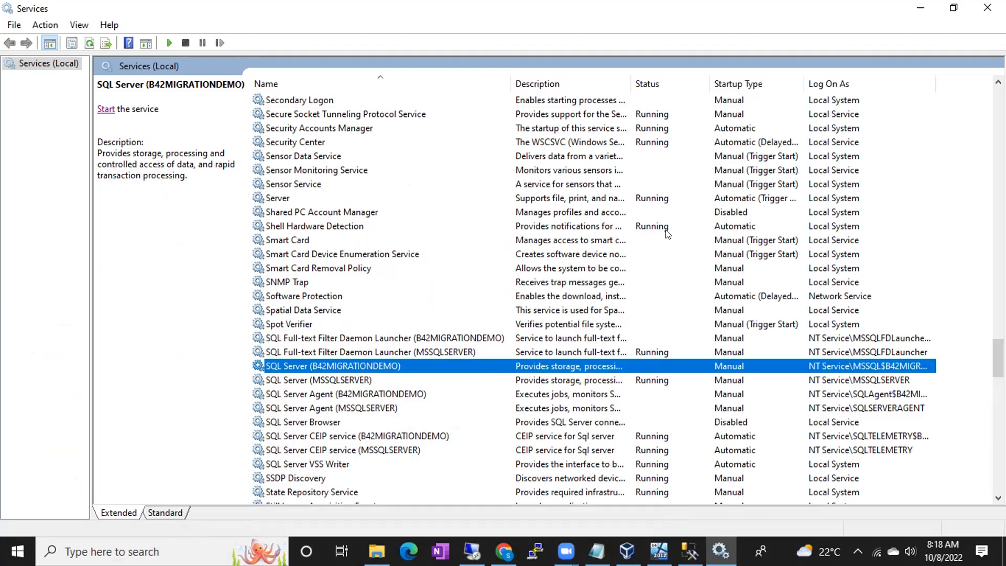
{"action": "left_click", "coordinate": [471, 551]}
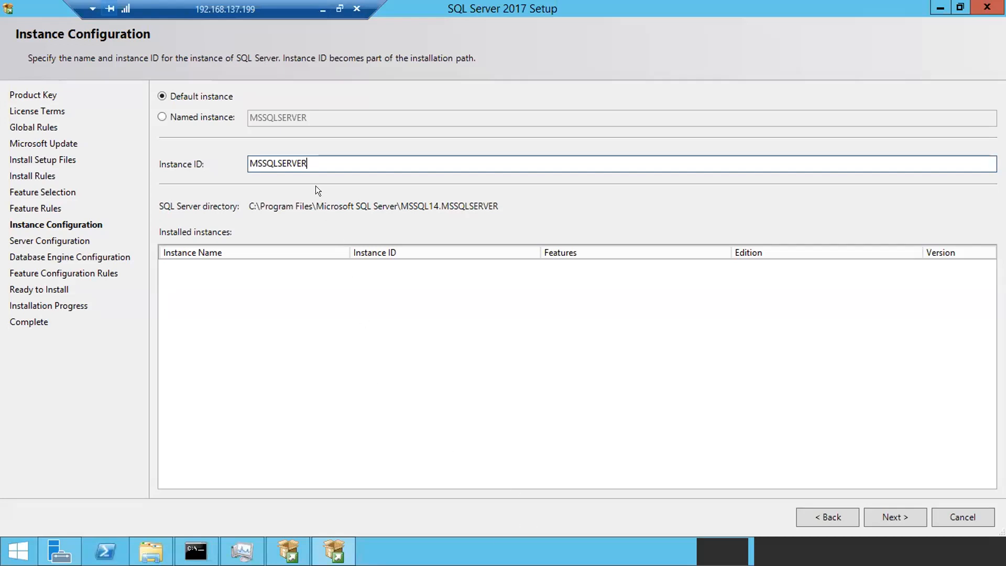
- Verify the Instance ID is MSSQLSERVER and continue with Next
{"action": "left_click_drag", "start_coordinate": [307, 163], "coordinate": [233, 162]}
{"action": "left_click", "coordinate": [340, 158]}
{"action": "left_click", "coordinate": [872, 511]}
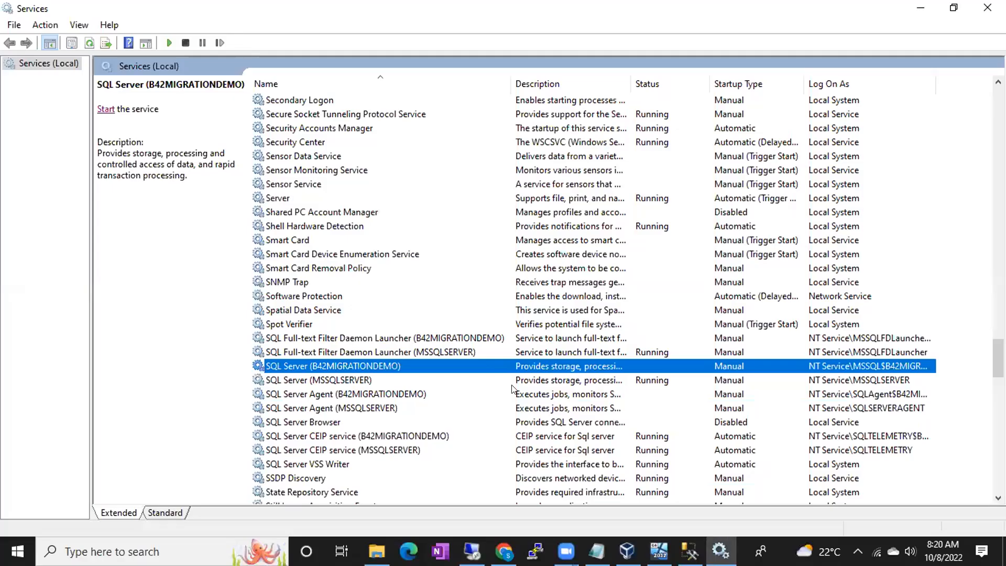
- Add the line 'Serivce Account is an account which helps you to run the service' below the notes
{"action": "left_click", "coordinate": [597, 551]}
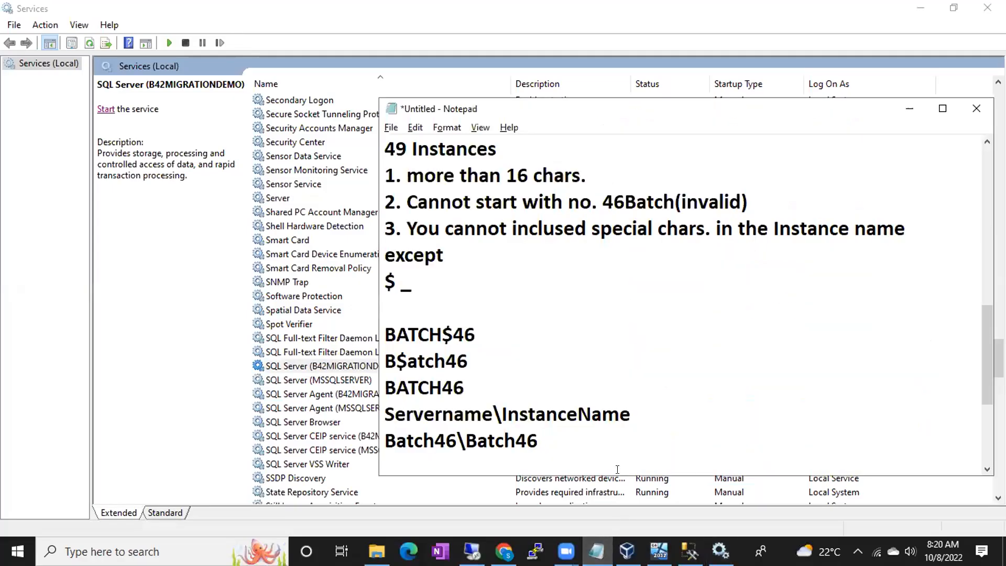
{"action": "left_click", "coordinate": [602, 443]}
{"action": "key", "text": "Return"}
{"action": "key", "text": "Return"}
{"action": "key", "text": "Return"}
{"action": "key", "text": "Return"}
{"action": "key", "text": "Up"}
{"action": "key", "text": "Up"}
{"action": "key", "text": "Up"}
{"action": "type", "text": "Sre"}
{"action": "key", "text": "BackSpace"}
{"action": "key", "text": "BackSpace"}
{"action": "type", "text": "erivce "}
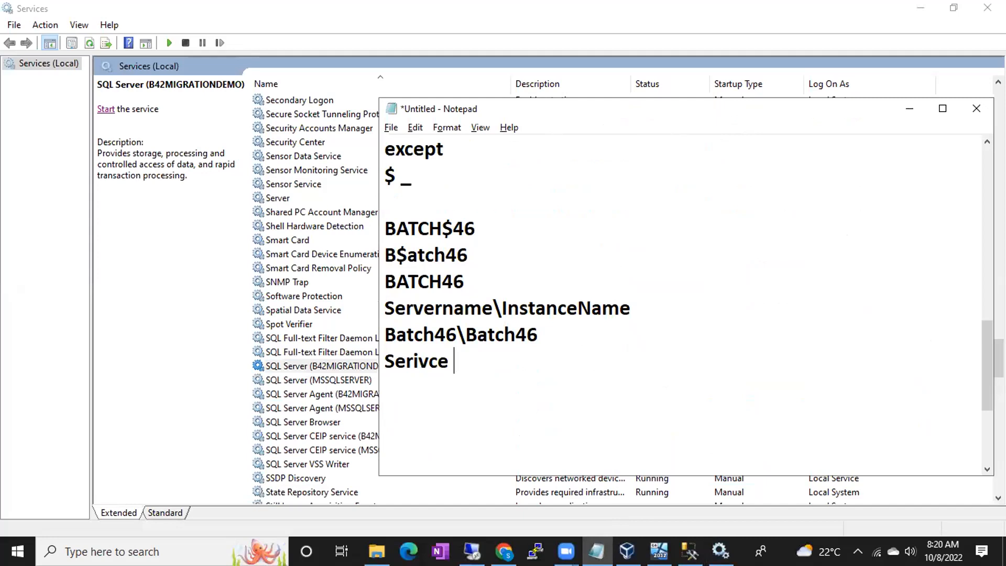
{"action": "type", "text": "Account isa"}
{"action": "key", "text": "BackSpace"}
{"action": "key", "text": "BackSpace"}
{"action": "type", "text": "an account which hle"}
{"action": "key", "text": "BackSpace"}
{"action": "type", "text": "e"}
{"action": "key", "text": "BackSpace"}
{"action": "type", "text": "e"}
{"action": "key", "text": "BackSpace"}
{"action": "key", "text": "BackSpace"}
{"action": "type", "text": "elps you to ru"}
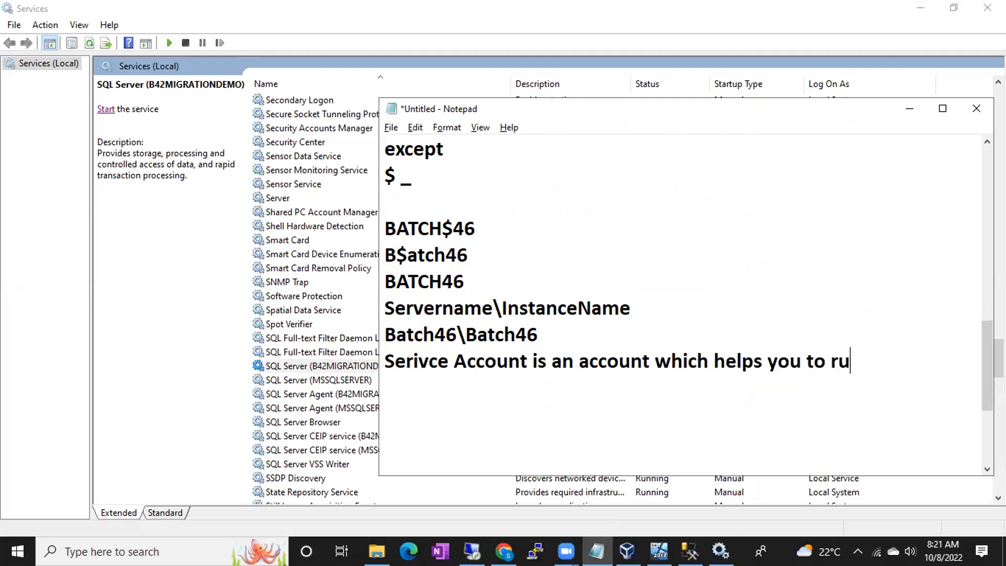
{"action": "type", "text": "n the se"}
{"action": "key", "text": "BackSpace"}
{"action": "type", "text": "seriv"}
{"action": "key", "text": "BackSpace"}
{"action": "key", "text": "BackSpace"}
{"action": "type", "text": "vice"}
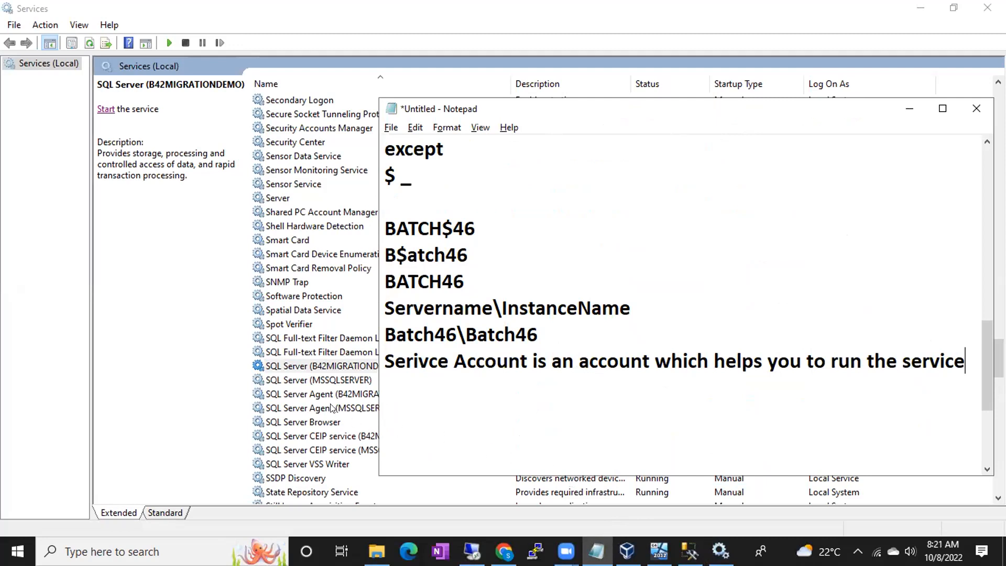
- Bring Services forward and check that SQL Server (B42MIGRATIONDEMO) is stopped and set to Manual
{"action": "left_click", "coordinate": [325, 365]}
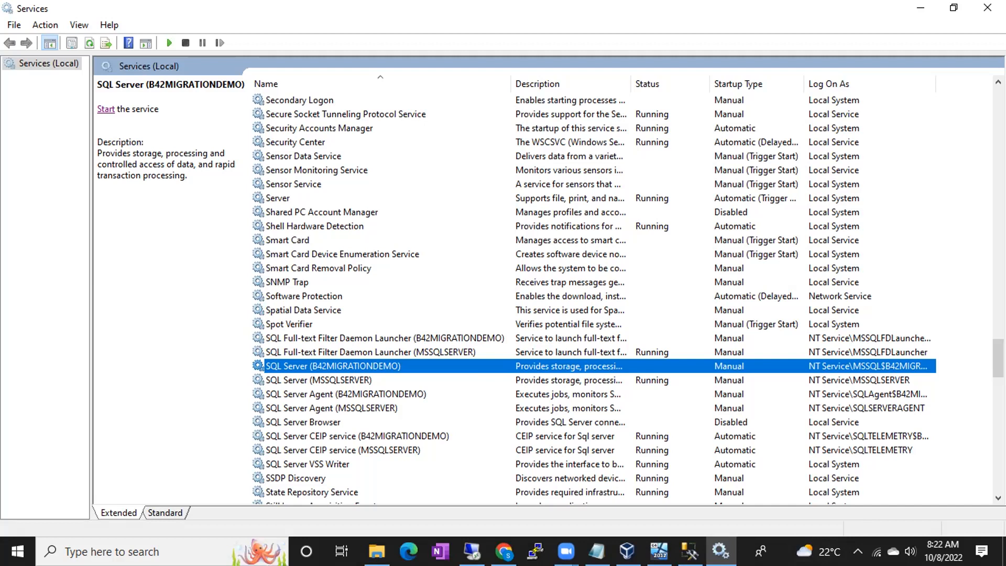
- Type the note 'Avasta contain it own database' below the existing notes
{"action": "left_click", "coordinate": [596, 551]}
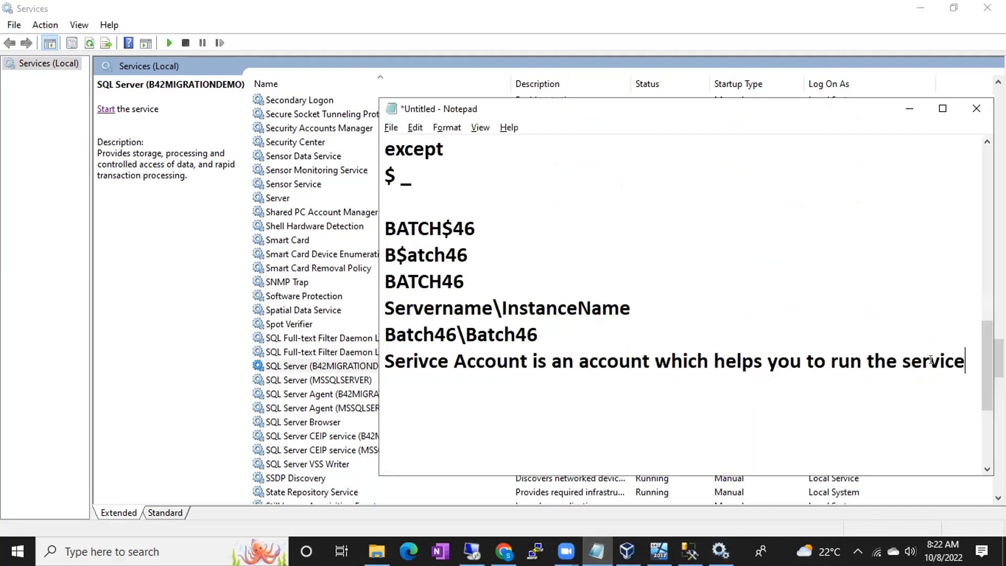
{"action": "key", "text": "Return"}
{"action": "key", "text": "Return"}
{"action": "key", "text": "Return"}
{"action": "type", "text": "Ava"}
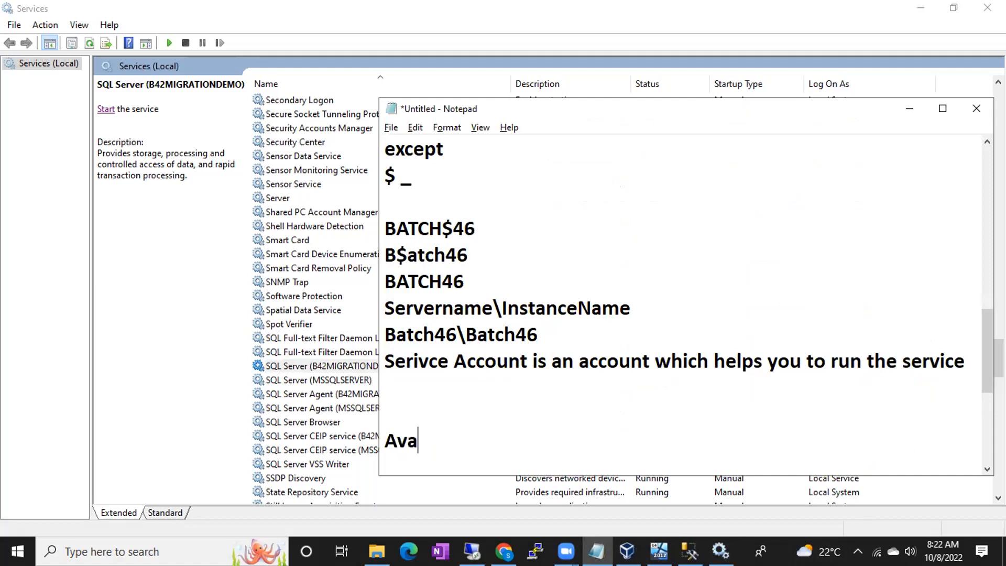
{"action": "type", "text": "sta contai"}
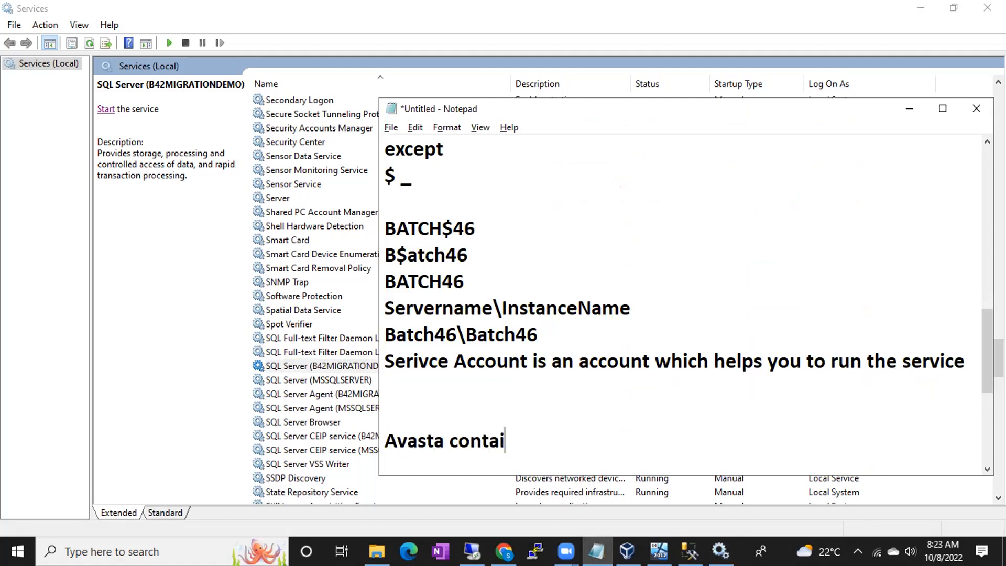
{"action": "type", "text": "n it ow"}
{"action": "key", "text": "BackSpace"}
{"action": "type", "text": "own "}
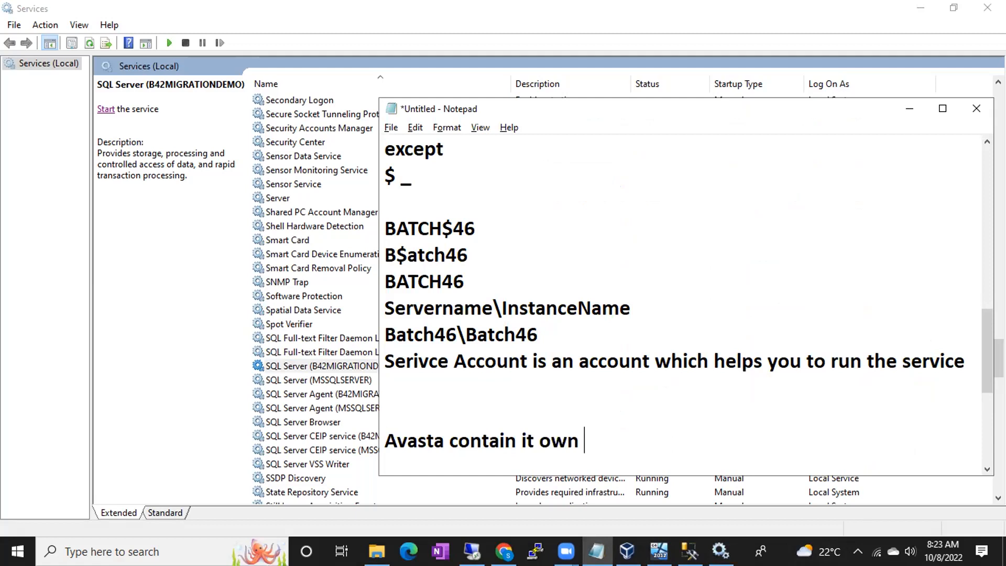
{"action": "type", "text": "database"}
- List the extensions .scf, .trj, .yur and .ilu on separate lines and select them
{"action": "key", "text": "Return"}
{"action": "key", "text": "Return"}
{"action": "key", "text": "Return"}
{"action": "key", "text": "Return"}
{"action": "key", "text": "Return"}
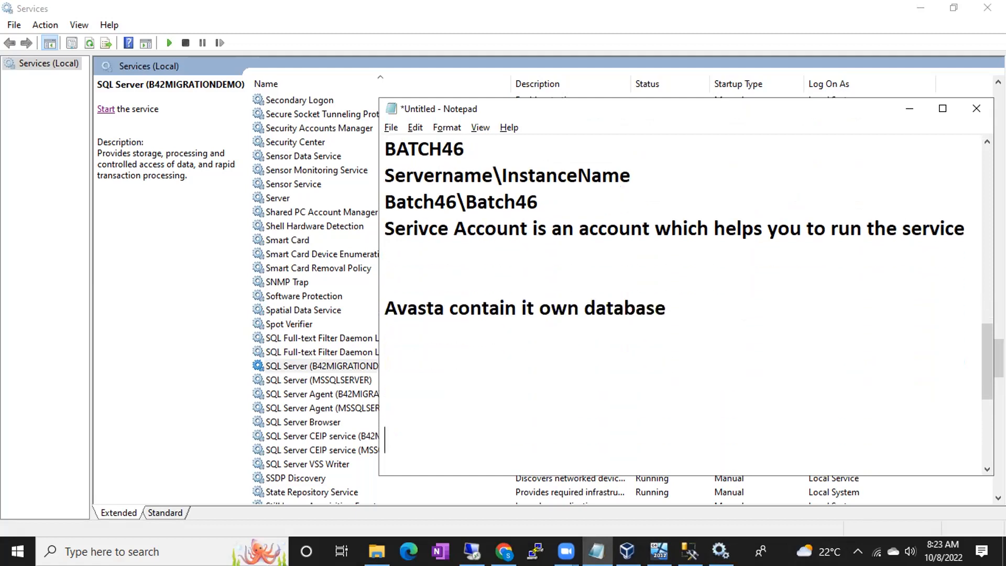
{"action": "left_click", "coordinate": [954, 360]}
{"action": "type", "text": ".scf"}
{"action": "key", "text": "Return"}
{"action": "type", "text": ".trj"}
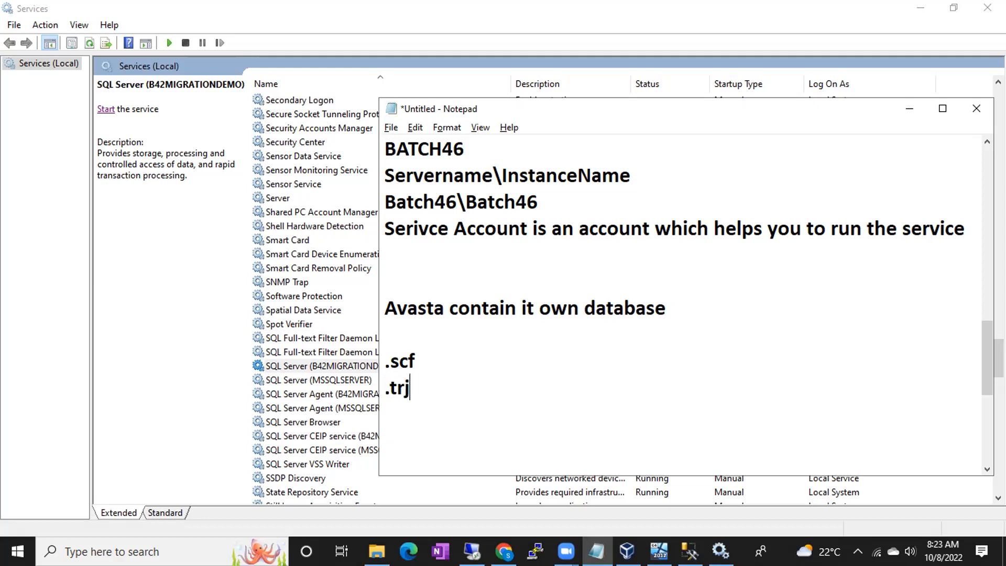
{"action": "key", "text": "Return"}
{"action": "type", "text": ".yur"}
{"action": "key", "text": "Return"}
{"action": "type", "text": ".ilu"}
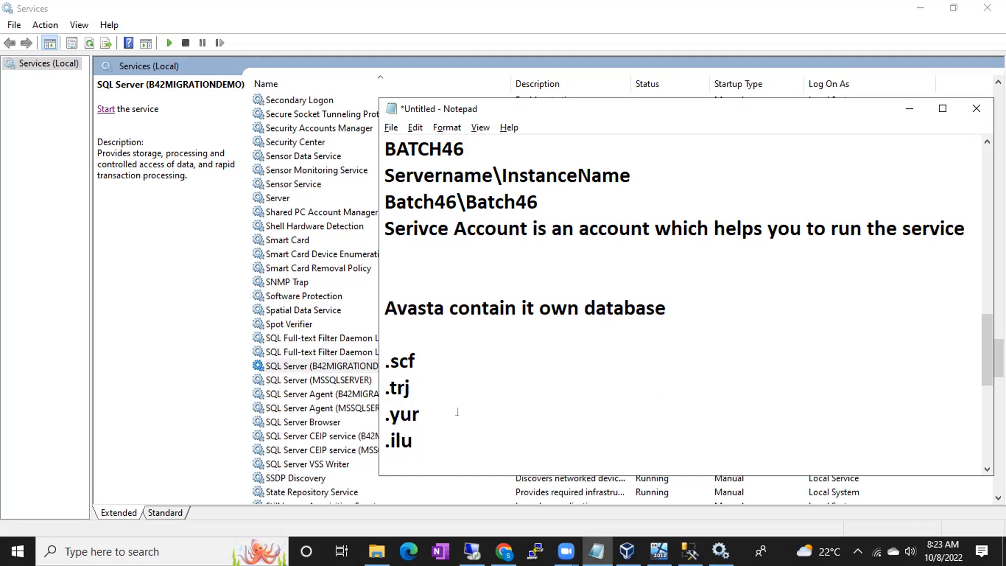
{"action": "left_click_drag", "start_coordinate": [413, 441], "coordinate": [391, 361]}
{"action": "left_click", "coordinate": [671, 315]}
{"action": "left_click_drag", "start_coordinate": [385, 367], "coordinate": [410, 446]}
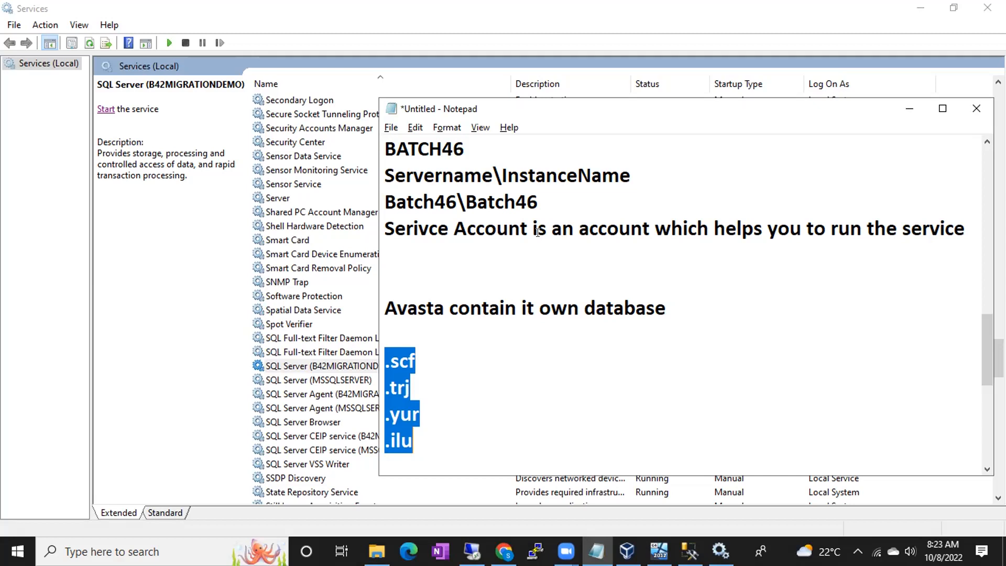
{"action": "key", "text": "alt+Tab"}
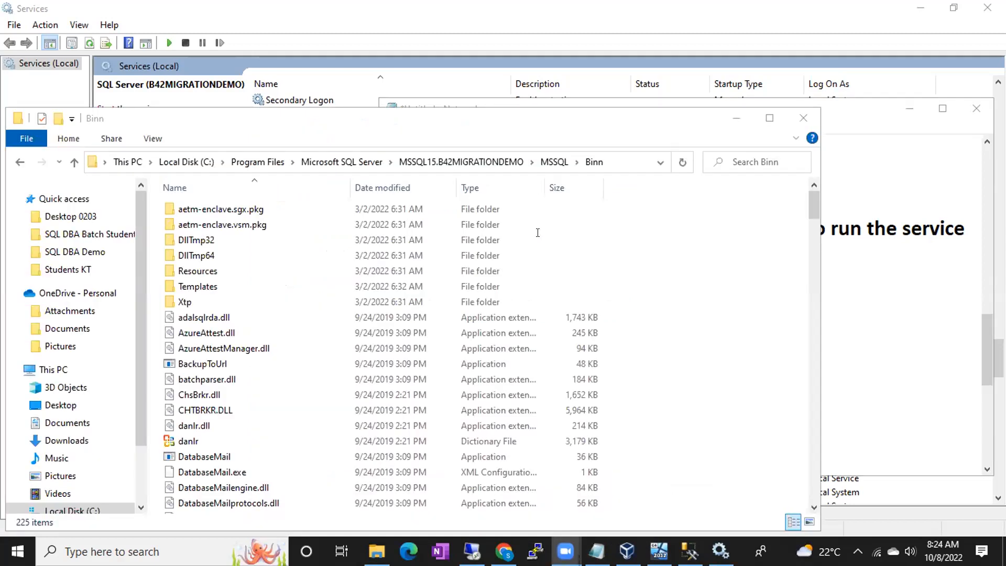
- Go up to Microsoft SQL Server and reopen MSSQL15.B42MIGRATIONDEMO\MSSQL\Binn
{"action": "left_click", "coordinate": [437, 163]}
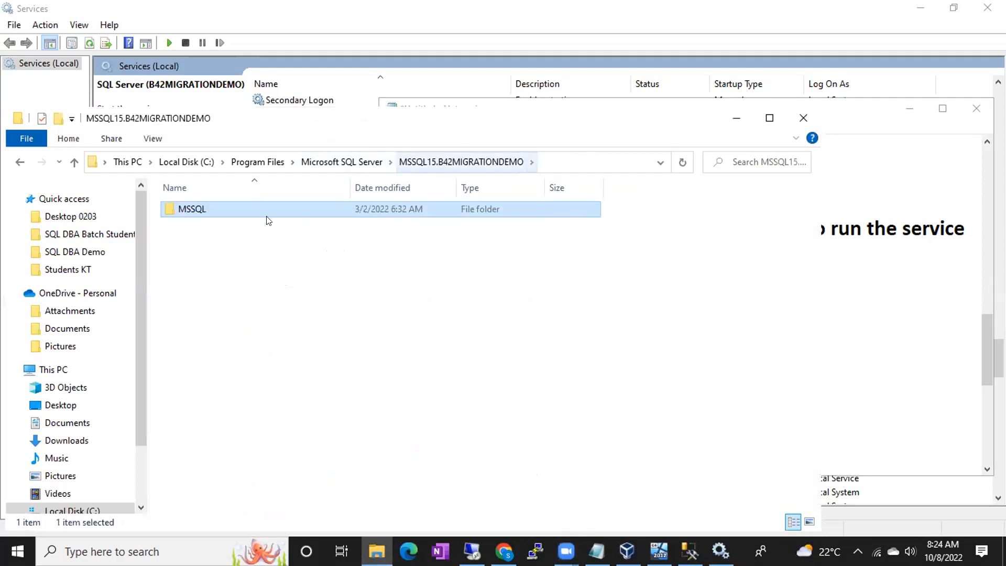
{"action": "left_click", "coordinate": [345, 163]}
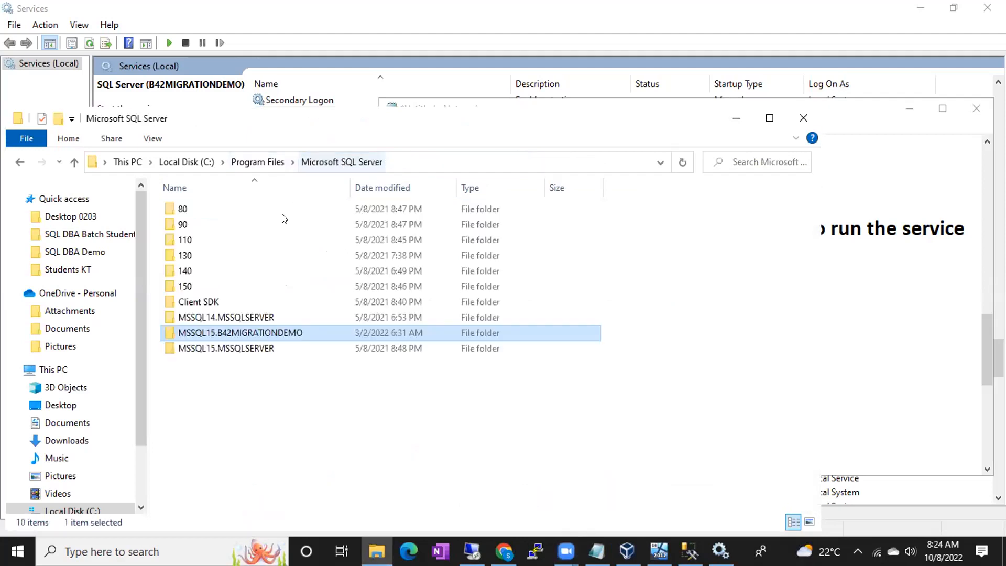
{"action": "double_click", "coordinate": [219, 335]}
{"action": "double_click", "coordinate": [191, 208]}
{"action": "double_click", "coordinate": [189, 225]}
- Check the sizes of ChsBrkr.dll, DatabaseMail.exe, etwcls.mof and adalsqlrda.dll in Binn
{"action": "scroll", "coordinate": [272, 367], "scroll_direction": "down", "scroll_amount": 1}
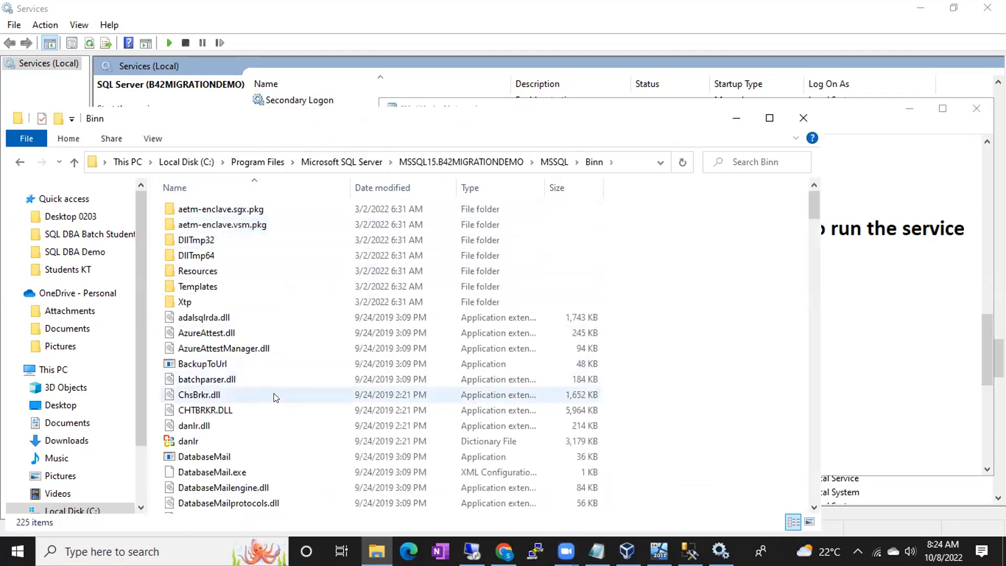
{"action": "left_click", "coordinate": [229, 387]}
{"action": "scroll", "coordinate": [228, 384], "scroll_direction": "down", "scroll_amount": 1}
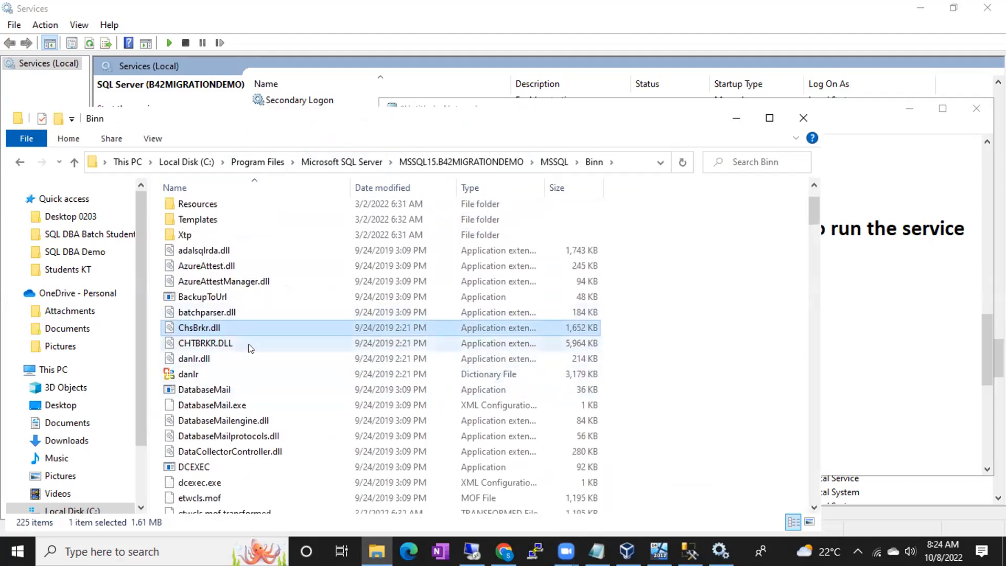
{"action": "left_click", "coordinate": [237, 407]}
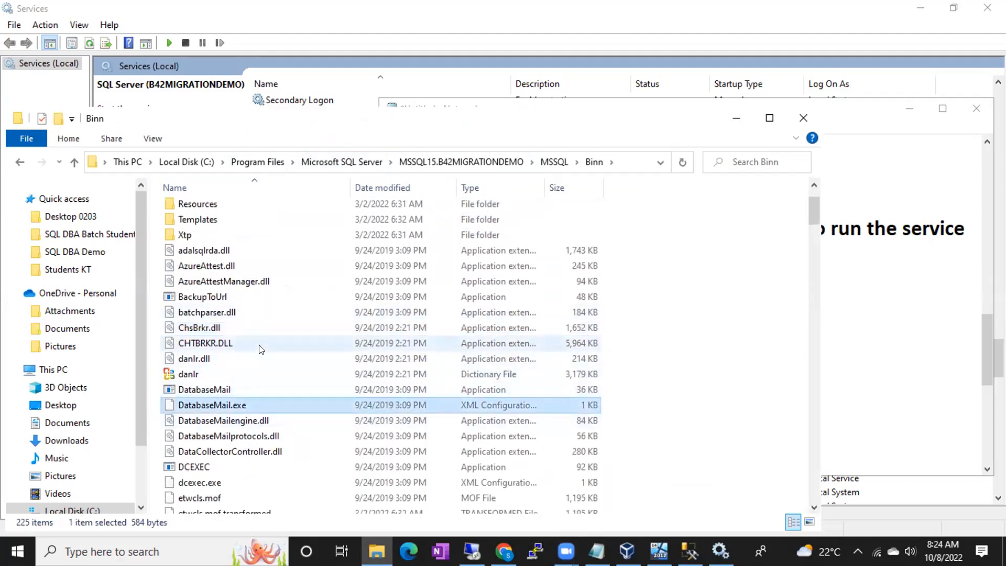
{"action": "left_click", "coordinate": [208, 497]}
{"action": "left_click", "coordinate": [196, 253]}
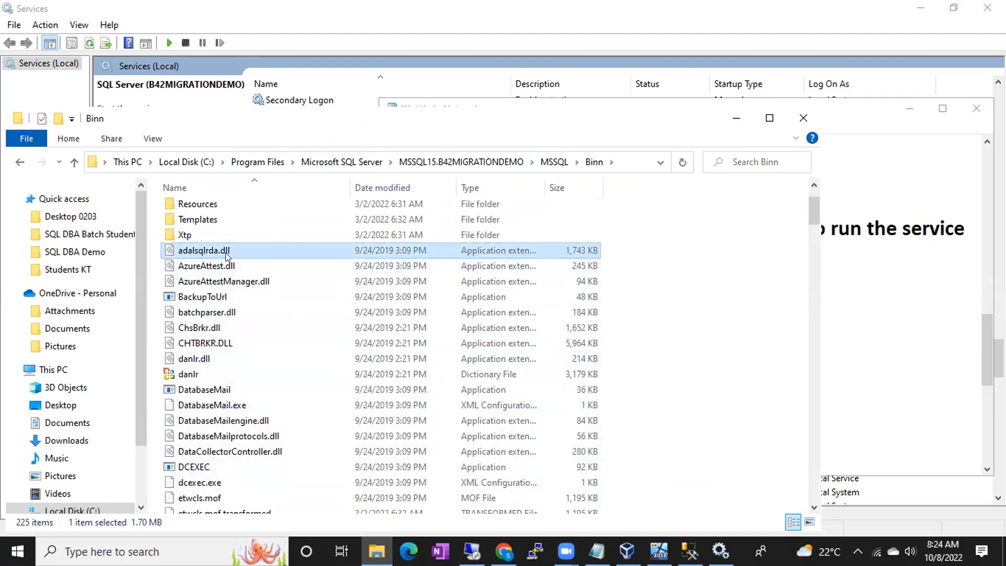
{"action": "left_click", "coordinate": [597, 551]}
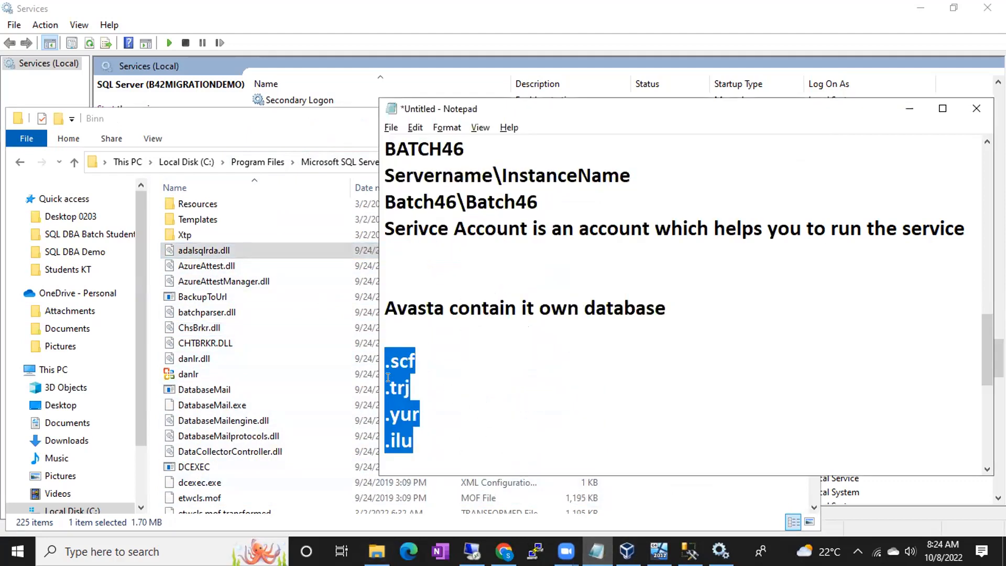
- Add .mof on a new line after .ilu in the extension list
{"action": "left_click", "coordinate": [418, 439]}
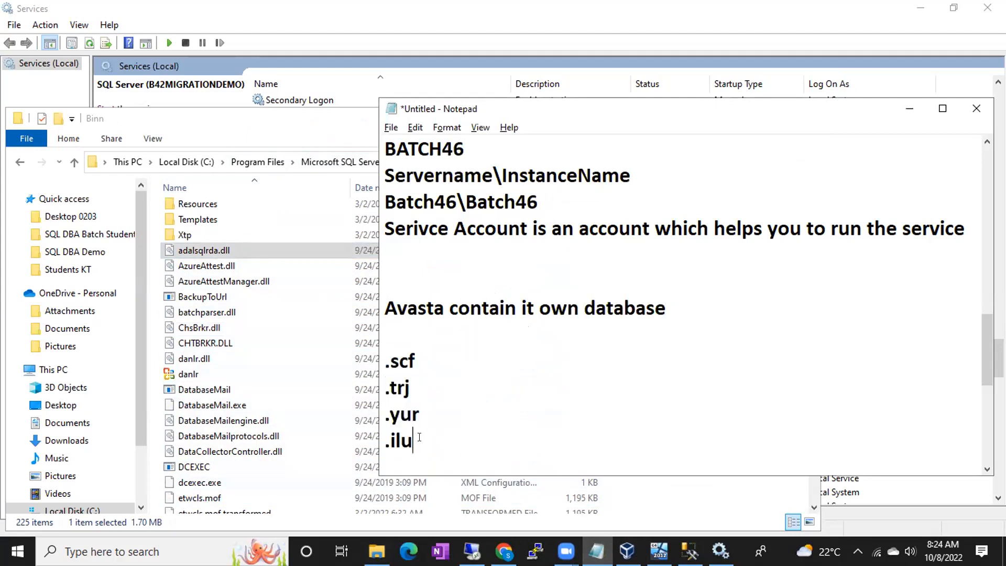
{"action": "key", "text": "Return"}
{"action": "type", "text": ".mof"}
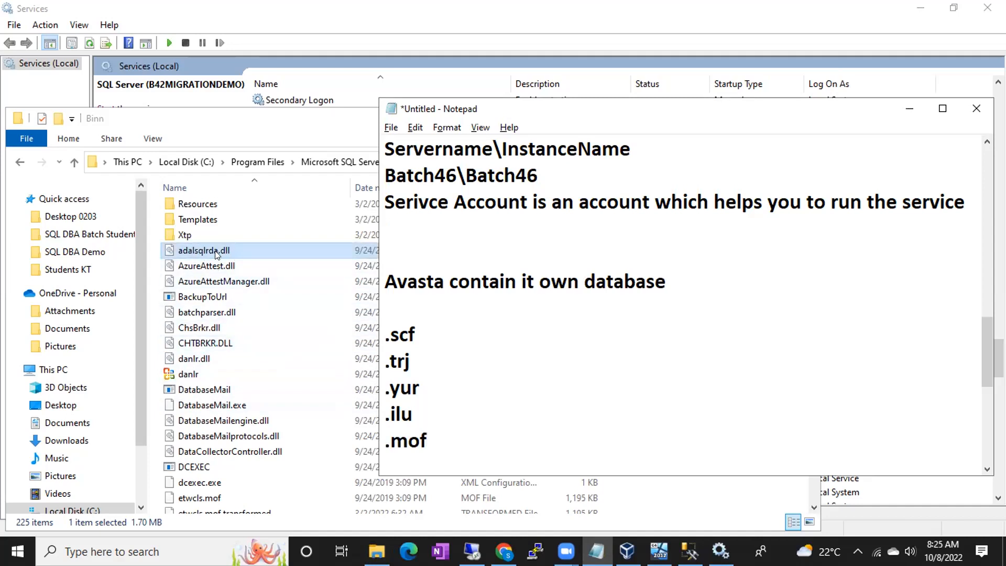
{"action": "left_click_drag", "start_coordinate": [385, 328], "coordinate": [427, 443]}
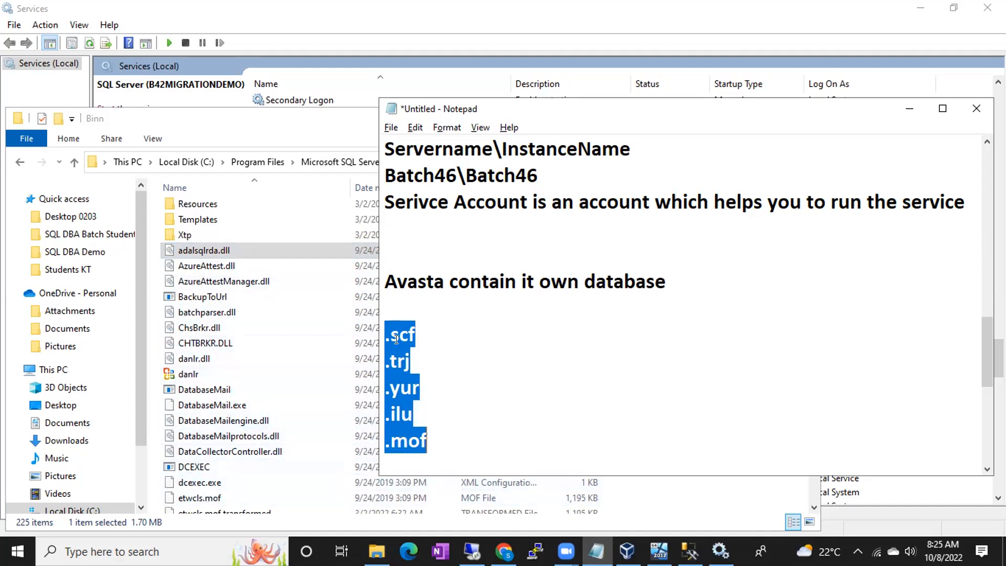
{"action": "left_click_drag", "start_coordinate": [386, 334], "coordinate": [377, 441]}
{"action": "left_click", "coordinate": [425, 435]}
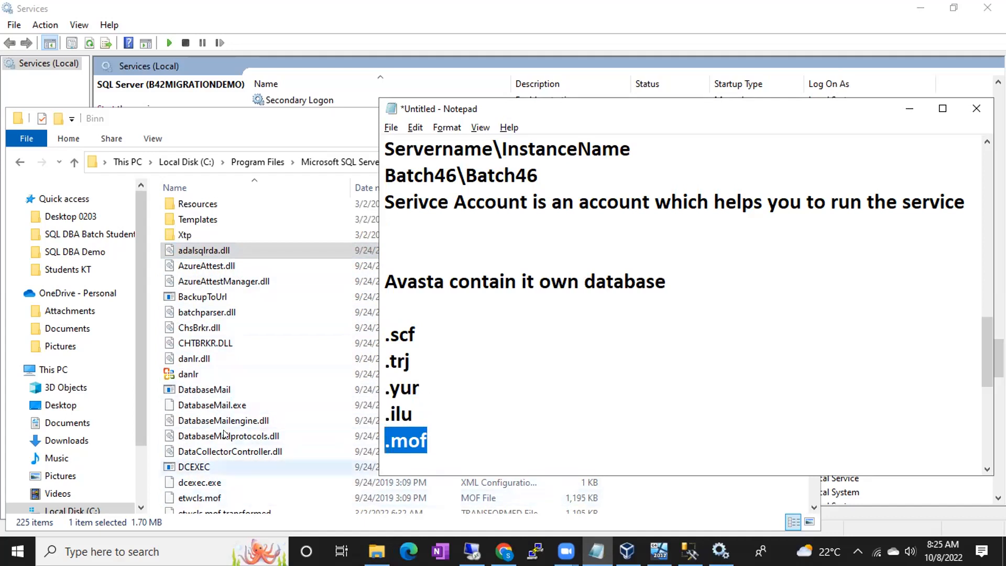
- Select etwcls.mof in the Binn folder and keep that folder in front
{"action": "left_click", "coordinate": [204, 498]}
{"action": "key", "text": "alt+Tab"}
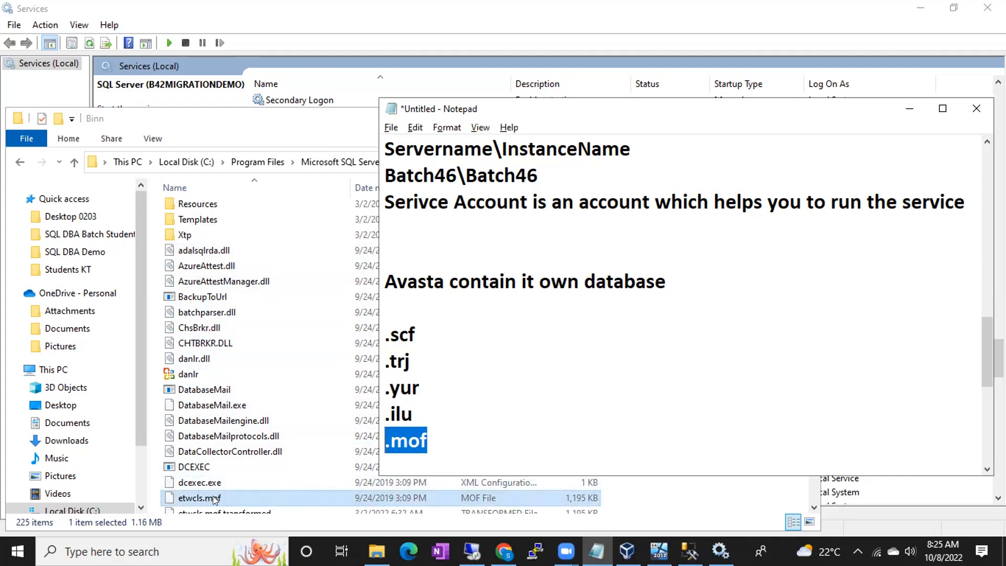
{"action": "left_click", "coordinate": [238, 496]}
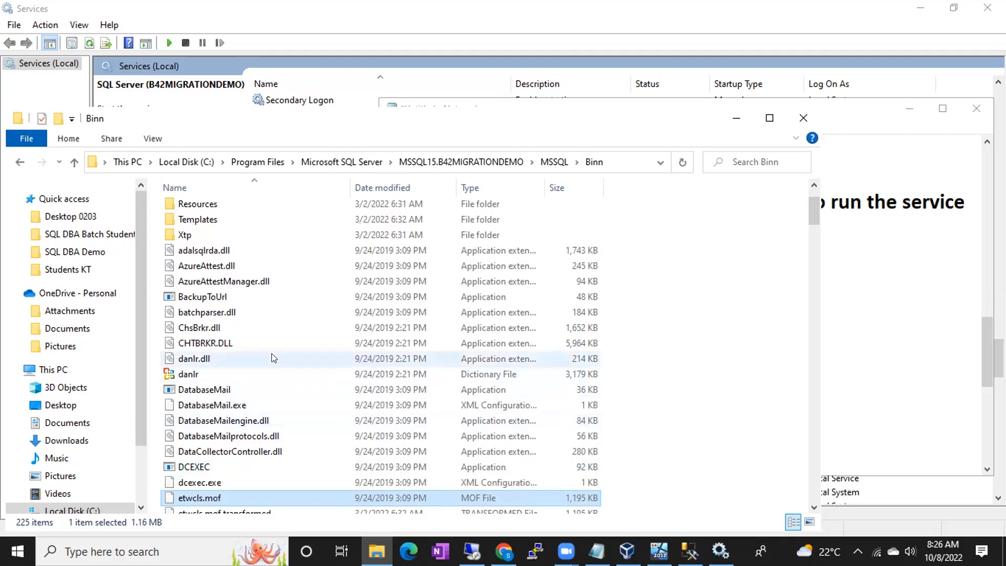
- Go up from Binn to the MSSQL folder, reopen Binn, then minimize File Explorer
{"action": "left_click", "coordinate": [620, 160]}
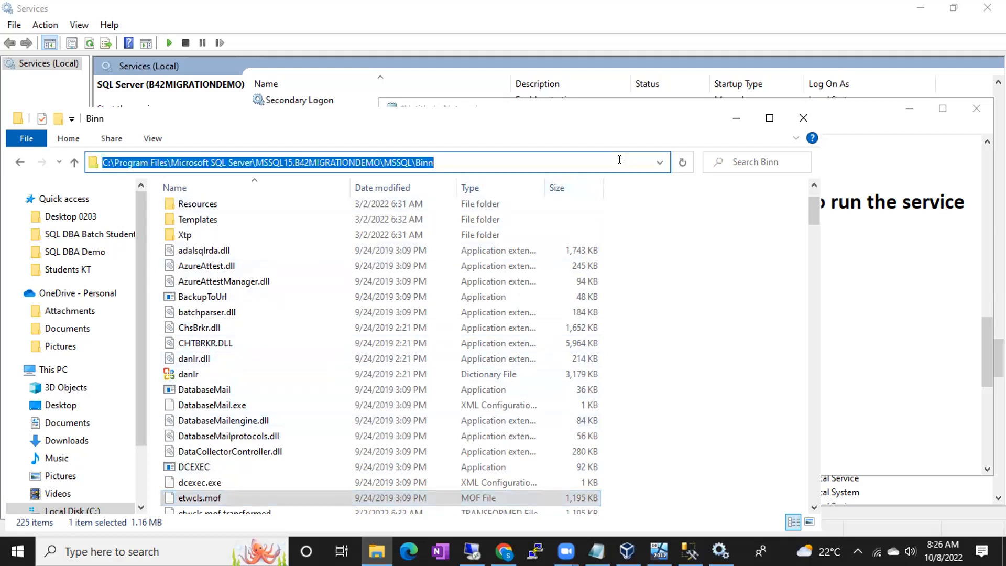
{"action": "left_click", "coordinate": [75, 162]}
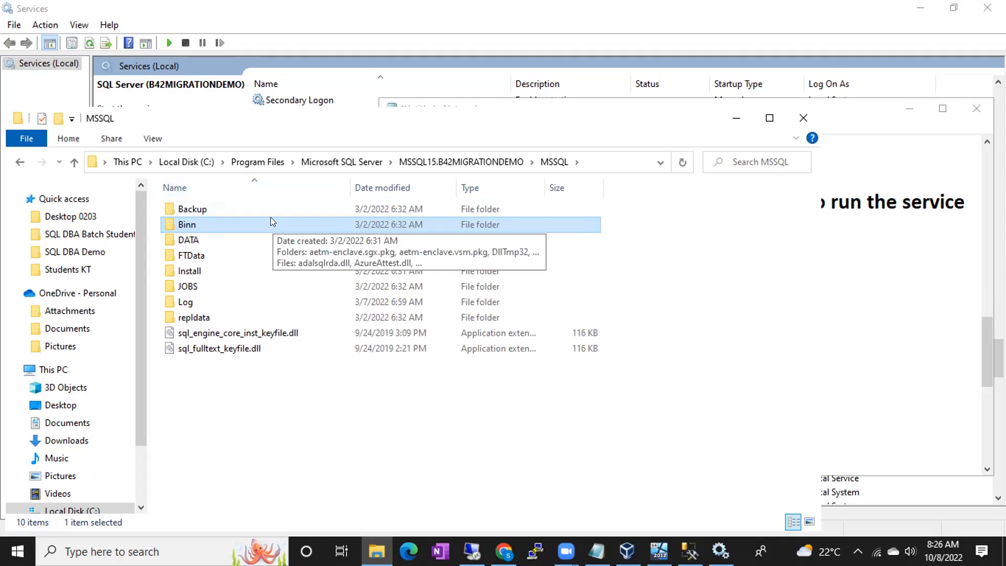
{"action": "double_click", "coordinate": [231, 220]}
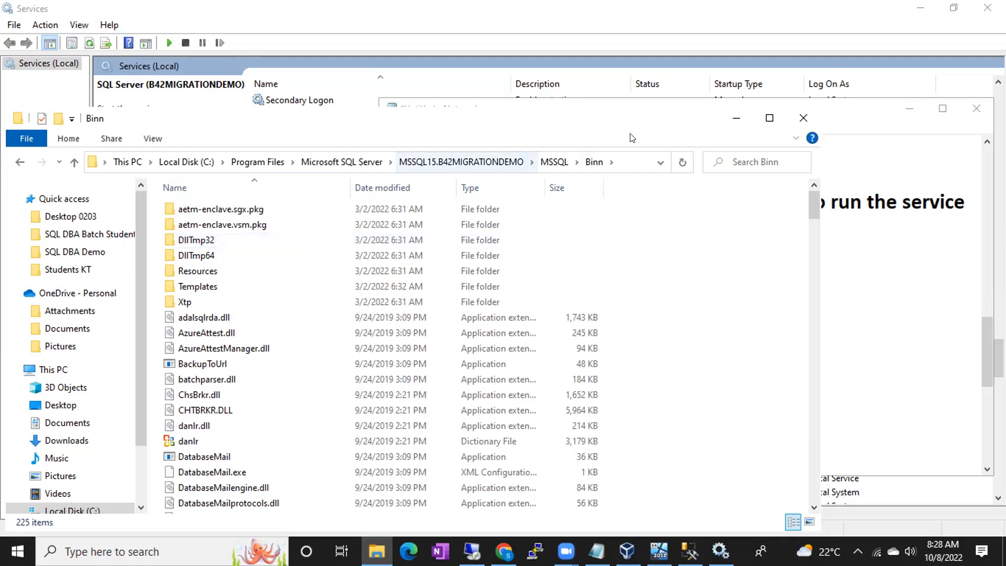
{"action": "left_click", "coordinate": [736, 118]}
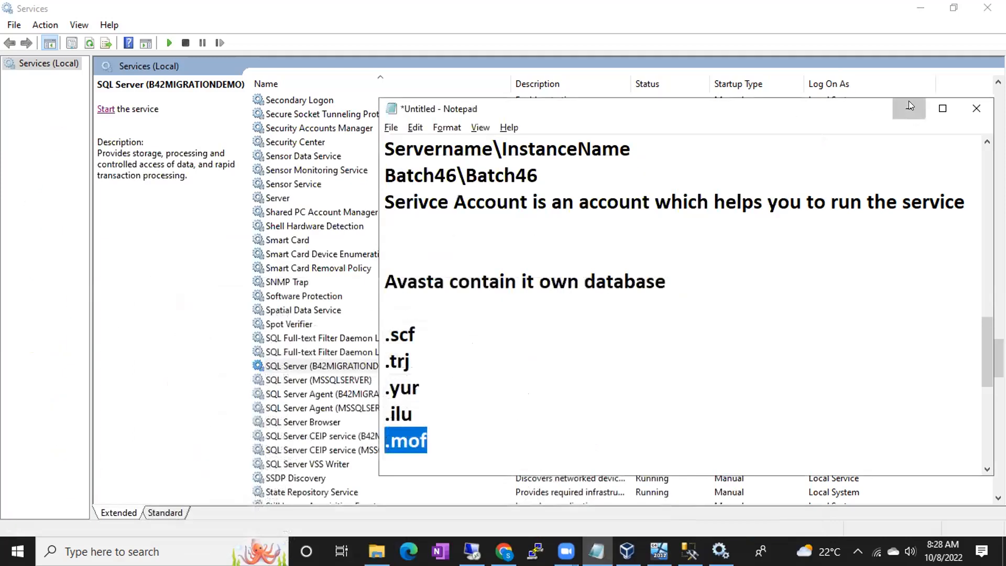
- Minimize Notepad so the full Services list is visible
{"action": "left_click", "coordinate": [909, 107]}
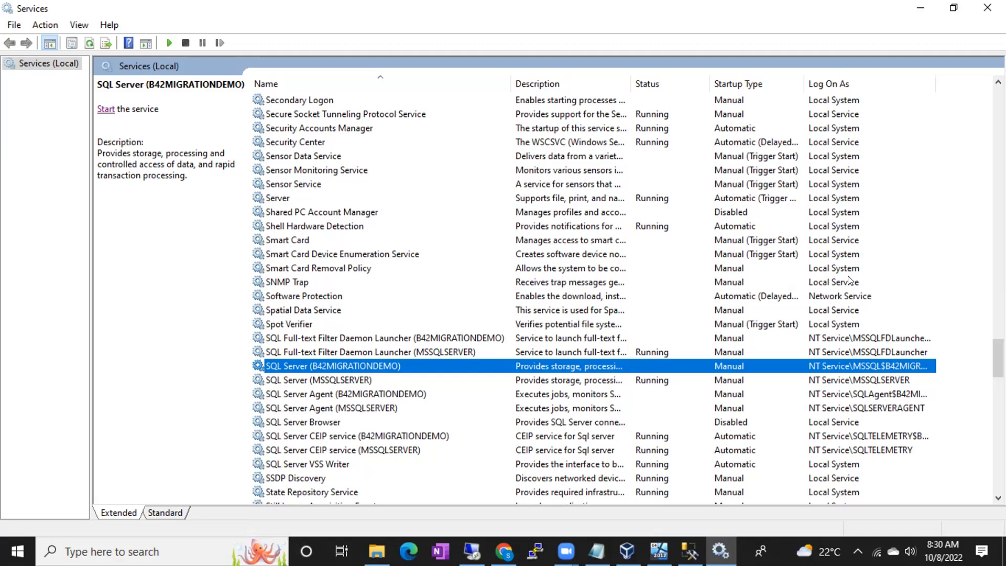
- Scroll up the Services list and bring the Notepad notes back on top
{"action": "scroll", "coordinate": [796, 211], "scroll_direction": "up", "scroll_amount": 12}
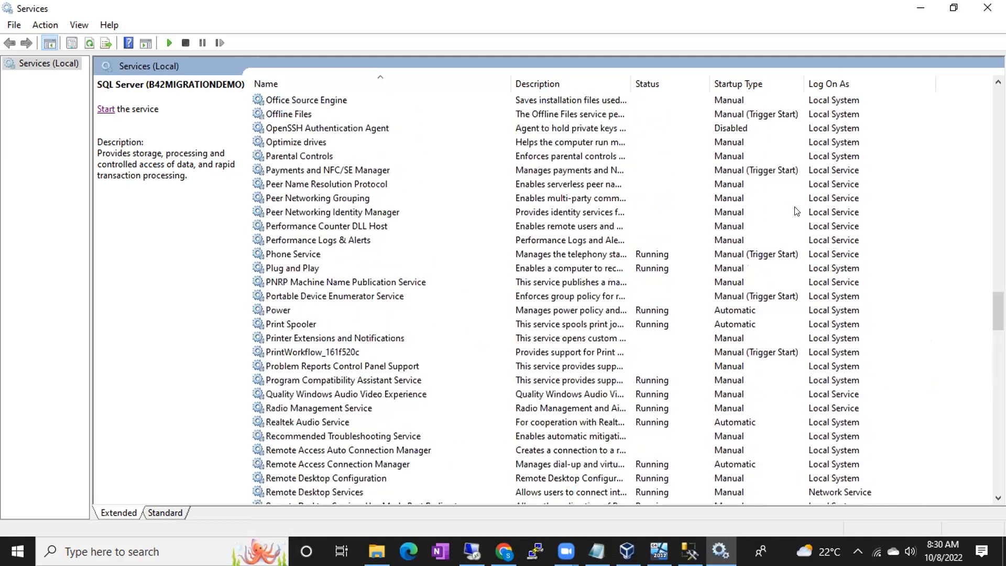
{"action": "scroll", "coordinate": [796, 211], "scroll_direction": "up", "scroll_amount": 20}
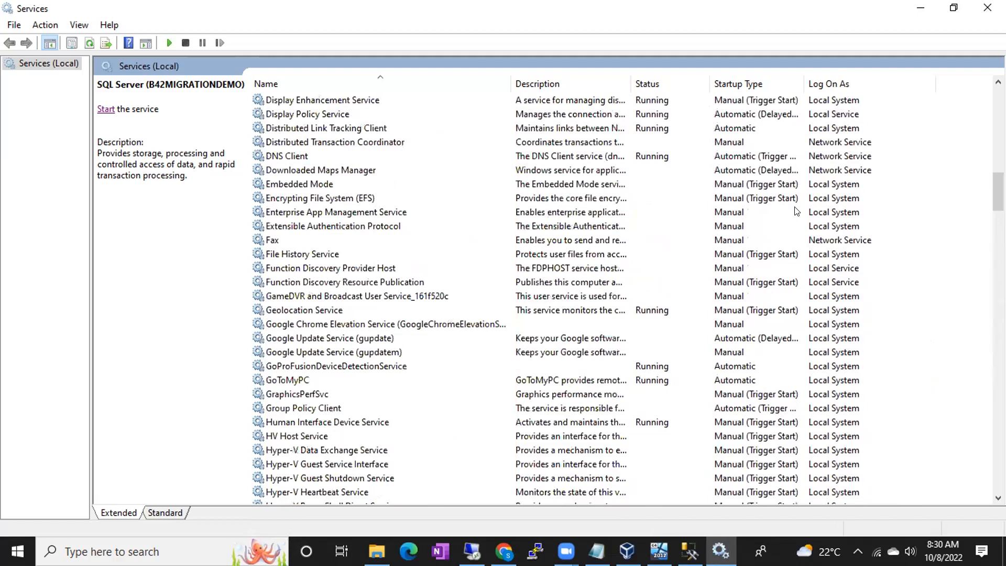
{"action": "scroll", "coordinate": [796, 211], "scroll_direction": "up", "scroll_amount": 11}
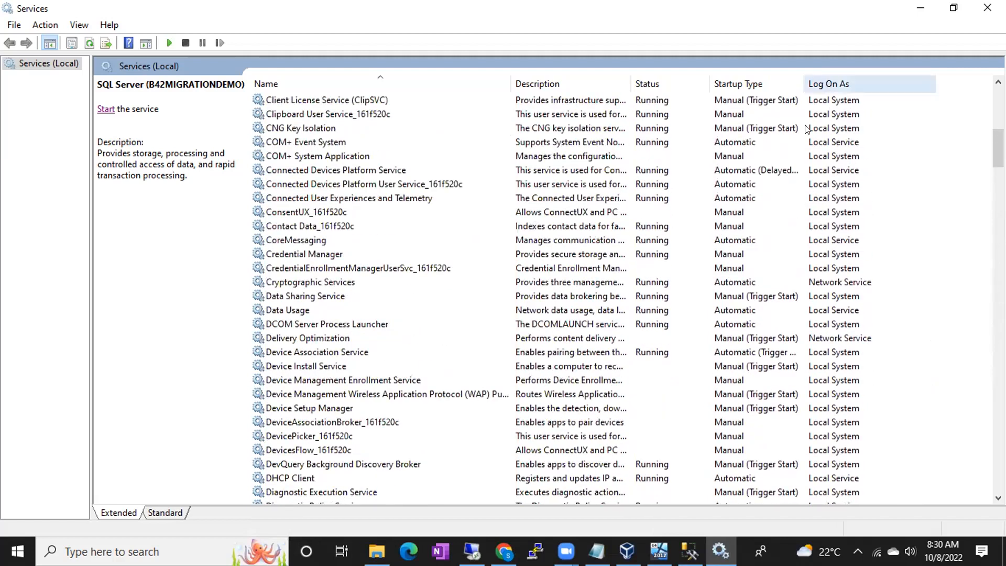
{"action": "left_click", "coordinate": [598, 551]}
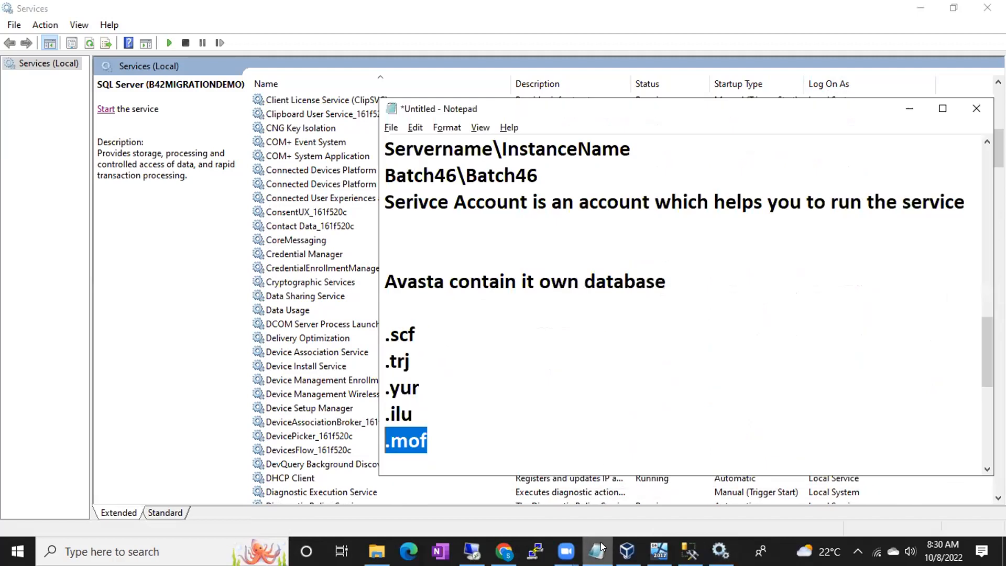
- Below .mof, add the heading '3 default service accounts in the windows machine'
{"action": "left_click", "coordinate": [503, 446]}
{"action": "key", "text": "Return"}
{"action": "key", "text": "Return"}
{"action": "key", "text": "Return"}
{"action": "type", "text": "3 default service accounts in the windw"}
{"action": "key", "text": "BackSpace"}
{"action": "type", "text": "o"}
{"action": "key", "text": "BackSpace"}
{"action": "type", "text": "ws"}
{"action": "key", "text": "BackSpace"}
{"action": "key", "text": "BackSpace"}
{"action": "type", "text": "ows machine"}
- List Local system, Local Service and network Service under the heading, then hide Notepad
{"action": "key", "text": "Return"}
{"action": "type", "text": "Lachin"}
{"action": "key", "text": "BackSpace"}
{"action": "key", "text": "BackSpace"}
{"action": "key", "text": "BackSpace"}
{"action": "key", "text": "BackSpace"}
{"action": "key", "text": "BackSpace"}
{"action": "type", "text": "ocal machine"}
{"action": "key", "text": "Return"}
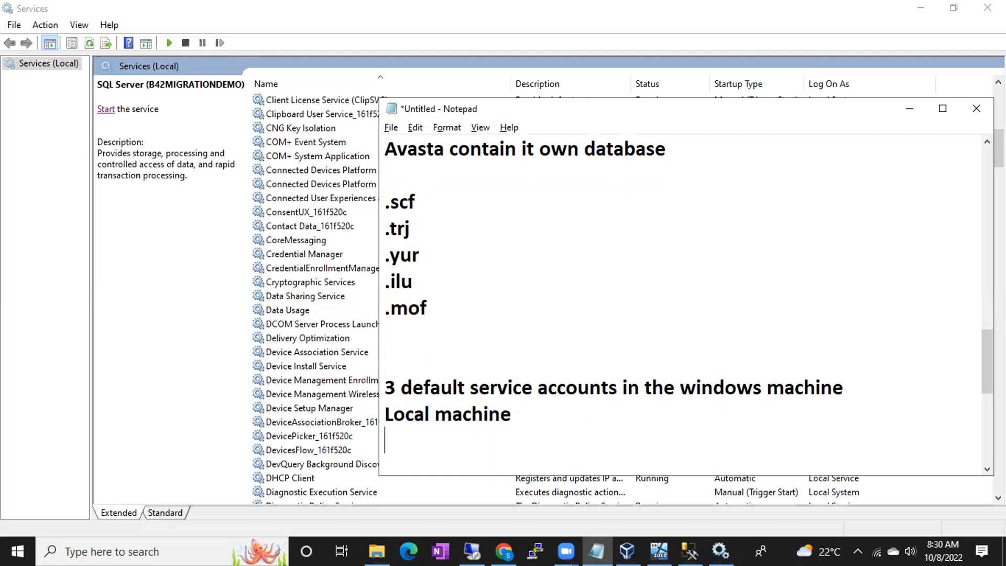
{"action": "type", "text": "Lo"}
{"action": "key", "text": "BackSpace"}
{"action": "key", "text": "BackSpace"}
{"action": "key", "text": "BackSpace"}
{"action": "key", "text": "BackSpace"}
{"action": "key", "text": "BackSpace"}
{"action": "key", "text": "BackSpace"}
{"action": "key", "text": "BackSpace"}
{"action": "key", "text": "BackSpace"}
{"action": "key", "text": "BackSpace"}
{"action": "key", "text": "BackSpace"}
{"action": "key", "text": "BackSpace"}
{"action": "type", "text": "system"}
{"action": "key", "text": "Return"}
{"action": "type", "text": "Local Service"}
{"action": "key", "text": "Return"}
{"action": "type", "text": "network Ser"}
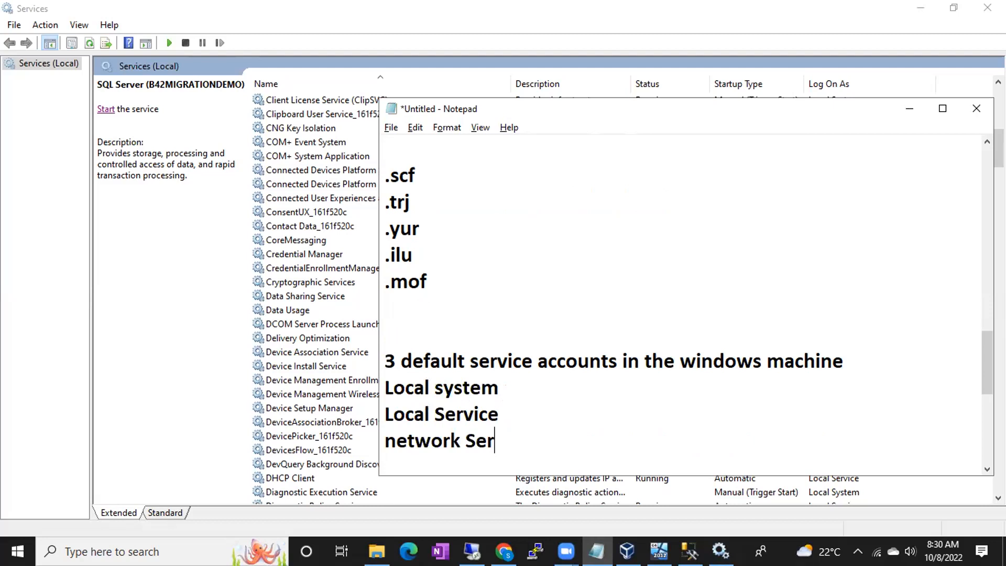
{"action": "type", "text": "vice"}
{"action": "left_click", "coordinate": [908, 110]}
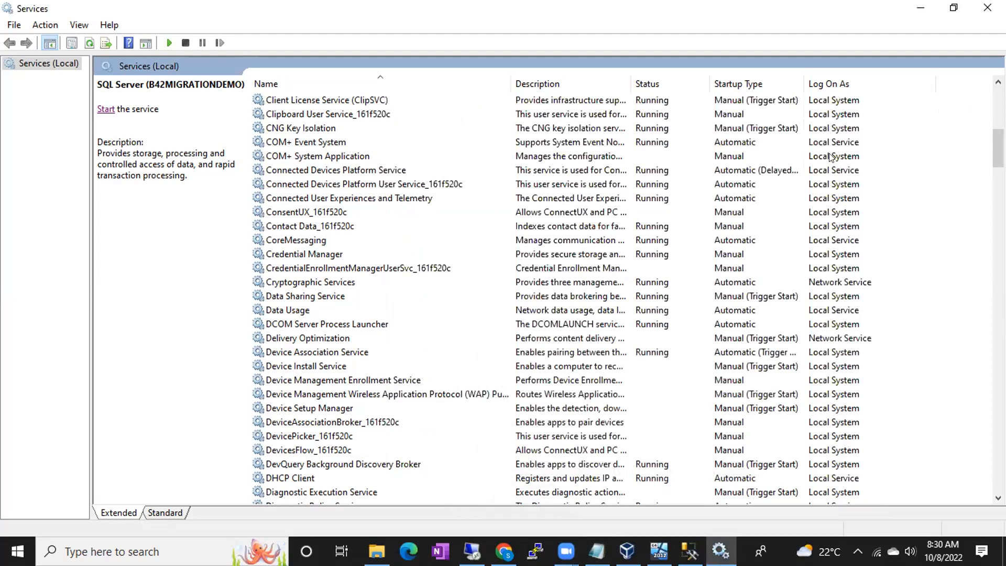
{"action": "left_click", "coordinate": [833, 128]}
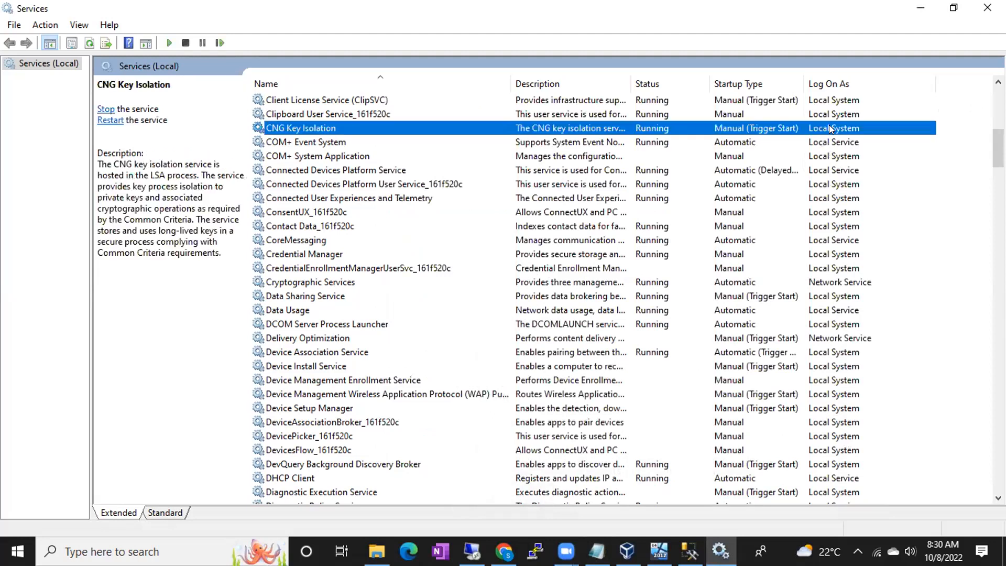
{"action": "left_click", "coordinate": [839, 292]}
{"action": "scroll", "coordinate": [839, 345], "scroll_direction": "up", "scroll_amount": 10}
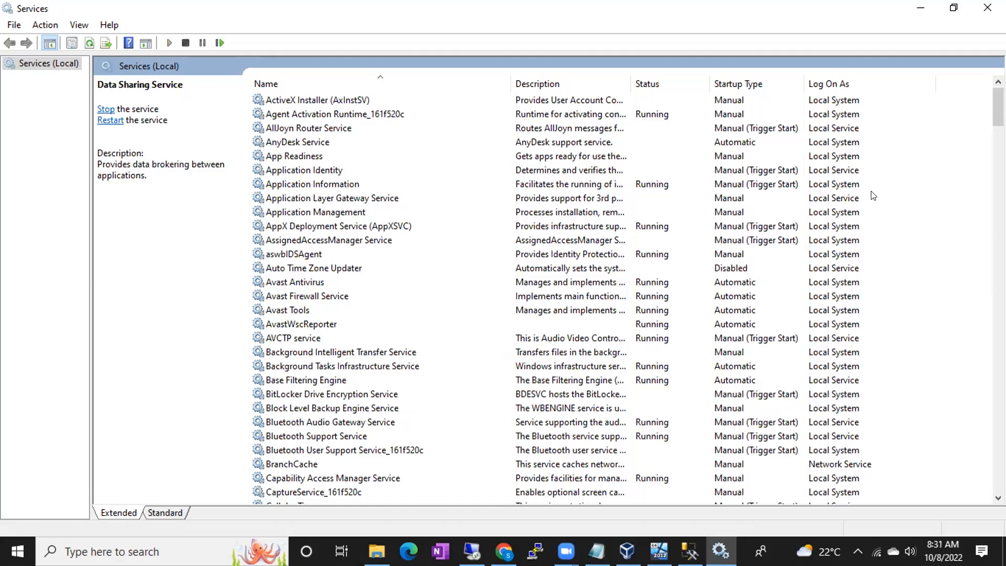
{"action": "scroll", "coordinate": [873, 196], "scroll_direction": "down", "scroll_amount": 20}
{"action": "scroll", "coordinate": [873, 196], "scroll_direction": "down", "scroll_amount": 10}
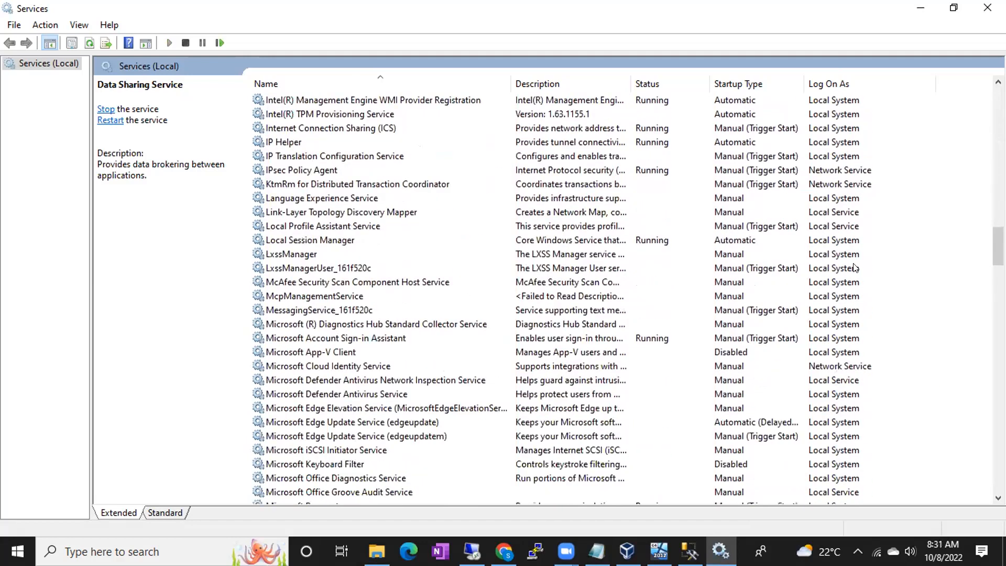
{"action": "scroll", "coordinate": [832, 388], "scroll_direction": "down", "scroll_amount": 10}
{"action": "scroll", "coordinate": [831, 390], "scroll_direction": "down", "scroll_amount": 20}
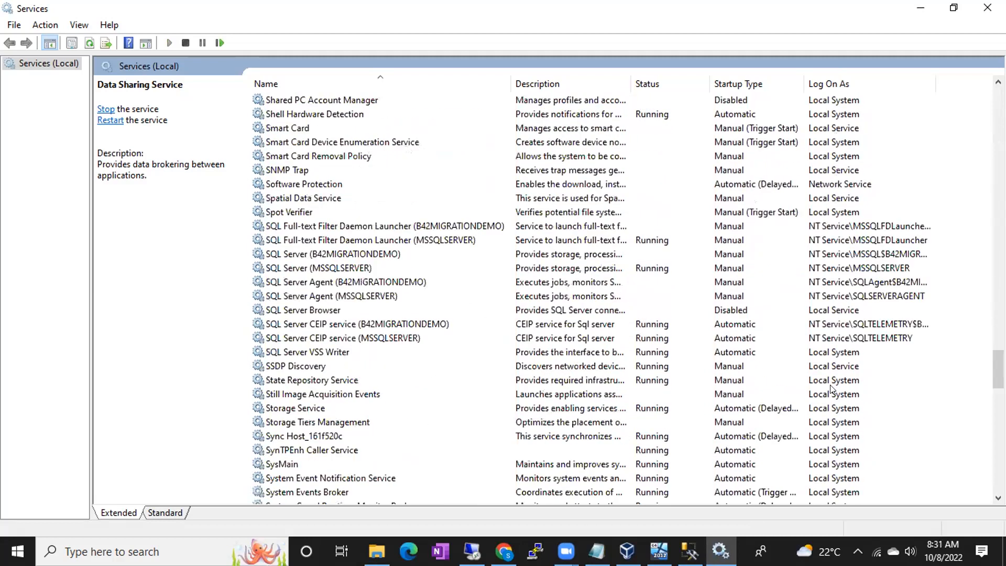
{"action": "left_click", "coordinate": [829, 426]}
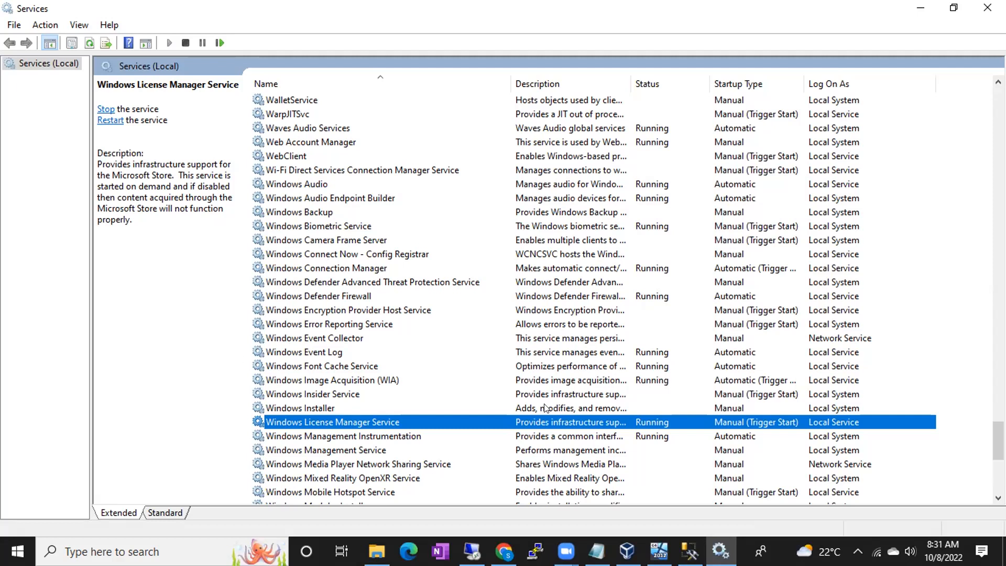
{"action": "left_click", "coordinate": [597, 551]}
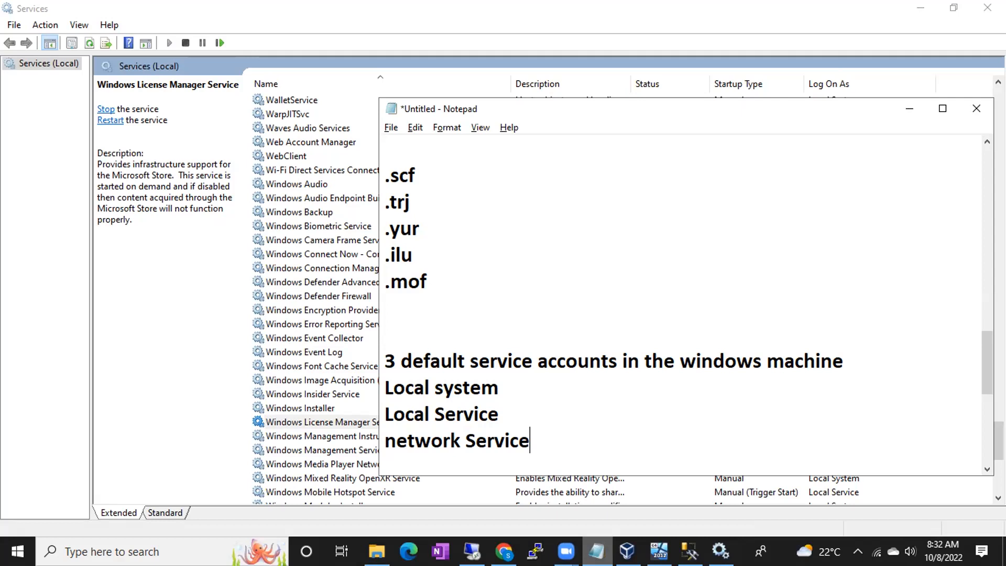
- Bring Notepad back and highlight the Local system, Local Service and network Service lines
{"action": "left_click", "coordinate": [557, 80]}
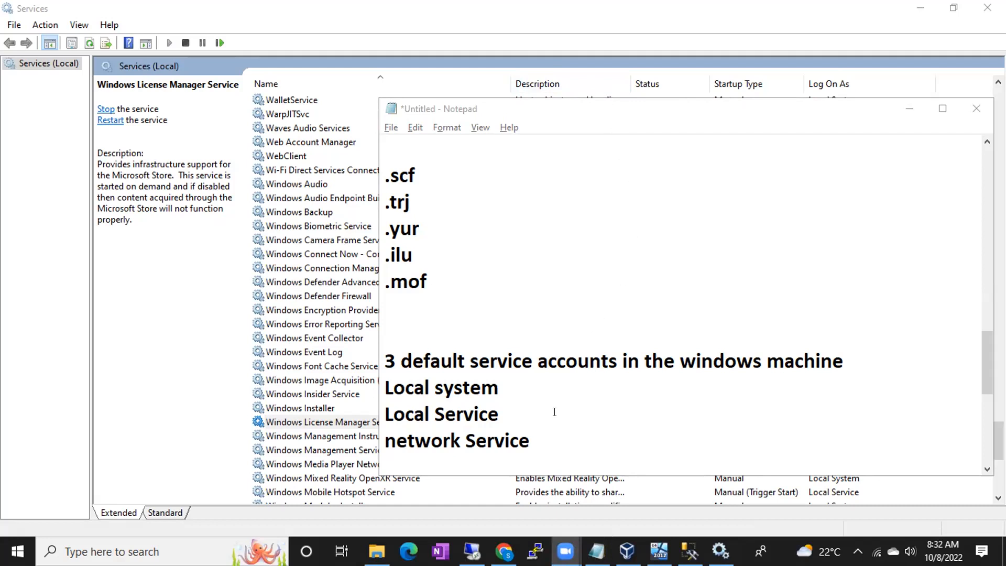
{"action": "left_click_drag", "start_coordinate": [530, 441], "coordinate": [372, 394]}
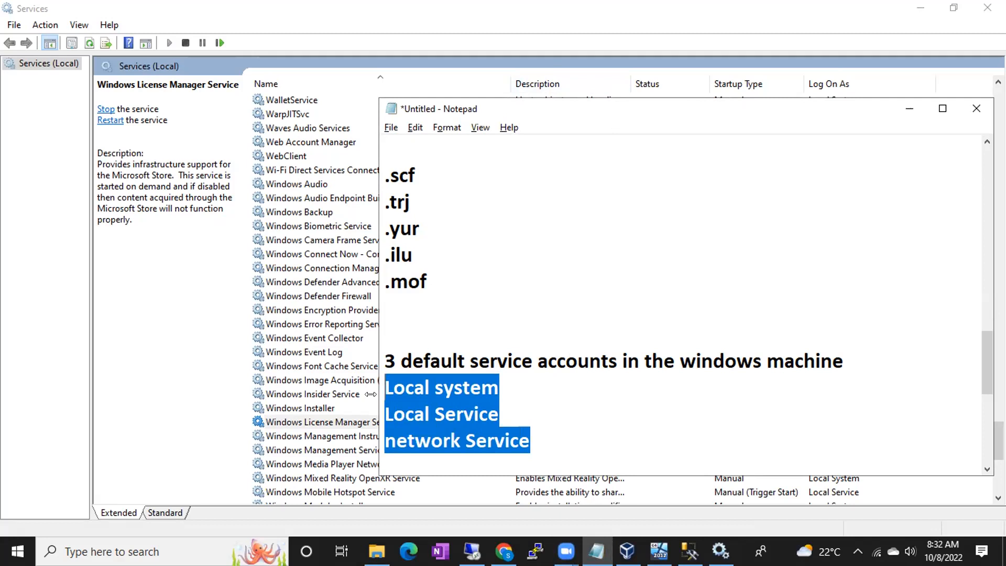
- Switch to the BATCH46 VM's SQL Server 2017 Setup Server Configuration service accounts grid
{"action": "key", "text": "alt+Tab"}
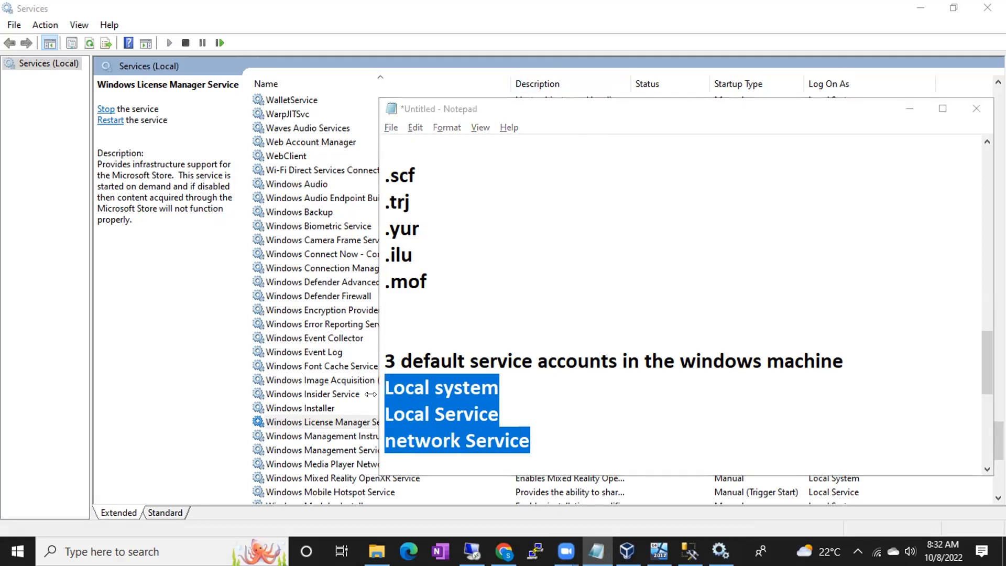
{"action": "key", "text": "alt+Tab"}
{"action": "key", "text": "alt+Tab"}
{"action": "key", "text": "alt+Tab"}
{"action": "key", "text": "alt+Tab"}
{"action": "key", "text": "alt+Tab"}
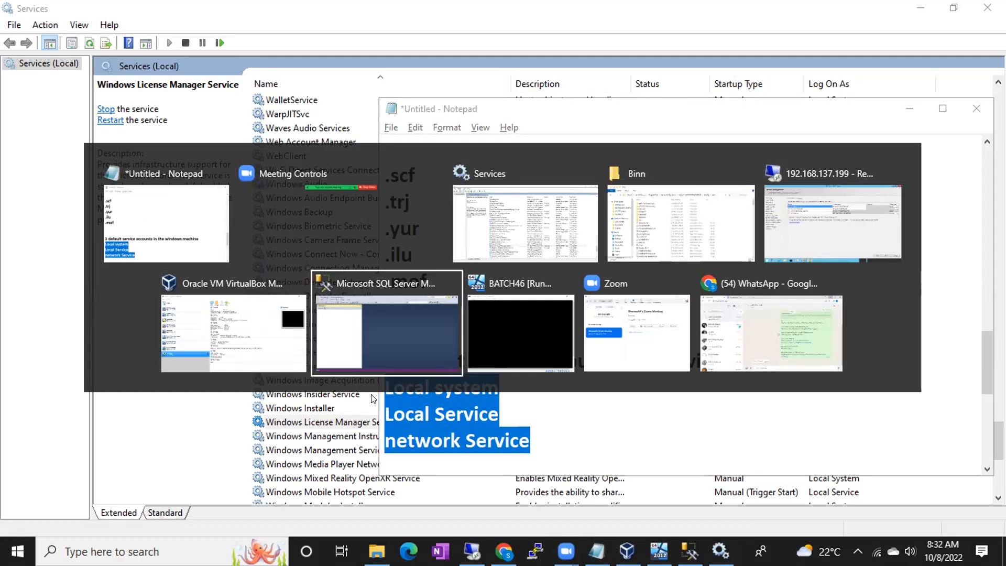
{"action": "key", "text": "alt+Tab"}
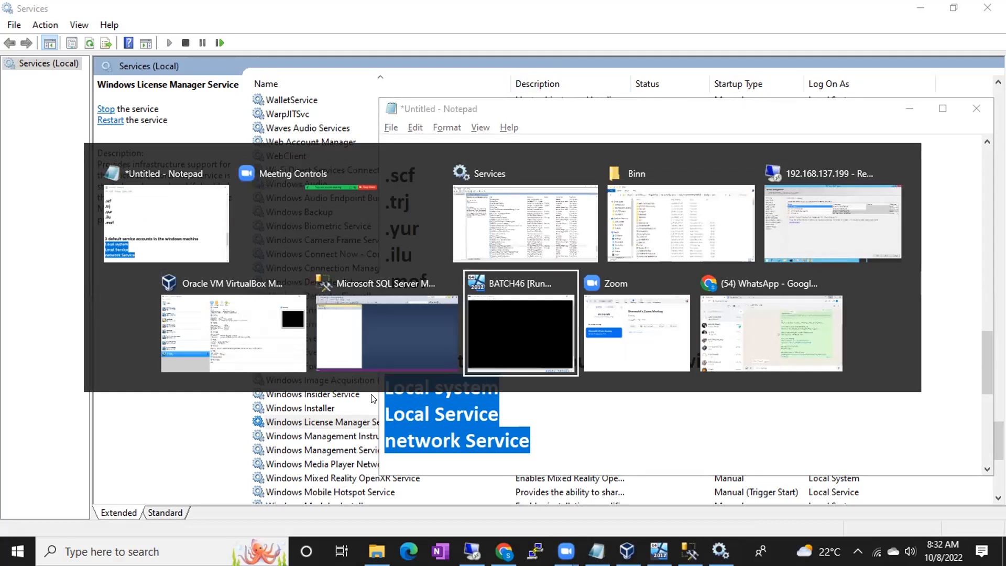
{"action": "key", "text": "alt+Tab"}
{"action": "key", "text": "alt+Tab"}
{"action": "key", "text": "alt+Tab"}
{"action": "key", "text": "alt+Tab"}
{"action": "key", "text": "alt+Tab"}
{"action": "key", "text": "alt+Tab"}
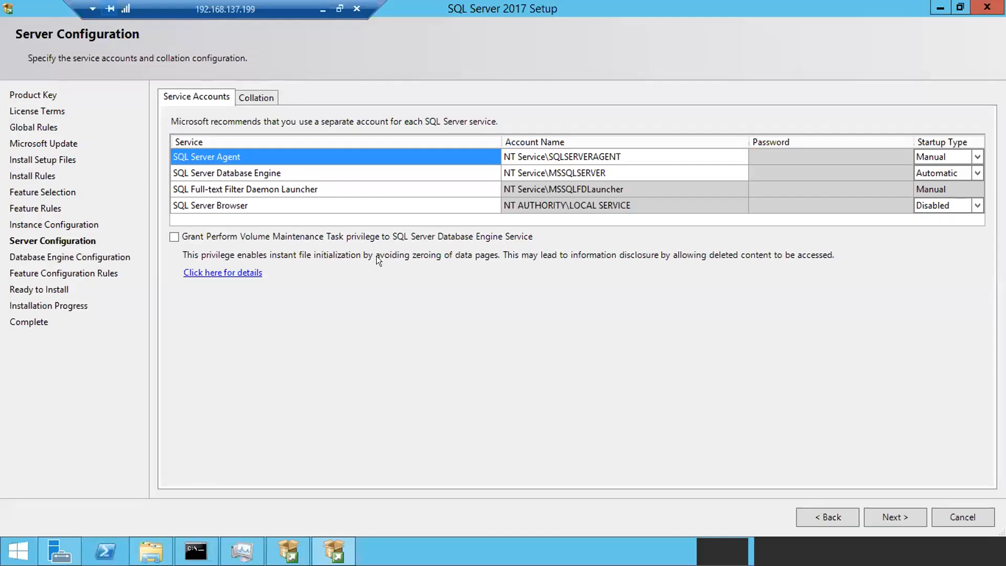
{"action": "left_click", "coordinate": [599, 156]}
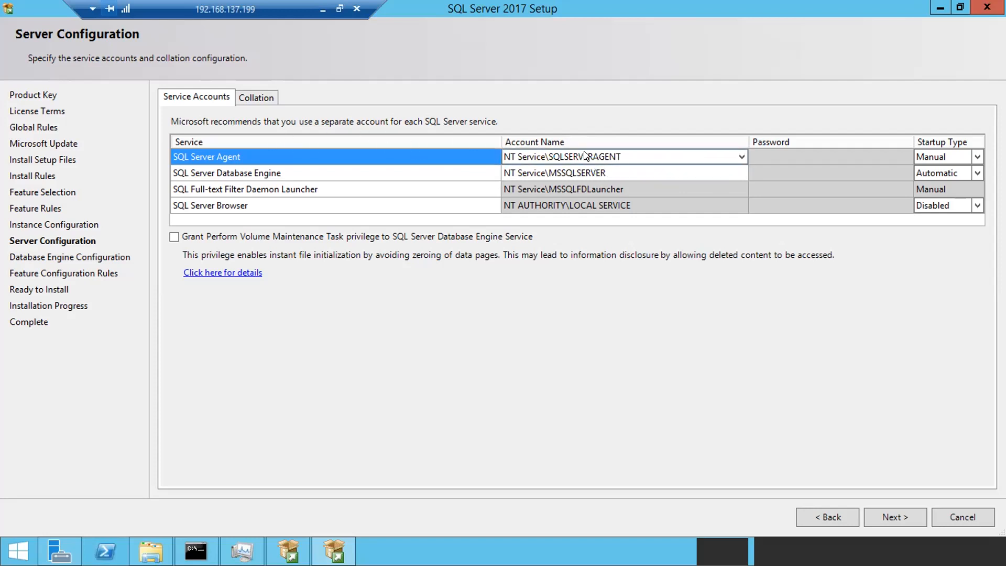
- Set SQL Server Agent startup to Automatic and confirm the SQL_Latin1_General_CP1_CI_AS collation default
{"action": "left_click", "coordinate": [265, 167]}
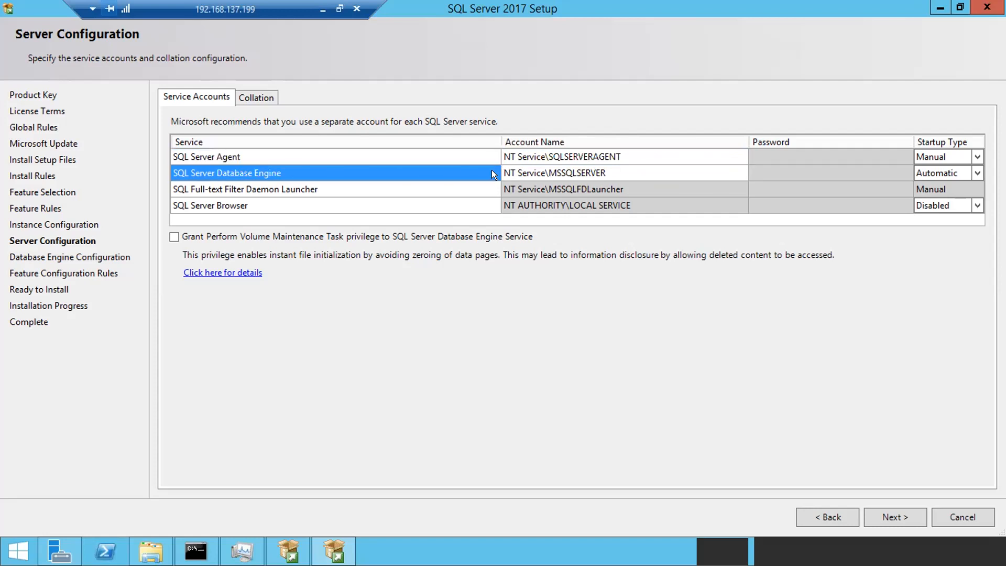
{"action": "left_click", "coordinate": [385, 188]}
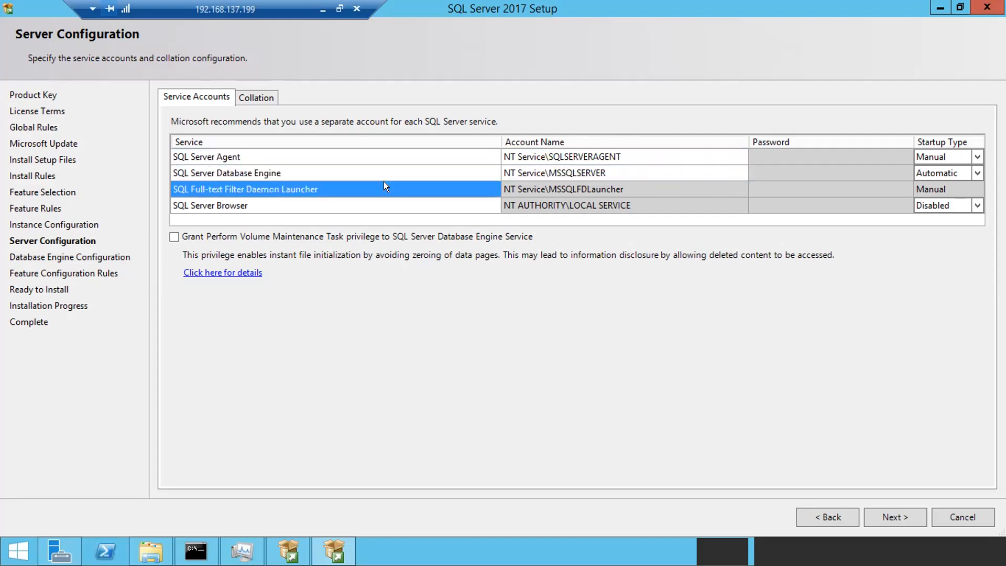
{"action": "left_click", "coordinate": [329, 206]}
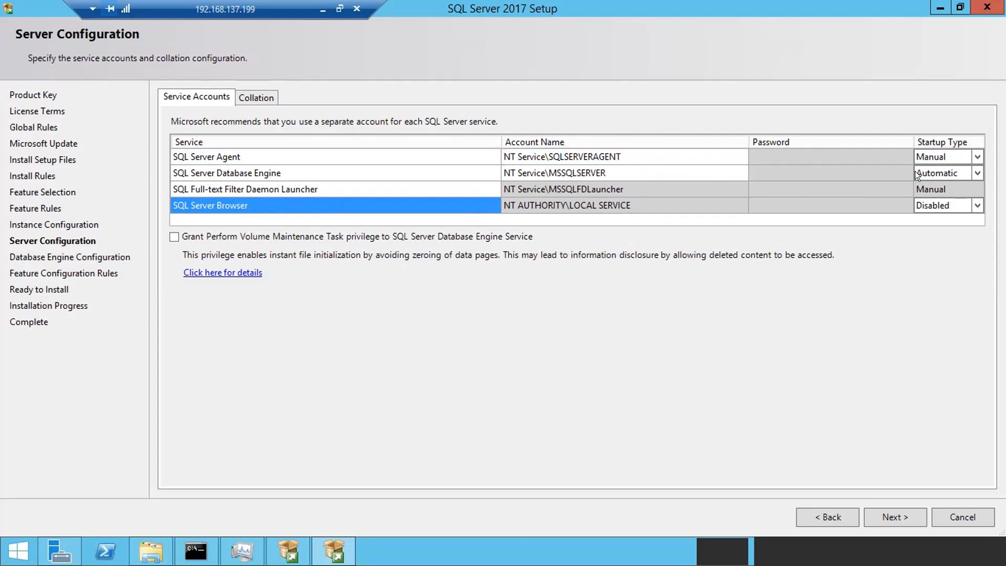
{"action": "left_click", "coordinate": [973, 156]}
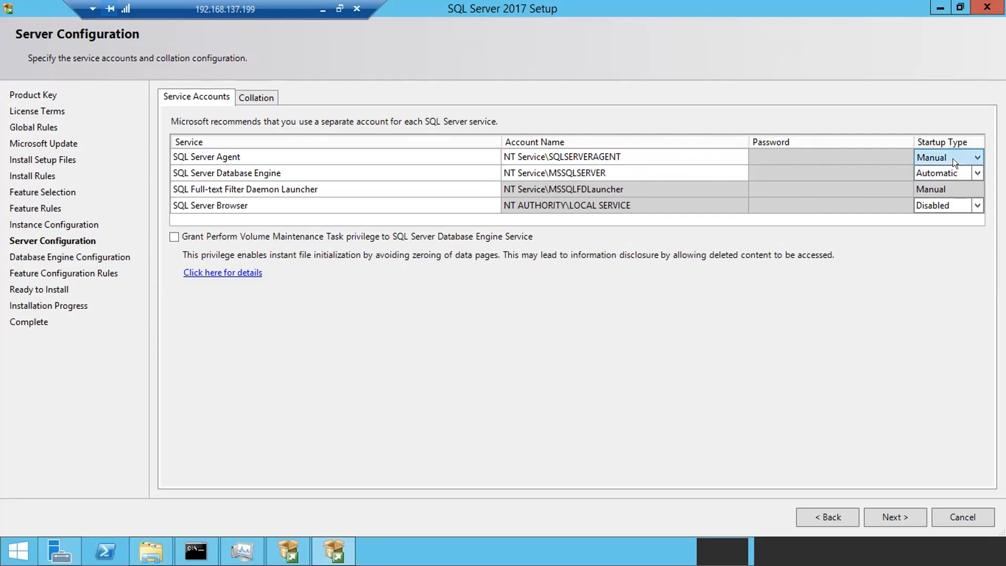
{"action": "left_click", "coordinate": [974, 157]}
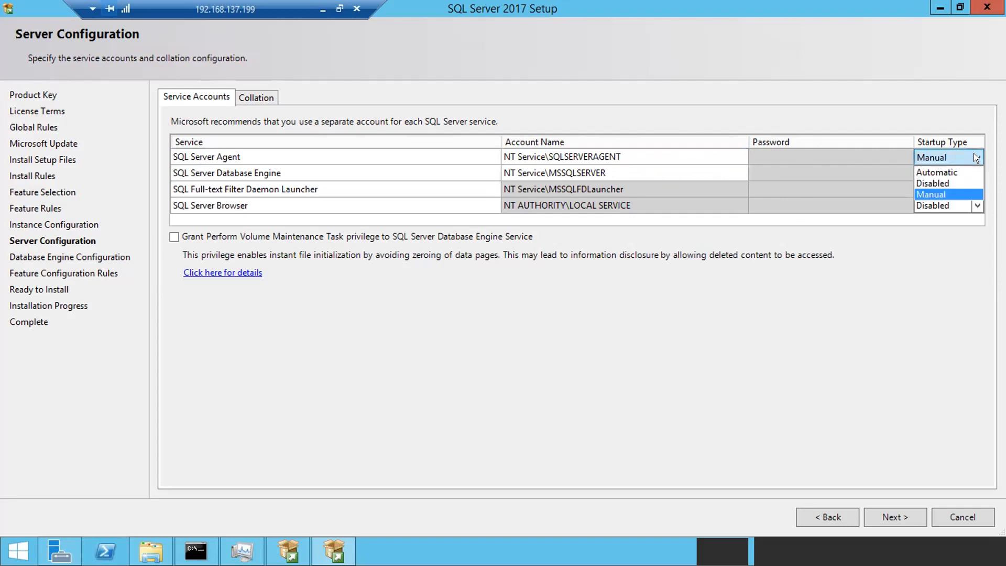
{"action": "left_click", "coordinate": [948, 171]}
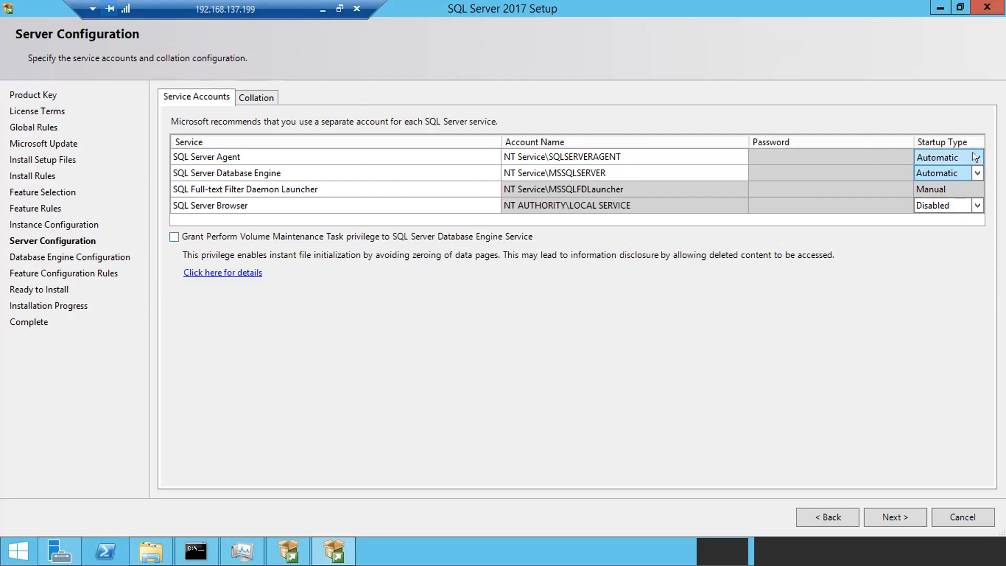
{"action": "left_click", "coordinate": [268, 99]}
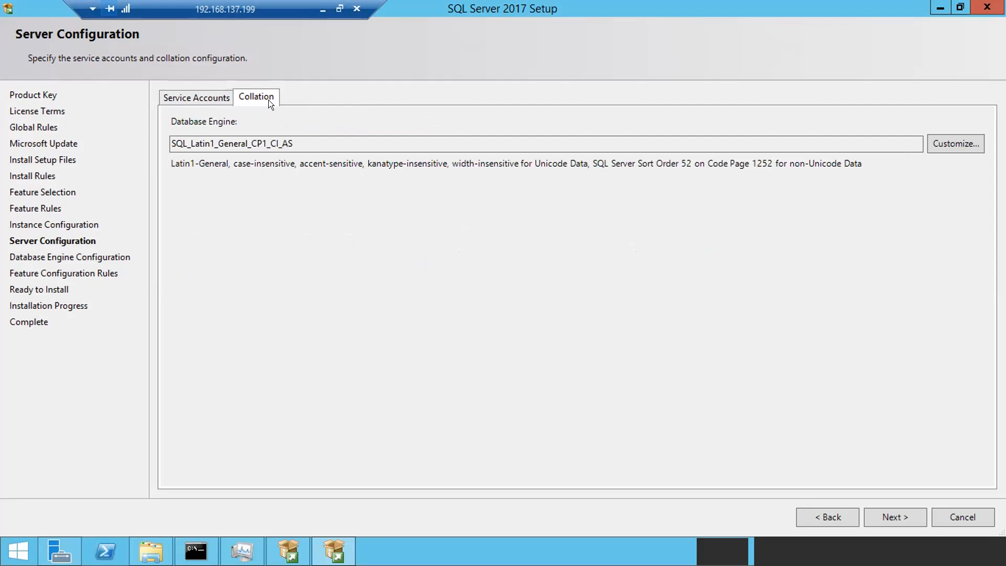
{"action": "left_click", "coordinate": [185, 92]}
- Point out the SQL Server Browser service, then switch to Management Studio
{"action": "left_click", "coordinate": [231, 199]}
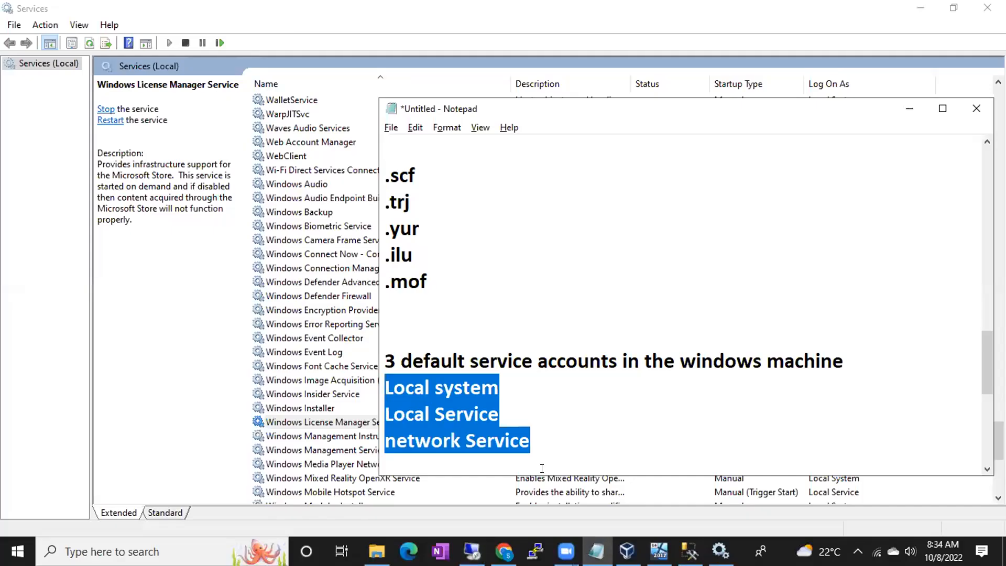
{"action": "left_click", "coordinate": [690, 551]}
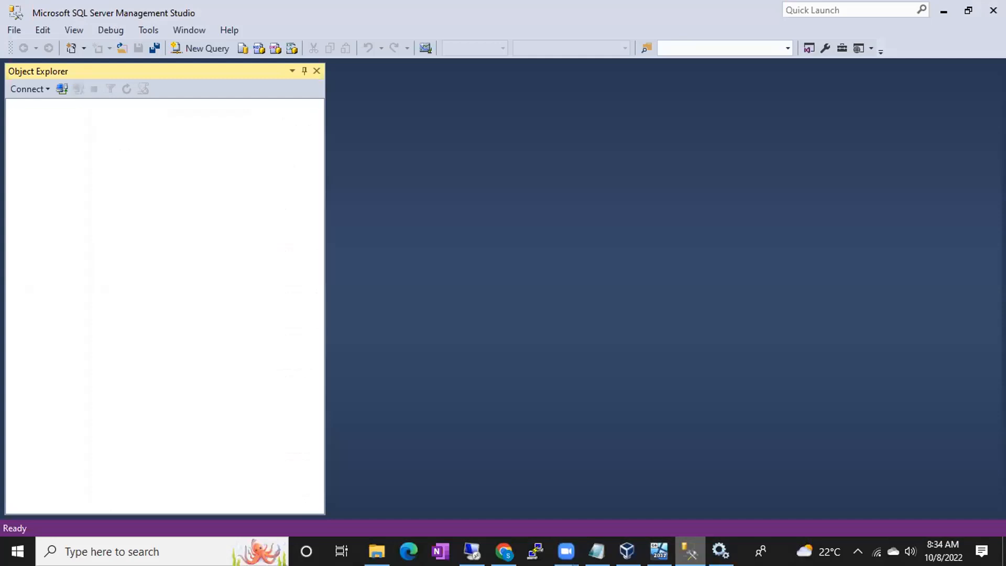
- Browse for servers, listing the default and B42MIGRATIONDEMO Database Engine instances, then check Network Servers
{"action": "left_click", "coordinate": [61, 91]}
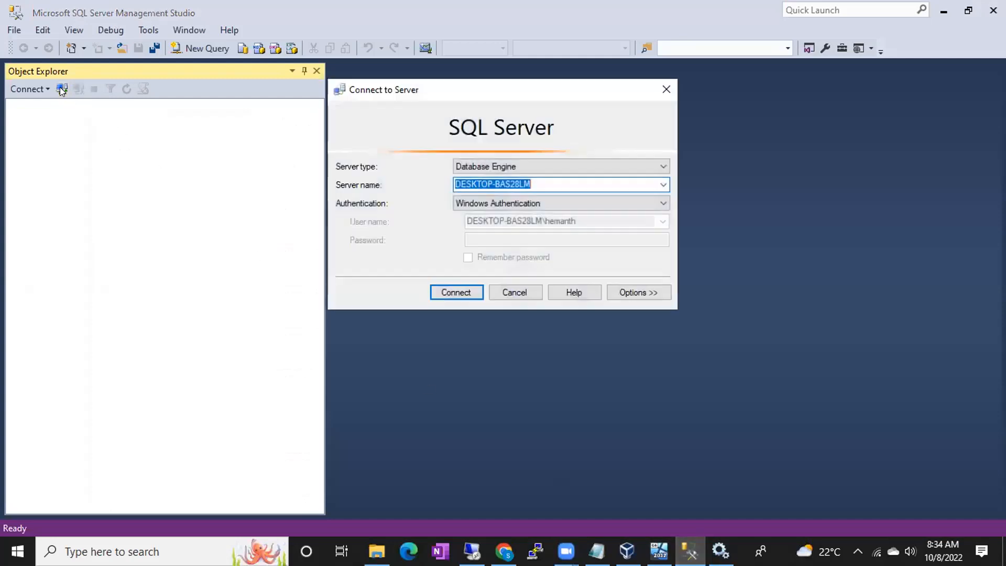
{"action": "left_click", "coordinate": [663, 185]}
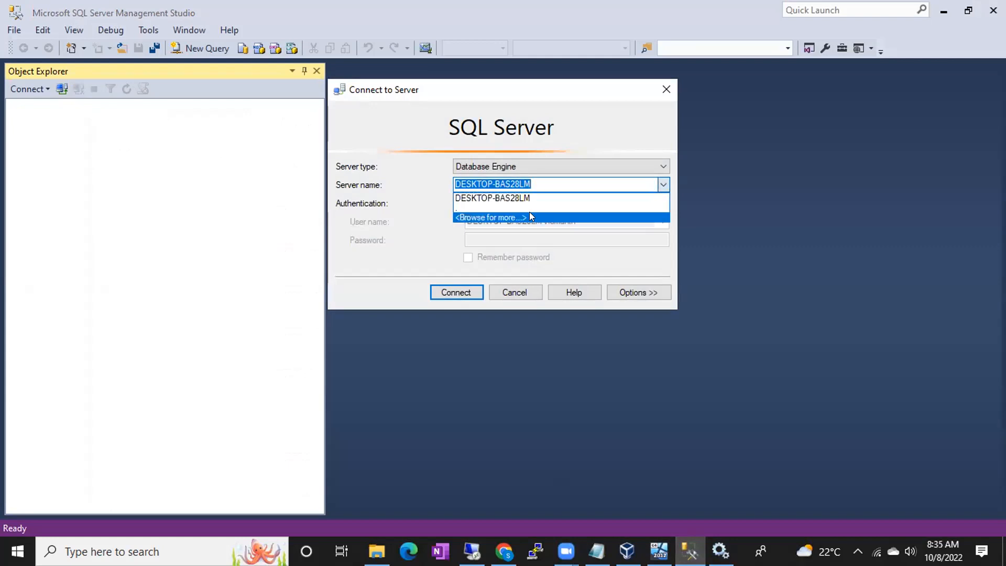
{"action": "left_click", "coordinate": [530, 215]}
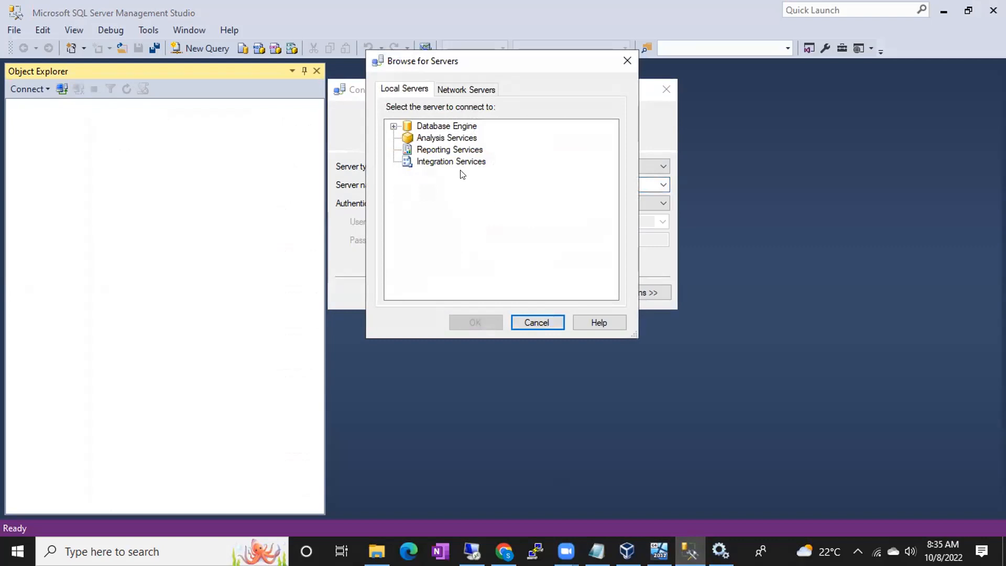
{"action": "left_click", "coordinate": [393, 125]}
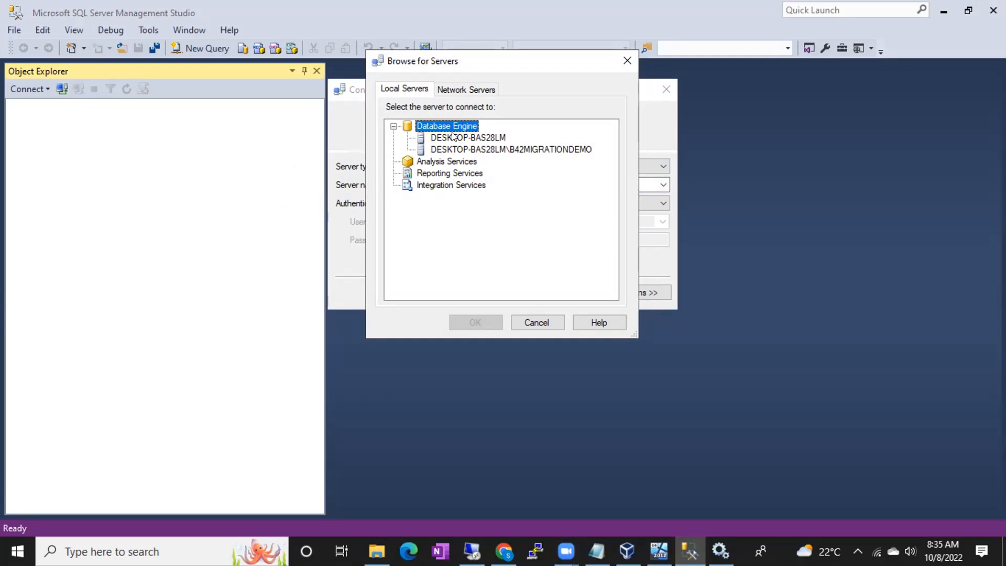
{"action": "left_click", "coordinate": [454, 90]}
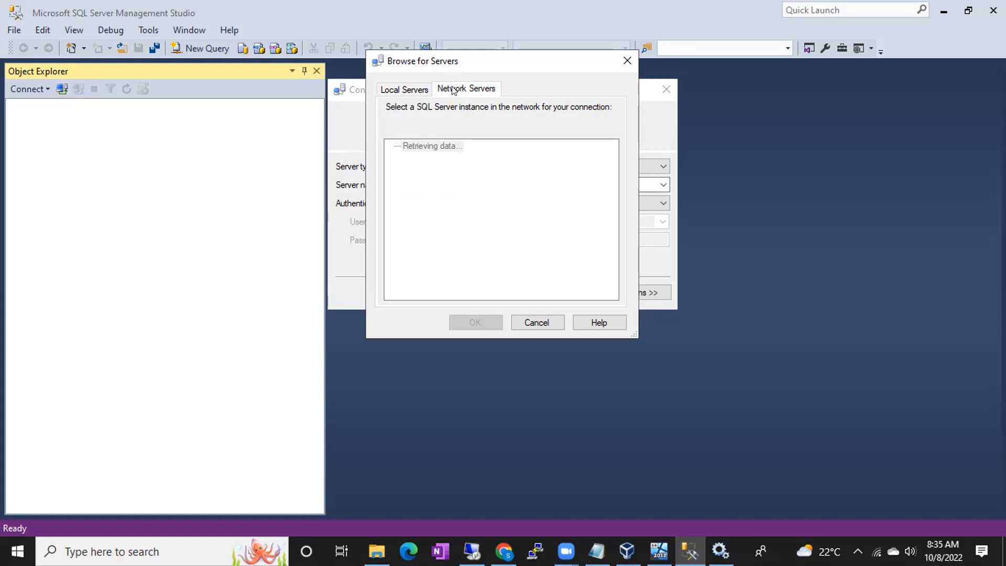
- Return to the VirtualBox session showing SQL Server 2017 Setup's Server Configuration page
{"action": "left_click", "coordinate": [472, 552]}
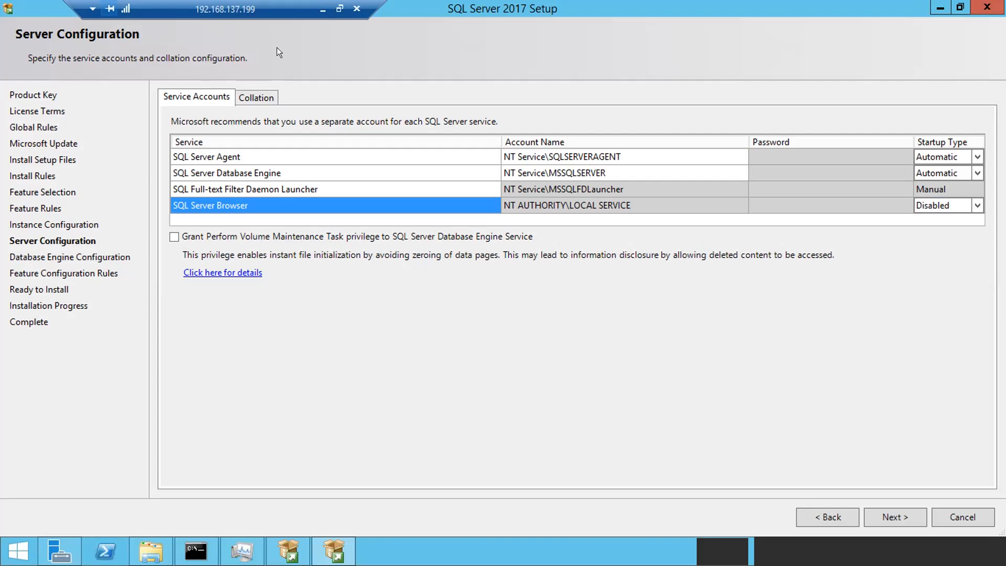
- Select the Full-text Filter Daemon Launcher row to check its startup type
{"action": "left_click", "coordinate": [268, 189]}
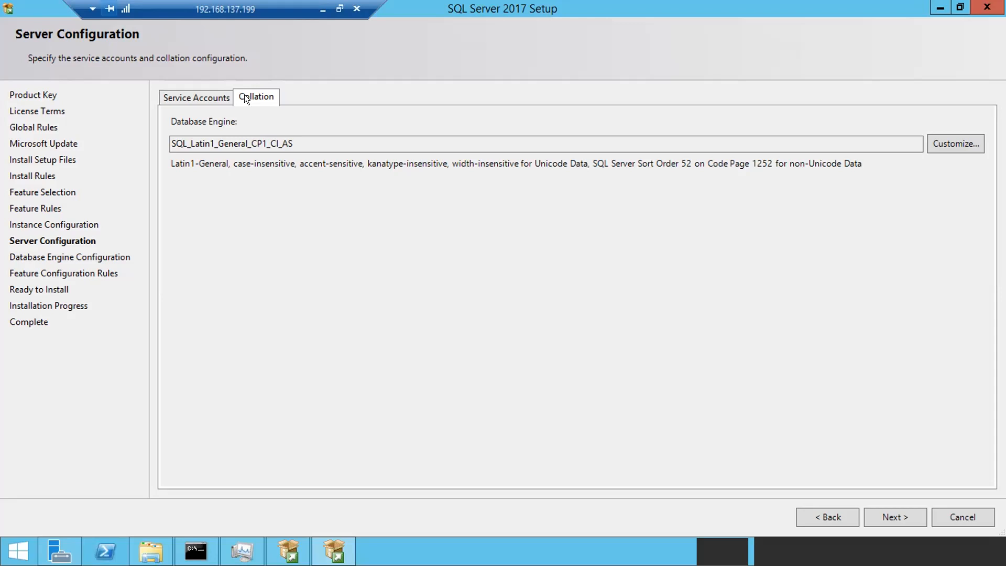
- Highlight the Latin1_General, CP1, CI and AS parts of the collation name, then open Customize
{"action": "left_click_drag", "start_coordinate": [294, 141], "coordinate": [152, 138]}
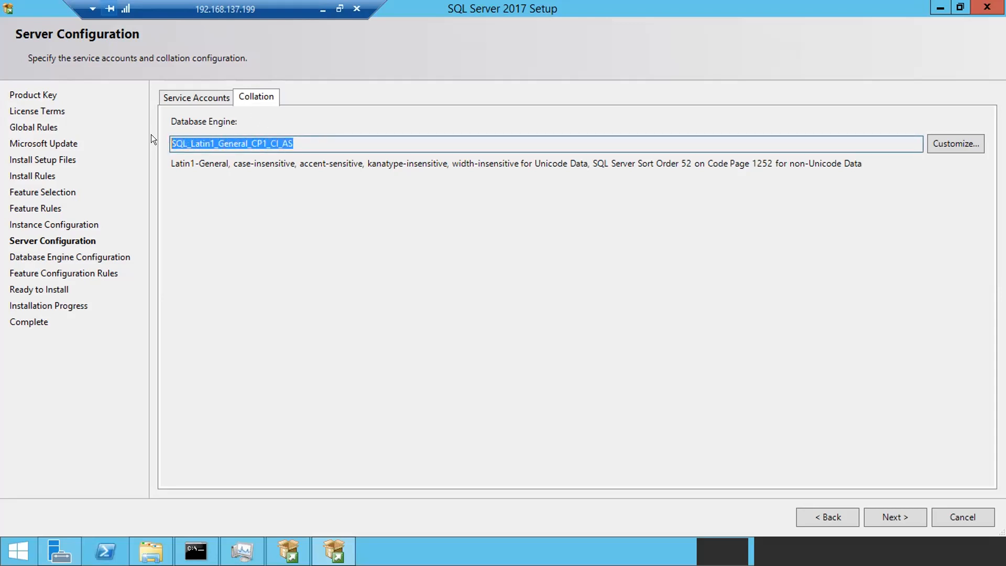
{"action": "left_click", "coordinate": [214, 142]}
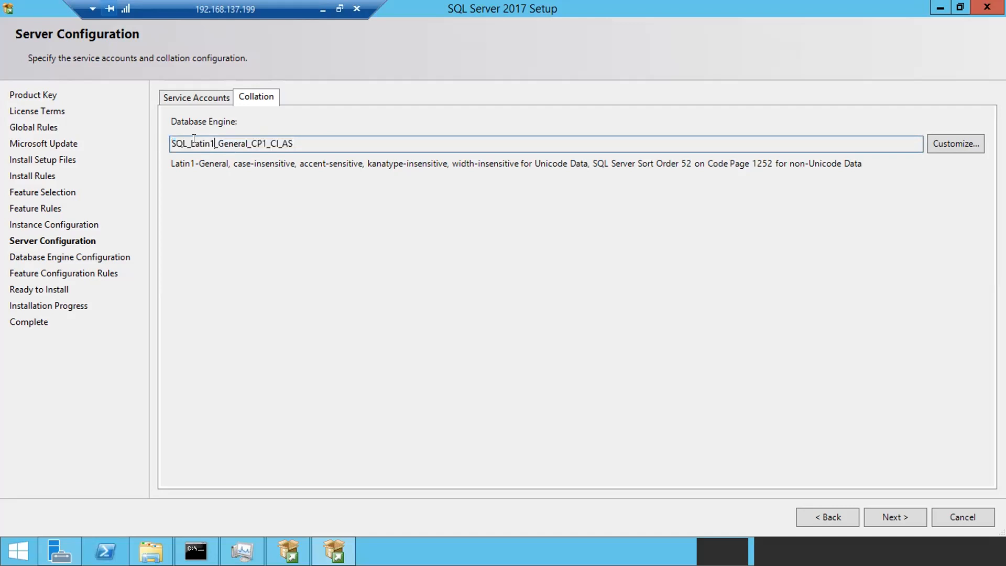
{"action": "left_click_drag", "start_coordinate": [194, 139], "coordinate": [228, 141]}
{"action": "left_click_drag", "start_coordinate": [318, 137], "coordinate": [161, 138]}
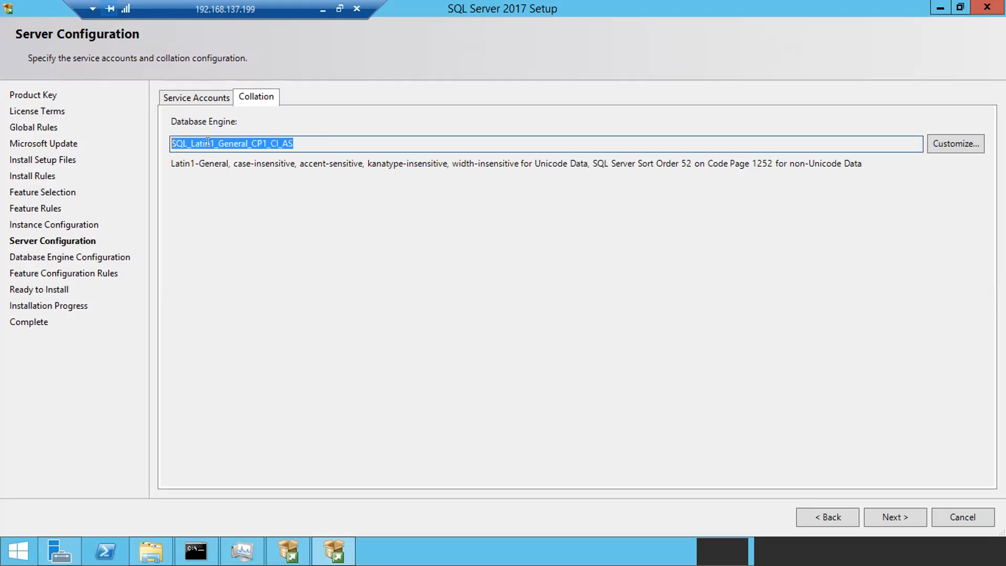
{"action": "left_click", "coordinate": [294, 140]}
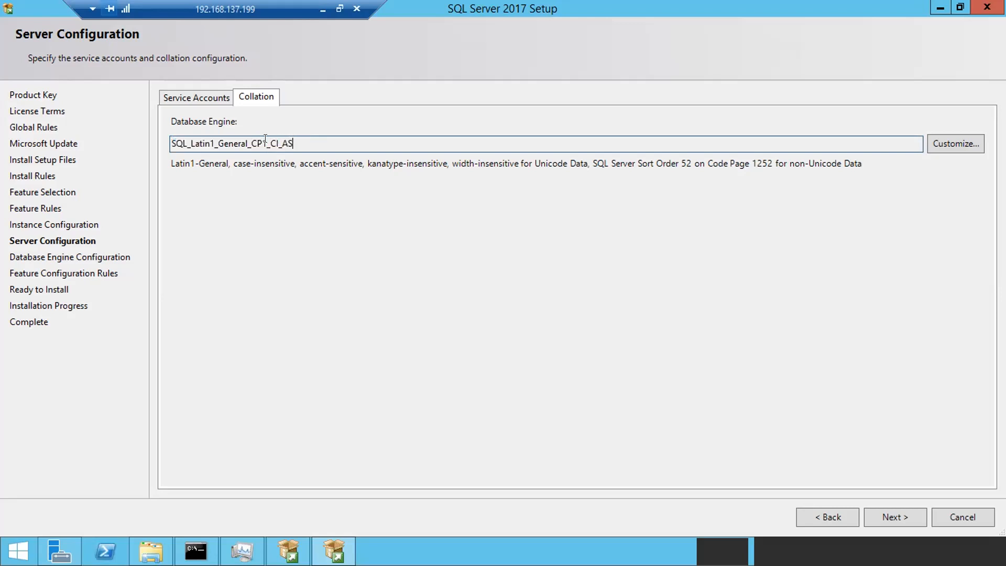
{"action": "left_click_drag", "start_coordinate": [251, 137], "coordinate": [277, 137]}
{"action": "left_click_drag", "start_coordinate": [281, 138], "coordinate": [152, 137]}
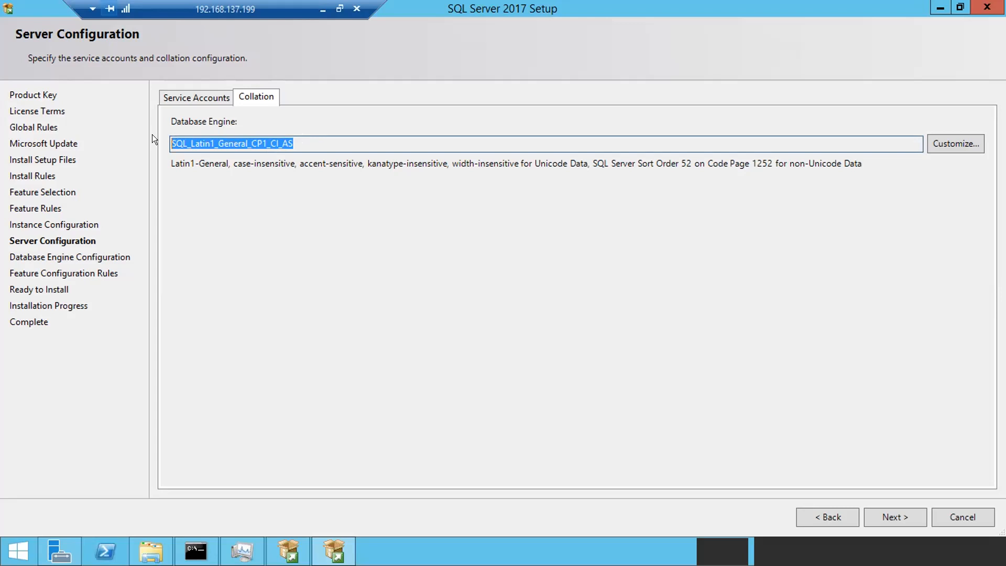
{"action": "left_click", "coordinate": [937, 137]}
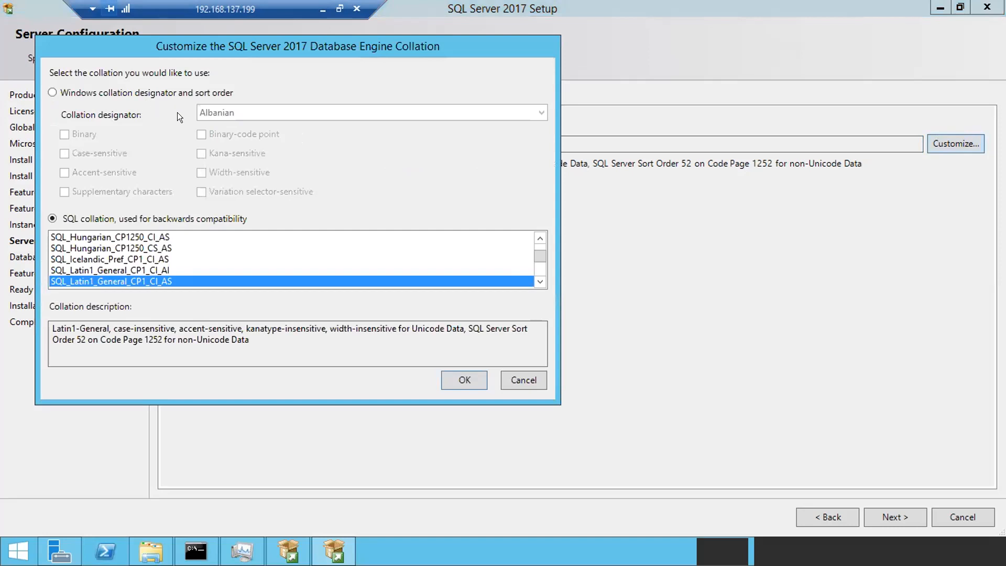
- Switch to Windows collation designator and scroll through the full list of designators
{"action": "left_click", "coordinate": [125, 90]}
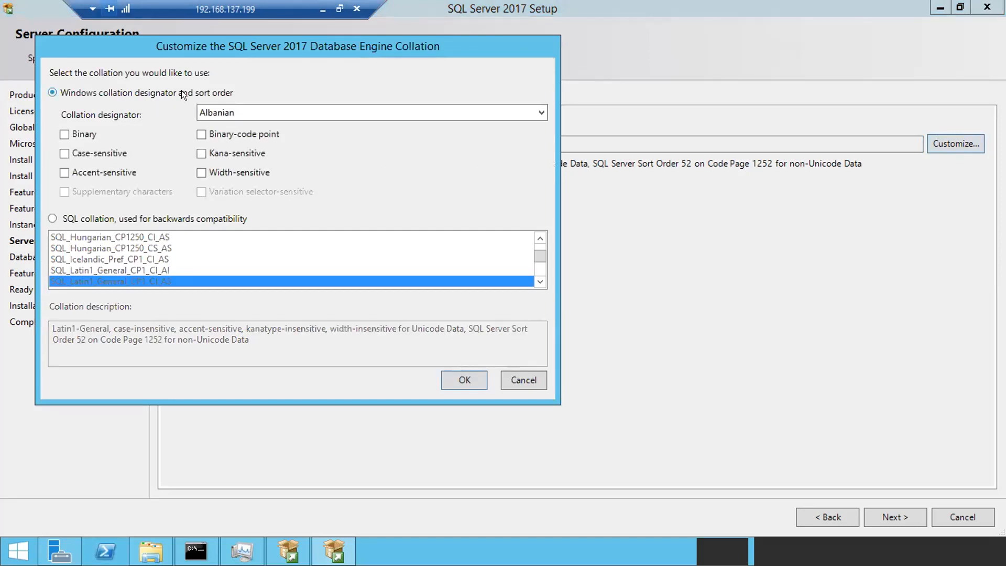
{"action": "left_click", "coordinate": [256, 113]}
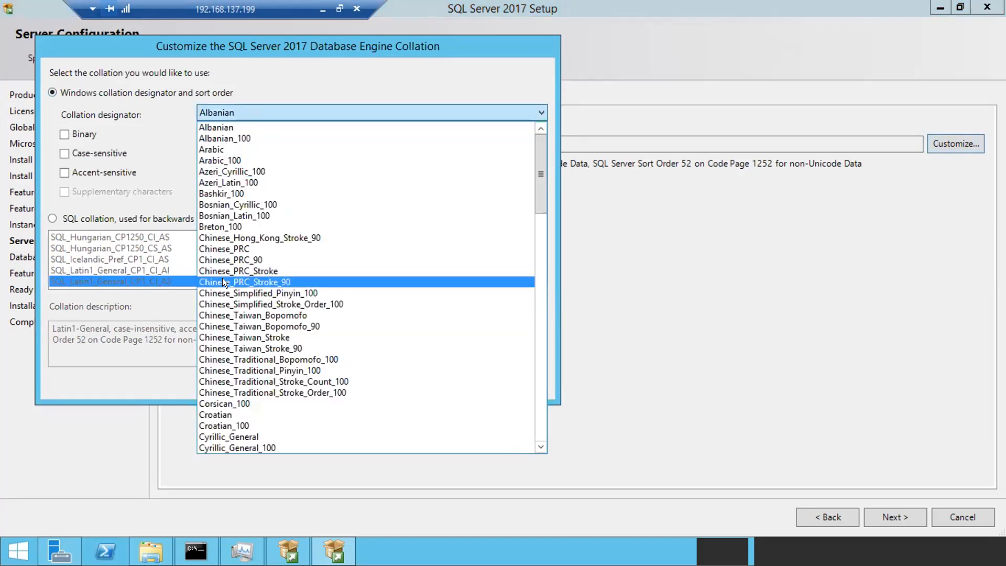
{"action": "scroll", "coordinate": [222, 278], "scroll_direction": "down", "scroll_amount": 3}
{"action": "scroll", "coordinate": [222, 277], "scroll_direction": "down", "scroll_amount": 3}
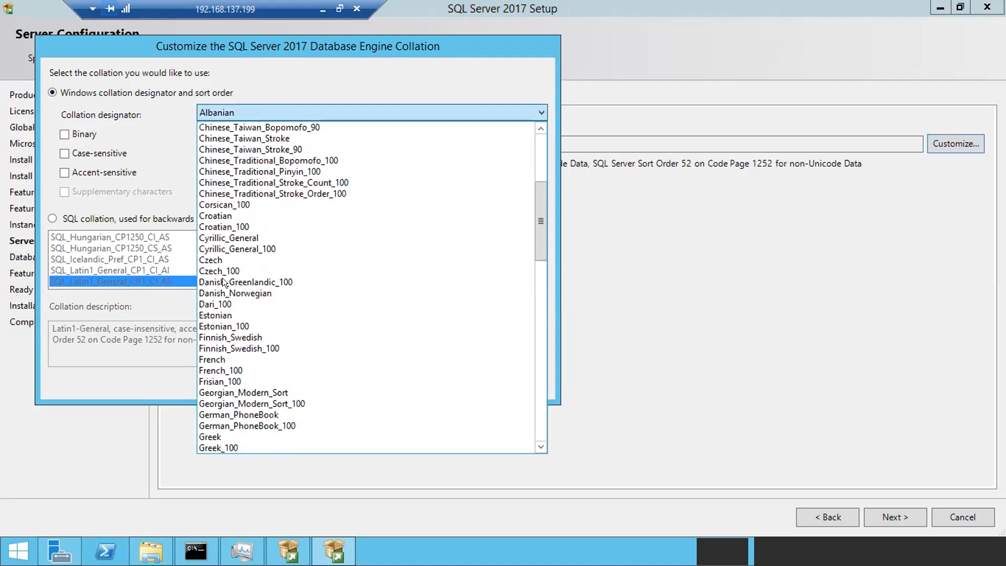
{"action": "scroll", "coordinate": [222, 278], "scroll_direction": "down", "scroll_amount": 2}
{"action": "scroll", "coordinate": [223, 278], "scroll_direction": "down", "scroll_amount": 1}
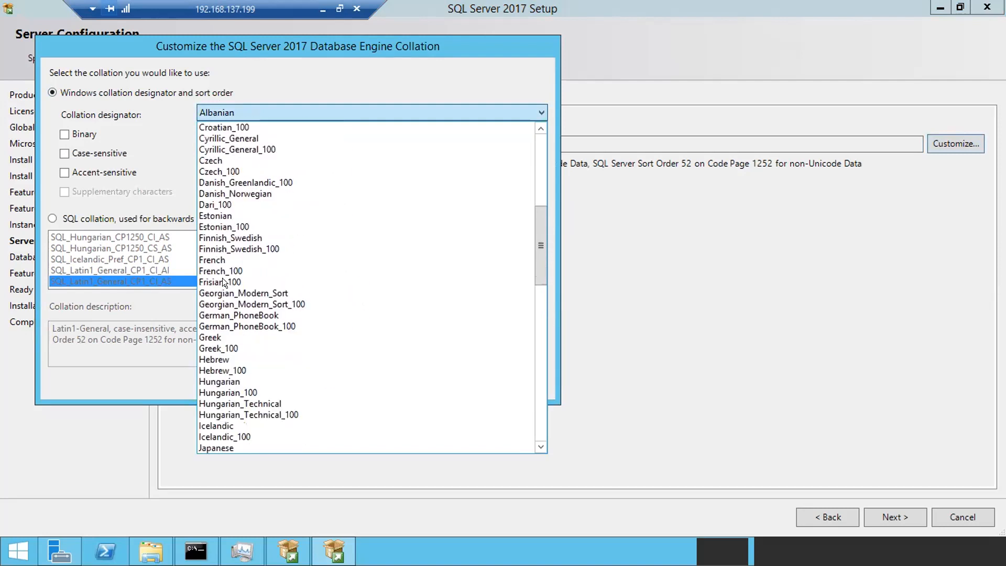
{"action": "scroll", "coordinate": [222, 277], "scroll_direction": "down", "scroll_amount": 4}
{"action": "scroll", "coordinate": [222, 278], "scroll_direction": "down", "scroll_amount": 1}
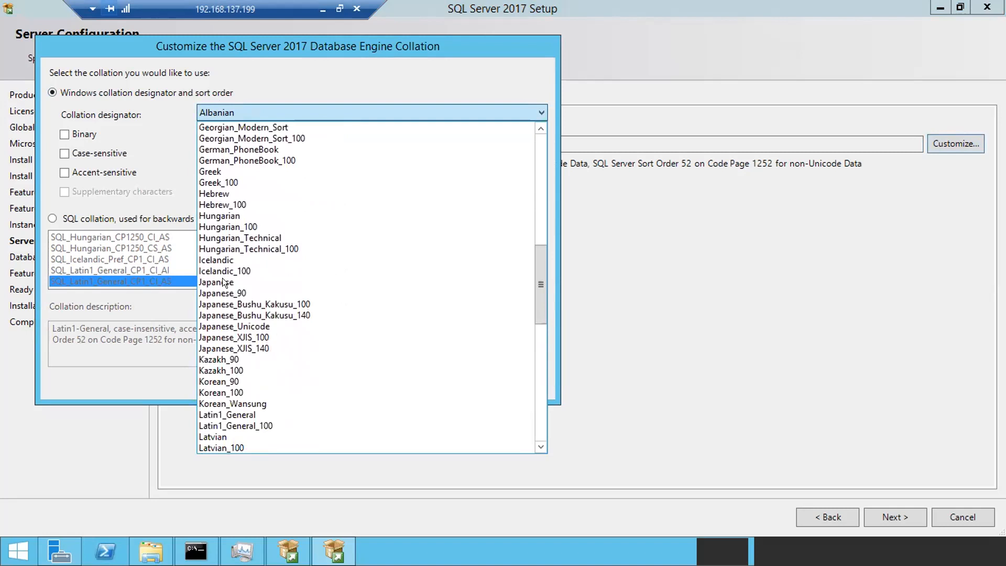
{"action": "scroll", "coordinate": [222, 277], "scroll_direction": "down", "scroll_amount": 3}
{"action": "scroll", "coordinate": [222, 277], "scroll_direction": "down", "scroll_amount": 3}
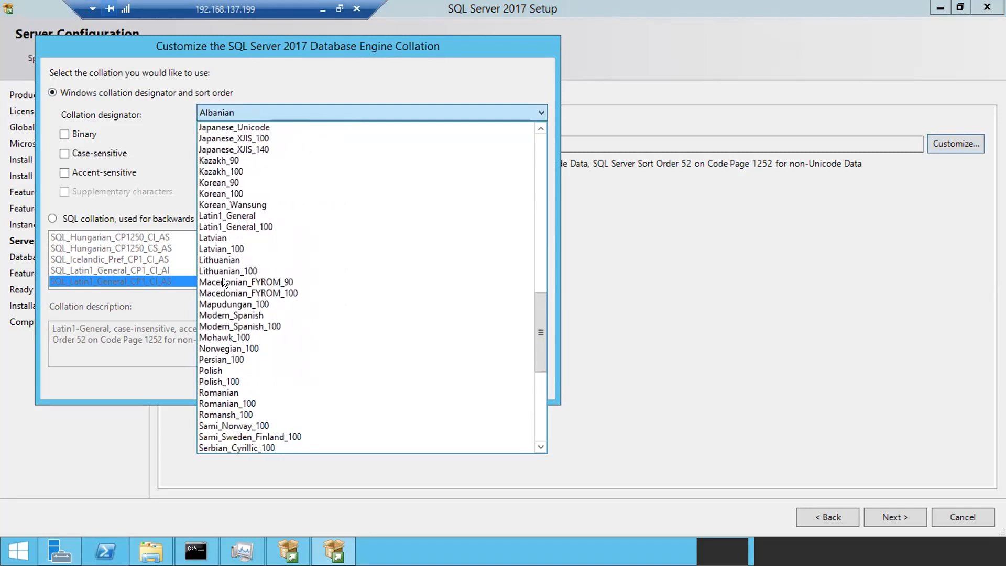
{"action": "scroll", "coordinate": [222, 277], "scroll_direction": "down", "scroll_amount": 4}
{"action": "scroll", "coordinate": [223, 282], "scroll_direction": "down", "scroll_amount": 2}
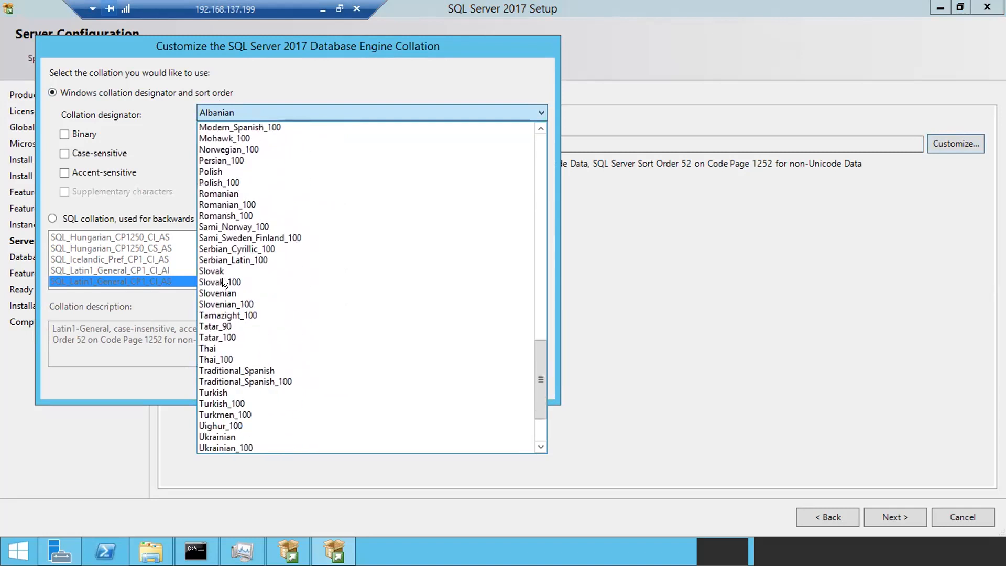
{"action": "scroll", "coordinate": [223, 282], "scroll_direction": "down", "scroll_amount": 3}
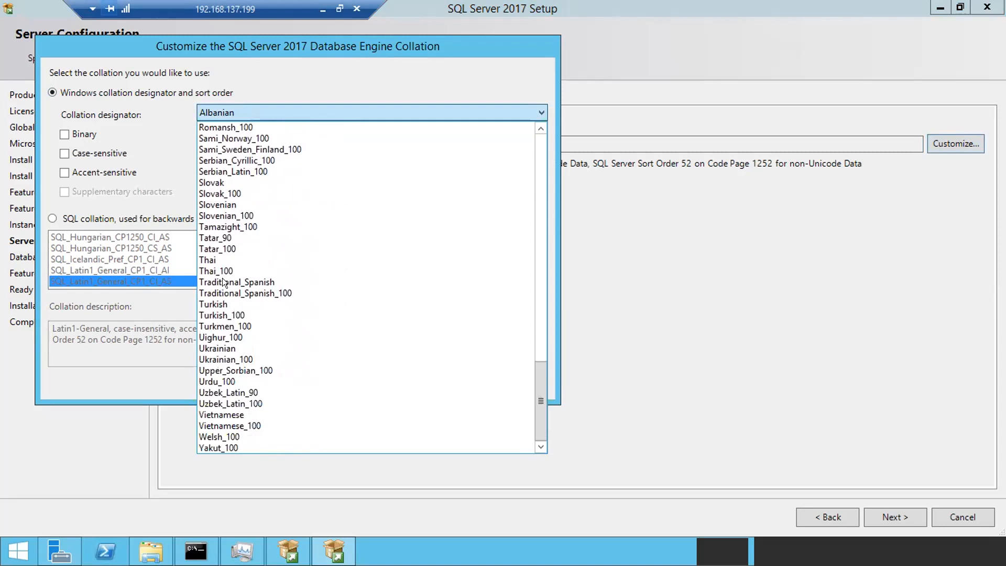
{"action": "scroll", "coordinate": [224, 283], "scroll_direction": "up", "scroll_amount": 20}
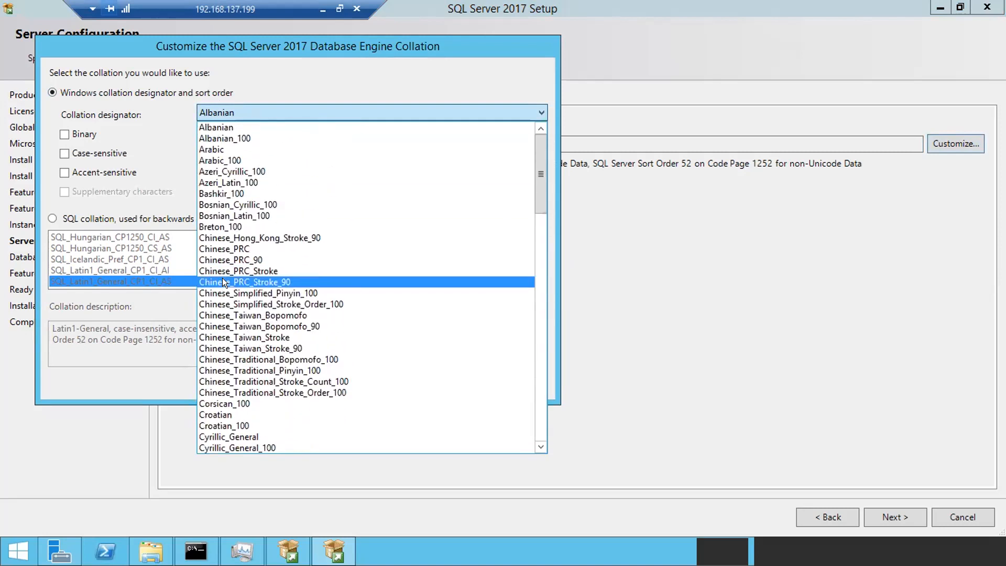
- Close the designator list, revert to SQL collation, and close the collation customization
{"action": "left_click", "coordinate": [152, 138]}
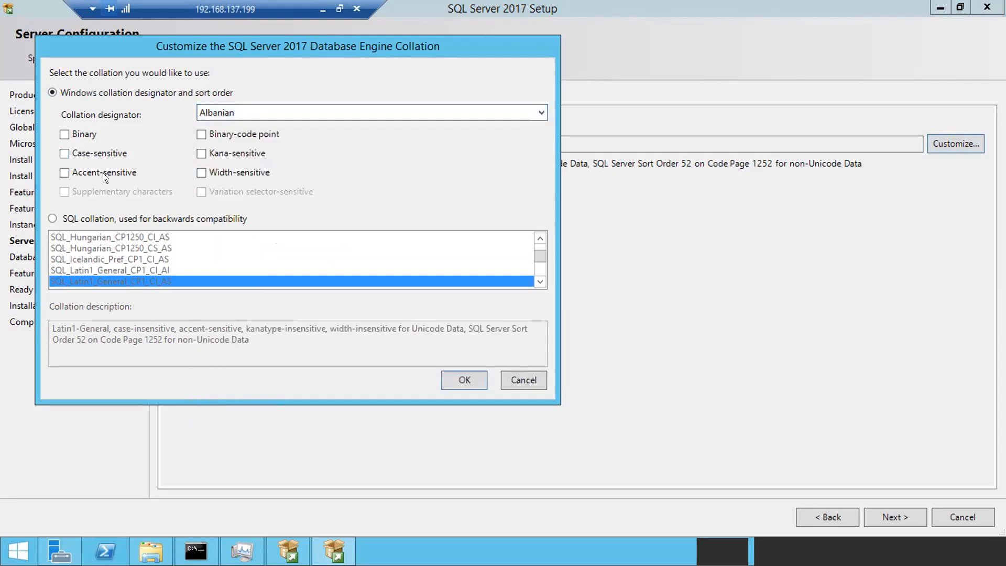
{"action": "left_click", "coordinate": [51, 218]}
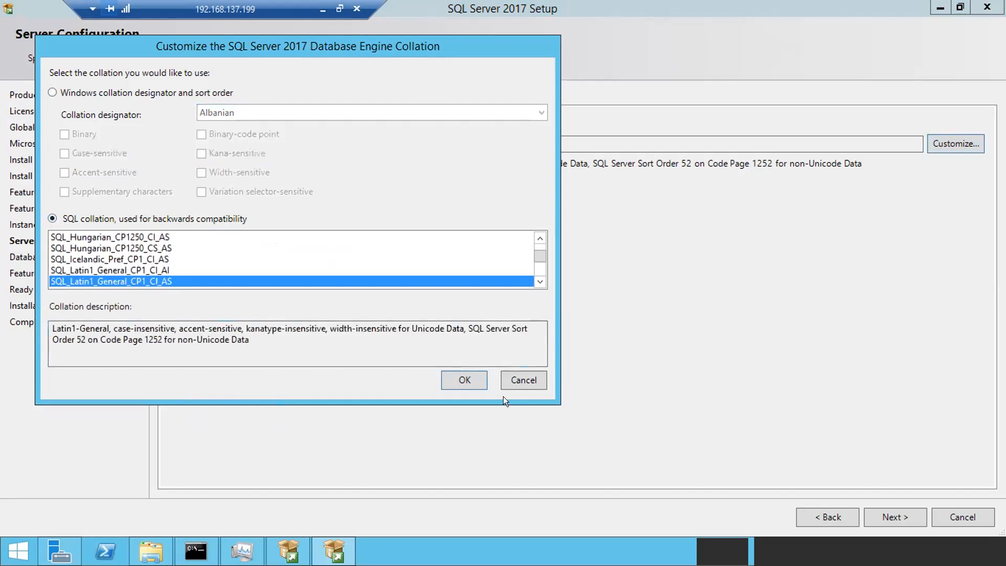
{"action": "left_click", "coordinate": [516, 379]}
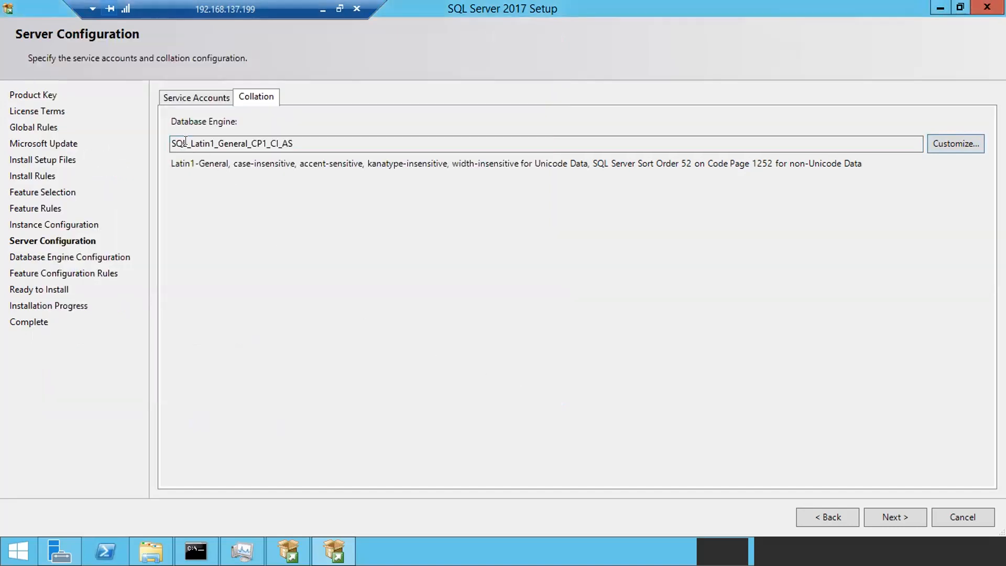
{"action": "left_click_drag", "start_coordinate": [172, 143], "coordinate": [290, 140]}
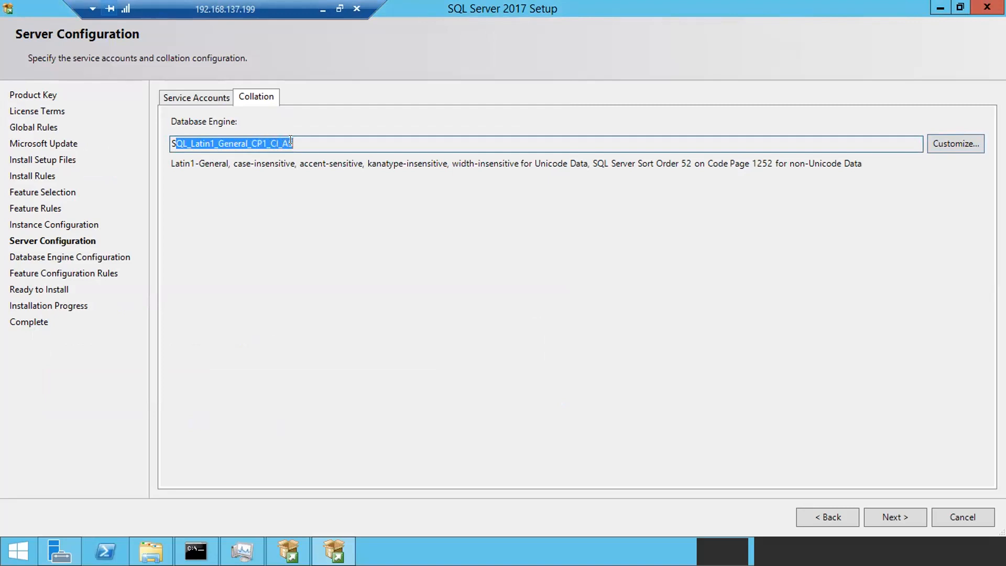
{"action": "left_click_drag", "start_coordinate": [294, 139], "coordinate": [174, 125]}
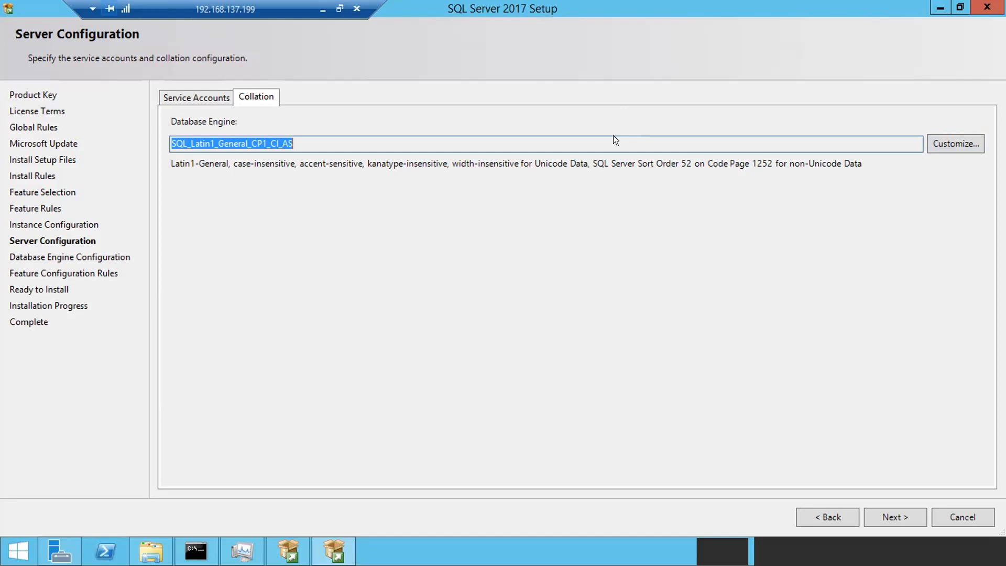
- Highlight the SQL_Latin1_General_CP1_CI_AS collation name, leave it unchanged, and proceed with Next
{"action": "left_click", "coordinate": [337, 139]}
{"action": "left_click_drag", "start_coordinate": [313, 140], "coordinate": [175, 136]}
{"action": "left_click", "coordinate": [883, 514]}
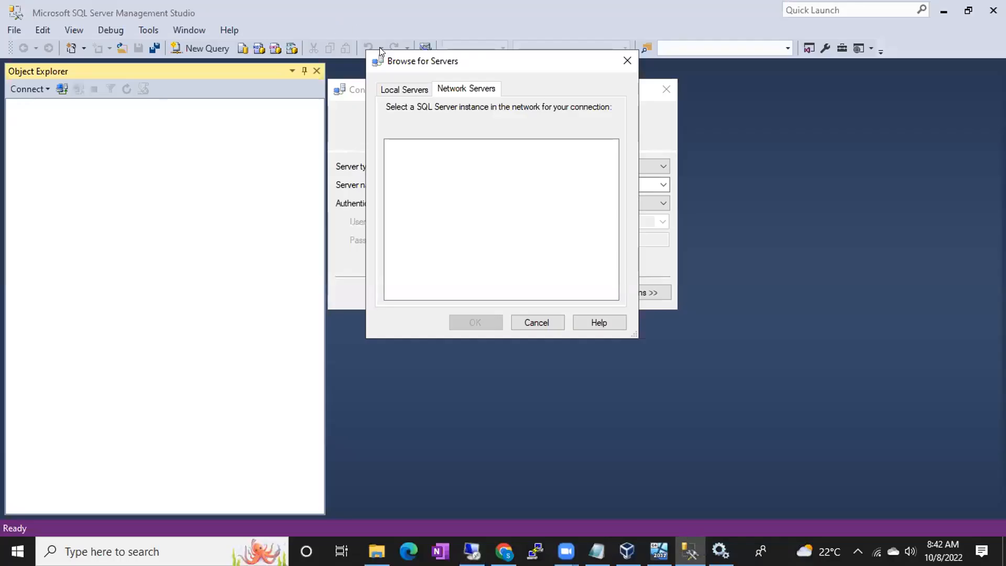
- Cancel Browse for Servers and check the Authentication list, keeping Windows Authentication
{"action": "left_click", "coordinate": [548, 317]}
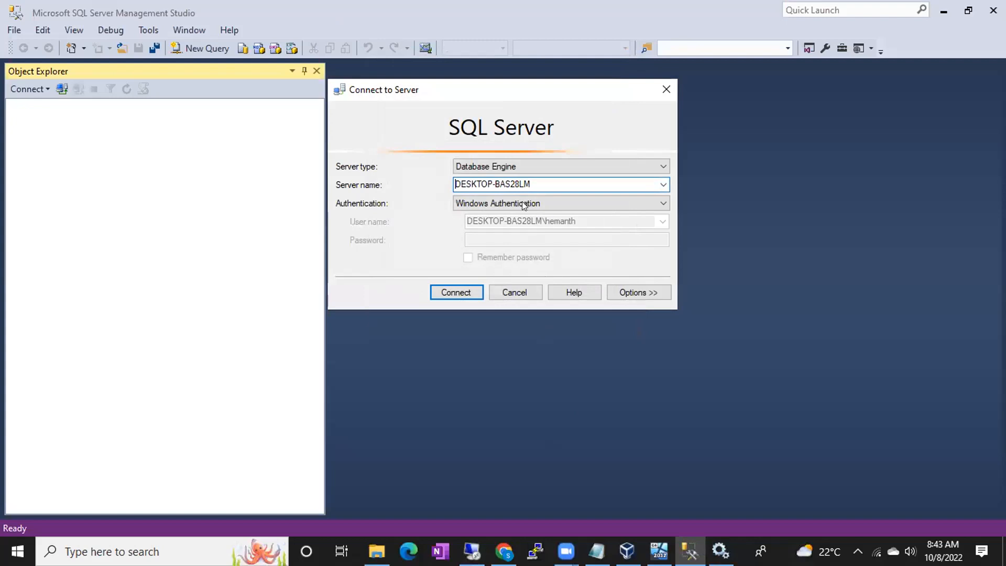
{"action": "left_click", "coordinate": [478, 203]}
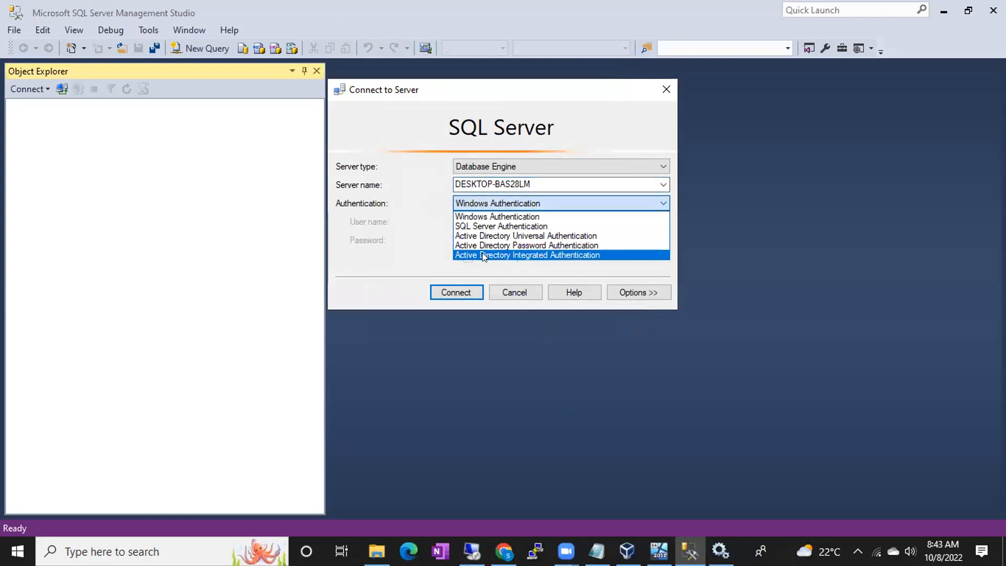
{"action": "left_click", "coordinate": [475, 215]}
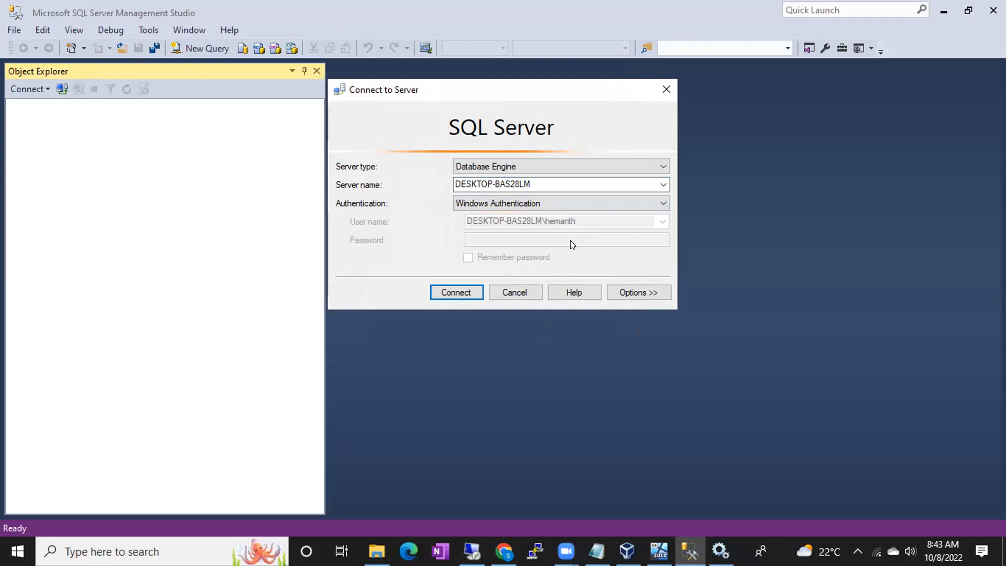
- Try SQL Server Authentication, revert to Windows Authentication, and connect to DESKTOP-BAS28LM
{"action": "left_click", "coordinate": [537, 203]}
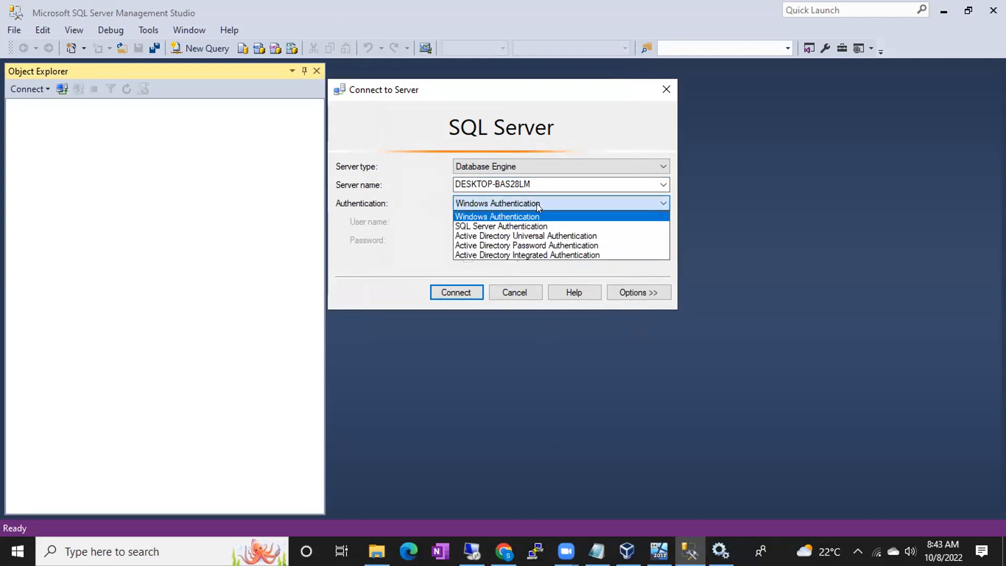
{"action": "left_click", "coordinate": [517, 224]}
{"action": "left_click", "coordinate": [476, 221]}
{"action": "key", "text": "Tab"}
{"action": "left_click", "coordinate": [476, 221]}
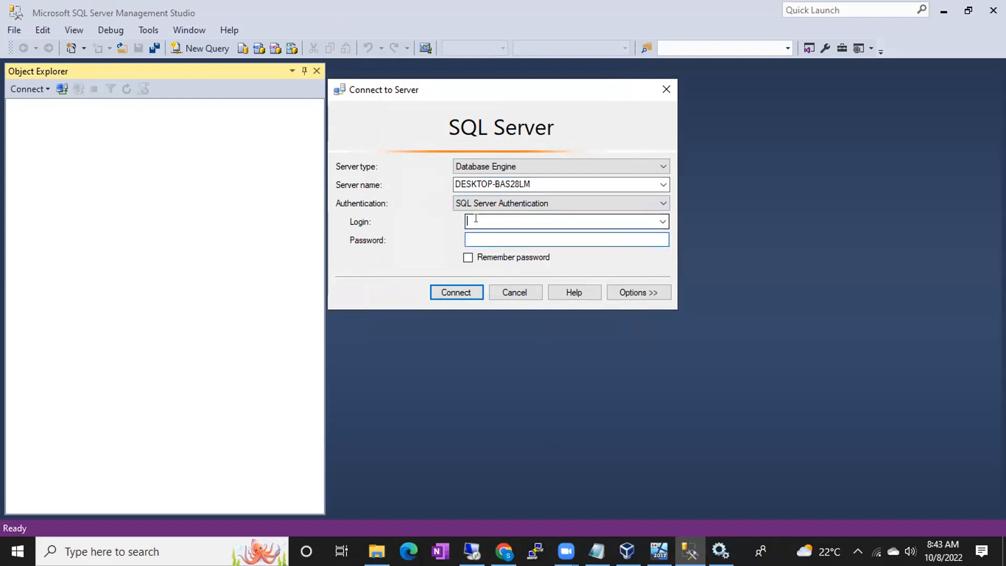
{"action": "left_click", "coordinate": [476, 242]}
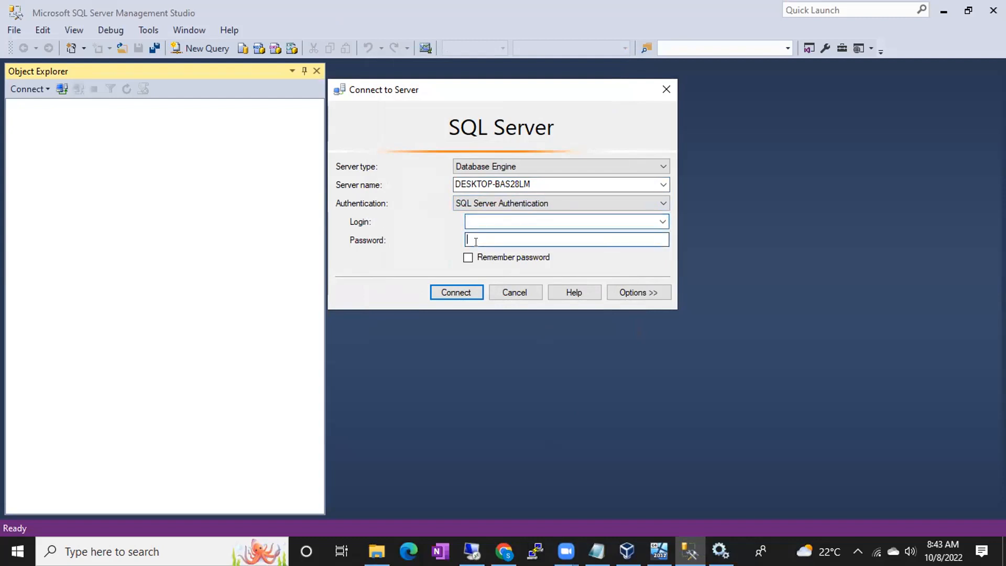
{"action": "left_click", "coordinate": [487, 201]}
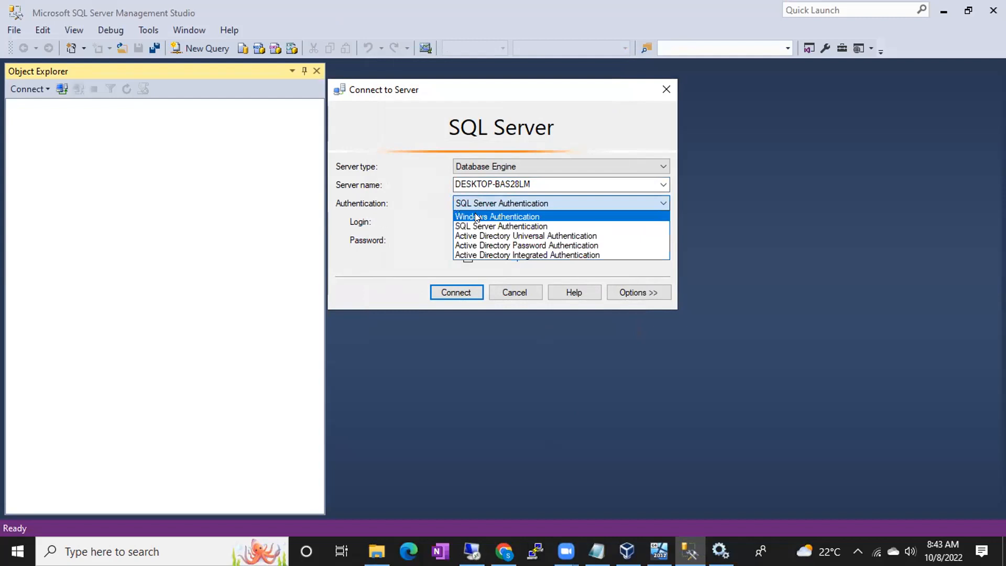
{"action": "left_click", "coordinate": [474, 215]}
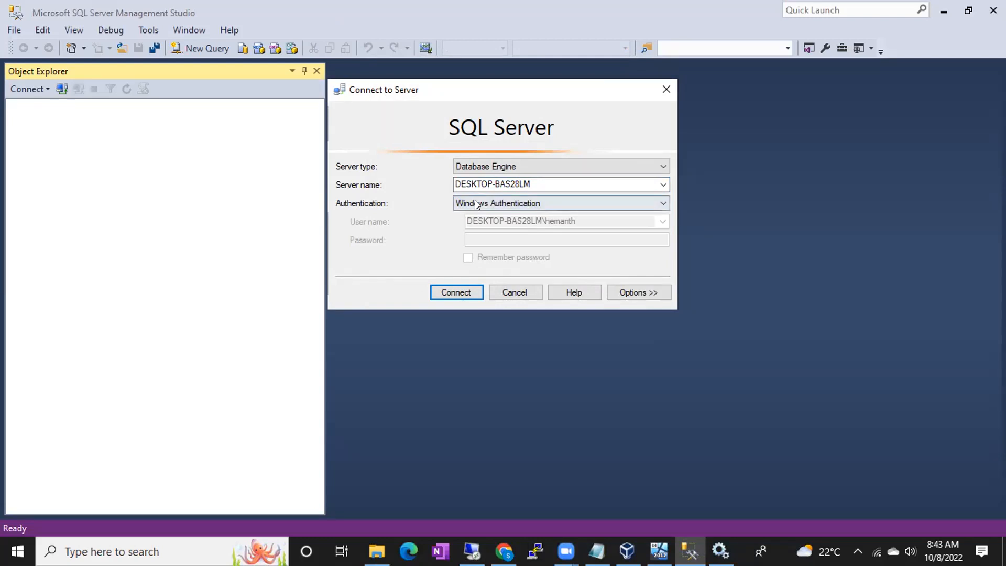
{"action": "left_click", "coordinate": [455, 293]}
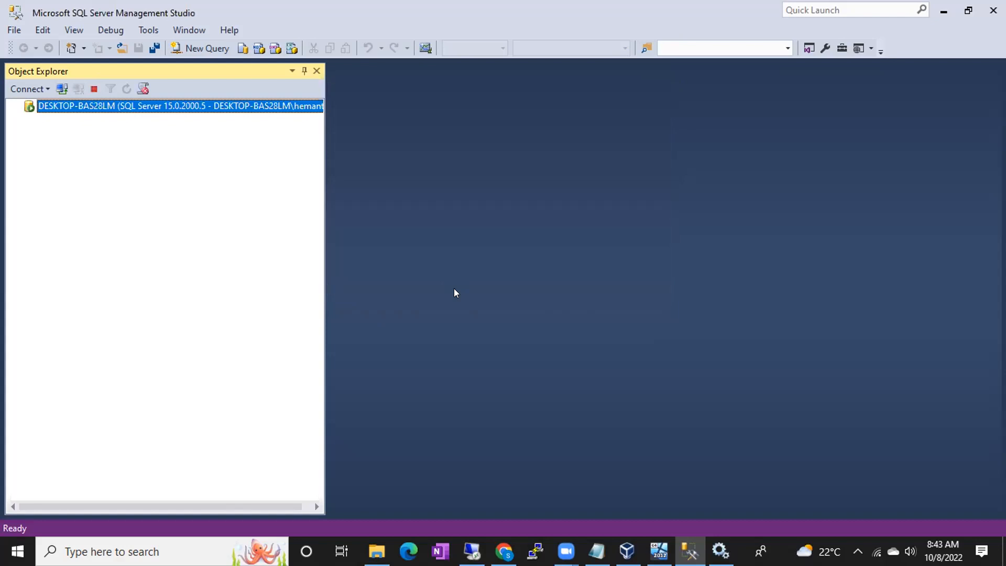
- Dismiss an extra Connect to Server prompt, then expand Security to show Logins, Server Roles and Credentials
{"action": "left_click", "coordinate": [61, 90]}
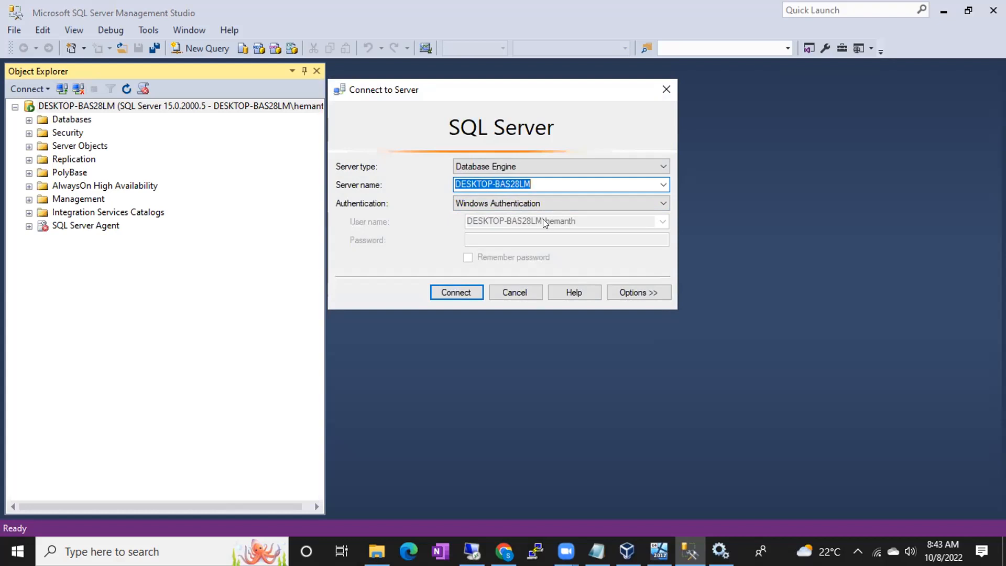
{"action": "left_click", "coordinate": [12, 554]}
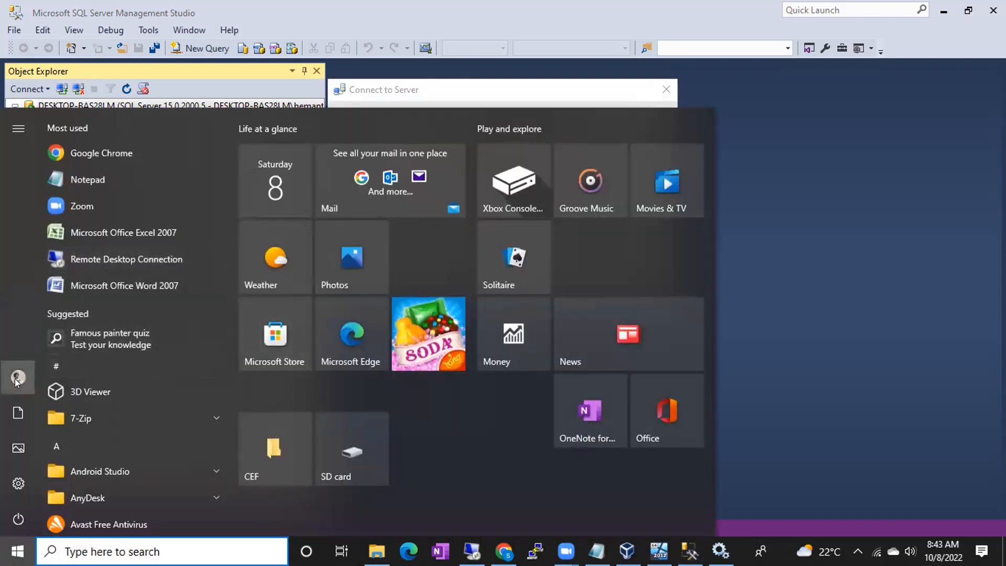
{"action": "mouse_move", "coordinate": [50, 377]}
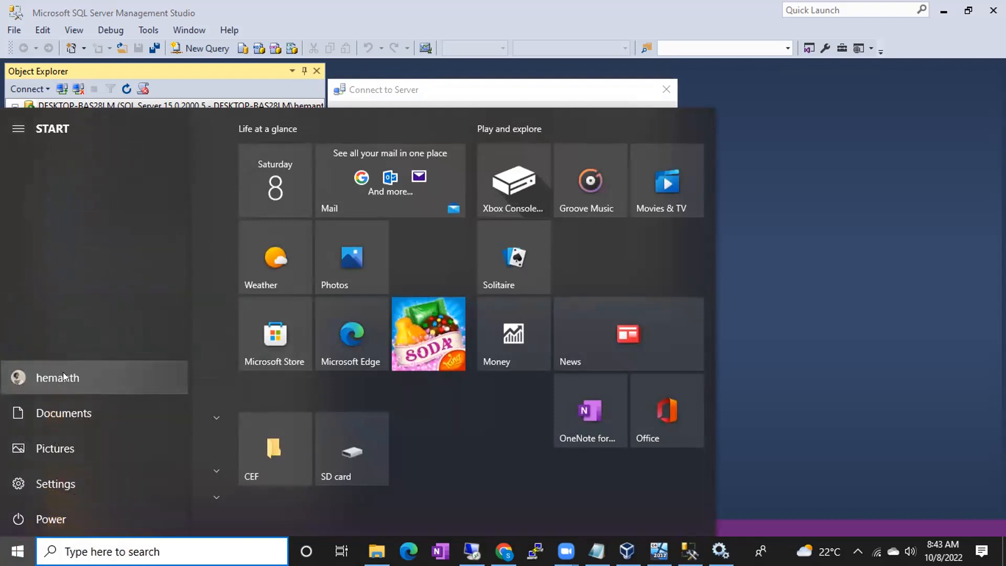
{"action": "left_click", "coordinate": [766, 299]}
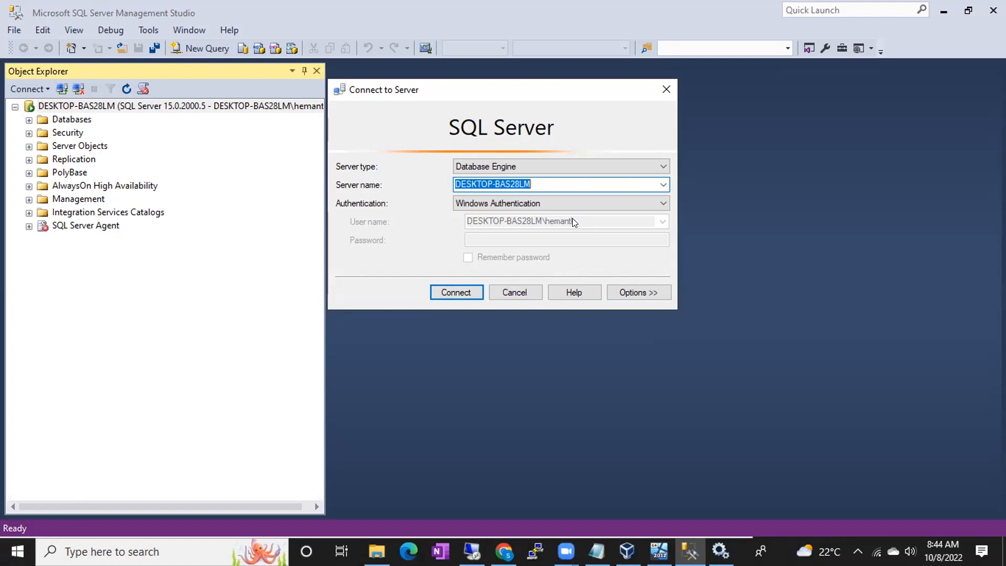
{"action": "left_click", "coordinate": [506, 290]}
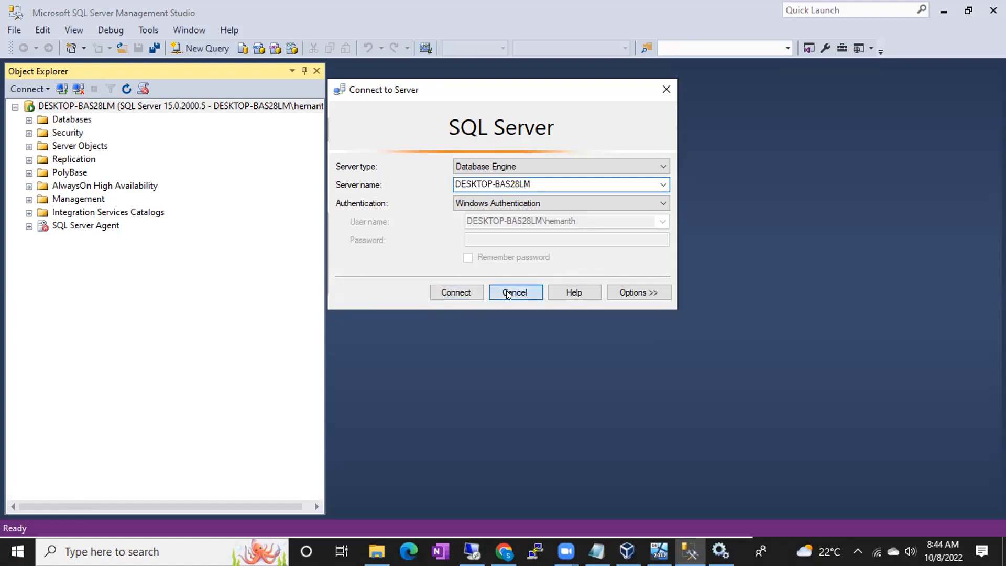
{"action": "left_click", "coordinate": [29, 133]}
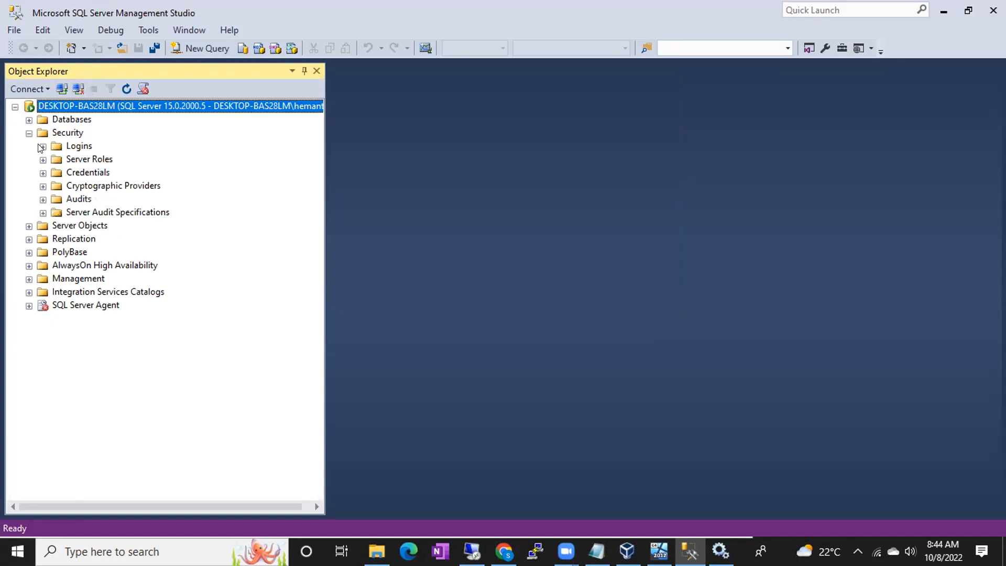
- Expand Logins to list accounts including sa, select the local Windows login, and reopen Connect to Server
{"action": "left_click", "coordinate": [42, 148]}
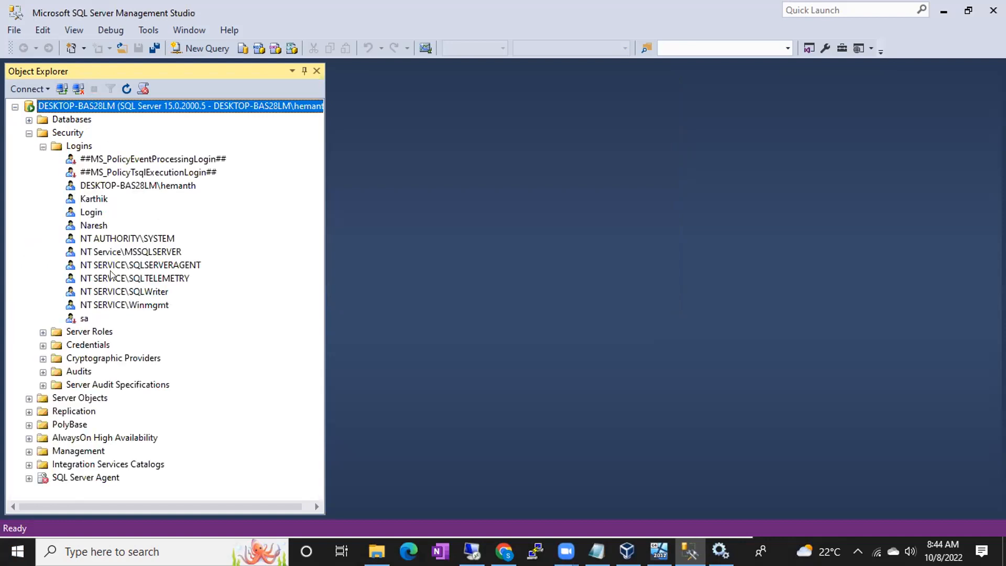
{"action": "left_click", "coordinate": [154, 185]}
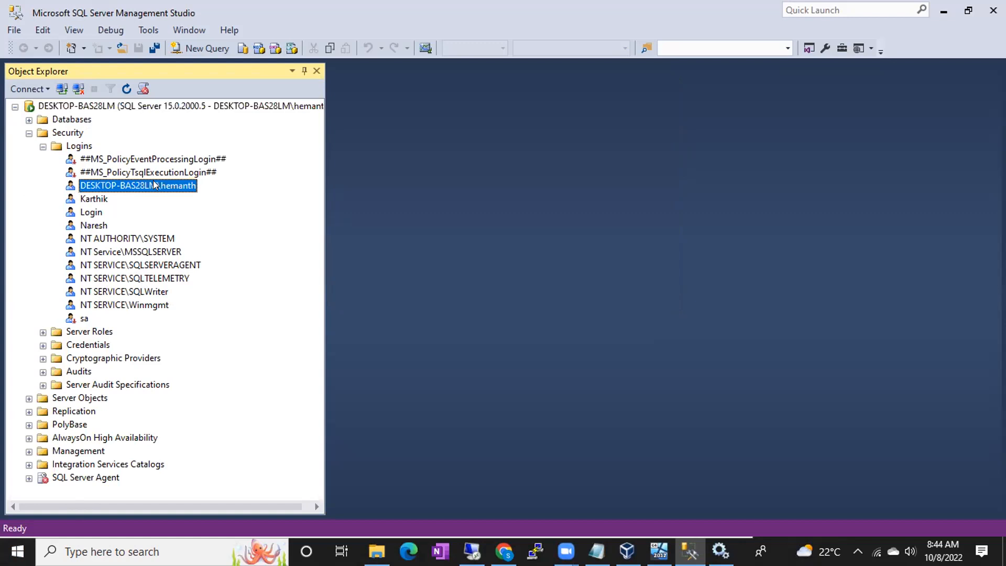
{"action": "left_click", "coordinate": [54, 87]}
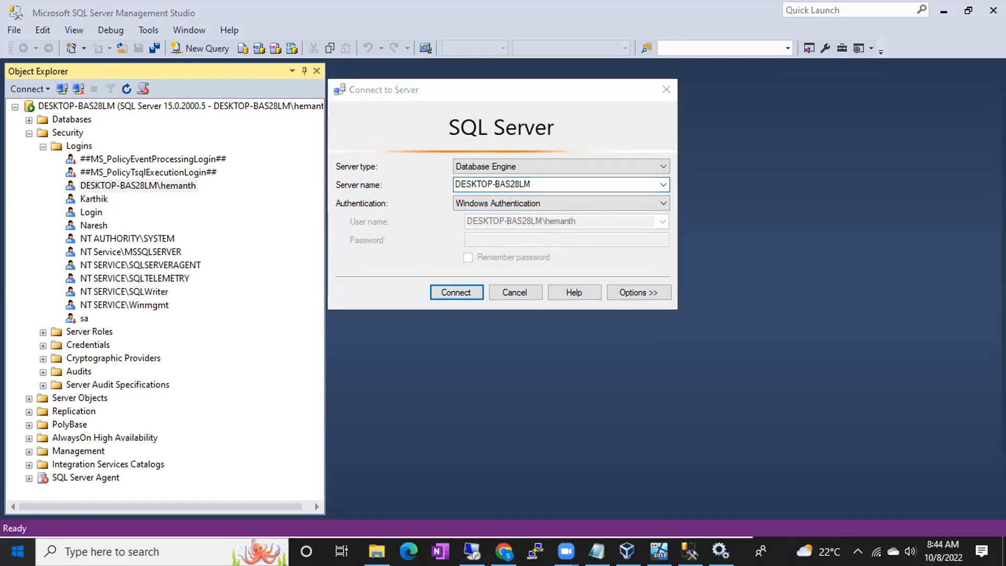
{"action": "left_click", "coordinate": [17, 551]}
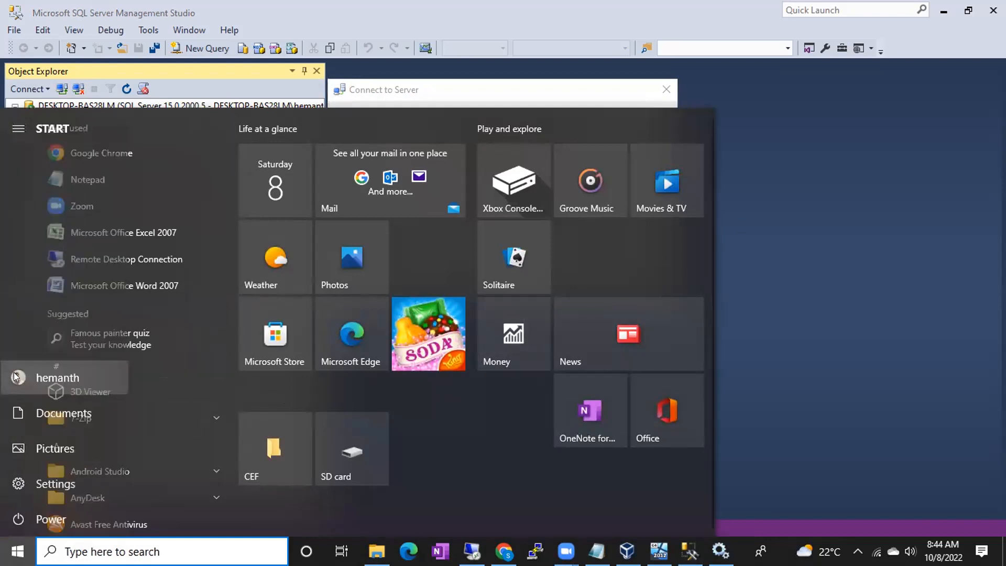
{"action": "left_click", "coordinate": [568, 90]}
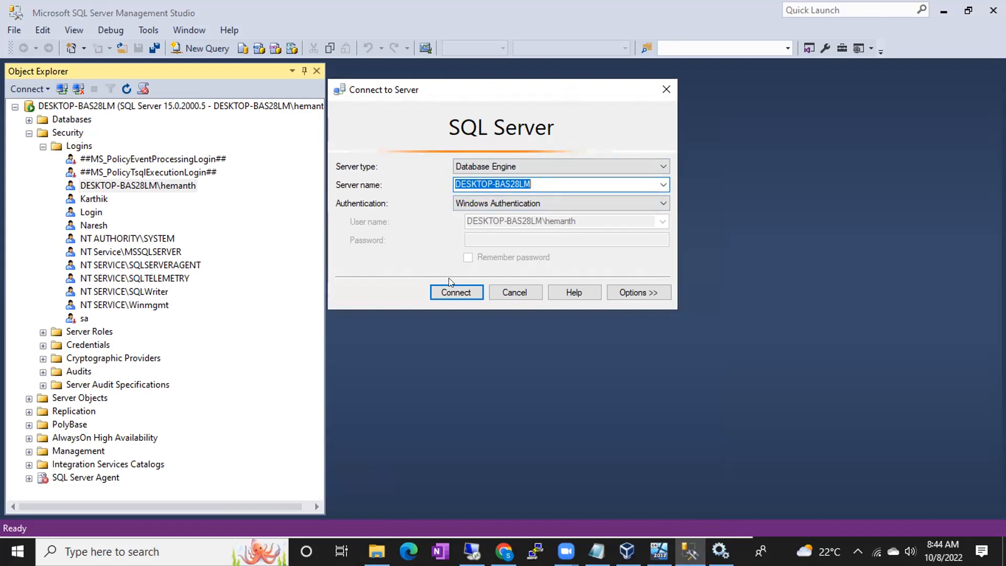
- Connect with Windows Authentication, then start a new connection using SQL Server Authentication
{"action": "left_click", "coordinate": [451, 294]}
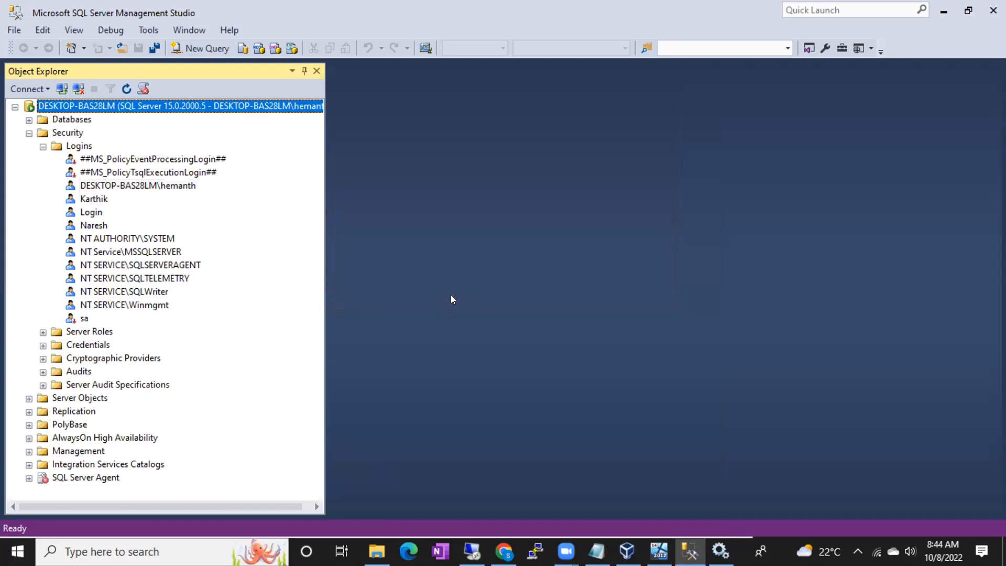
{"action": "left_click", "coordinate": [62, 88]}
{"action": "left_click", "coordinate": [558, 204]}
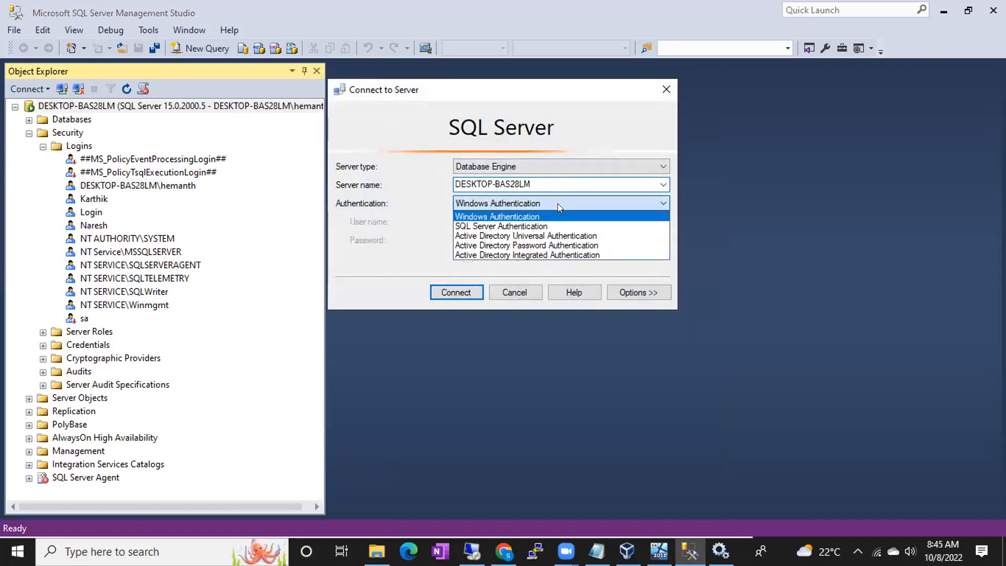
{"action": "left_click", "coordinate": [535, 226]}
- Enter a SQL login name and password, attempt to connect, and dismiss the 18456 login-failed error
{"action": "left_click", "coordinate": [513, 221]}
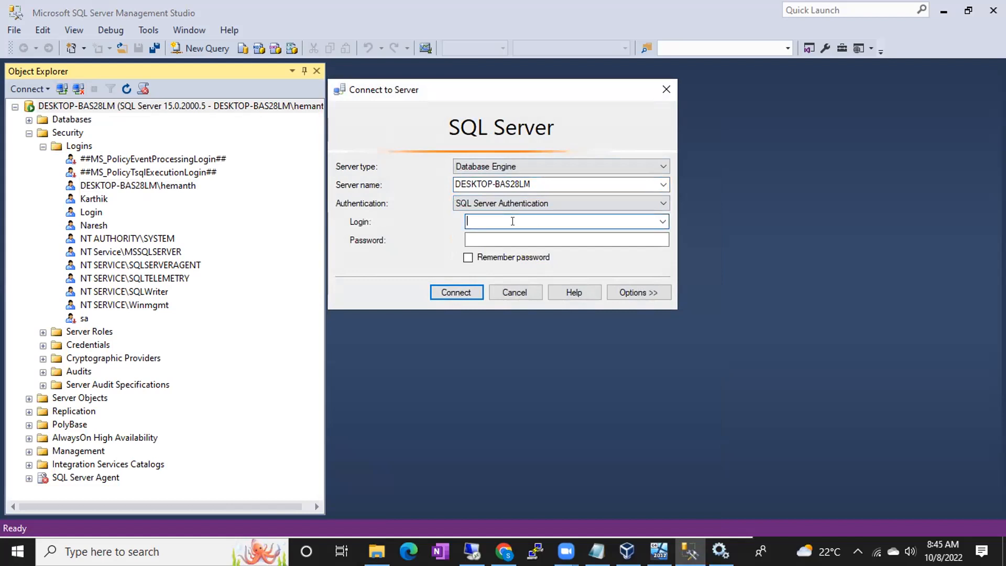
{"action": "type", "text": "navin"}
{"action": "key", "text": "Tab"}
{"action": "type", "text": "****"}
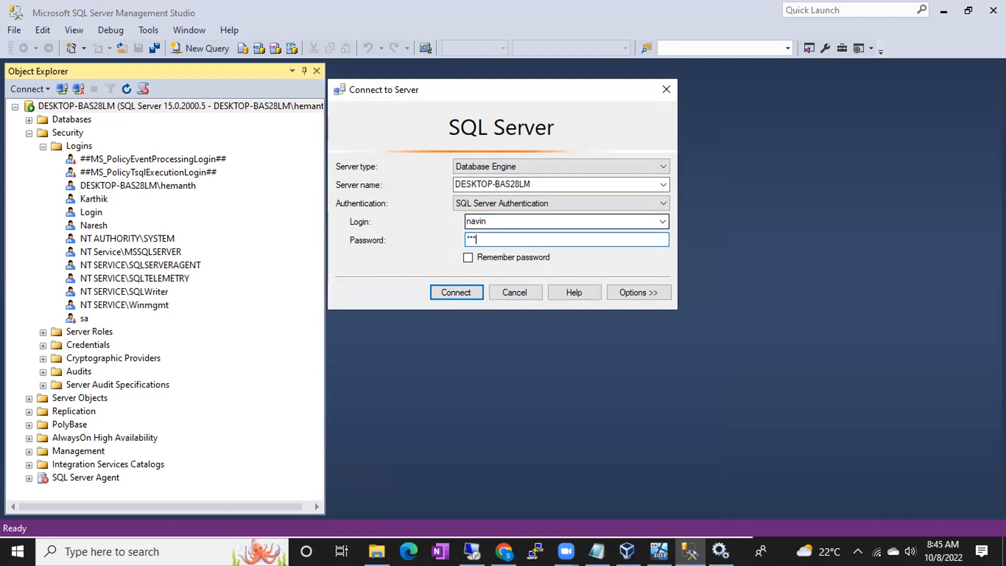
{"action": "key", "text": "Return"}
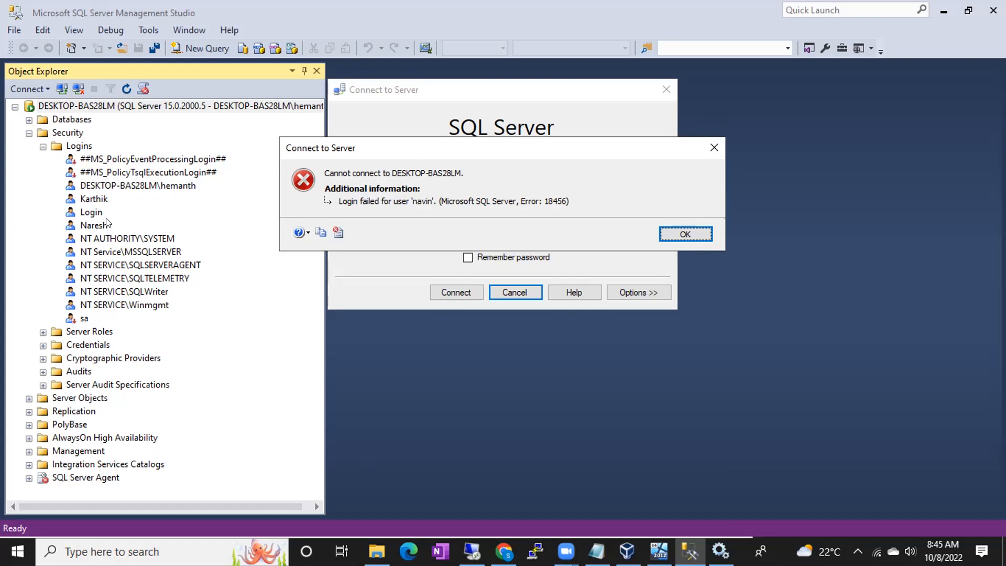
{"action": "left_click", "coordinate": [686, 241]}
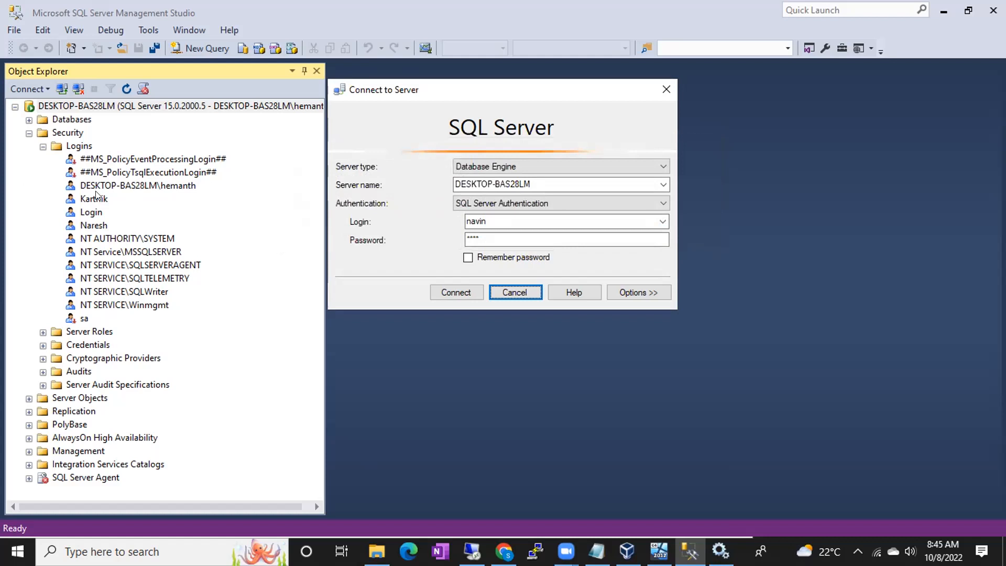
- Replace the login name with another SQL login, correct the password, connect, and scroll Object Explorer to the top
{"action": "double_click", "coordinate": [471, 220]}
{"action": "type", "text": "karthik"}
{"action": "key", "text": "Tab"}
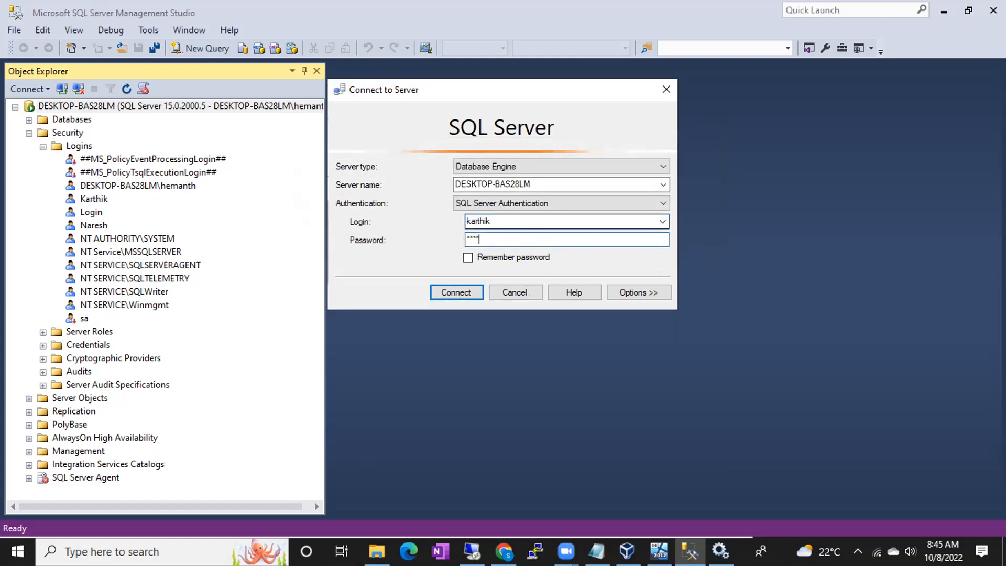
{"action": "key", "text": "BackSpace"}
{"action": "key", "text": "BackSpace"}
{"action": "key", "text": "BackSpace"}
{"action": "type", "text": "**"}
{"action": "left_click", "coordinate": [453, 288]}
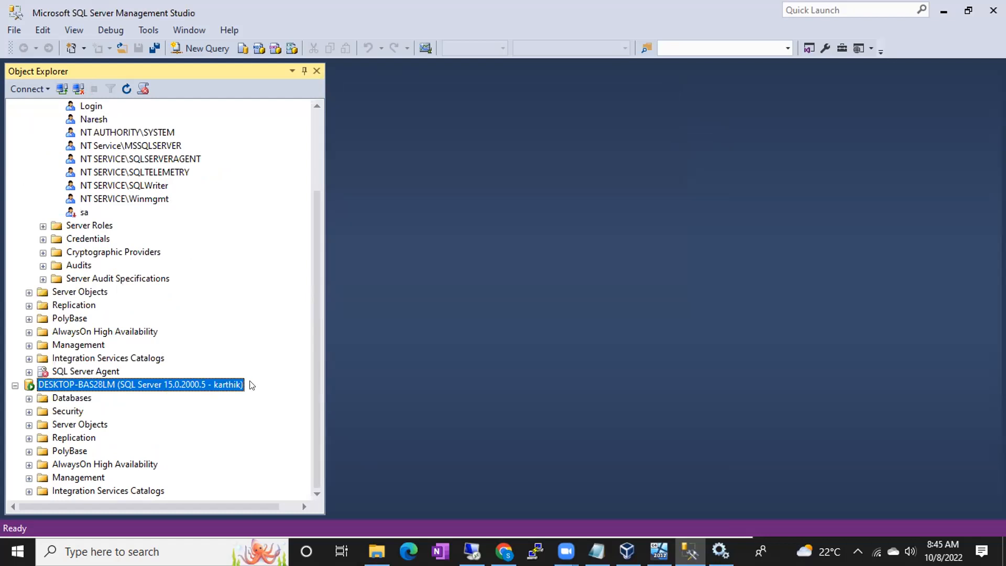
{"action": "scroll", "coordinate": [257, 335], "scroll_direction": "up", "scroll_amount": 3}
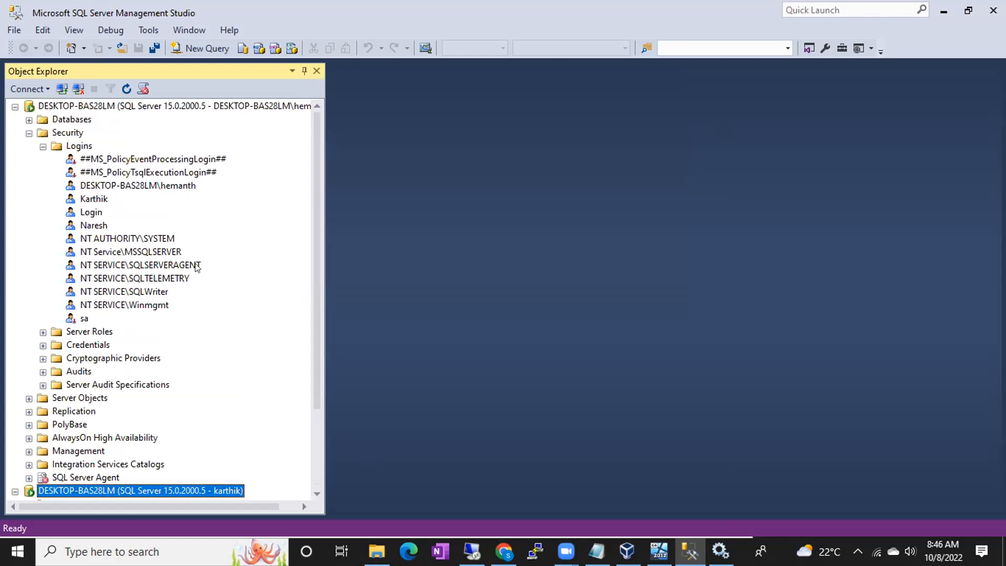
{"action": "left_click", "coordinate": [29, 133]}
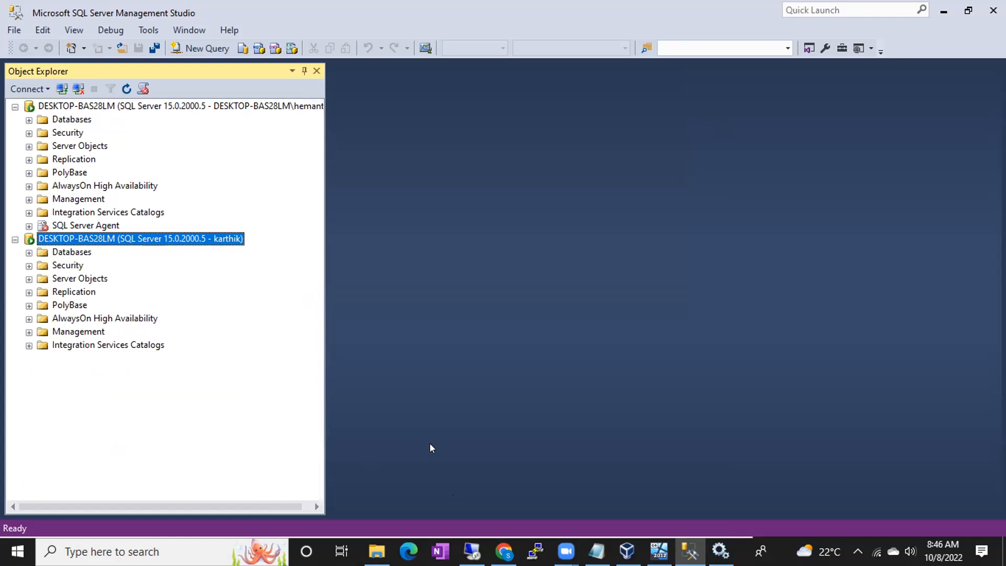
{"action": "left_click", "coordinate": [61, 94]}
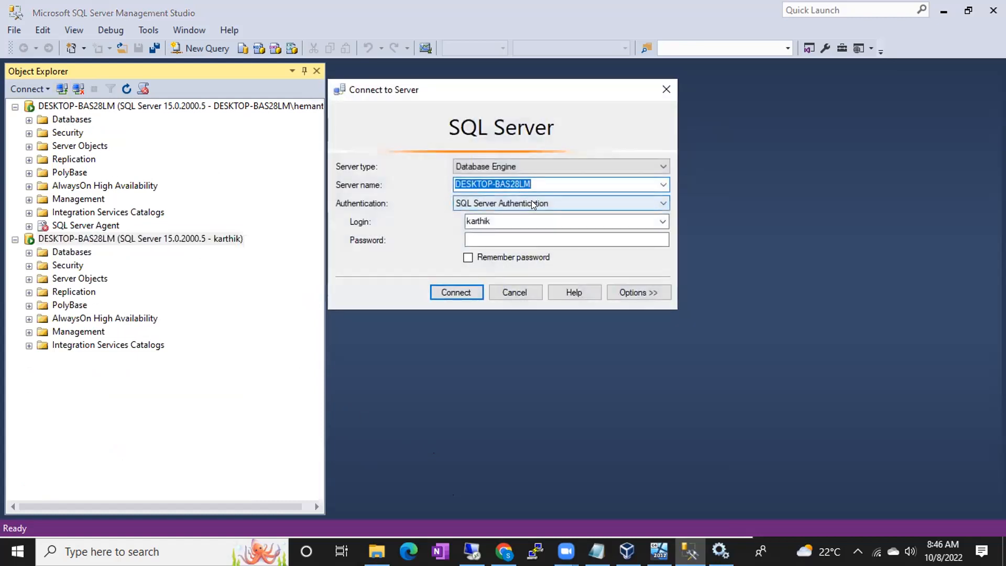
{"action": "left_click", "coordinate": [531, 200]}
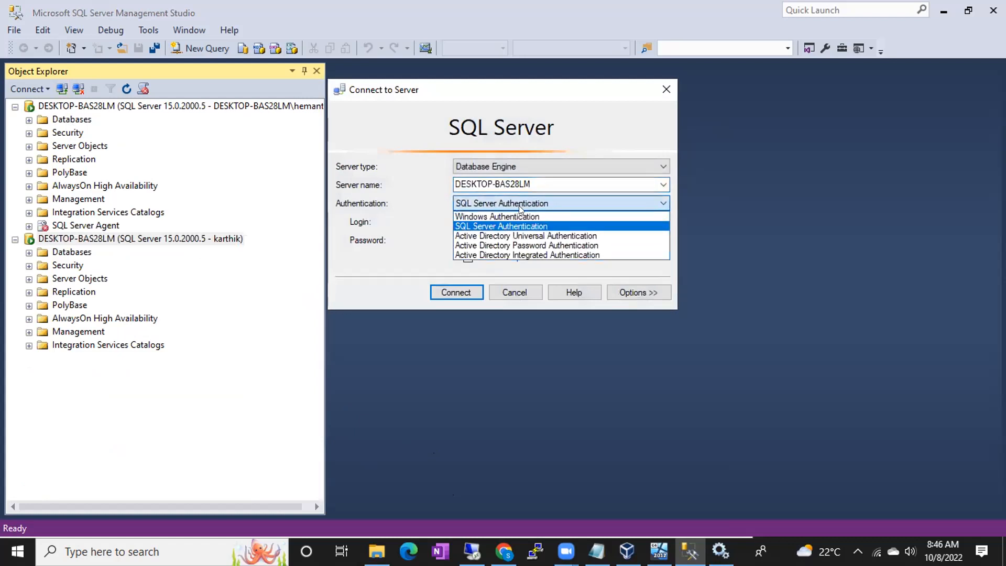
{"action": "left_click", "coordinate": [506, 217]}
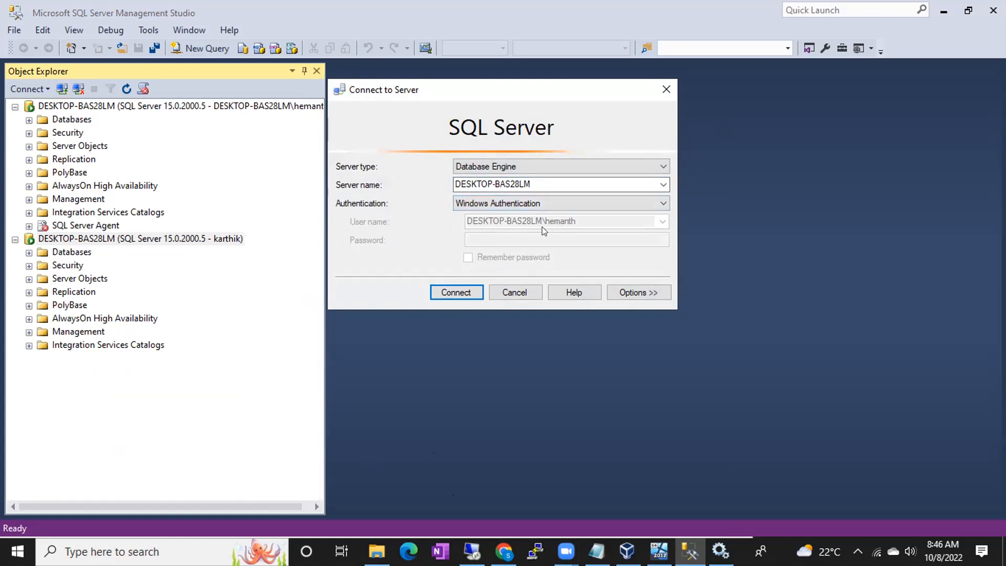
{"action": "left_click", "coordinate": [508, 295]}
{"action": "left_click", "coordinate": [28, 133]}
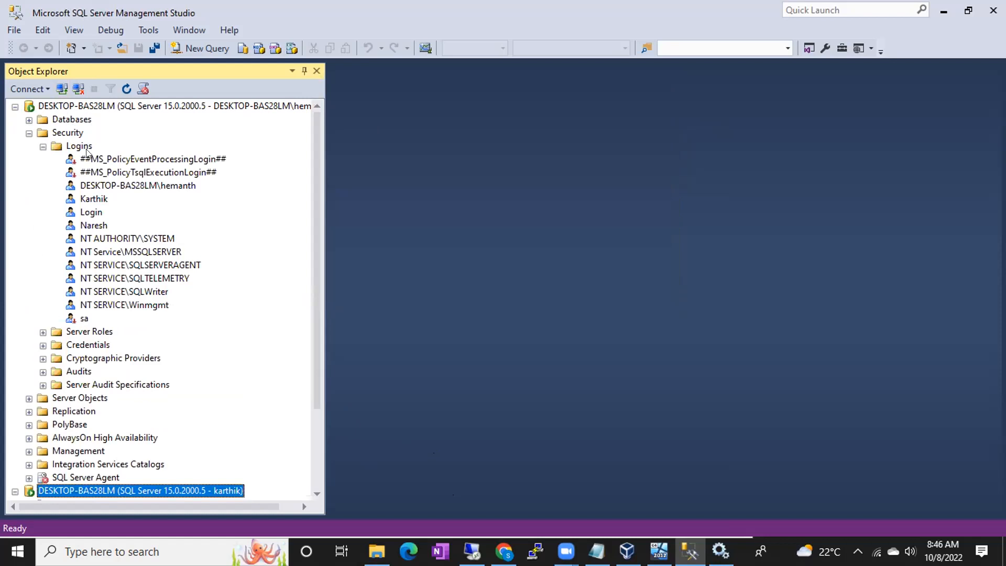
{"action": "left_click", "coordinate": [471, 551]}
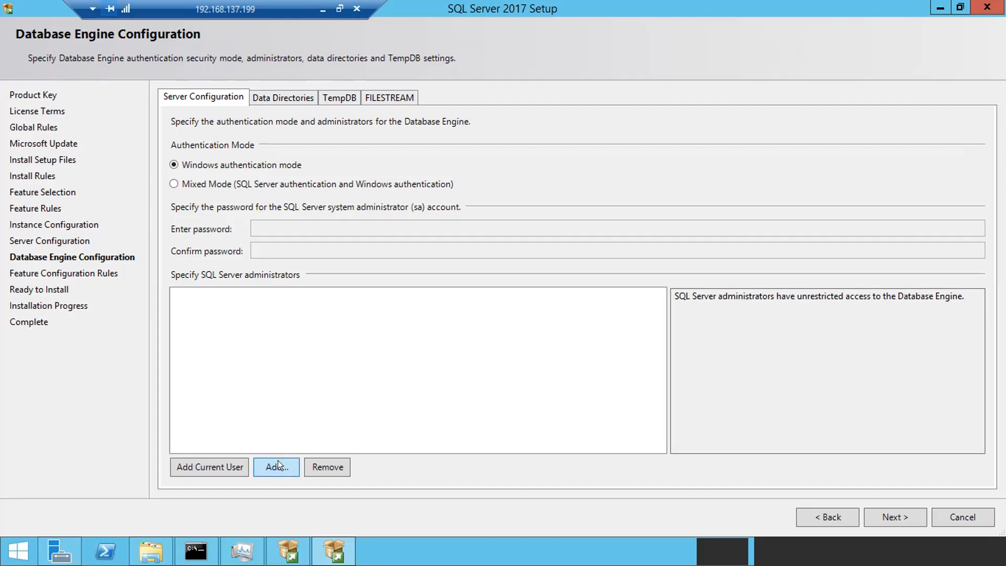
- Try adding 'Sqldbas' as a SQL Server administrator; the name isn't found, so cancel
{"action": "left_click", "coordinate": [278, 464]}
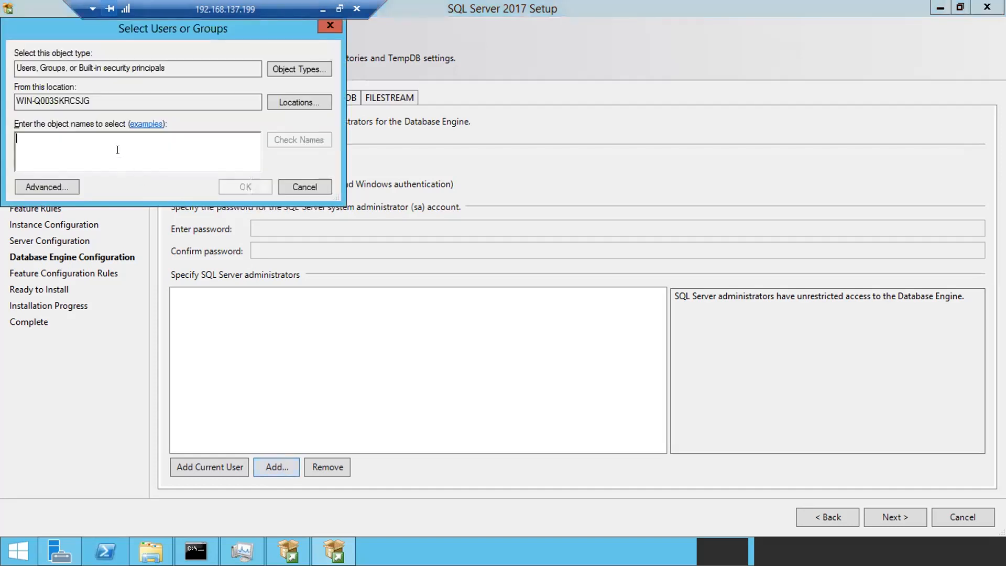
{"action": "type", "text": "Sqldbas"}
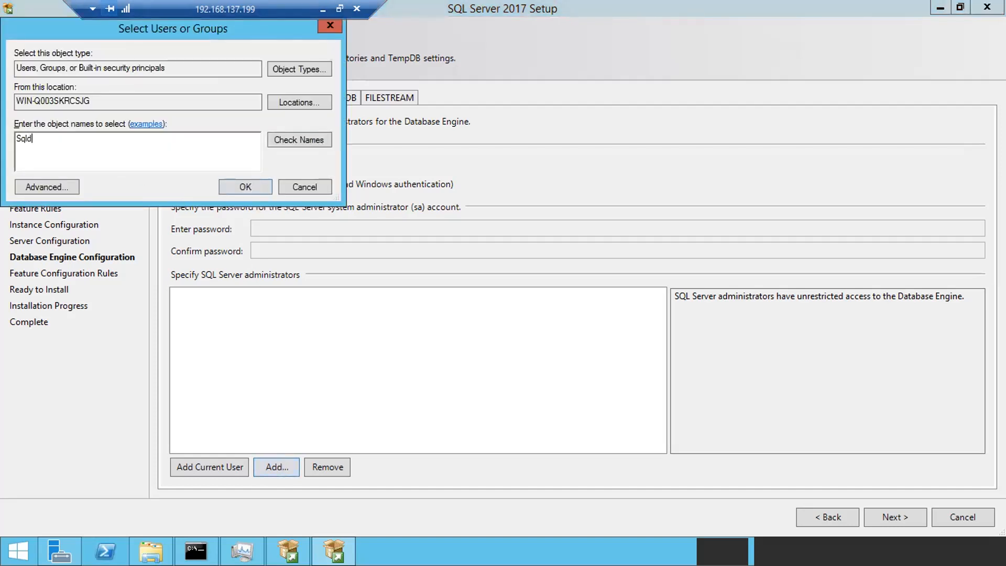
{"action": "left_click", "coordinate": [278, 140]}
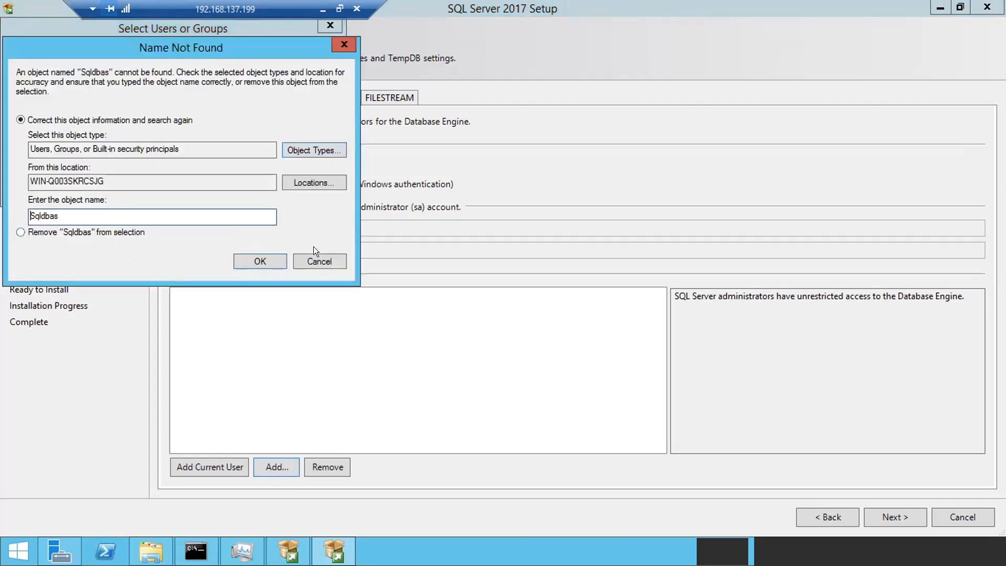
{"action": "left_click", "coordinate": [313, 261]}
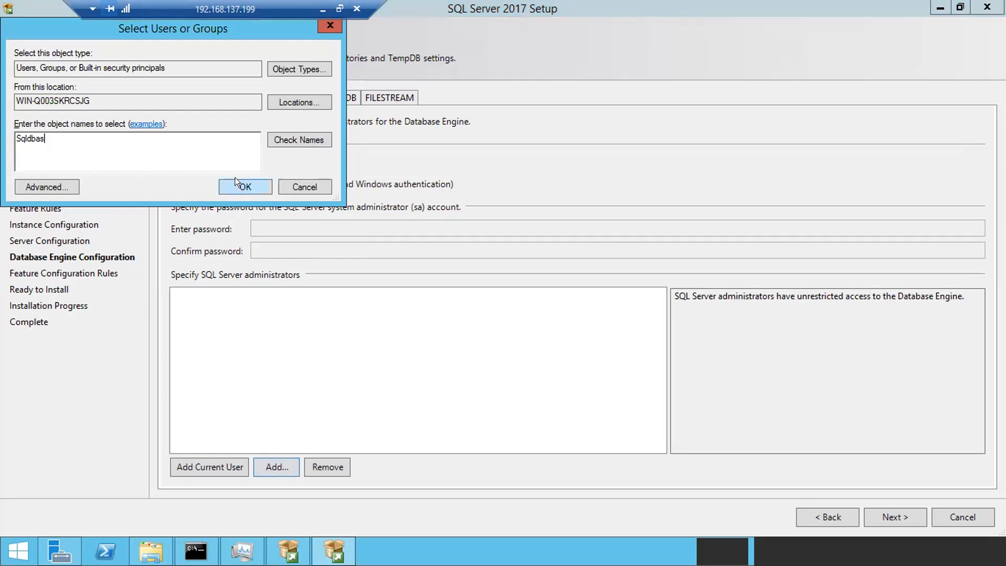
{"action": "left_click_drag", "start_coordinate": [92, 150], "coordinate": [6, 128]}
{"action": "left_click", "coordinate": [290, 185]}
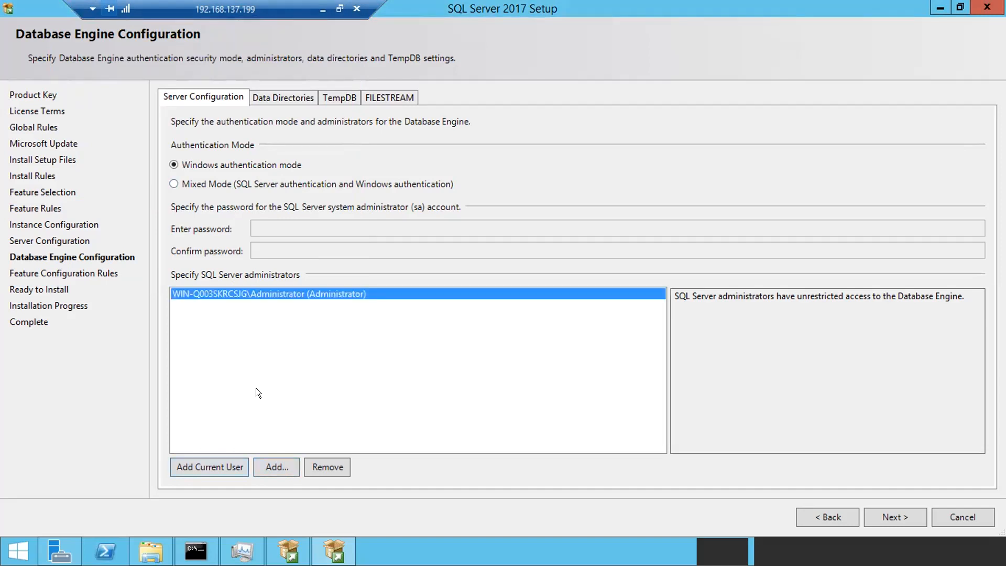
- Glance at the Start screen, then reopen Select Users or Groups to add another administrator
{"action": "left_click", "coordinate": [18, 551]}
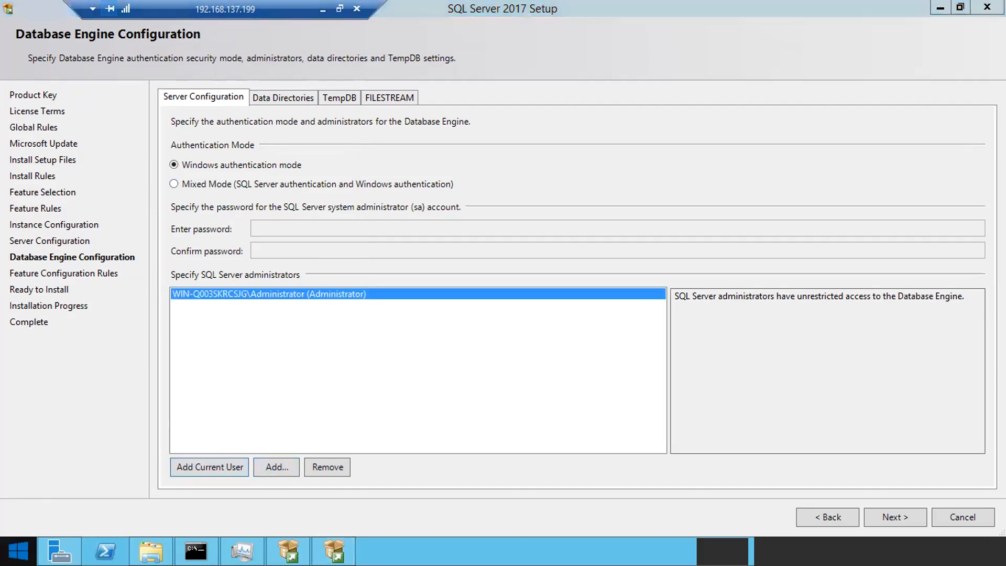
{"action": "key", "text": "Escape"}
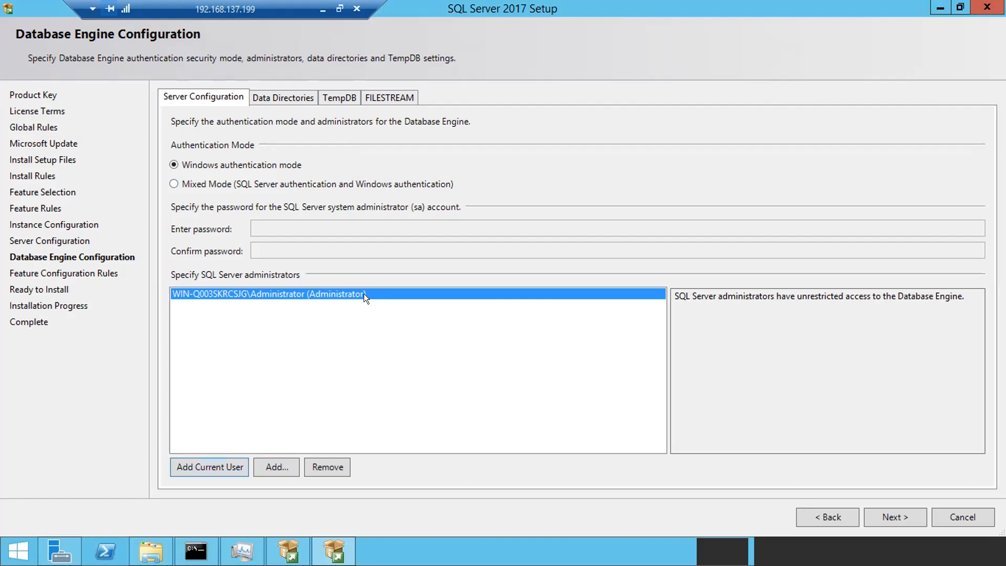
{"action": "left_click", "coordinate": [271, 467]}
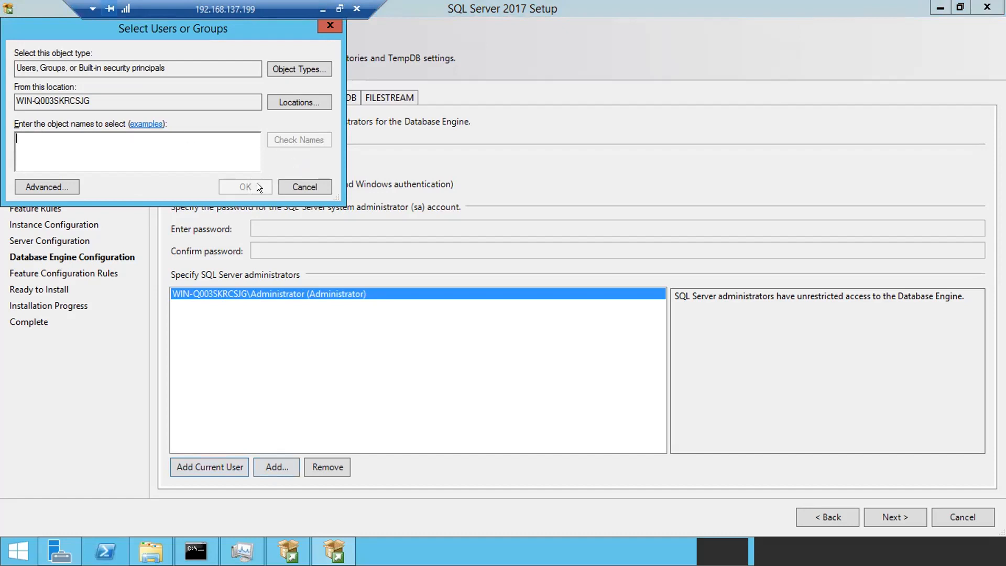
- Cancel Select Users or Groups, keeping Administrator as the sole SQL Server administrator
{"action": "left_click", "coordinate": [292, 187]}
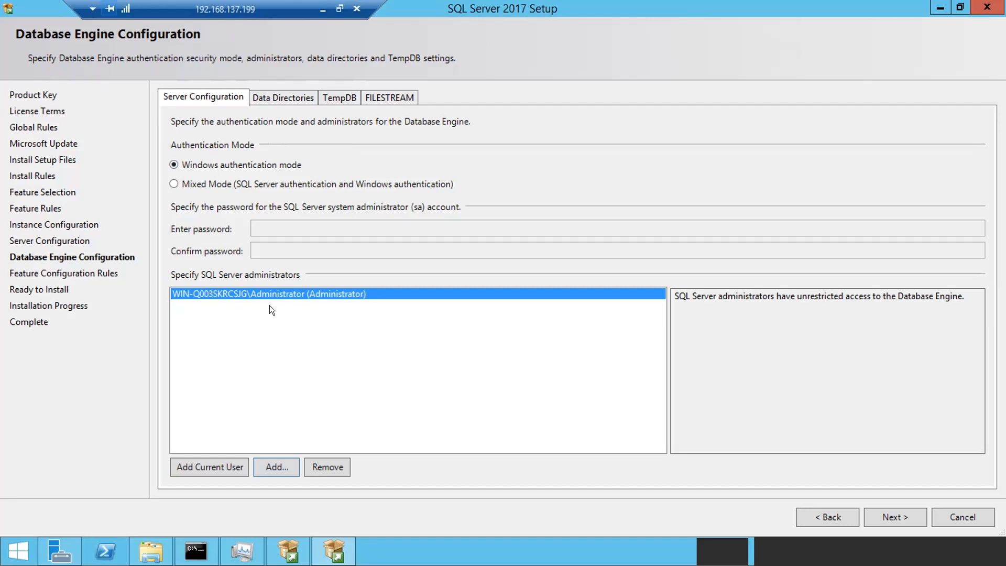
- Switch to Data Directories to see the C:\Program Files\Microsoft SQL Server\ data root
{"action": "left_click", "coordinate": [274, 96]}
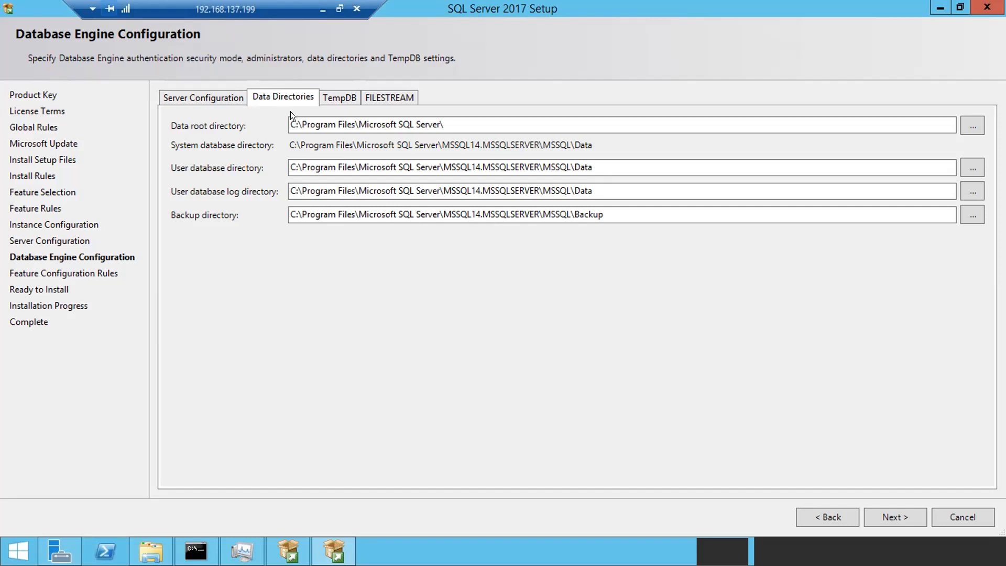
- Check the available drives, then change the user database directory to drive E and its log directory to L
{"action": "left_click", "coordinate": [151, 550]}
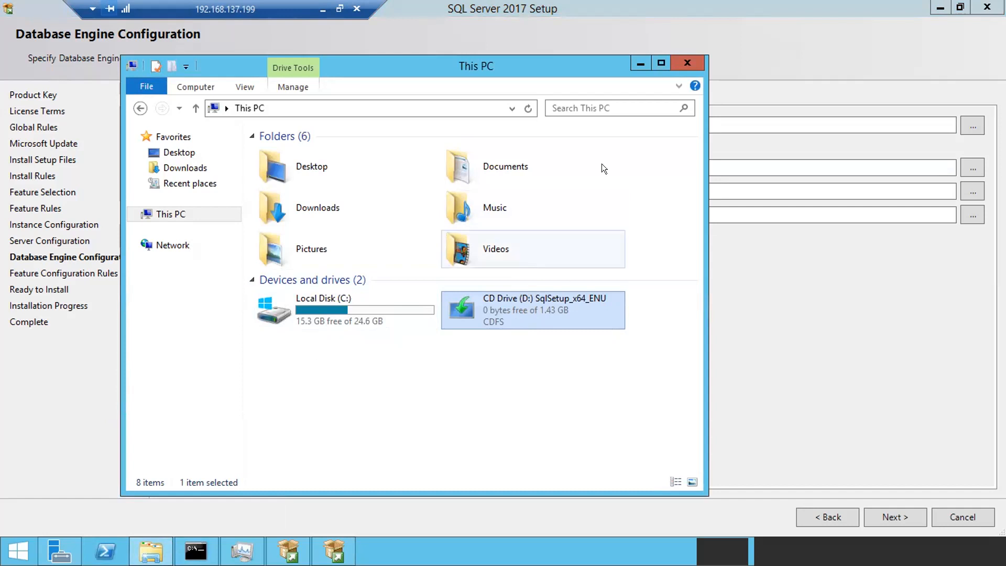
{"action": "left_click", "coordinate": [634, 56]}
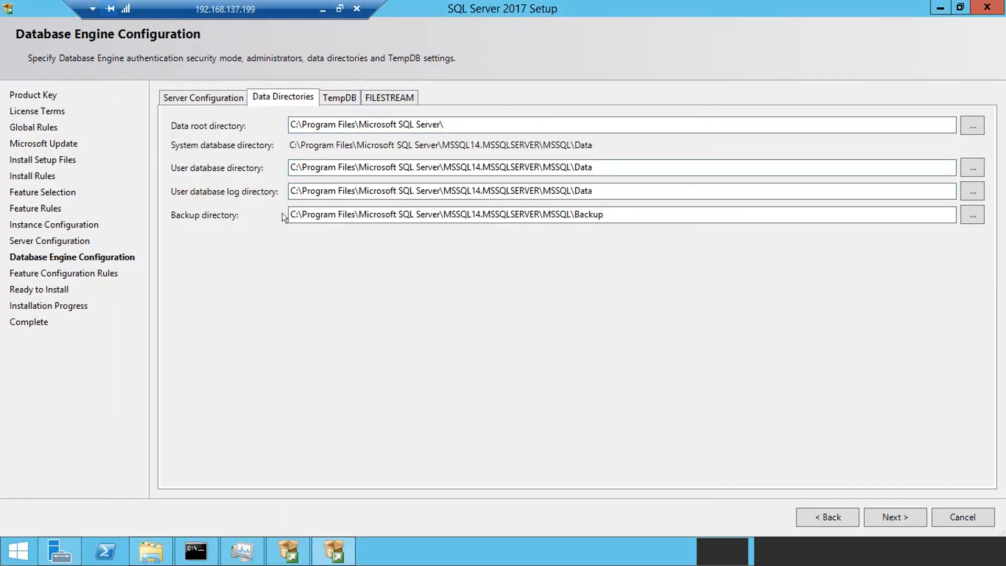
{"action": "left_click", "coordinate": [290, 165]}
{"action": "key", "text": "BackSpace"}
{"action": "type", "text": "E"}
{"action": "left_click", "coordinate": [293, 189]}
{"action": "key", "text": "BackSpace"}
{"action": "type", "text": "L"}
- Recheck the drives, set the log directory back to drive C, and clear the E from the database path
{"action": "left_click", "coordinate": [151, 551]}
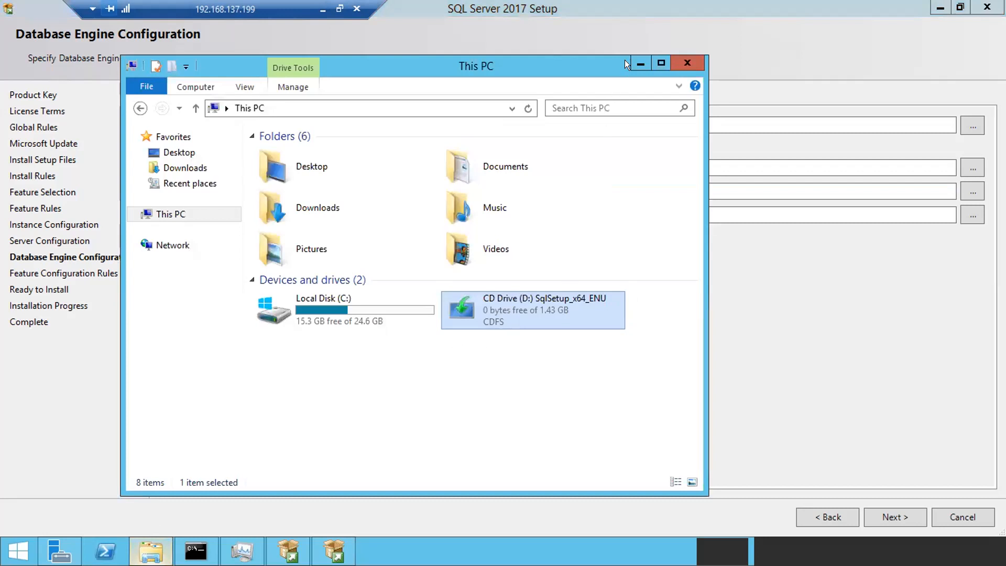
{"action": "left_click", "coordinate": [632, 59]}
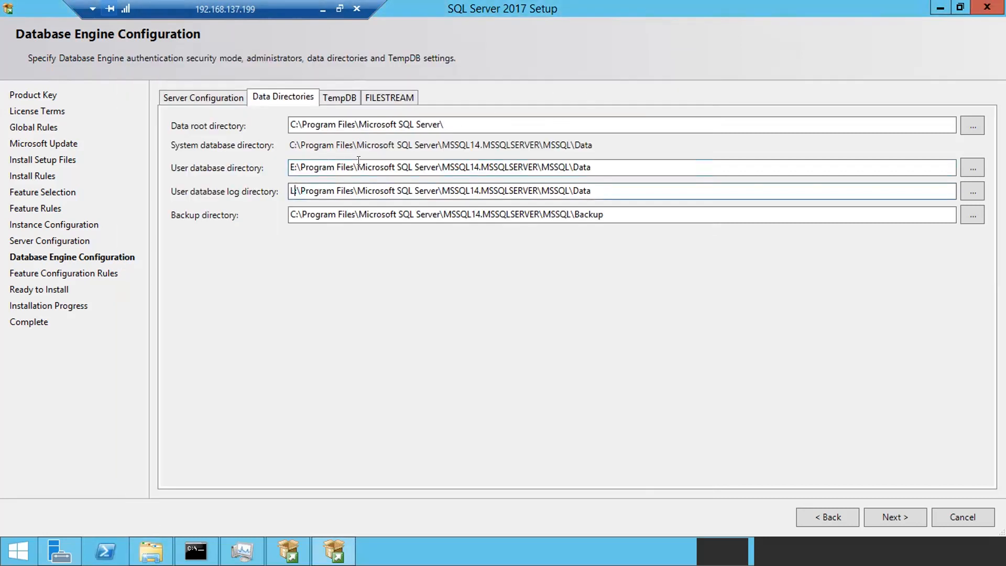
{"action": "key", "text": "BackSpace"}
{"action": "type", "text": "C"}
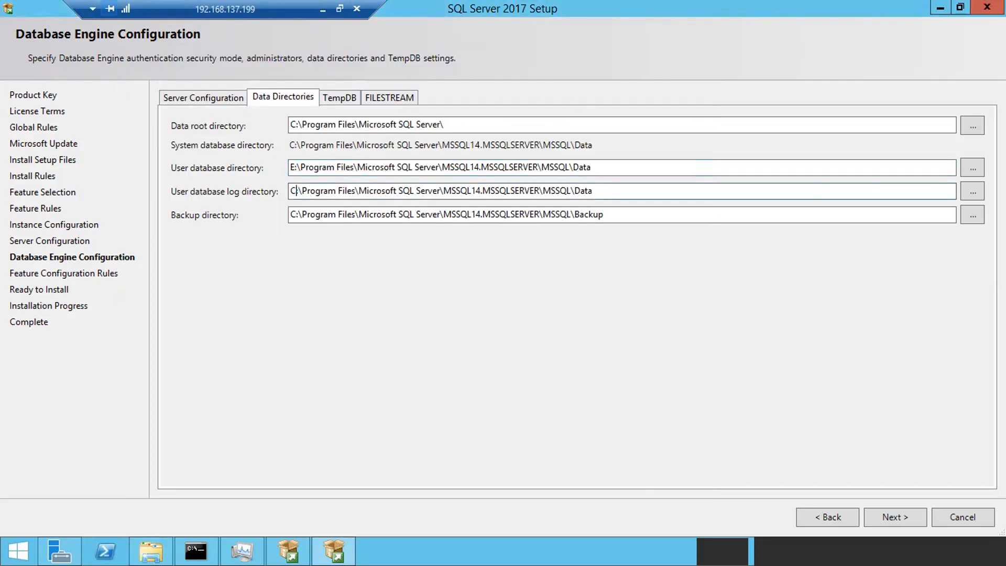
{"action": "left_click", "coordinate": [293, 166]}
{"action": "key", "text": "BackSpace"}
- Set the user database directory drive back to C and view the TempDB settings
{"action": "type", "text": "C"}
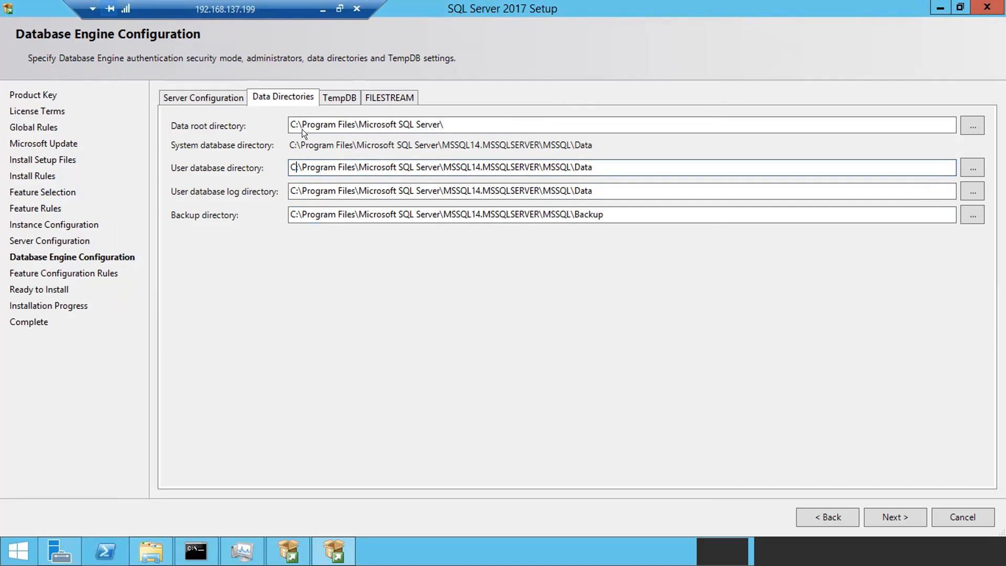
{"action": "left_click", "coordinate": [338, 89]}
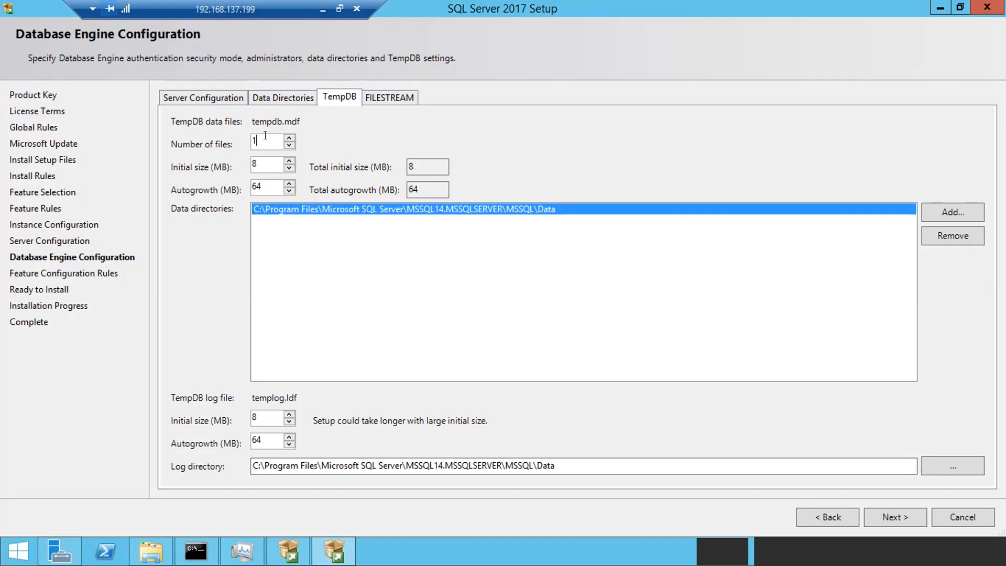
- Change the TempDB number of files to 2, revert it to 1, then view FILESTREAM settings
{"action": "left_click_drag", "start_coordinate": [265, 135], "coordinate": [233, 136]}
{"action": "left_click", "coordinate": [257, 138]}
{"action": "key", "text": "BackSpace"}
{"action": "type", "text": "2"}
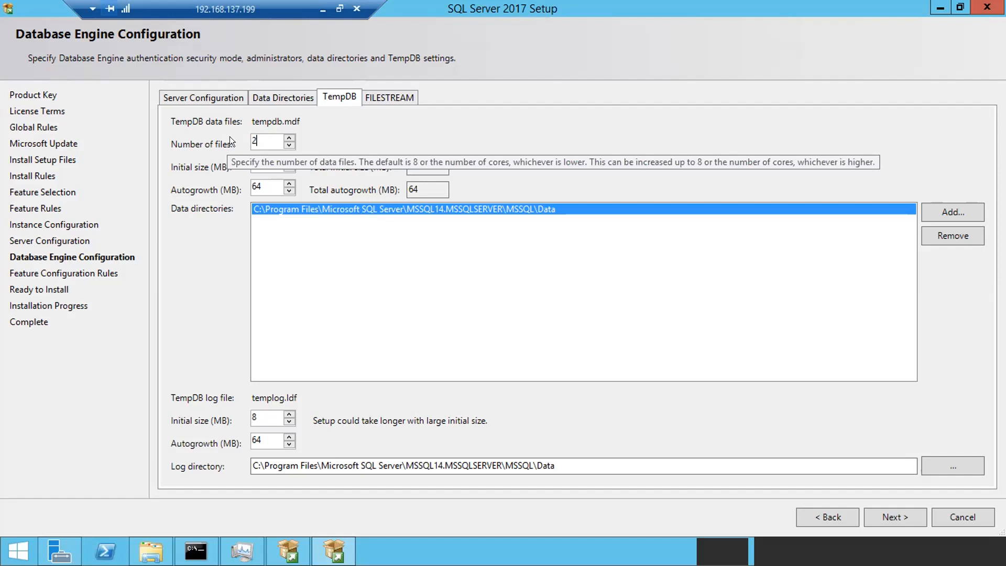
{"action": "left_click_drag", "start_coordinate": [259, 140], "coordinate": [231, 135]}
{"action": "type", "text": "1"}
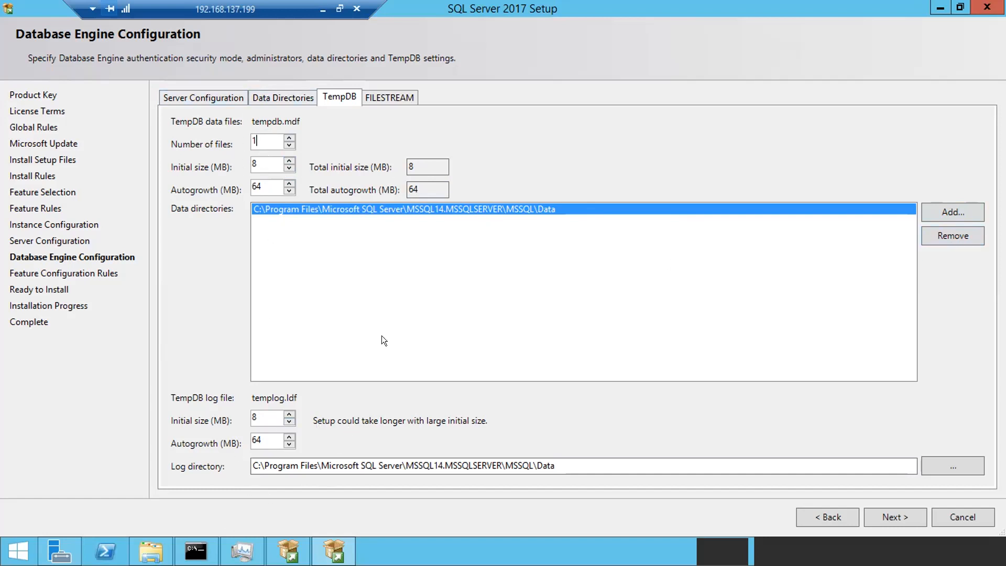
{"action": "left_click", "coordinate": [390, 97]}
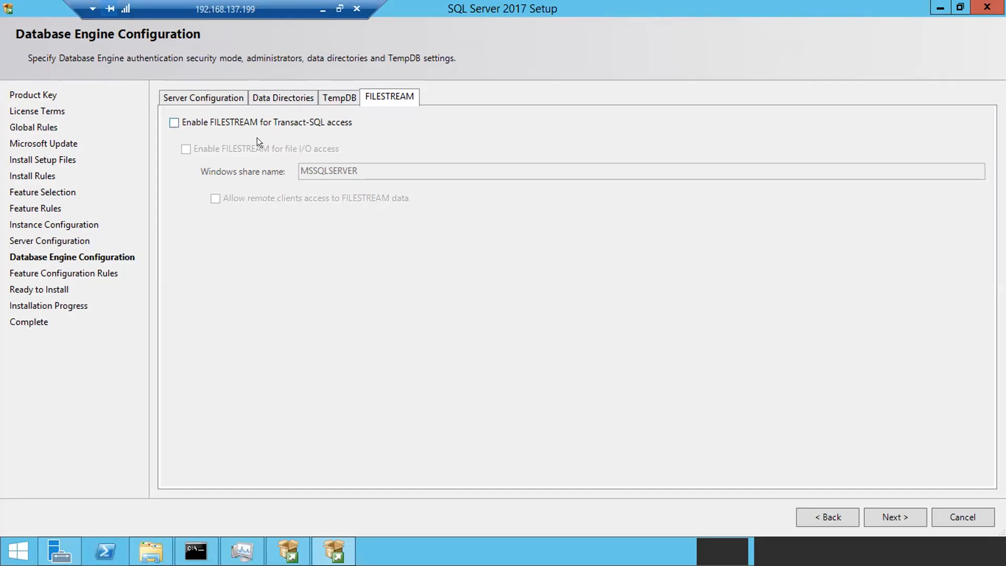
- Switch between Server Configuration and FILESTREAM, ending on authentication and administrator settings
{"action": "left_click", "coordinate": [188, 94]}
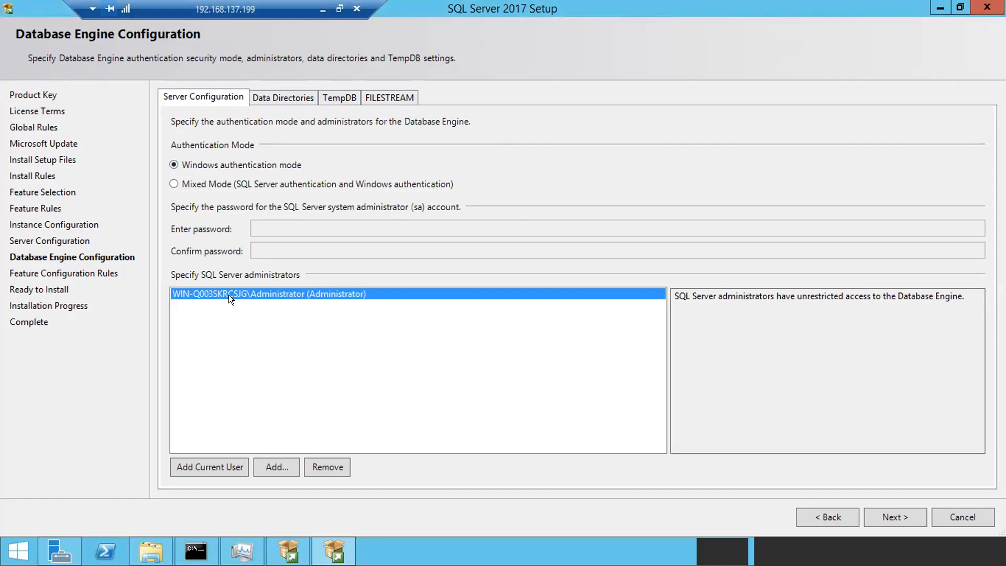
{"action": "left_click", "coordinate": [370, 95]}
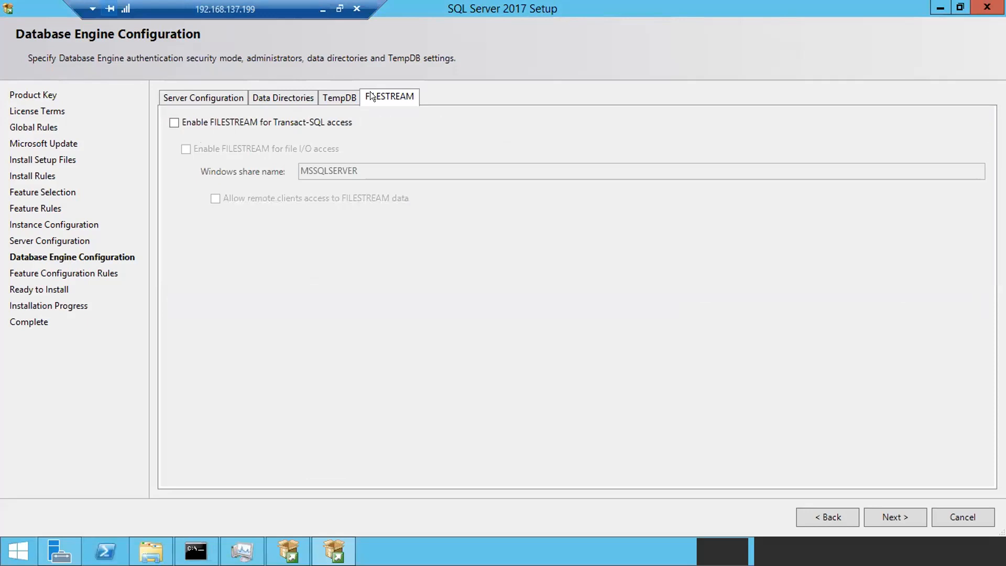
{"action": "left_click", "coordinate": [185, 94]}
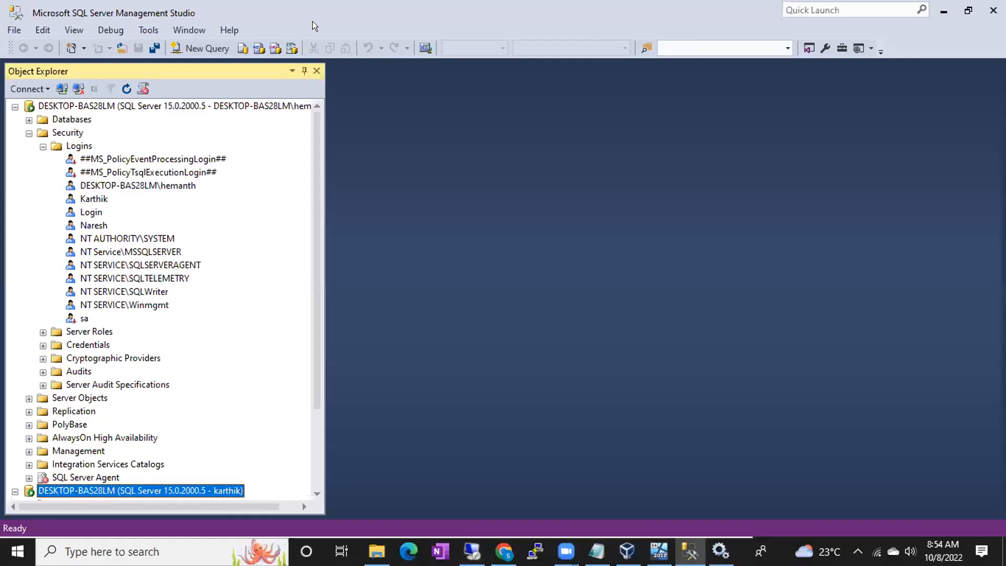
- Open the Connect to Server dialog for a new Database Engine connection
{"action": "left_click", "coordinate": [62, 89]}
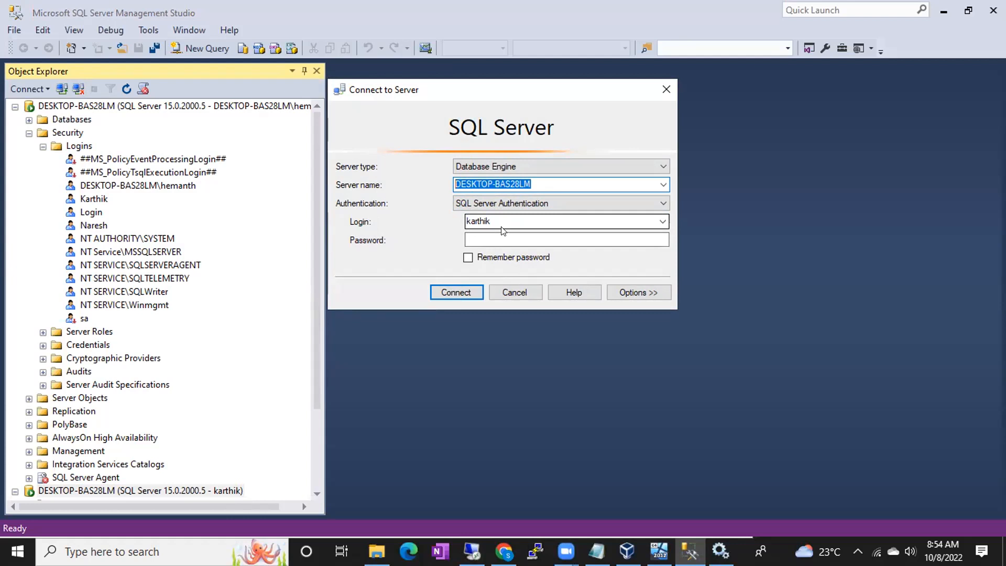
- Check the server name and select the login name in the Connect to Server dialog
{"action": "left_click", "coordinate": [537, 183]}
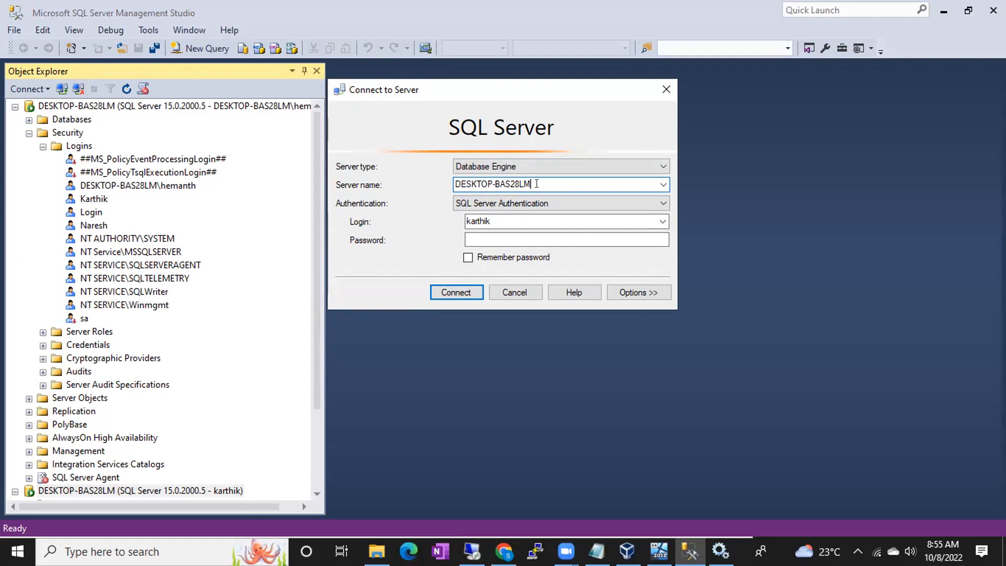
{"action": "double_click", "coordinate": [500, 220]}
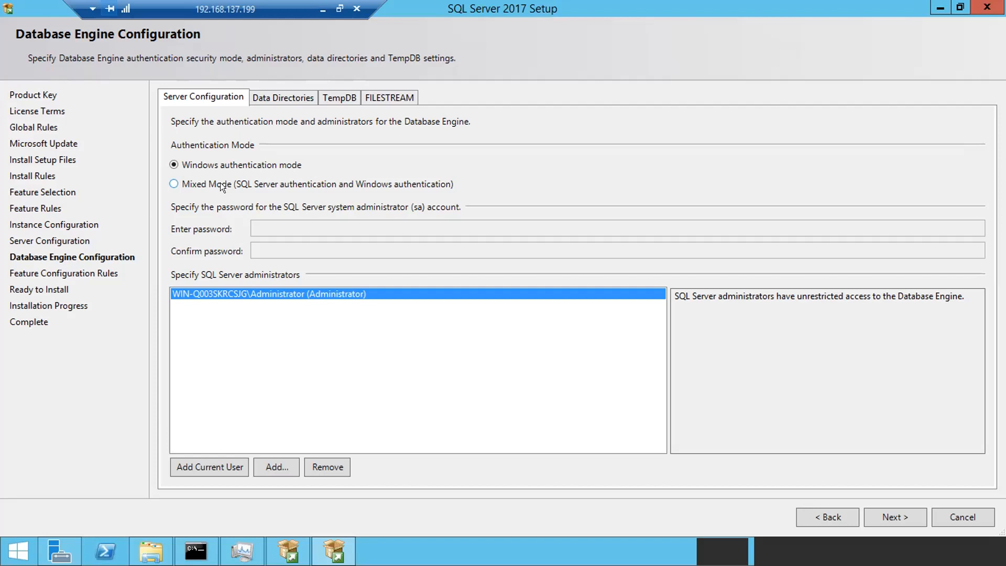
- Try Mixed Mode, revert to Windows authentication mode, and advance to Ready to Install
{"action": "left_click", "coordinate": [187, 173]}
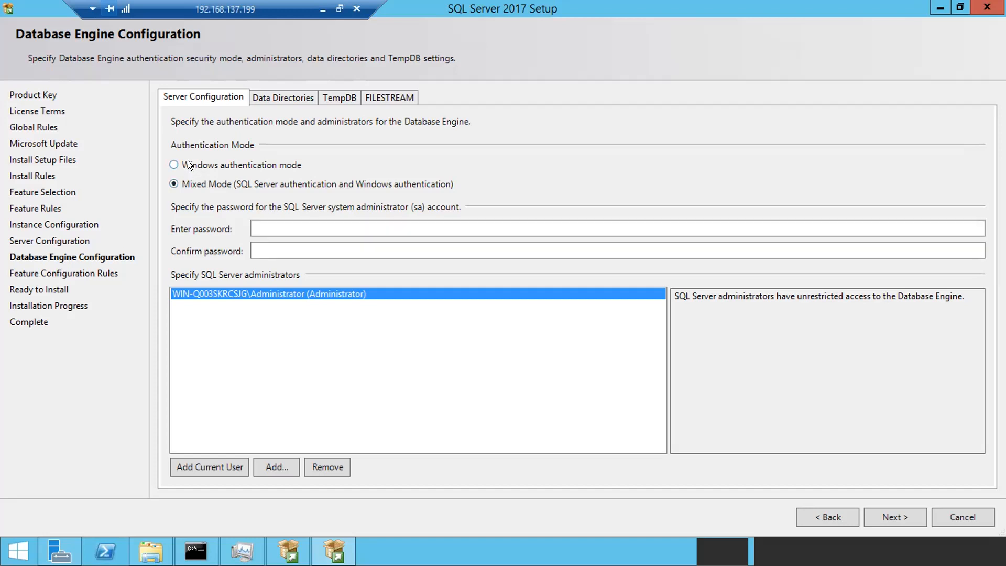
{"action": "left_click", "coordinate": [275, 225]}
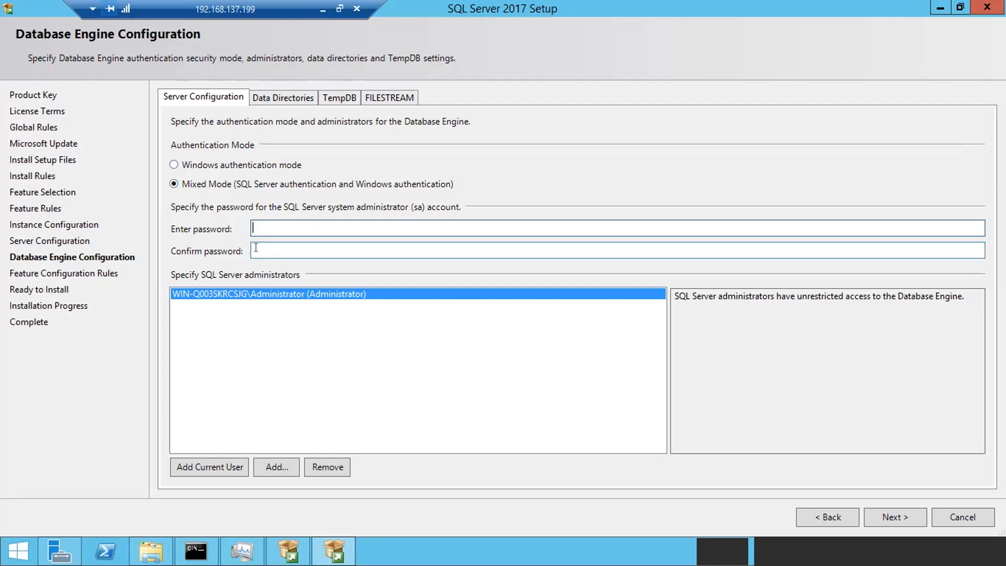
{"action": "left_click", "coordinate": [186, 165]}
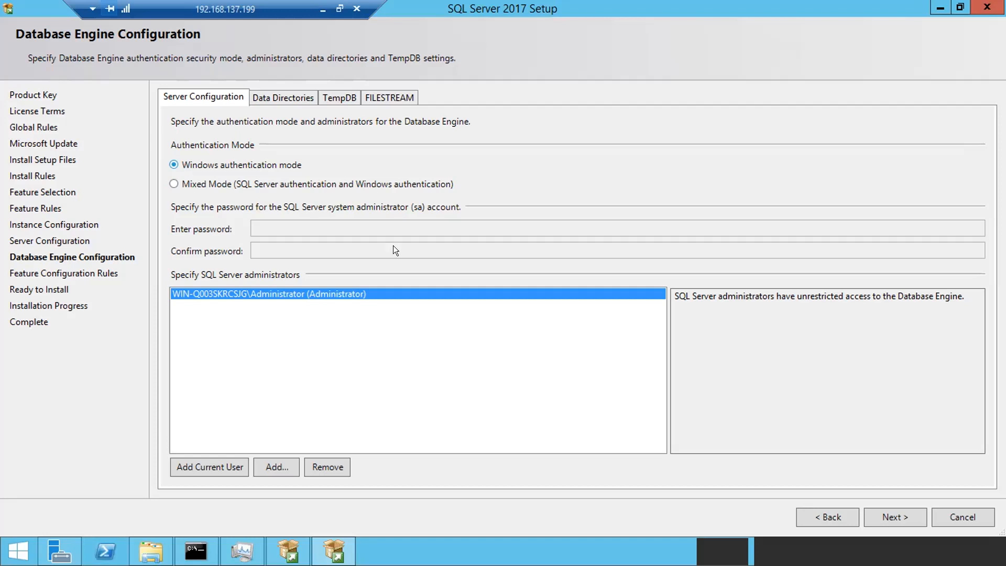
{"action": "left_click", "coordinate": [886, 514]}
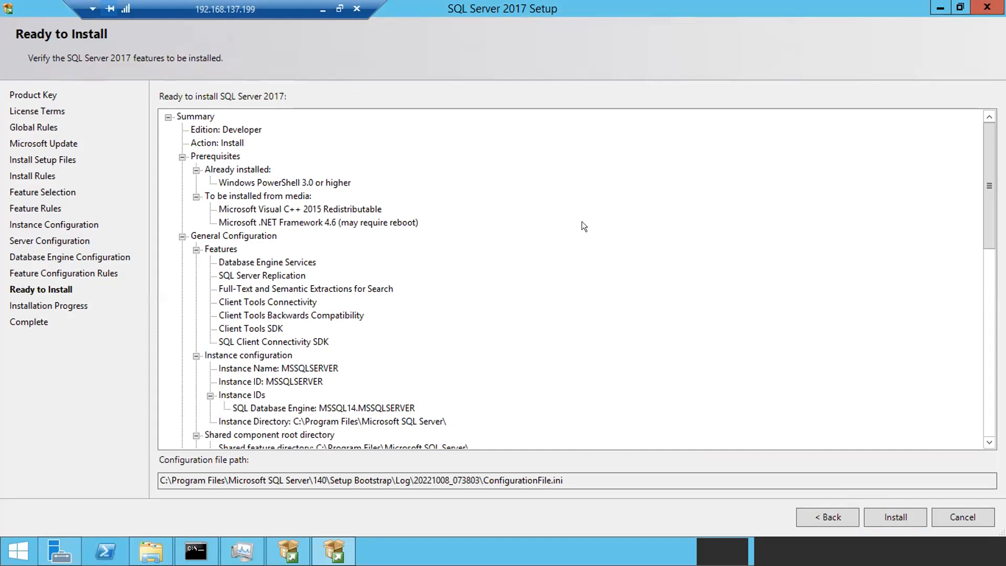
{"action": "left_click_drag", "start_coordinate": [795, 23], "coordinate": [788, 71]}
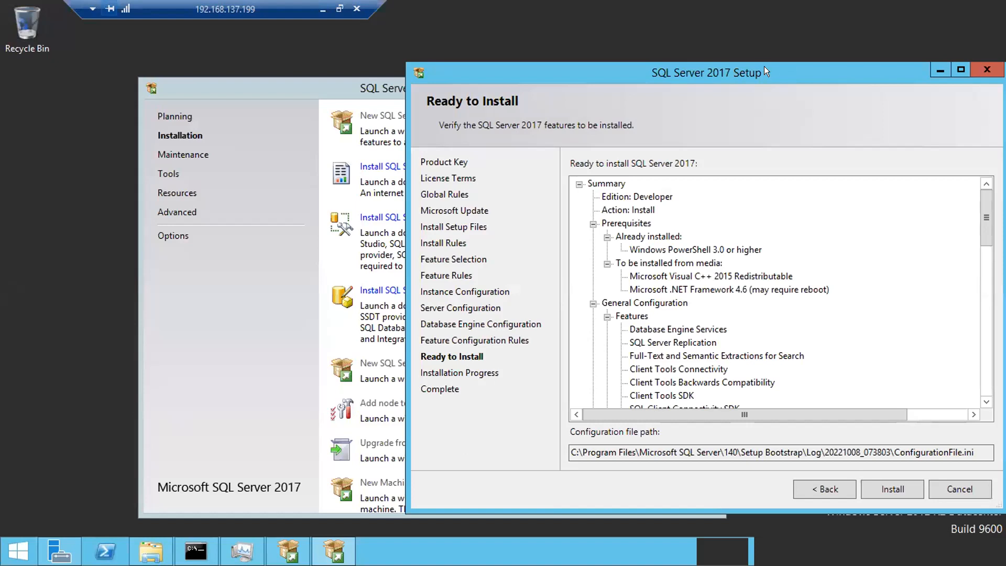
{"action": "double_click", "coordinate": [765, 68]}
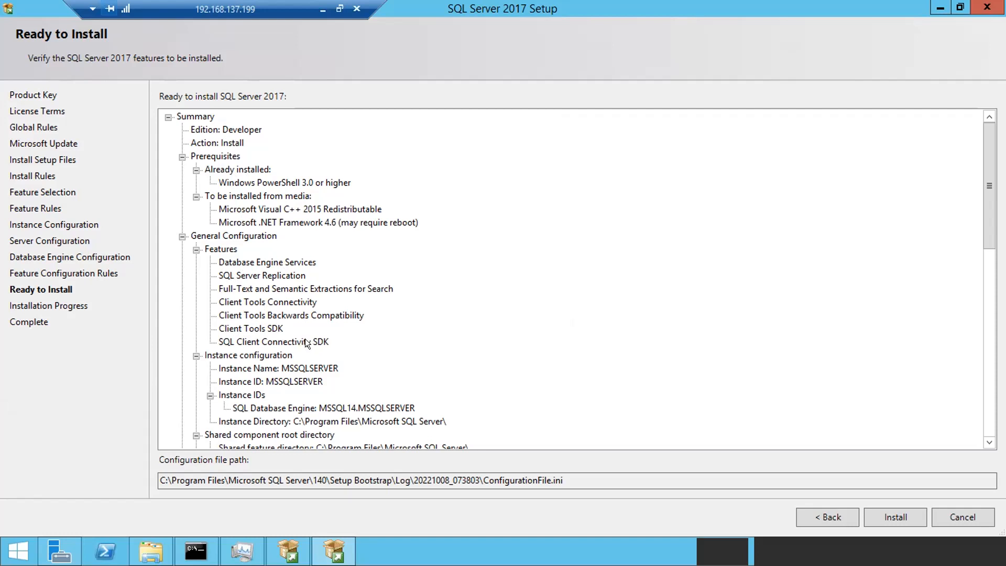
{"action": "left_click", "coordinate": [289, 368]}
{"action": "scroll", "coordinate": [289, 371], "scroll_direction": "down", "scroll_amount": 2}
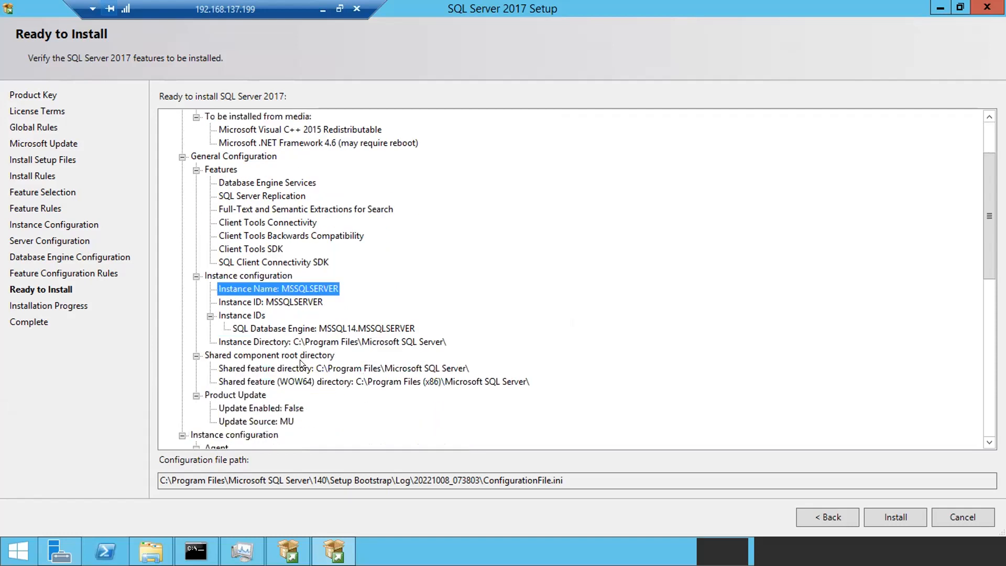
{"action": "left_click", "coordinate": [336, 327]}
{"action": "scroll", "coordinate": [336, 327], "scroll_direction": "down", "scroll_amount": 2}
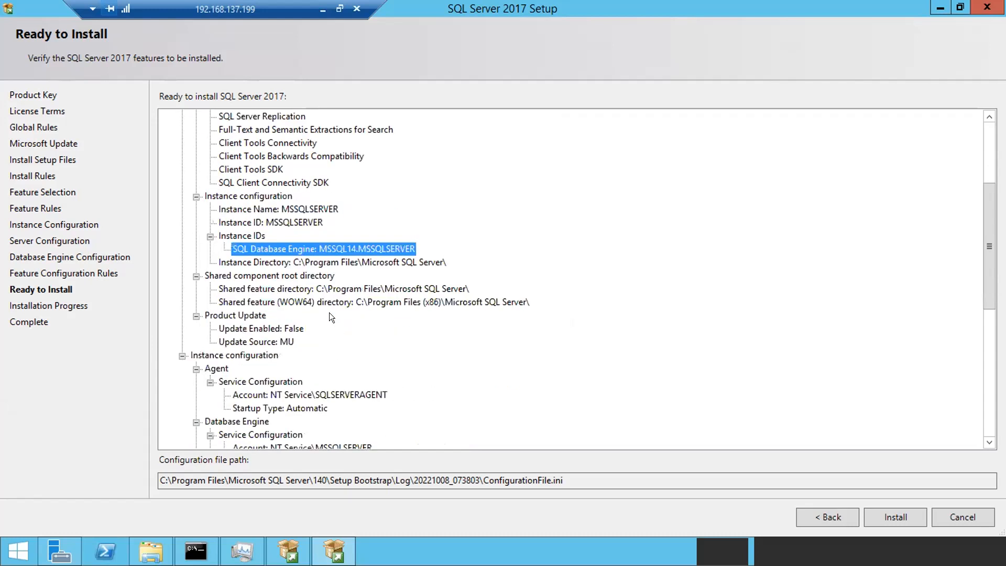
{"action": "left_click", "coordinate": [323, 283]}
{"action": "scroll", "coordinate": [323, 283], "scroll_direction": "down", "scroll_amount": 2}
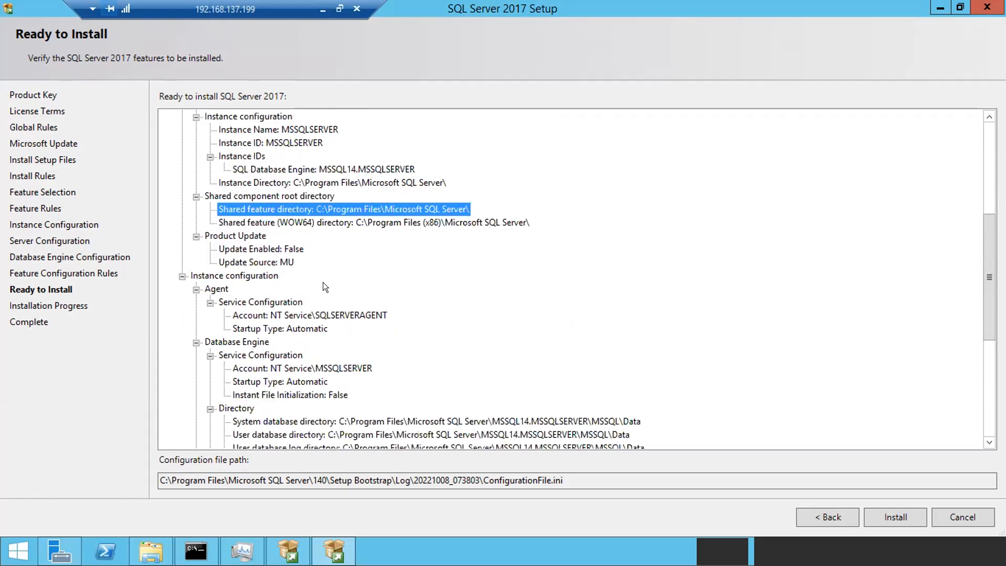
{"action": "scroll", "coordinate": [301, 314], "scroll_direction": "down", "scroll_amount": 1}
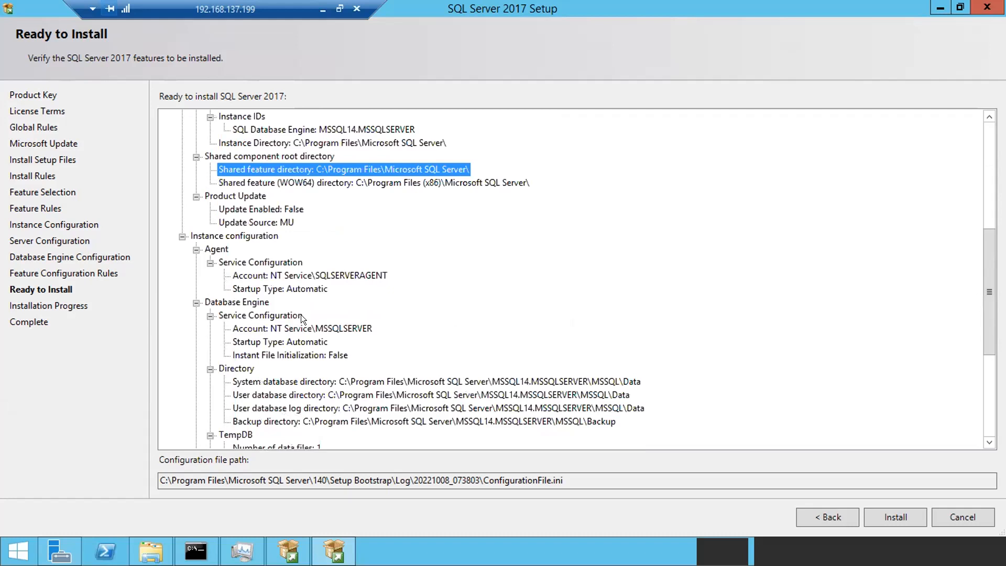
{"action": "left_click", "coordinate": [283, 276]}
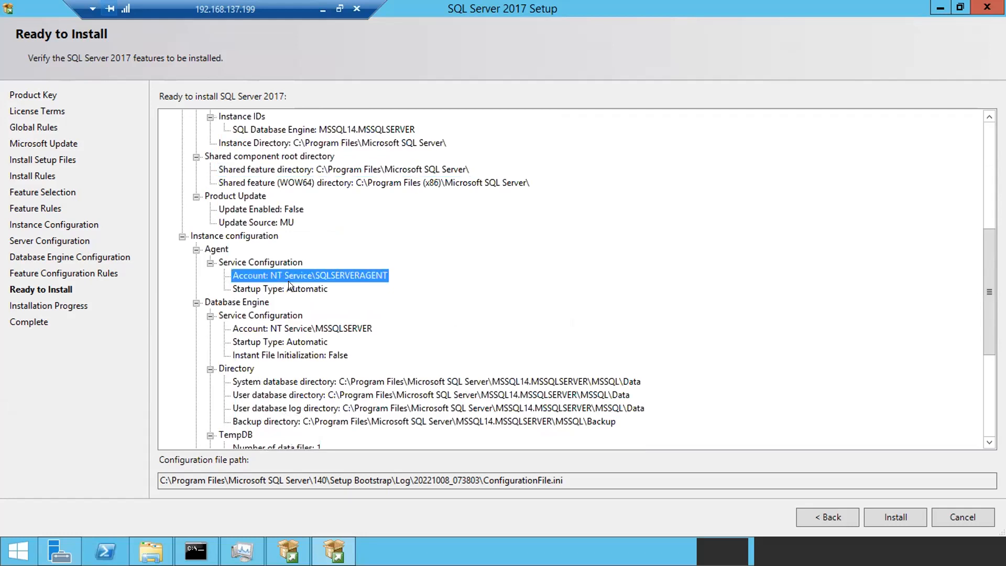
{"action": "left_click", "coordinate": [288, 283]}
{"action": "scroll", "coordinate": [336, 331], "scroll_direction": "down", "scroll_amount": 2}
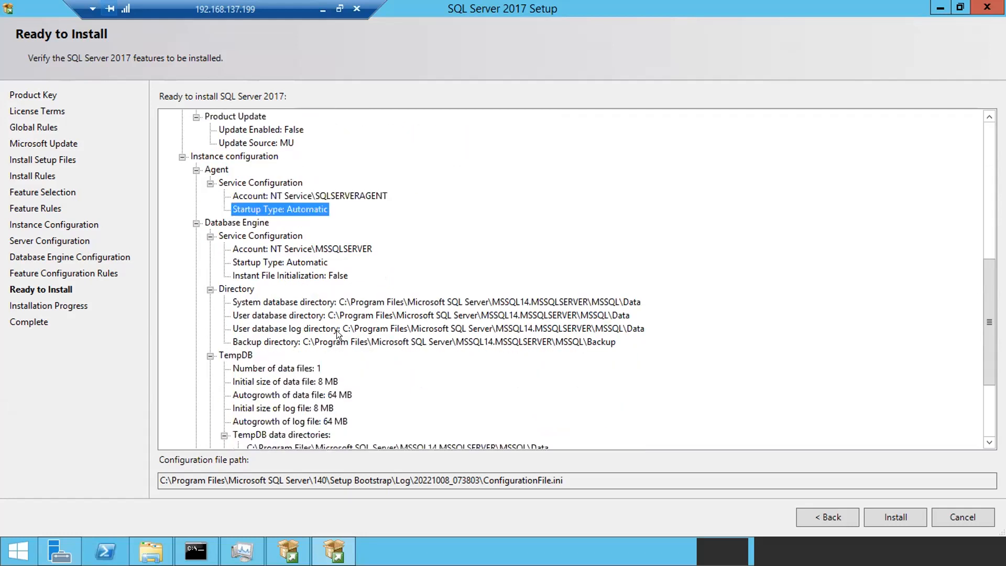
{"action": "scroll", "coordinate": [287, 373], "scroll_direction": "down", "scroll_amount": 1}
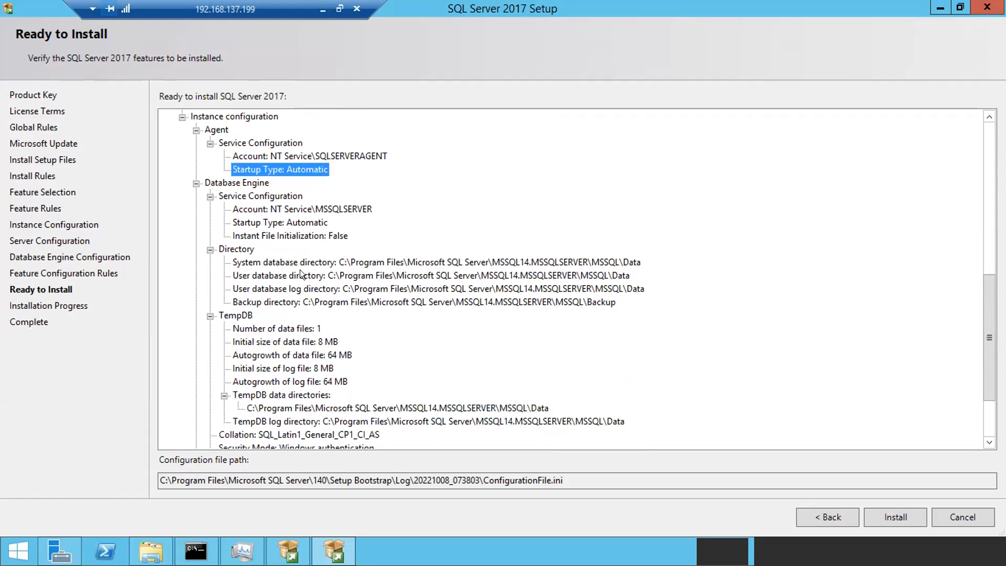
{"action": "scroll", "coordinate": [300, 269], "scroll_direction": "down", "scroll_amount": 3}
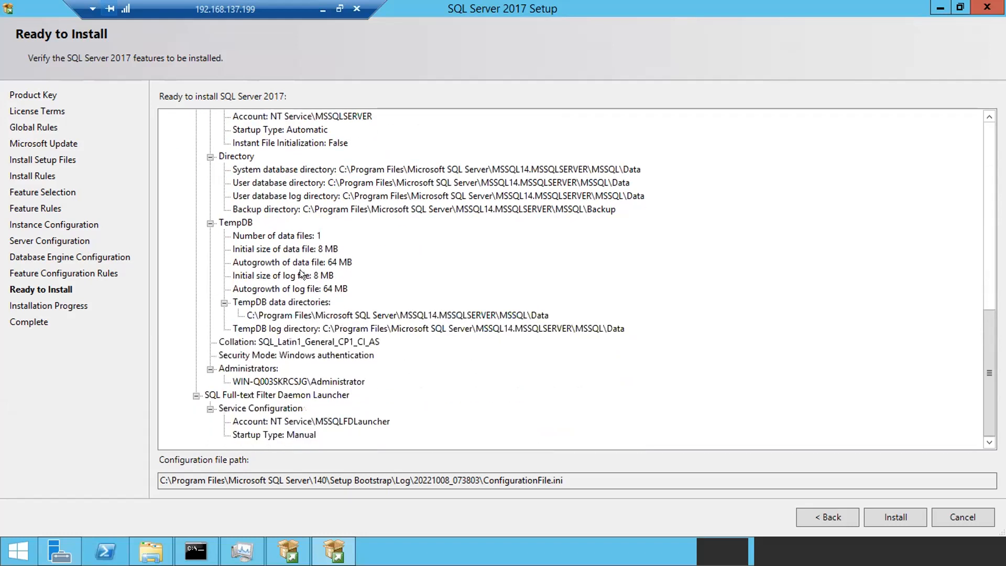
{"action": "left_click", "coordinate": [281, 379]}
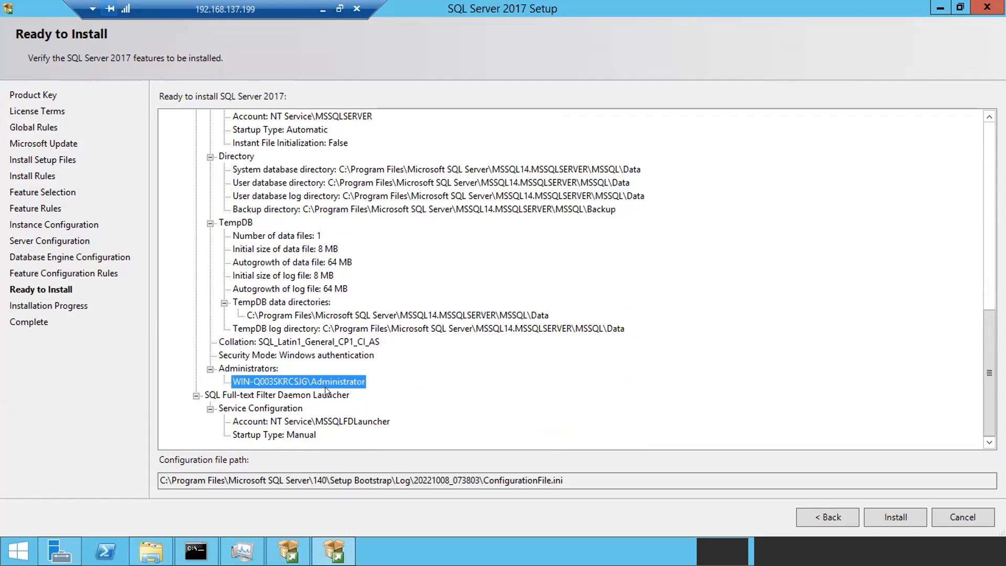
{"action": "scroll", "coordinate": [326, 271], "scroll_direction": "up", "scroll_amount": 12}
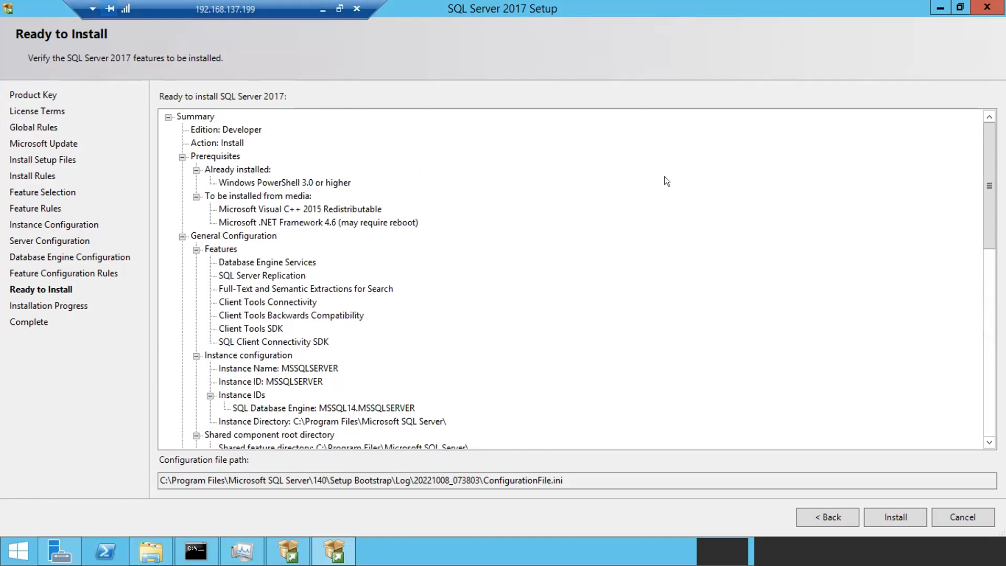
- Restore the setup window, maximize it, then restore it to the smaller size again
{"action": "left_click_drag", "start_coordinate": [809, 24], "coordinate": [656, 68]}
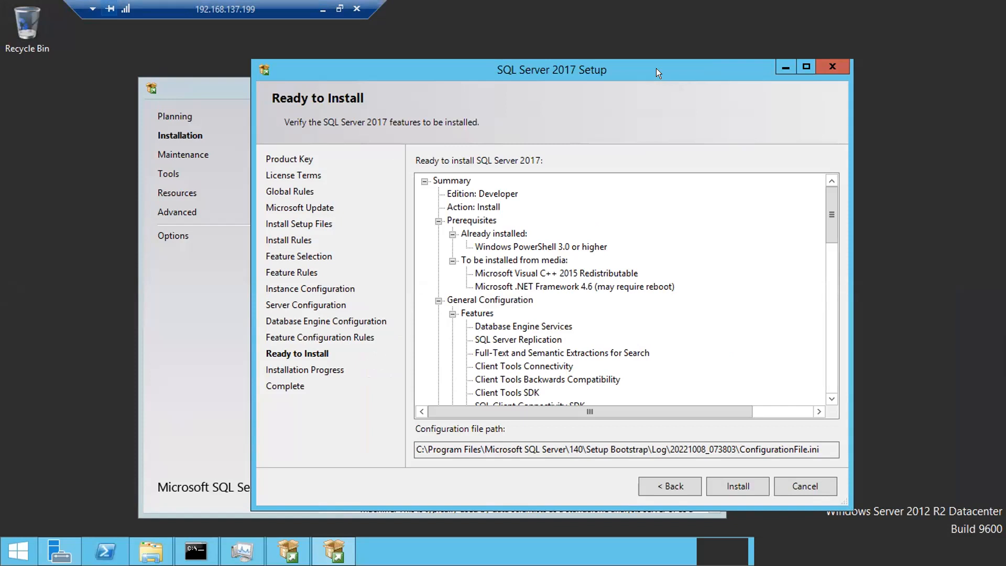
{"action": "left_click", "coordinate": [805, 67]}
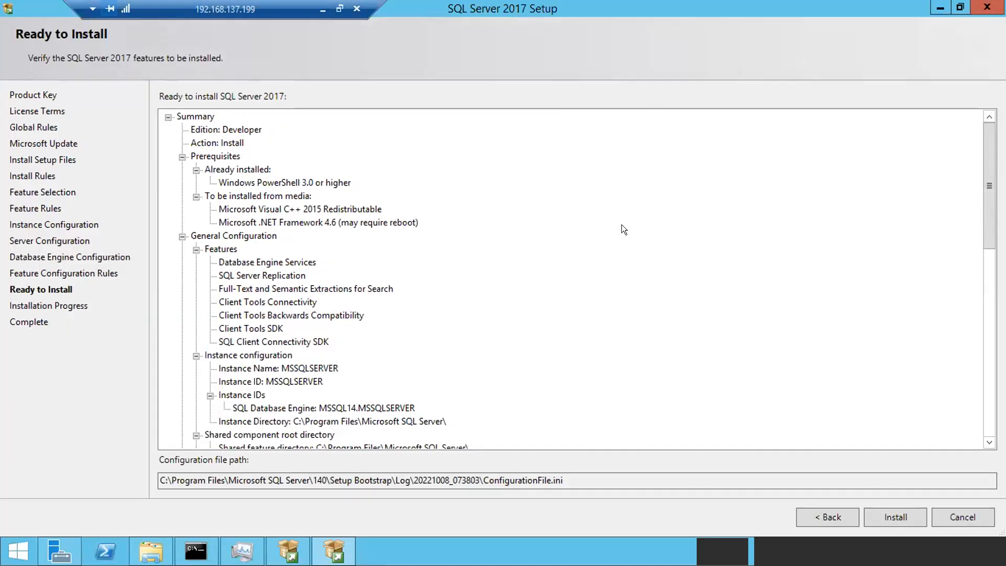
{"action": "key", "text": "super+Down"}
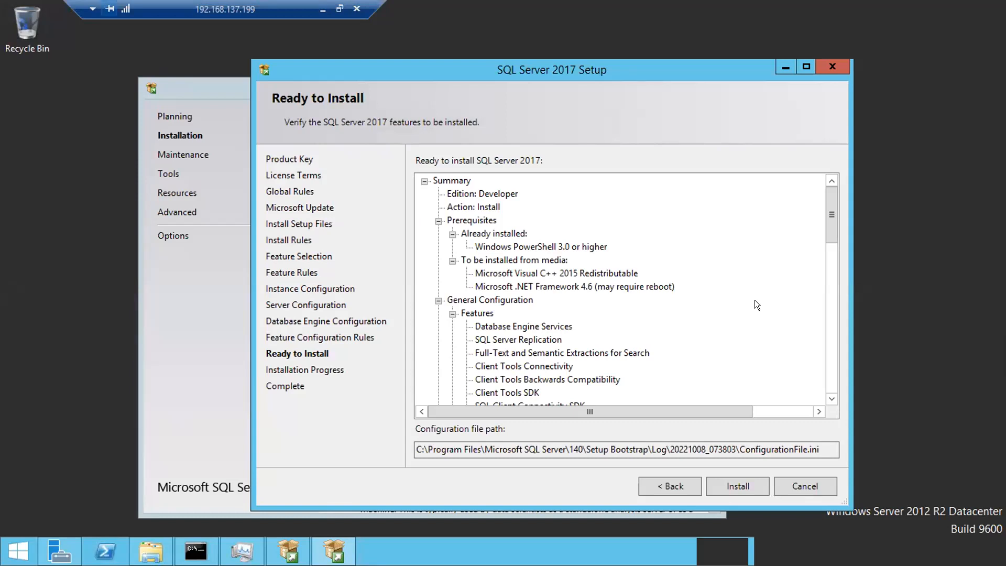
- Highlight ConfigurationFile.ini in the configuration file path, then start the SQL Server 2017 installation
{"action": "left_click_drag", "start_coordinate": [820, 449], "coordinate": [738, 444]}
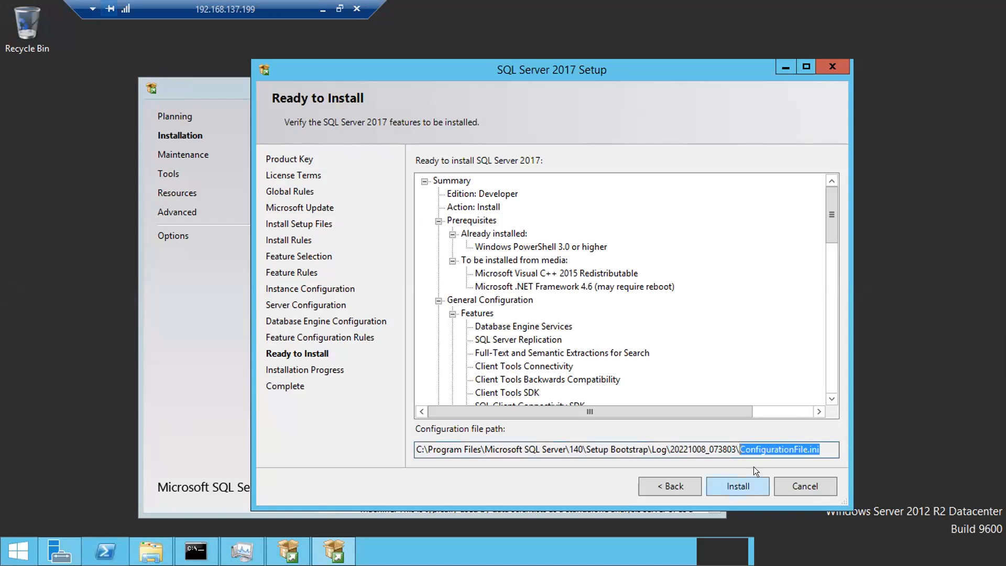
{"action": "left_click", "coordinate": [823, 446]}
{"action": "left_click_drag", "start_coordinate": [825, 447], "coordinate": [738, 448]}
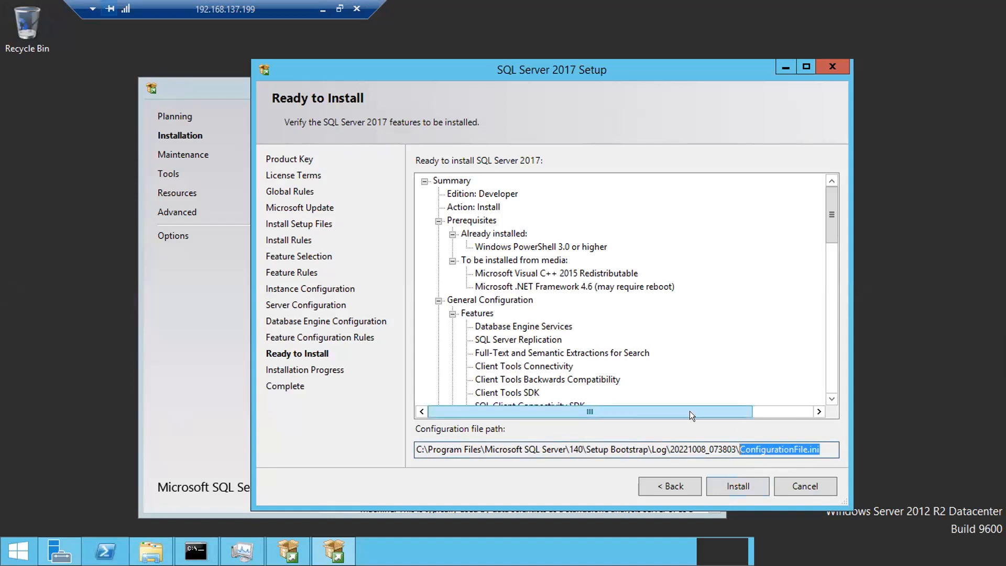
{"action": "left_click", "coordinate": [812, 449]}
{"action": "left_click_drag", "start_coordinate": [823, 446], "coordinate": [748, 446]}
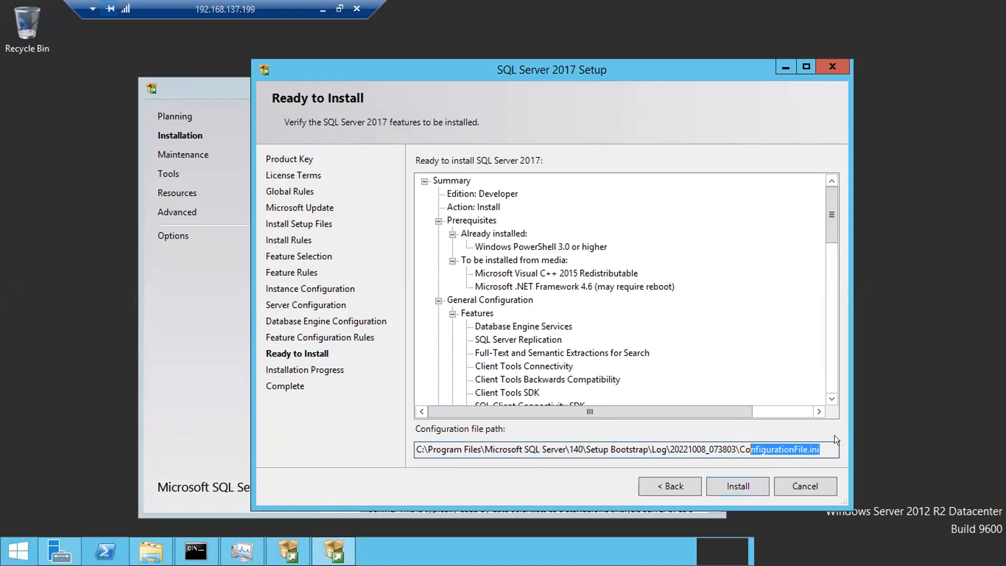
{"action": "left_click_drag", "start_coordinate": [823, 445], "coordinate": [747, 445]}
{"action": "left_click", "coordinate": [728, 479]}
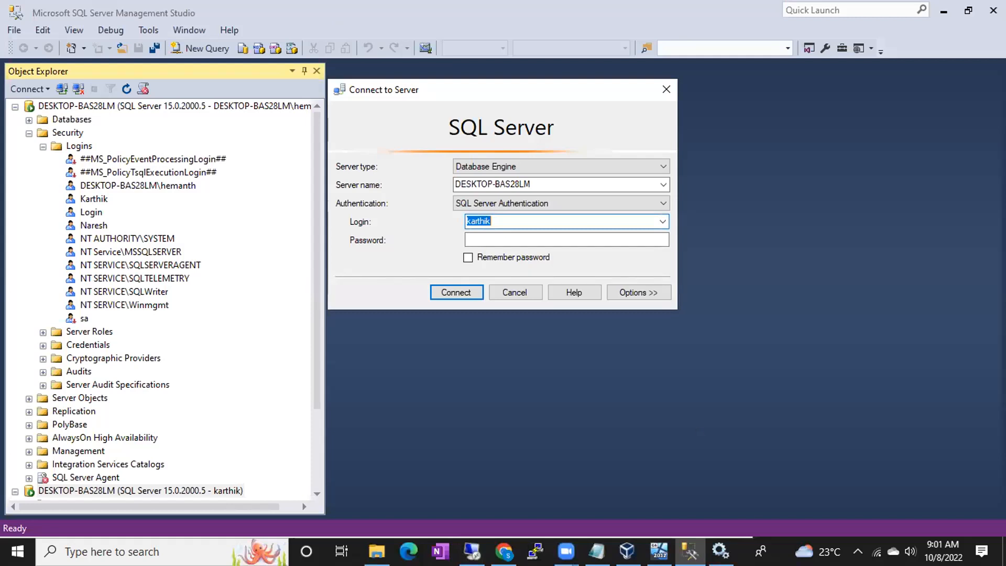
- Add the evening session time '6PM - 8:30IST' below the service accounts in Notepad
{"action": "left_click", "coordinate": [597, 551]}
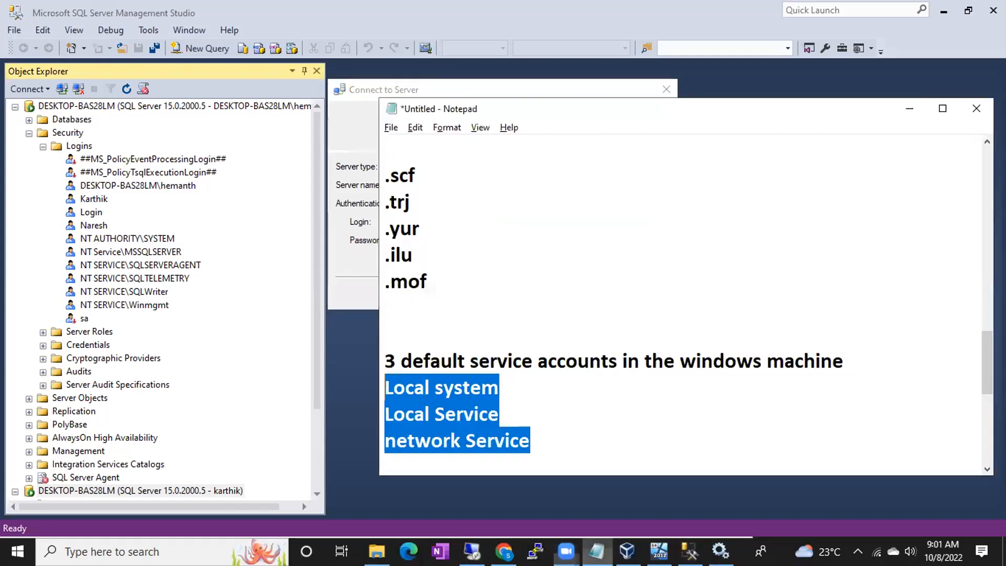
{"action": "left_click", "coordinate": [554, 435]}
{"action": "key", "text": "Return"}
{"action": "key", "text": "Return"}
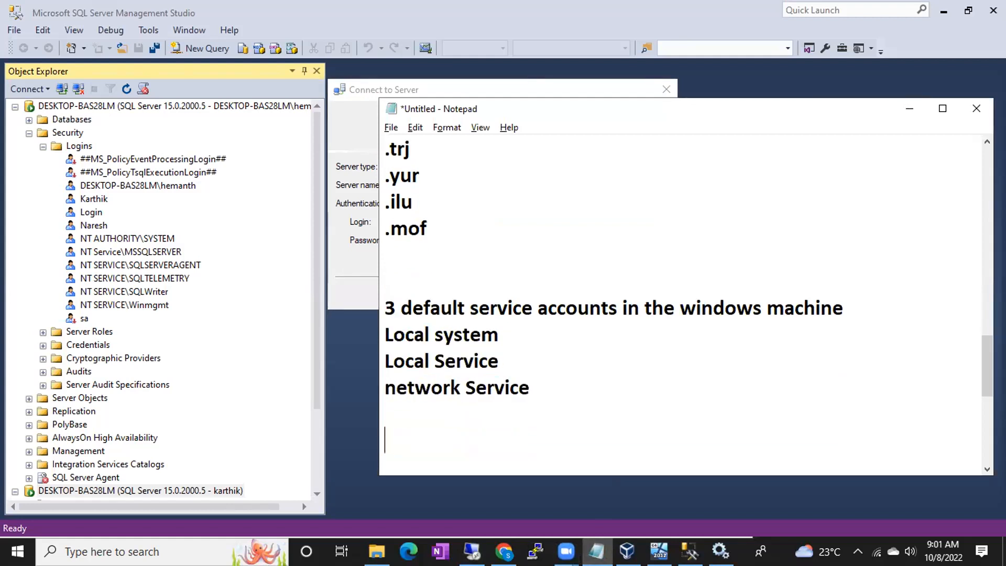
{"action": "type", "text": "6PM - "}
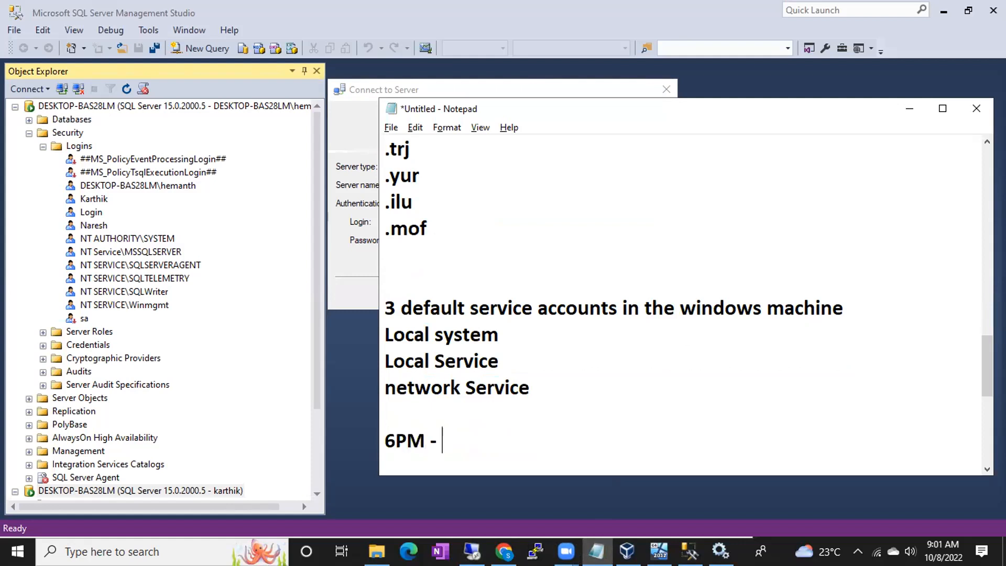
{"action": "type", "text": "8:30IST"}
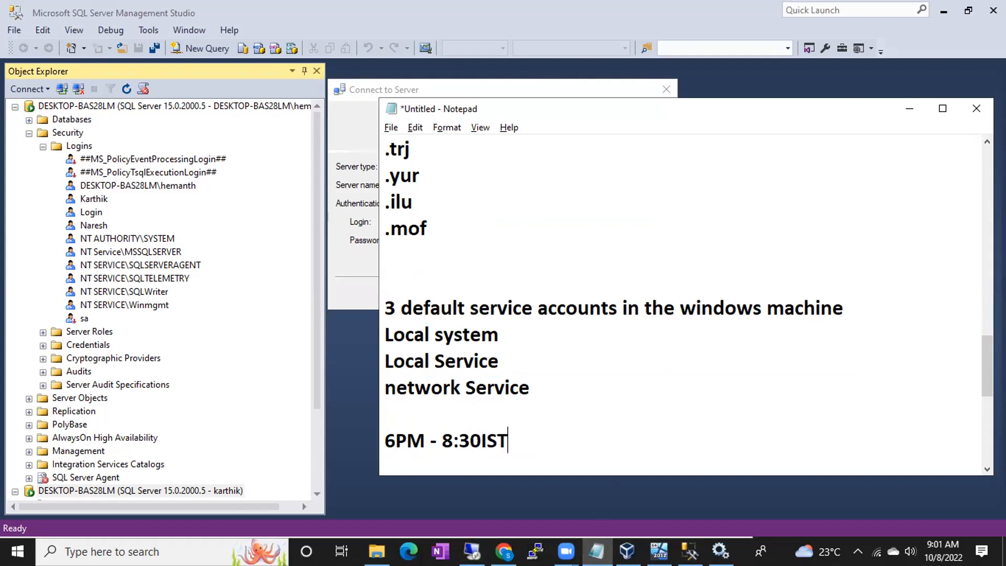
{"action": "left_click", "coordinate": [648, 185]}
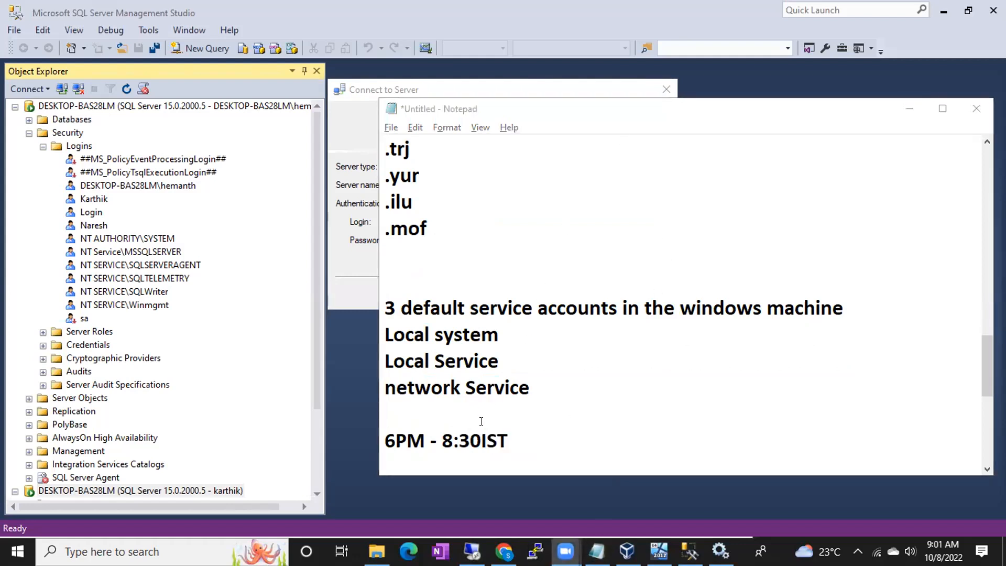
- Insert '7- 9:30 AM IST' above it, add PM before IST, and minimize Notepad
{"action": "left_click", "coordinate": [426, 416]}
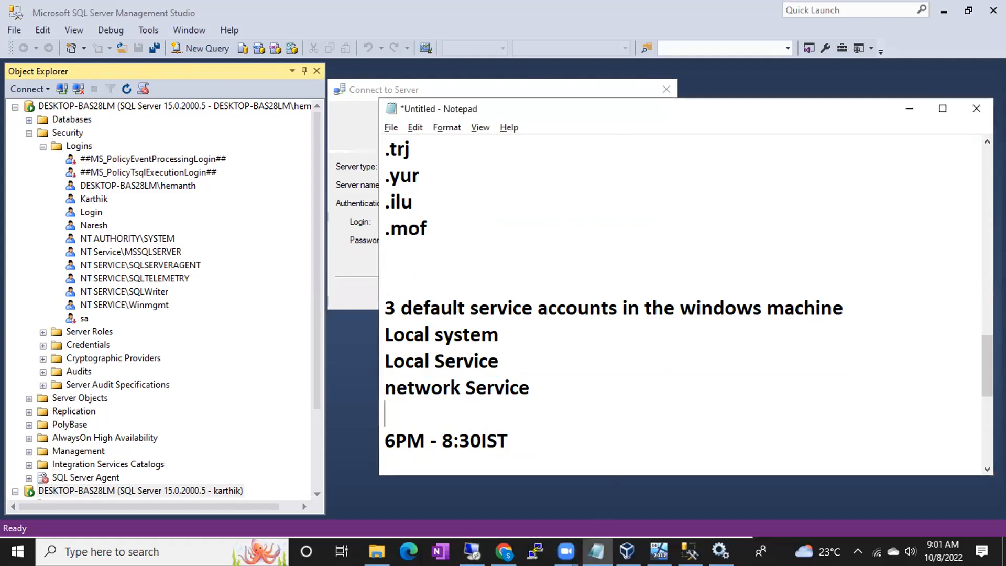
{"action": "key", "text": "Return"}
{"action": "type", "text": "7"}
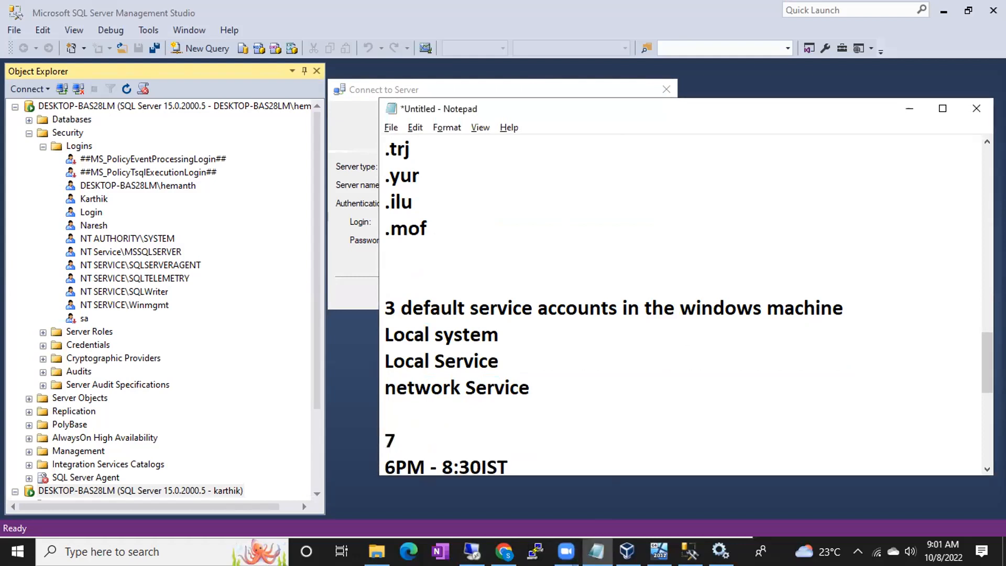
{"action": "type", "text": "- 9:30 AM IST"}
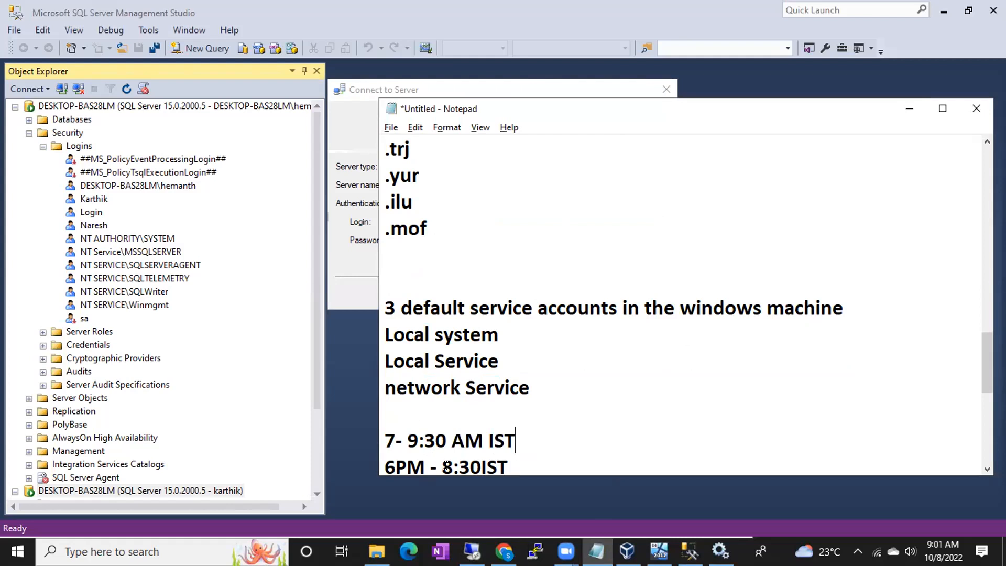
{"action": "left_click", "coordinate": [479, 467]}
{"action": "type", "text": "PM"}
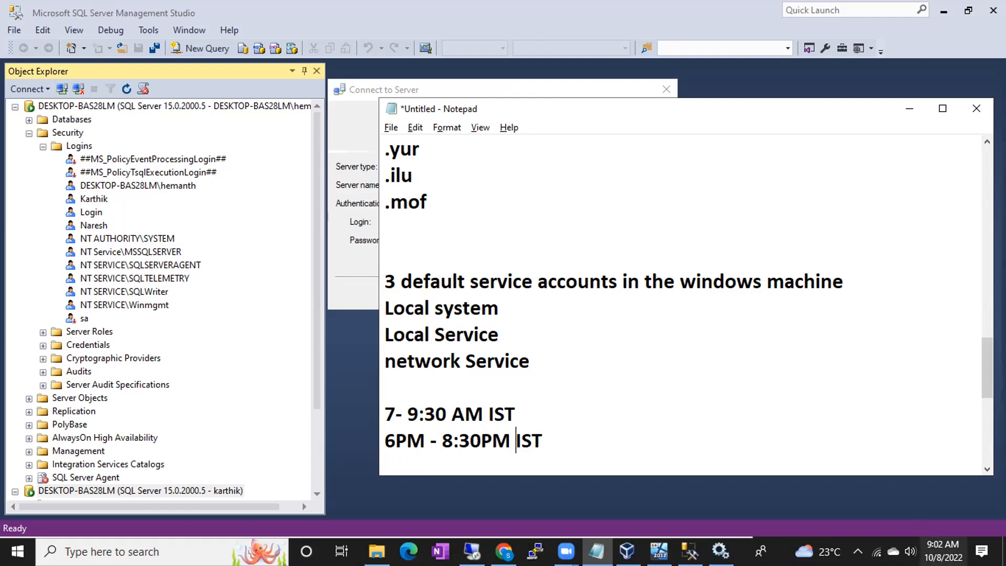
{"action": "mouse_move", "coordinate": [943, 551]}
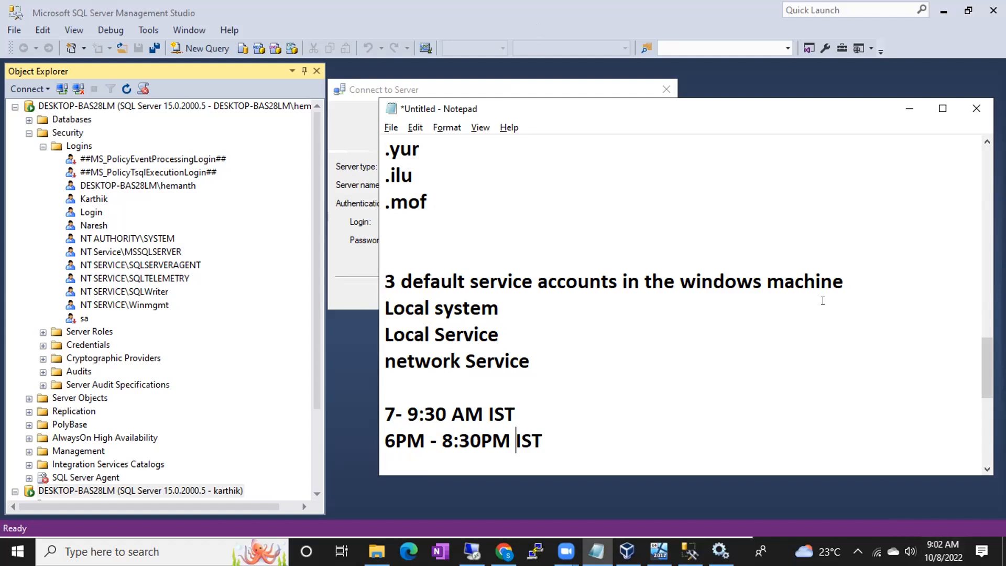
{"action": "left_click", "coordinate": [911, 103]}
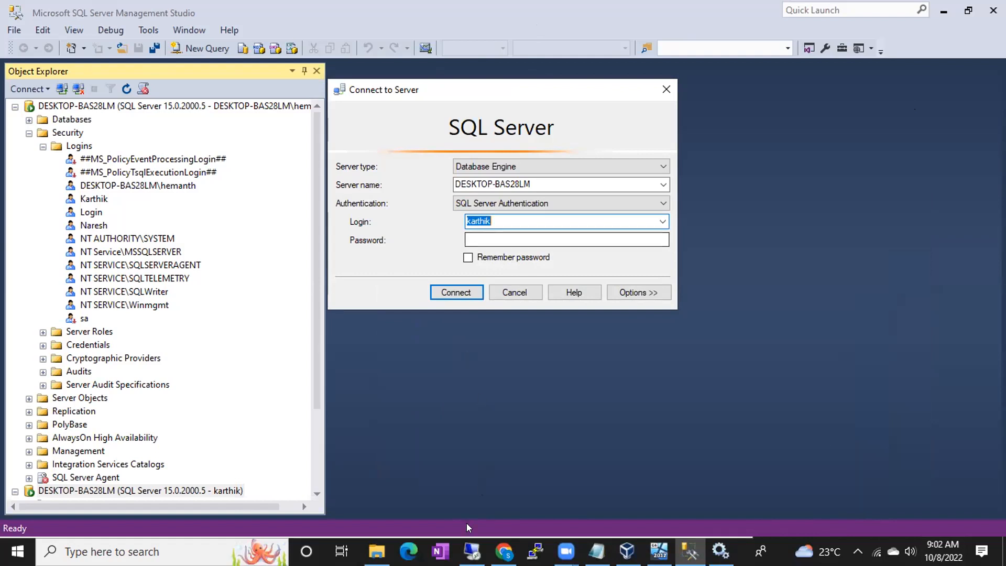
- Bring the SQL Server 2017 Setup window back to front to monitor Installation Progress
{"action": "left_click", "coordinate": [472, 552]}
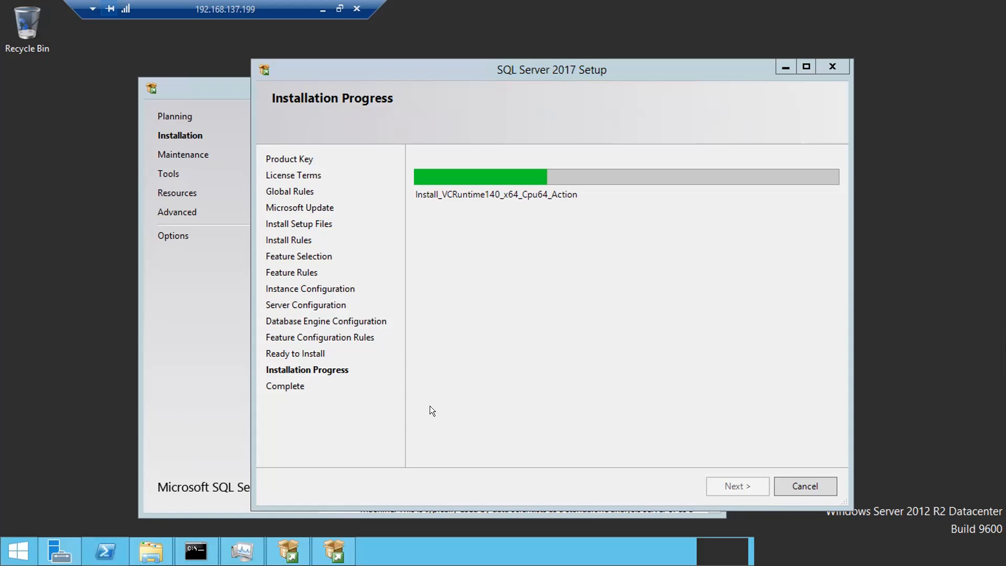
{"action": "left_click", "coordinate": [431, 411]}
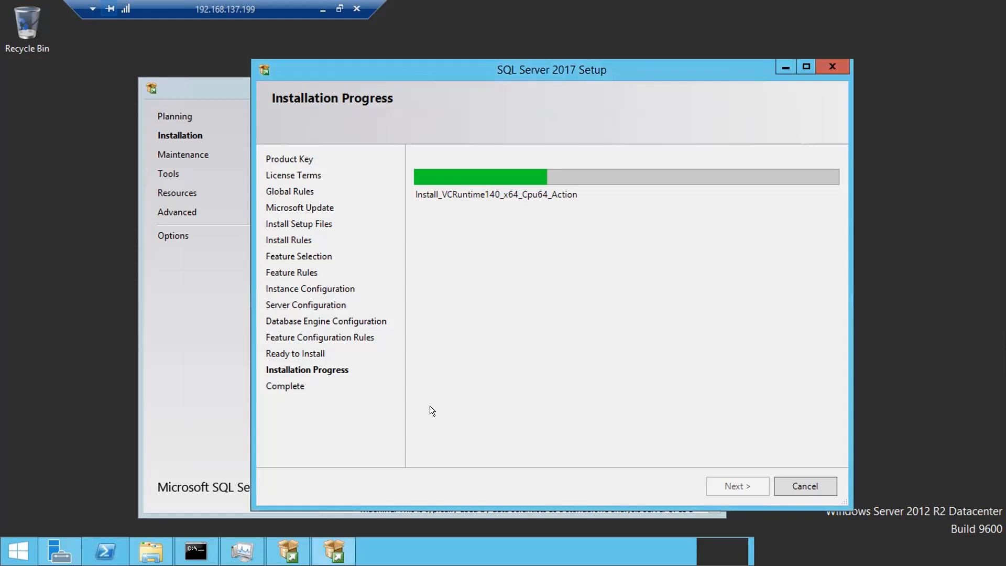
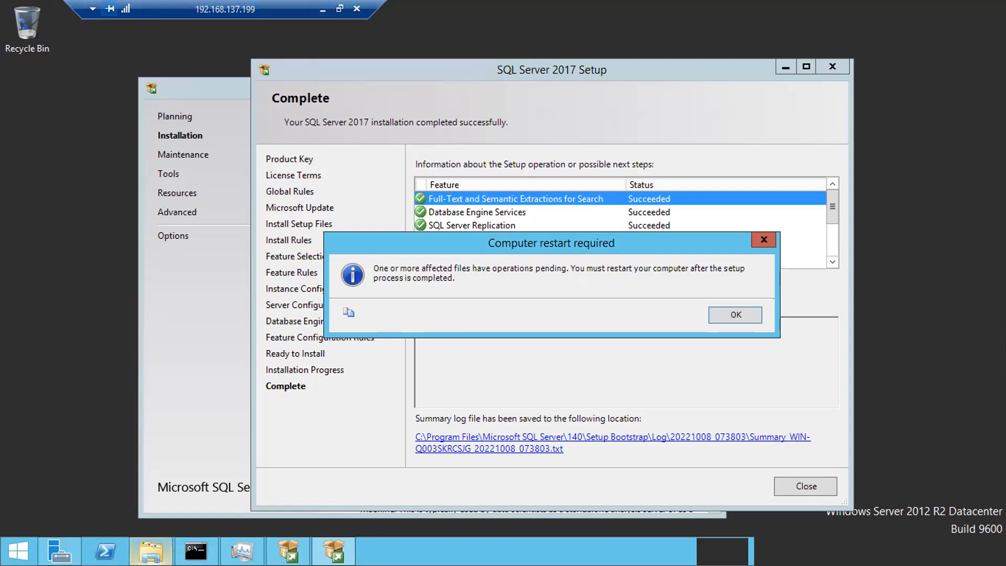
- Dismiss the restart-required notice and maximize Setup's Complete page to review every feature as Succeeded
{"action": "left_click", "coordinate": [150, 550]}
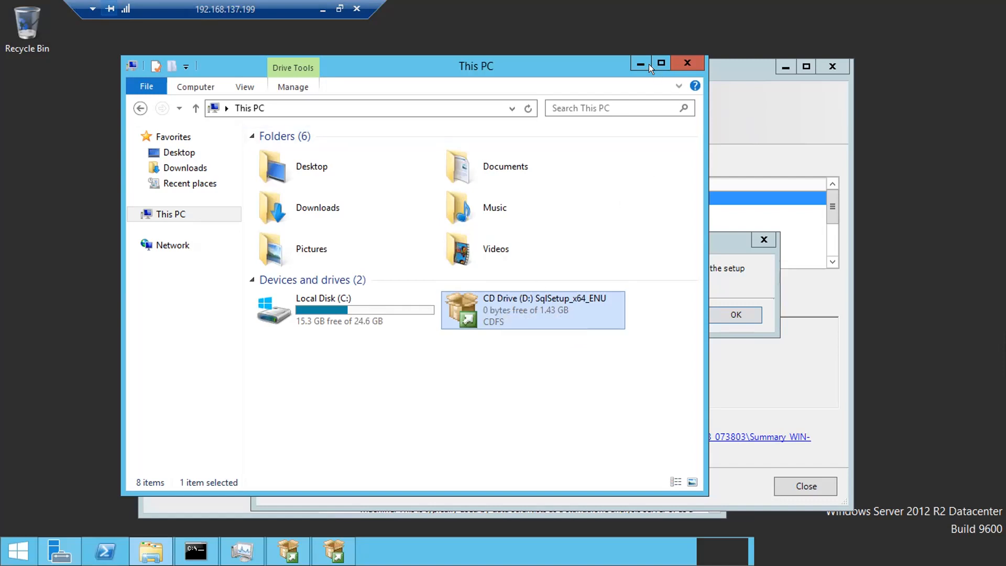
{"action": "left_click", "coordinate": [635, 64]}
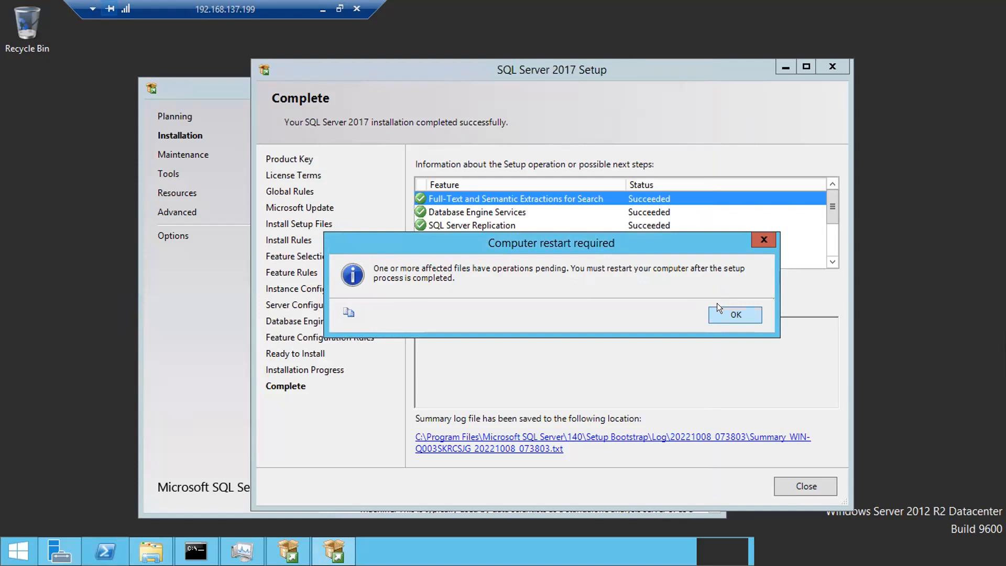
{"action": "left_click", "coordinate": [718, 307]}
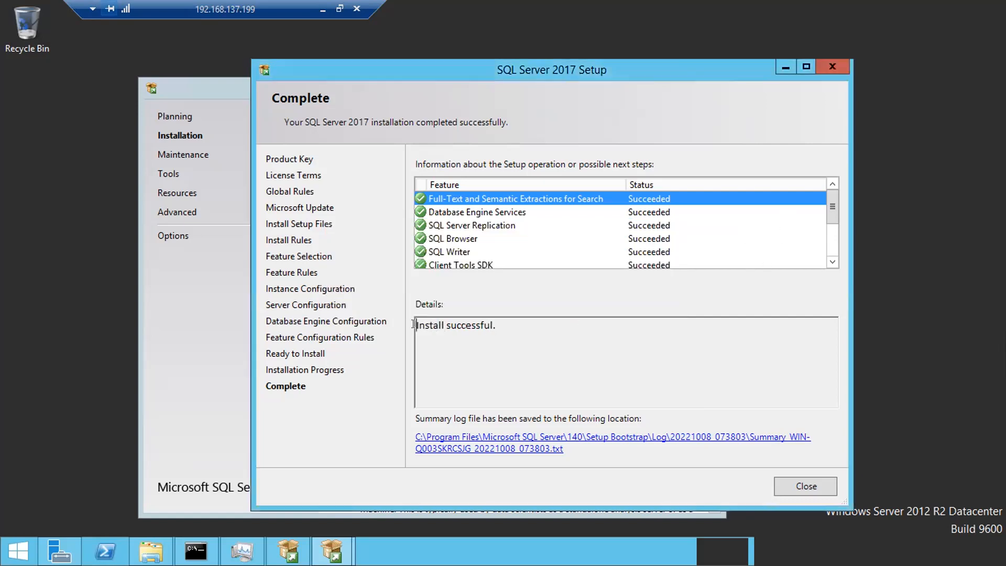
{"action": "left_click_drag", "start_coordinate": [498, 325], "coordinate": [400, 329]}
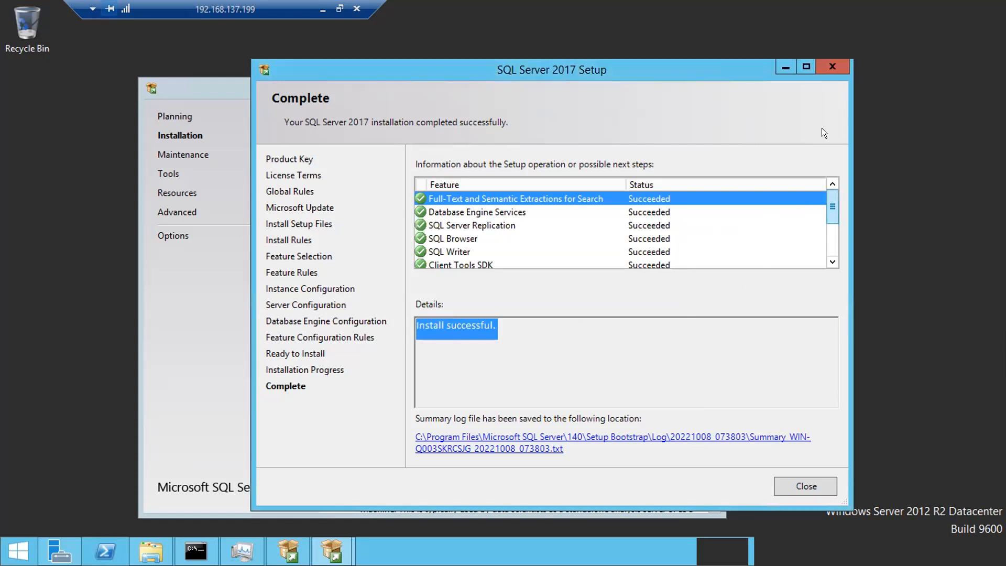
{"action": "left_click", "coordinate": [805, 68]}
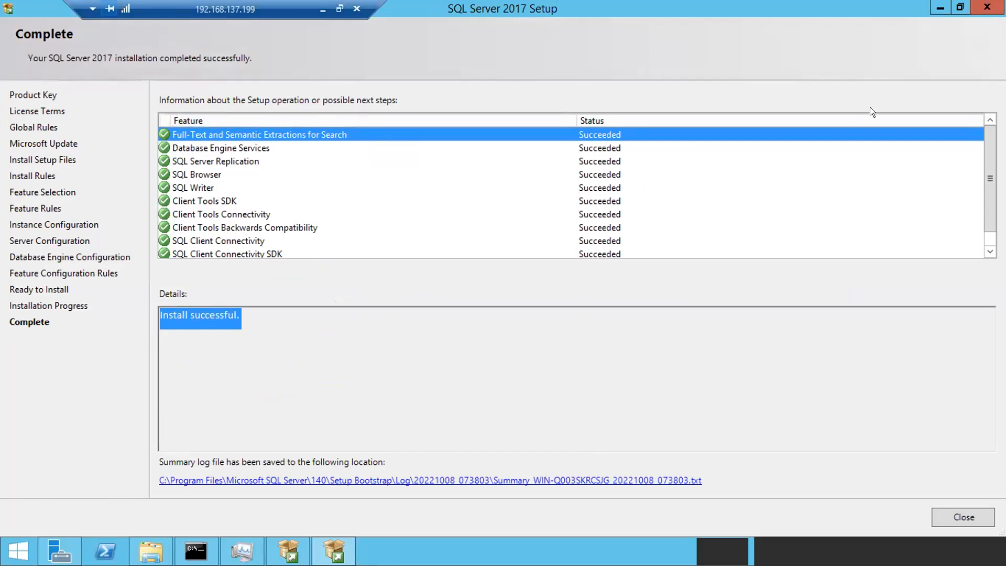
{"action": "left_click_drag", "start_coordinate": [987, 180], "coordinate": [986, 217]}
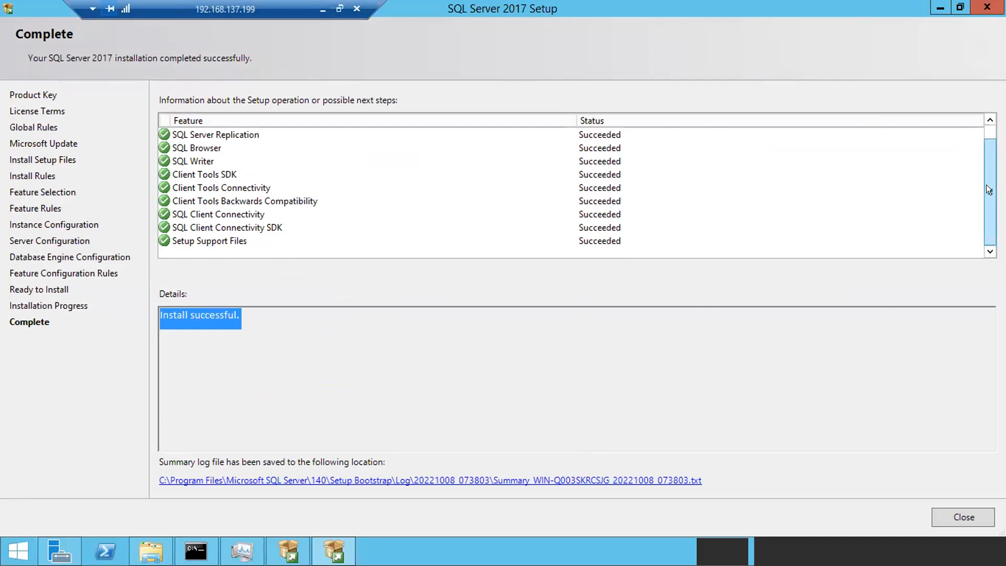
{"action": "left_click_drag", "start_coordinate": [987, 184], "coordinate": [986, 155]}
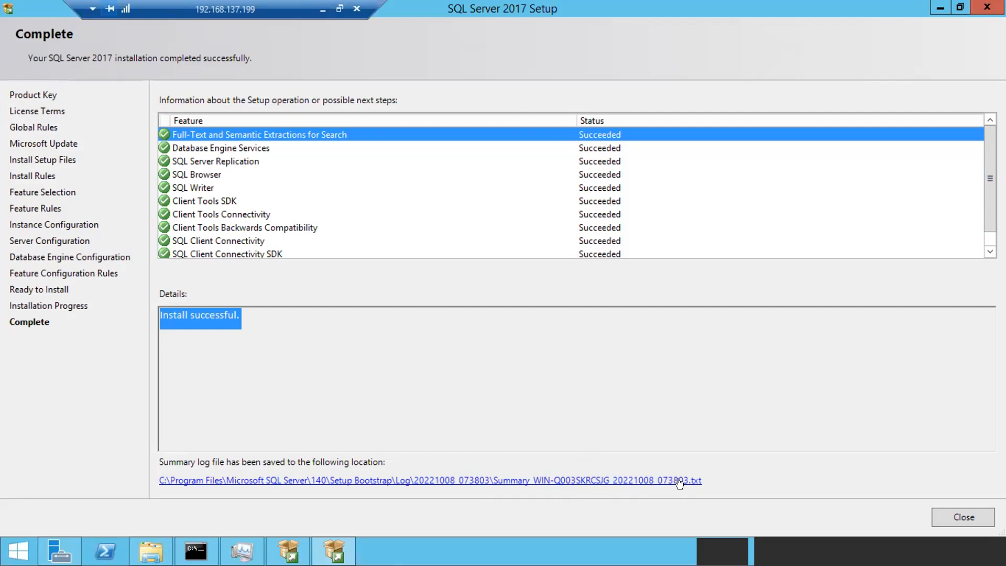
{"action": "left_click", "coordinate": [553, 481]}
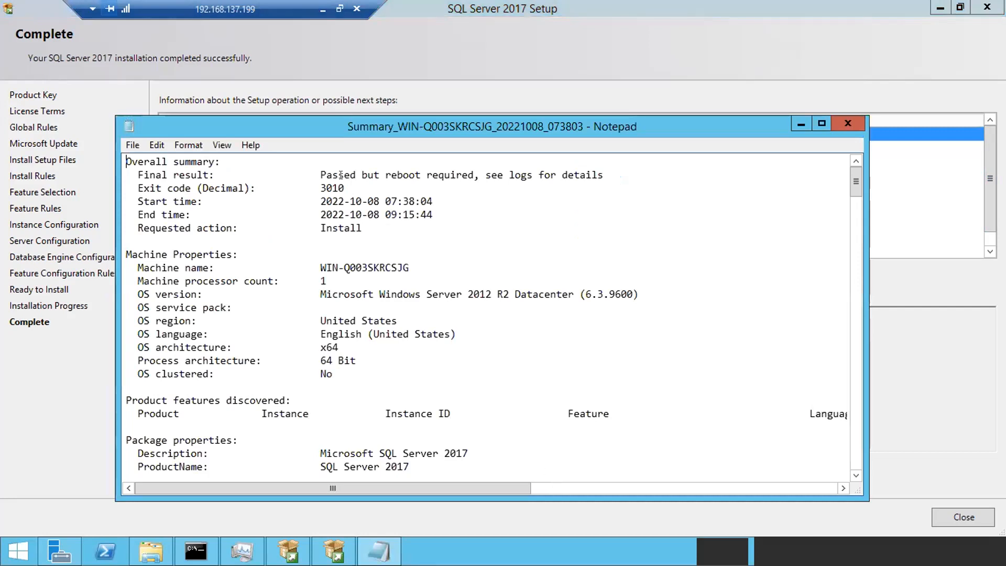
{"action": "left_click_drag", "start_coordinate": [321, 175], "coordinate": [575, 175]}
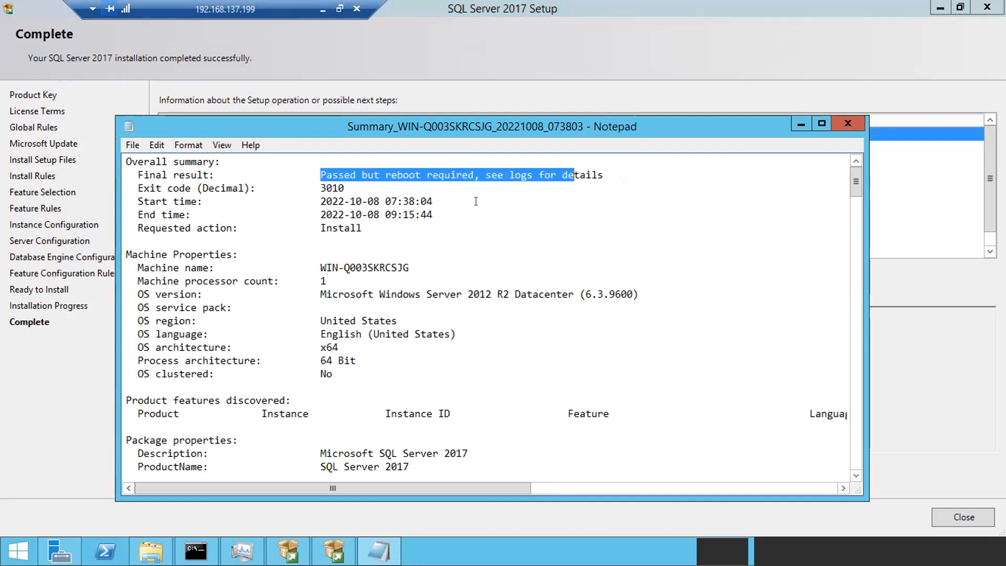
{"action": "left_click", "coordinate": [398, 267]}
{"action": "scroll", "coordinate": [397, 266], "scroll_direction": "down", "scroll_amount": 3}
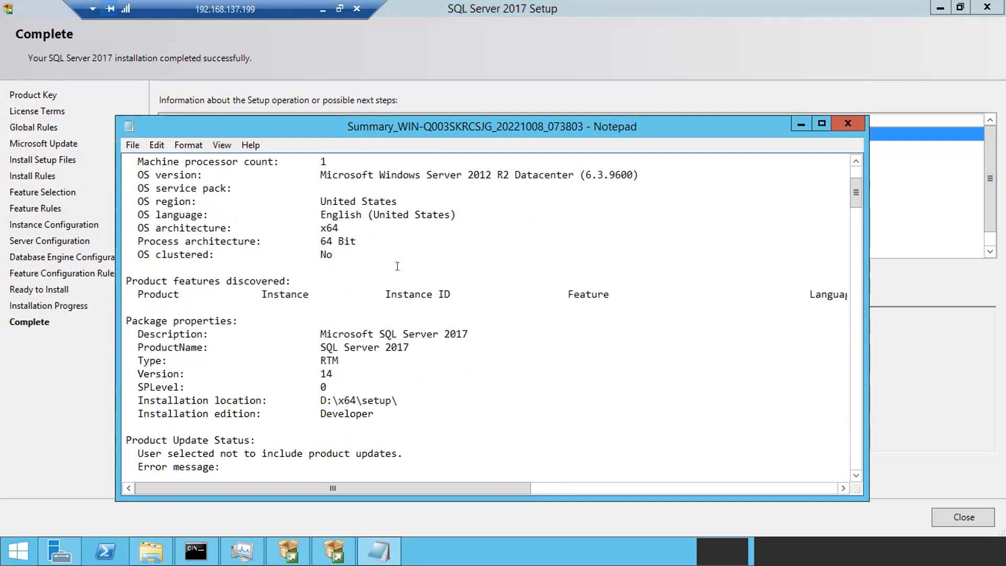
{"action": "scroll", "coordinate": [397, 267], "scroll_direction": "down", "scroll_amount": 5}
{"action": "scroll", "coordinate": [397, 266], "scroll_direction": "down", "scroll_amount": 6}
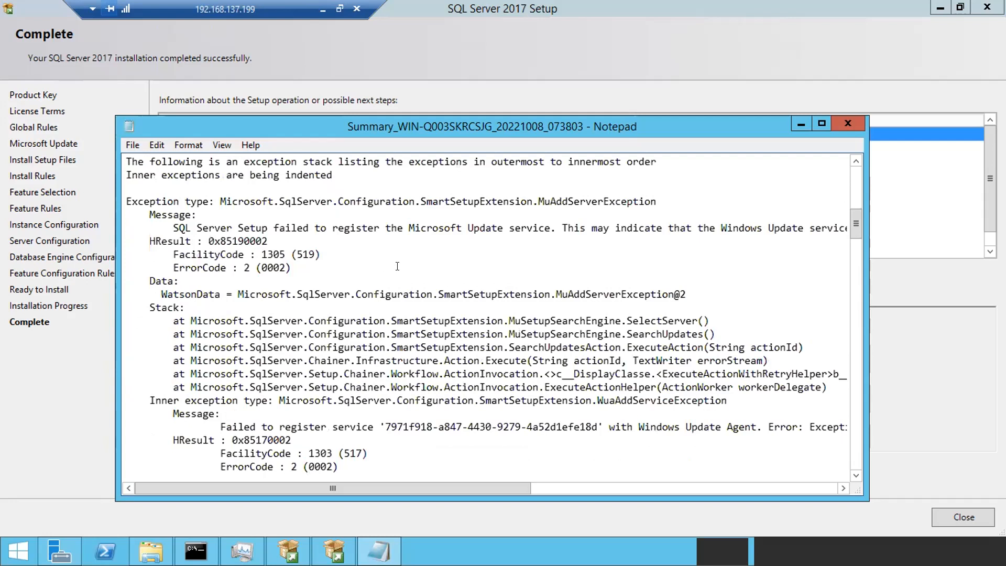
{"action": "scroll", "coordinate": [397, 267], "scroll_direction": "down", "scroll_amount": 20}
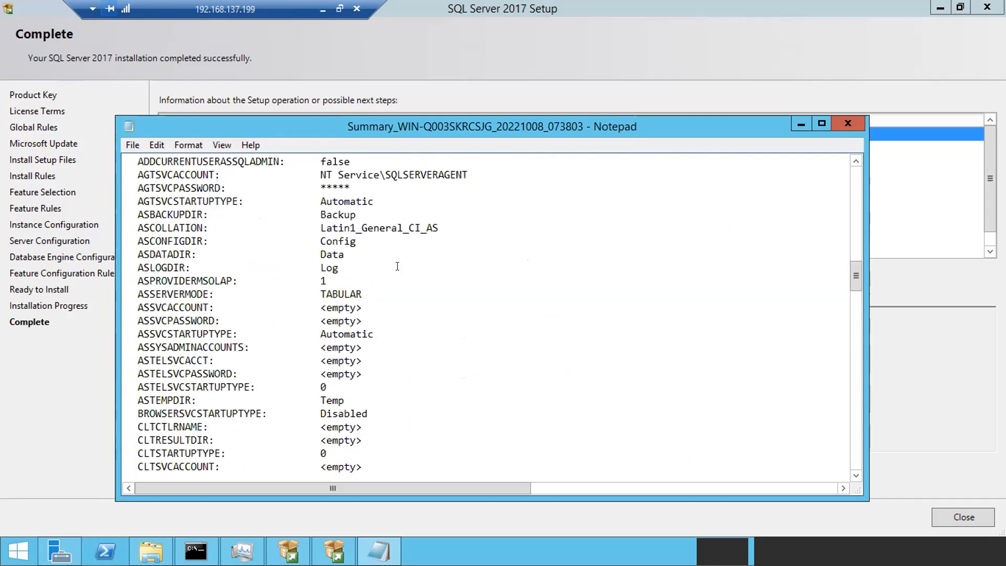
{"action": "scroll", "coordinate": [398, 266], "scroll_direction": "down", "scroll_amount": 20}
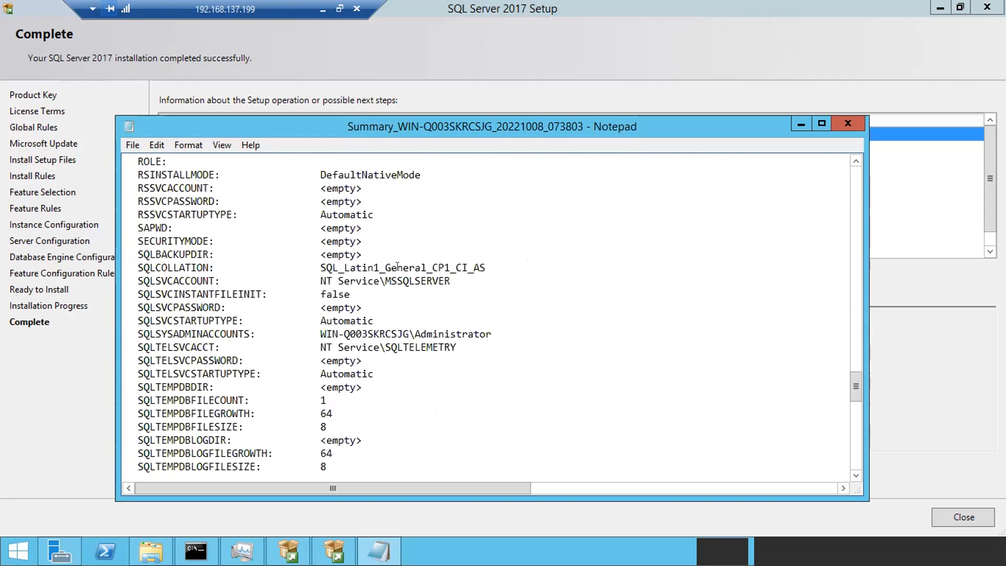
{"action": "scroll", "coordinate": [397, 266], "scroll_direction": "down", "scroll_amount": 1}
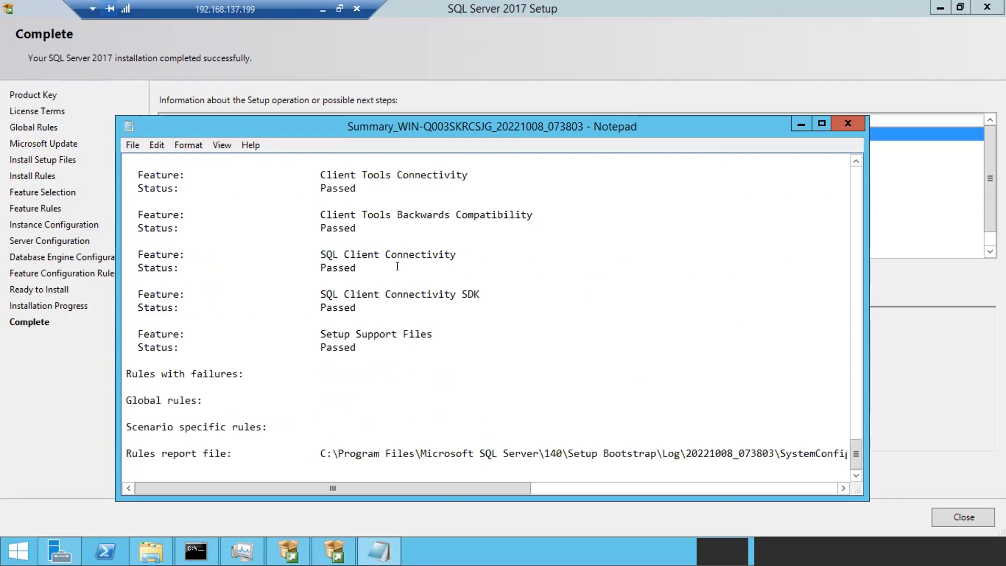
{"action": "scroll", "coordinate": [397, 266], "scroll_direction": "up", "scroll_amount": 20}
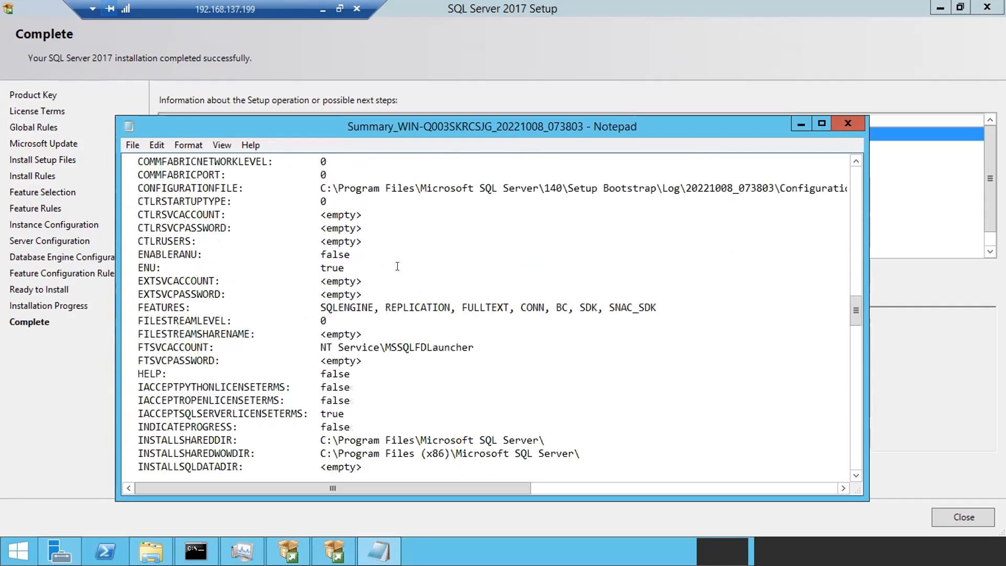
{"action": "left_click", "coordinate": [848, 124]}
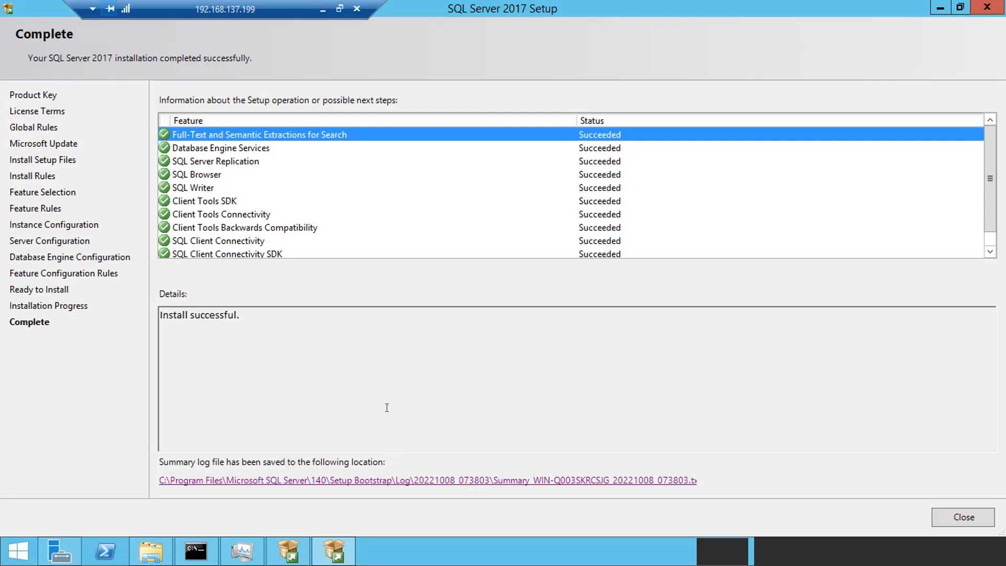
- Close the finished setup wizard and add the line 'Client Server architecture' below the IST timings in Notepad
{"action": "left_click", "coordinate": [942, 512]}
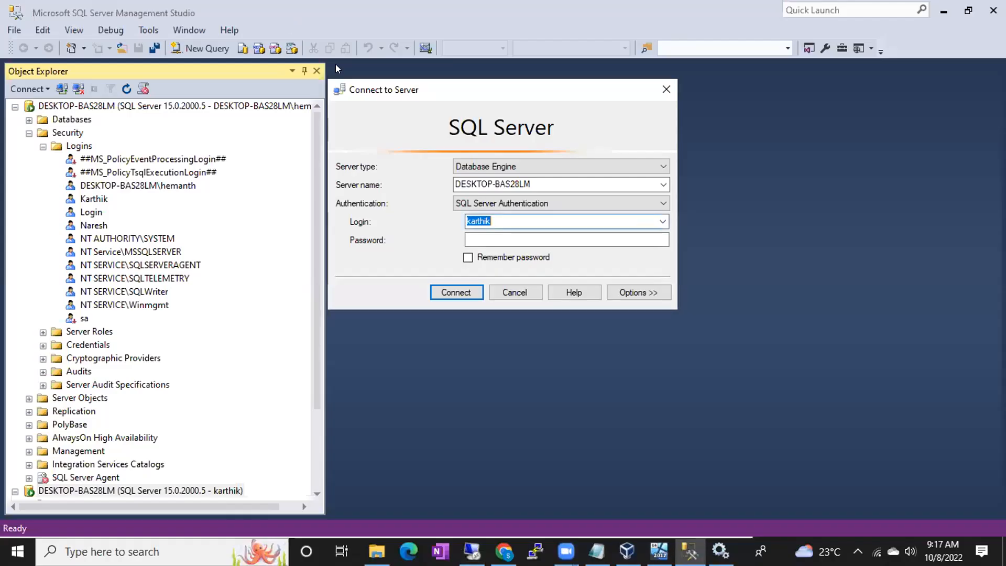
{"action": "left_click", "coordinate": [597, 551]}
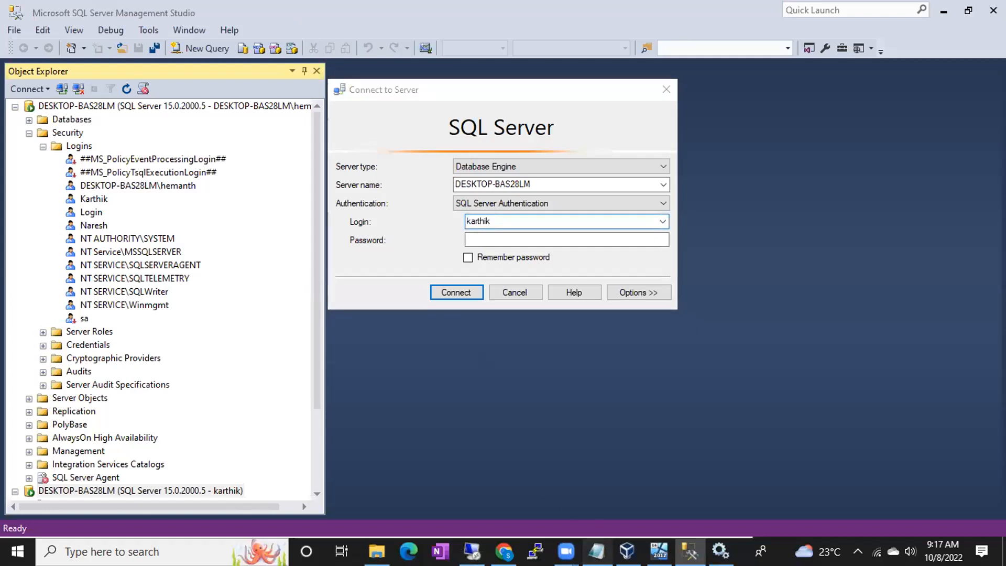
{"action": "key", "text": "Return"}
{"action": "key", "text": "Return"}
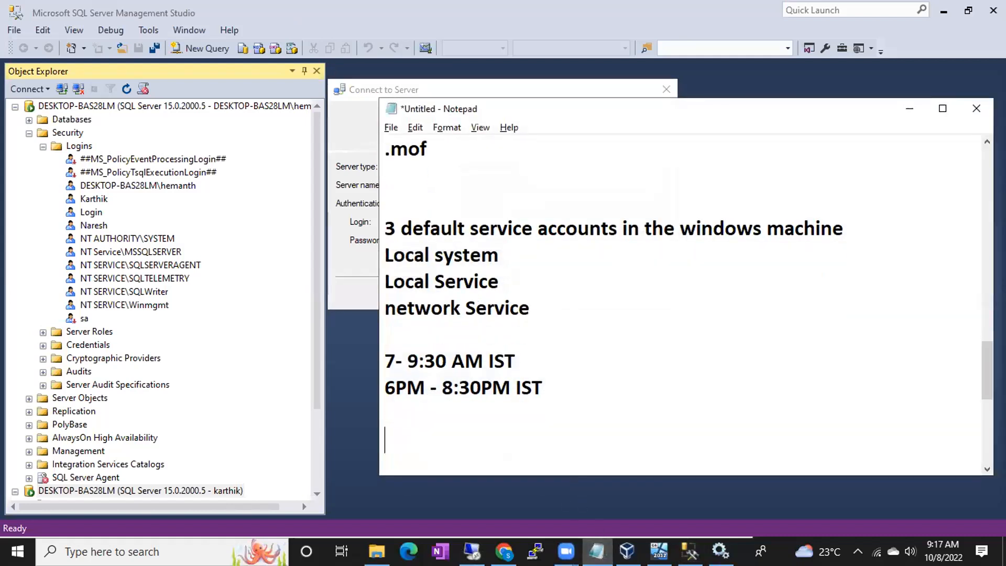
{"action": "type", "text": "Client Serv"}
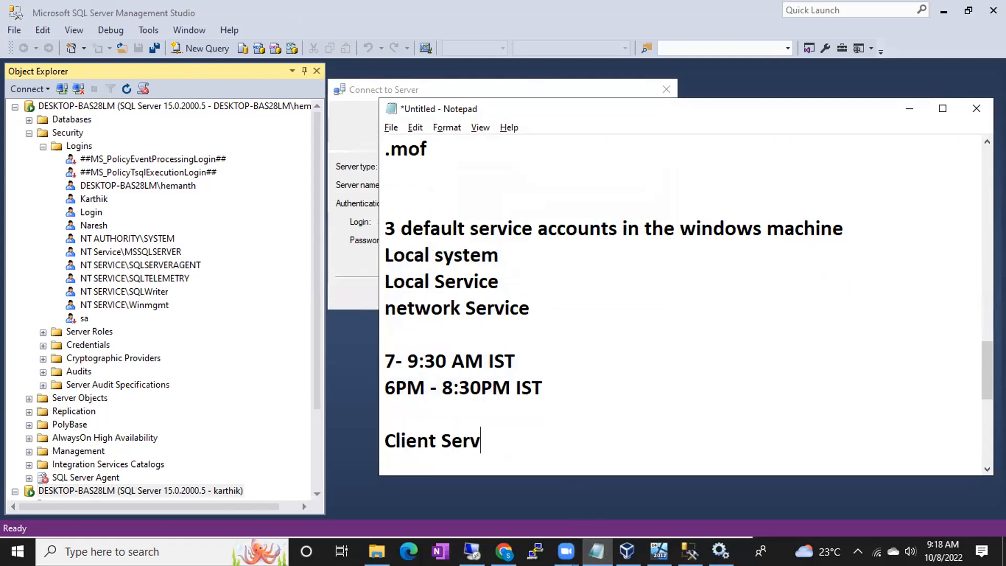
{"action": "type", "text": "er architecture"}
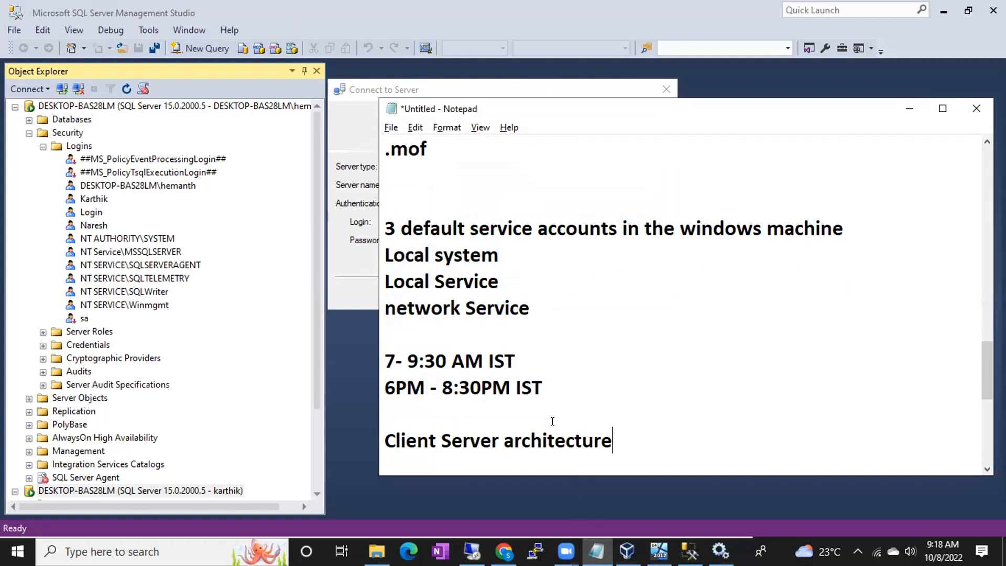
- Highlight the words Client and Server architecture, then close the SQL Server Installation Center
{"action": "left_click_drag", "start_coordinate": [440, 433], "coordinate": [612, 443]}
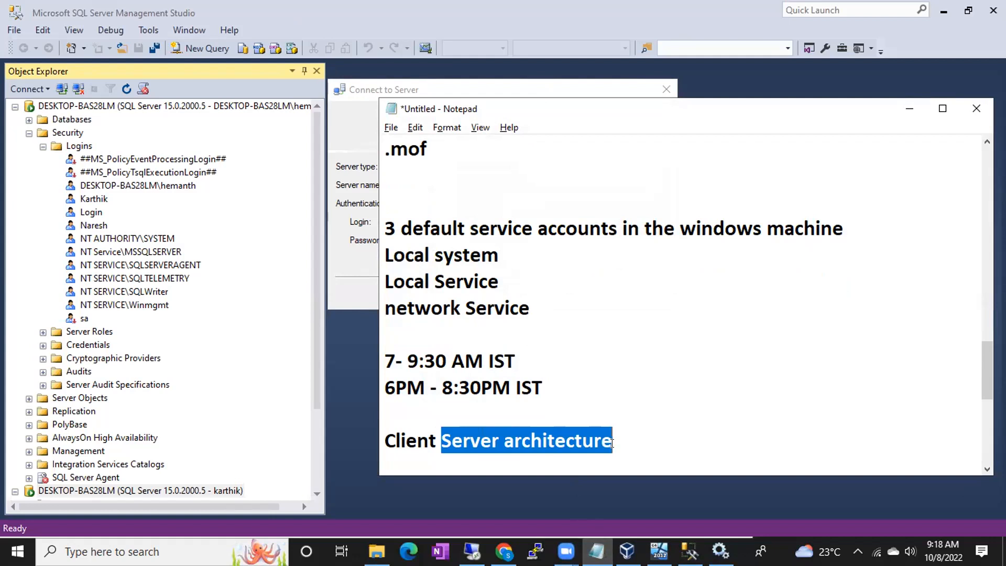
{"action": "left_click", "coordinate": [386, 439]}
{"action": "left_click_drag", "start_coordinate": [386, 439], "coordinate": [502, 444]}
{"action": "left_click", "coordinate": [410, 437]}
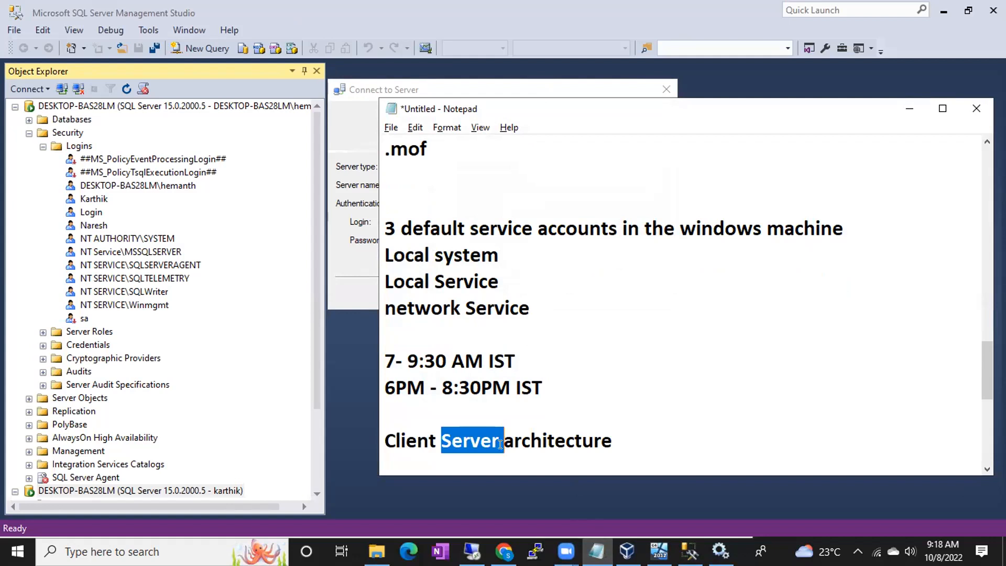
{"action": "left_click", "coordinate": [491, 442]}
{"action": "left_click_drag", "start_coordinate": [440, 442], "coordinate": [612, 444]}
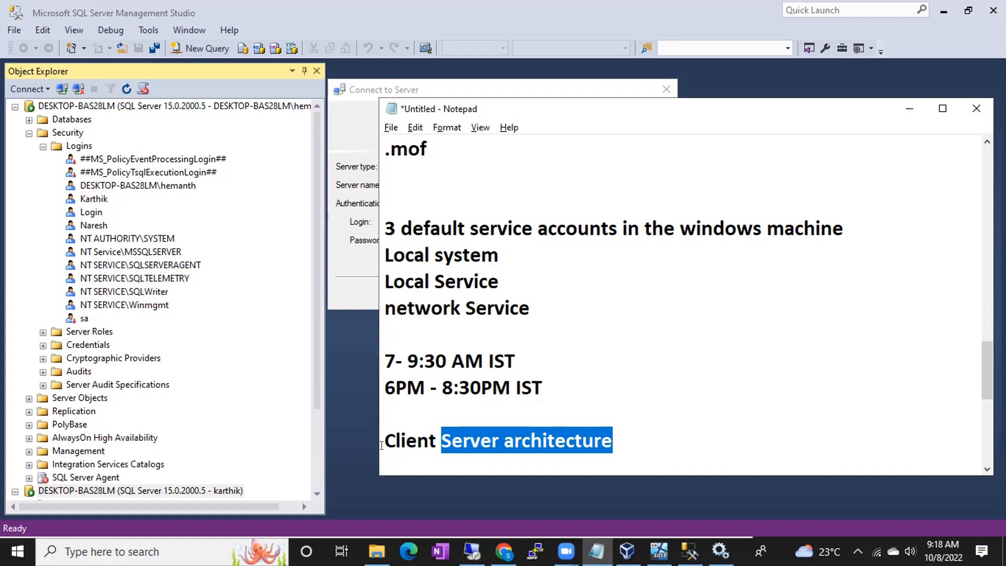
{"action": "left_click_drag", "start_coordinate": [384, 443], "coordinate": [435, 437]}
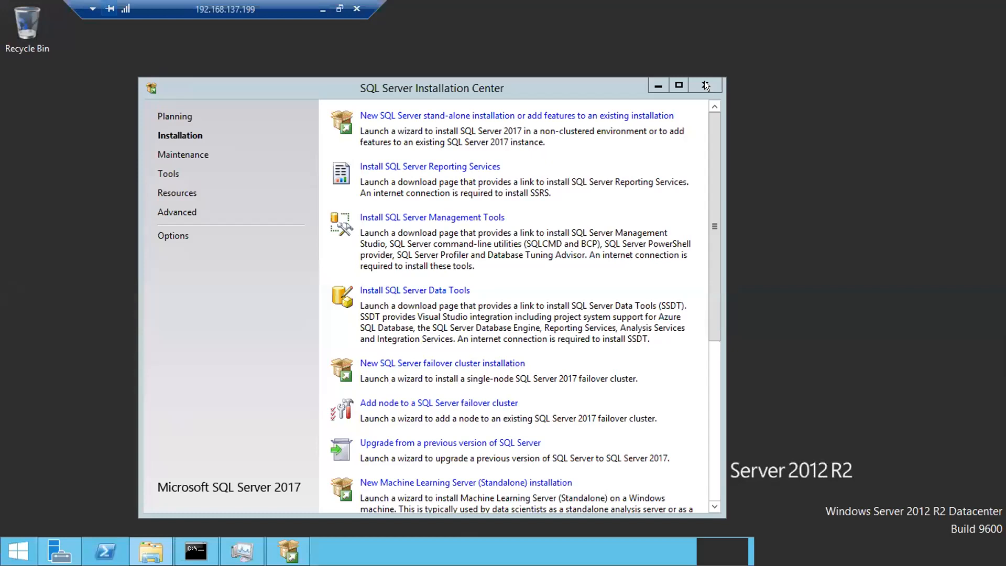
{"action": "left_click", "coordinate": [705, 86]}
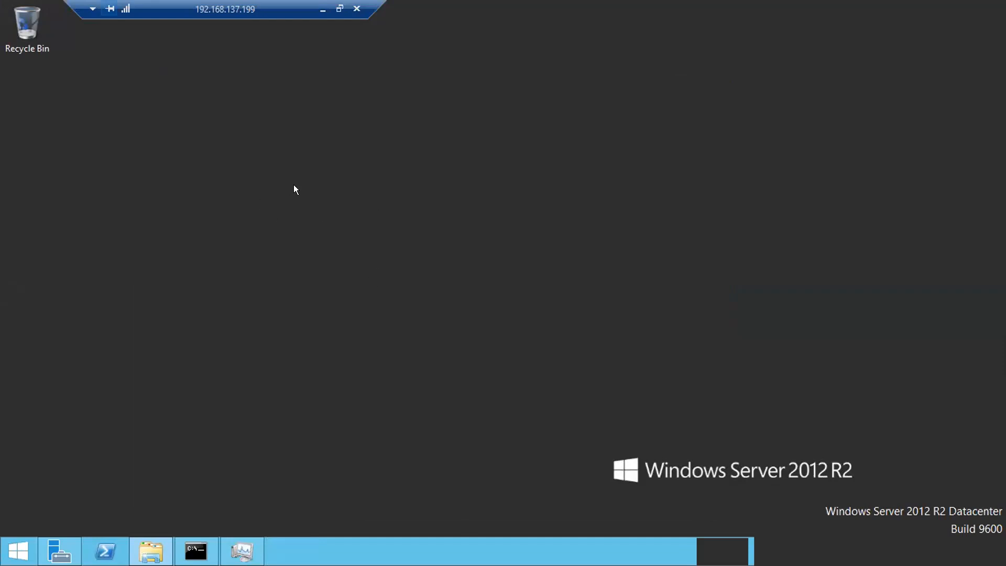
- Browse C:\Program Files\Microsoft SQL Server\MSSQL14.MSSQLSERVER\MSSQL\DATA in File Explorer
{"action": "key", "text": "super+e"}
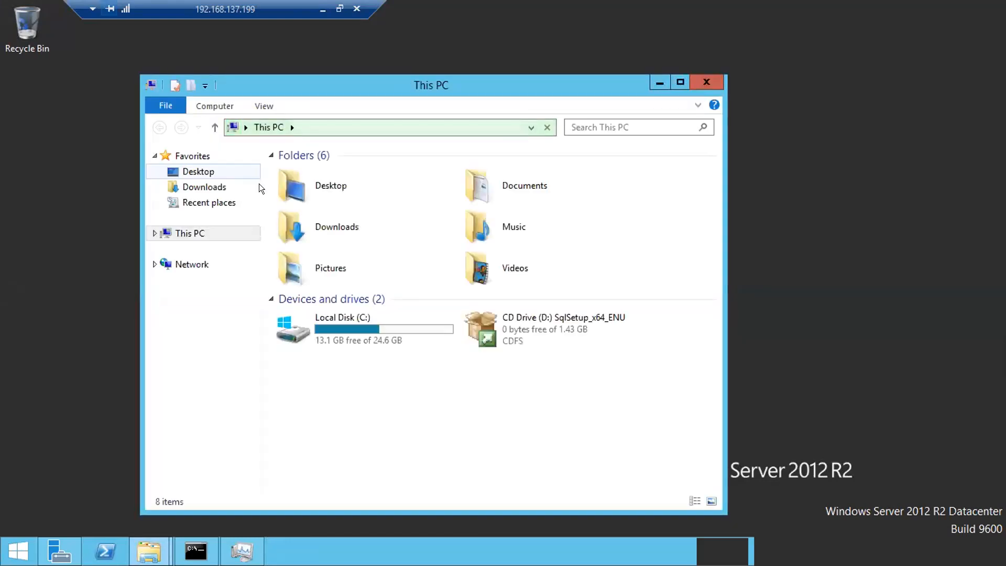
{"action": "left_click", "coordinate": [339, 327]}
{"action": "key", "text": "Return"}
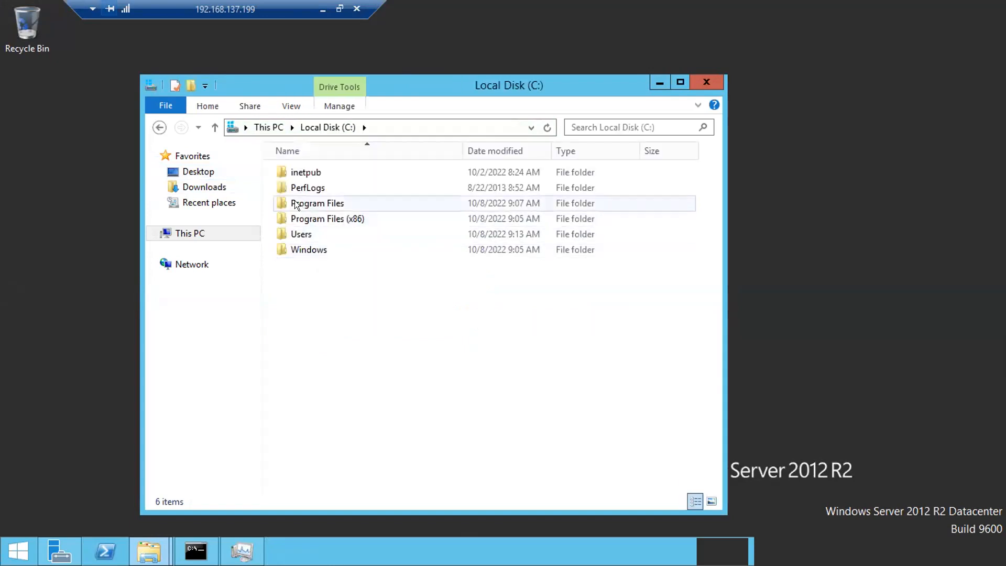
{"action": "double_click", "coordinate": [295, 203]}
{"action": "left_click", "coordinate": [325, 204]}
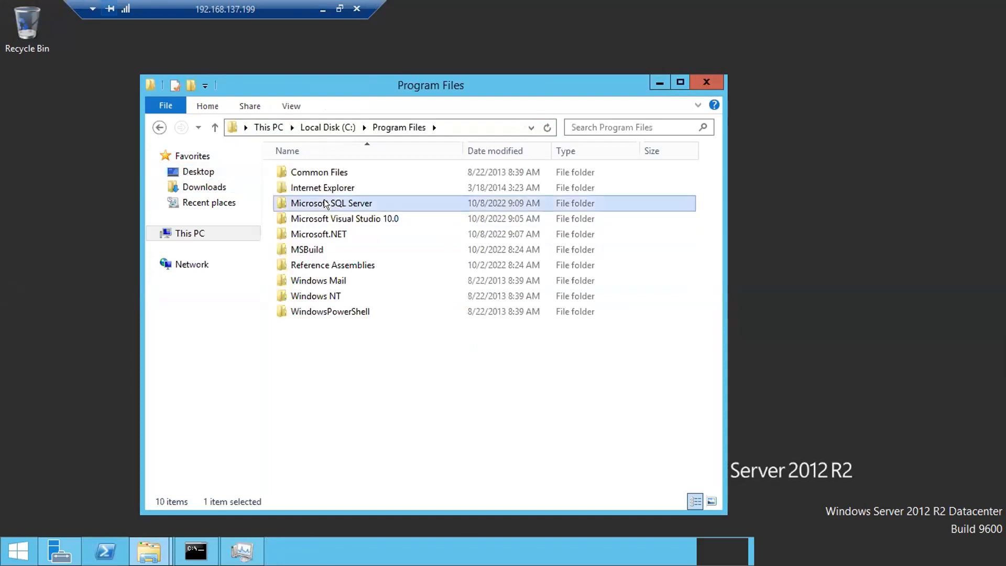
{"action": "double_click", "coordinate": [373, 202]}
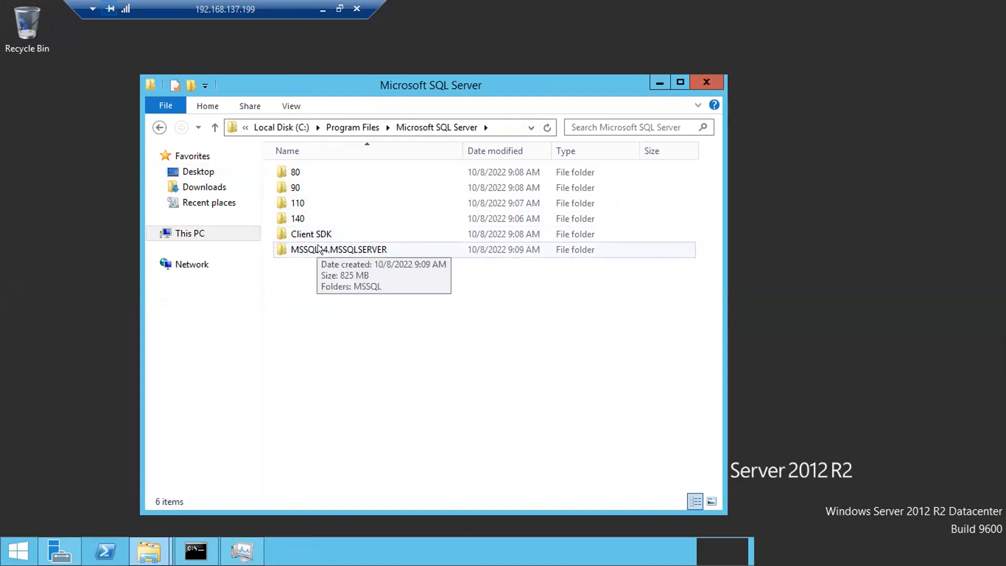
{"action": "left_click", "coordinate": [318, 246]}
{"action": "double_click", "coordinate": [338, 249]}
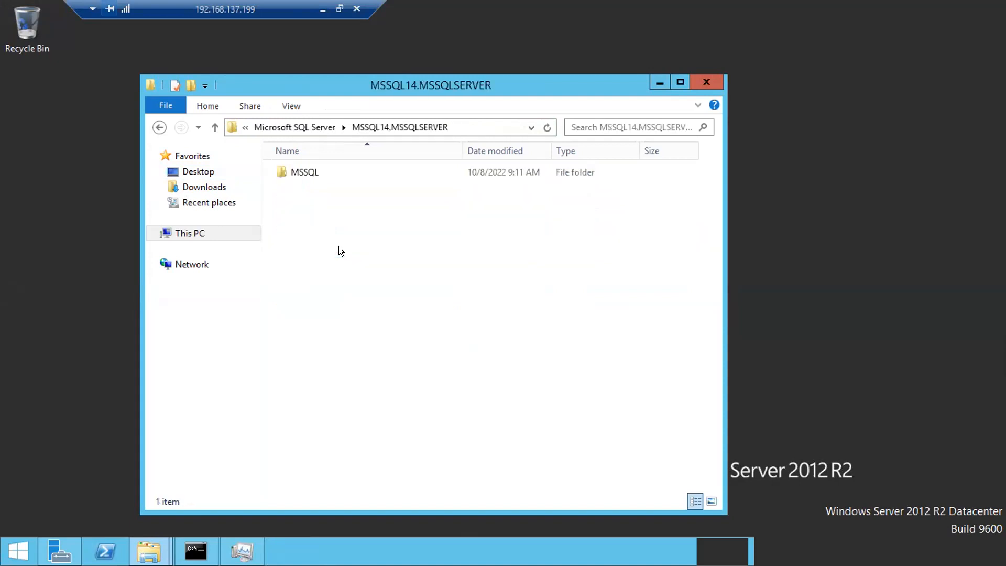
{"action": "double_click", "coordinate": [303, 167]}
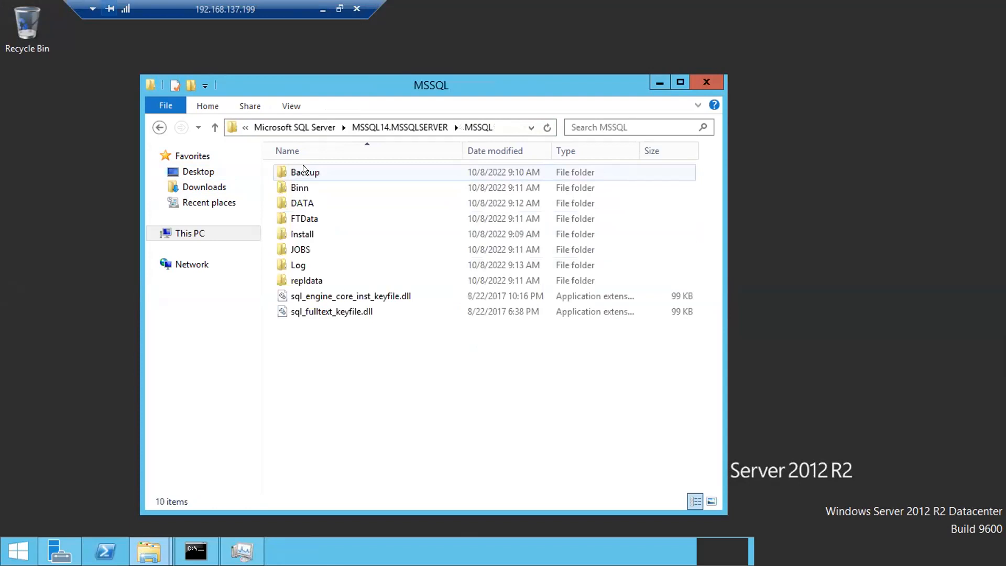
{"action": "double_click", "coordinate": [291, 198]}
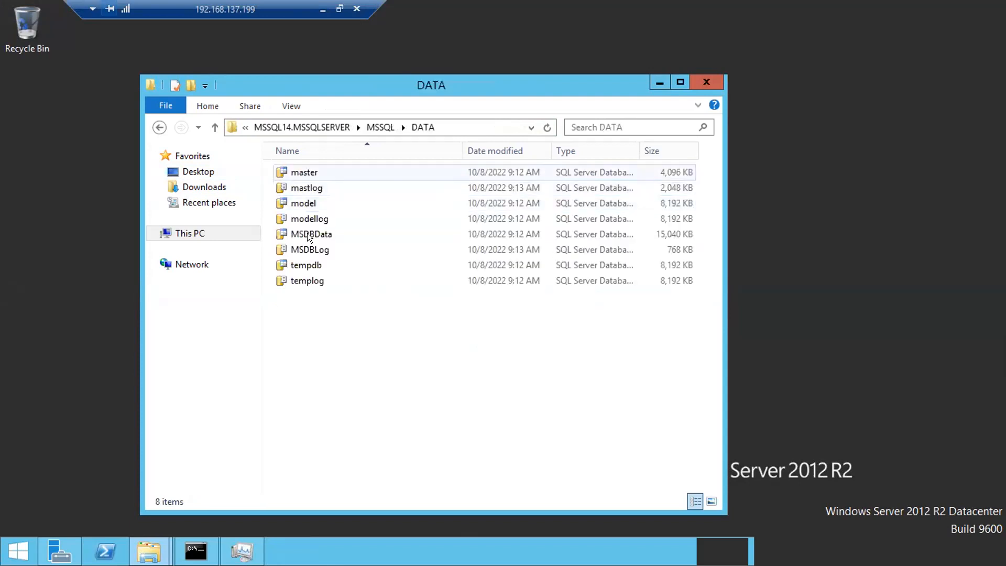
- Go back up to Microsoft SQL Server, open 140\Setup Bootstrap\Log and select the Summary log
{"action": "left_click", "coordinate": [312, 127]}
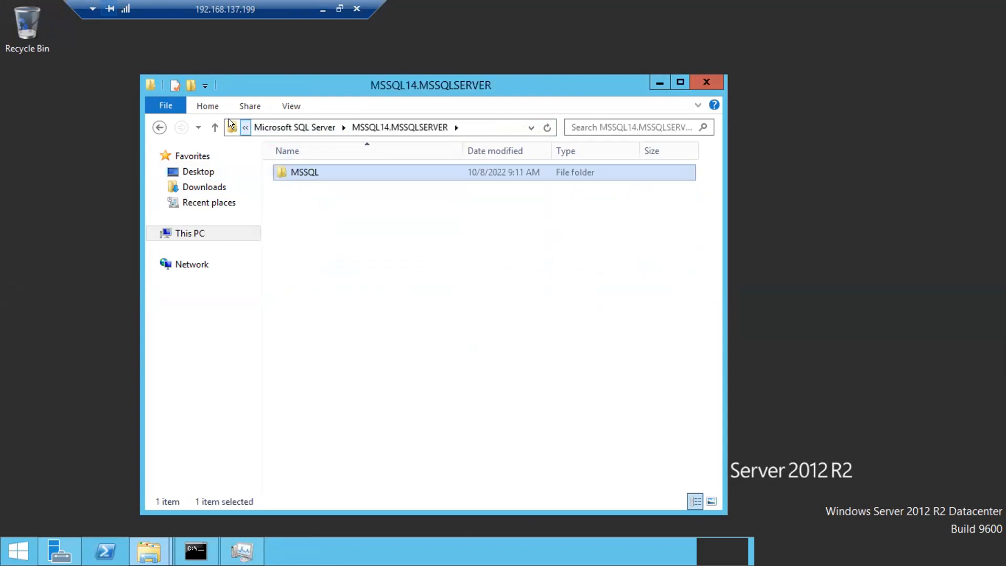
{"action": "left_click", "coordinate": [216, 129]}
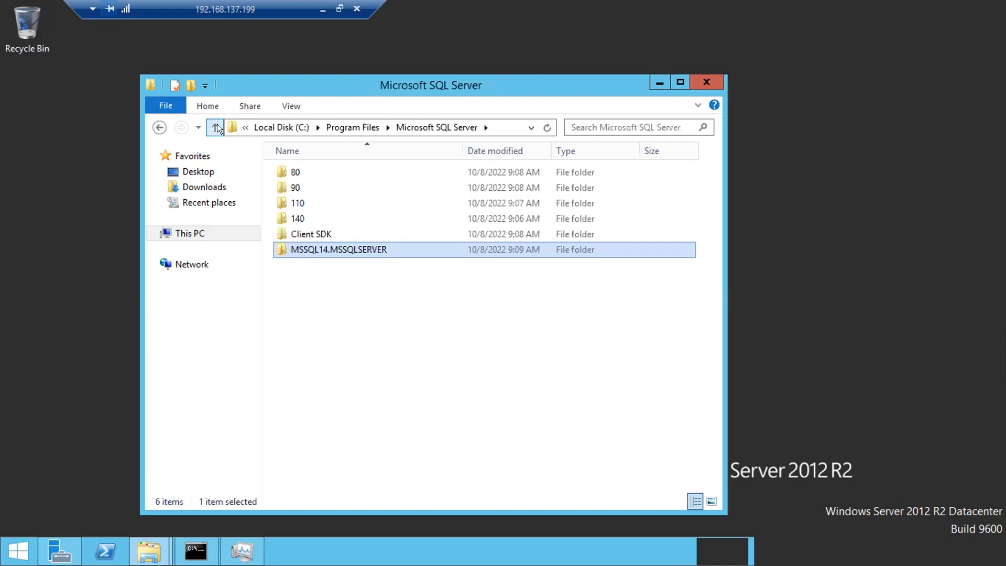
{"action": "double_click", "coordinate": [293, 214]}
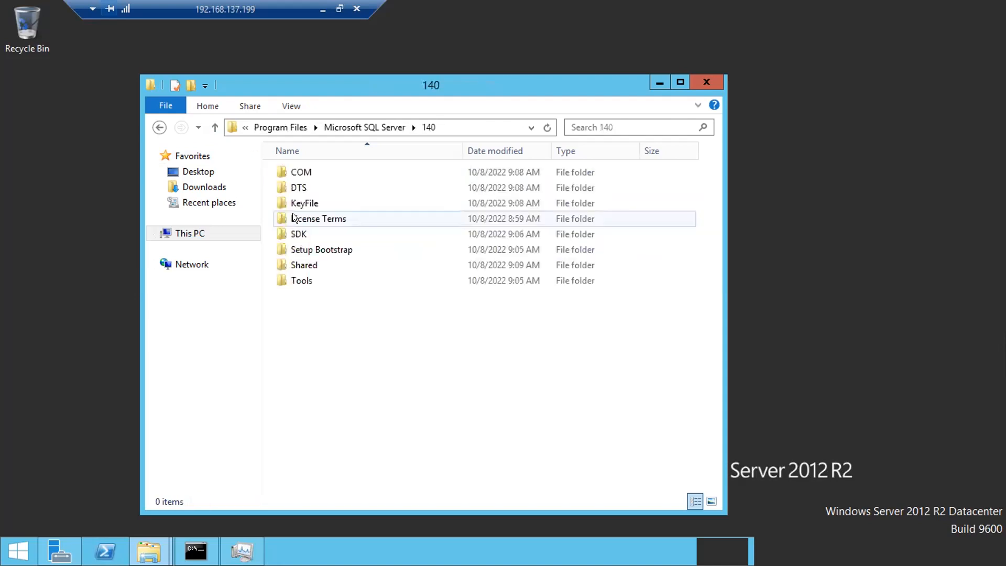
{"action": "double_click", "coordinate": [307, 249]}
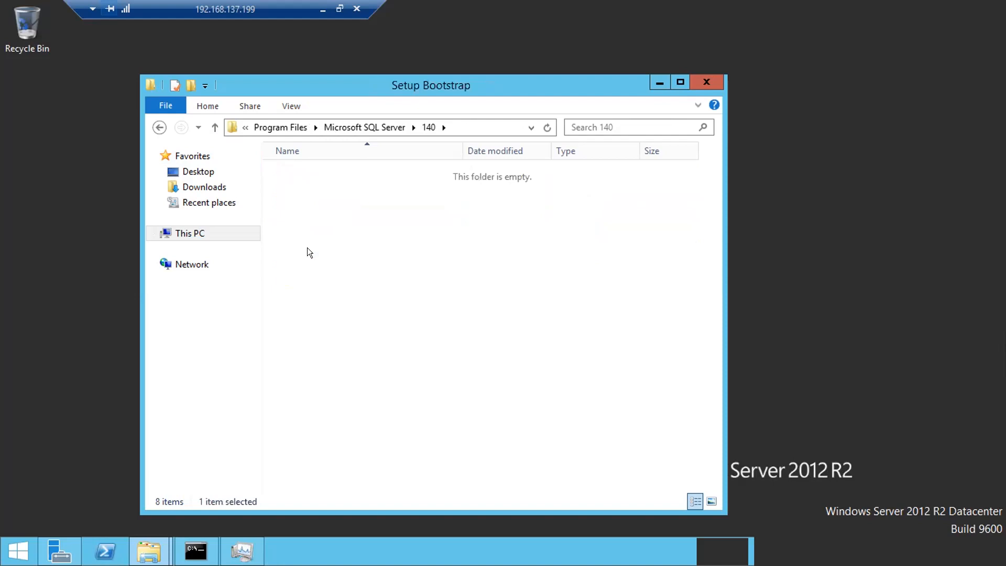
{"action": "double_click", "coordinate": [304, 187]}
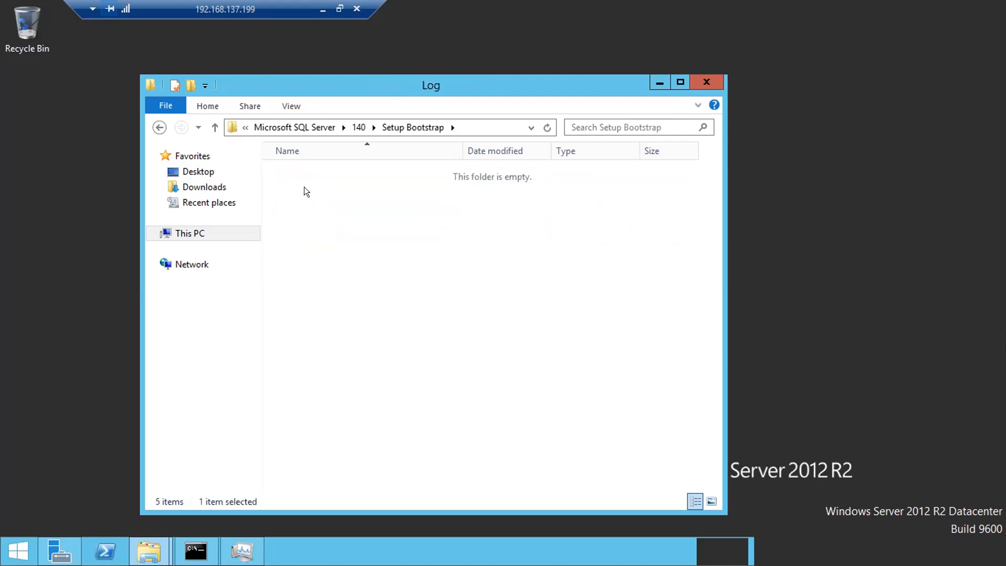
{"action": "left_click", "coordinate": [300, 202]}
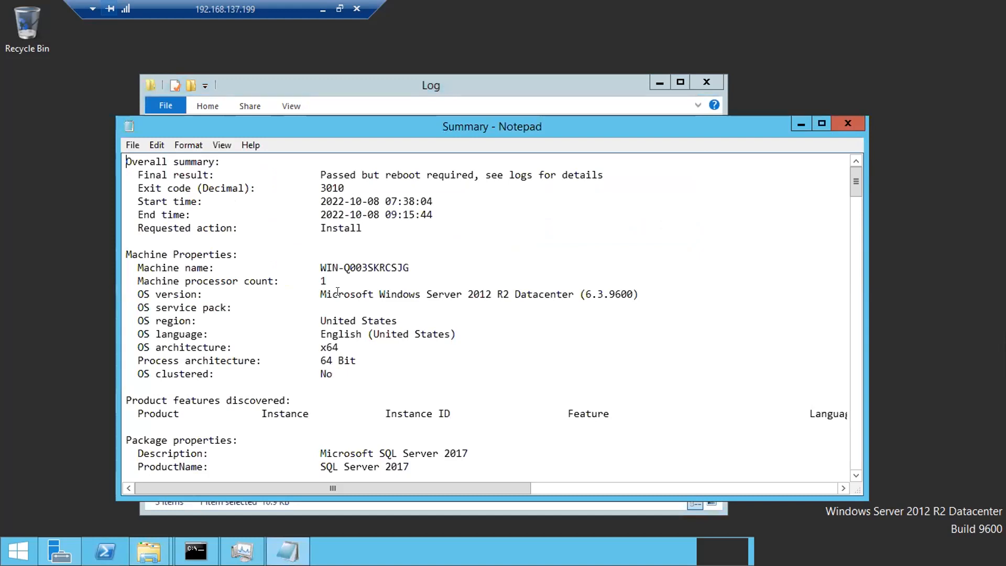
- Scroll through the Summary setup log and close it
{"action": "scroll", "coordinate": [338, 291], "scroll_direction": "down", "scroll_amount": 20}
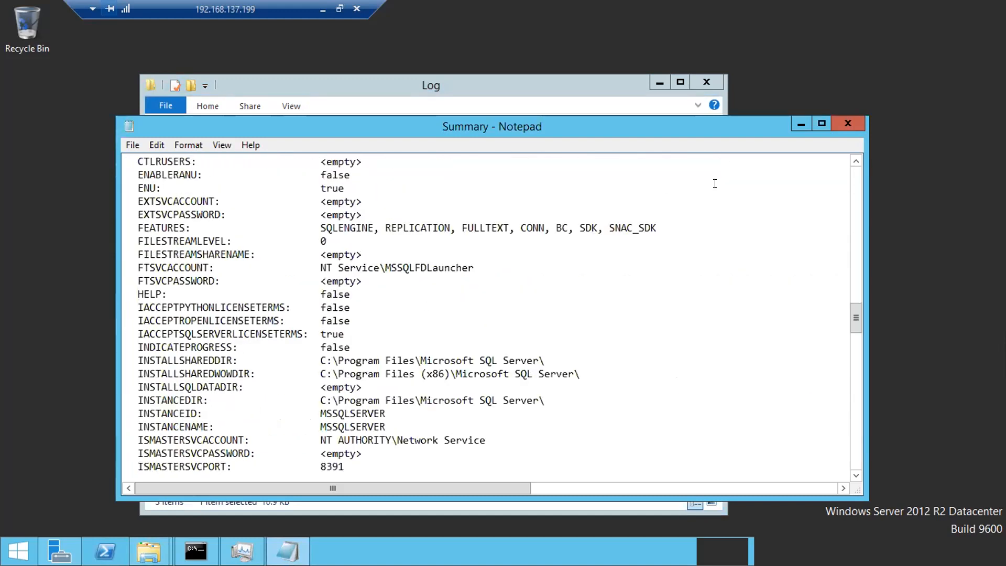
{"action": "left_click", "coordinate": [847, 122]}
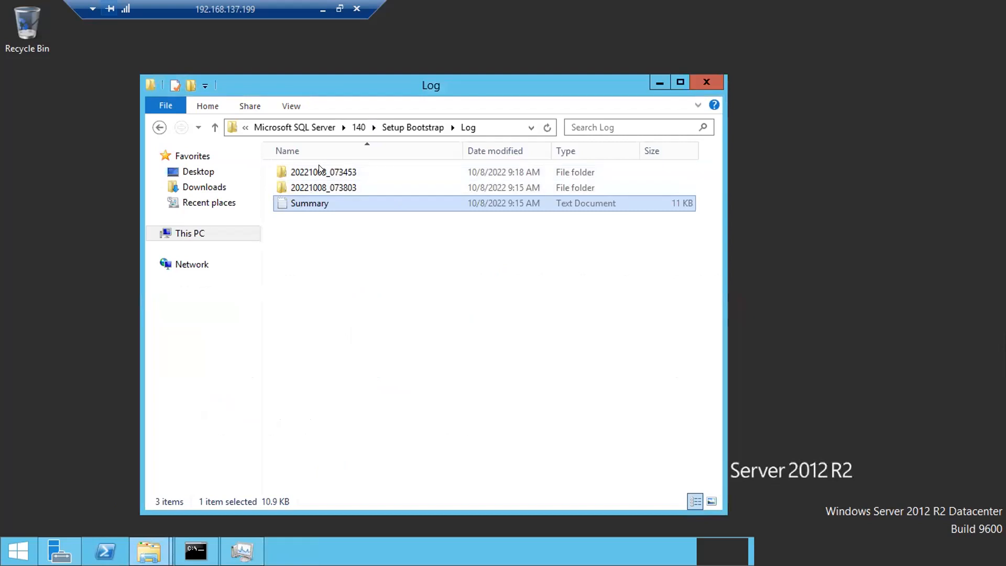
- Open the 20221008_073803 log folder and select the Detail log file
{"action": "double_click", "coordinate": [313, 184]}
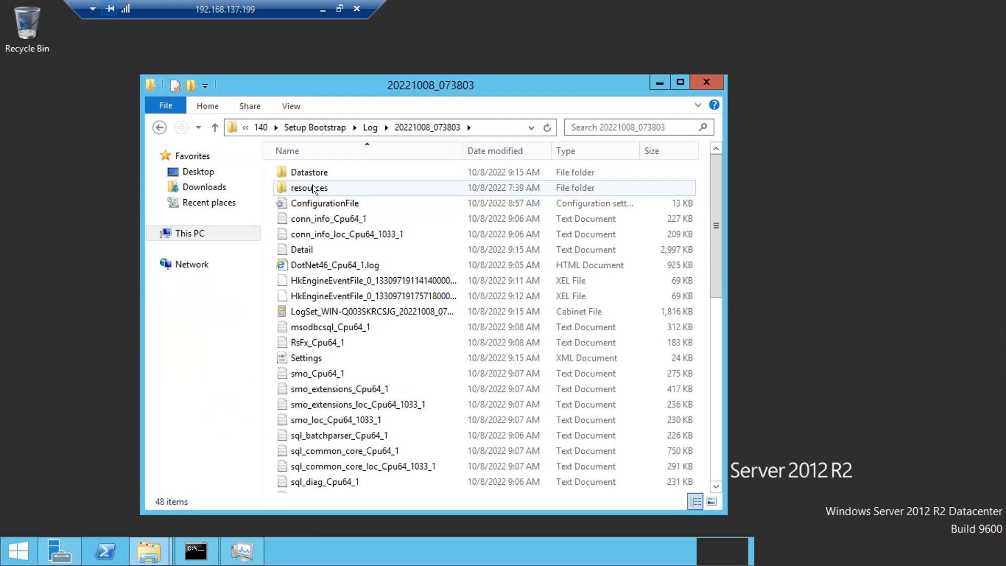
{"action": "left_click", "coordinate": [296, 250]}
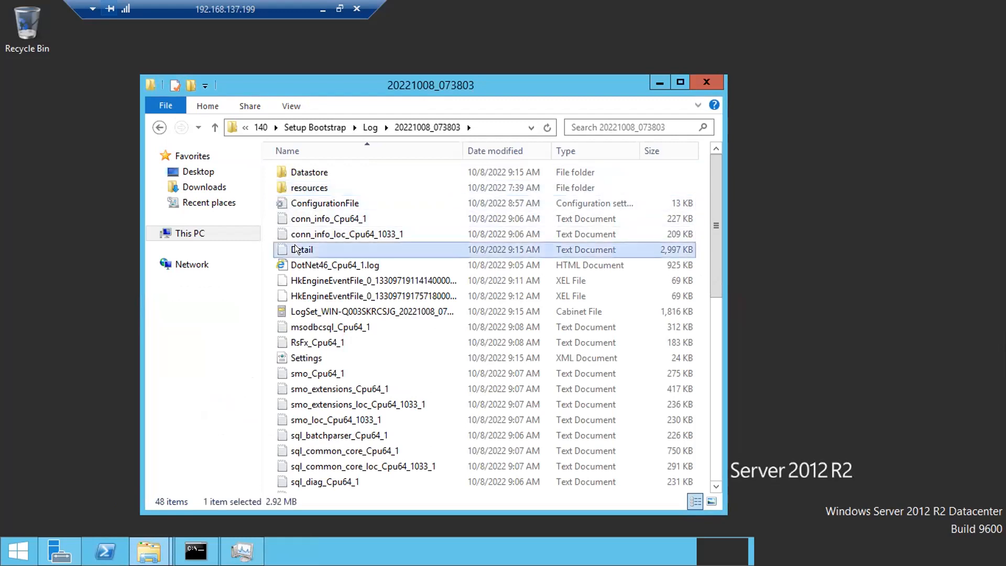
- Open the Detail log full-screen and search it for 'error', selecting the ErrorReporting line
{"action": "double_click", "coordinate": [314, 250]}
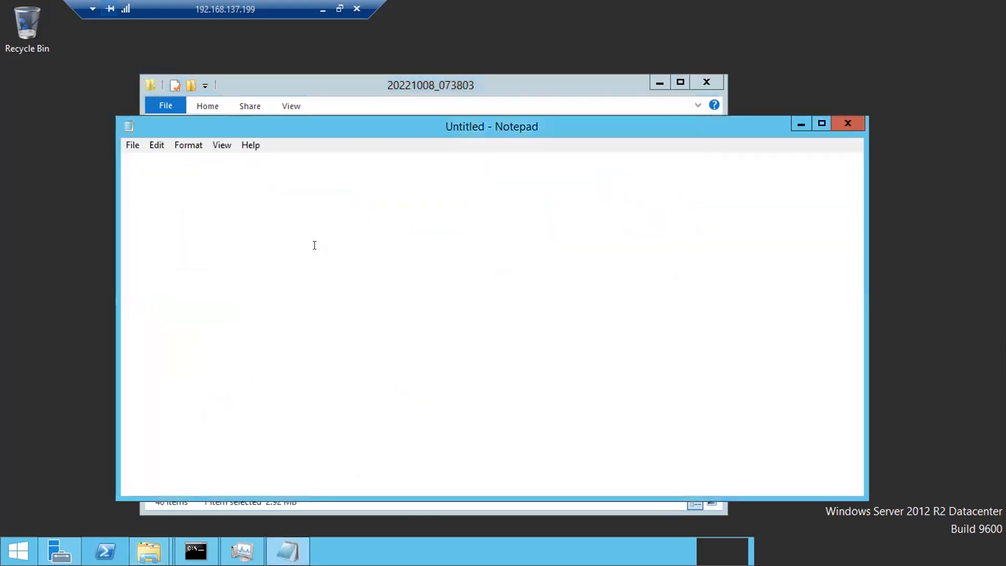
{"action": "scroll", "coordinate": [370, 295], "scroll_direction": "down", "scroll_amount": 20}
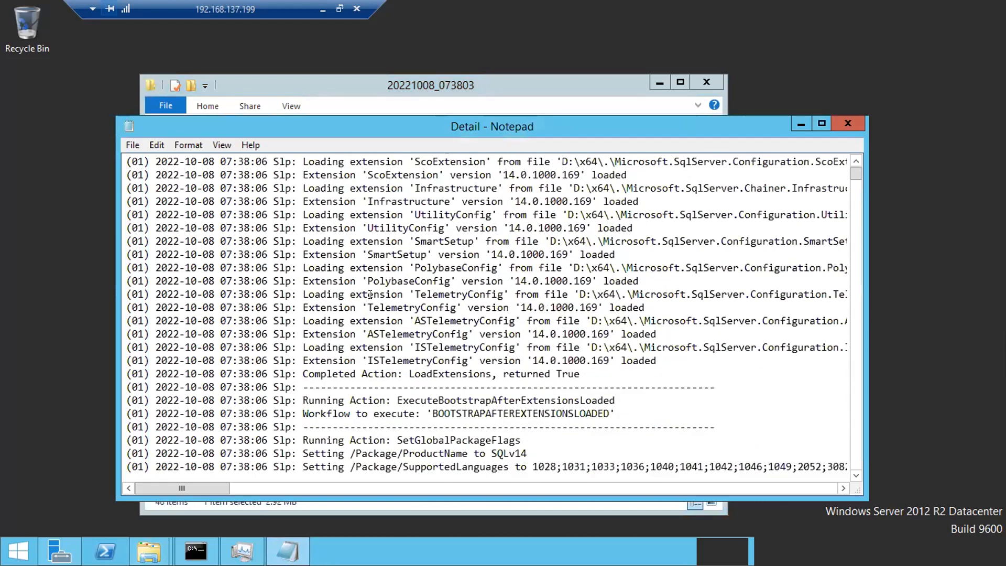
{"action": "scroll", "coordinate": [370, 295], "scroll_direction": "down", "scroll_amount": 20}
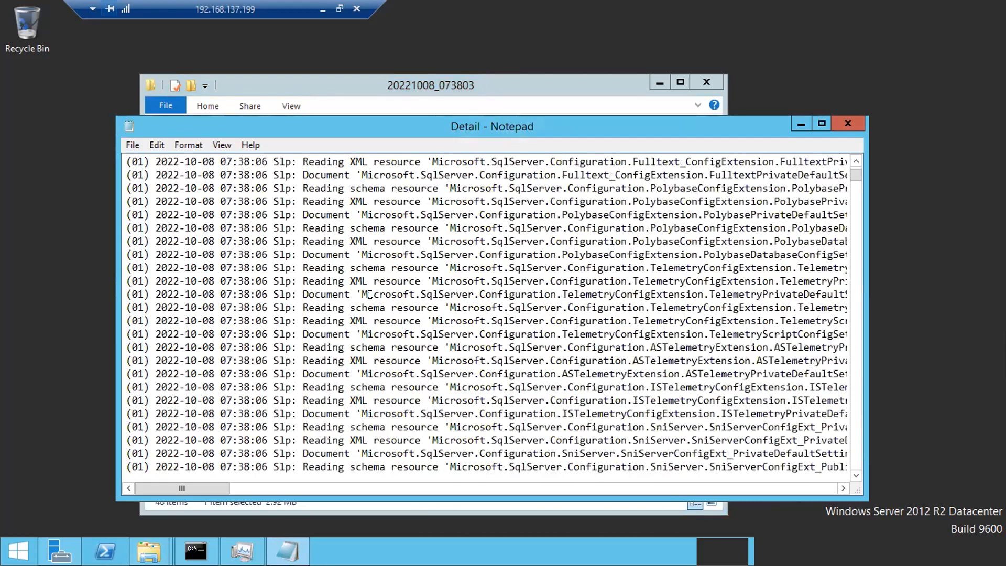
{"action": "scroll", "coordinate": [370, 294], "scroll_direction": "down", "scroll_amount": 20}
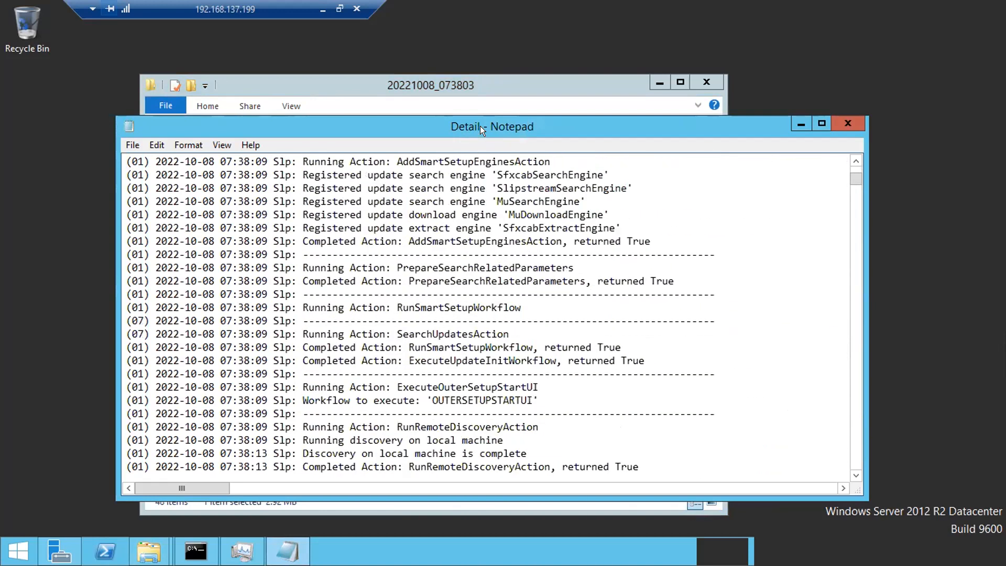
{"action": "left_click_drag", "start_coordinate": [480, 126], "coordinate": [484, 366]}
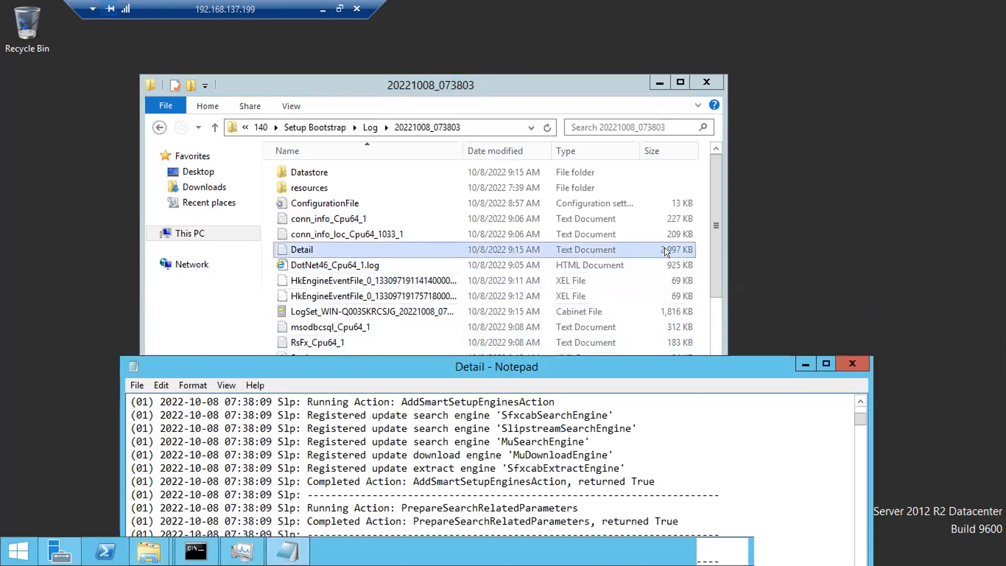
{"action": "double_click", "coordinate": [584, 361]}
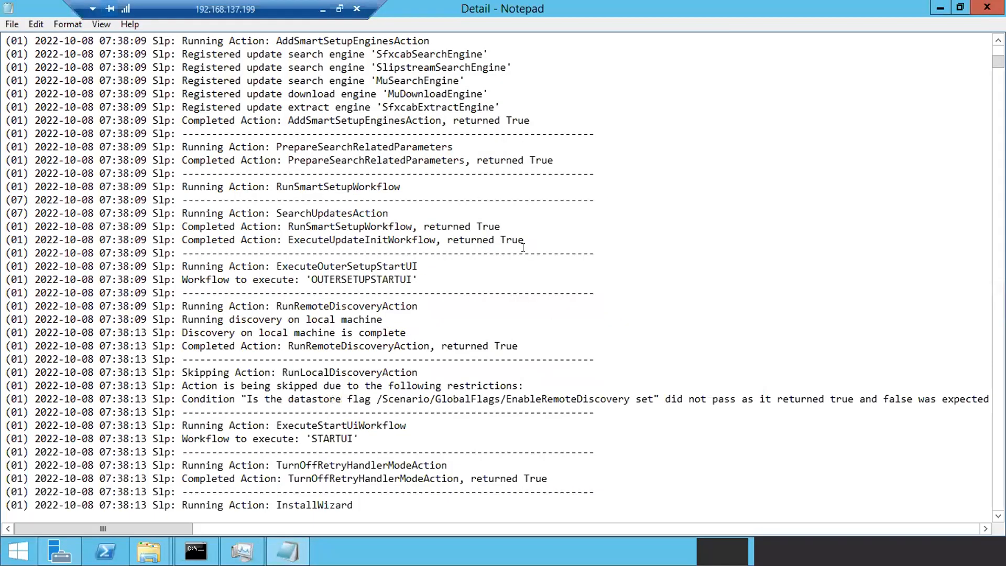
{"action": "key", "text": "ctrl+f"}
{"action": "type", "text": "error"}
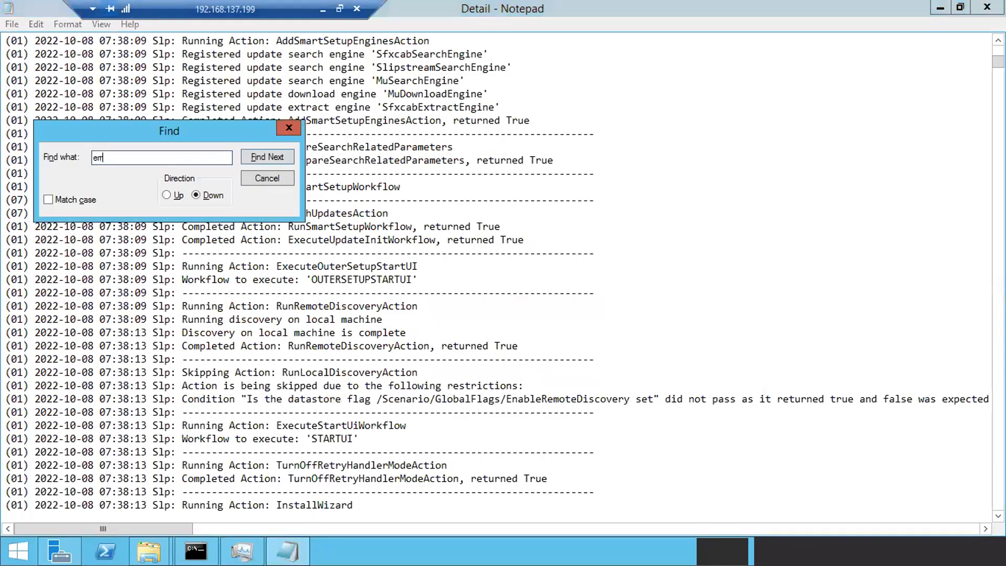
{"action": "left_click", "coordinate": [269, 157]}
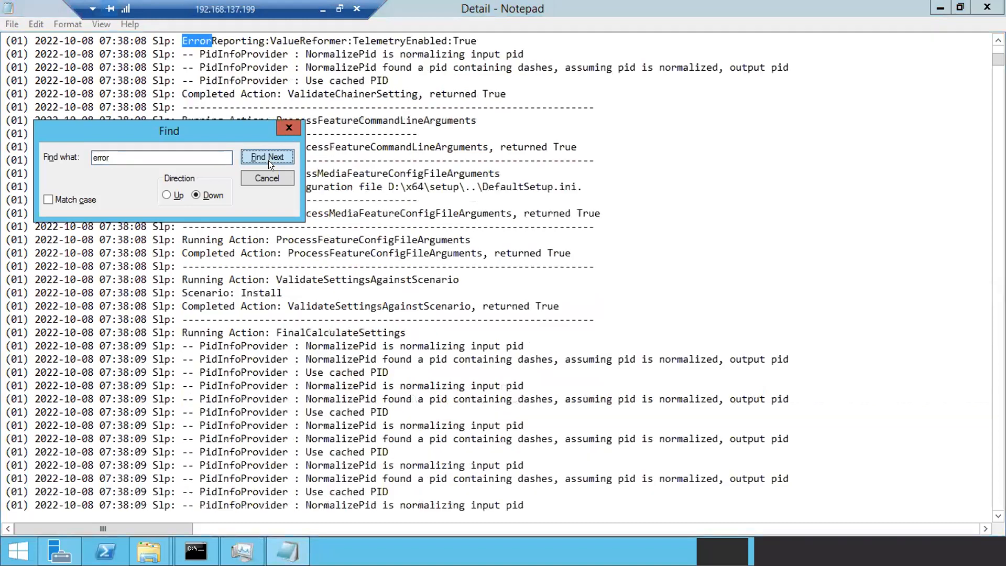
{"action": "left_click", "coordinate": [189, 42]}
{"action": "left_click_drag", "start_coordinate": [185, 42], "coordinate": [242, 44]}
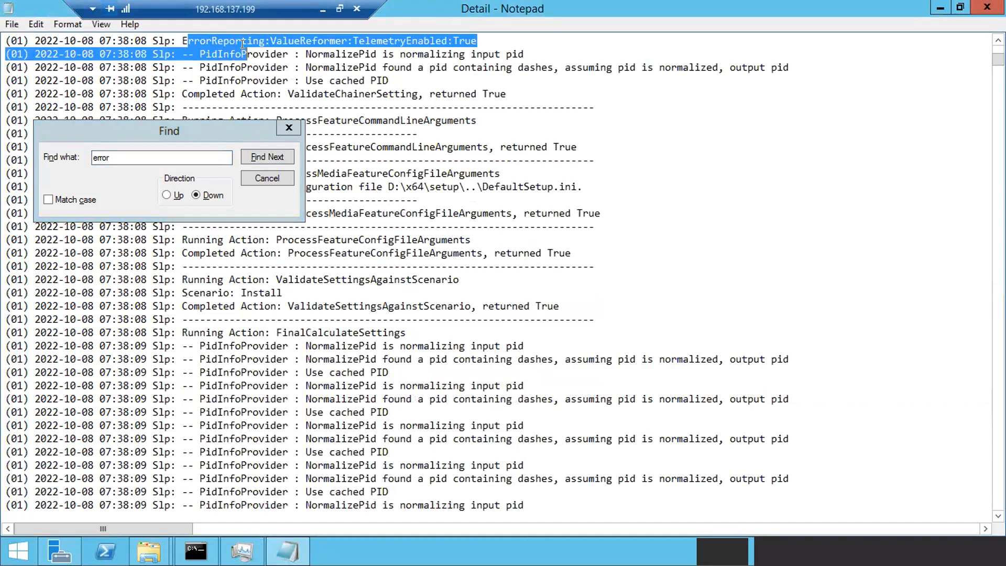
- Step through the remaining 'error' matches down to the ErrorCode lines, then close the Detail log
{"action": "left_click", "coordinate": [260, 152]}
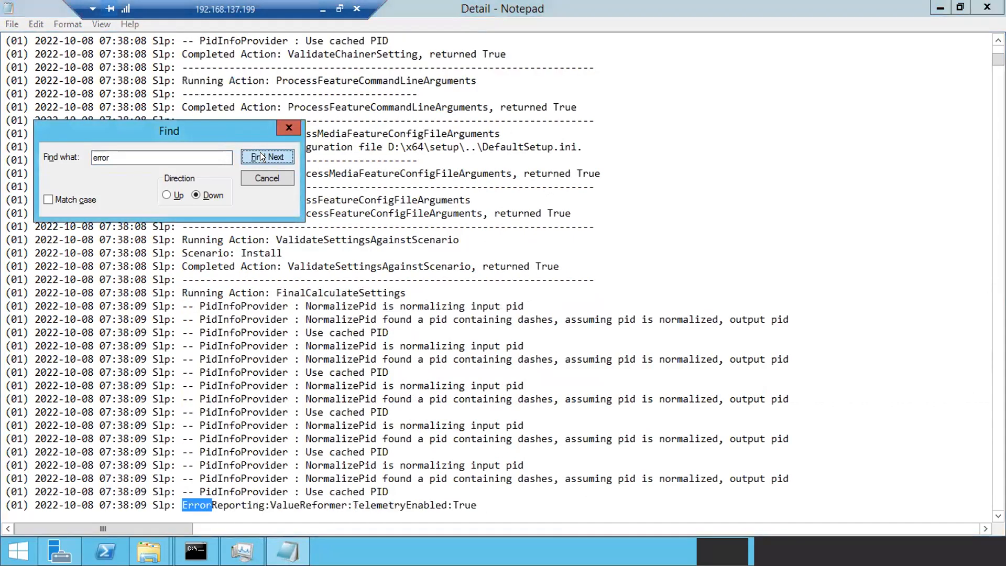
{"action": "left_click", "coordinate": [260, 153]}
{"action": "left_click", "coordinate": [261, 156]}
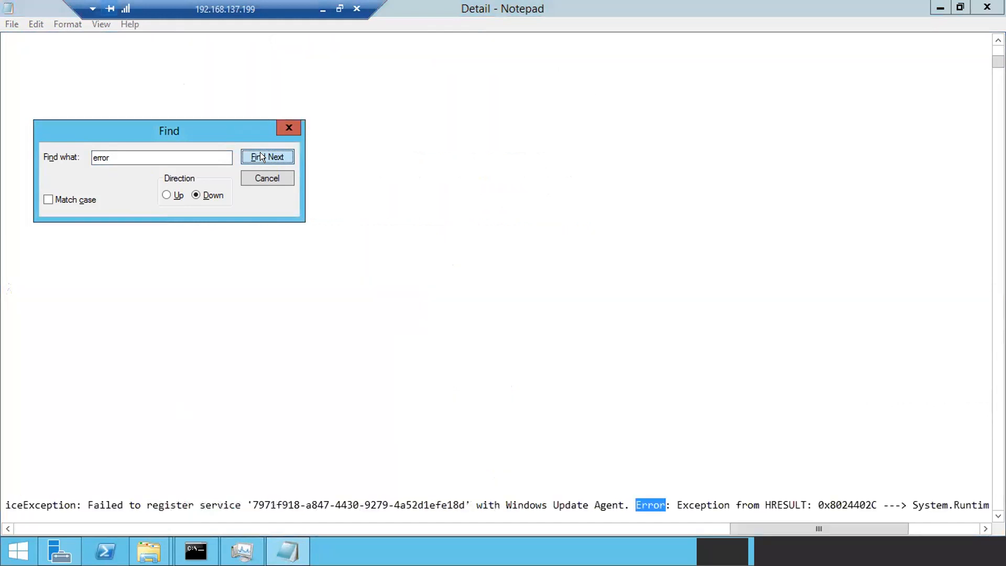
{"action": "left_click", "coordinate": [261, 157]}
{"action": "left_click", "coordinate": [262, 156]}
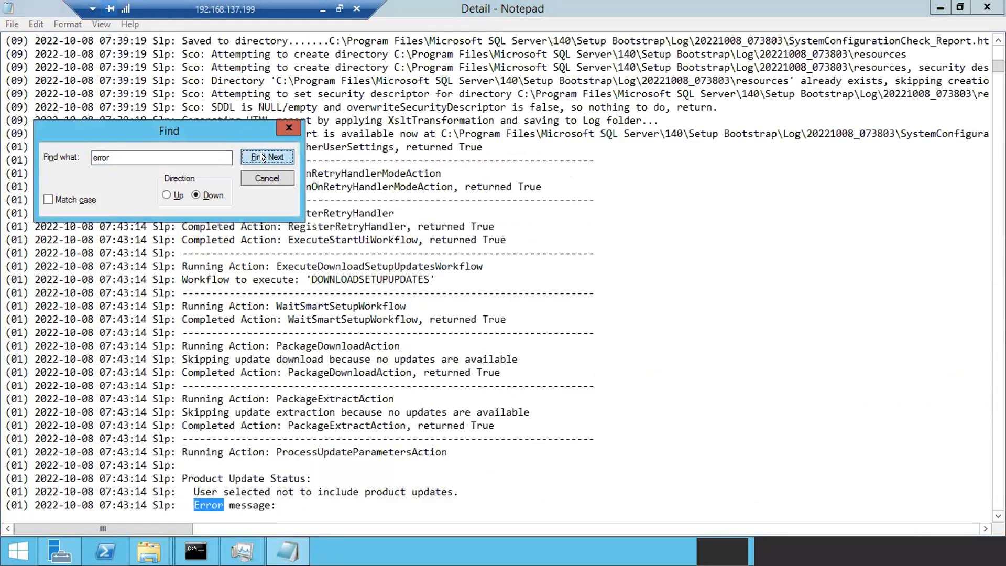
{"action": "left_click", "coordinate": [261, 156]}
{"action": "left_click", "coordinate": [262, 156]}
{"action": "left_click", "coordinate": [261, 156]}
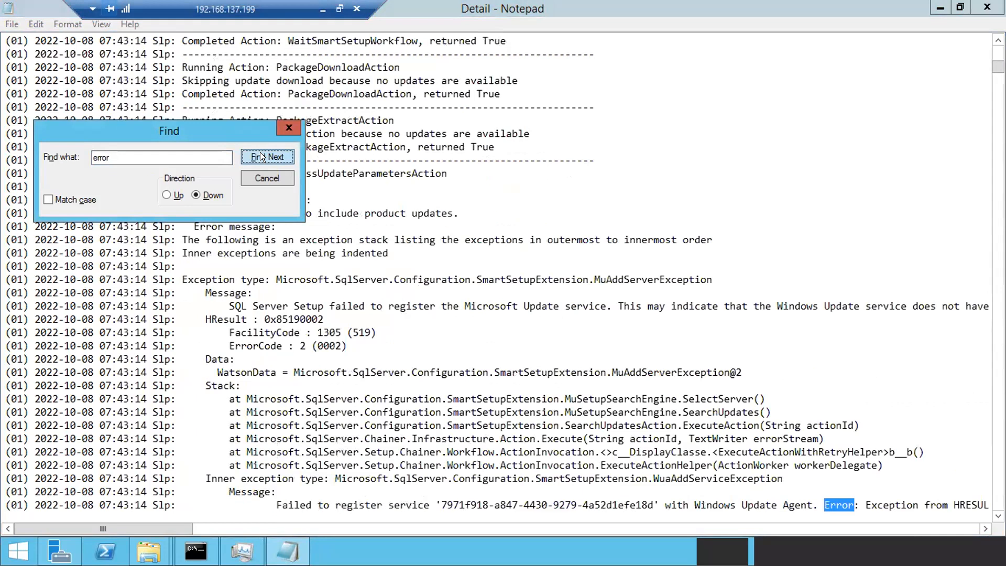
{"action": "left_click", "coordinate": [262, 157]}
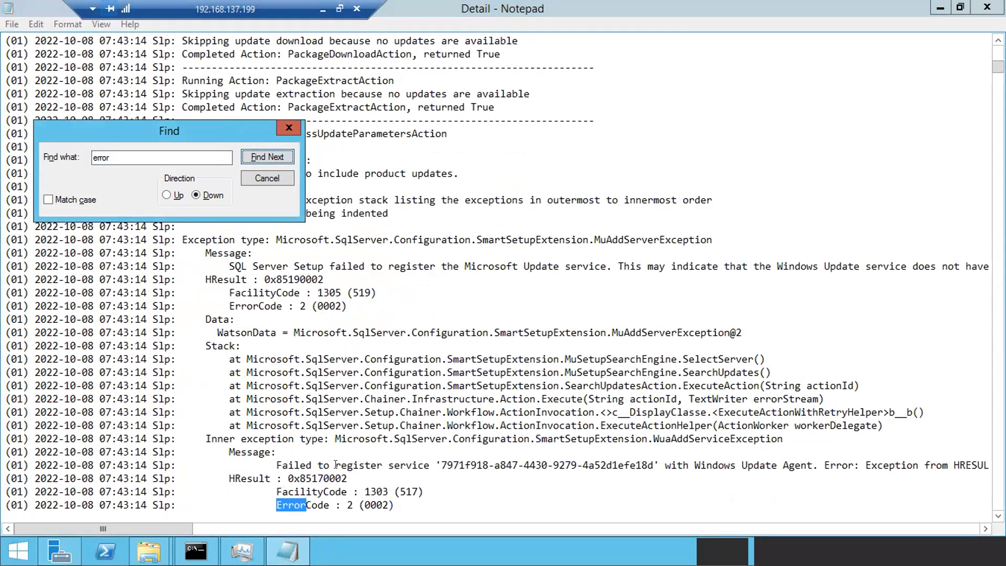
{"action": "left_click", "coordinate": [277, 154]}
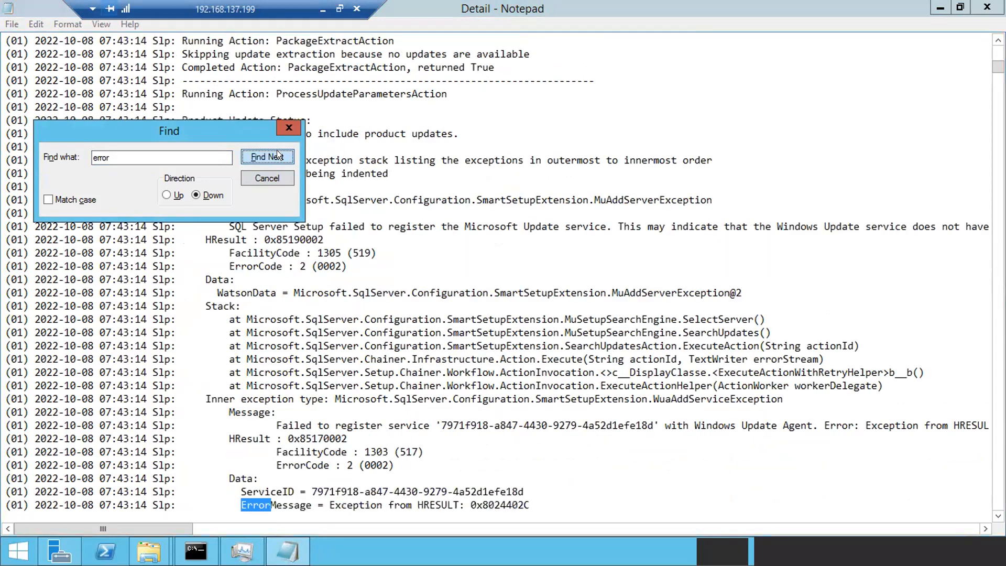
{"action": "left_click", "coordinate": [278, 154]}
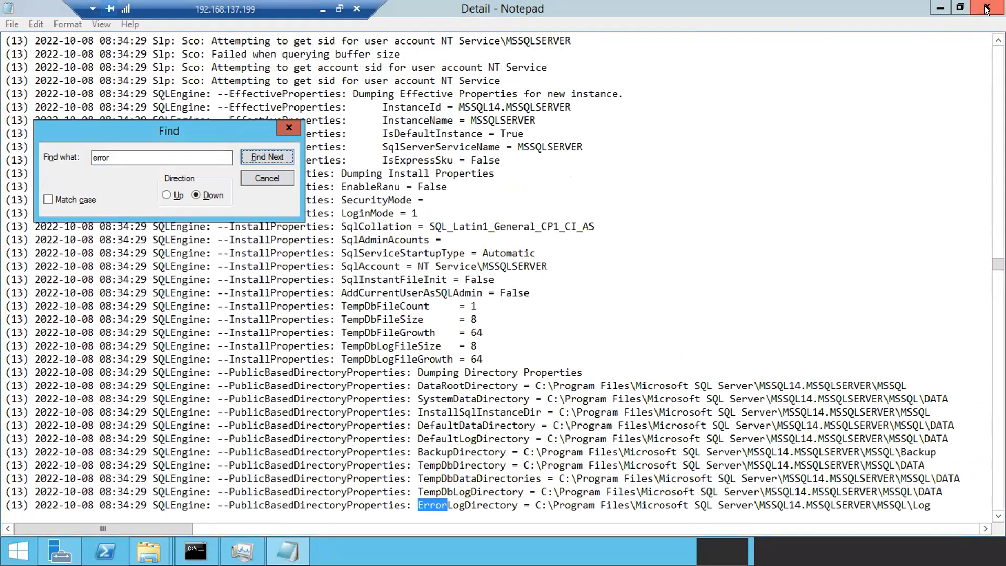
{"action": "left_click", "coordinate": [988, 7]}
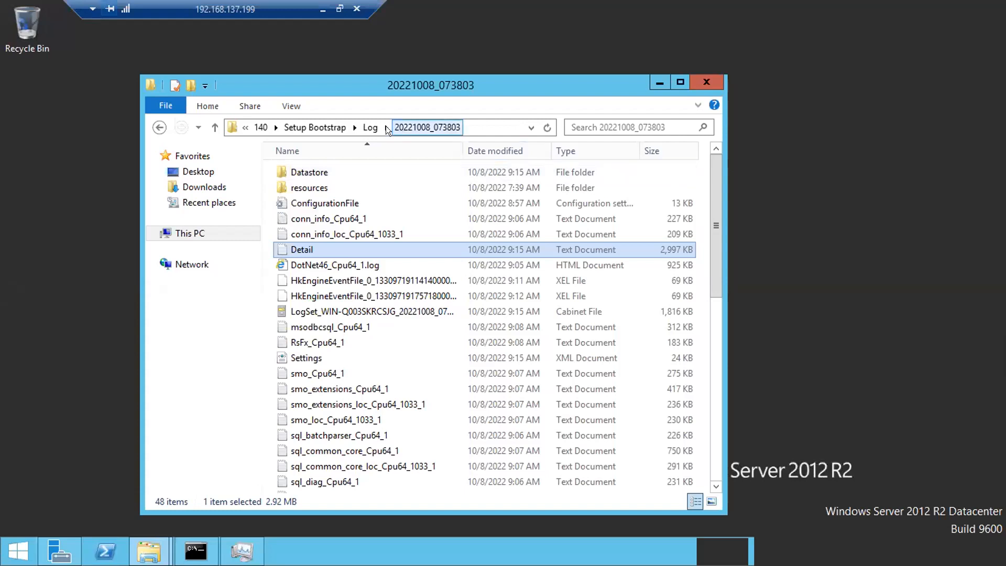
- Go back to the Log folder, reselect Detail in 20221008_073803, then close the Explorer window
{"action": "left_click", "coordinate": [369, 127]}
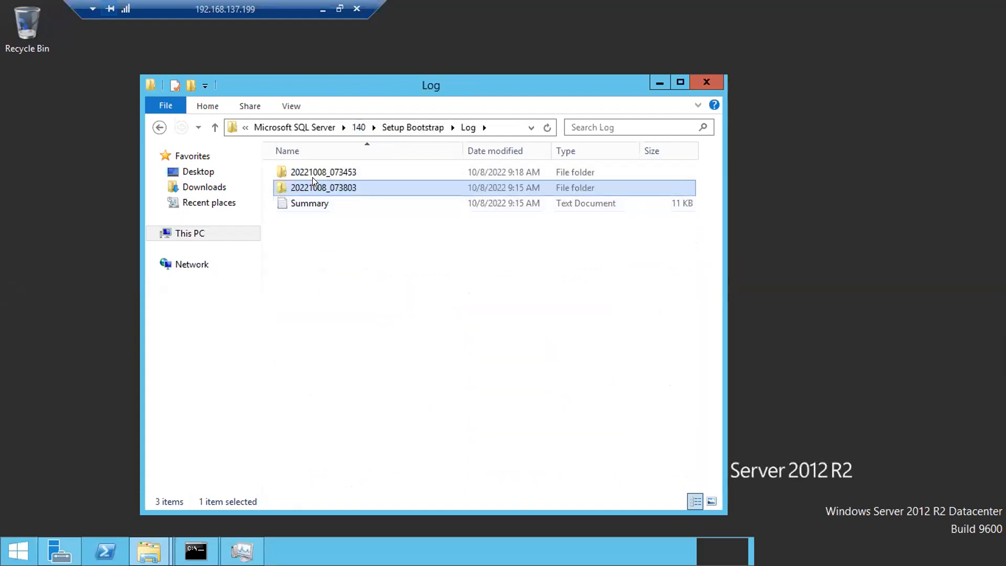
{"action": "double_click", "coordinate": [326, 185]}
{"action": "left_click", "coordinate": [301, 245]}
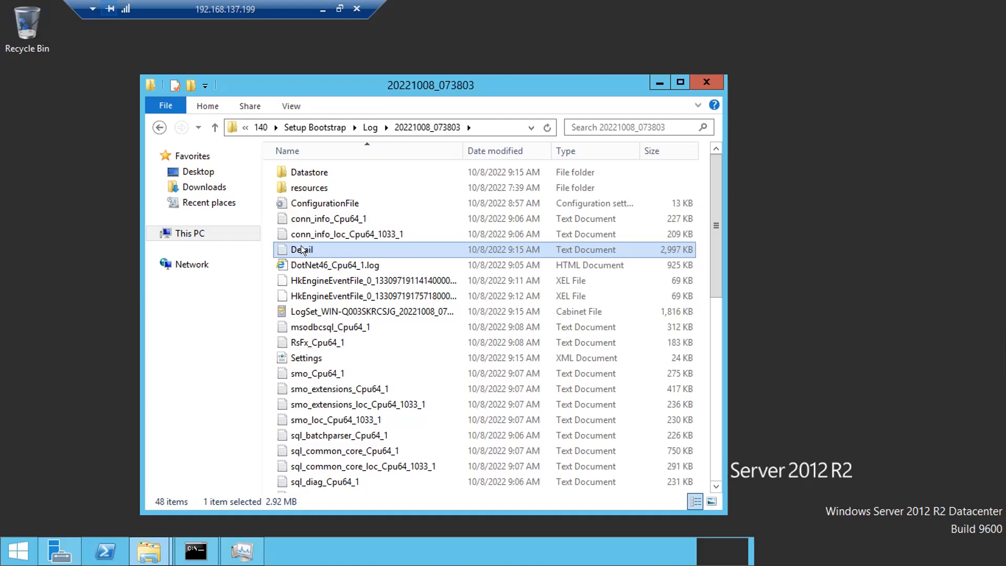
{"action": "left_click", "coordinate": [705, 84]}
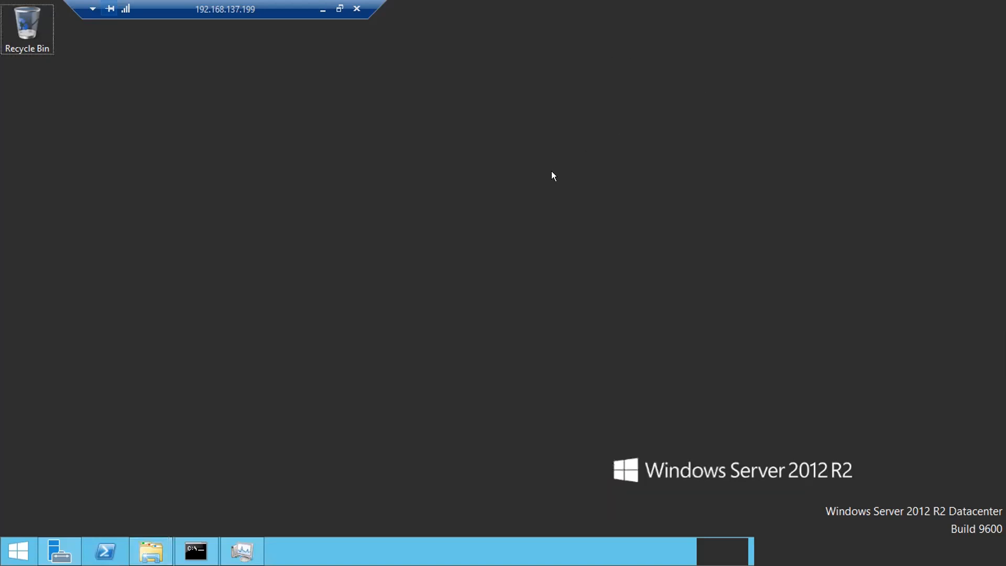
- Launch the Services console with services.msc from the Run box
{"action": "key", "text": "super+r"}
{"action": "type", "text": "servicem."}
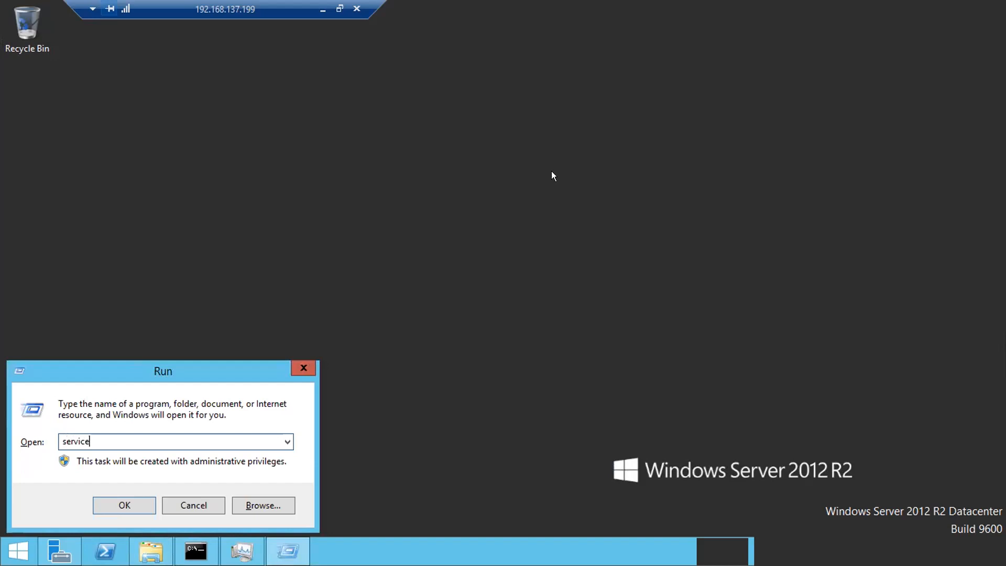
{"action": "key", "text": "BackSpace"}
{"action": "key", "text": "BackSpace"}
{"action": "key", "text": "BackSpace"}
{"action": "type", "text": "es.msc"}
{"action": "key", "text": "Return"}
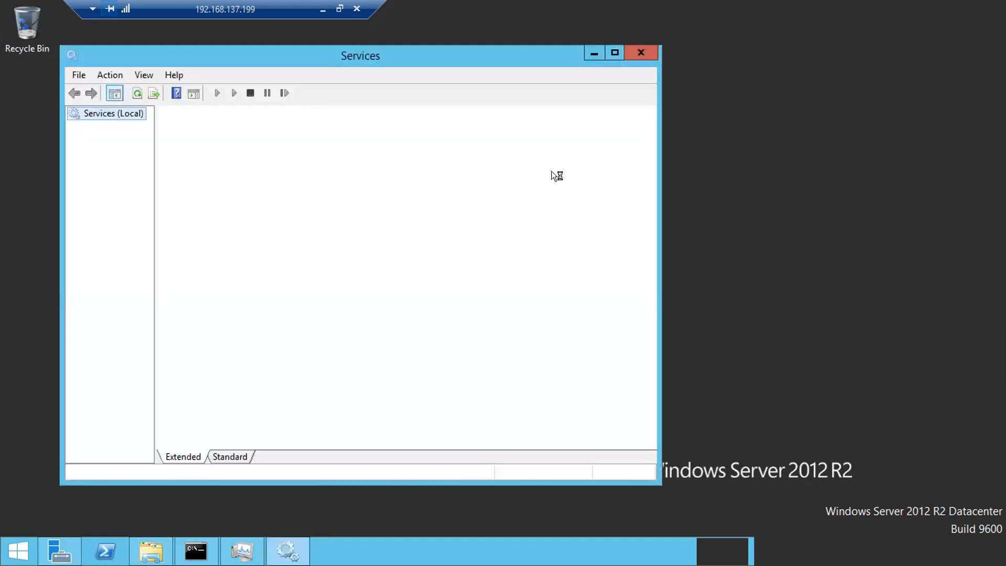
- Maximize Services, widen the Log On As column, and jump down to services starting with S
{"action": "left_click", "coordinate": [607, 53]}
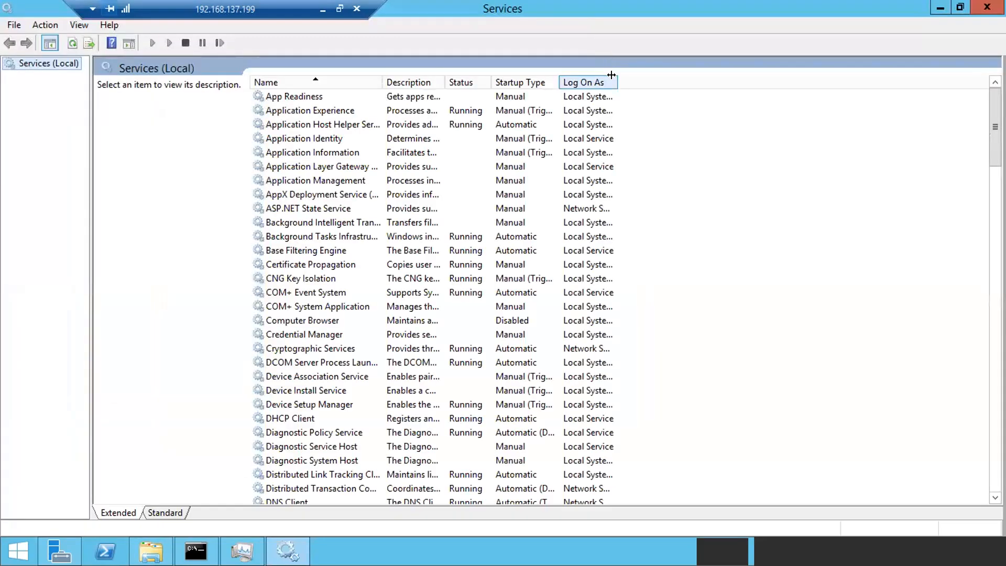
{"action": "left_click_drag", "start_coordinate": [611, 74], "coordinate": [704, 66]}
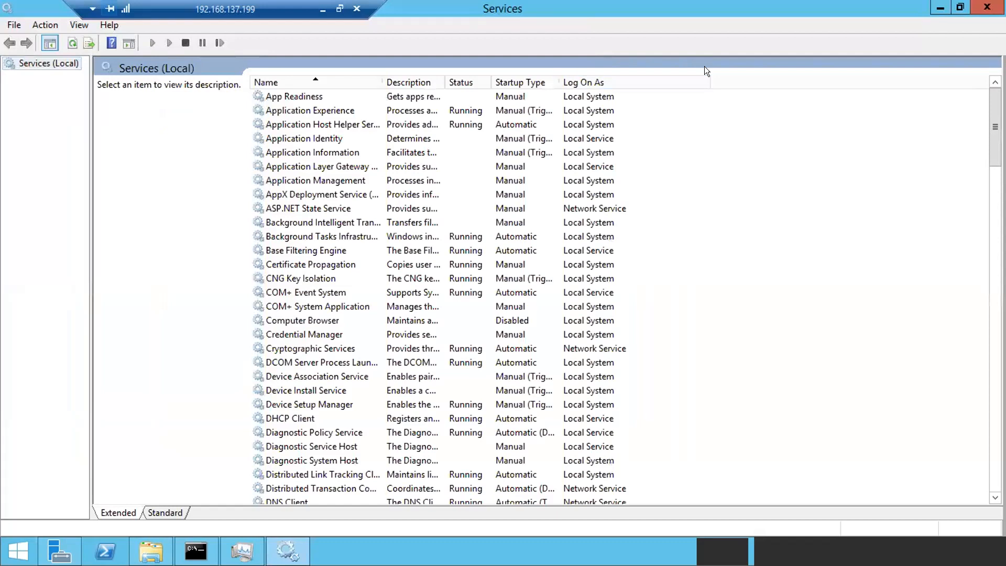
{"action": "left_click", "coordinate": [295, 80]}
{"action": "left_click", "coordinate": [294, 79]}
{"action": "left_click", "coordinate": [282, 209]}
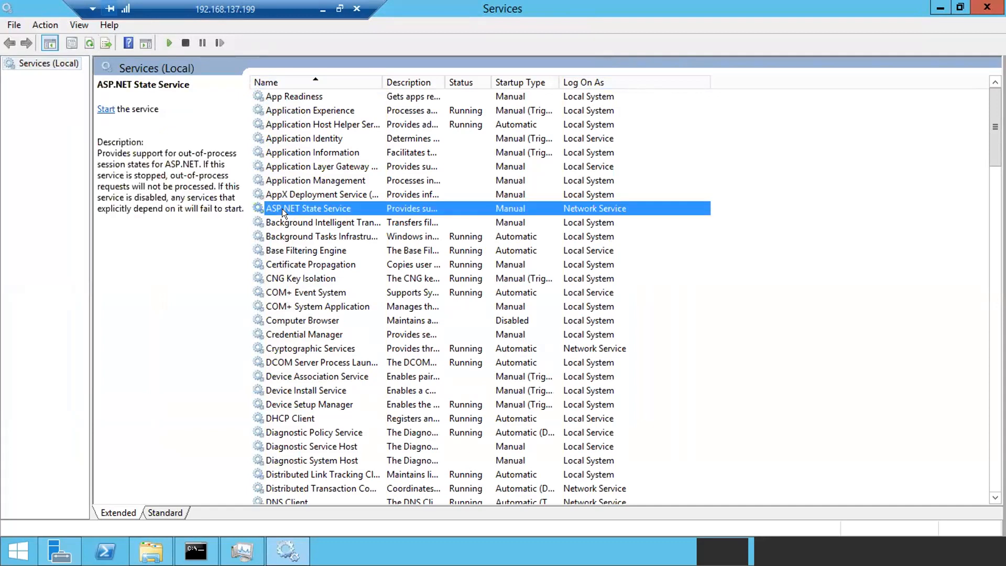
{"action": "key", "text": "s"}
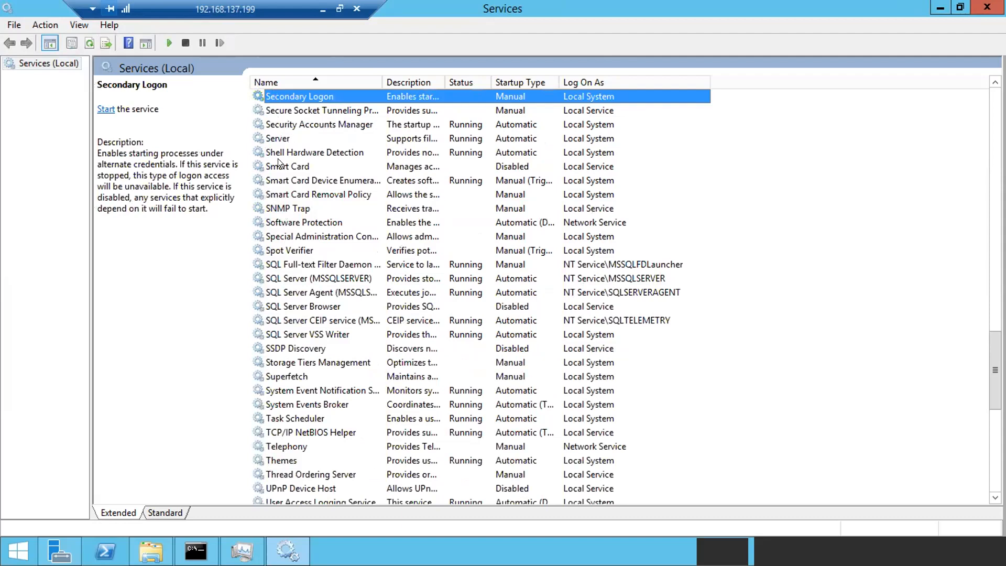
- Widen the Name column and view SQL Full-text Filter Daemon Launcher and SQL Server (MSSQLSERVER) details
{"action": "left_click", "coordinate": [272, 271]}
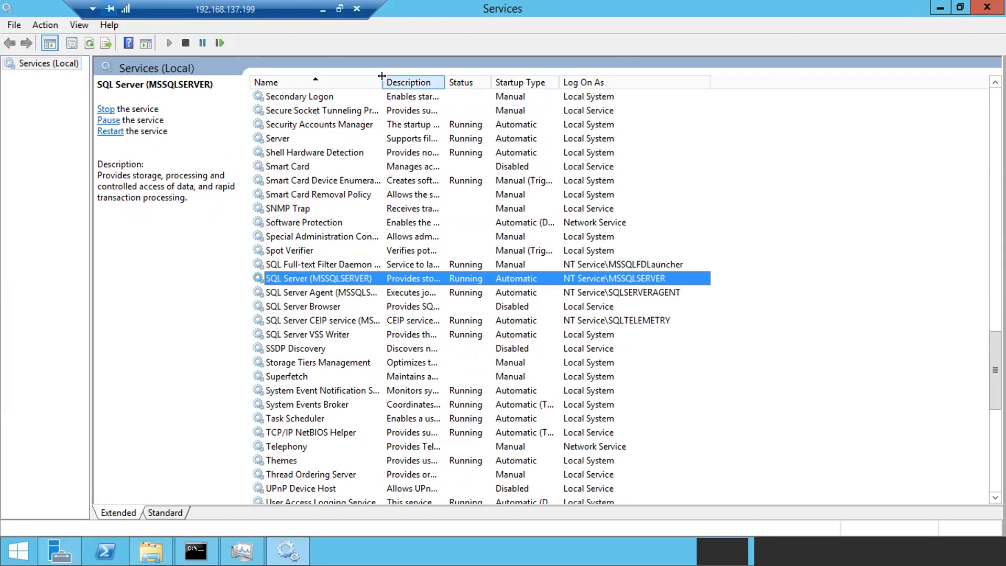
{"action": "left_click_drag", "start_coordinate": [382, 82], "coordinate": [525, 81]}
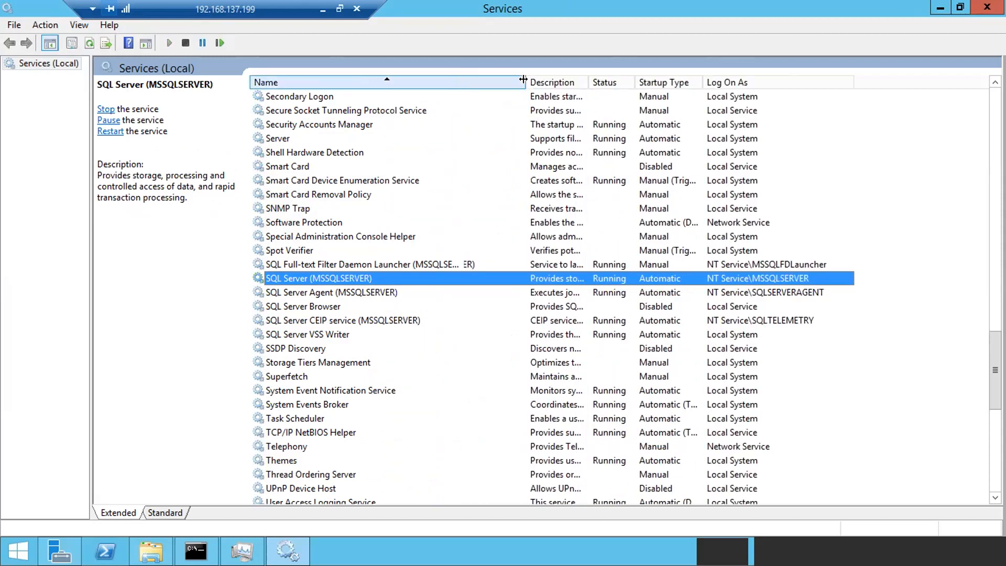
{"action": "left_click", "coordinate": [334, 264]}
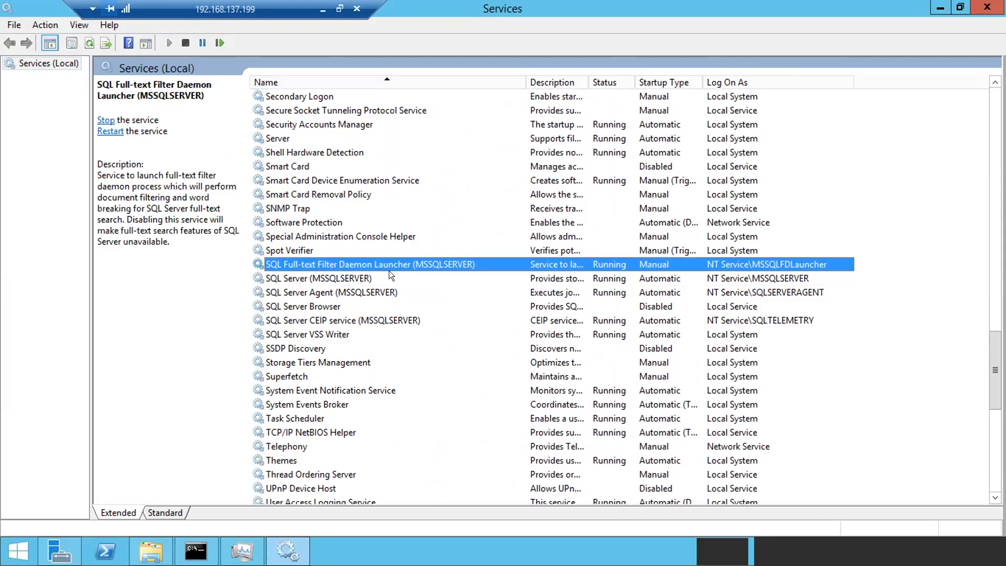
{"action": "left_click", "coordinate": [323, 277]}
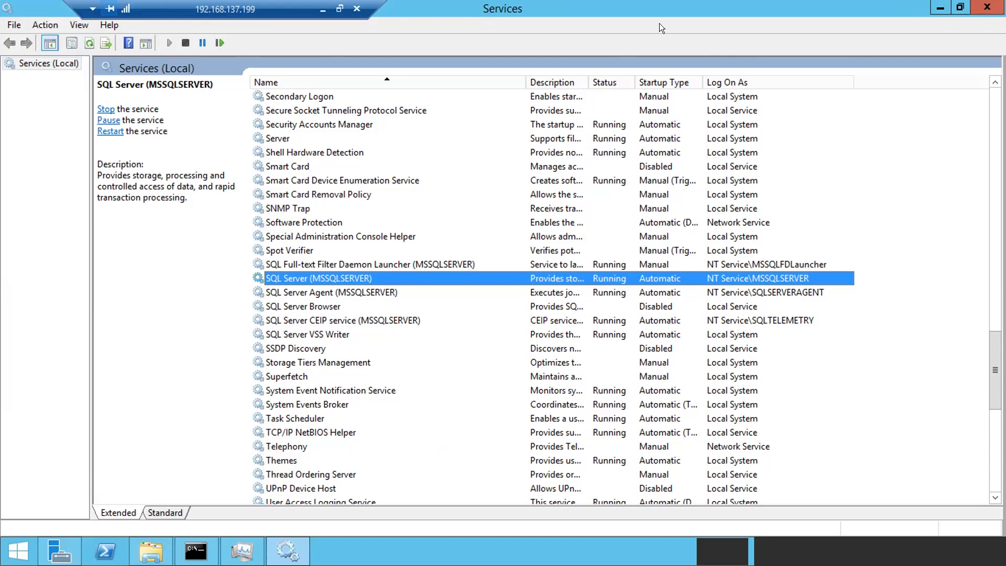
- Minimize Services and add 'Management studio is the client in sql server' to the local Notepad notes
{"action": "left_click", "coordinate": [941, 7]}
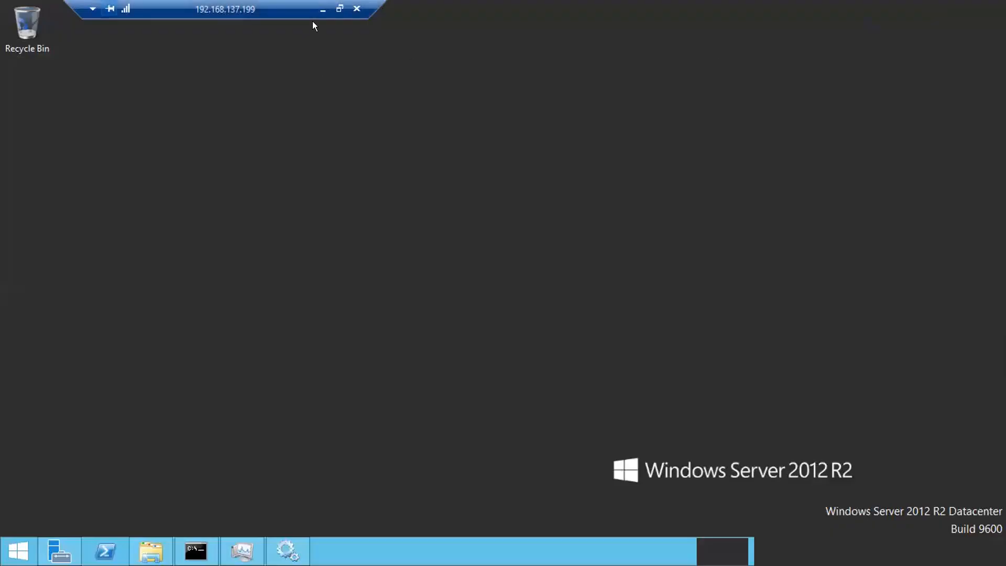
{"action": "left_click", "coordinate": [322, 9]}
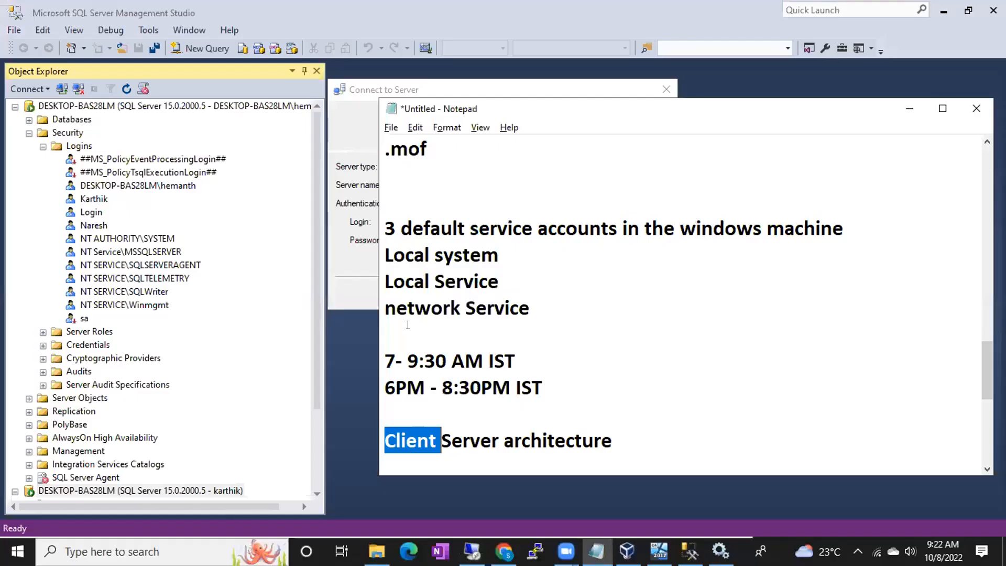
{"action": "left_click", "coordinate": [620, 442]}
{"action": "key", "text": "Return"}
{"action": "type", "text": "Management studio is the client in "}
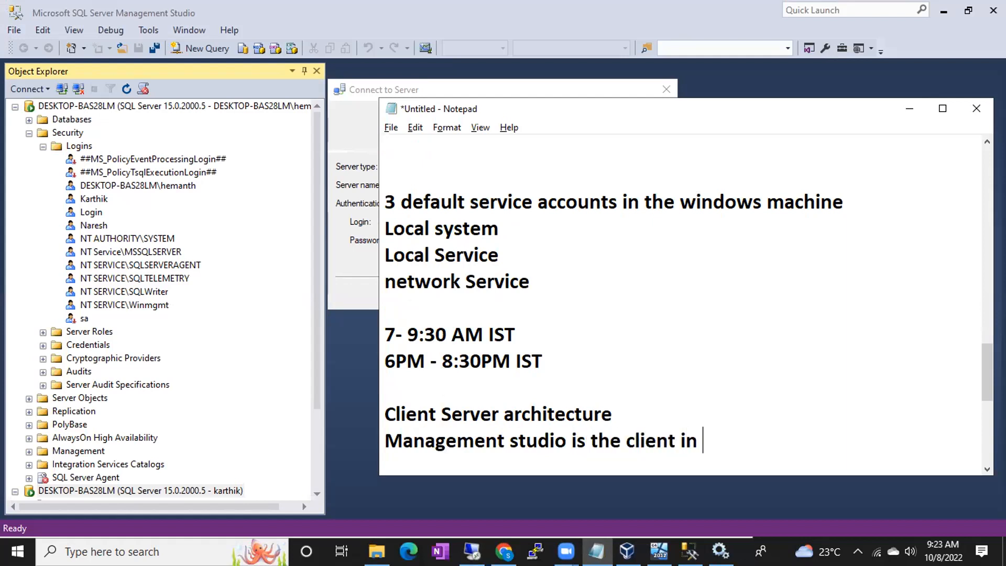
{"action": "type", "text": "sql server"}
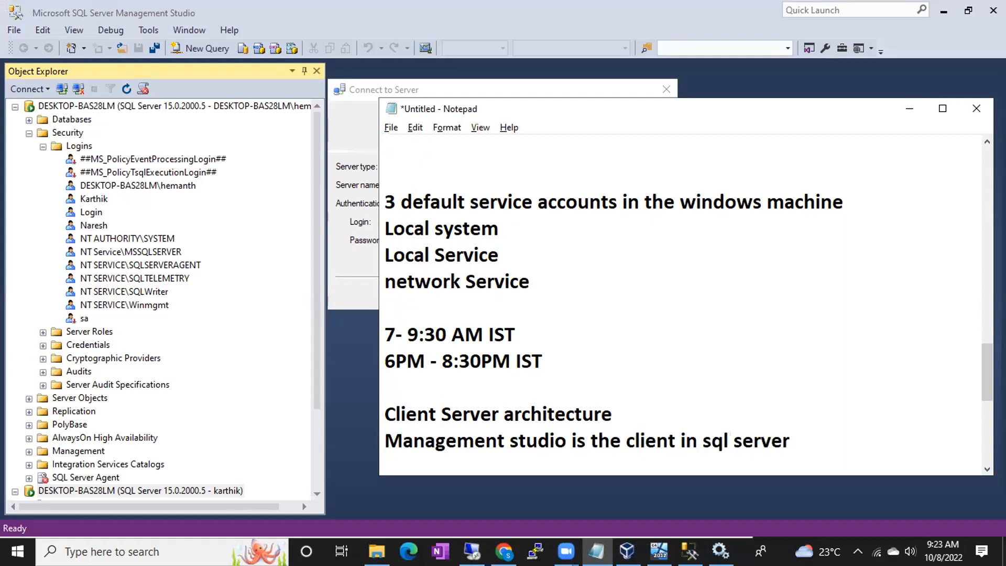
{"action": "left_click_drag", "start_coordinate": [425, 440], "coordinate": [555, 440]}
{"action": "left_click_drag", "start_coordinate": [442, 413], "coordinate": [494, 410]}
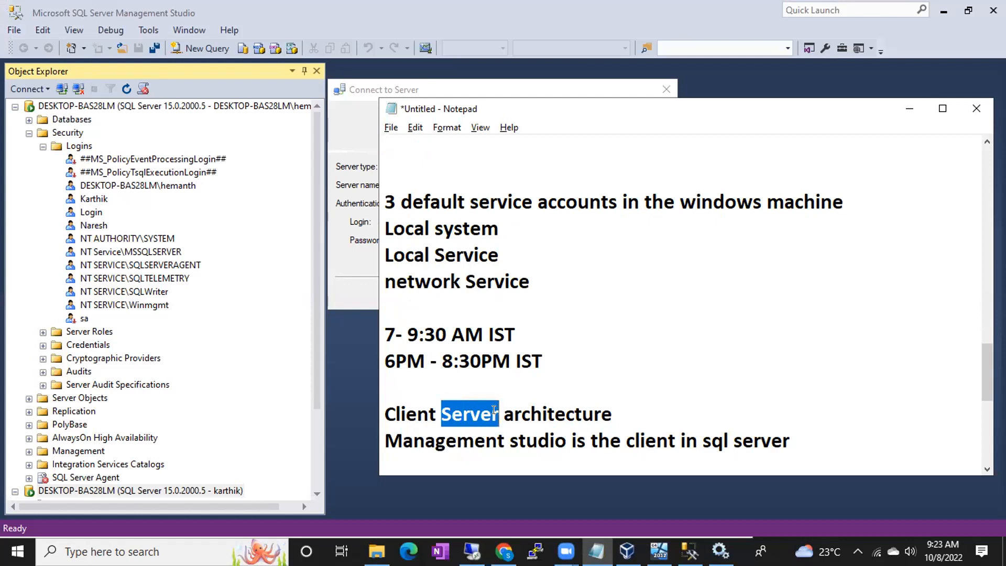
- Add the lines 'Before 2016', 'ssms is inbuilt' and 'from 2016 onwards' to the notes
{"action": "left_click", "coordinate": [781, 439]}
{"action": "key", "text": "End"}
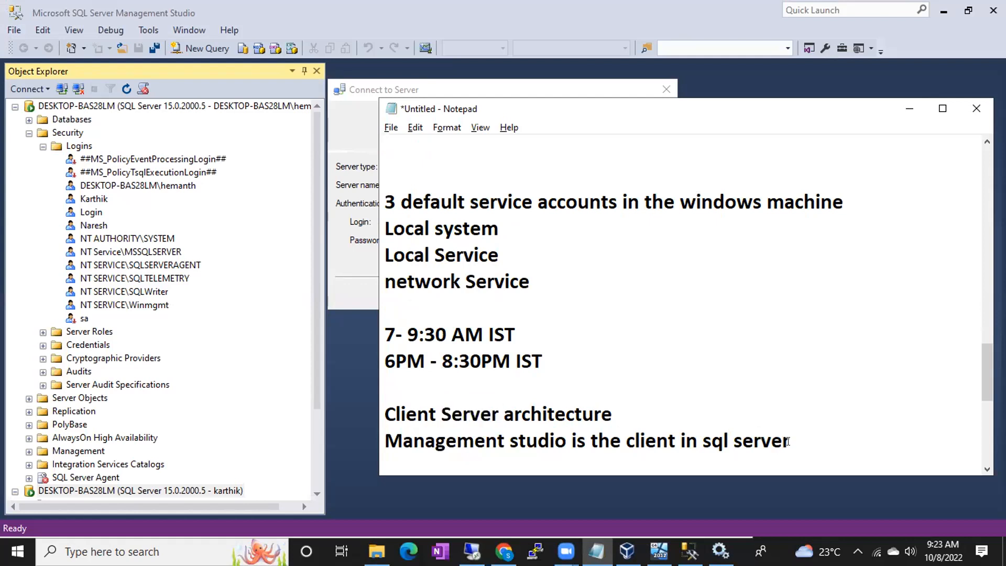
{"action": "key", "text": "Return"}
{"action": "type", "text": "Be"}
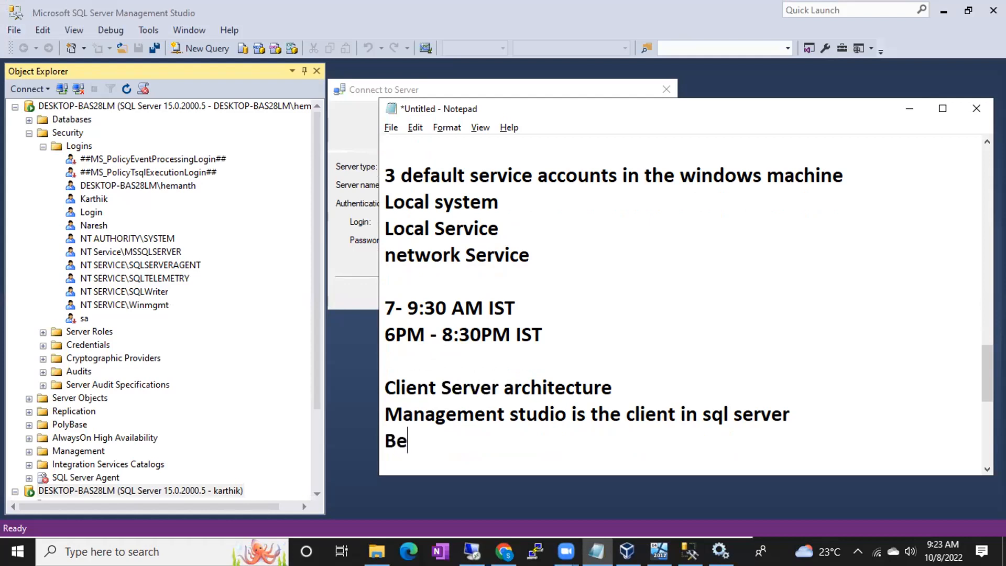
{"action": "type", "text": "fore 2016"}
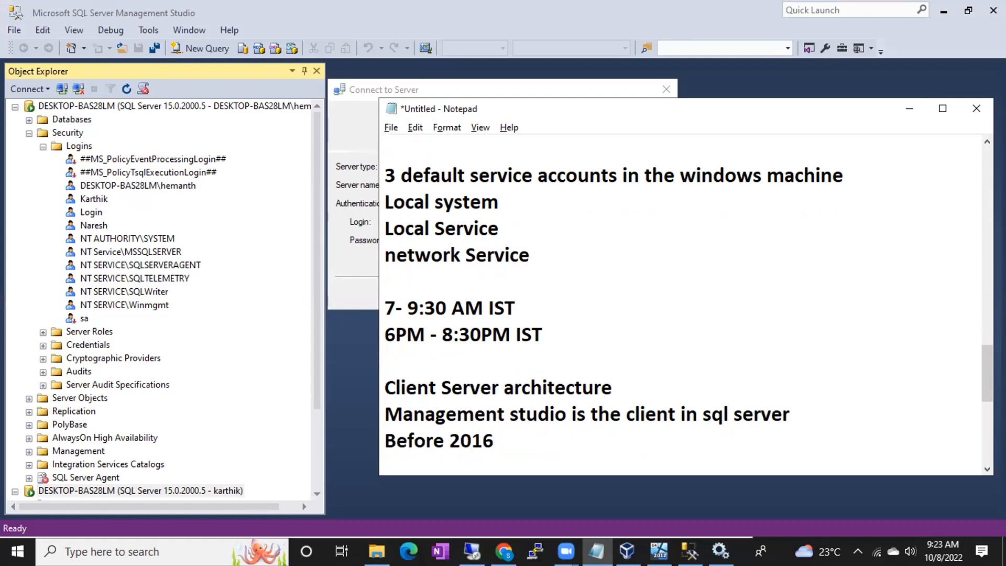
{"action": "key", "text": "Return"}
{"action": "type", "text": "ssms is in"}
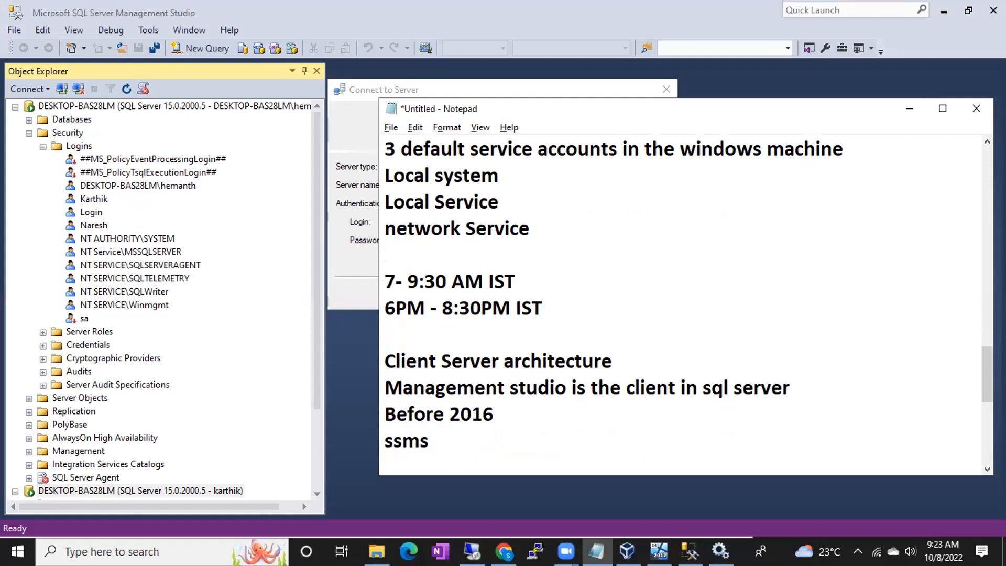
{"action": "type", "text": "built"}
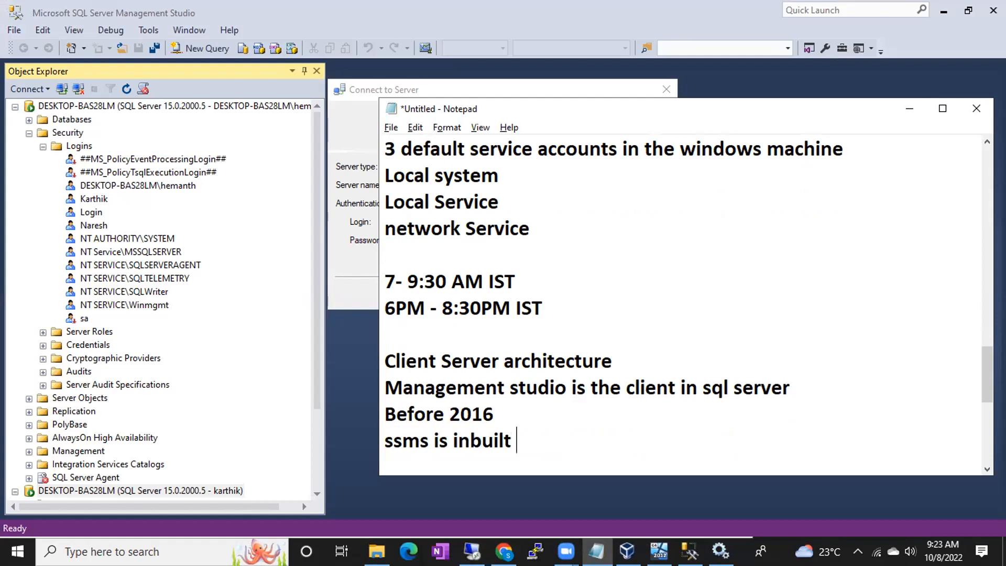
{"action": "left_click_drag", "start_coordinate": [393, 441], "coordinate": [421, 440]}
{"action": "left_click", "coordinate": [514, 435]}
{"action": "key", "text": "Return"}
{"action": "type", "text": "from 2"}
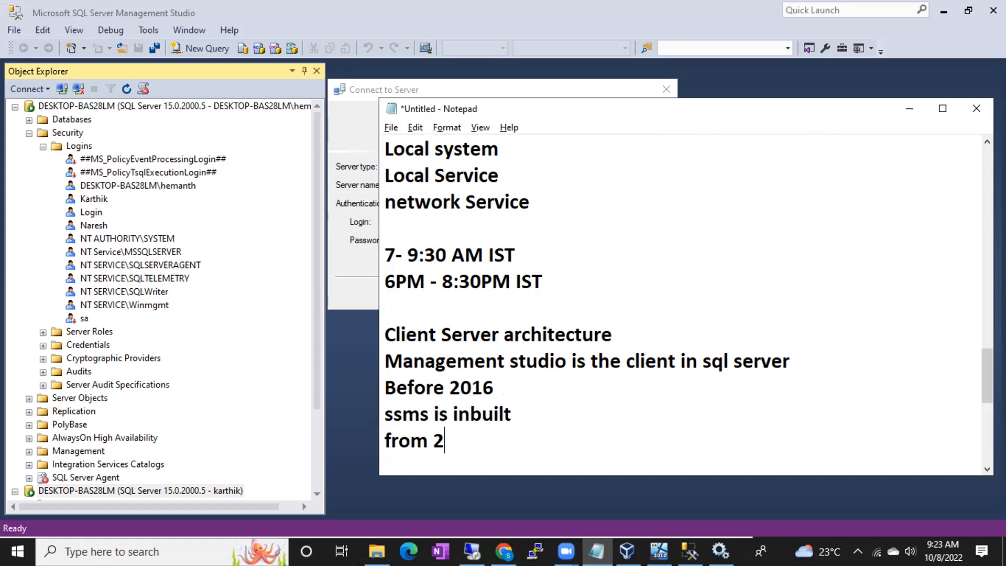
{"action": "type", "text": "016 on"}
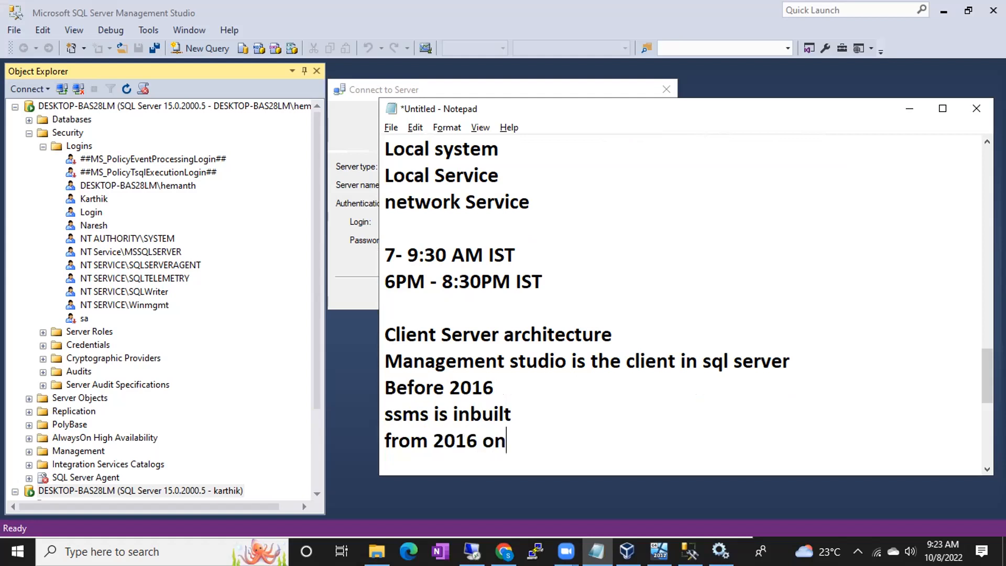
{"action": "type", "text": "wards"}
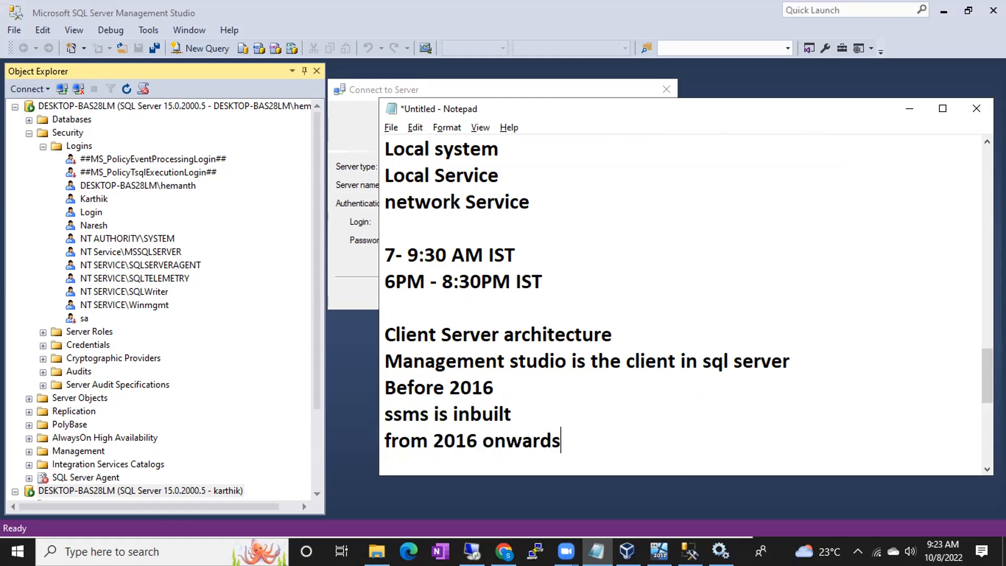
- Add the note 'Sql server management studio(ssms- tool/client to connect to the sql server)'
{"action": "key", "text": "Return"}
{"action": "type", "text": "Sql"}
{"action": "key", "text": "BackSpace"}
{"action": "type", "text": "l server mana"}
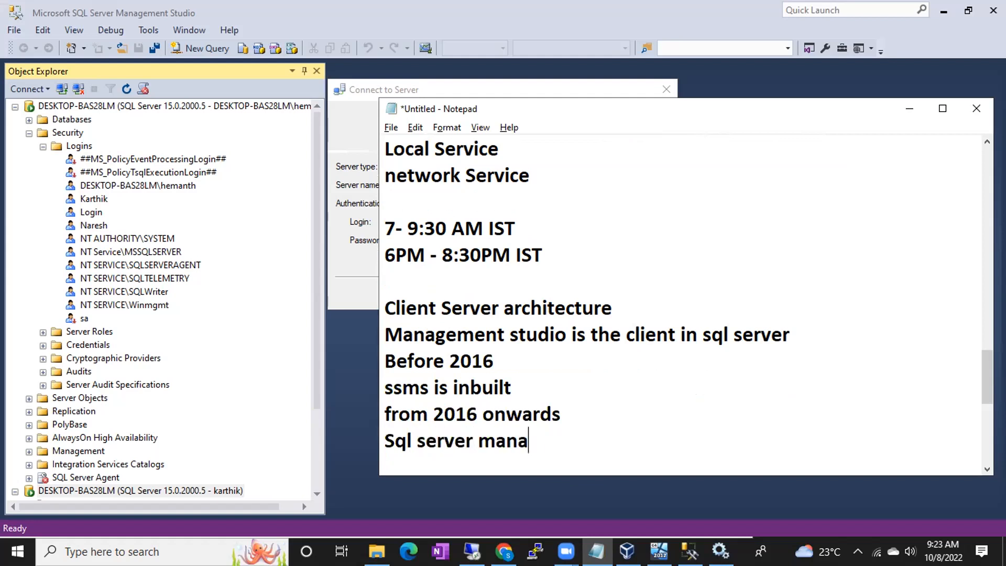
{"action": "type", "text": "gement s"}
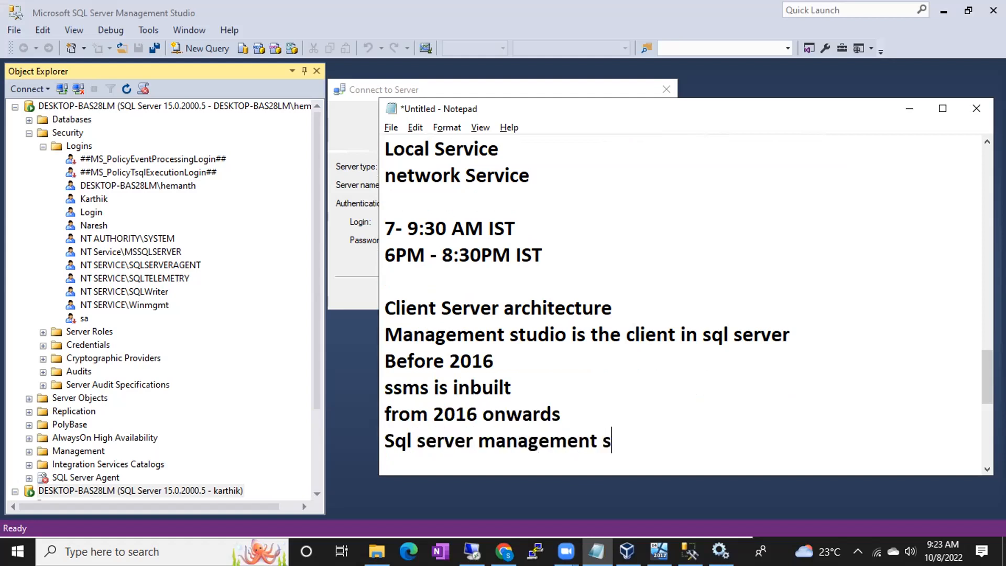
{"action": "type", "text": "tudio(sss"}
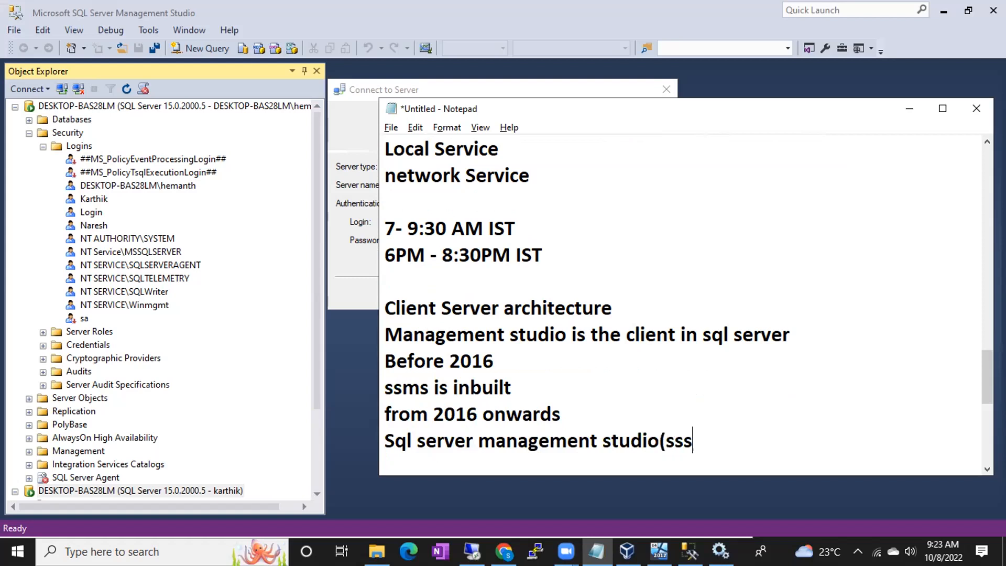
{"action": "key", "text": "BackSpace"}
{"action": "type", "text": "ms"}
{"action": "type", "text": "- tto"}
{"action": "key", "text": "BackSpace"}
{"action": "key", "text": "BackSpace"}
{"action": "type", "text": "ool"}
{"action": "key", "text": "BackSpace"}
{"action": "type", "text": "/cle"}
{"action": "key", "text": "BackSpace"}
{"action": "type", "text": "ien"}
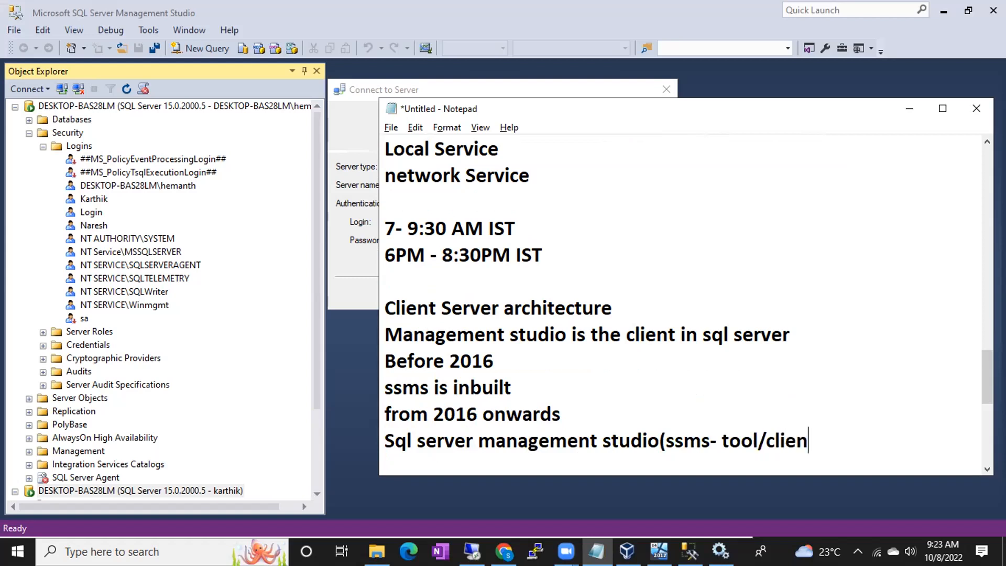
{"action": "type", "text": "t to connect to the sql server)"}
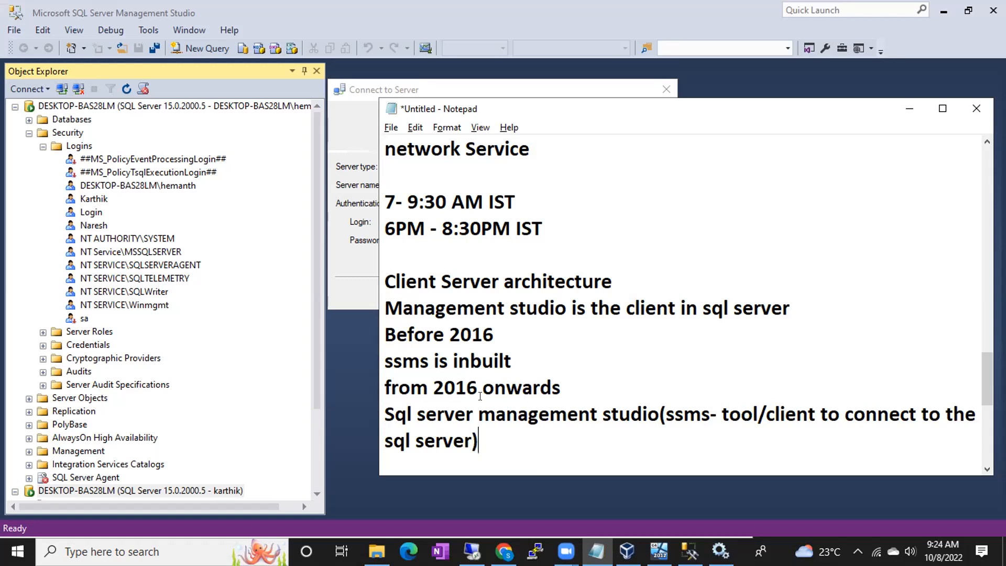
- Switch back from the notes to the remote server's Connect to Server dialog
{"action": "left_click", "coordinate": [472, 551]}
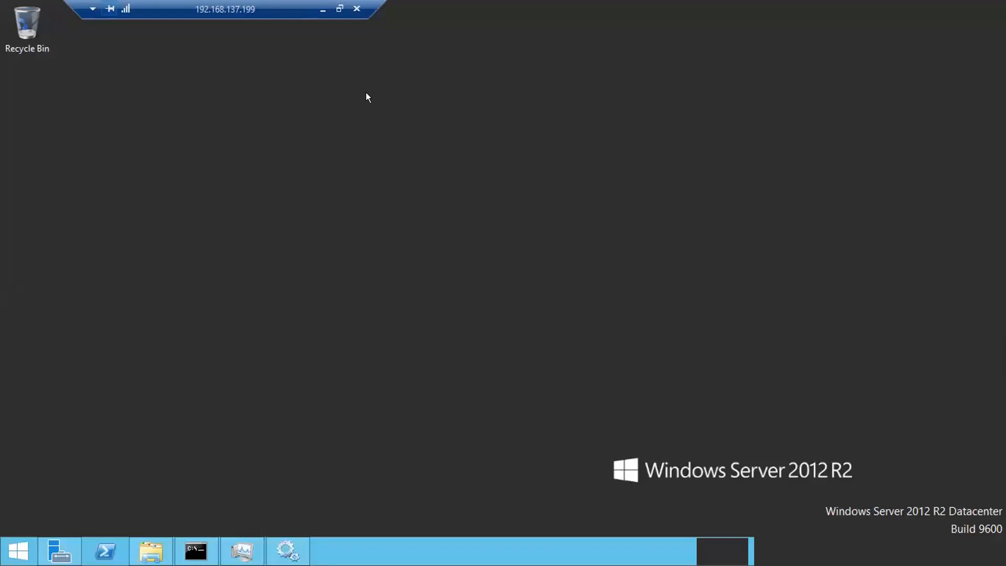
{"action": "left_click", "coordinate": [323, 9]}
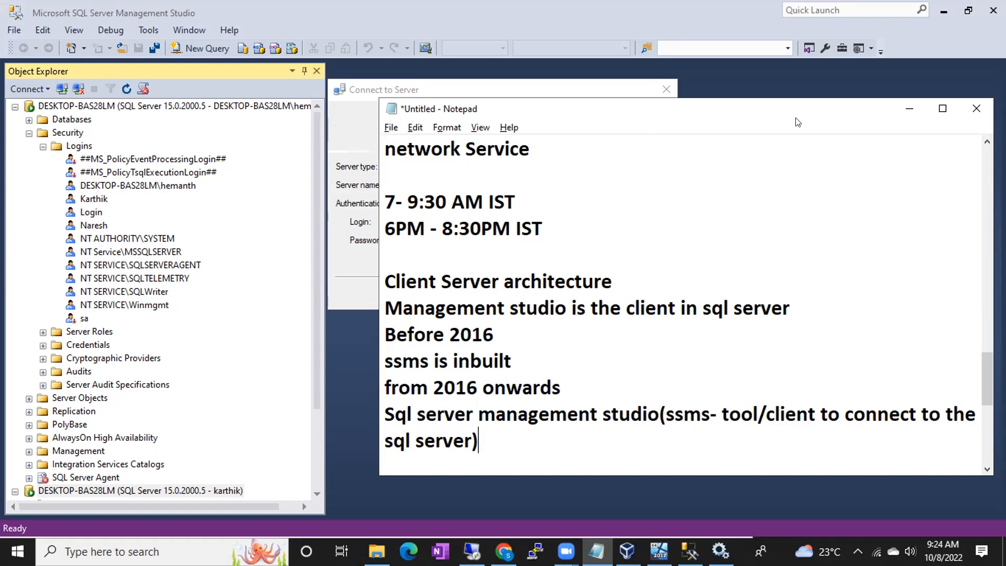
{"action": "key", "text": "alt+Tab"}
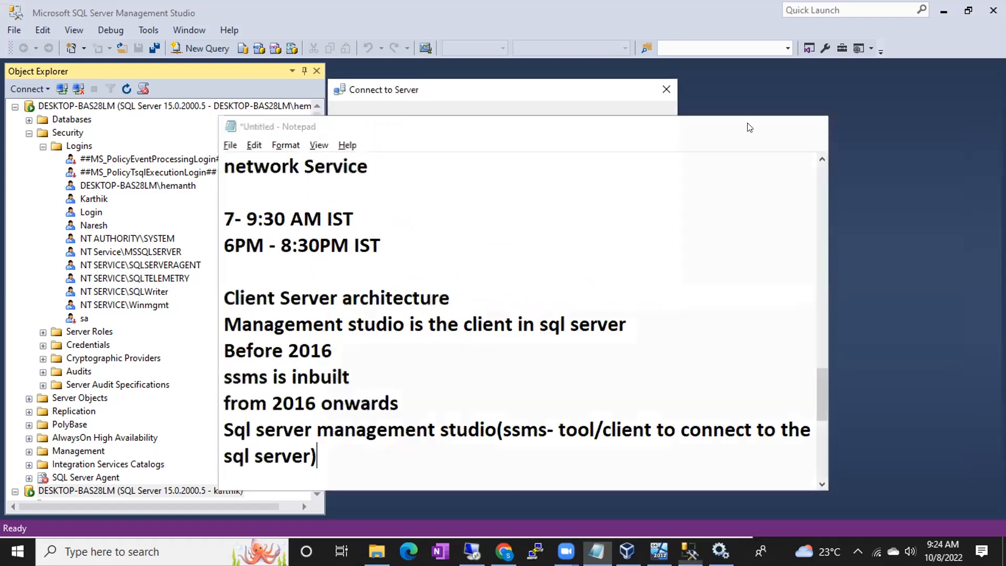
- Cancel the server connection, set Management Studio aside and bring up VirtualBox Manager
{"action": "left_click", "coordinate": [524, 294]}
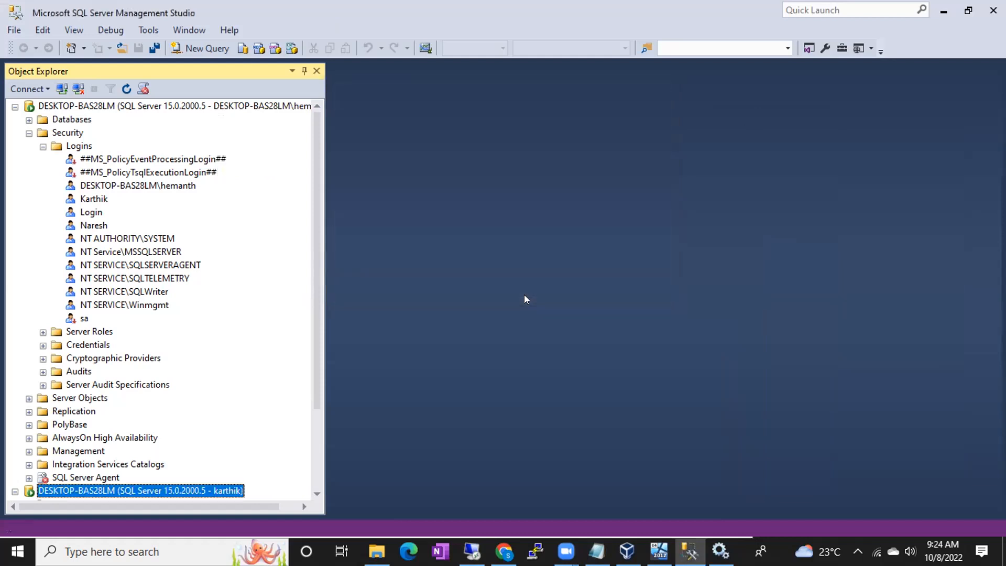
{"action": "left_click", "coordinate": [943, 11]}
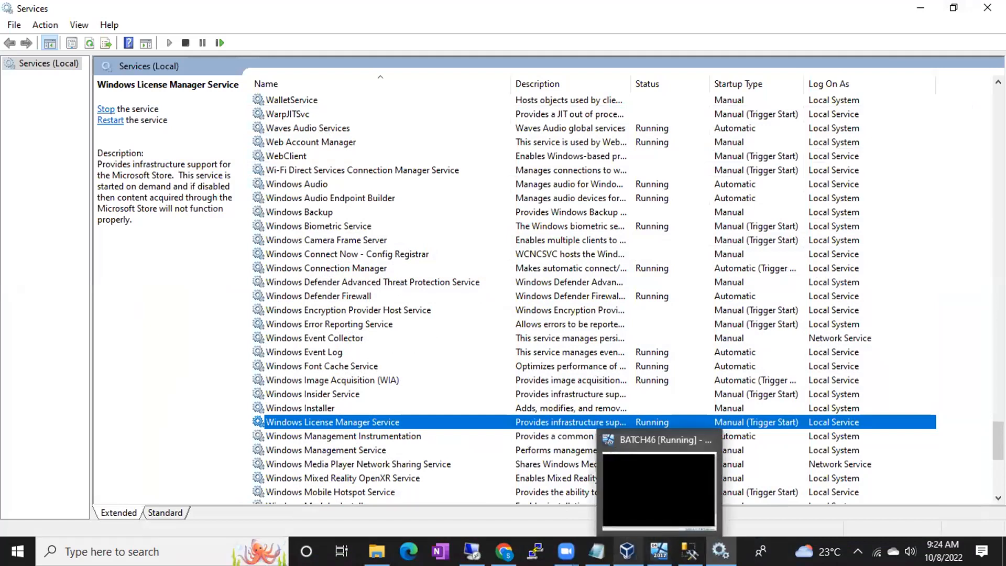
{"action": "left_click", "coordinate": [627, 551]}
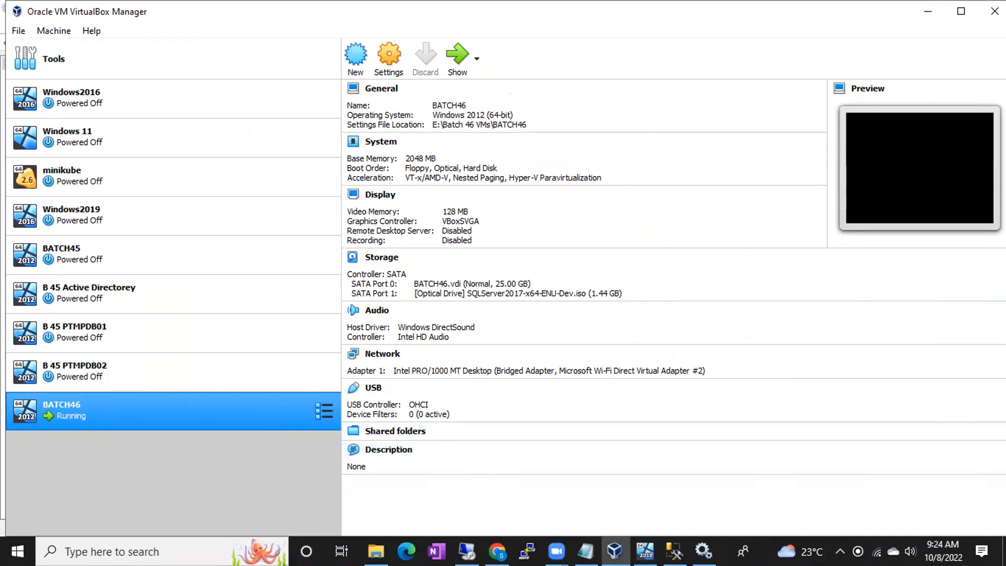
- Review BATCH46's optical disc images, leaving SQLServer2017-x64-ENU-Dev.iso attached
{"action": "mouse_move", "coordinate": [586, 551]}
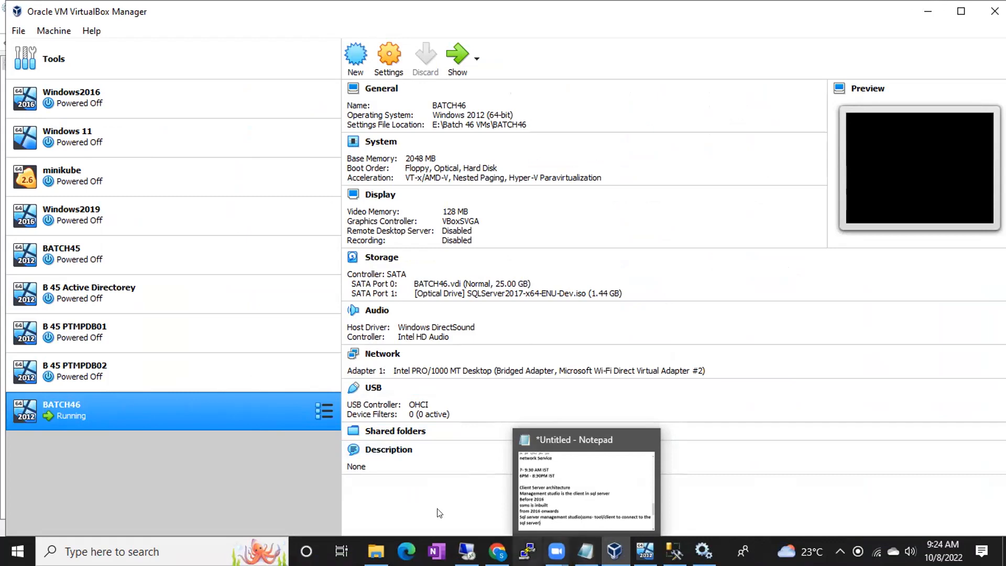
{"action": "right_click", "coordinate": [254, 415]}
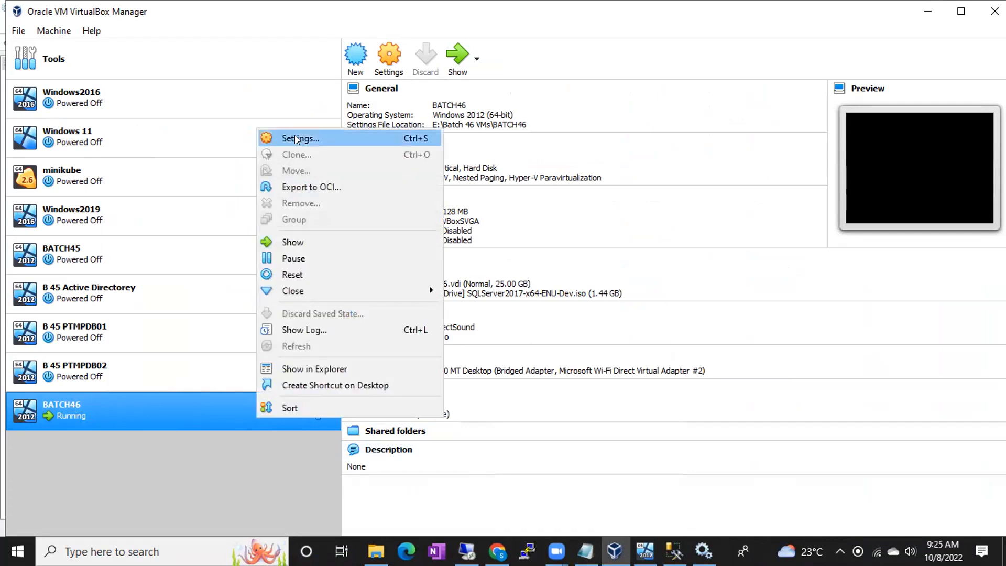
{"action": "left_click", "coordinate": [297, 139]}
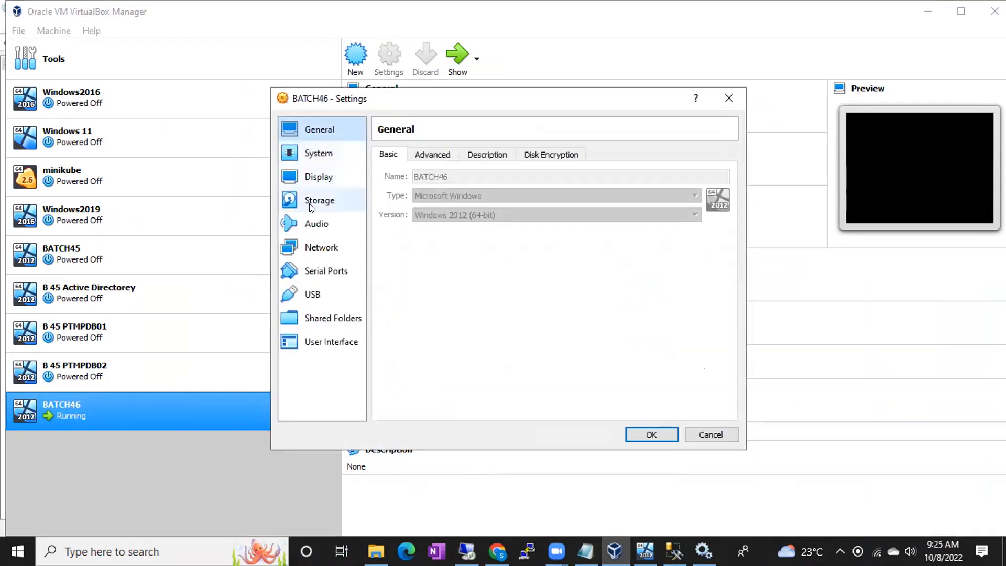
{"action": "left_click", "coordinate": [312, 204]}
{"action": "left_click", "coordinate": [450, 206]}
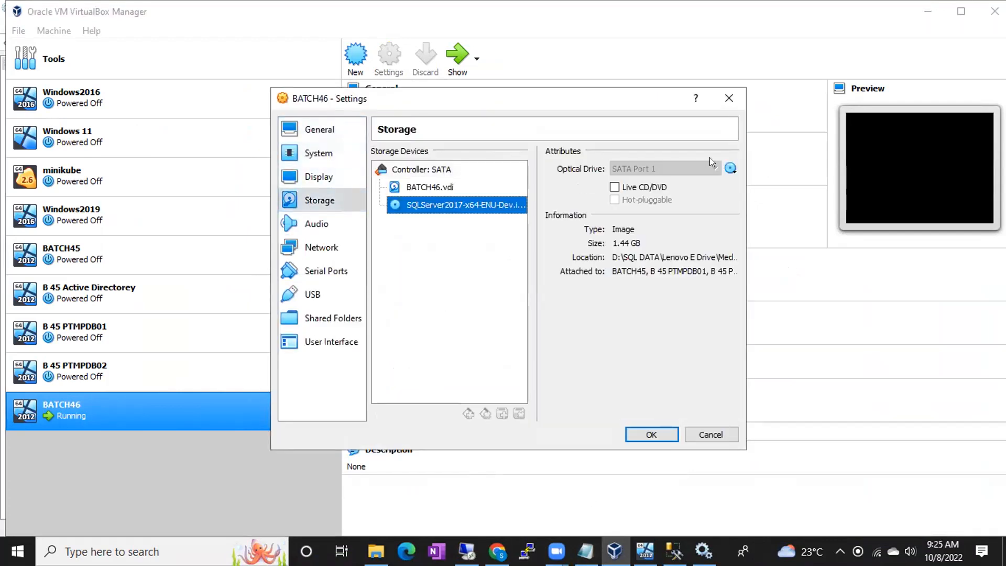
{"action": "left_click", "coordinate": [731, 168]}
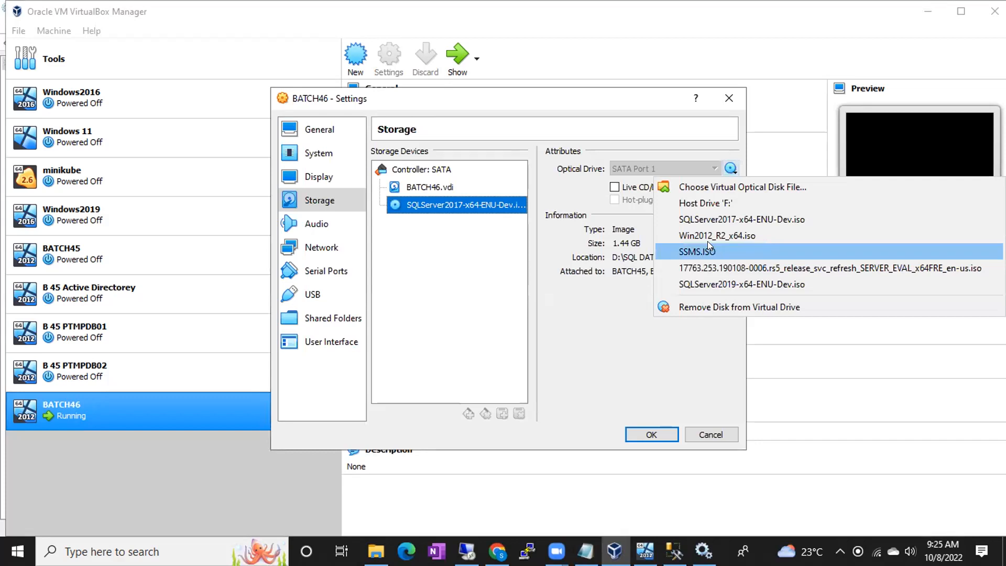
{"action": "left_click", "coordinate": [705, 434]}
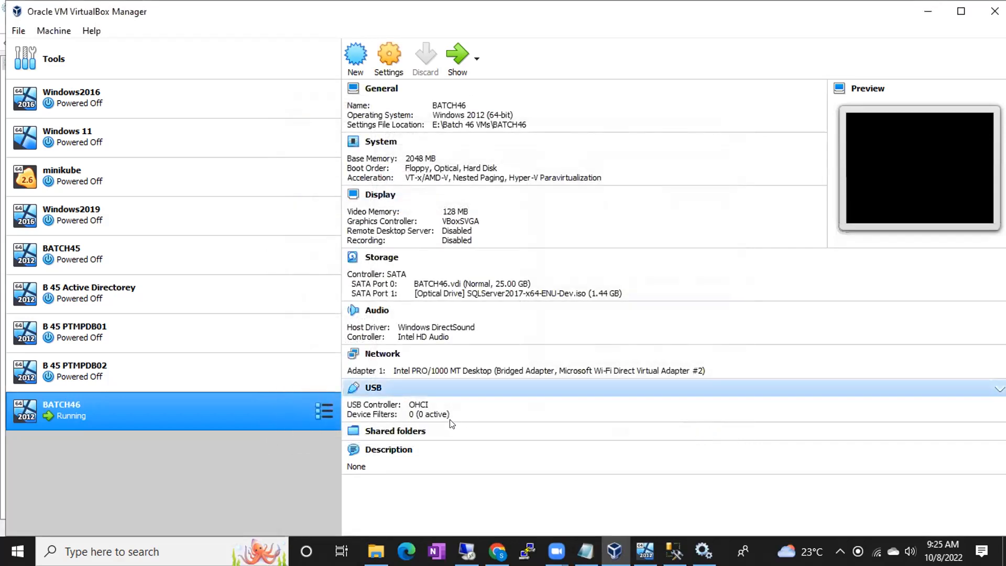
{"action": "left_click", "coordinate": [497, 550]}
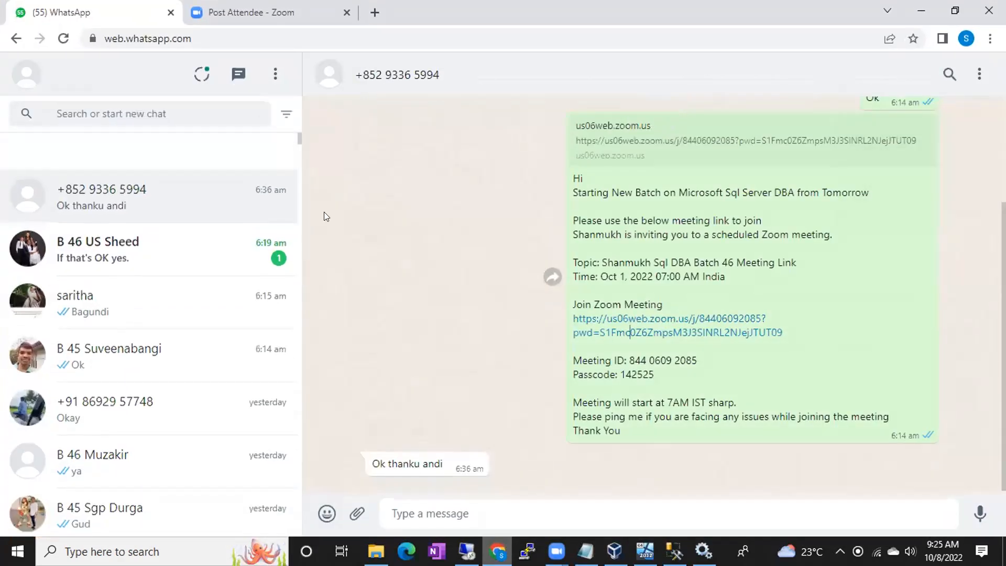
- Search Google in a new tab for 'download sql server management studio'
{"action": "left_click", "coordinate": [277, 13]}
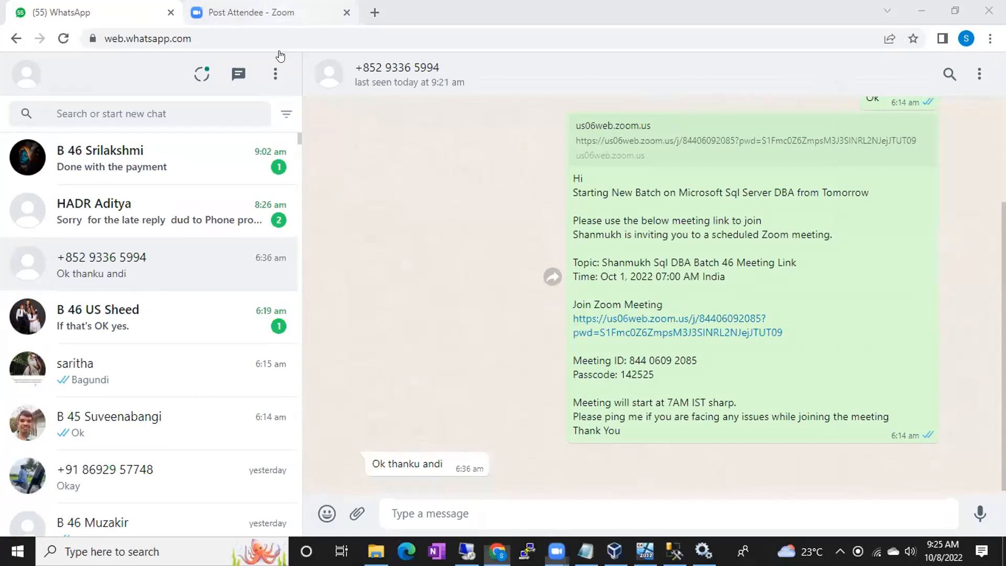
{"action": "key", "text": "ctrl+t"}
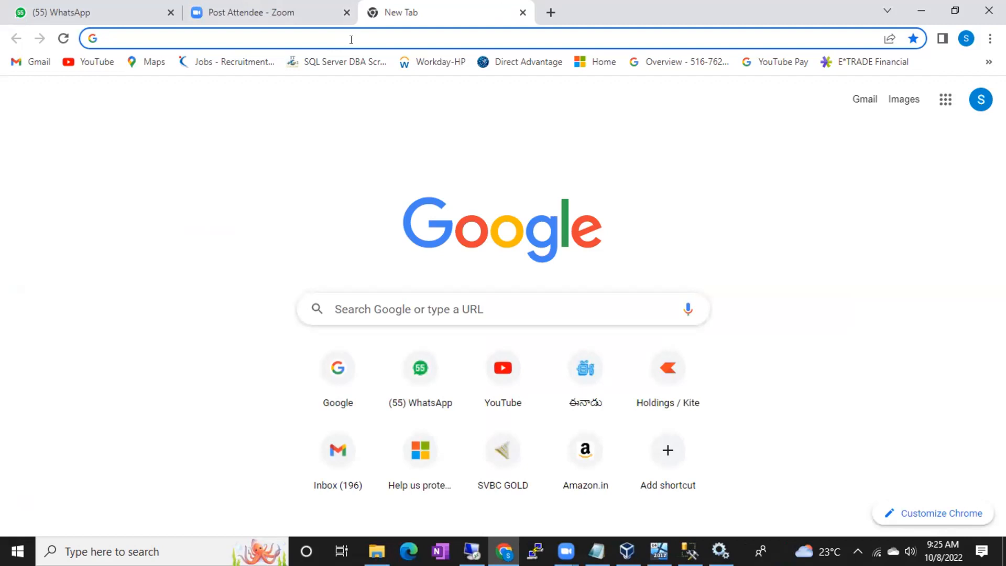
{"action": "type", "text": "go"}
{"action": "key", "text": "Return"}
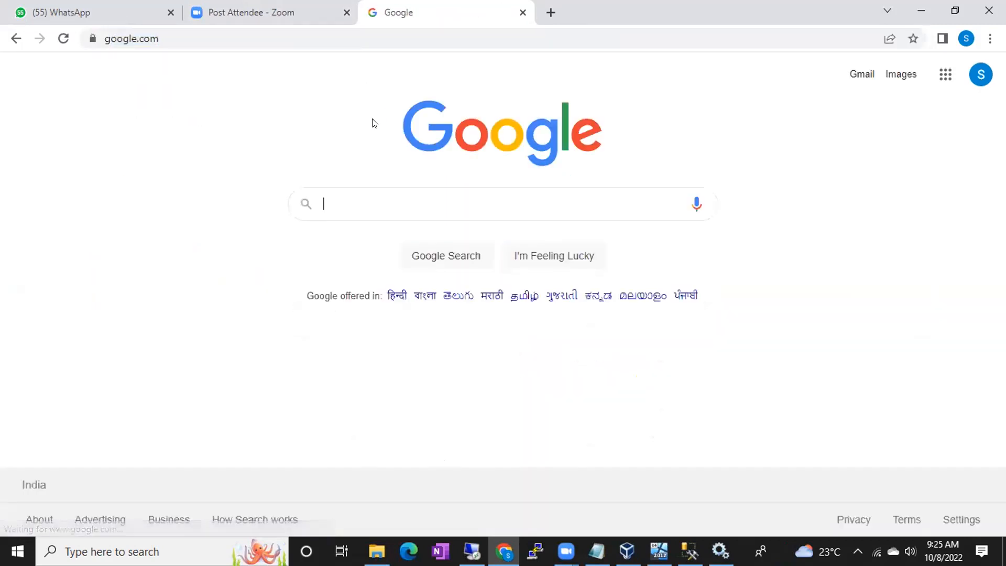
{"action": "type", "text": "downl"}
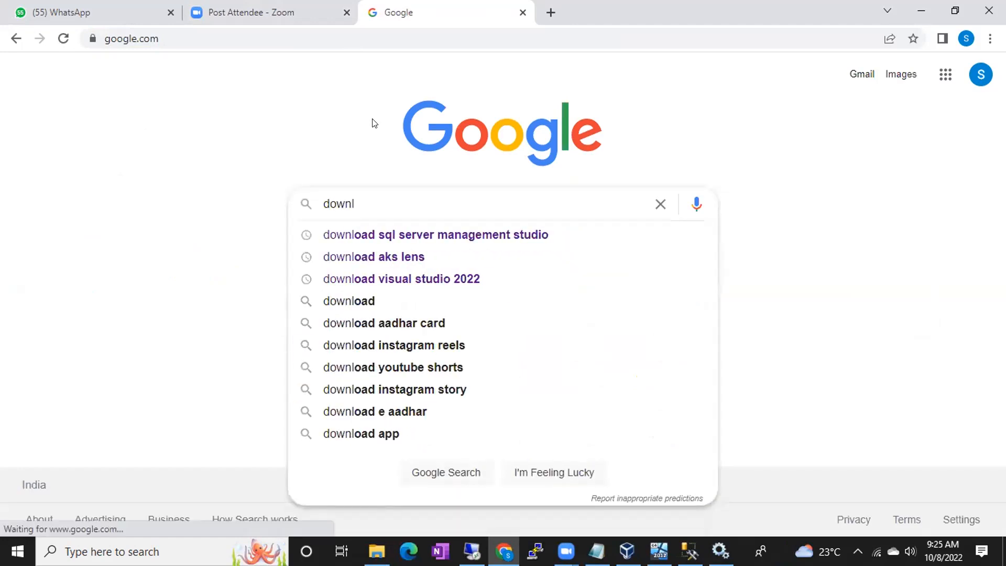
{"action": "key", "text": "Down"}
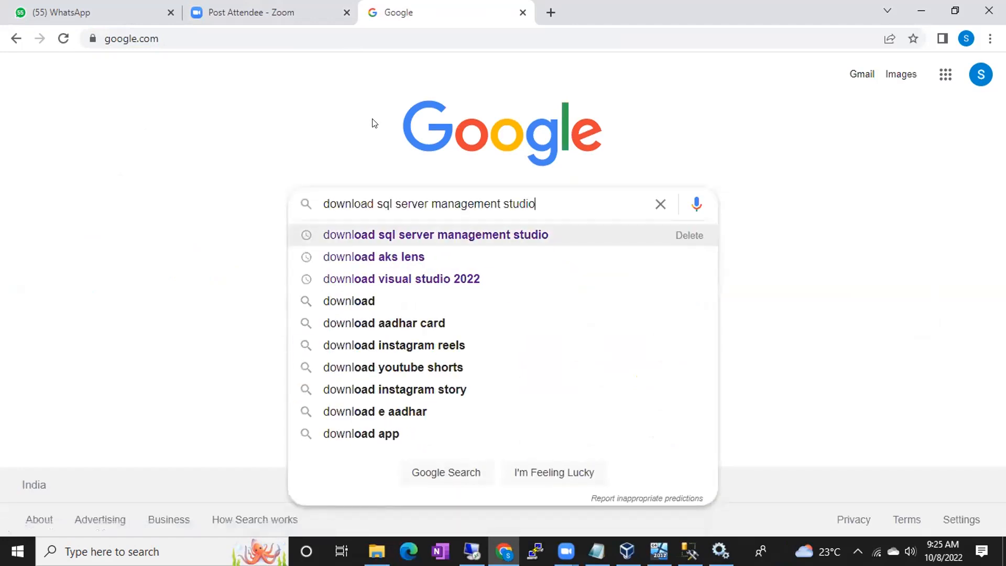
{"action": "key", "text": "Return"}
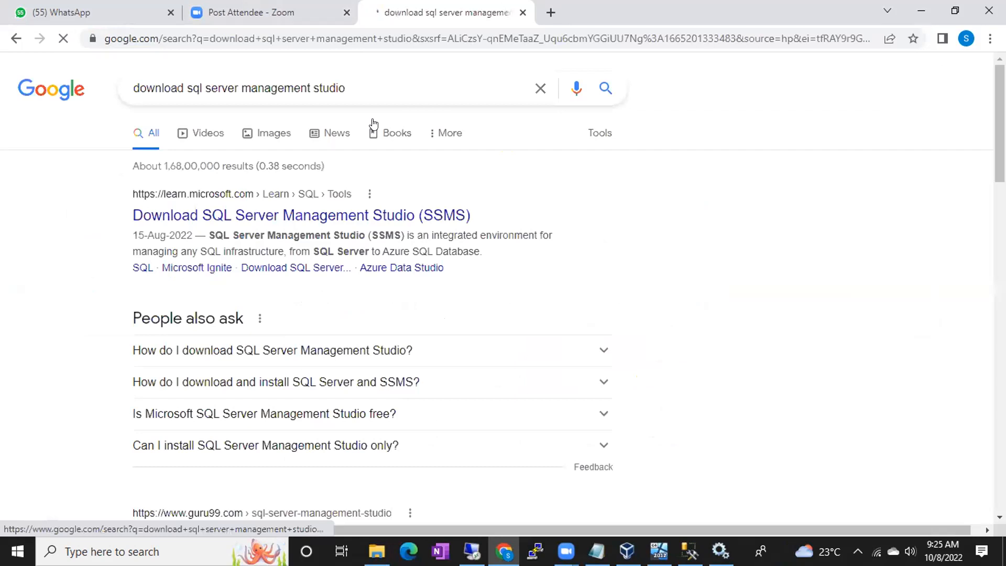
- Open the learn.microsoft.com SSMS download result in a new tab and view it
{"action": "right_click", "coordinate": [217, 217]}
{"action": "left_click", "coordinate": [228, 225]}
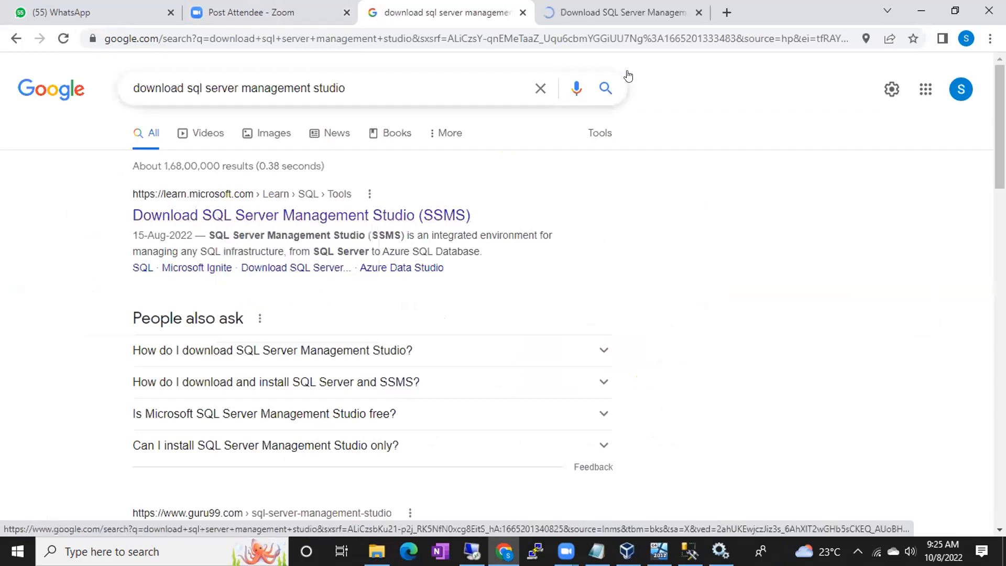
{"action": "left_click", "coordinate": [649, 21]}
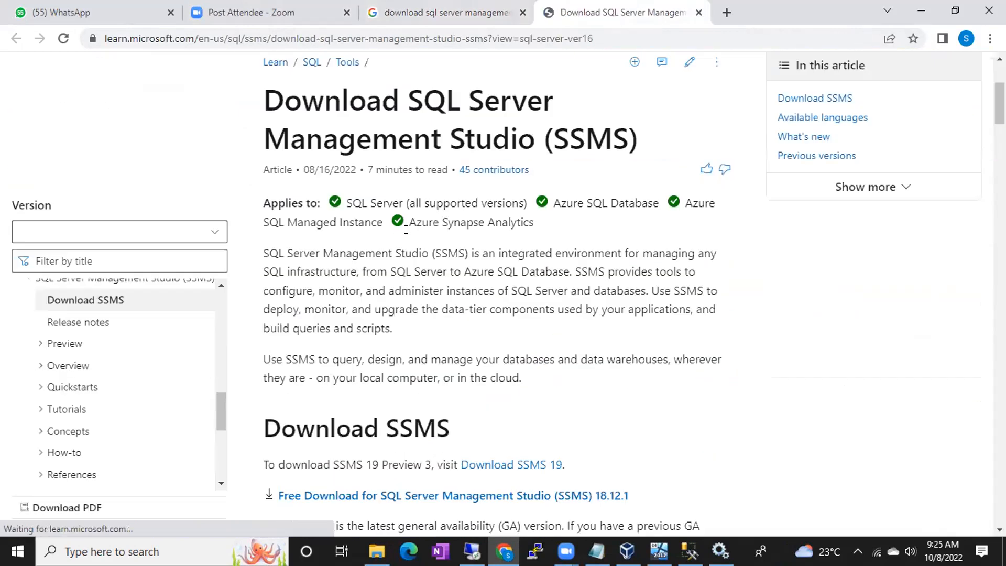
- Start downloading the SSMS 18.12.1 installer (SSMS-Setup-ENU.exe) from the Microsoft Learn page
{"action": "scroll", "coordinate": [406, 229], "scroll_direction": "down", "scroll_amount": 7}
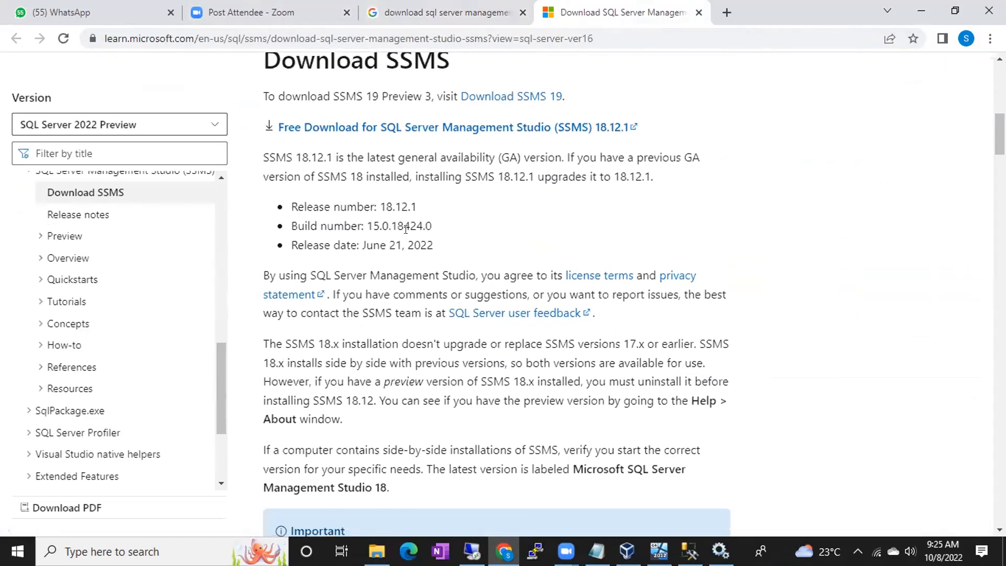
{"action": "scroll", "coordinate": [406, 229], "scroll_direction": "up", "scroll_amount": 1}
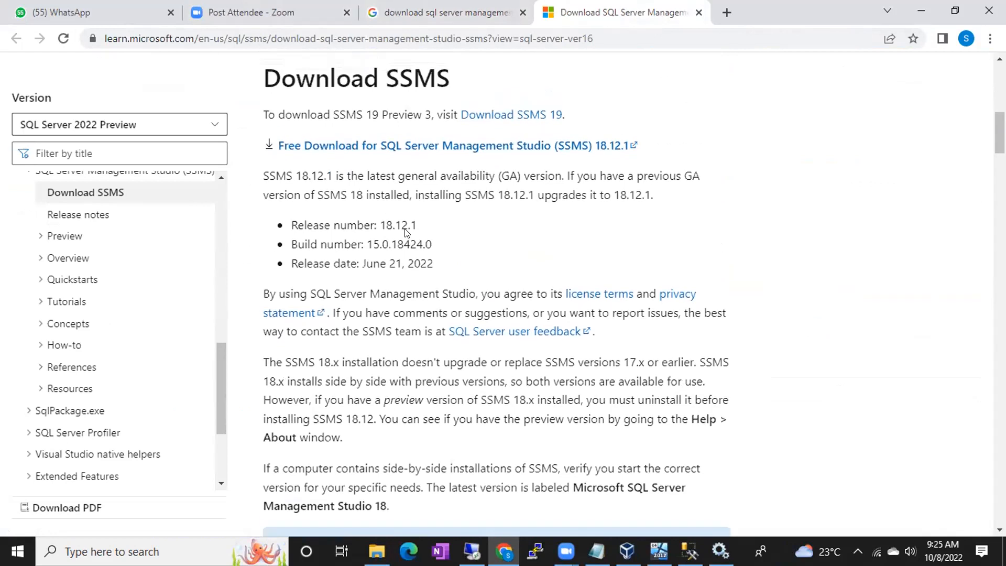
{"action": "scroll", "coordinate": [406, 232], "scroll_direction": "up", "scroll_amount": 2}
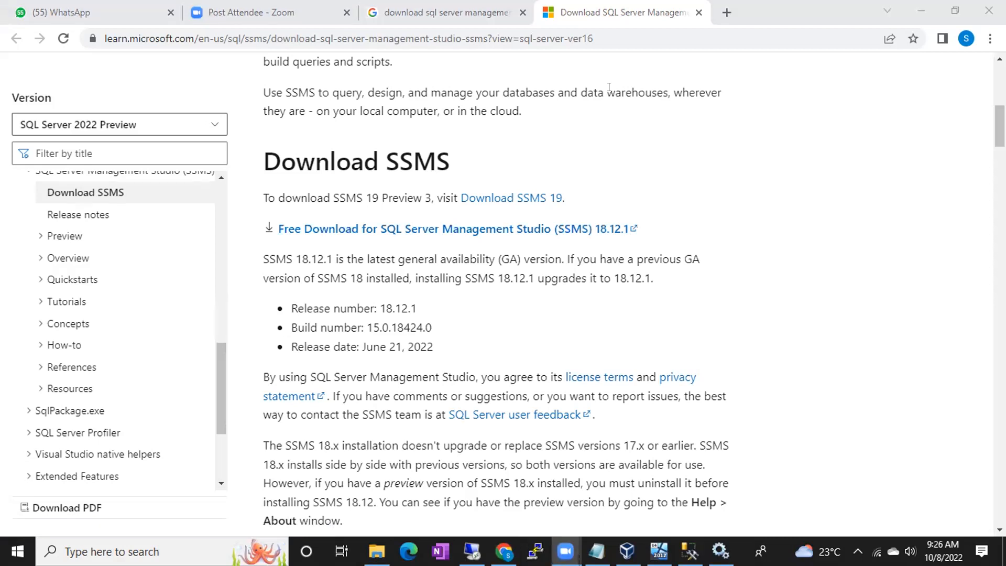
{"action": "left_click", "coordinate": [427, 231]}
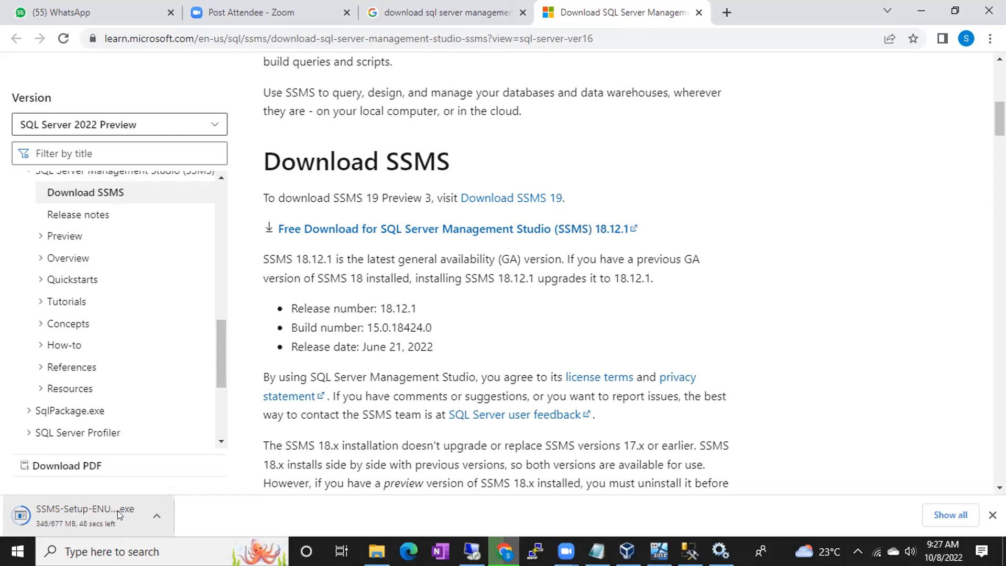
- Check the internet speed on fast.com (18 Mbps), then paste SSMS-Setup-ENU.exe onto the server desktop
{"action": "left_click", "coordinate": [723, 23]}
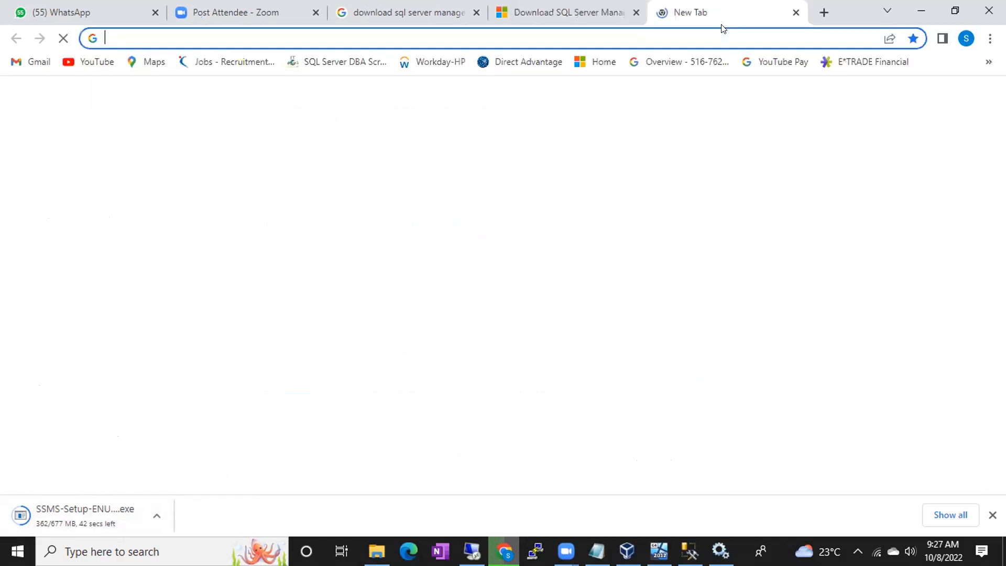
{"action": "type", "text": "fa"}
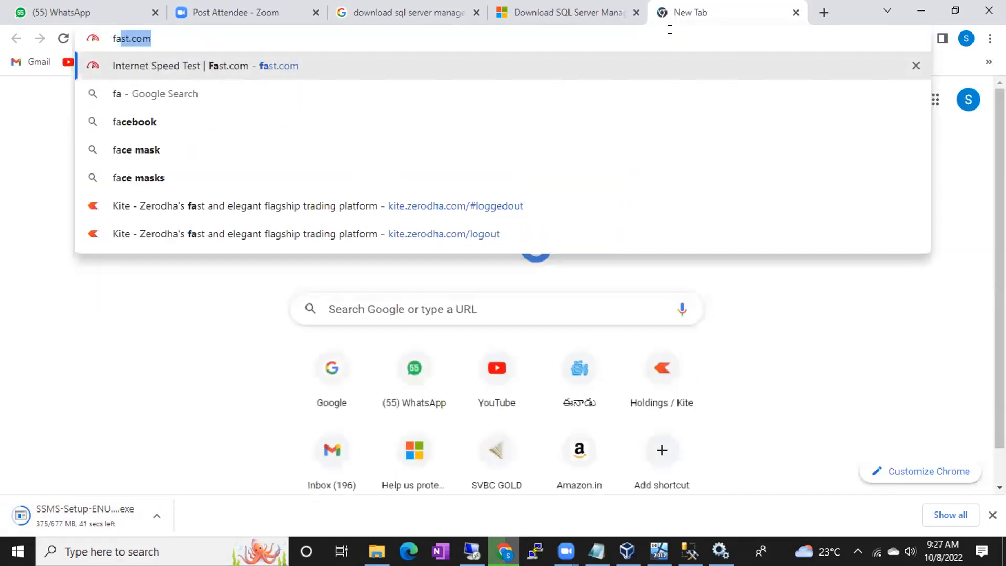
{"action": "key", "text": "Return"}
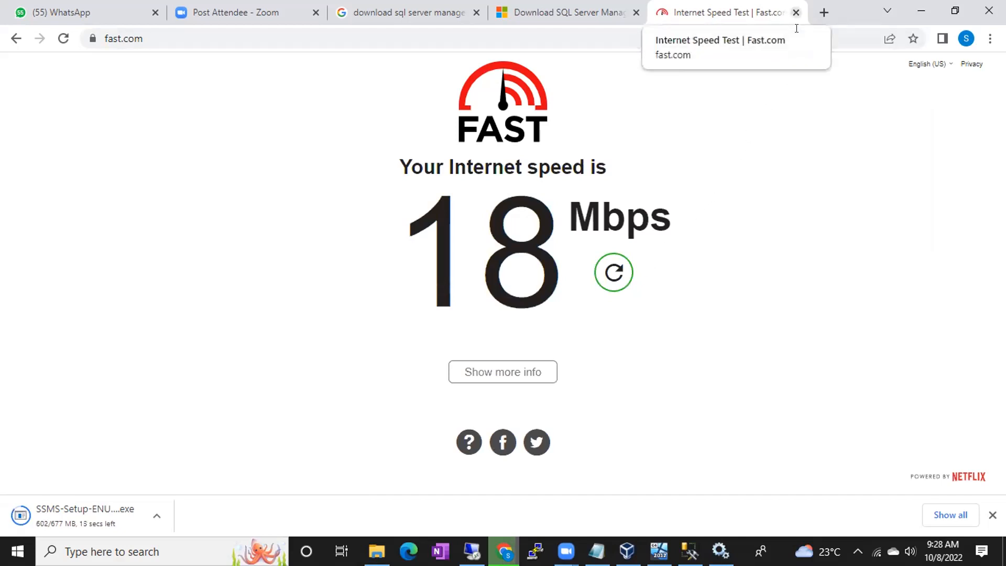
{"action": "left_click", "coordinate": [796, 12]}
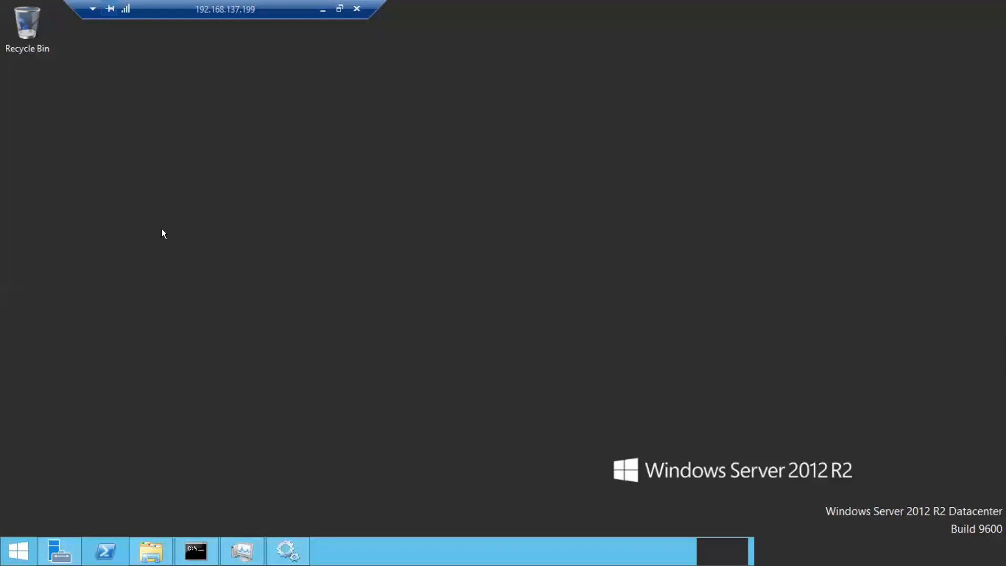
{"action": "right_click", "coordinate": [164, 230]}
{"action": "left_click", "coordinate": [202, 294]}
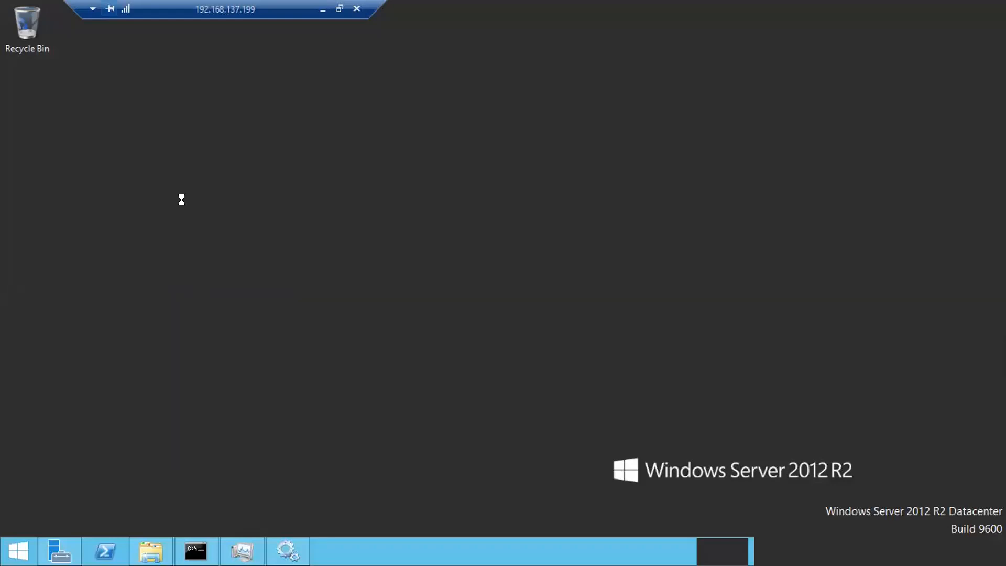
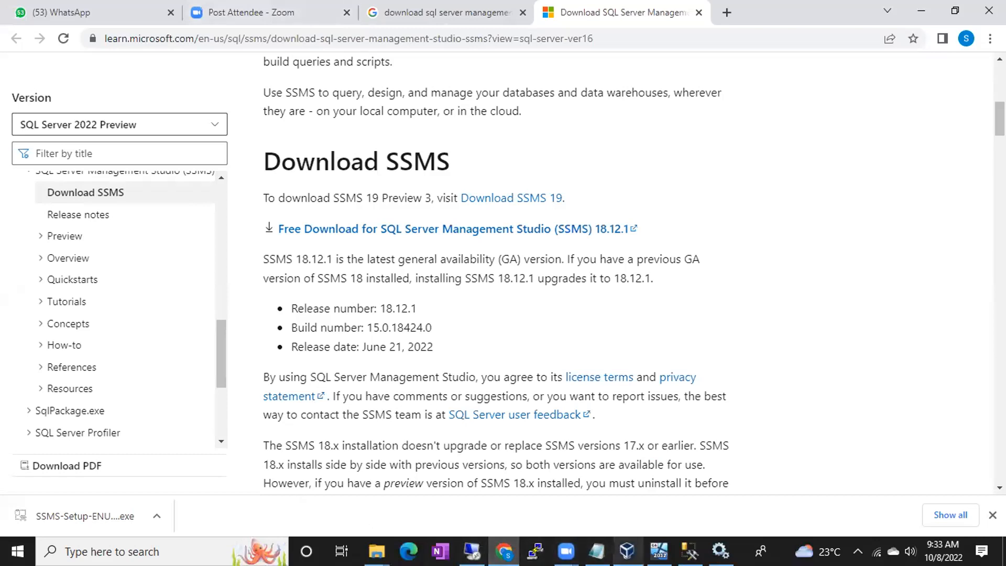
- Leave the browser and bring the BATCH46 virtual machine window to the front in VirtualBox
{"action": "left_click", "coordinate": [627, 552]}
{"action": "left_click", "coordinate": [660, 551]}
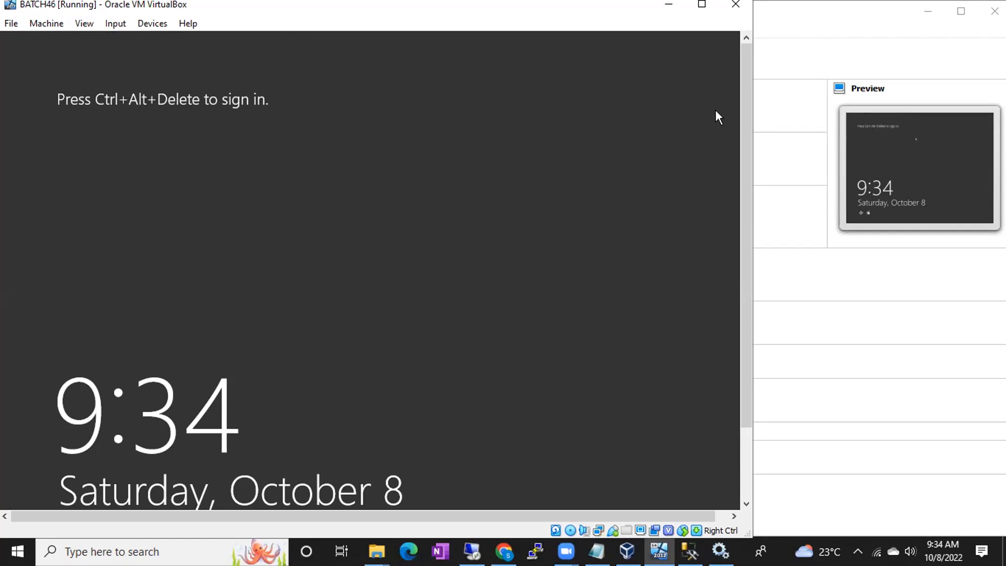
- Maximize and restore the BATCH46 VM window, then switch to the server's Remote Desktop session
{"action": "left_click", "coordinate": [711, 10]}
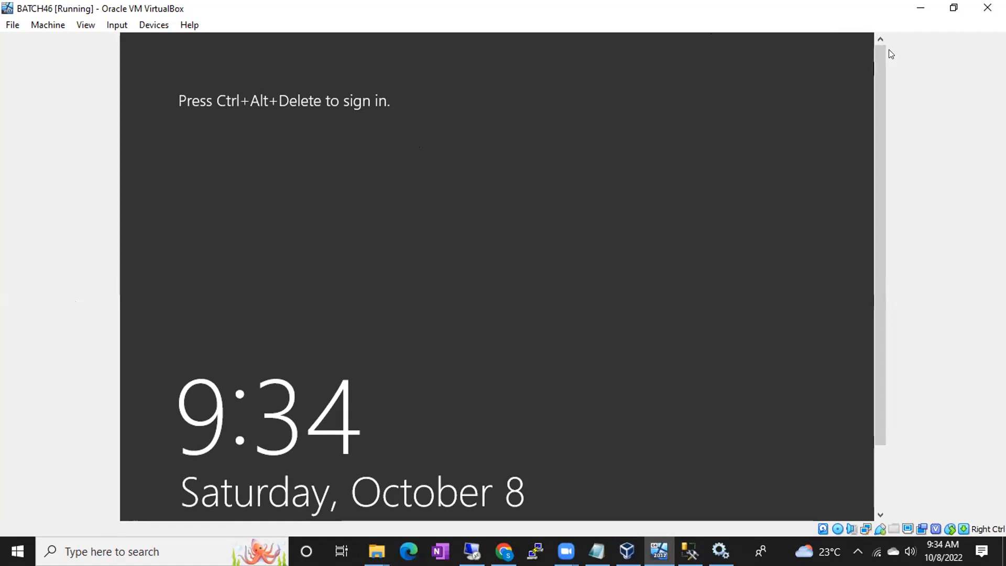
{"action": "left_click", "coordinate": [949, 9]}
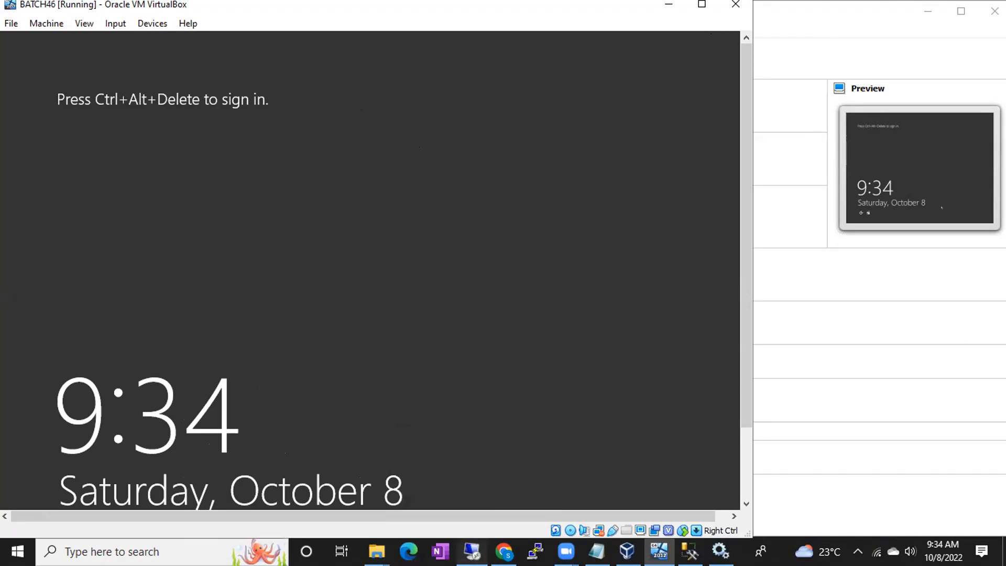
{"action": "left_click", "coordinate": [469, 545]}
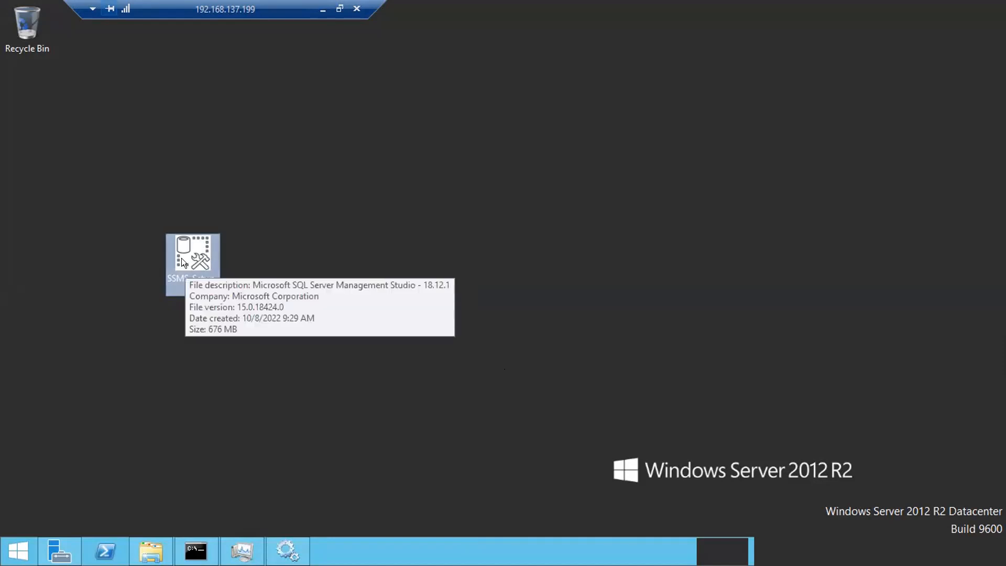
- Run SSMS-Setup as administrator and close the restart-required notice once setup finishes
{"action": "right_click", "coordinate": [191, 241]}
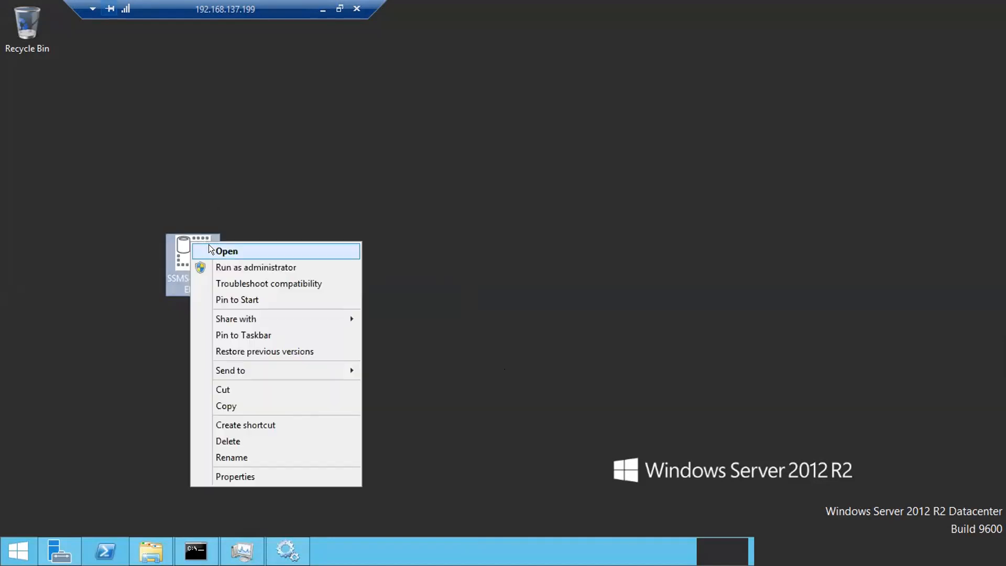
{"action": "left_click", "coordinate": [233, 268]}
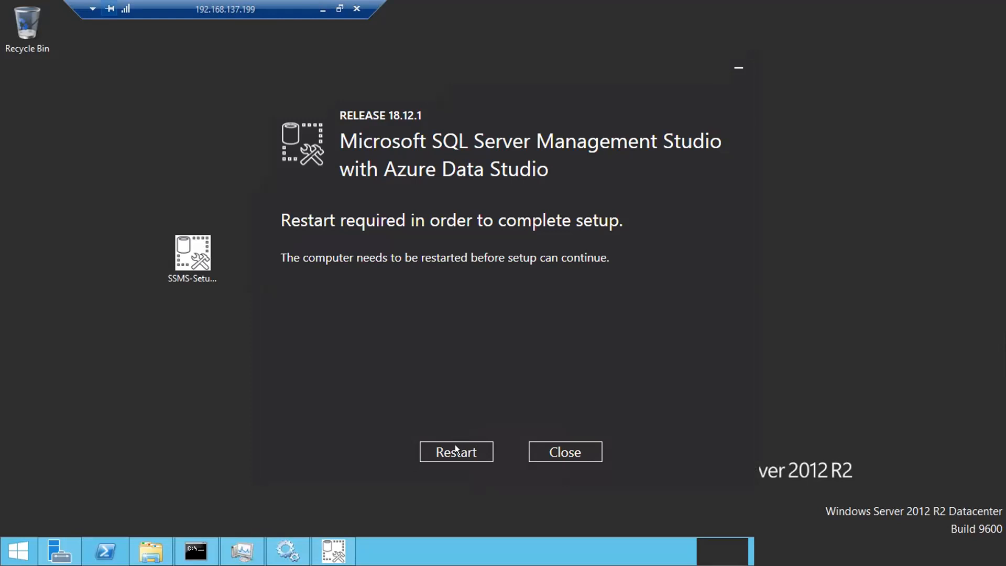
{"action": "left_click", "coordinate": [549, 458]}
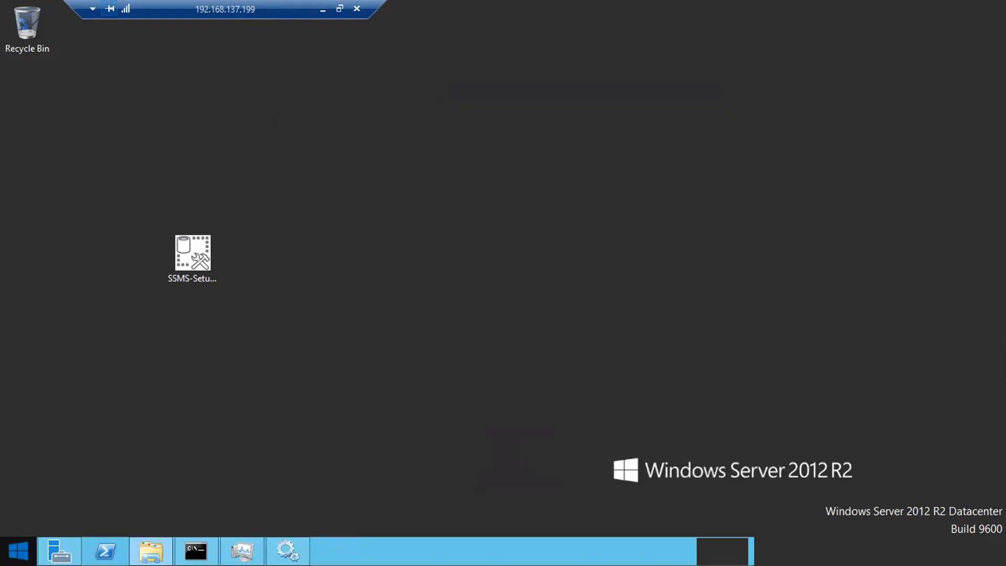
- Restart the server from the Start screen with Other (Planned) as the shutdown reason
{"action": "key", "text": "super"}
{"action": "left_click", "coordinate": [906, 58]}
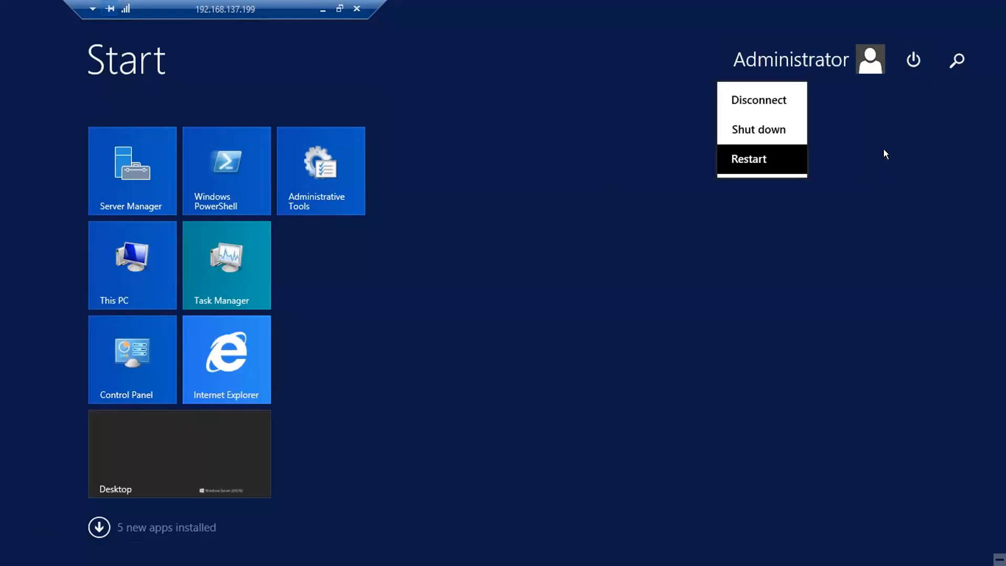
{"action": "left_click", "coordinate": [858, 148]}
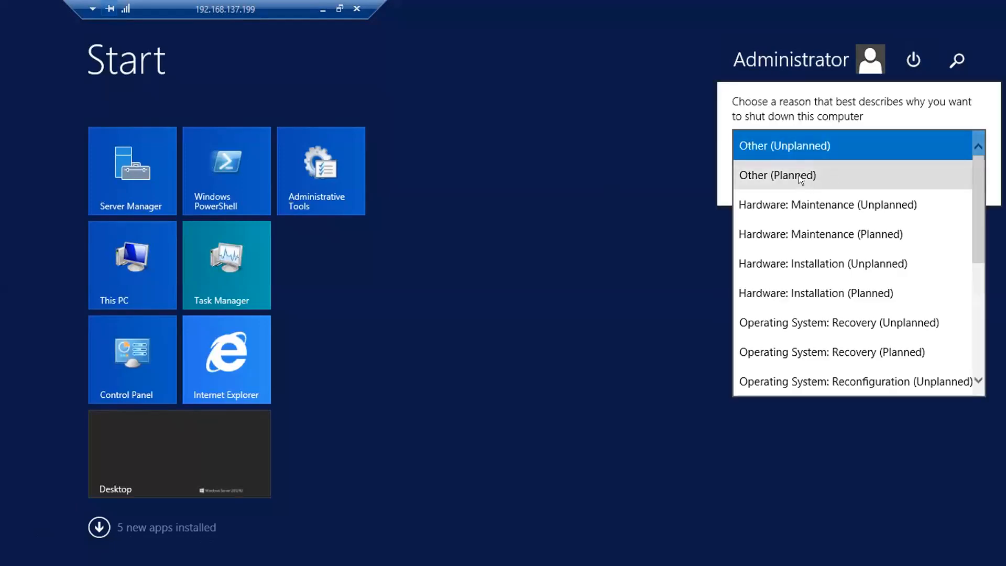
{"action": "left_click", "coordinate": [799, 175]}
{"action": "left_click", "coordinate": [959, 179]}
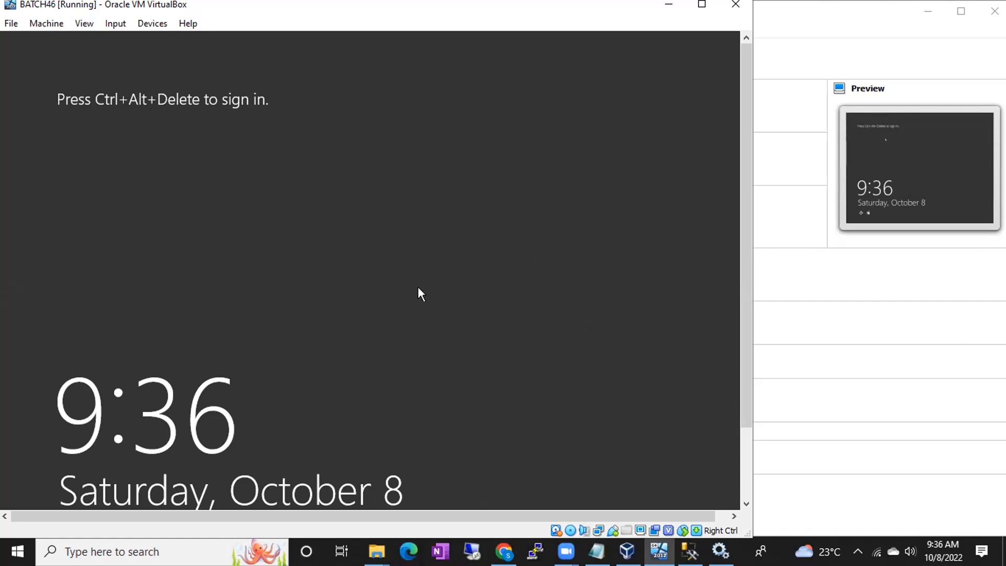
- Close the Services window, check BATCH46 in VirtualBox Manager, and return to the VM window
{"action": "left_click", "coordinate": [689, 552]}
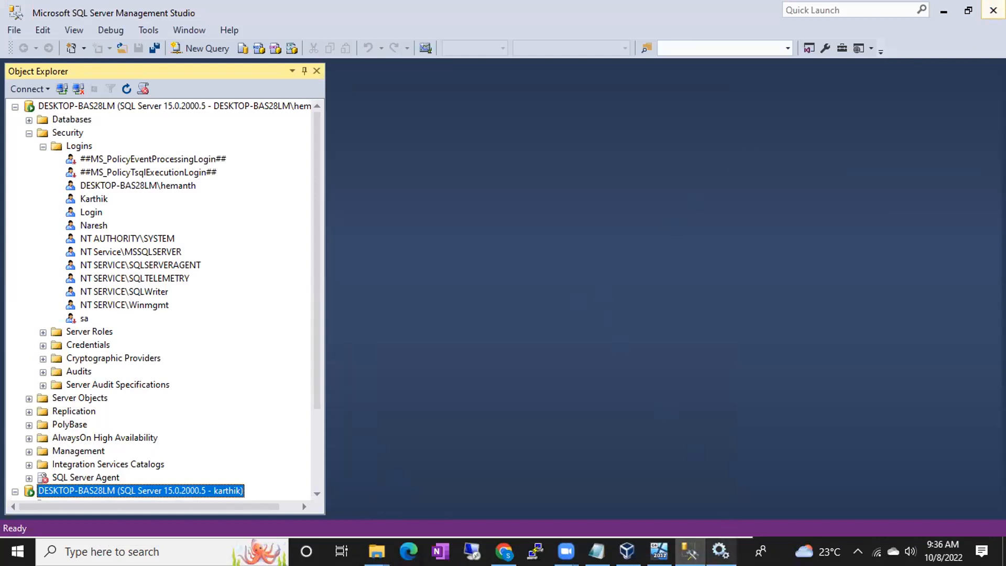
{"action": "left_click", "coordinate": [730, 542]}
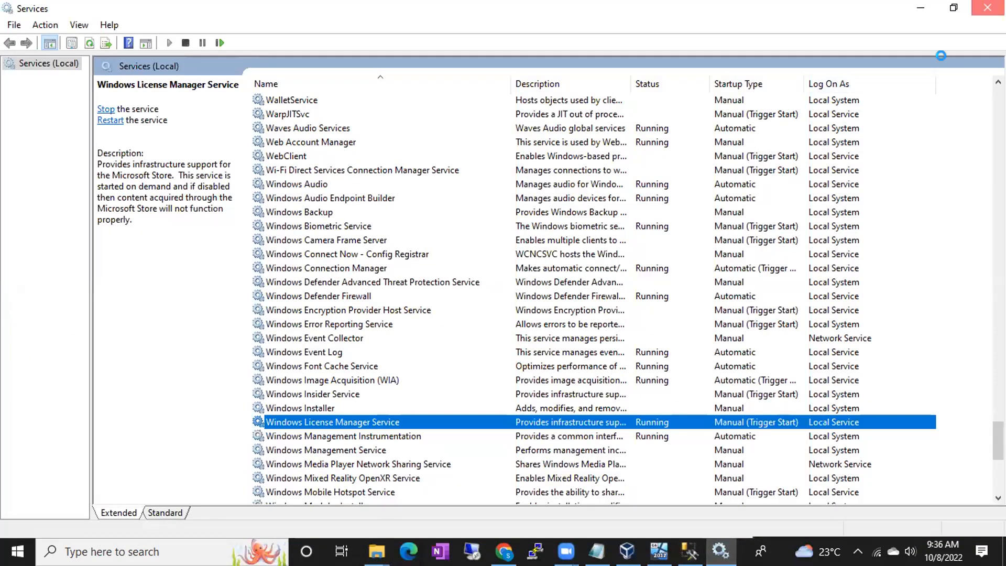
{"action": "left_click", "coordinate": [984, 6]}
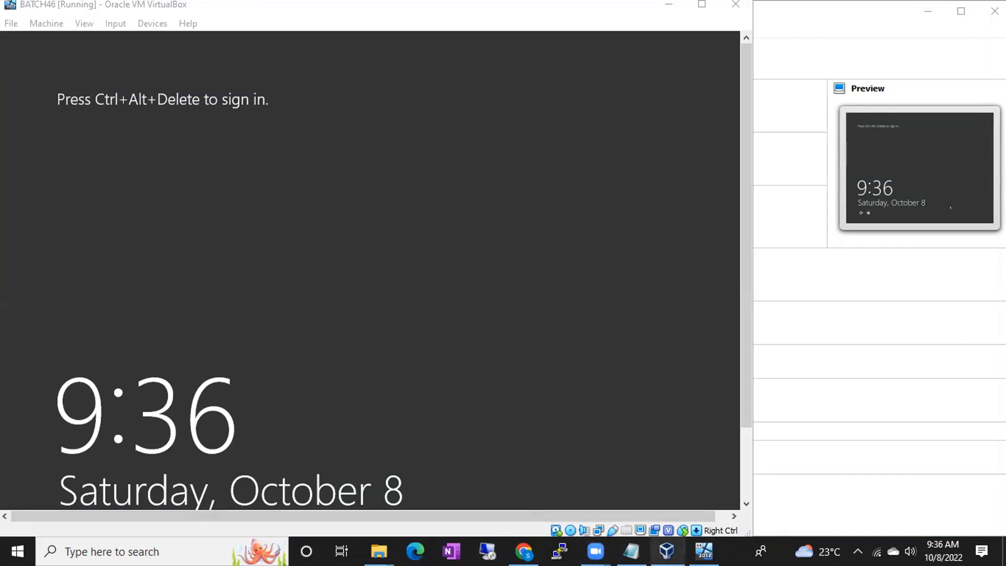
{"action": "left_click", "coordinate": [666, 551]}
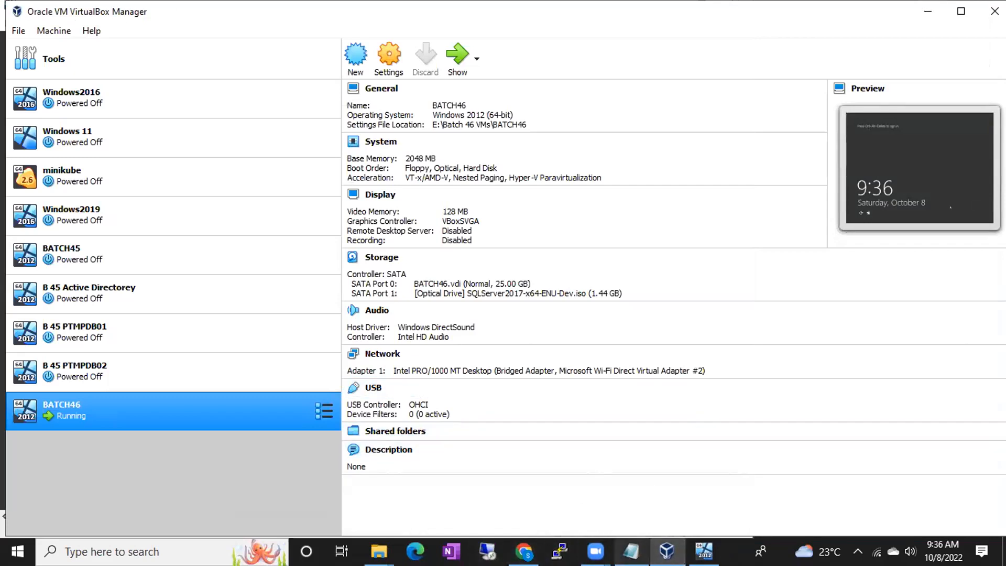
{"action": "left_click", "coordinate": [703, 552]}
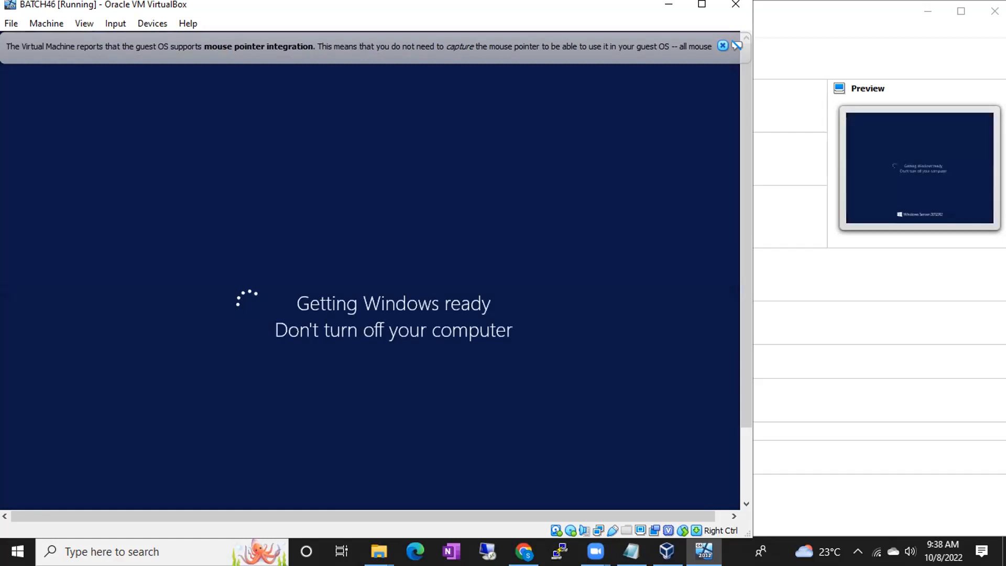
- Close the mouse pointer integration notice and wait for BATCH46 to reach the lock screen
{"action": "left_click", "coordinate": [723, 45]}
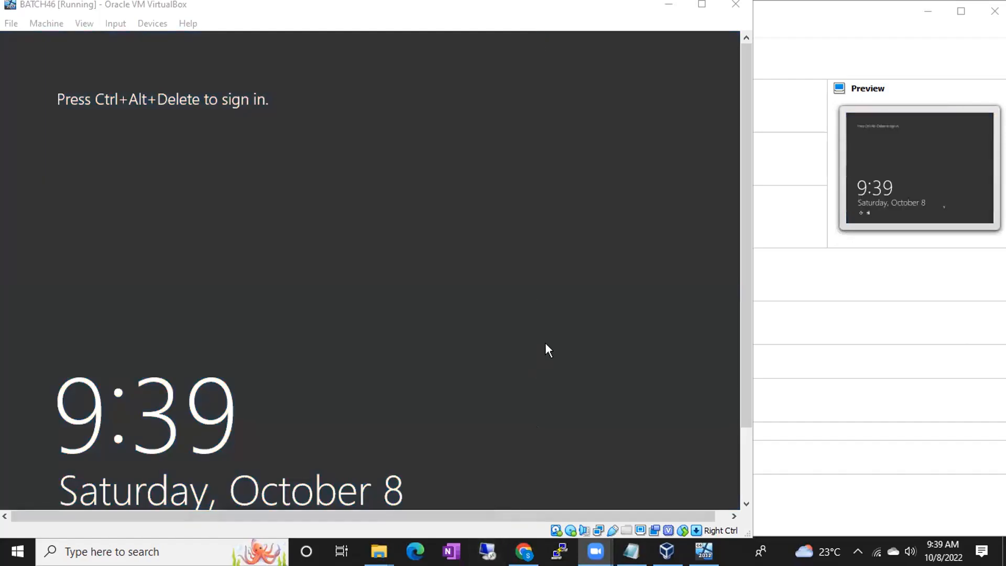
- Bring up Remote Desktop Connection and connect to 192.168.137.199
{"action": "left_click", "coordinate": [488, 551]}
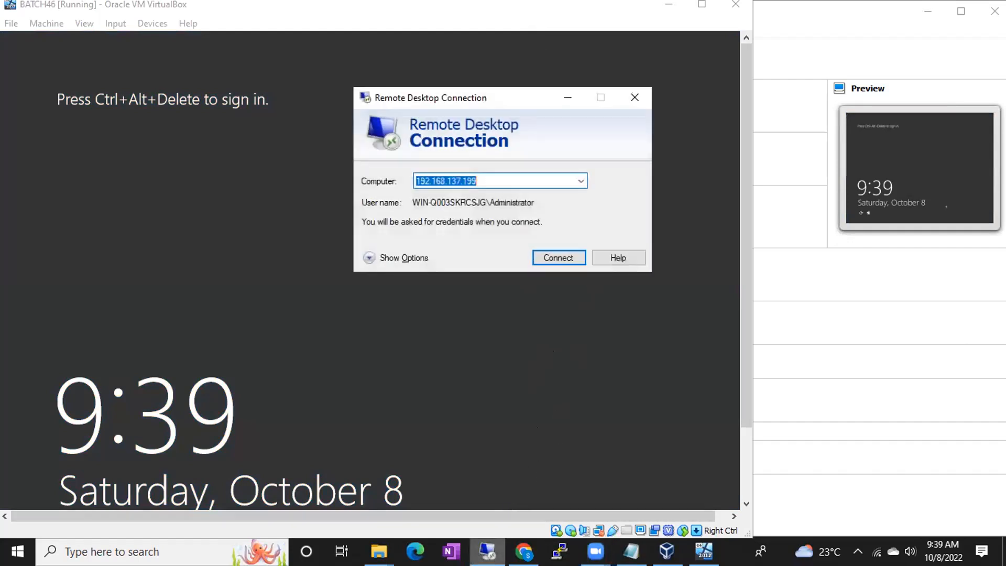
{"action": "left_click", "coordinate": [556, 261]}
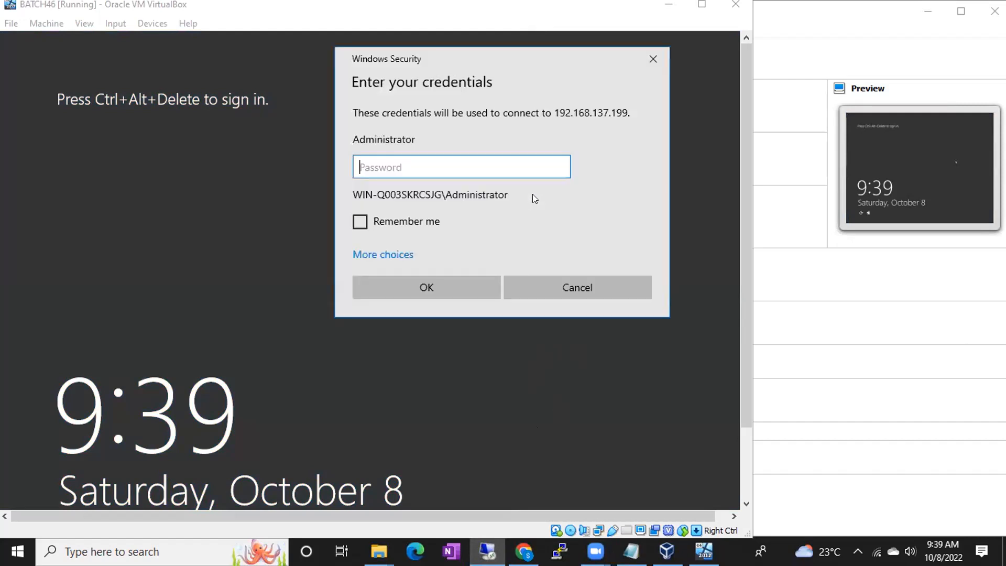
- Enter the Administrator account password in the Windows Security prompt and submit it
{"action": "type", "text": "•••••••••••••"}
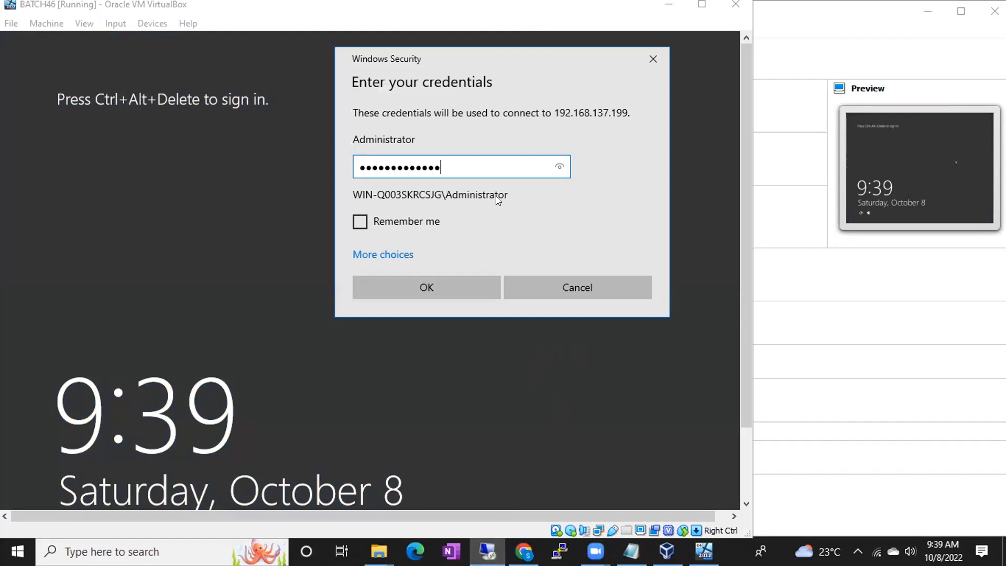
{"action": "key", "text": "Return"}
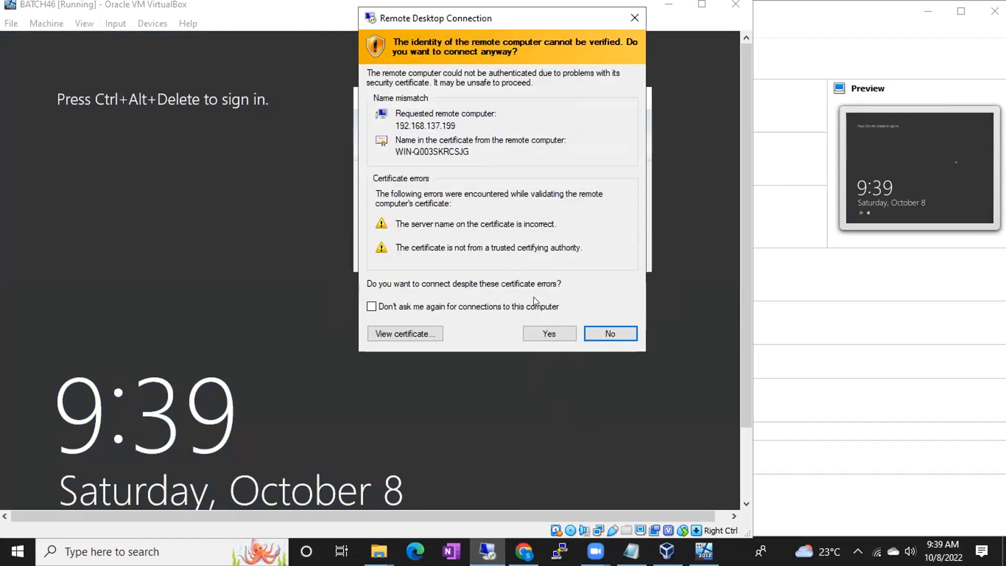
- Accept the certificate warning, then move the RDP connection bar top-left and narrow it
{"action": "left_click", "coordinate": [541, 333]}
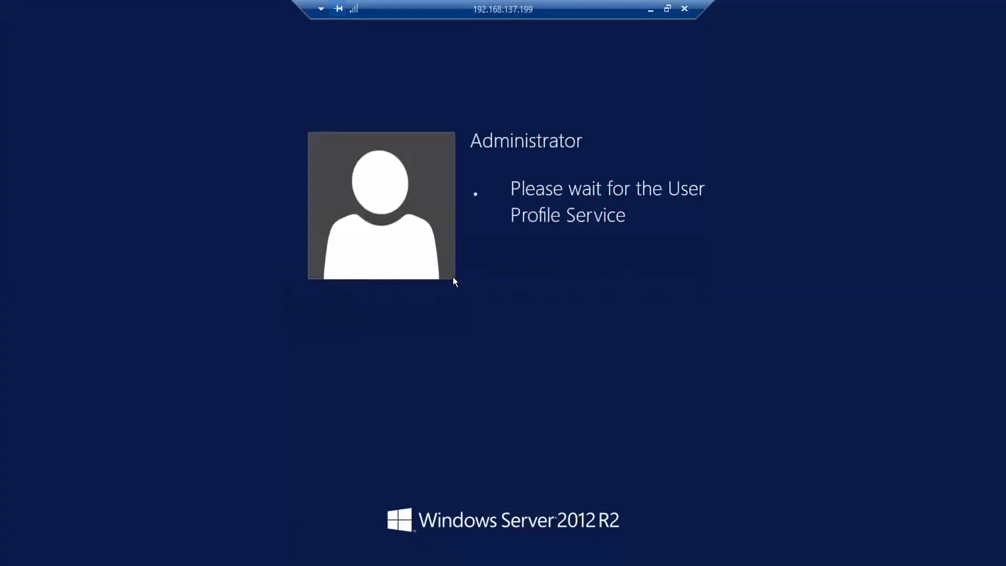
{"action": "left_click_drag", "start_coordinate": [371, 11], "coordinate": [169, 5]}
{"action": "left_click_drag", "start_coordinate": [273, 6], "coordinate": [110, 6]}
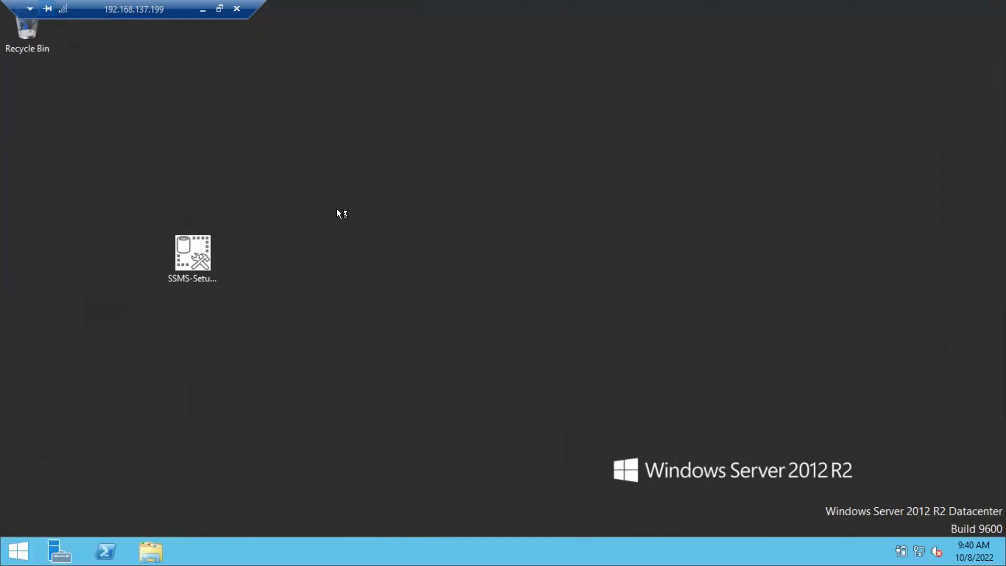
- Refresh the Windows Server desktop twice from its right-click menu
{"action": "right_click", "coordinate": [362, 212]}
{"action": "left_click", "coordinate": [378, 254]}
{"action": "right_click", "coordinate": [348, 219]}
{"action": "left_click", "coordinate": [367, 258]}
- Launch SSMS-Setup-ENU with Run as administrator
{"action": "double_click", "coordinate": [184, 243]}
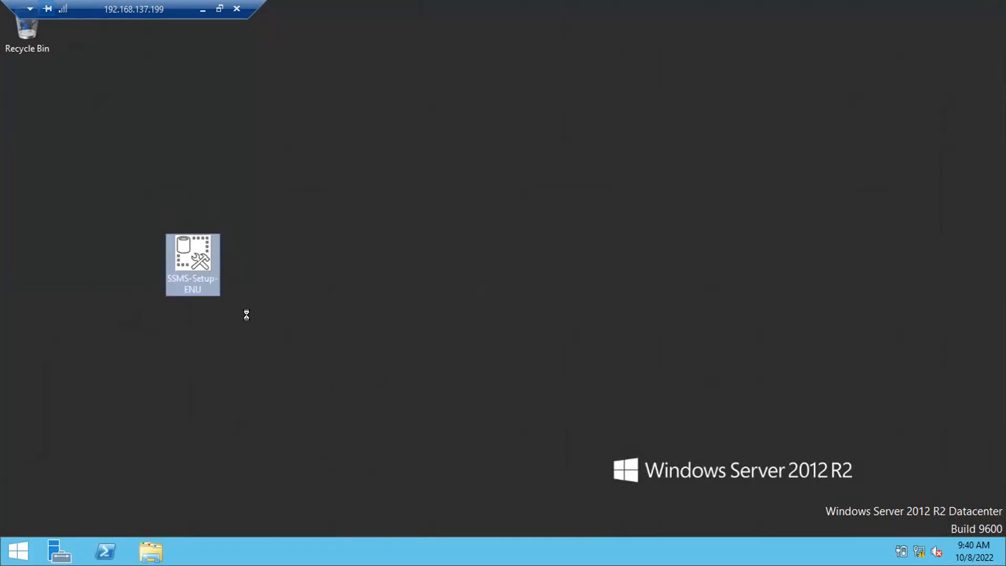
{"action": "right_click", "coordinate": [189, 247]}
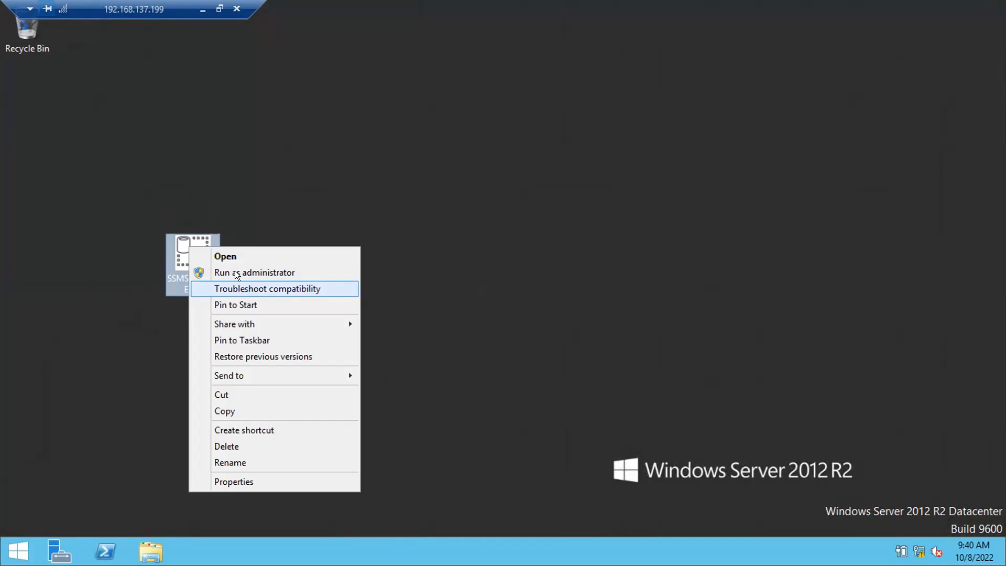
{"action": "left_click", "coordinate": [235, 271]}
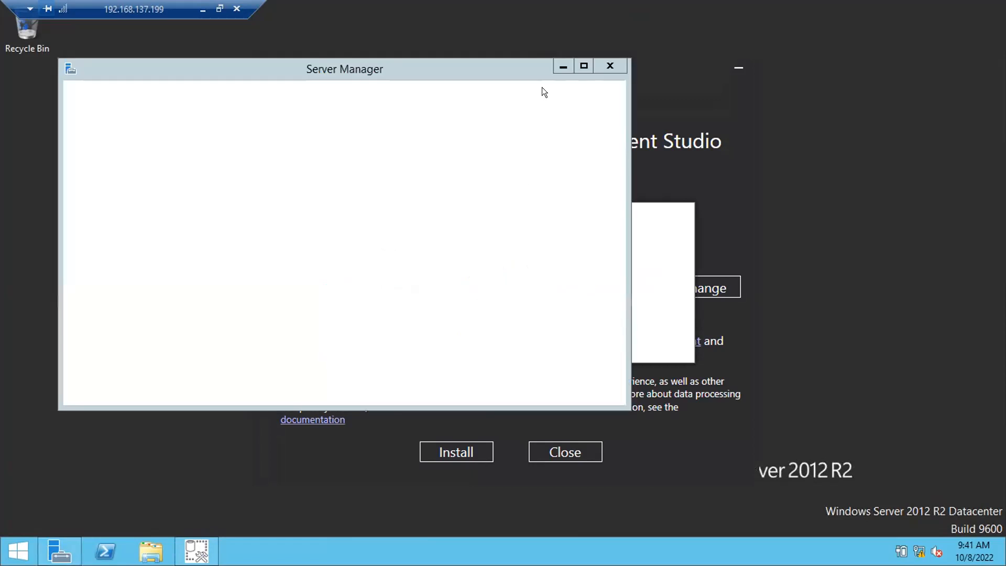
- Minimize Server Manager and begin installing SSMS 18.12.1 into the default Program Files location
{"action": "left_click", "coordinate": [560, 66]}
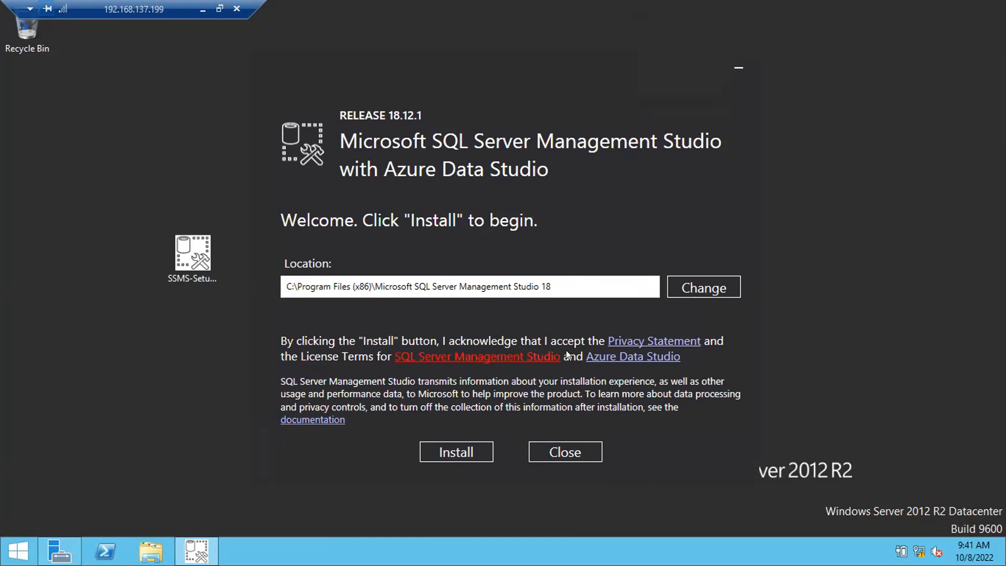
{"action": "left_click", "coordinate": [455, 451]}
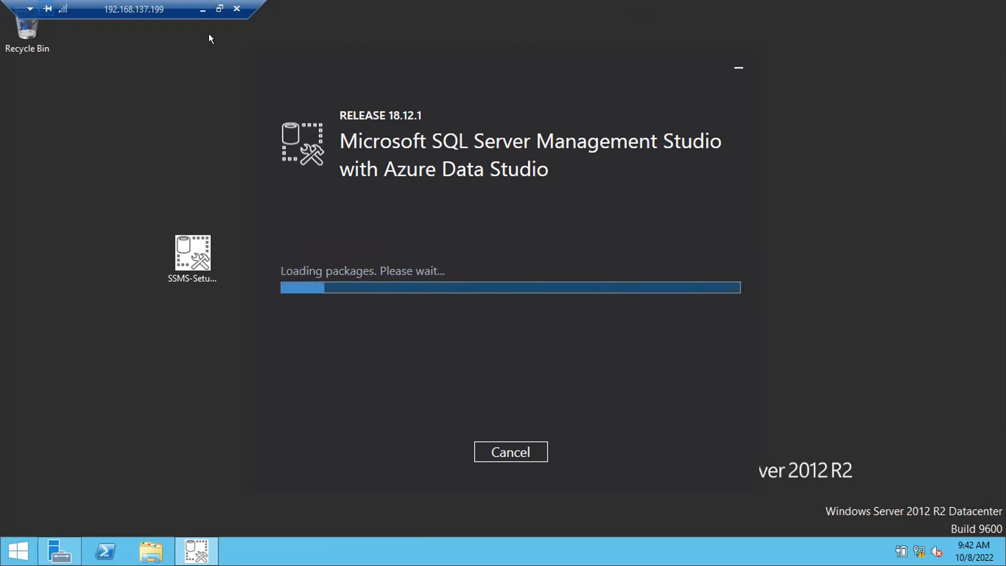
- Minimize the full-screen remote desktop session to return to the host desktop
{"action": "left_click", "coordinate": [203, 9]}
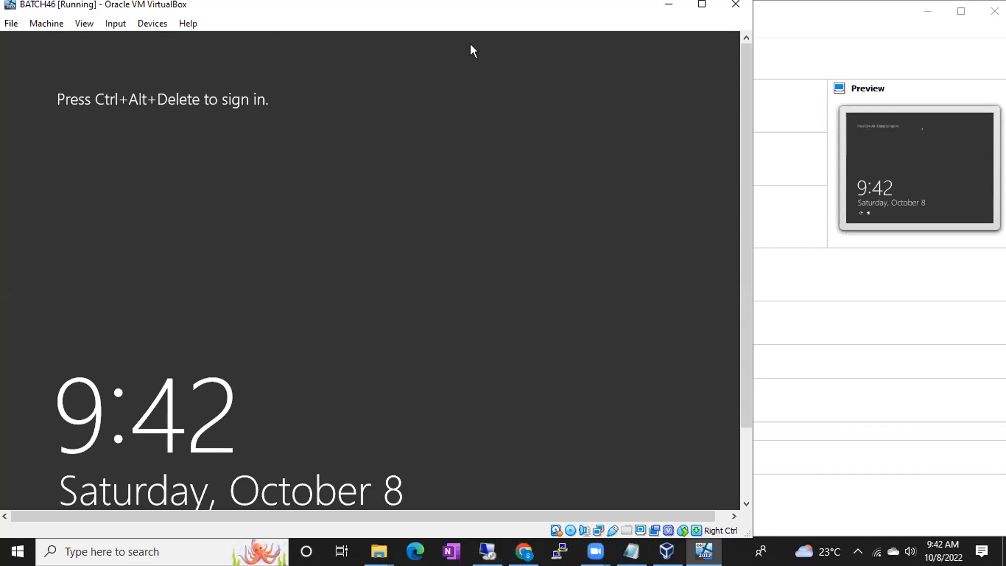
{"action": "left_click", "coordinate": [481, 35]}
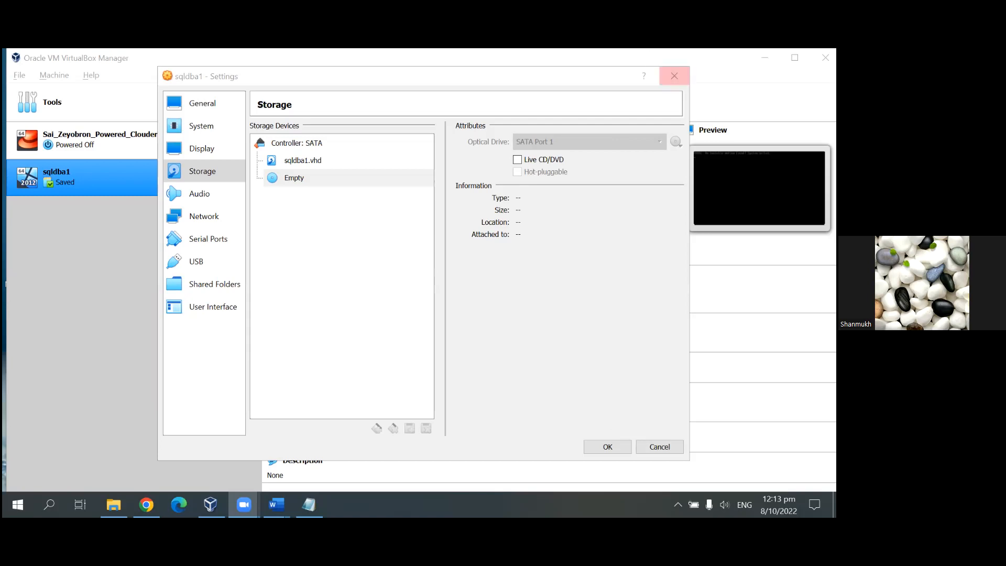
- Close sqldba1's settings and start the sqldba1 VM from its saved state
{"action": "left_click", "coordinate": [674, 76]}
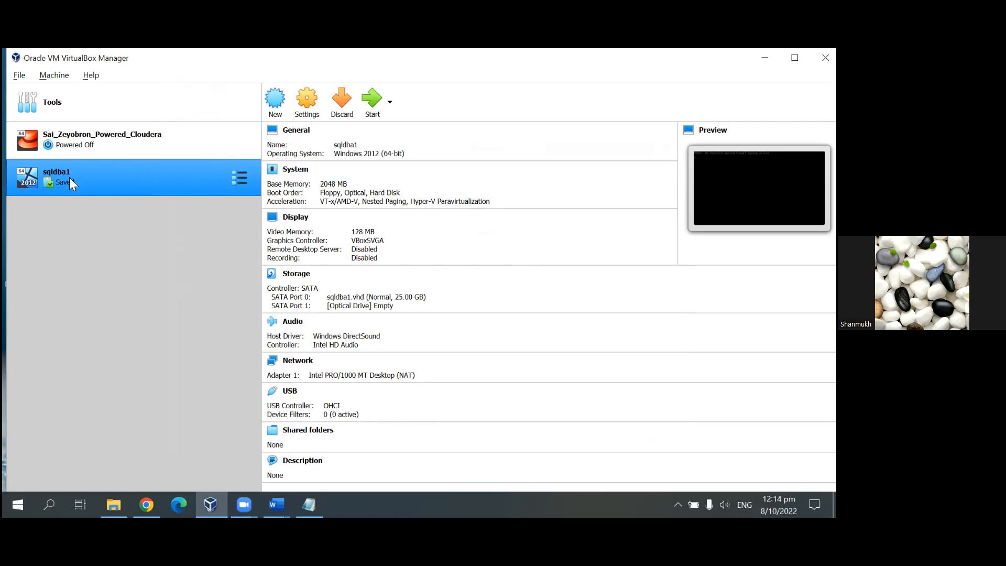
{"action": "double_click", "coordinate": [53, 177]}
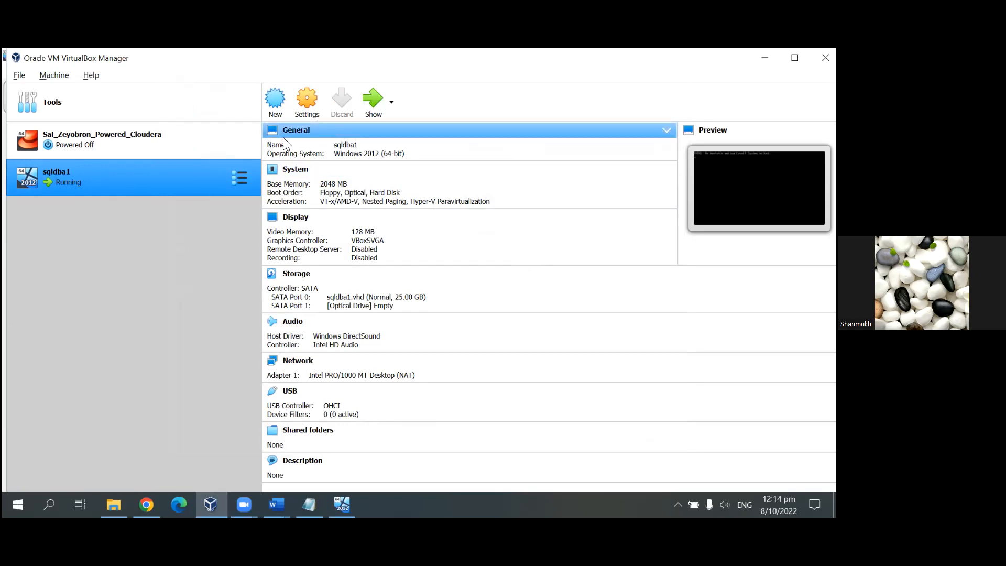
- Open sqldba1's Storage settings and select the empty SATA Port 1 optical drive
{"action": "left_click", "coordinate": [302, 105]}
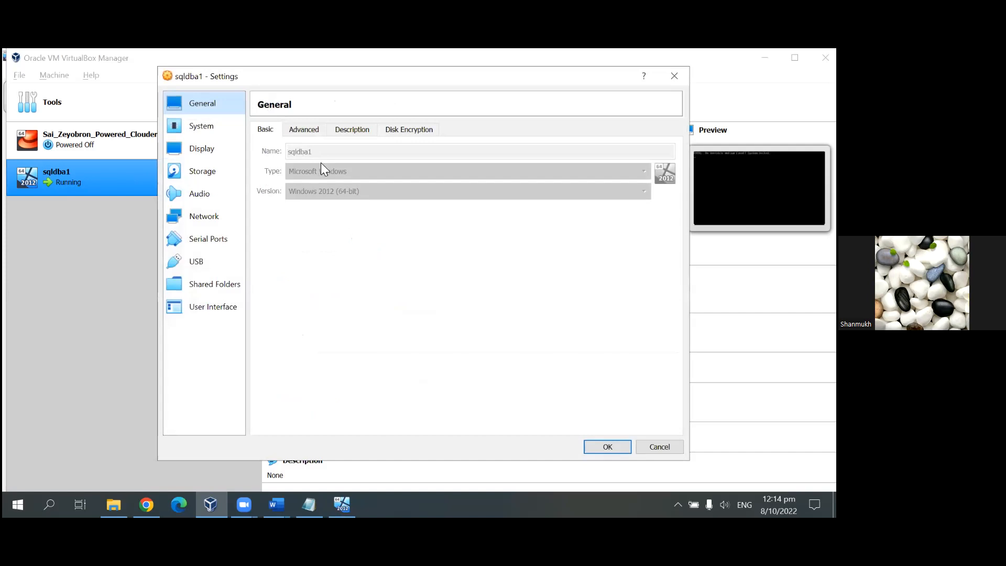
{"action": "left_click", "coordinate": [203, 173]}
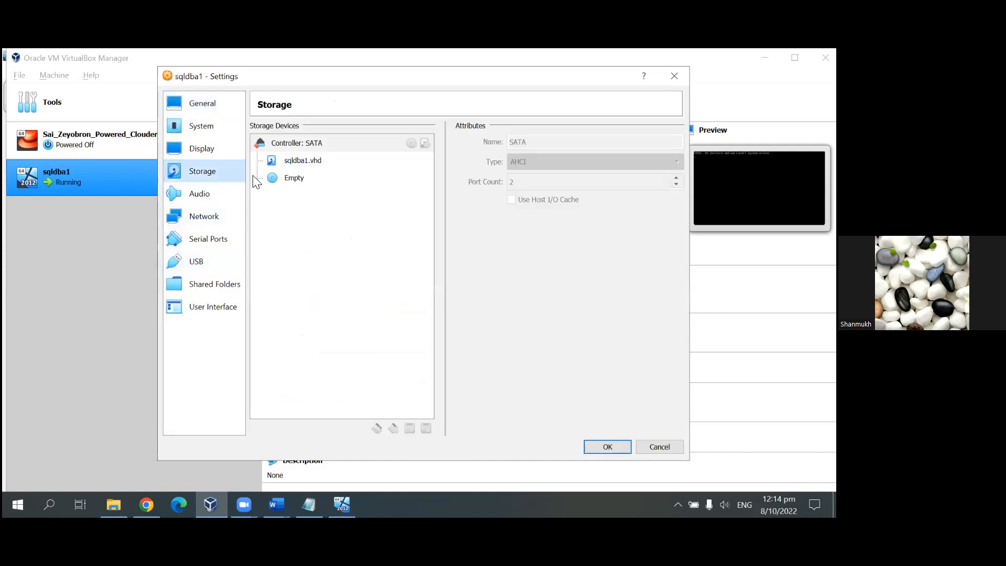
{"action": "left_click", "coordinate": [295, 180]}
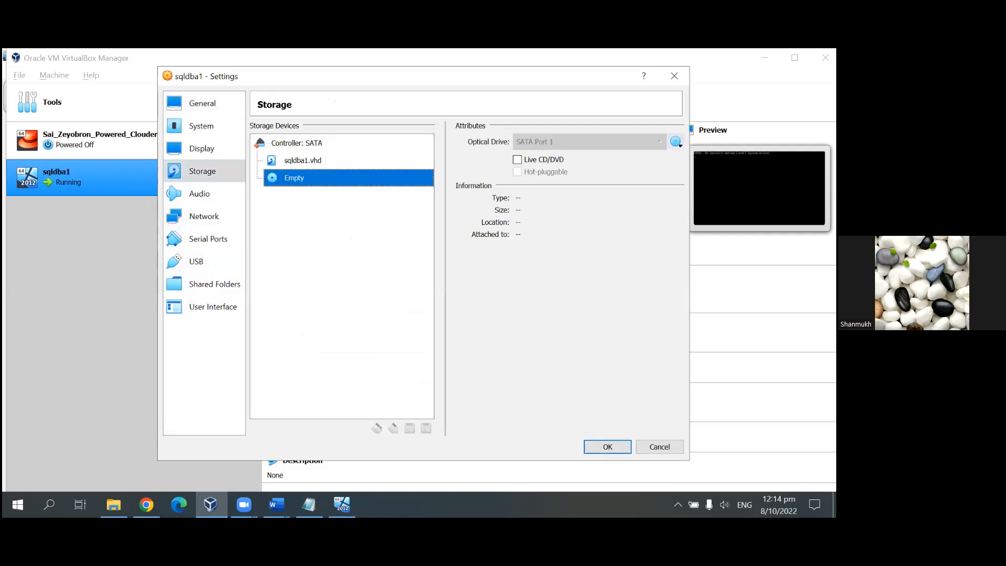
- From the disc icon menu, choose Choose/Create a Virtual Optical Disk to open the selector
{"action": "left_click", "coordinate": [676, 141]}
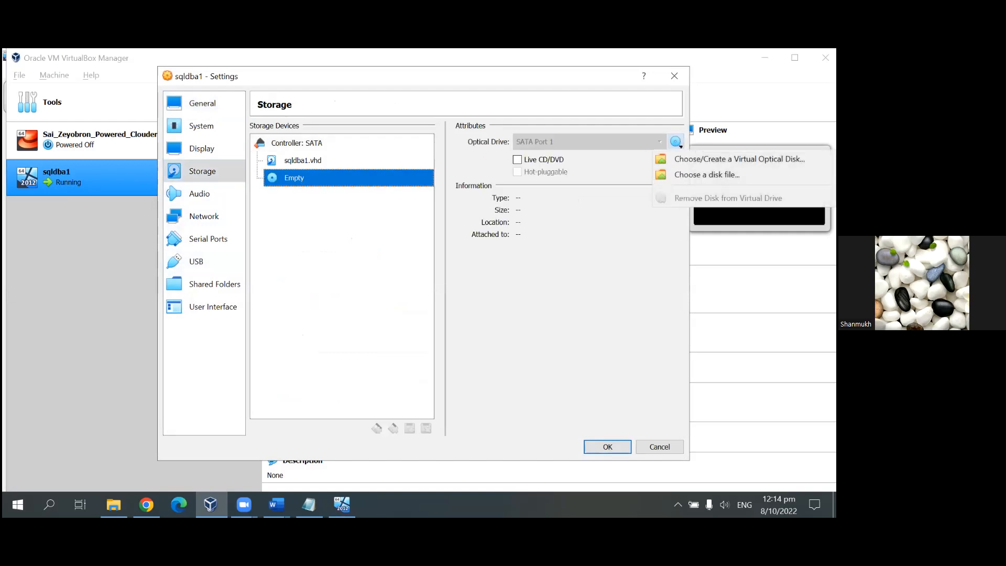
{"action": "left_click", "coordinate": [631, 236]}
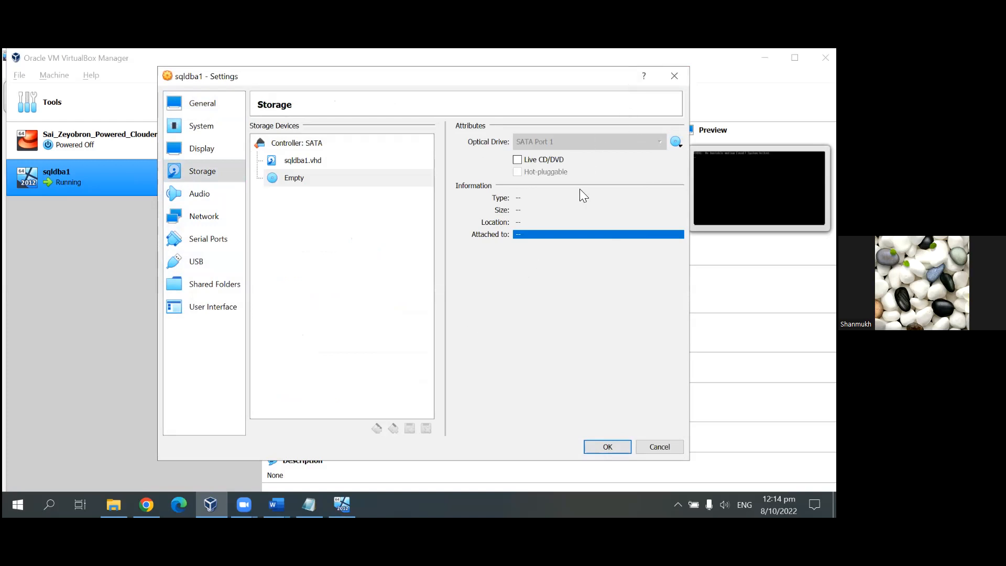
{"action": "left_click", "coordinate": [676, 142]}
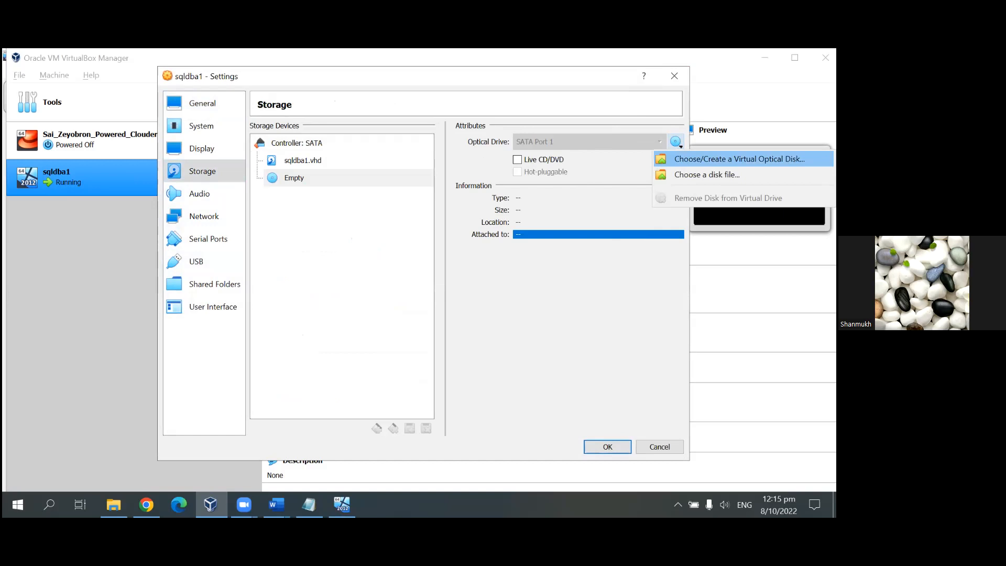
{"action": "left_click", "coordinate": [739, 159]}
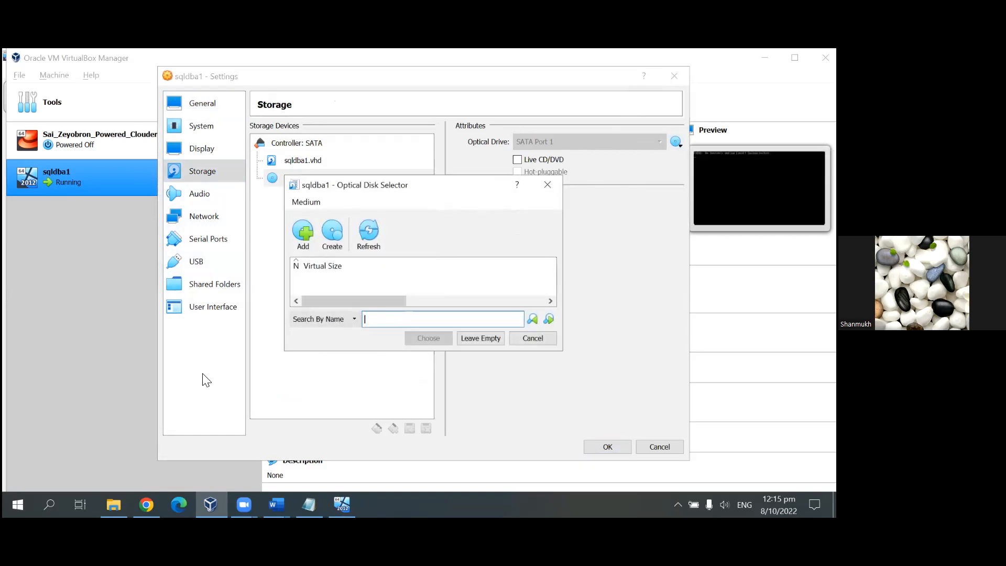
{"action": "left_click", "coordinate": [174, 425]}
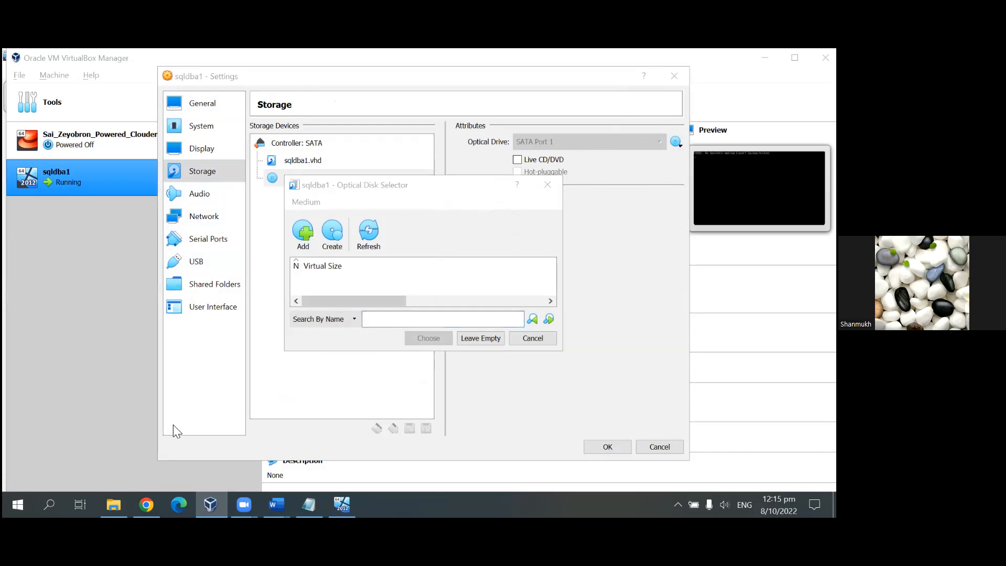